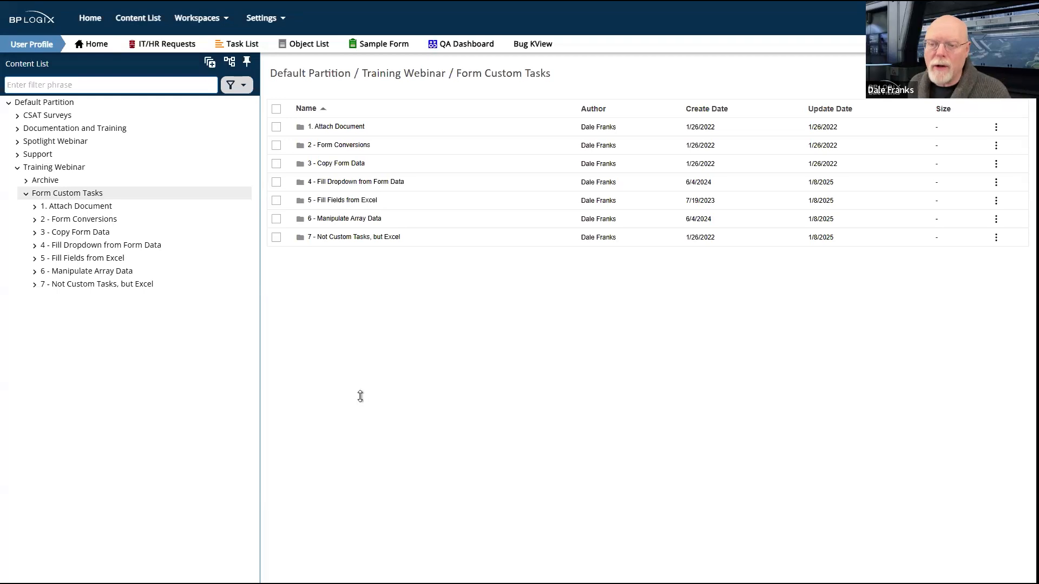
- Run the Attach Form from the 1. Attach Document folder and submit it with course MG495 selected
{"action": "left_click", "coordinate": [344, 132]}
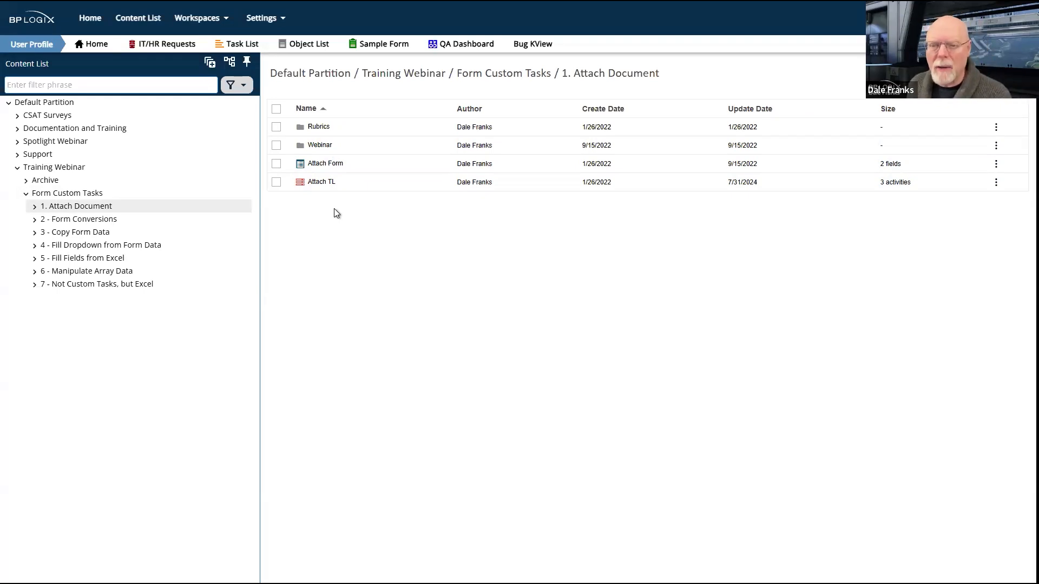
{"action": "left_click", "coordinate": [276, 165]}
{"action": "left_click", "coordinate": [466, 100]}
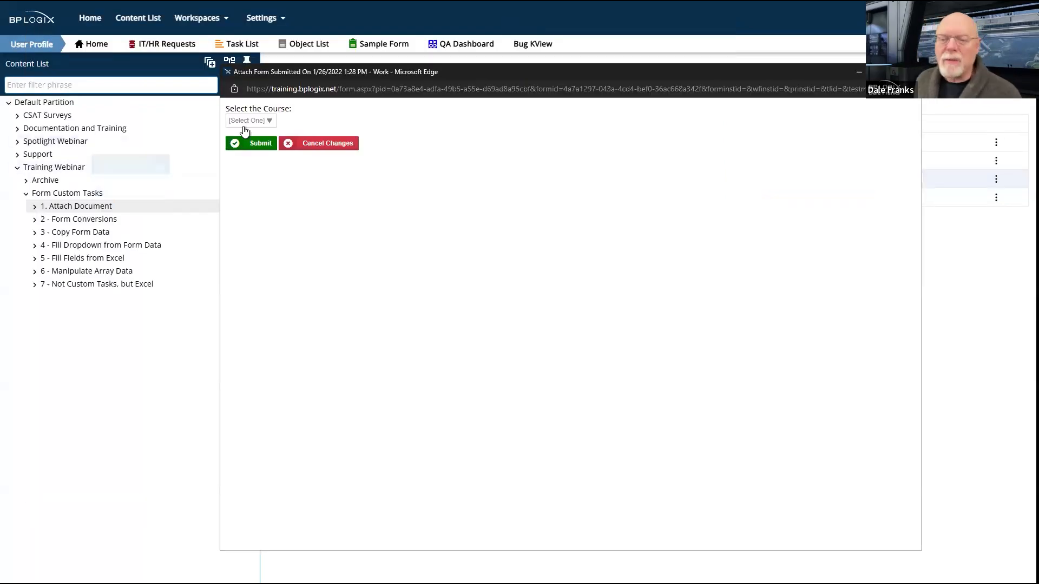
{"action": "left_click", "coordinate": [275, 122]}
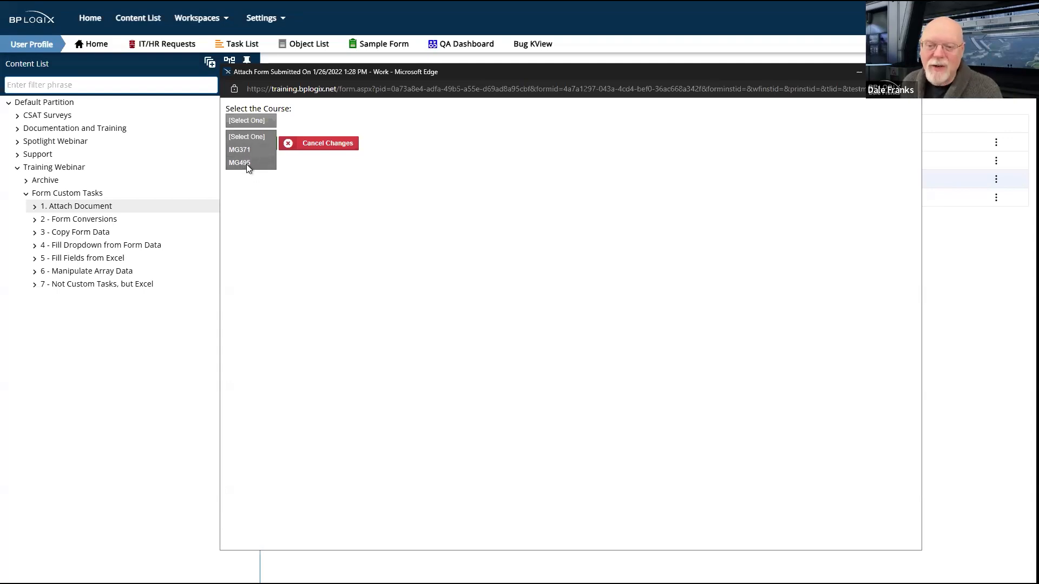
{"action": "left_click", "coordinate": [246, 164]}
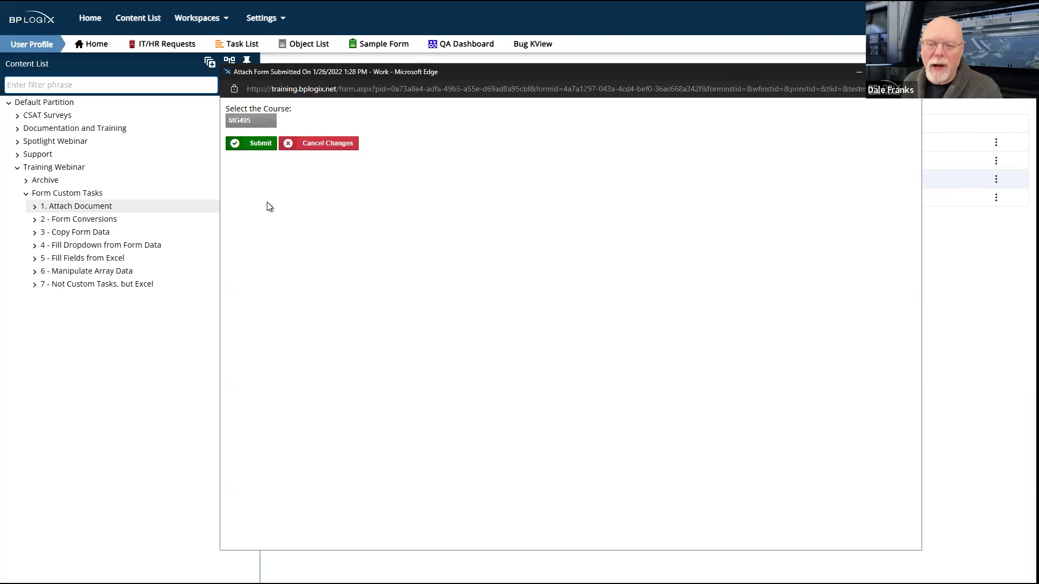
{"action": "left_click", "coordinate": [262, 144]}
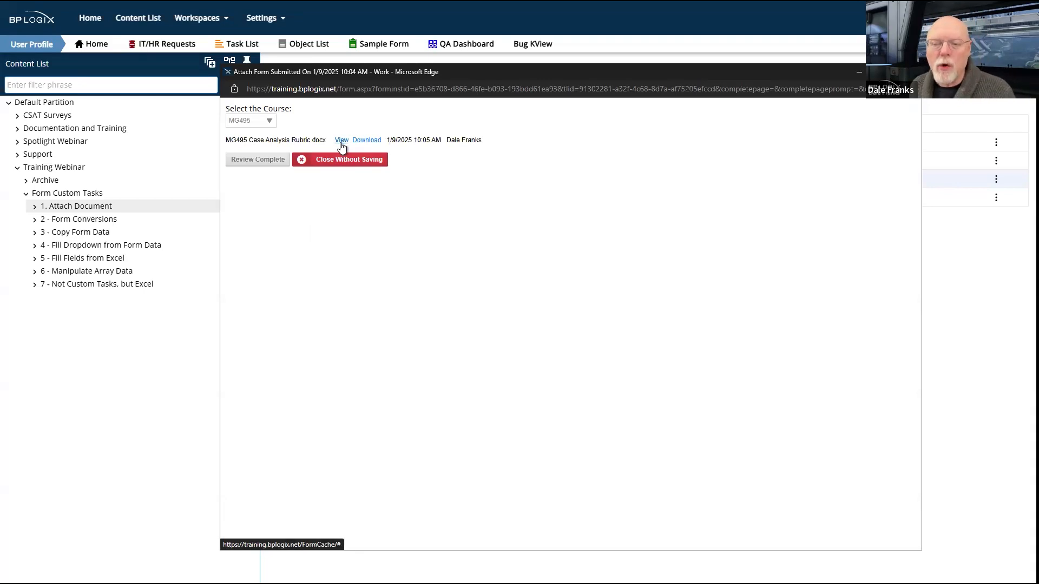
- Check the file name of the rubric attached to the submitted form and mark the review complete
{"action": "left_click_drag", "start_coordinate": [326, 142], "coordinate": [316, 144]}
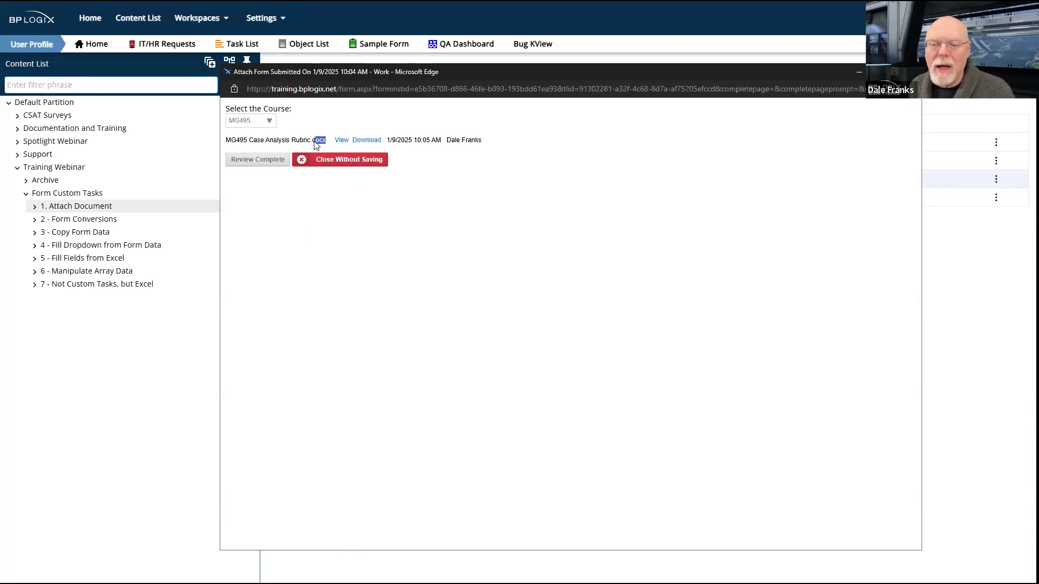
{"action": "left_click", "coordinate": [335, 242]}
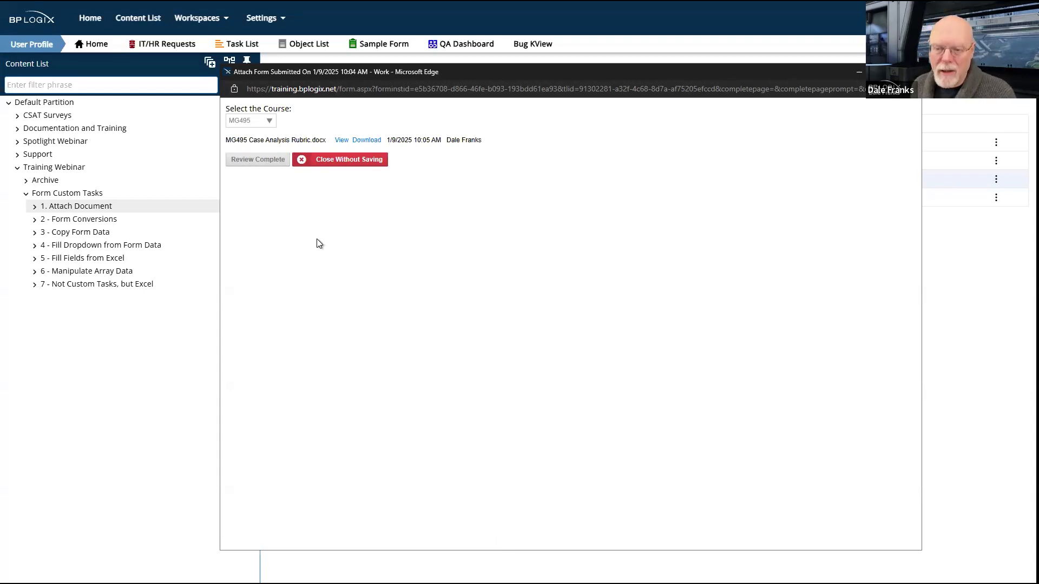
{"action": "left_click", "coordinate": [259, 164]}
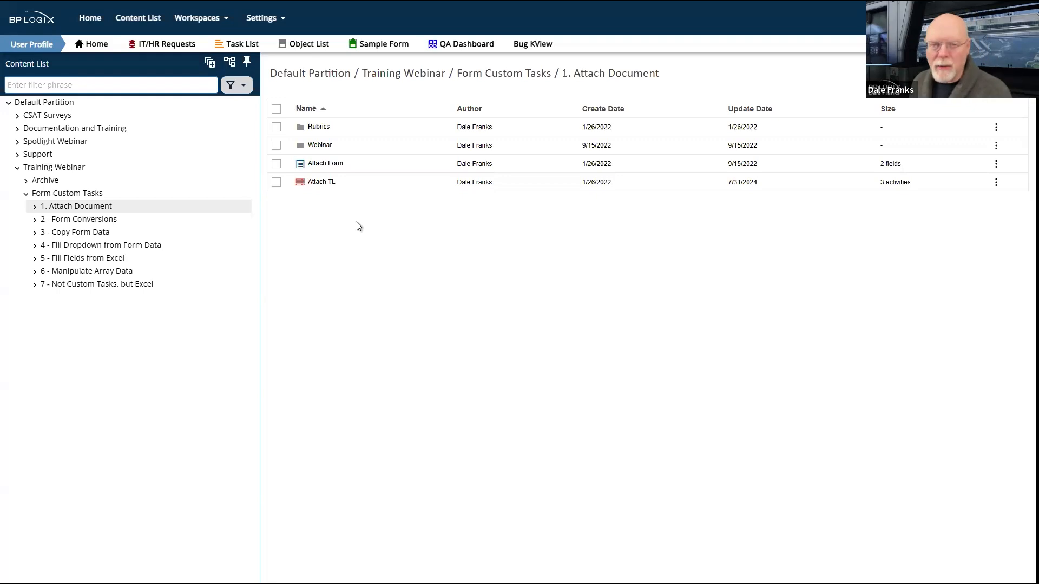
- Look through the Rubrics folder and open the Attach Form's layout for editing
{"action": "left_click", "coordinate": [318, 128]}
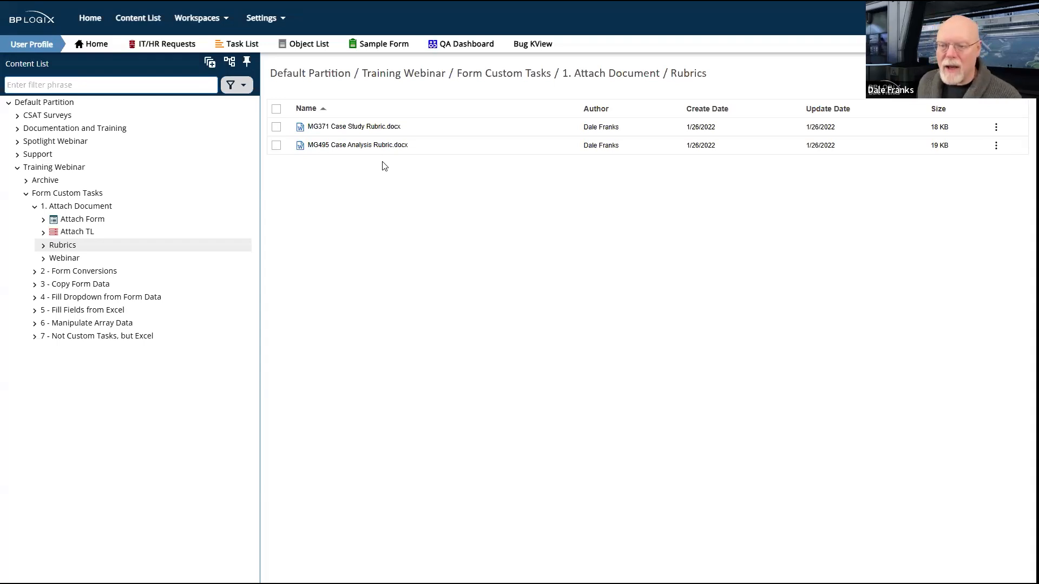
{"action": "left_click", "coordinate": [90, 226]}
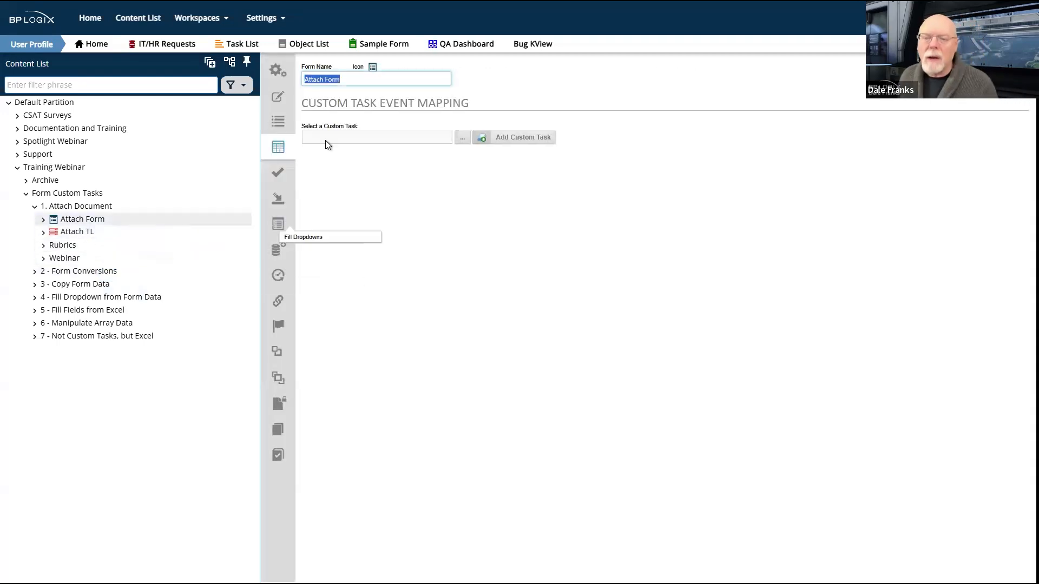
{"action": "left_click", "coordinate": [283, 98]}
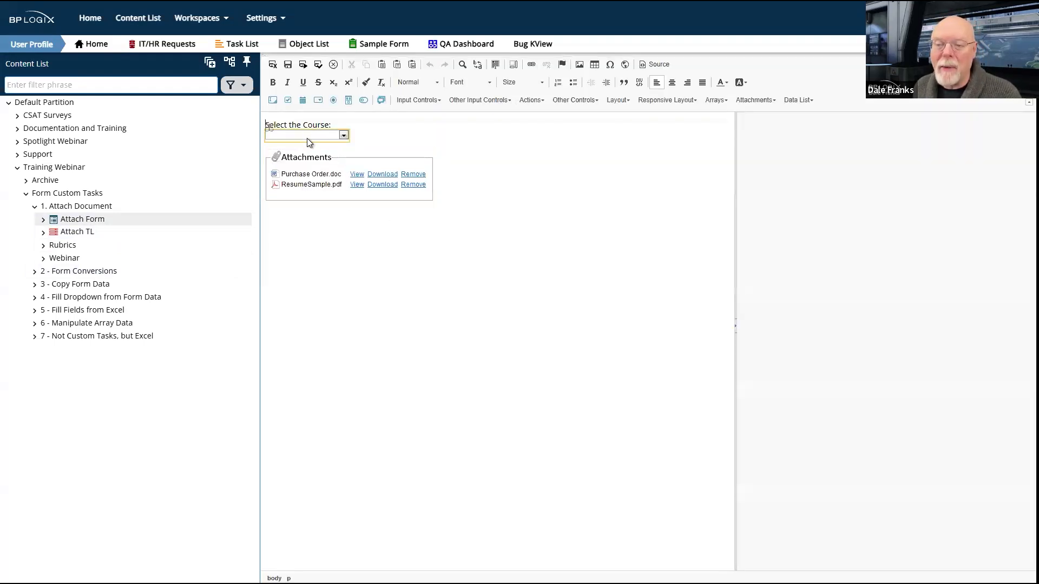
- Examine the Courses dropdown's item list, comparing each course name with the value assigned to it
{"action": "left_click", "coordinate": [309, 141]}
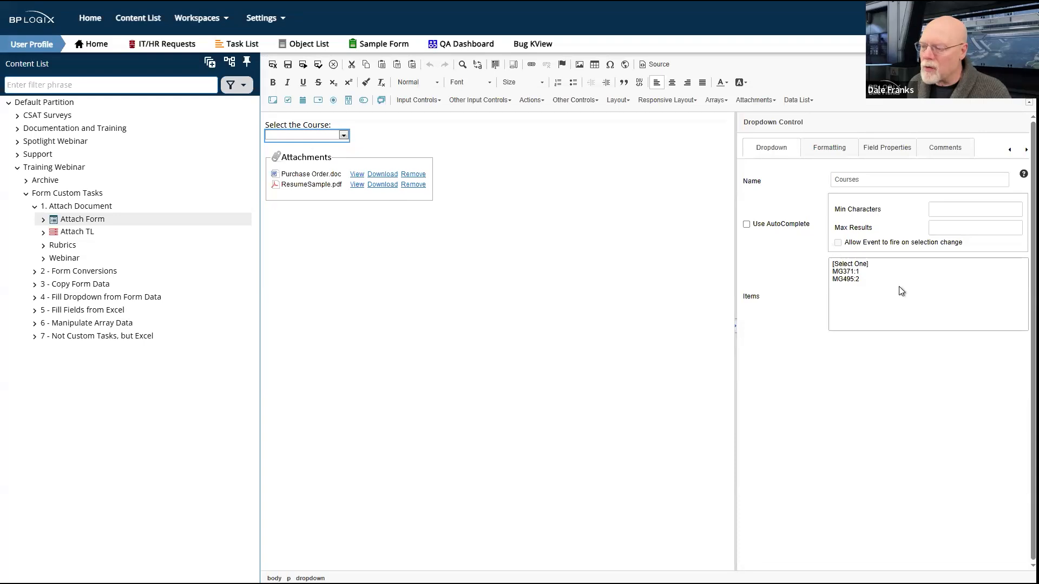
{"action": "left_click_drag", "start_coordinate": [898, 285], "coordinate": [827, 262]}
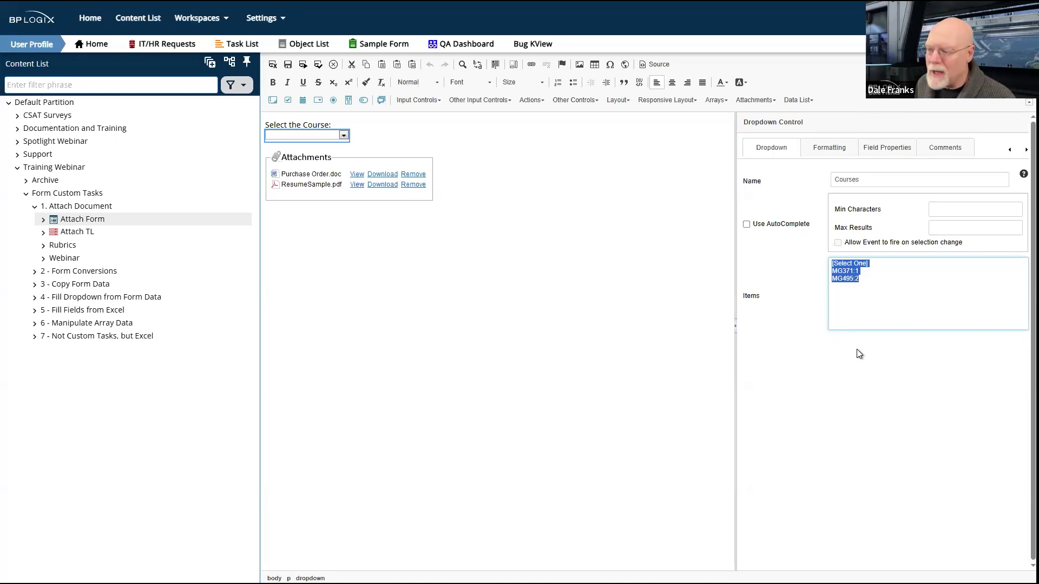
{"action": "double_click", "coordinate": [844, 270]}
{"action": "left_click", "coordinate": [857, 271]}
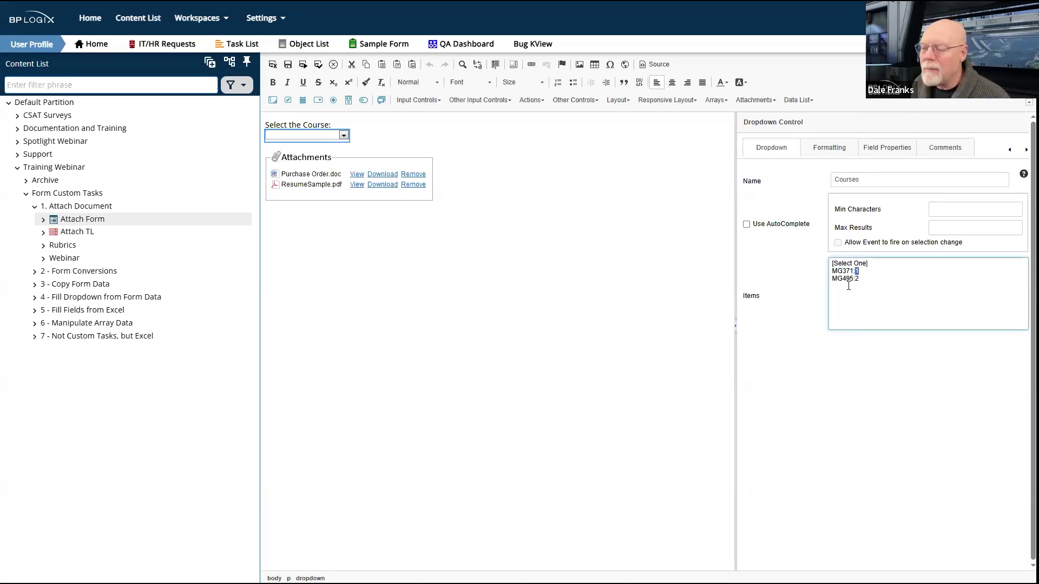
{"action": "double_click", "coordinate": [844, 279]}
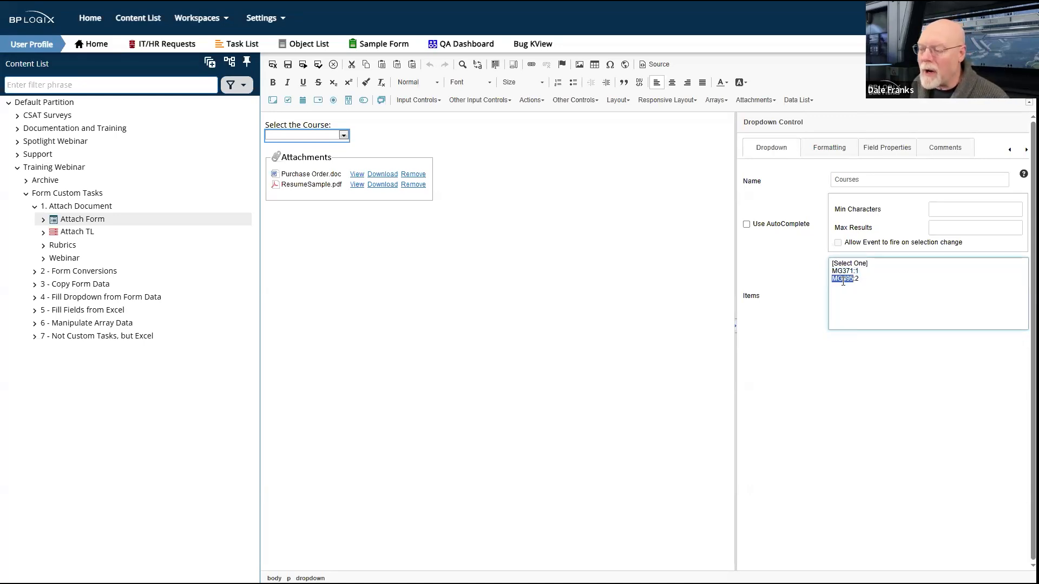
{"action": "left_click", "coordinate": [873, 278]}
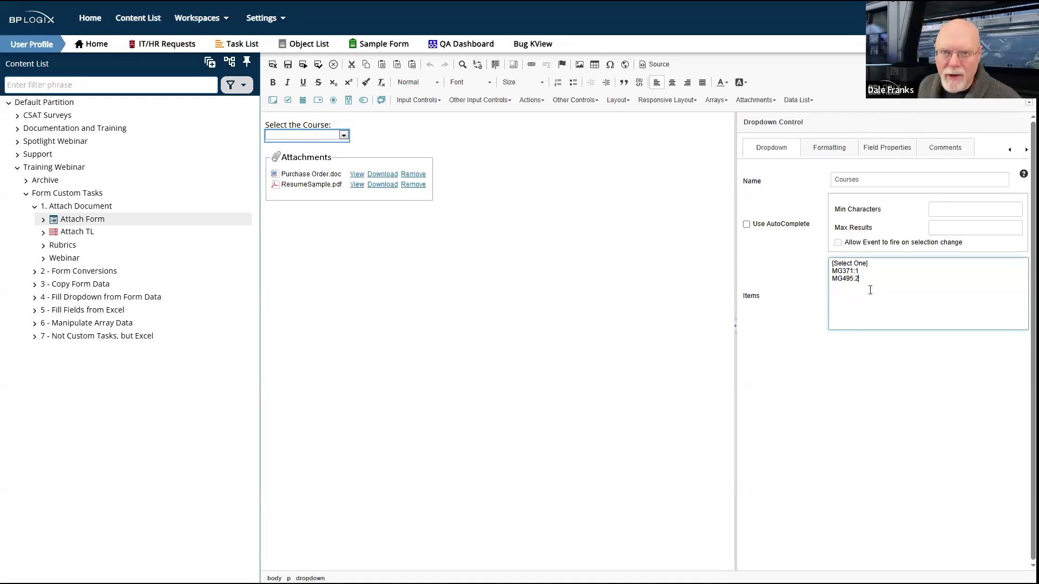
{"action": "left_click_drag", "start_coordinate": [870, 287], "coordinate": [822, 265]}
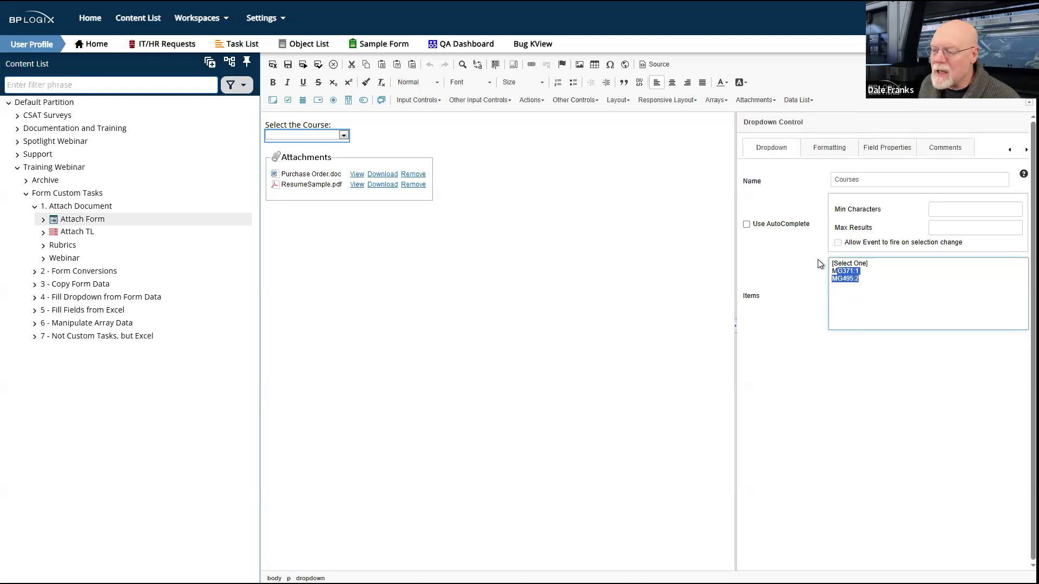
{"action": "left_click", "coordinate": [894, 290]}
{"action": "left_click_drag", "start_coordinate": [894, 288], "coordinate": [813, 267]}
{"action": "left_click", "coordinate": [924, 287]}
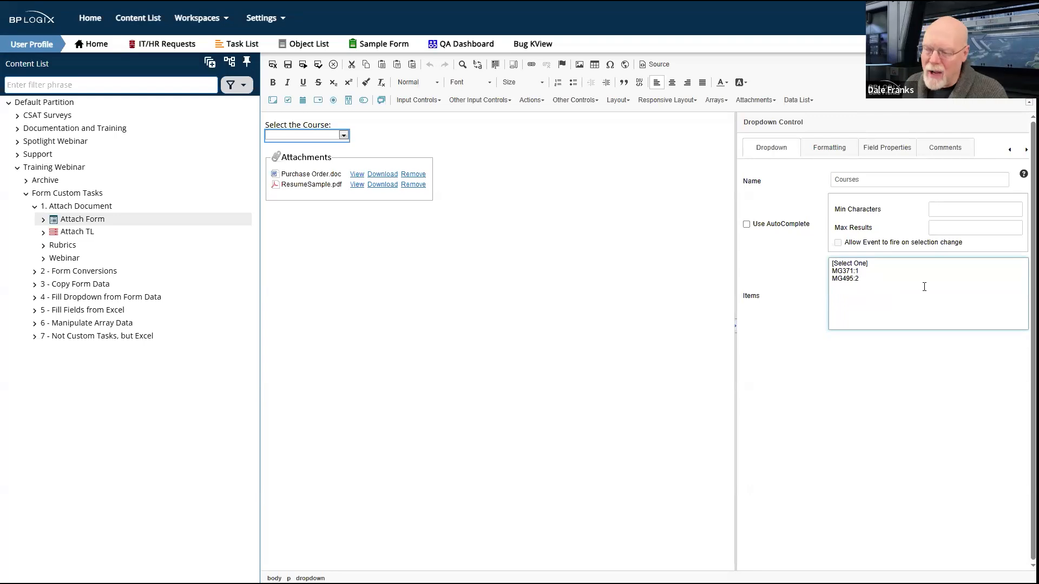
{"action": "left_click_drag", "start_coordinate": [840, 285], "coordinate": [830, 266]}
{"action": "left_click", "coordinate": [919, 291]}
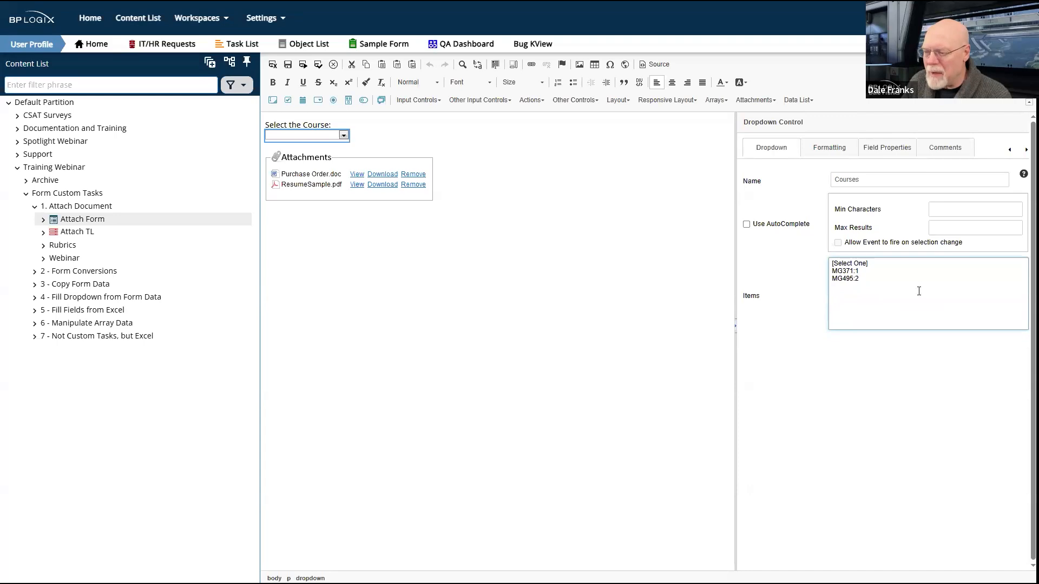
{"action": "key", "text": "ctrl+a"}
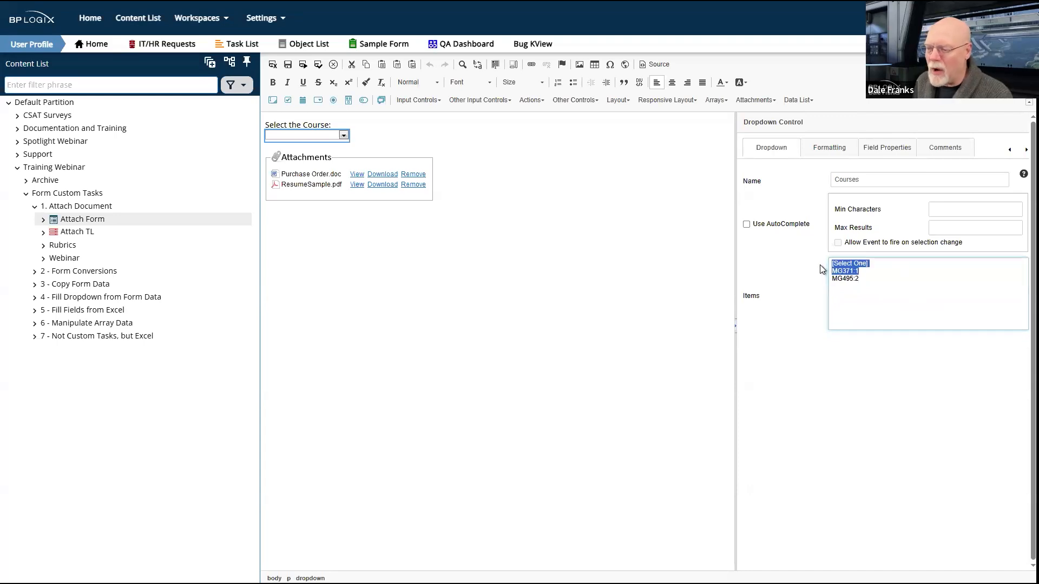
{"action": "left_click", "coordinate": [909, 294]}
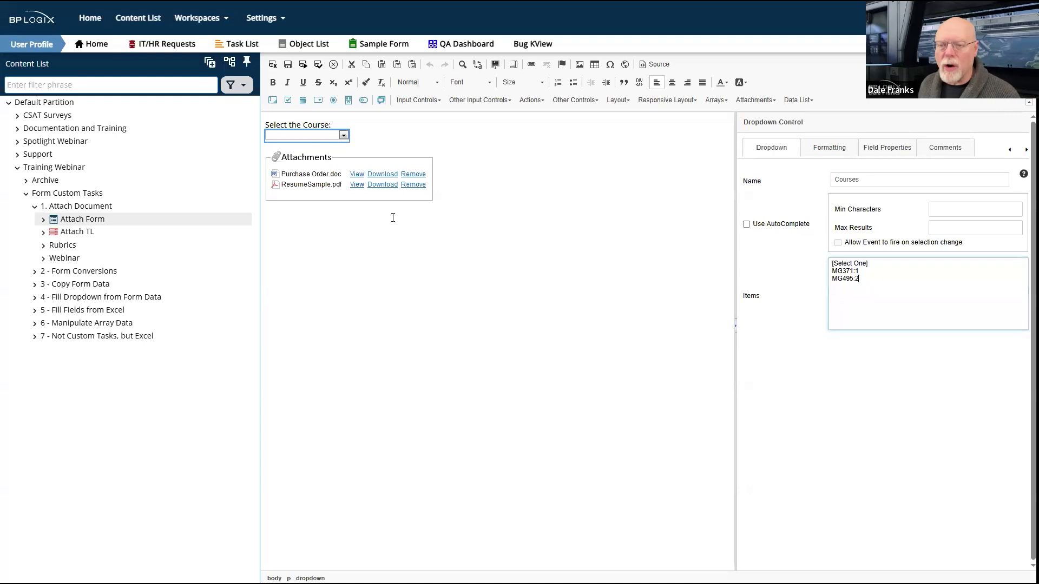
{"action": "left_click", "coordinate": [329, 138]}
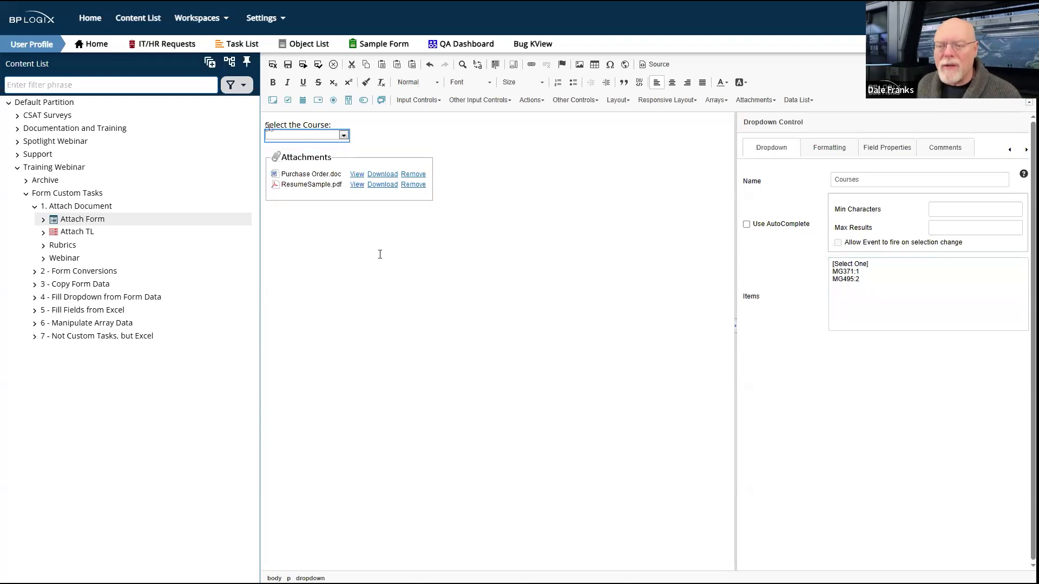
{"action": "left_click", "coordinate": [398, 295]}
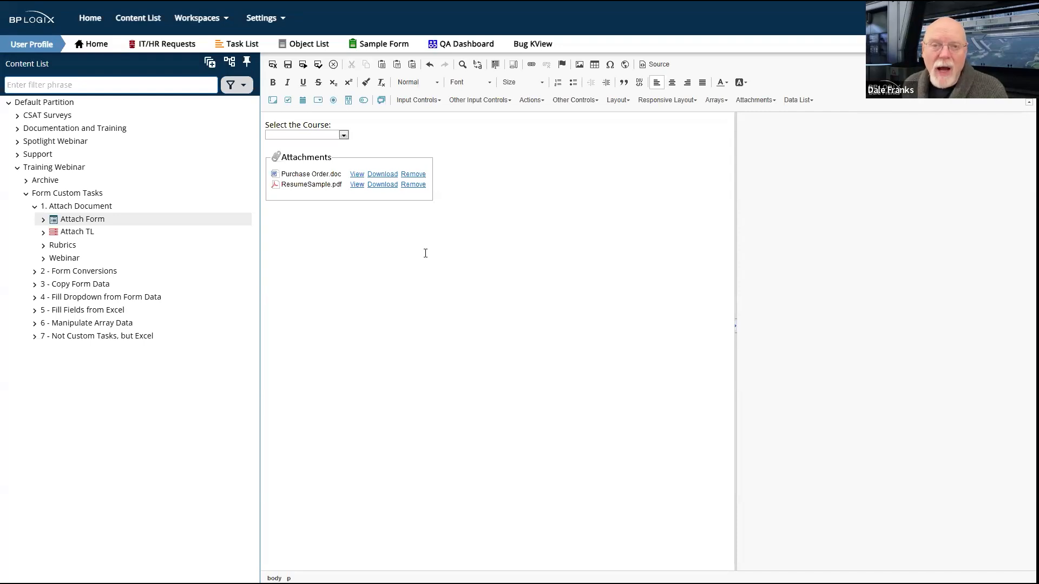
- Leave the form layout editor without saving and reopen the Attach Form's properties
{"action": "left_click", "coordinate": [90, 222]}
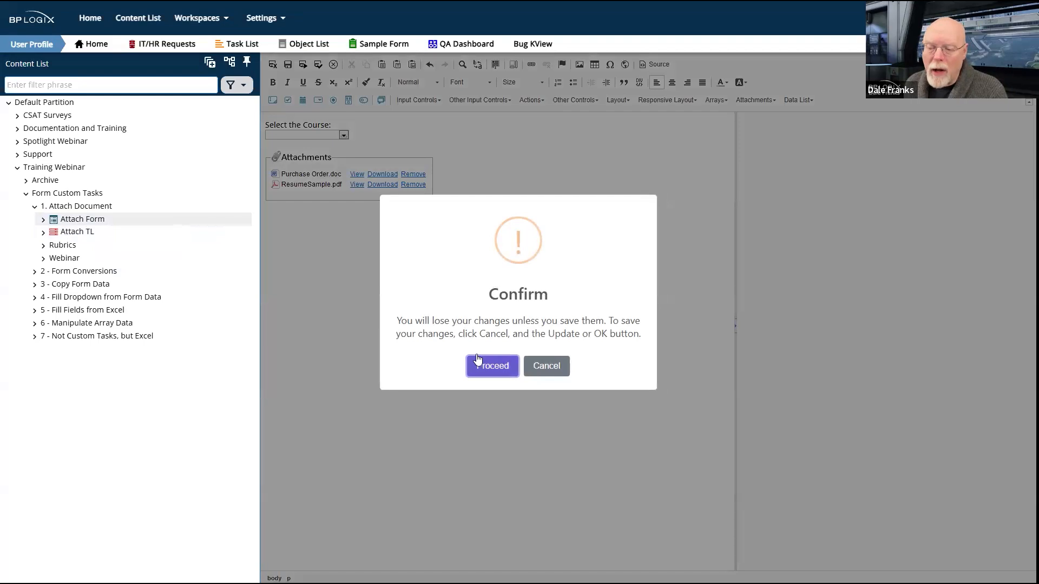
{"action": "left_click", "coordinate": [493, 366]}
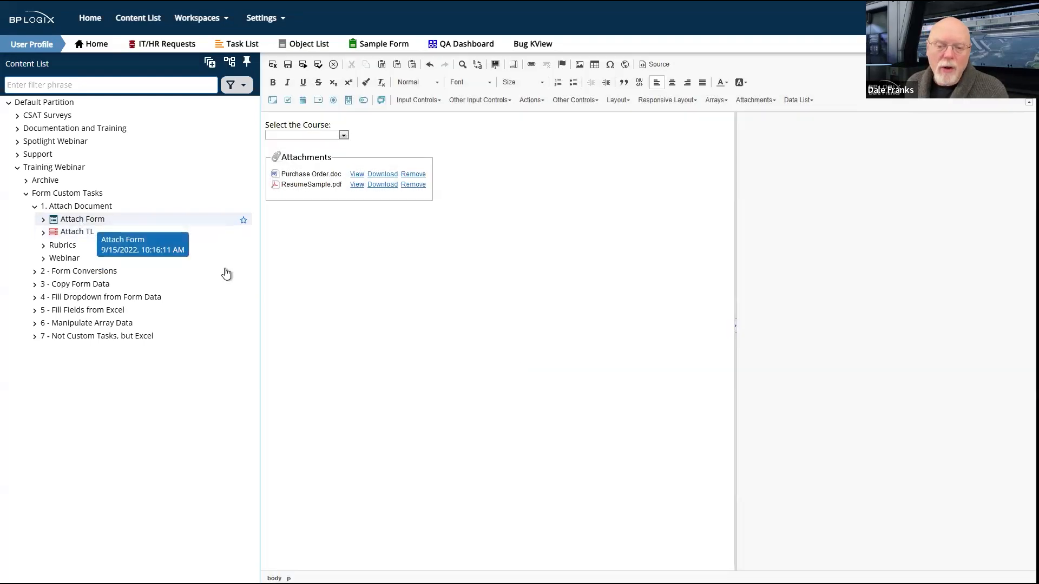
{"action": "left_click", "coordinate": [76, 223]}
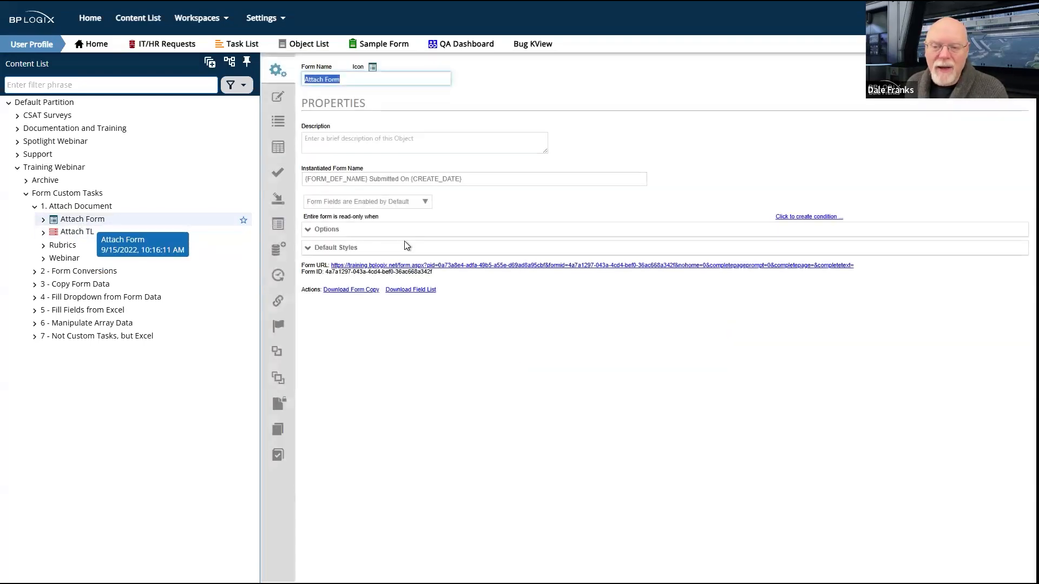
- Make the Courses dropdown an Event Field in the Attach Form's control properties
{"action": "left_click", "coordinate": [278, 121]}
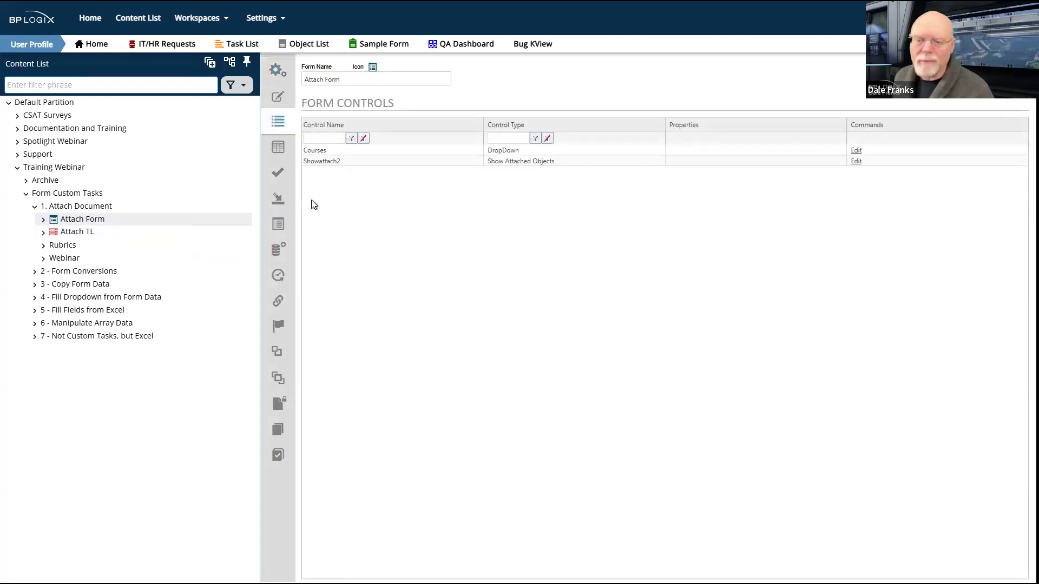
{"action": "left_click", "coordinate": [278, 147]}
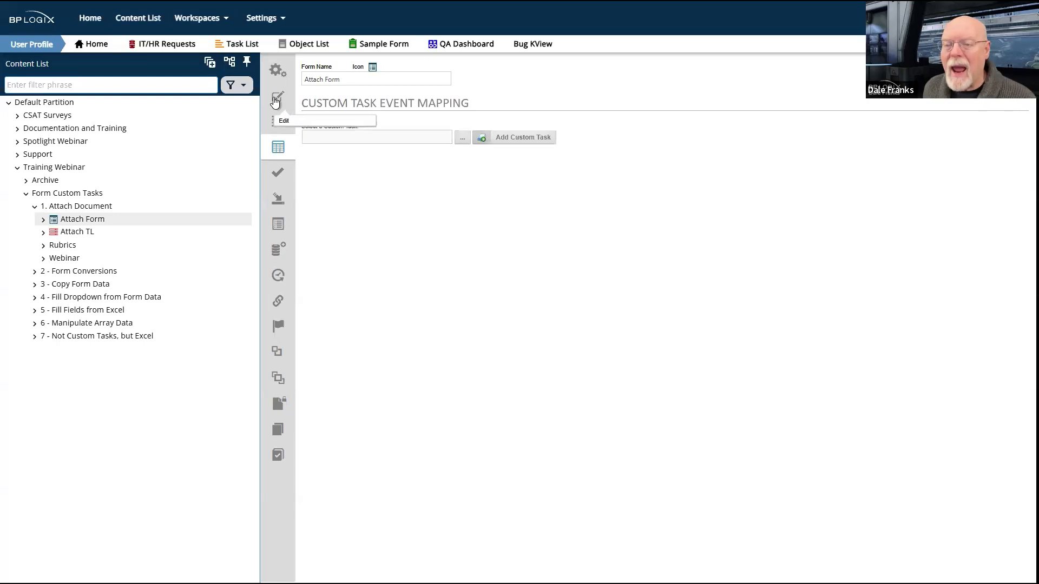
{"action": "left_click", "coordinate": [279, 124]}
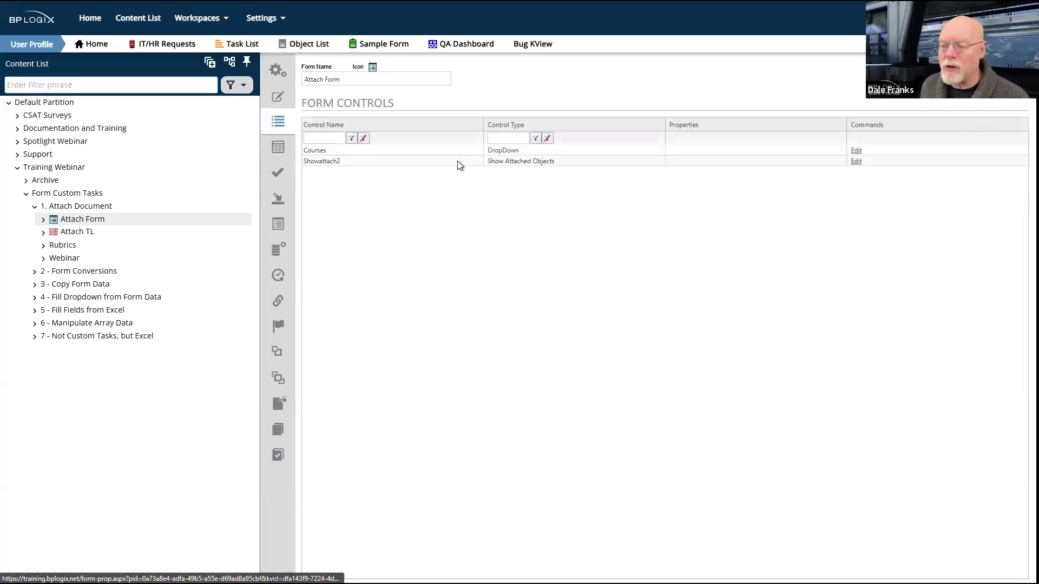
{"action": "left_click", "coordinate": [321, 153]}
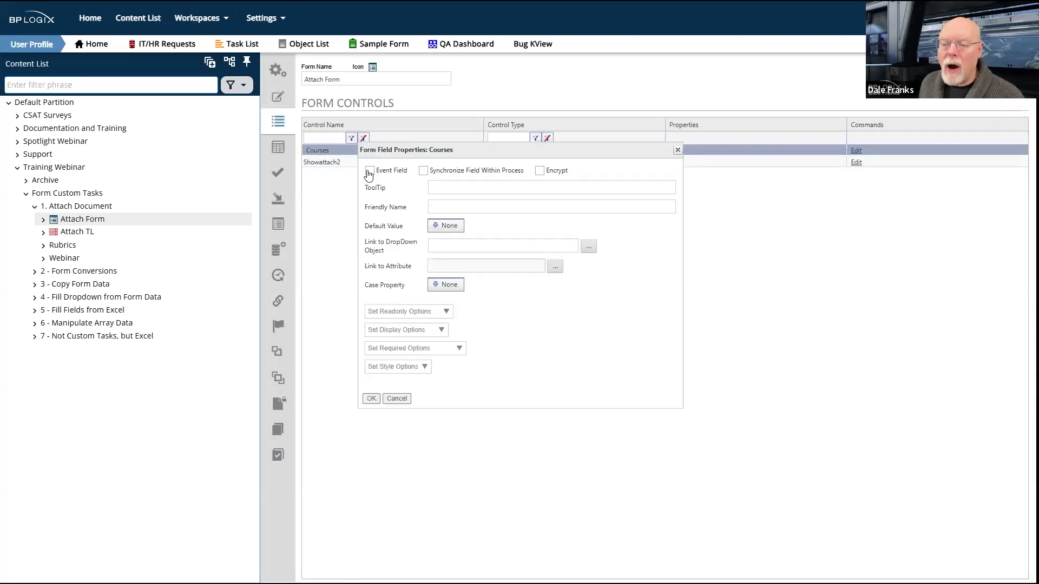
{"action": "left_click", "coordinate": [369, 171]}
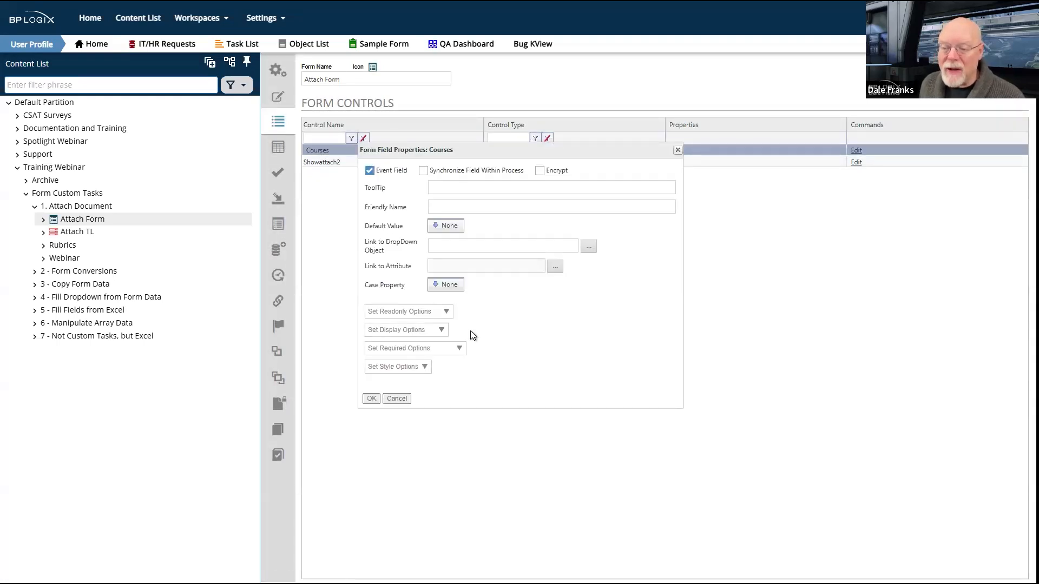
{"action": "left_click", "coordinate": [372, 399]}
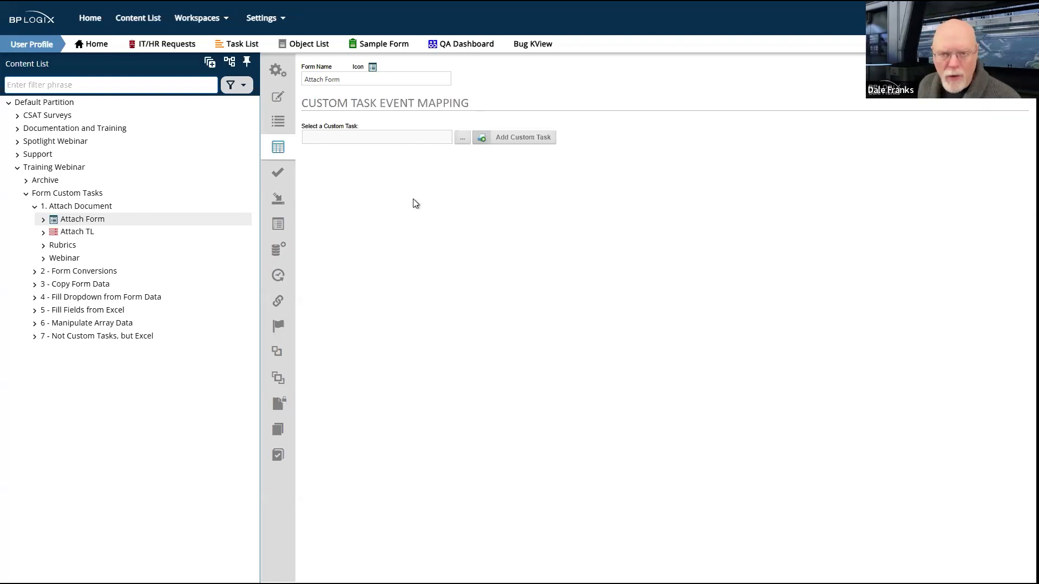
- Add an Attach Document custom task from Content Actions to the Attach Form's custom task event mapping
{"action": "left_click", "coordinate": [461, 140]}
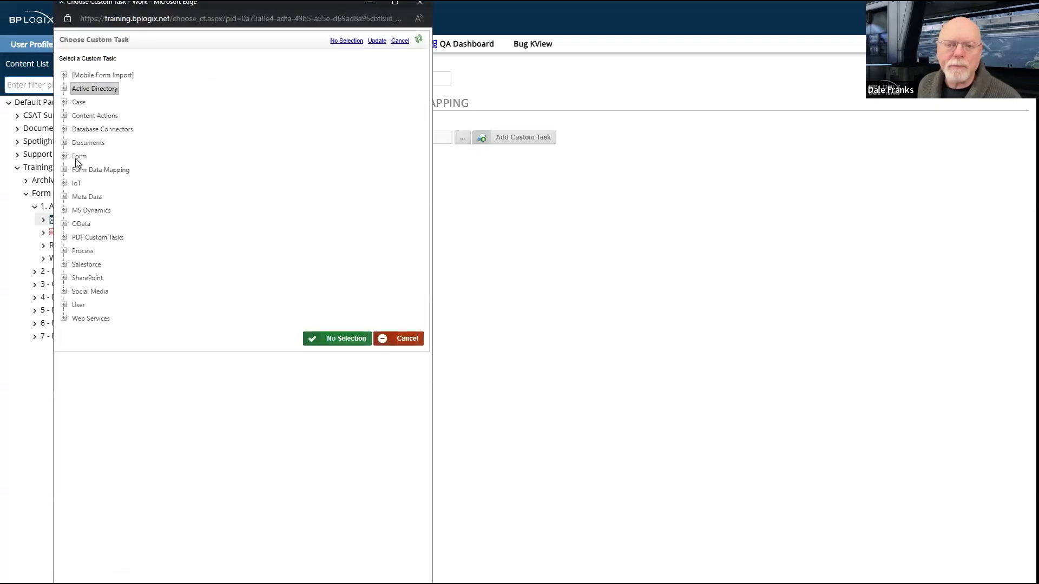
{"action": "left_click", "coordinate": [78, 143]}
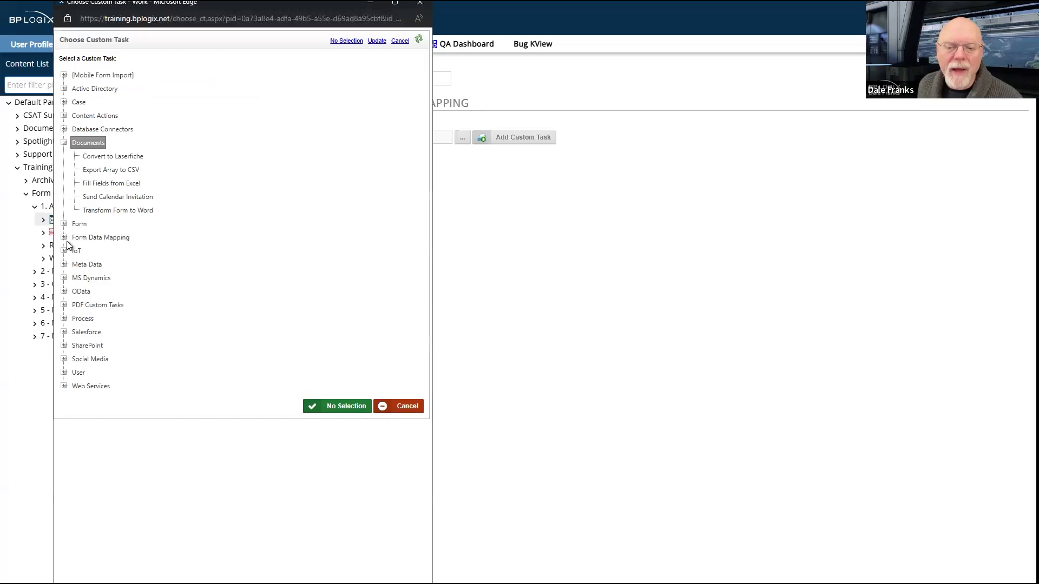
{"action": "left_click", "coordinate": [75, 117]}
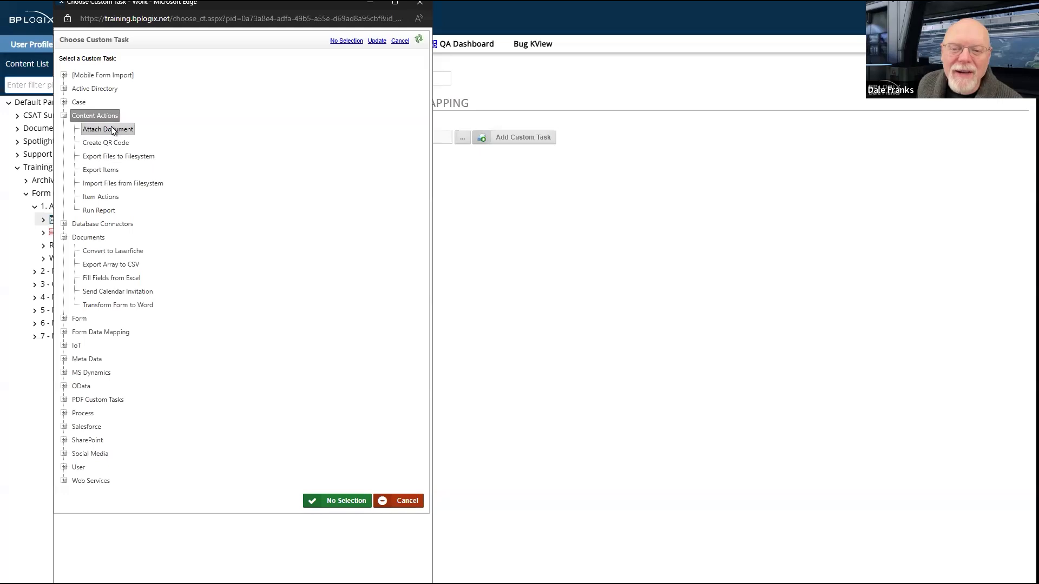
{"action": "left_click", "coordinate": [112, 129]}
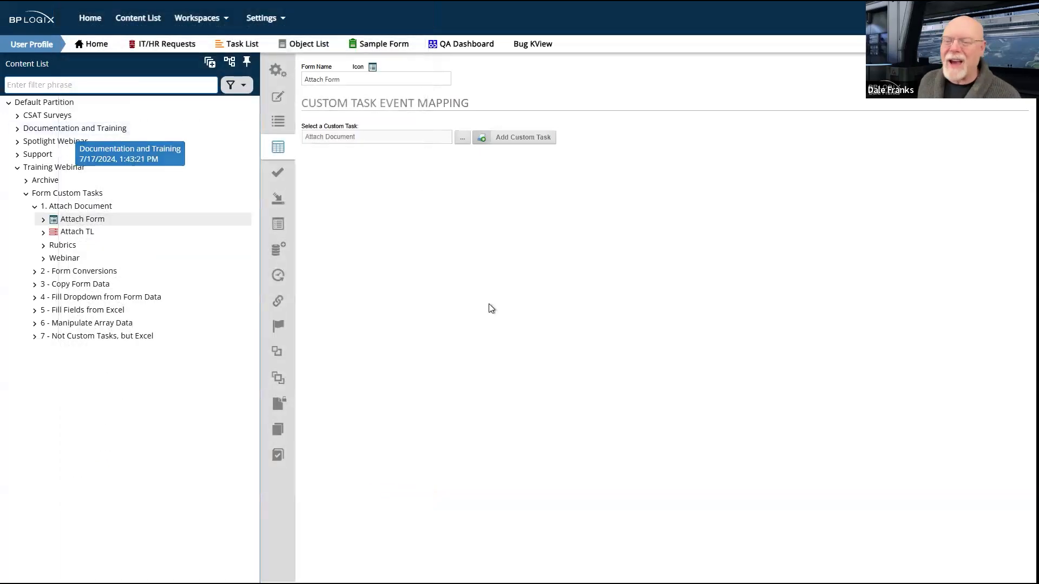
{"action": "left_click", "coordinate": [512, 137]}
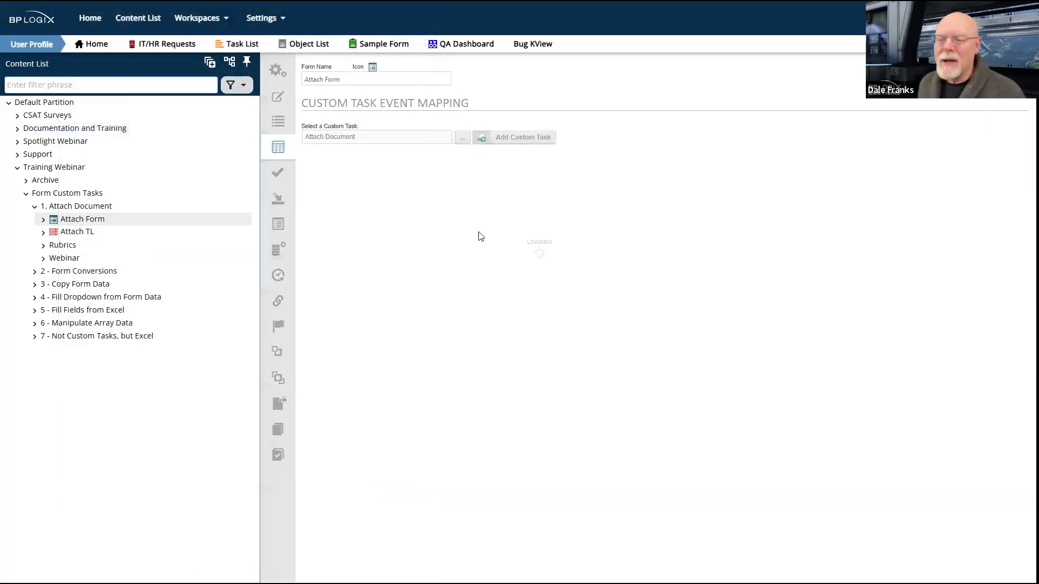
- Add a second Attach Document custom task to the form's event mapping
{"action": "left_click", "coordinate": [460, 140]}
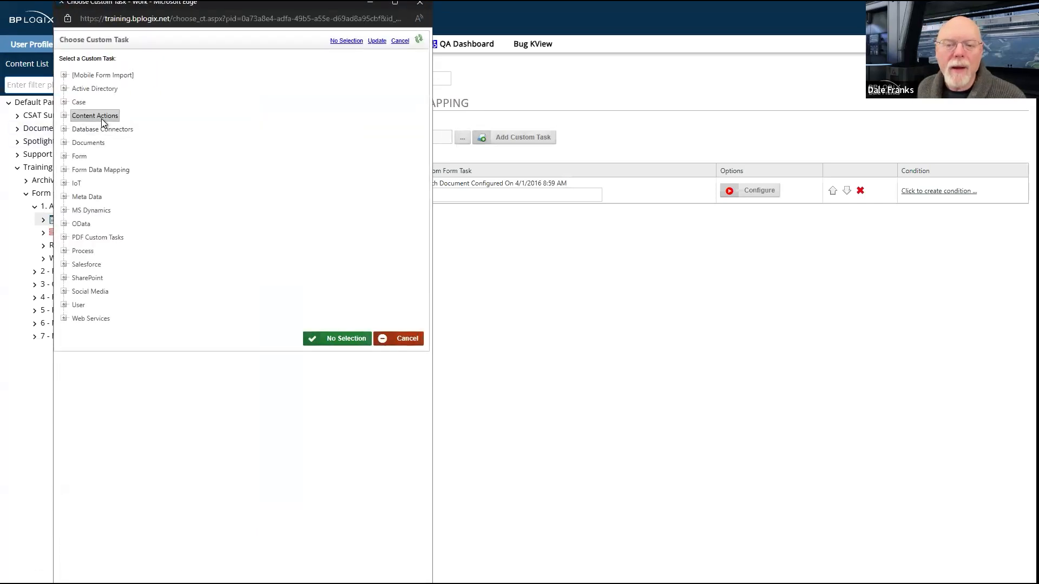
{"action": "left_click", "coordinate": [102, 119]}
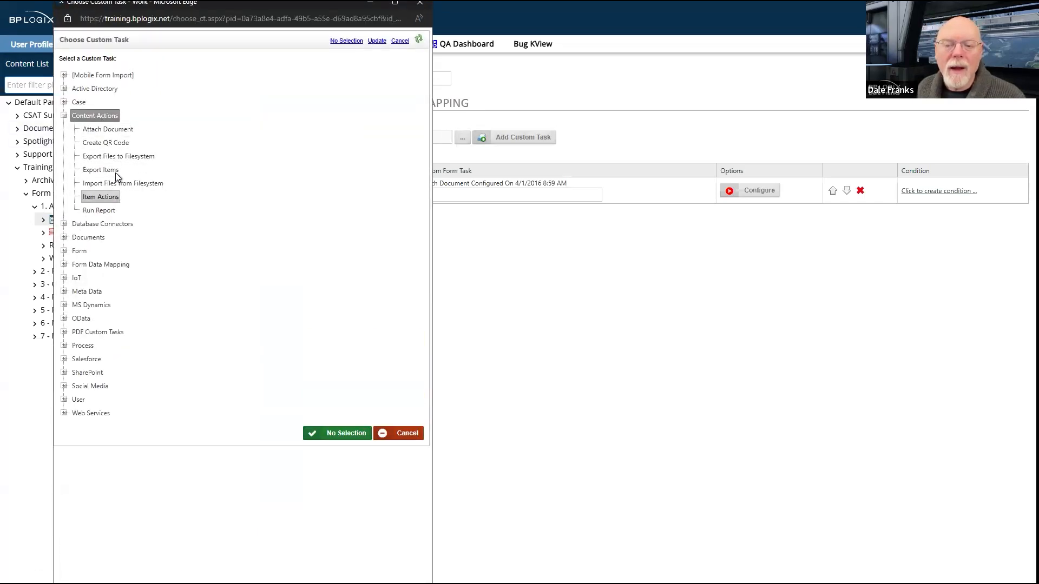
{"action": "double_click", "coordinate": [123, 128]}
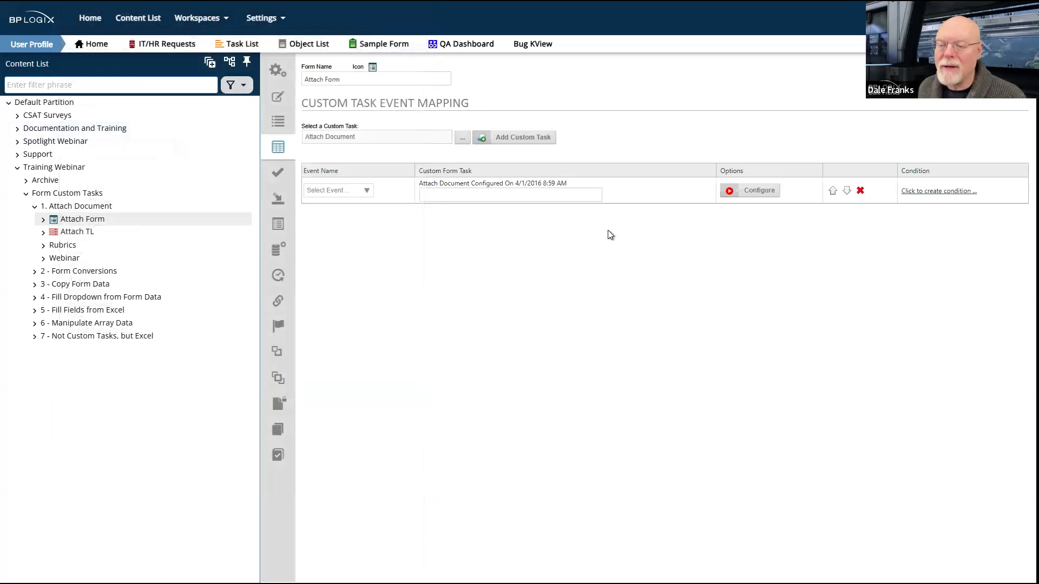
{"action": "left_click", "coordinate": [544, 139]}
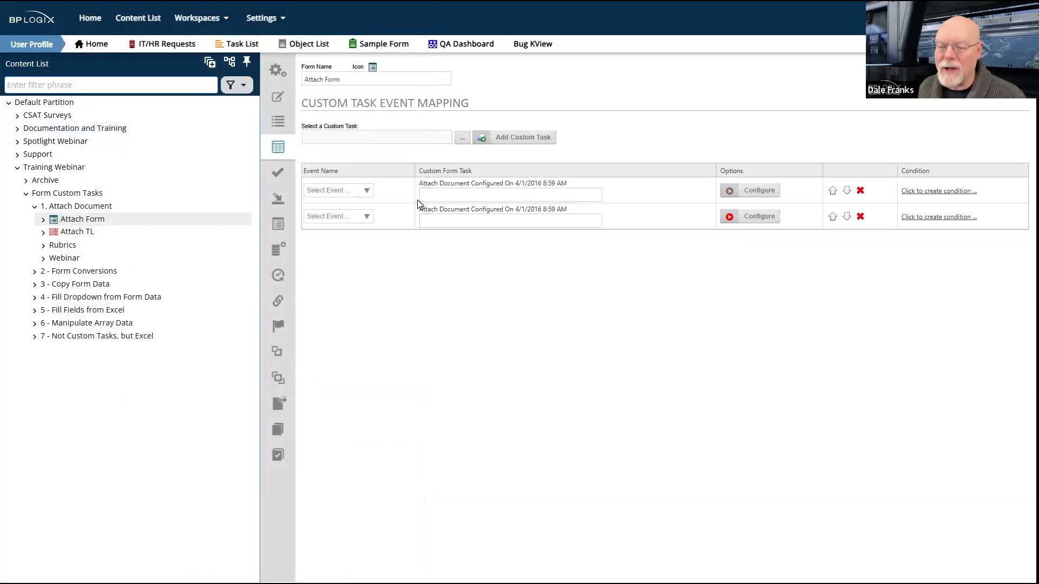
- Set the event of both Attach Document tasks to Courses
{"action": "left_click", "coordinate": [364, 196]}
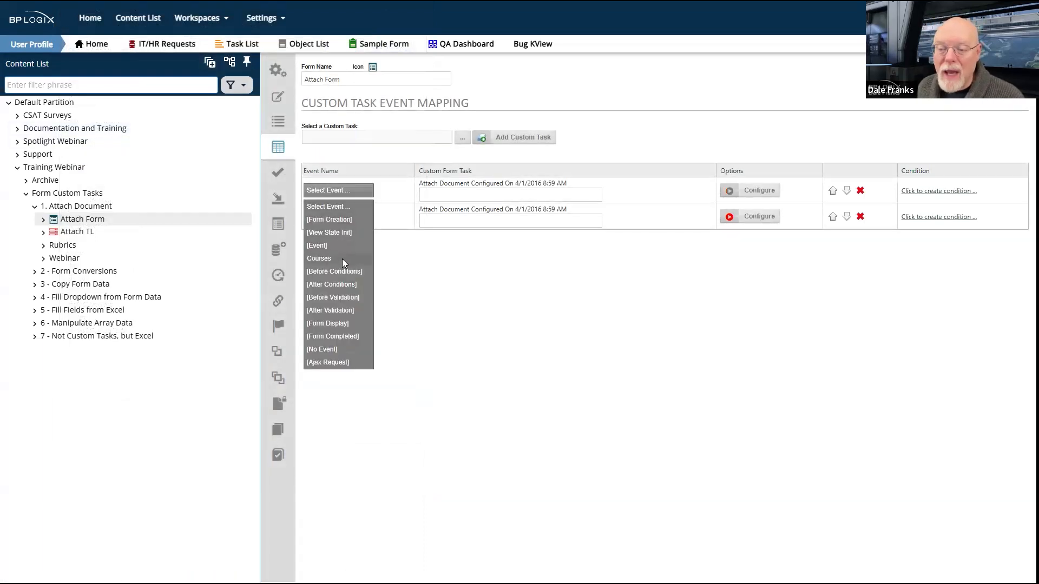
{"action": "left_click", "coordinate": [342, 258]}
{"action": "left_click", "coordinate": [363, 224]}
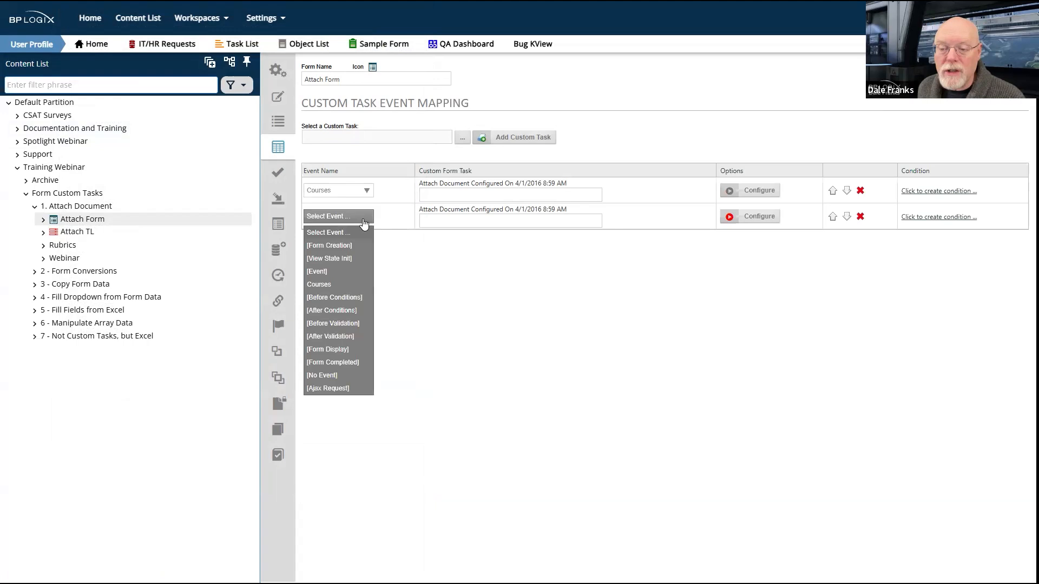
{"action": "left_click", "coordinate": [334, 284]}
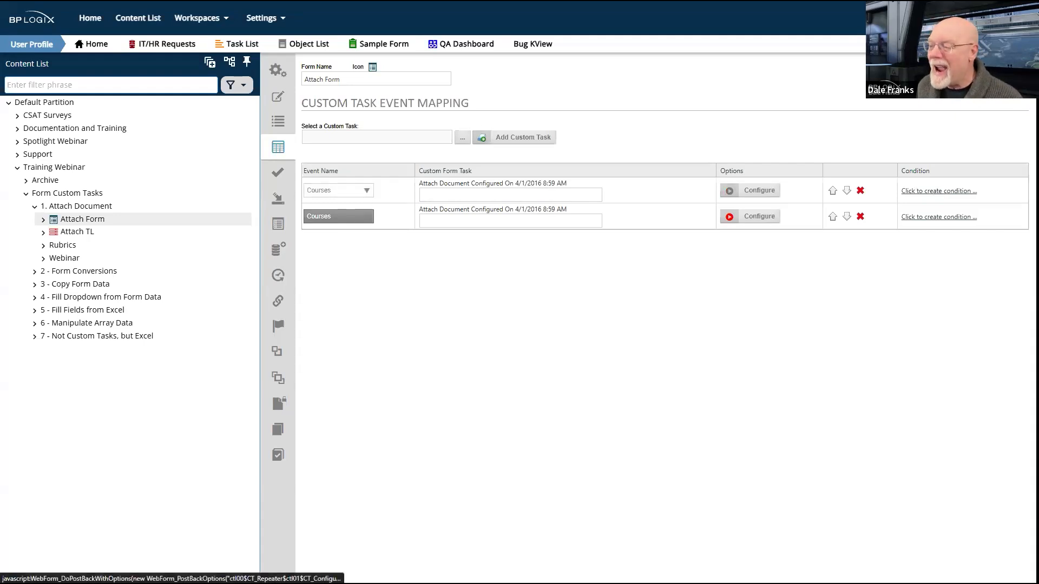
- Create a condition on the first Attach Document task that evaluates the Courses form field
{"action": "left_click", "coordinate": [940, 192]}
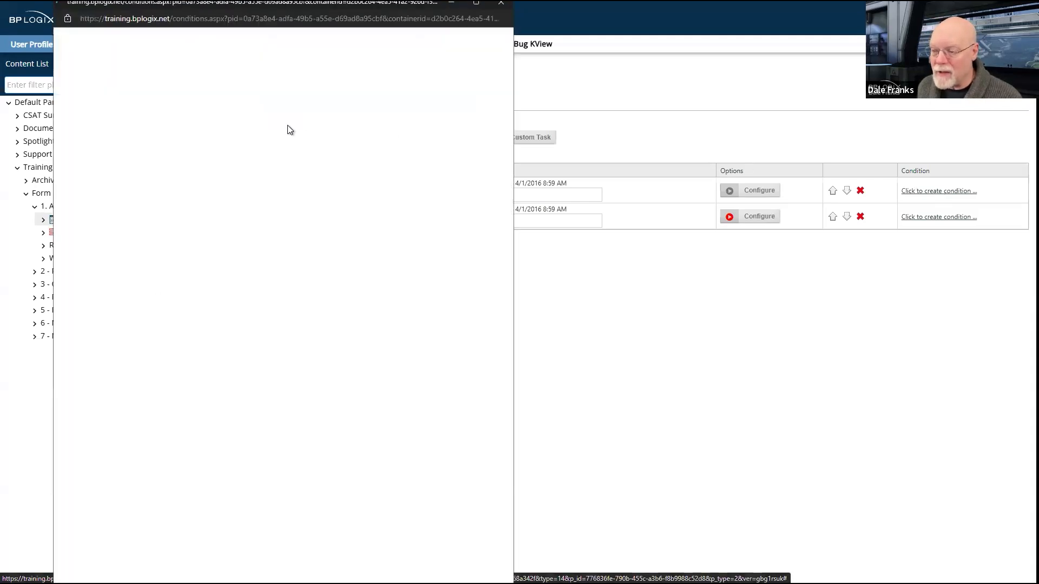
{"action": "left_click", "coordinate": [100, 117]}
{"action": "left_click", "coordinate": [231, 118]}
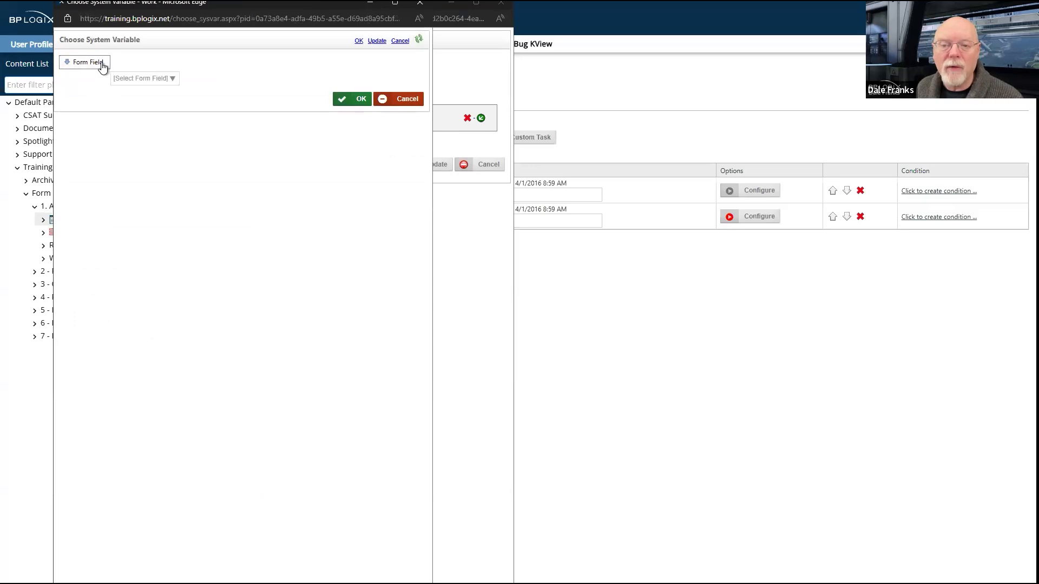
{"action": "left_click", "coordinate": [133, 80]}
{"action": "left_click", "coordinate": [125, 108]}
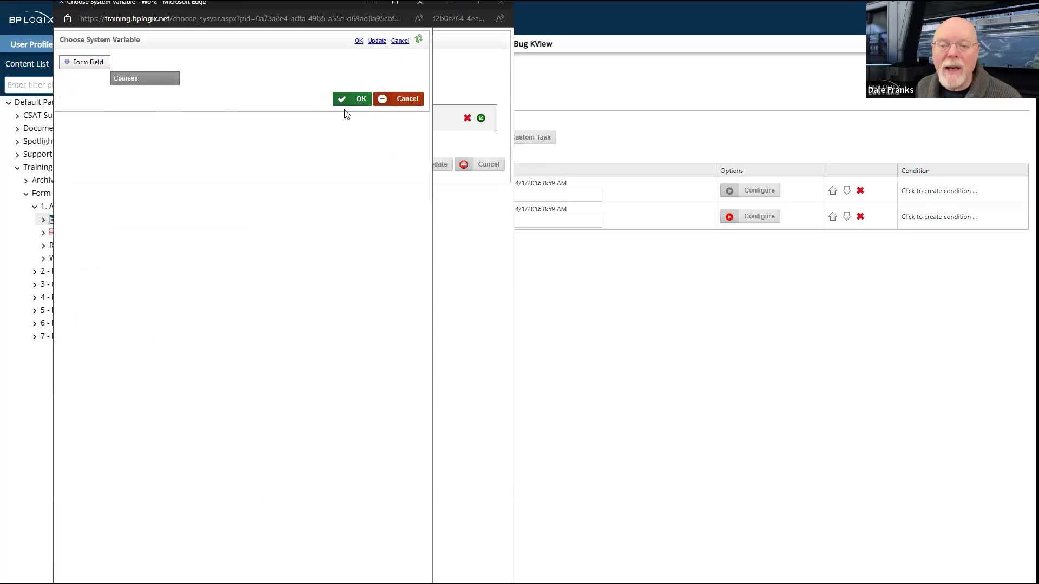
{"action": "left_click", "coordinate": [361, 102]}
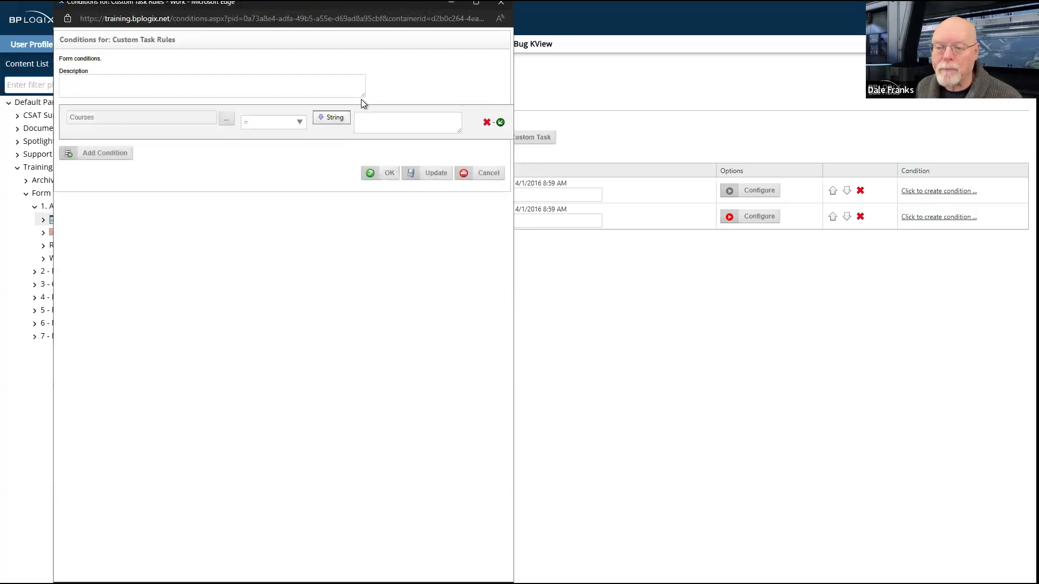
- Try a DropDown comparison value, return to String, and complete the first task's condition as Courses = 1
{"action": "left_click", "coordinate": [334, 118]}
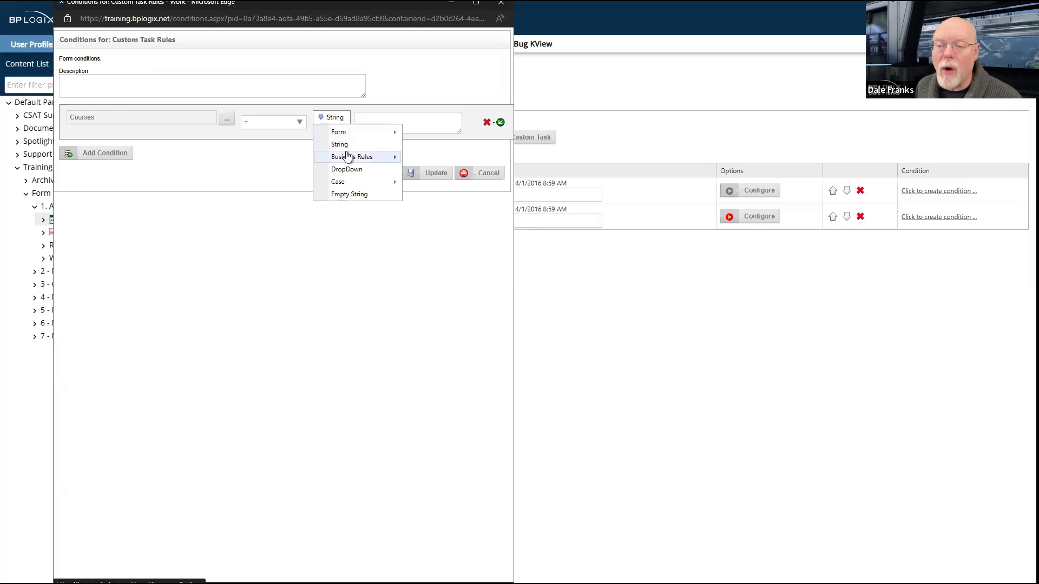
{"action": "left_click", "coordinate": [348, 170]}
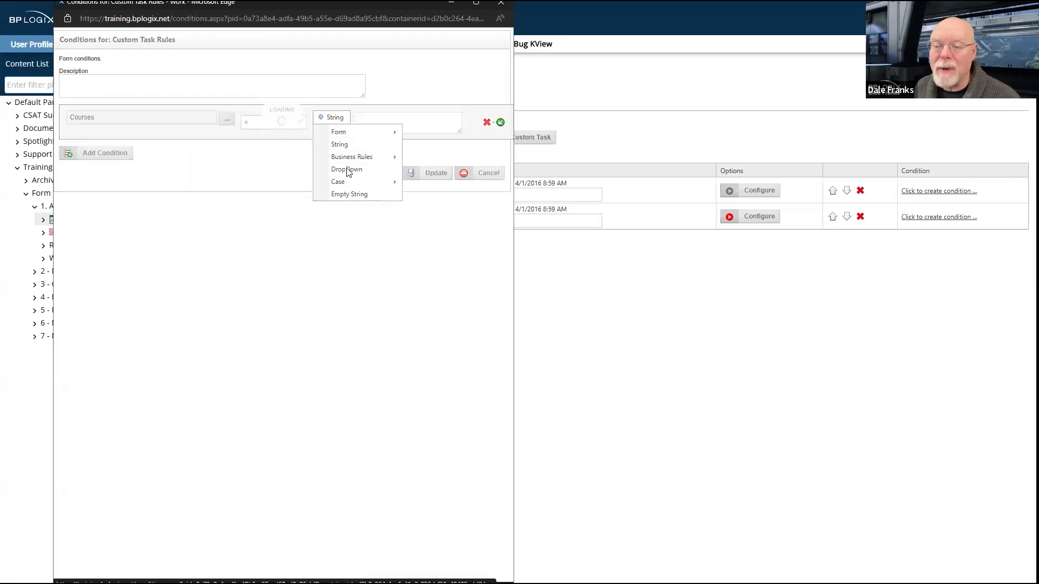
{"action": "left_click", "coordinate": [383, 139]}
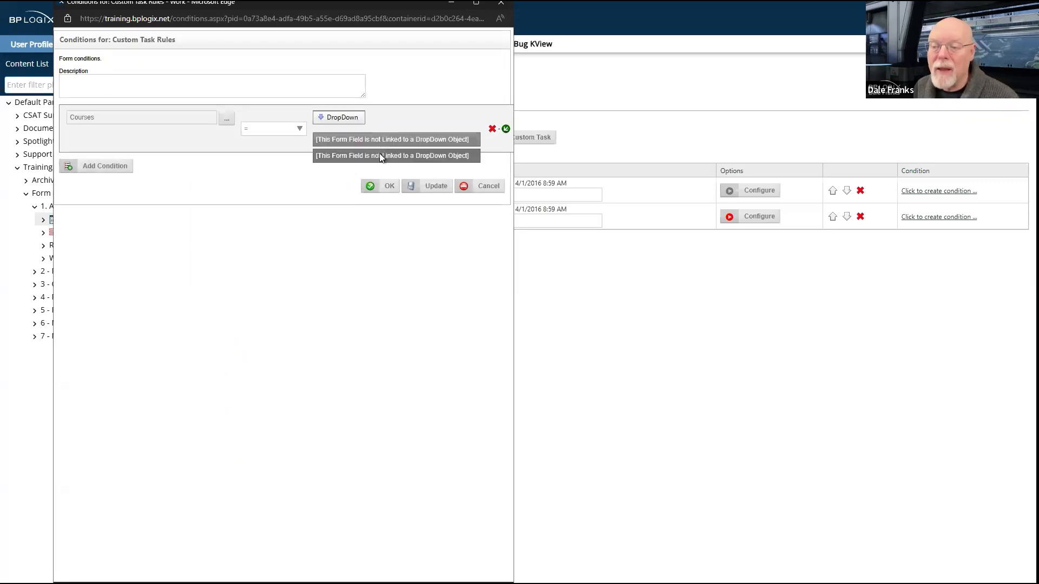
{"action": "left_click", "coordinate": [357, 124]}
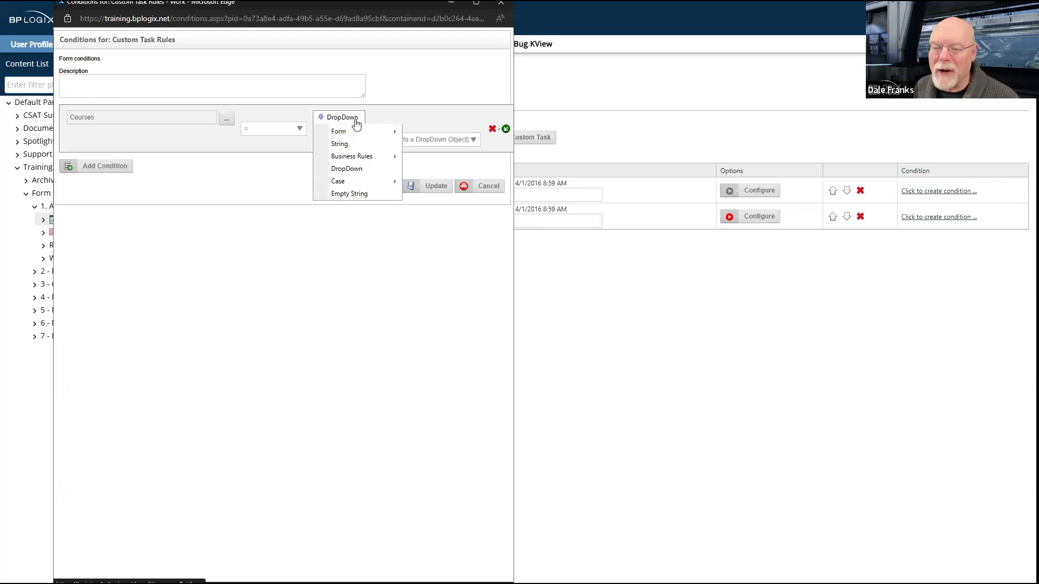
{"action": "left_click", "coordinate": [352, 145]}
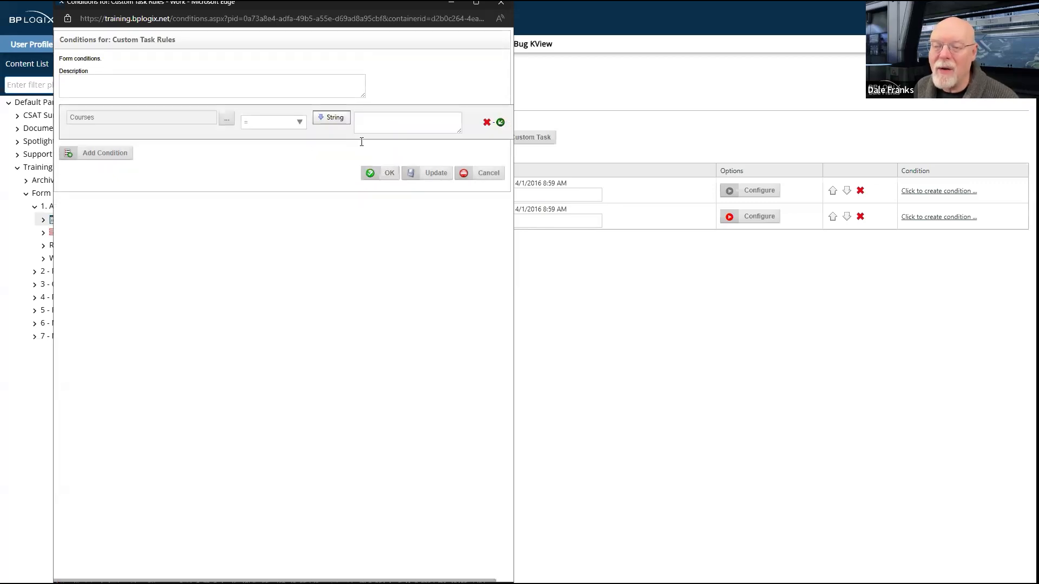
{"action": "type", "text": "1"}
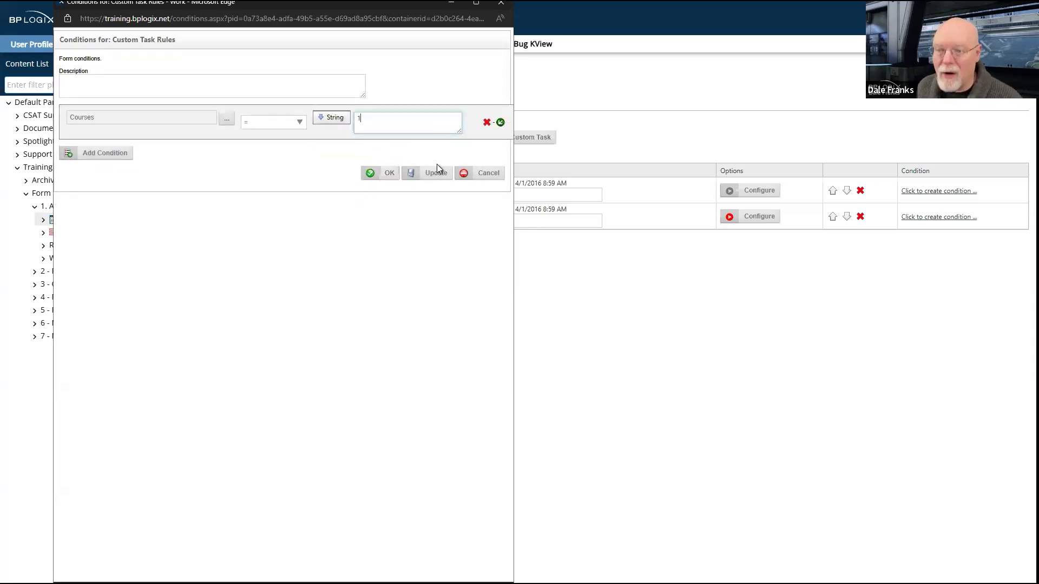
{"action": "left_click", "coordinate": [390, 175]}
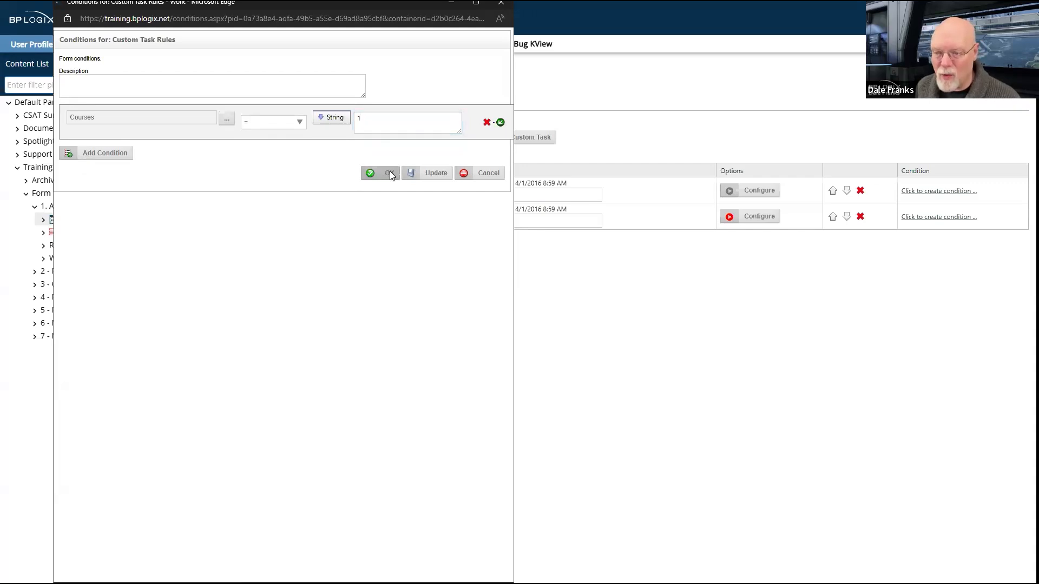
- Give the second Attach Document task a condition requiring the Courses form field to equal the string 2
{"action": "left_click", "coordinate": [934, 219]}
{"action": "left_click", "coordinate": [109, 122]}
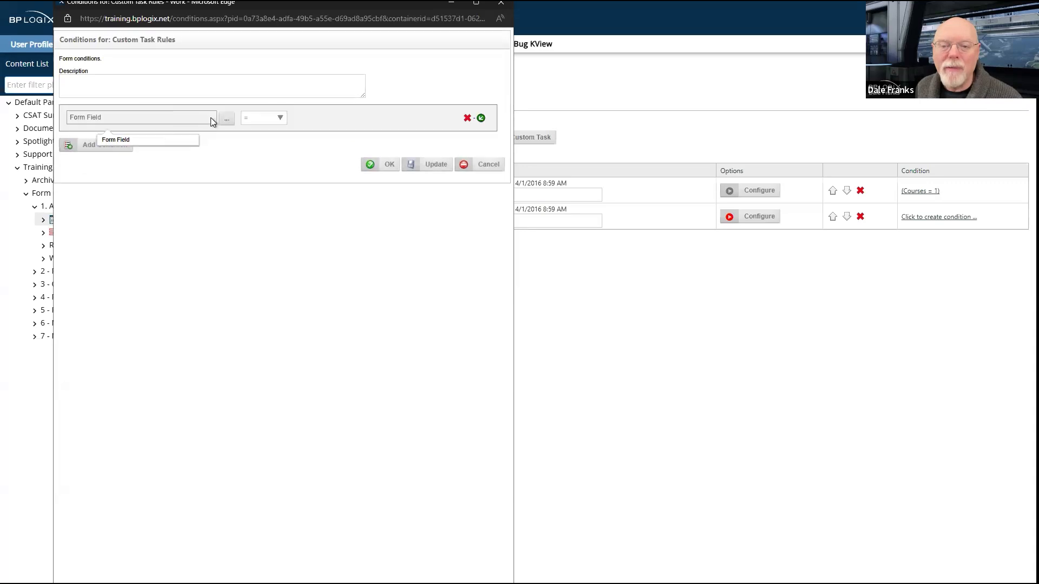
{"action": "left_click", "coordinate": [226, 118]}
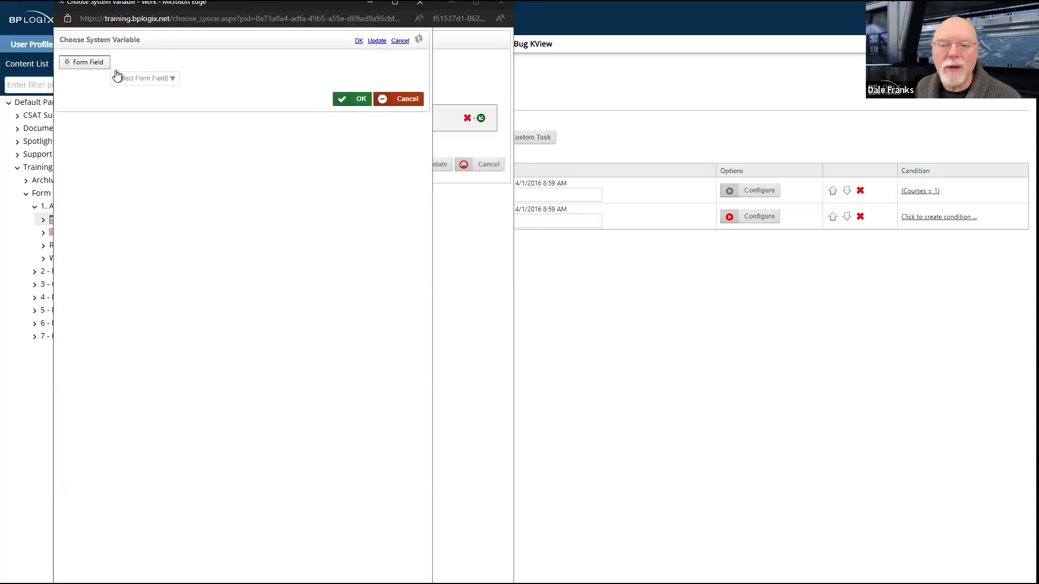
{"action": "left_click", "coordinate": [139, 77]}
{"action": "left_click", "coordinate": [147, 108]}
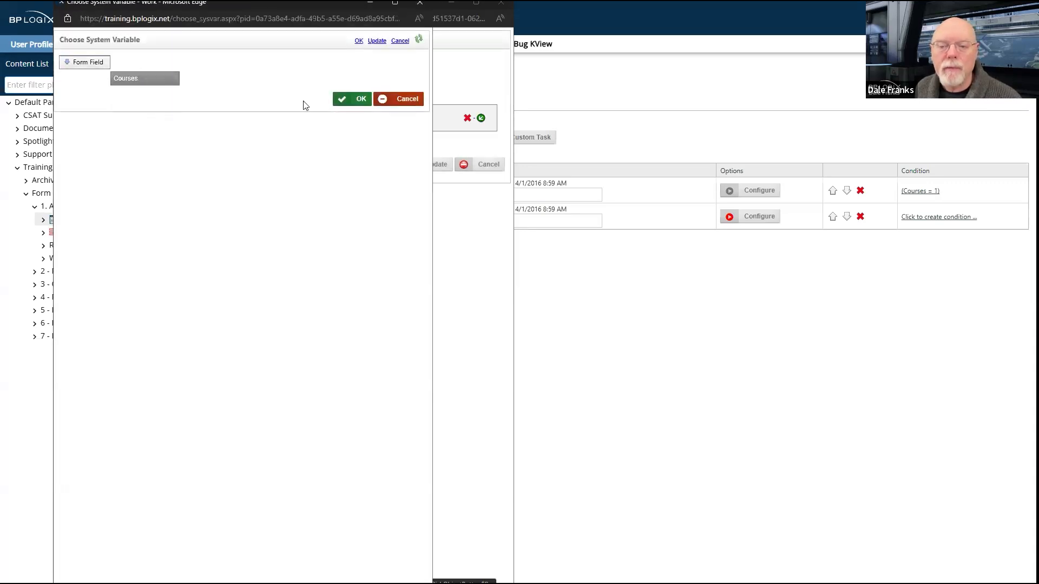
{"action": "left_click", "coordinate": [367, 101]}
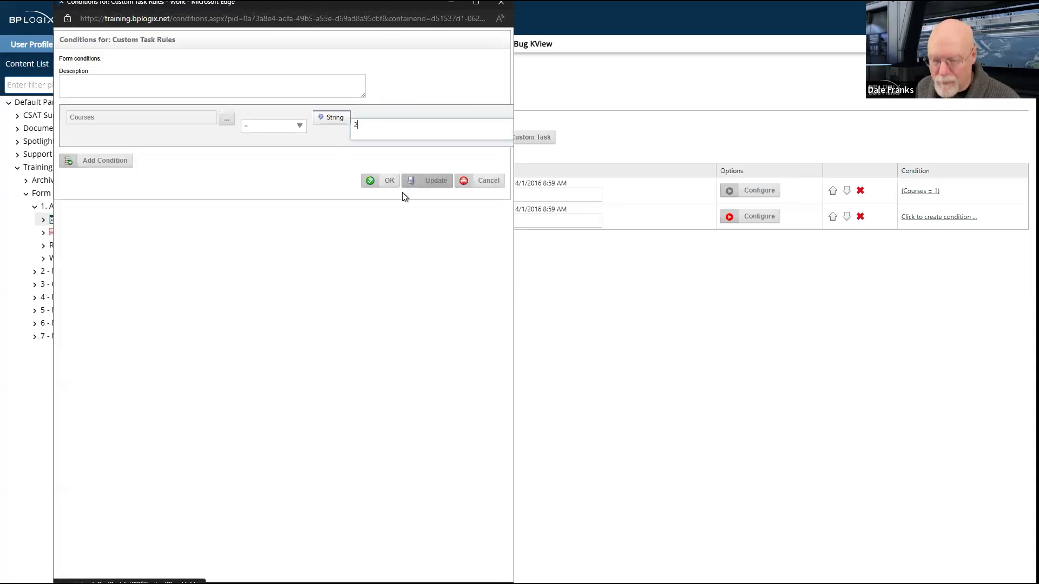
{"action": "left_click", "coordinate": [388, 181]}
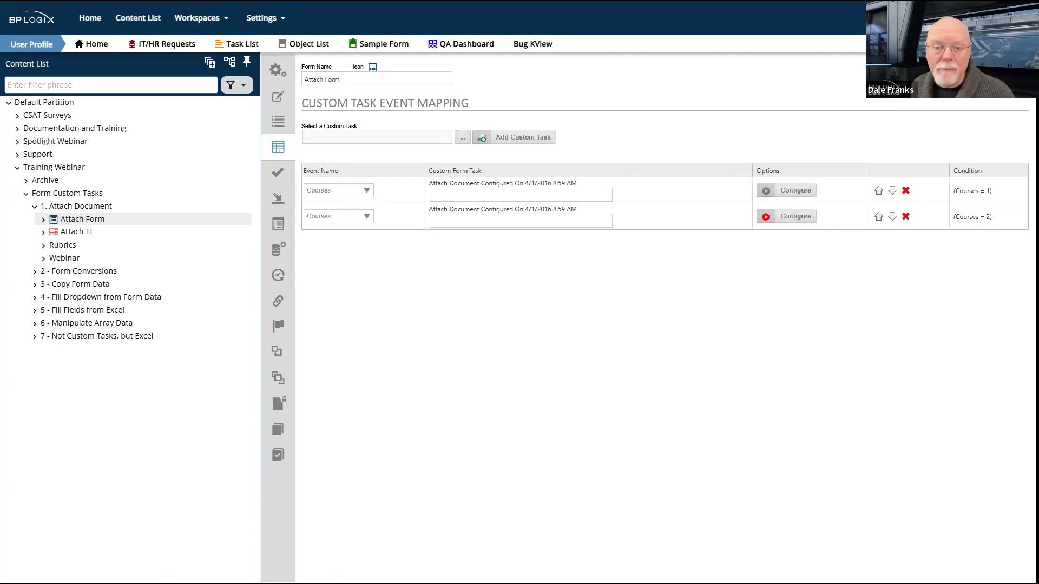
- Leave the Attach Form without saving and open the Attch MG371 activity in the Attach TL timeline
{"action": "left_click", "coordinate": [66, 230]}
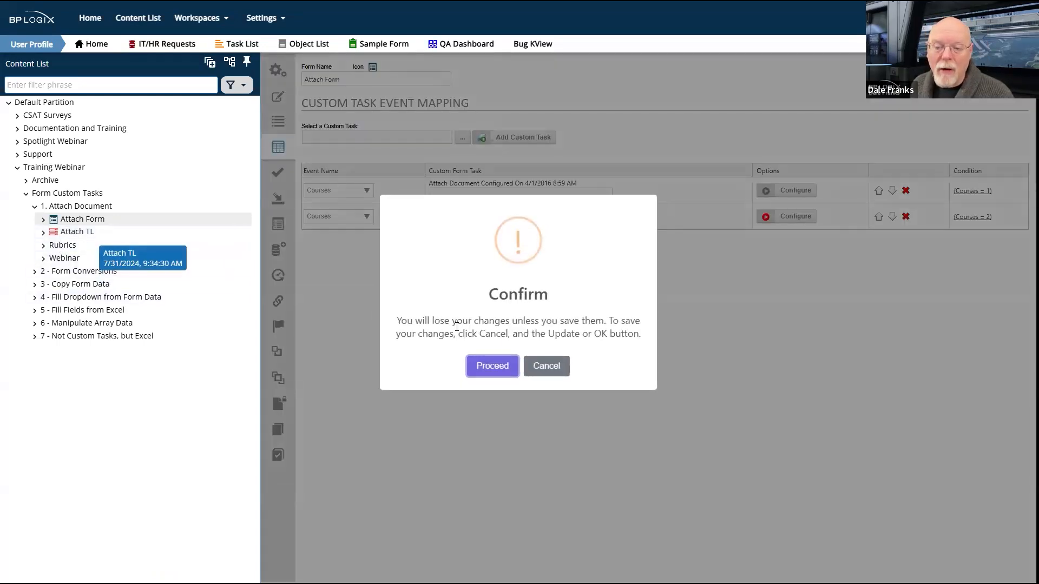
{"action": "left_click", "coordinate": [493, 367]}
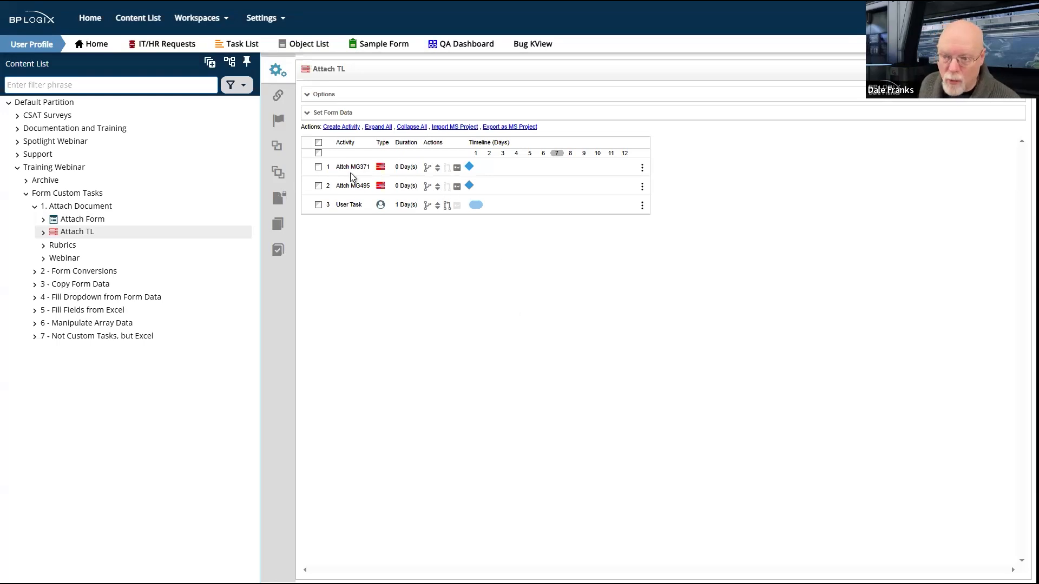
{"action": "left_click", "coordinate": [351, 168]}
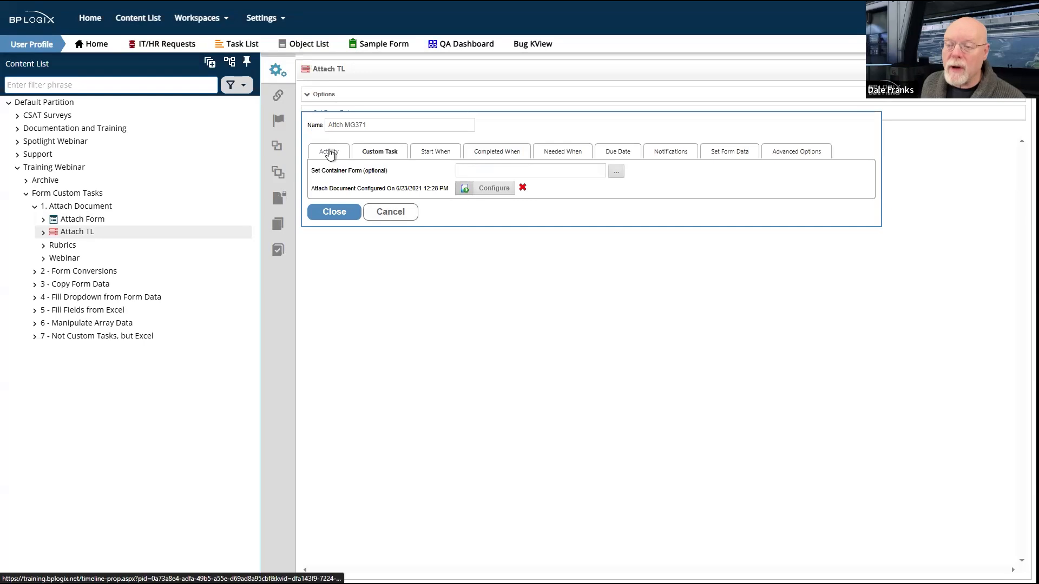
- Examine the Attch MG371 activity's Needed When condition against the activity's name
{"action": "left_click", "coordinate": [563, 152]}
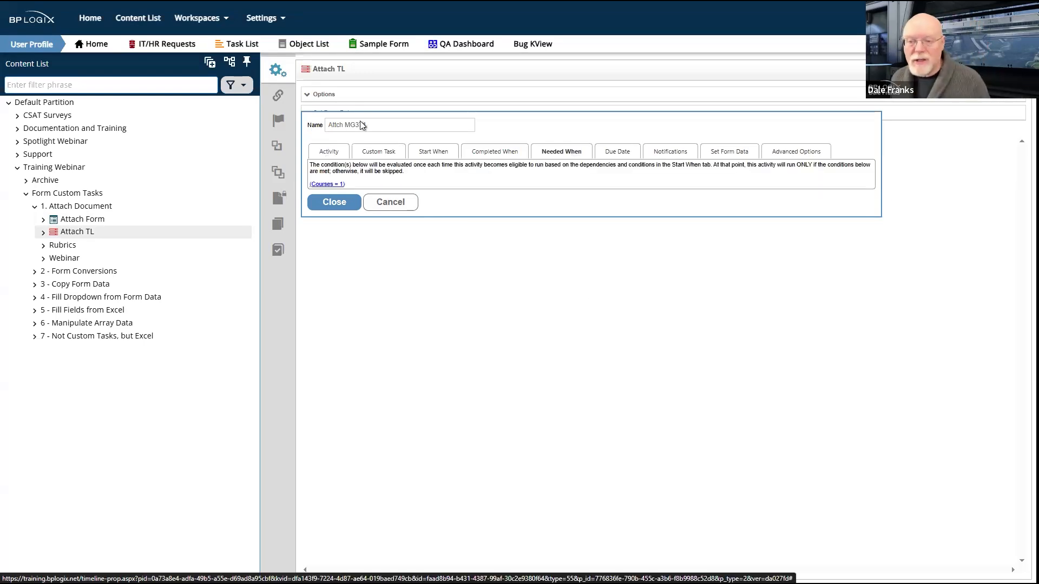
{"action": "triple_click", "coordinate": [381, 131]}
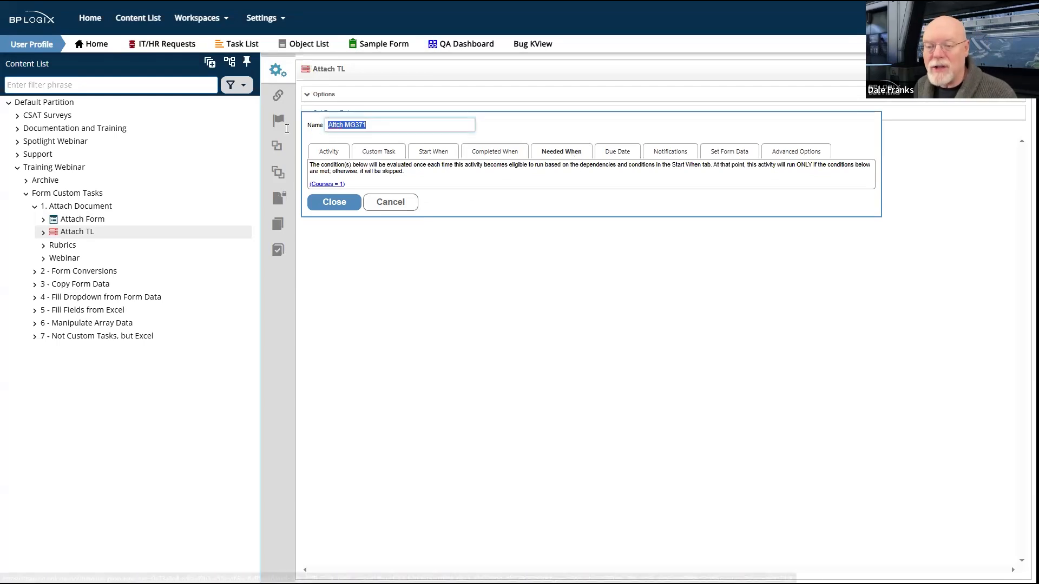
{"action": "left_click", "coordinate": [399, 123]}
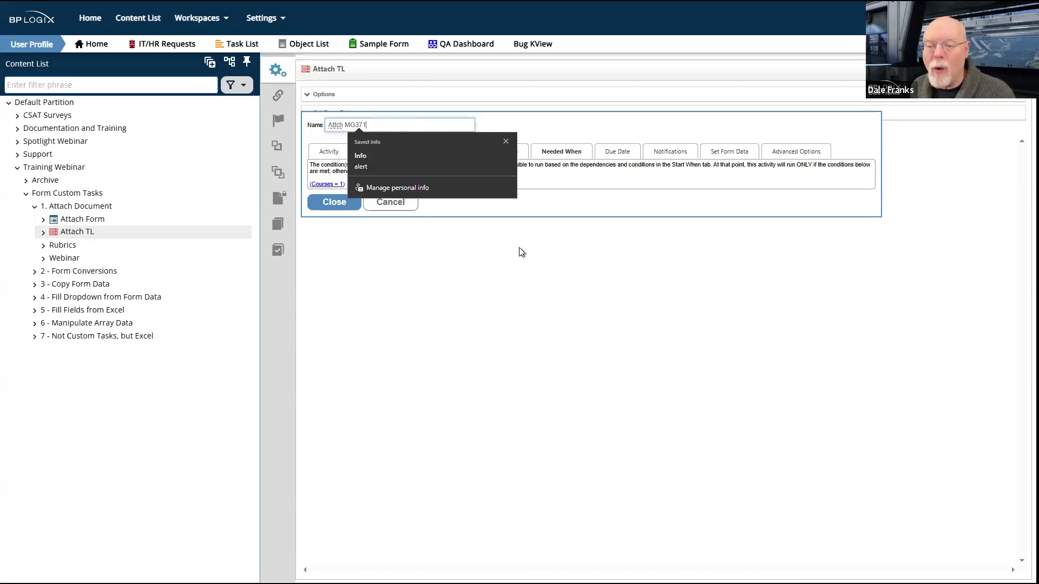
{"action": "left_click", "coordinate": [661, 278]}
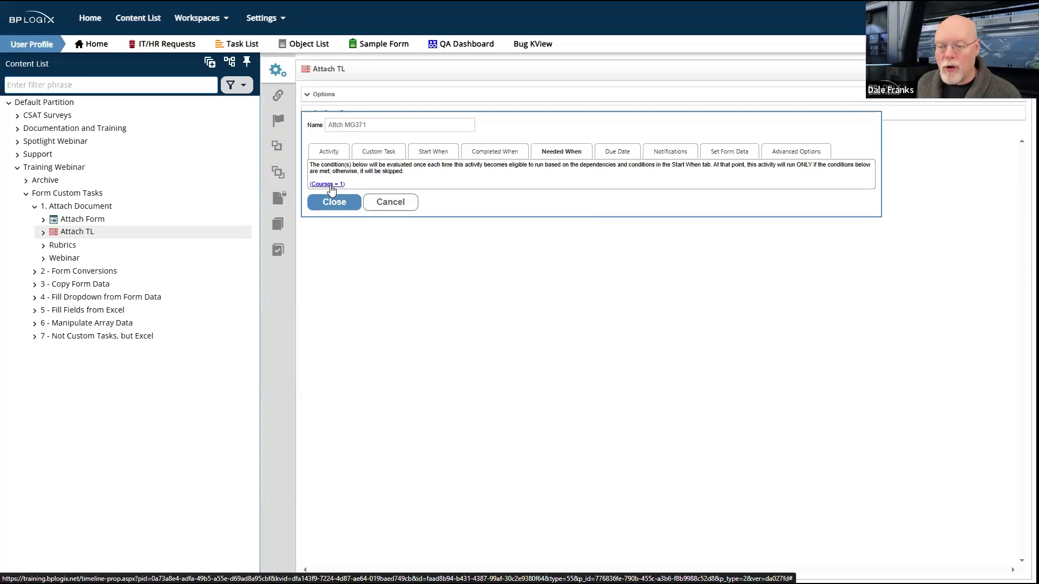
- Close the Attch MG371 activity, open Attch MG495, and examine its Needed When condition
{"action": "left_click", "coordinate": [338, 202]}
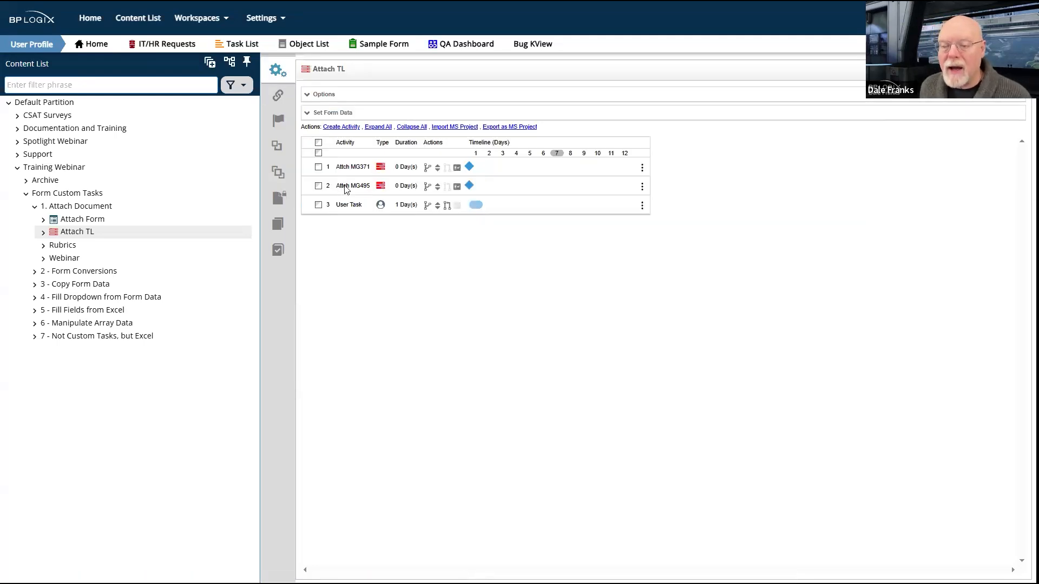
{"action": "left_click", "coordinate": [346, 186]}
{"action": "left_click_drag", "start_coordinate": [347, 185], "coordinate": [317, 187]}
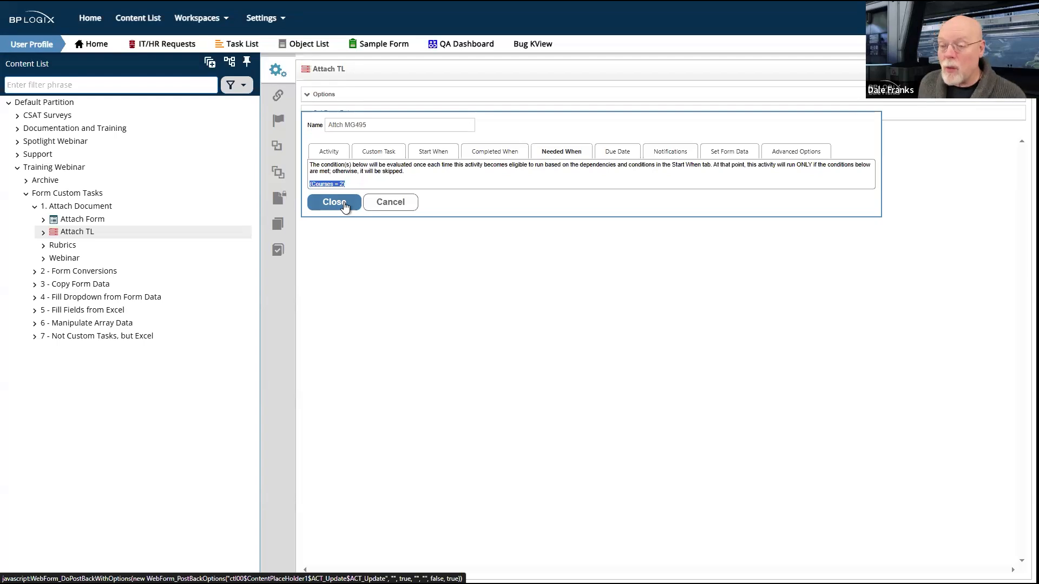
- Check the Attch MG495 activity's type and open its Attach Document custom task configuration
{"action": "left_click", "coordinate": [330, 154]}
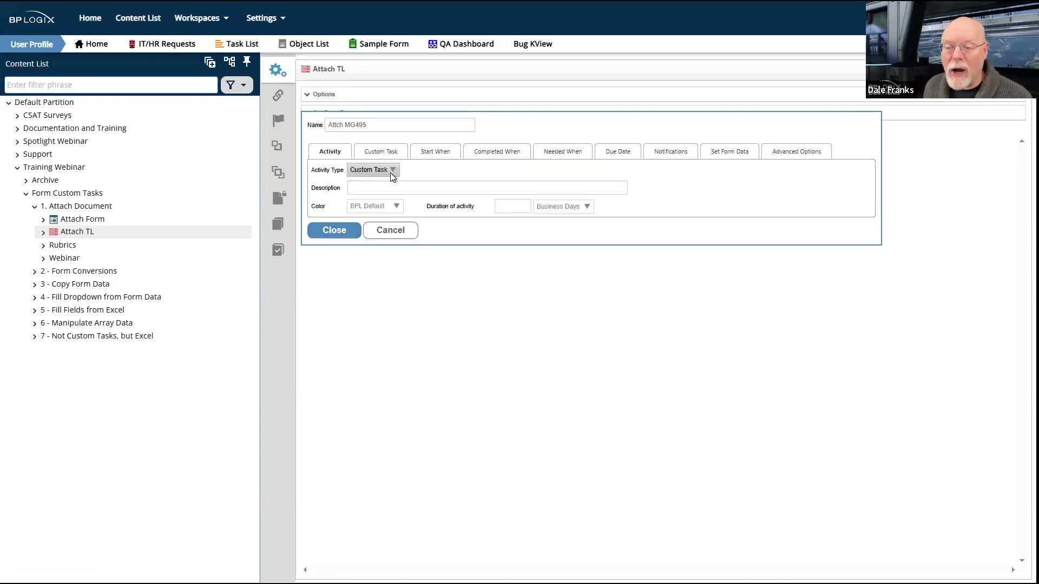
{"action": "left_click", "coordinate": [386, 154]}
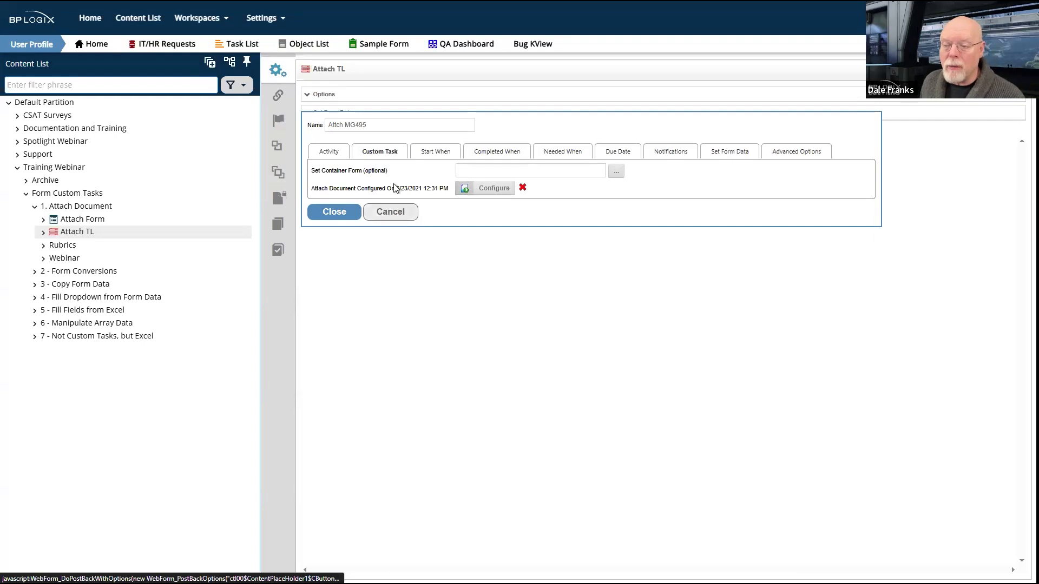
{"action": "left_click", "coordinate": [485, 192]}
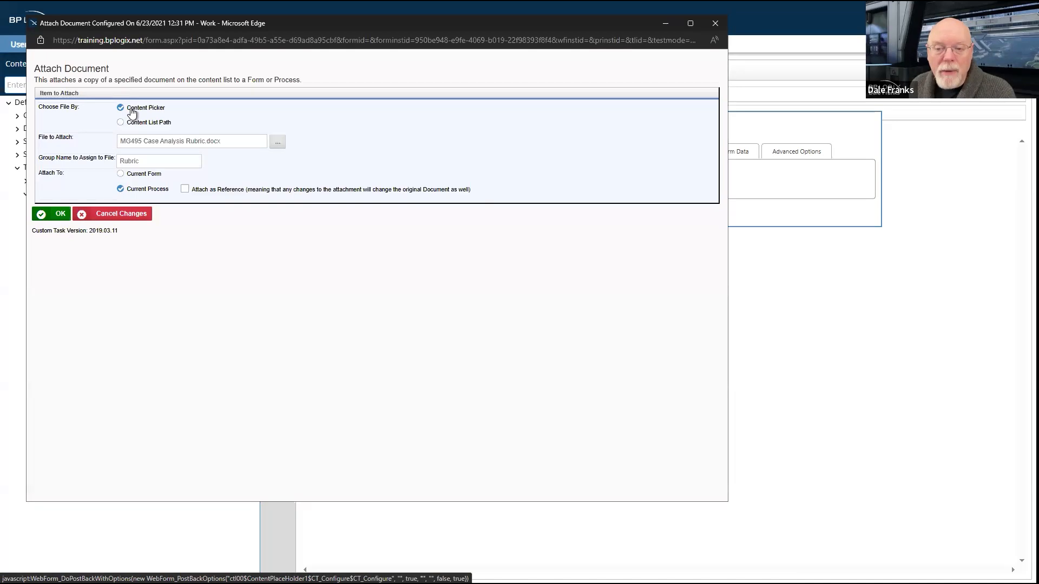
- Try choosing the file to attach by Content List Path, and switch back to Content Picker
{"action": "left_click", "coordinate": [120, 124]}
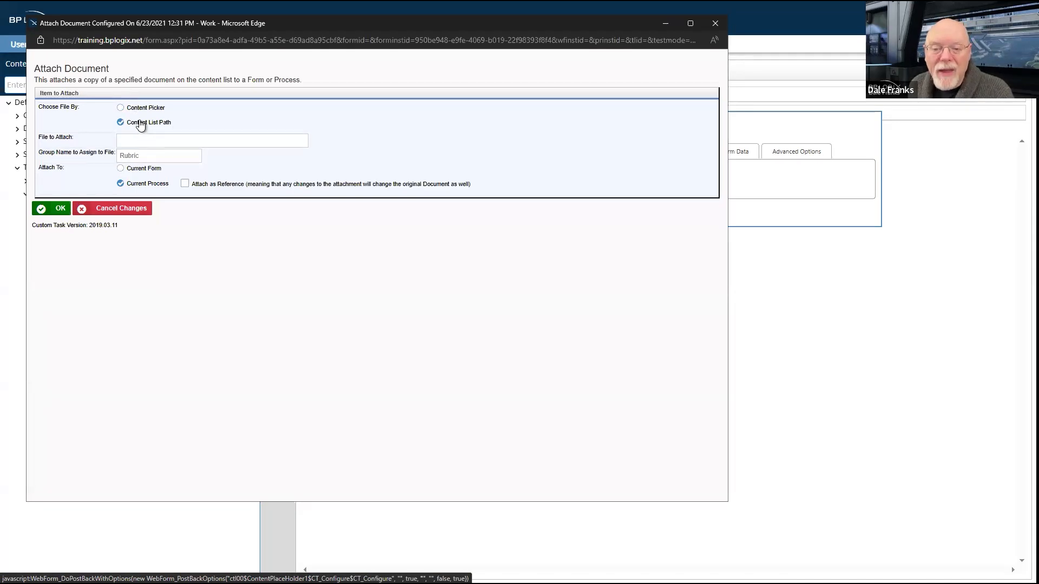
{"action": "left_click", "coordinate": [133, 142]}
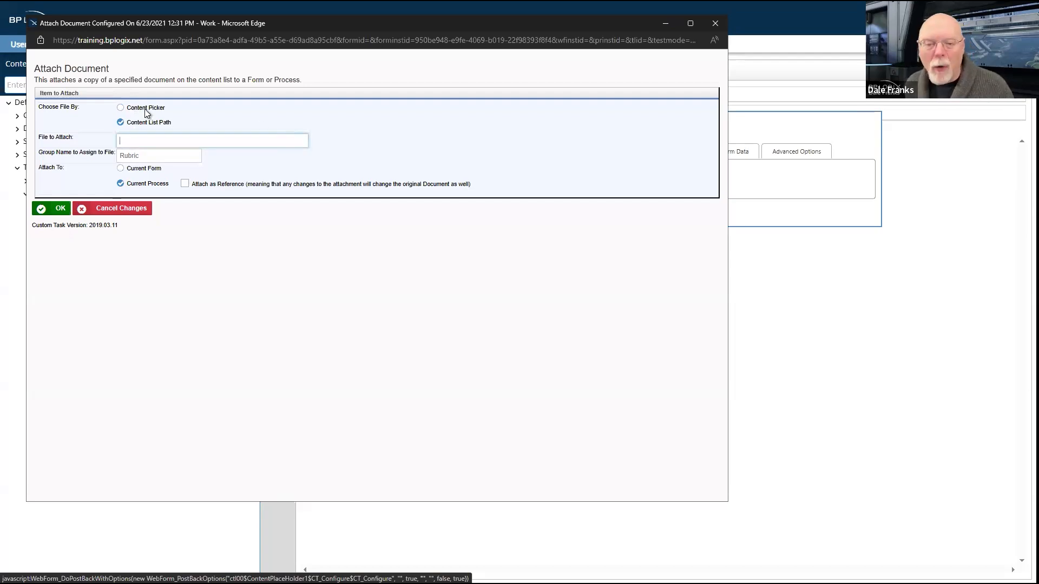
{"action": "left_click", "coordinate": [130, 109]}
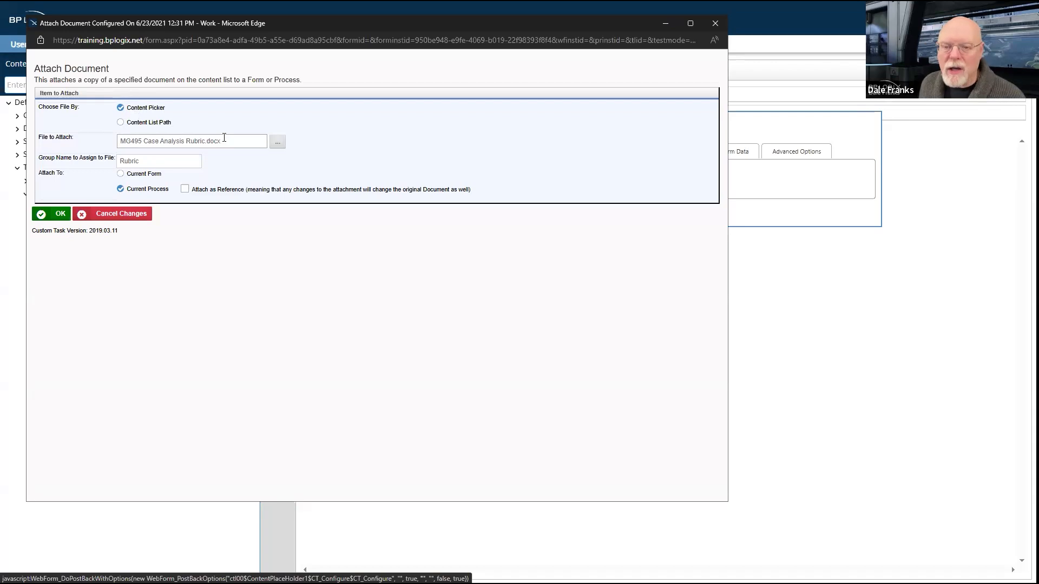
- Examine the rubric's location in the document picker without changing it, and review the Group Name and Attach To settings
{"action": "left_click", "coordinate": [278, 142]}
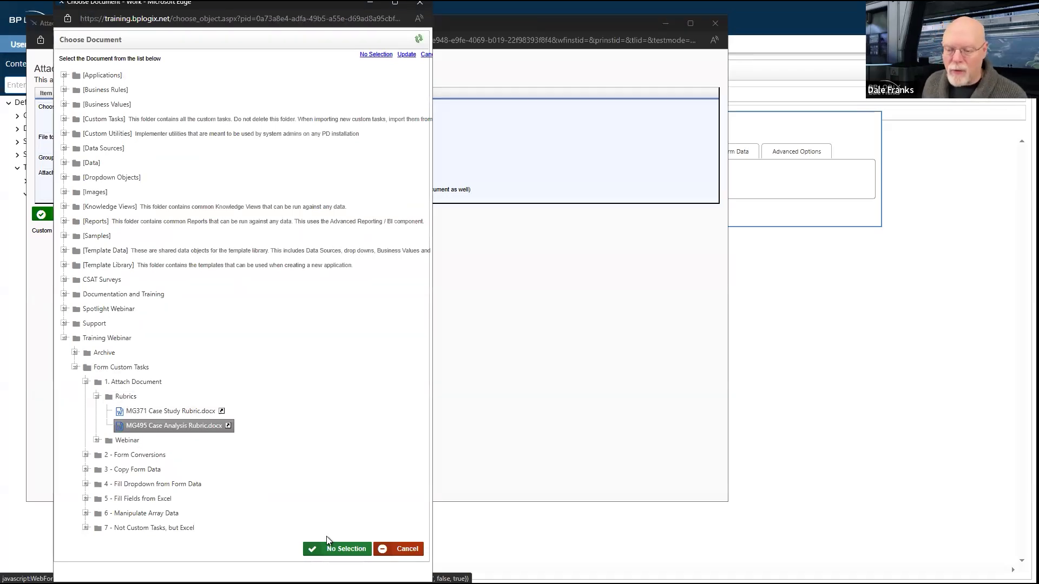
{"action": "left_click", "coordinate": [402, 550]}
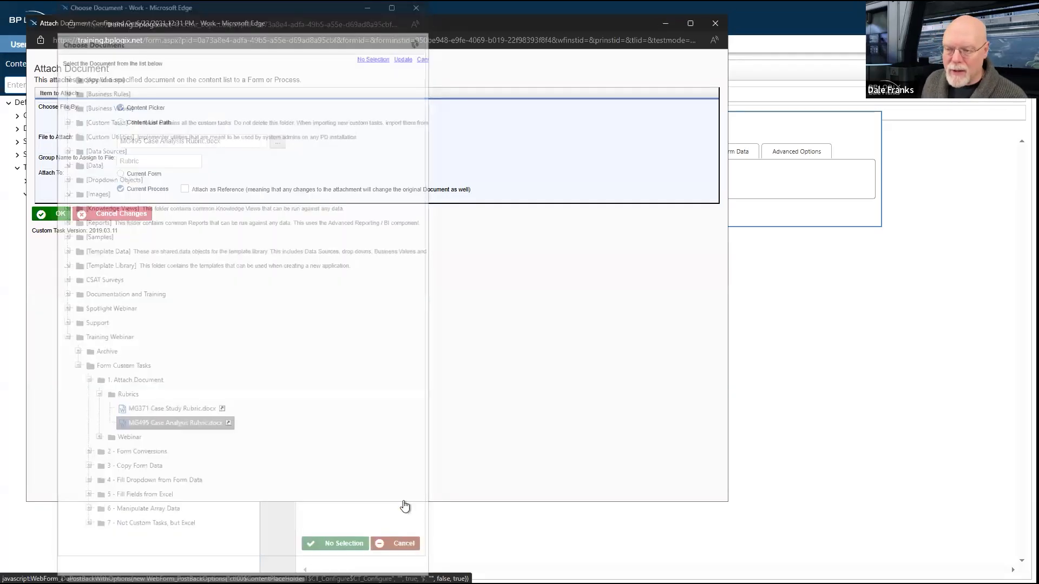
{"action": "left_click", "coordinate": [169, 162]}
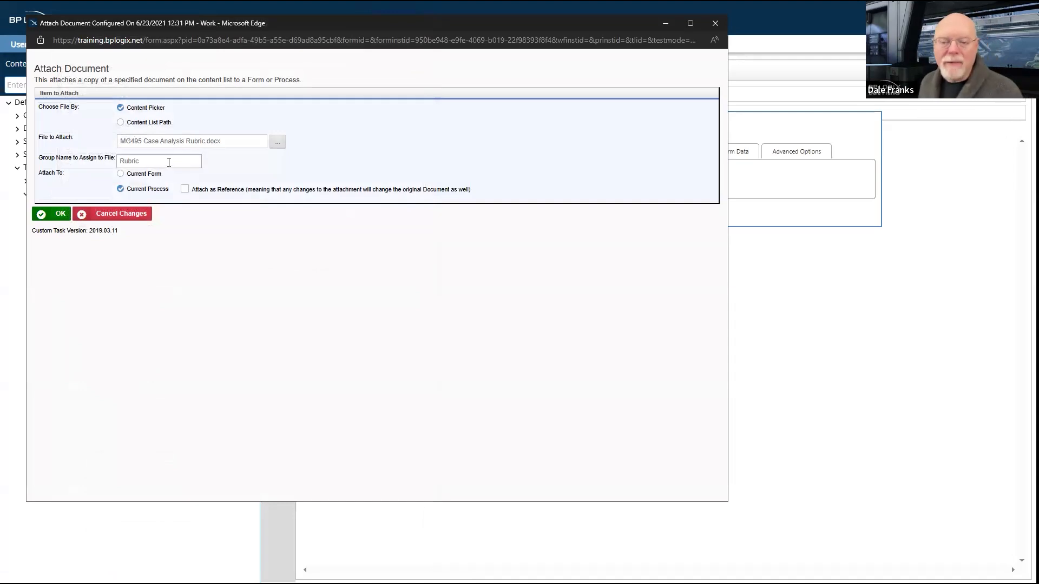
{"action": "left_click", "coordinate": [122, 189]}
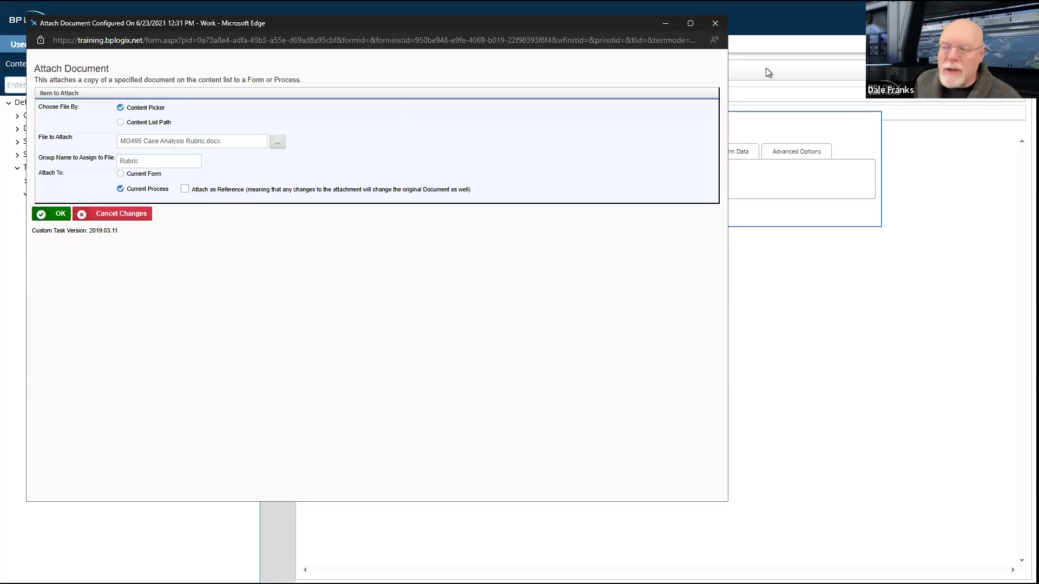
- Leave the Attch MG495 activity without changes and examine the file and group name in Attch MG371's Attach Document configuration
{"action": "left_click", "coordinate": [716, 24]}
{"action": "left_click", "coordinate": [383, 216]}
{"action": "left_click", "coordinate": [357, 167]}
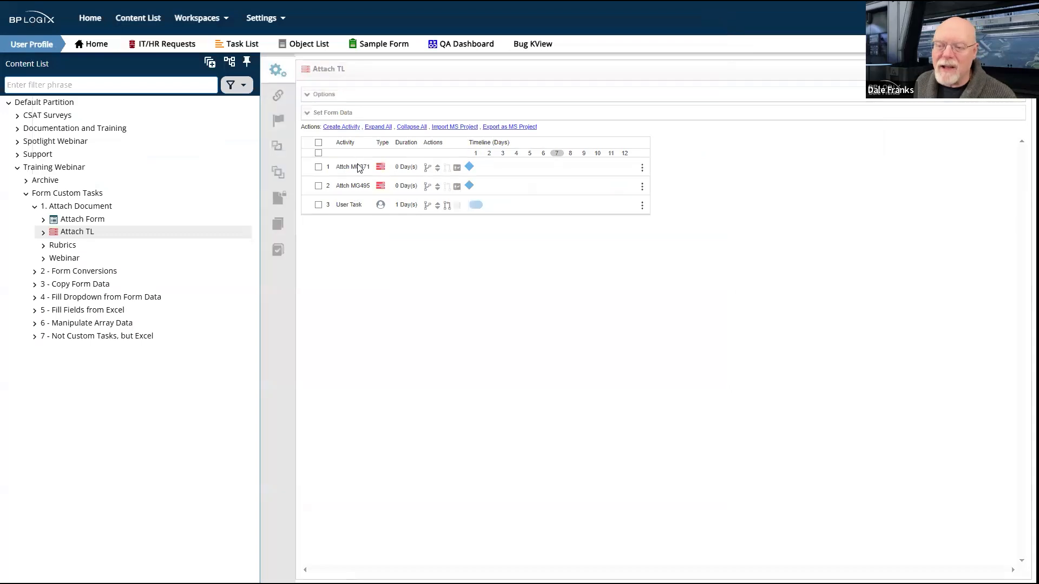
{"action": "left_click", "coordinate": [491, 189]}
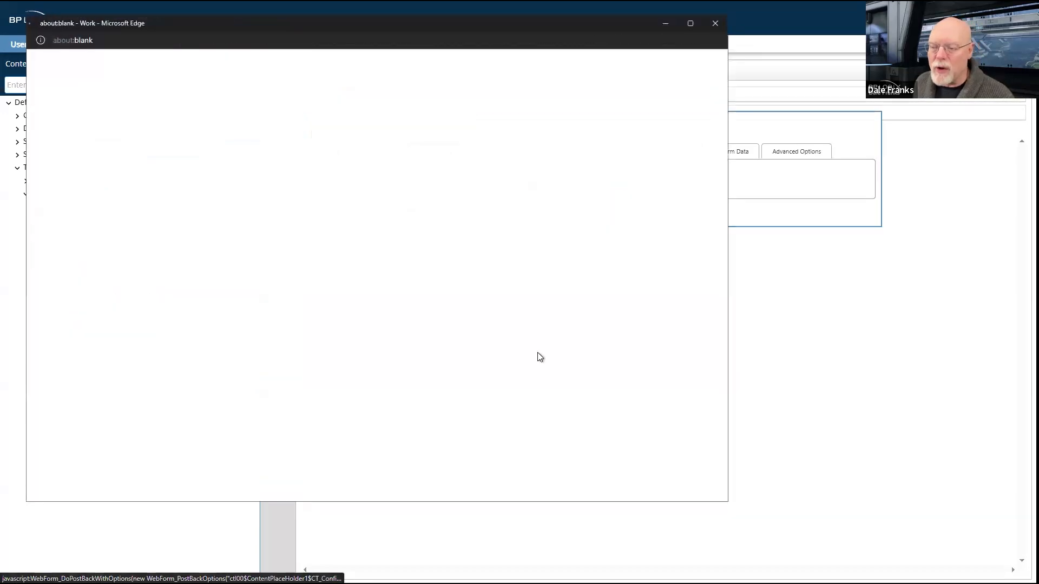
{"action": "left_click_drag", "start_coordinate": [216, 142], "coordinate": [108, 154]}
{"action": "left_click", "coordinate": [240, 307]}
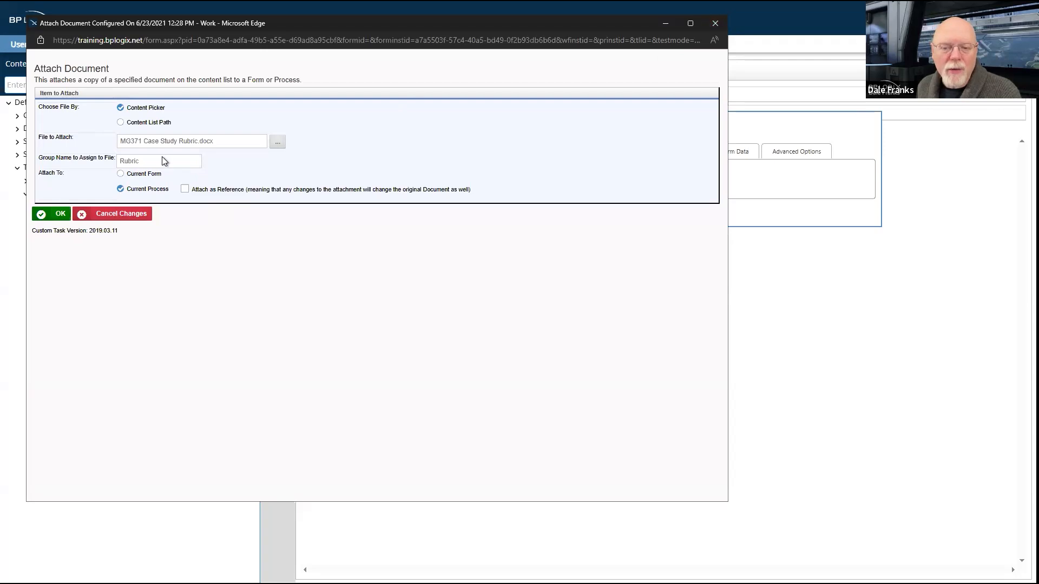
{"action": "left_click", "coordinate": [715, 24]}
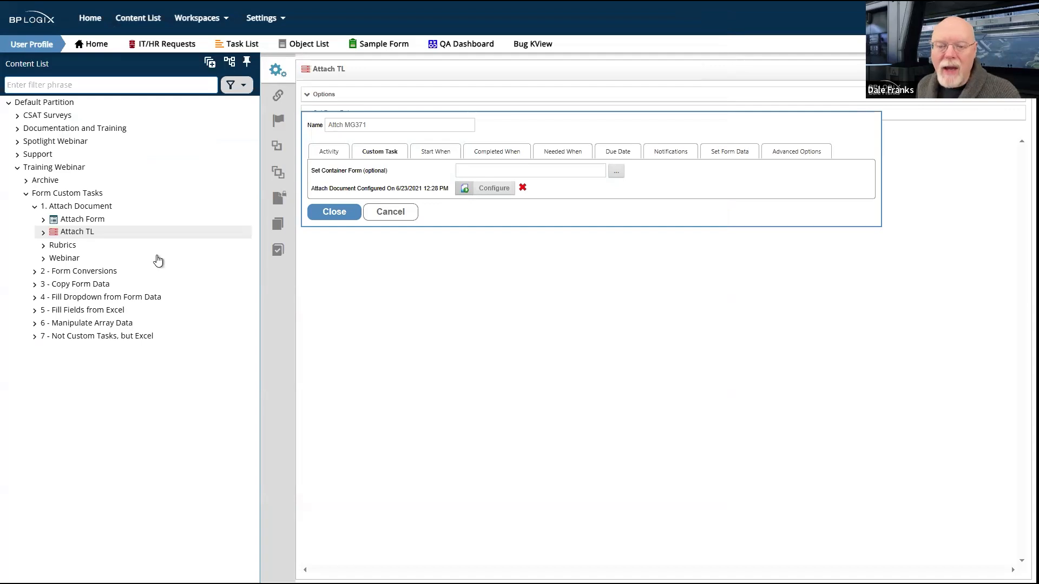
- Leave the Attach TL timeline without saving, open Attach Form in the form editor, and select its Show Attachments control
{"action": "left_click", "coordinate": [90, 218]}
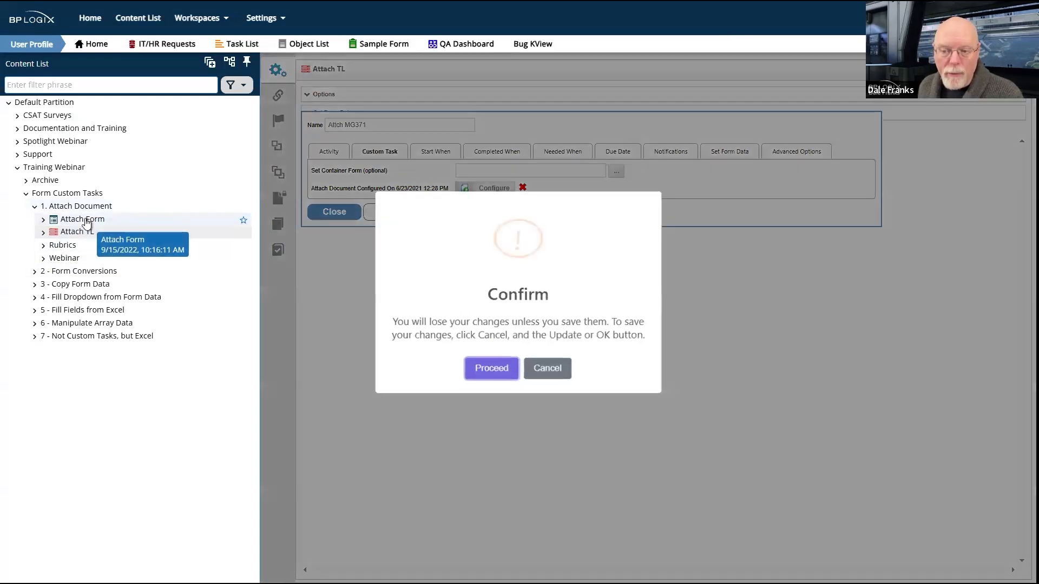
{"action": "left_click", "coordinate": [496, 369]}
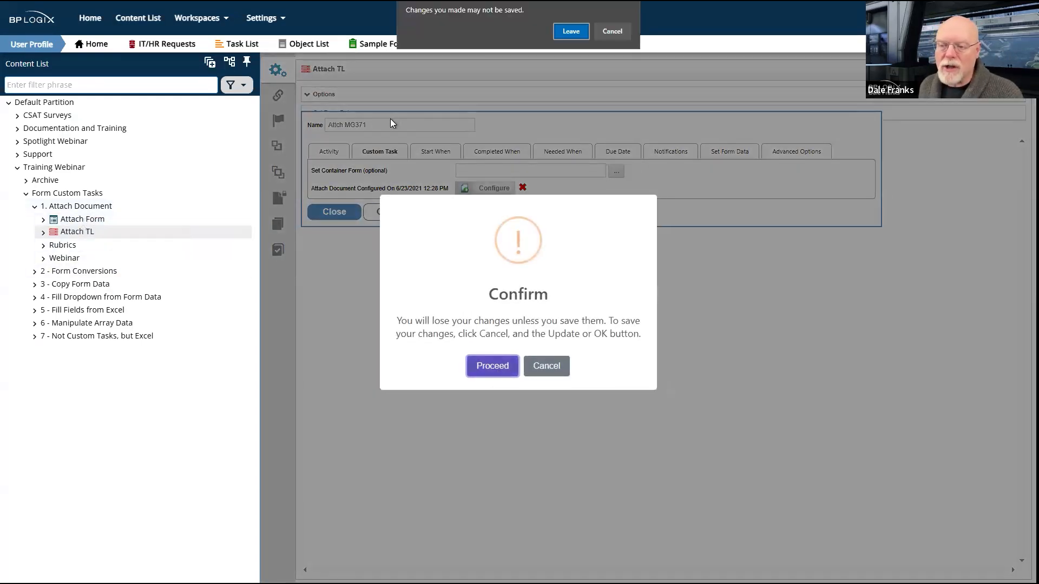
{"action": "left_click", "coordinate": [571, 31]}
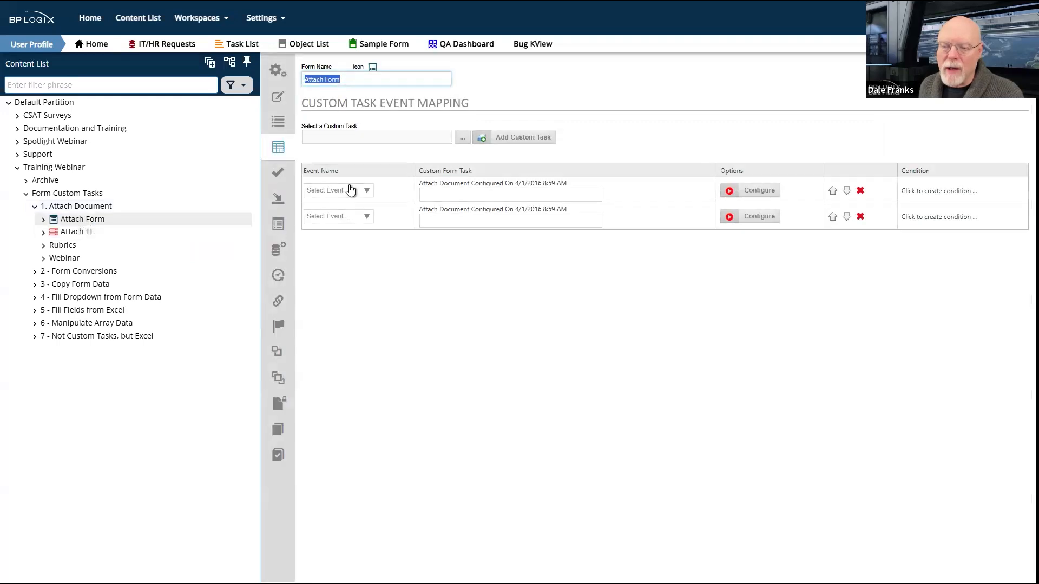
{"action": "left_click", "coordinate": [281, 97]}
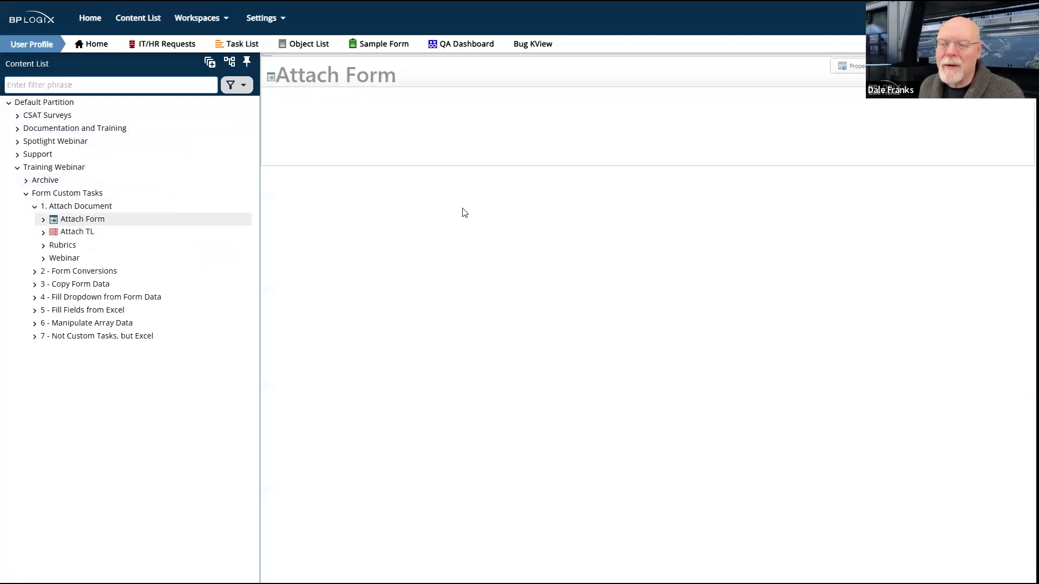
{"action": "left_click", "coordinate": [360, 184]}
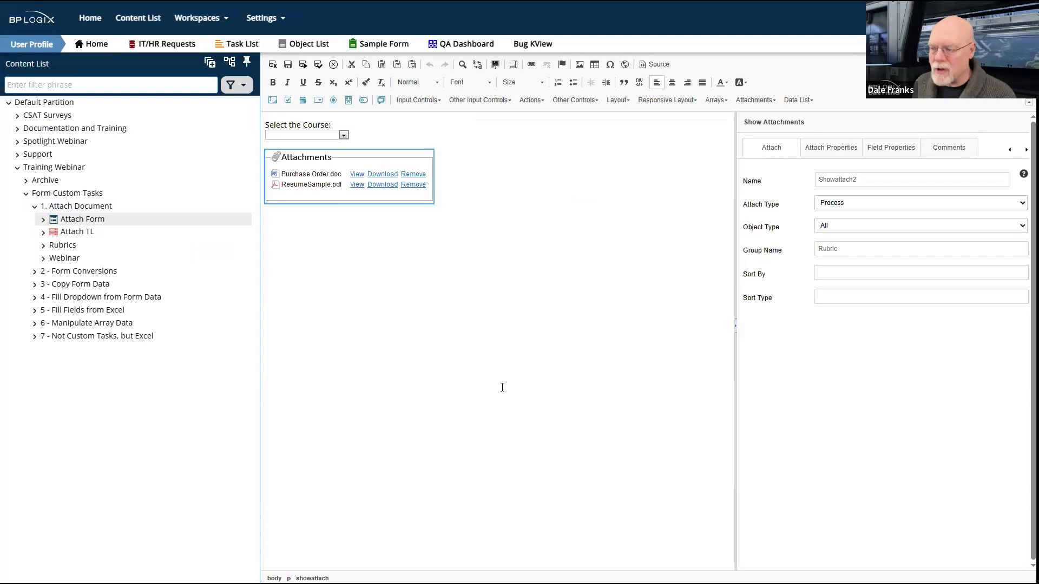
- Examine the Attach Type options of the Show Attachments control, keeping Process selected
{"action": "left_click", "coordinate": [877, 207]}
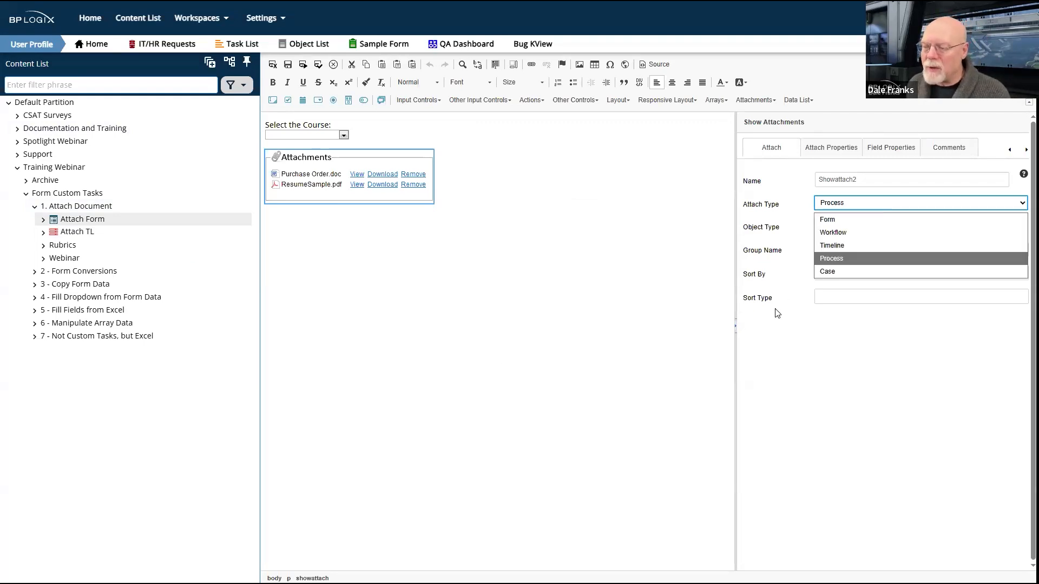
{"action": "left_click", "coordinate": [772, 335]}
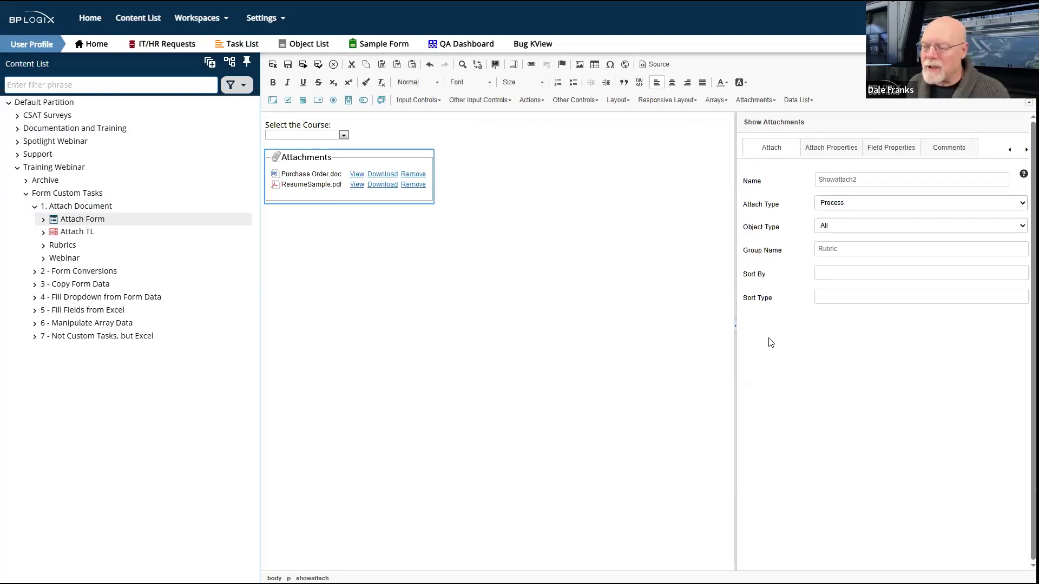
{"action": "left_click", "coordinate": [840, 209]}
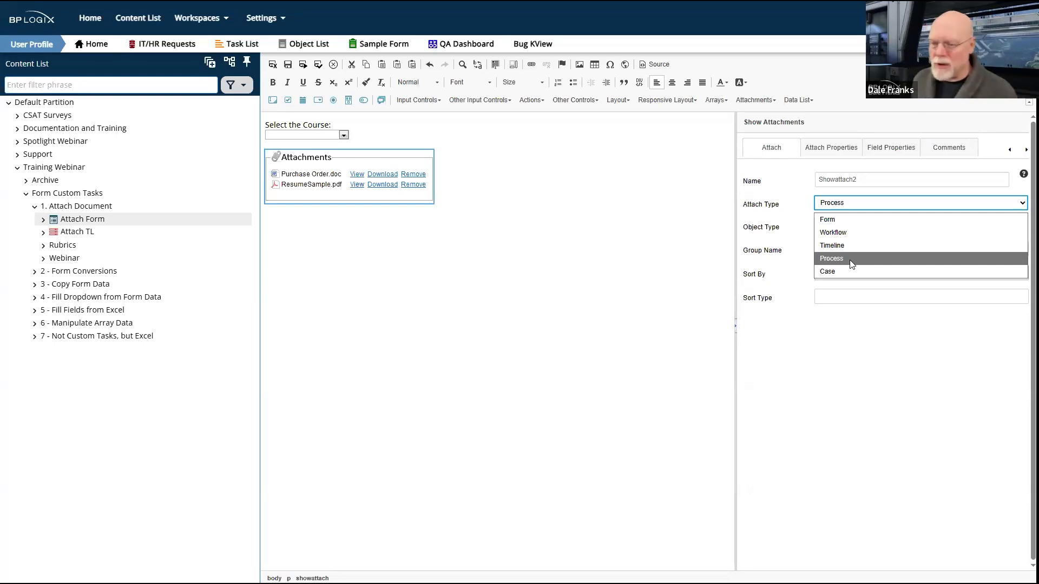
{"action": "left_click", "coordinate": [713, 264]}
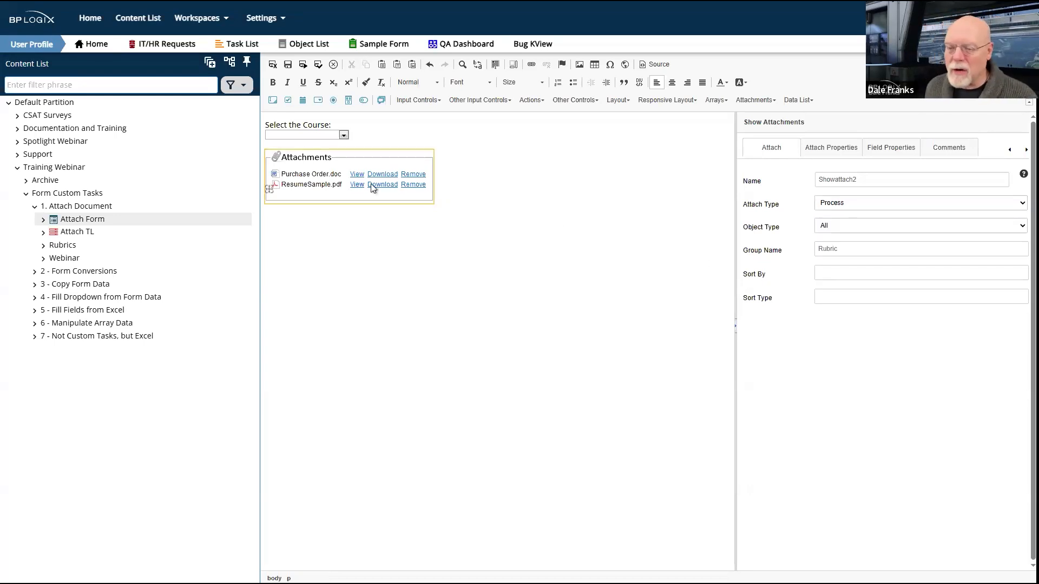
- Examine the Show Attachments control's Group Name against the group assigned by the Attach Document tasks
{"action": "left_click", "coordinate": [797, 248]}
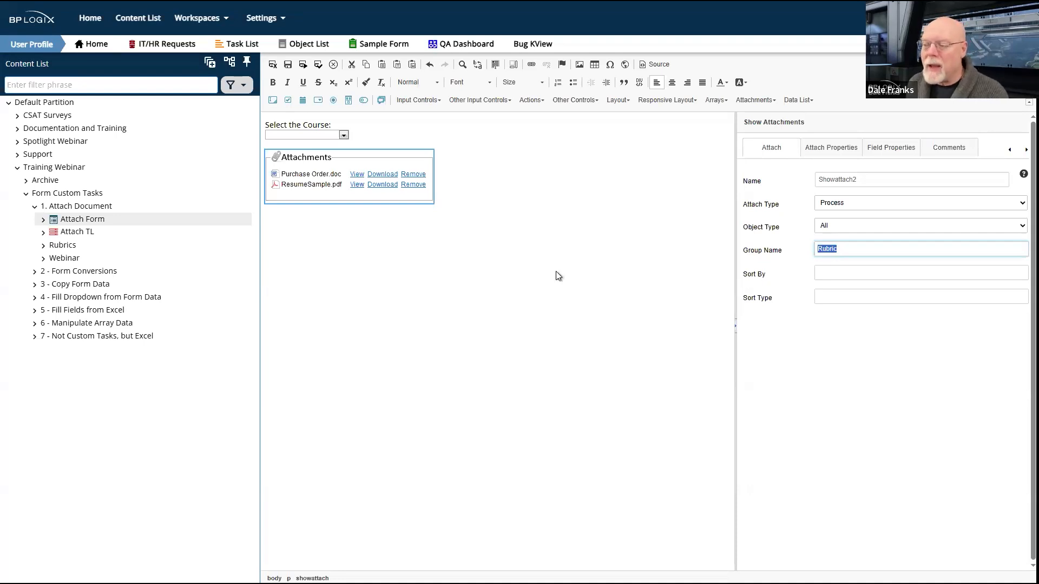
{"action": "left_click", "coordinate": [848, 250]}
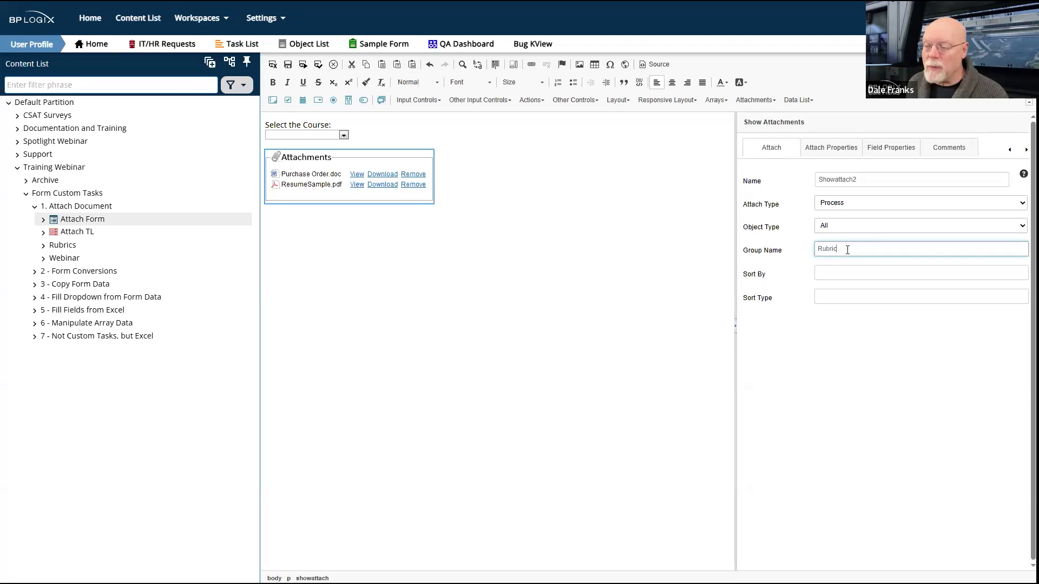
{"action": "double_click", "coordinate": [848, 250]}
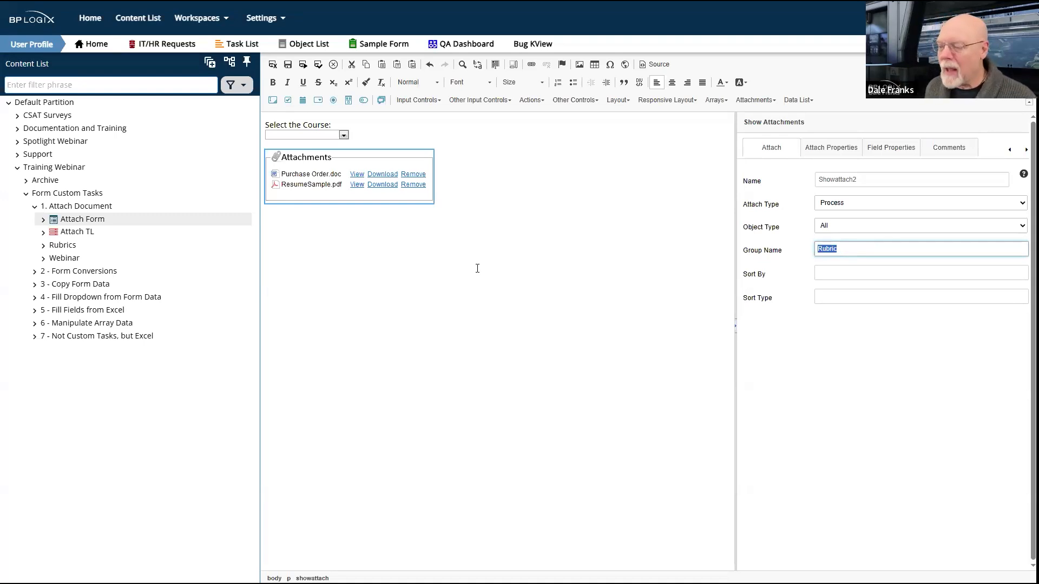
{"action": "left_click", "coordinate": [459, 242]}
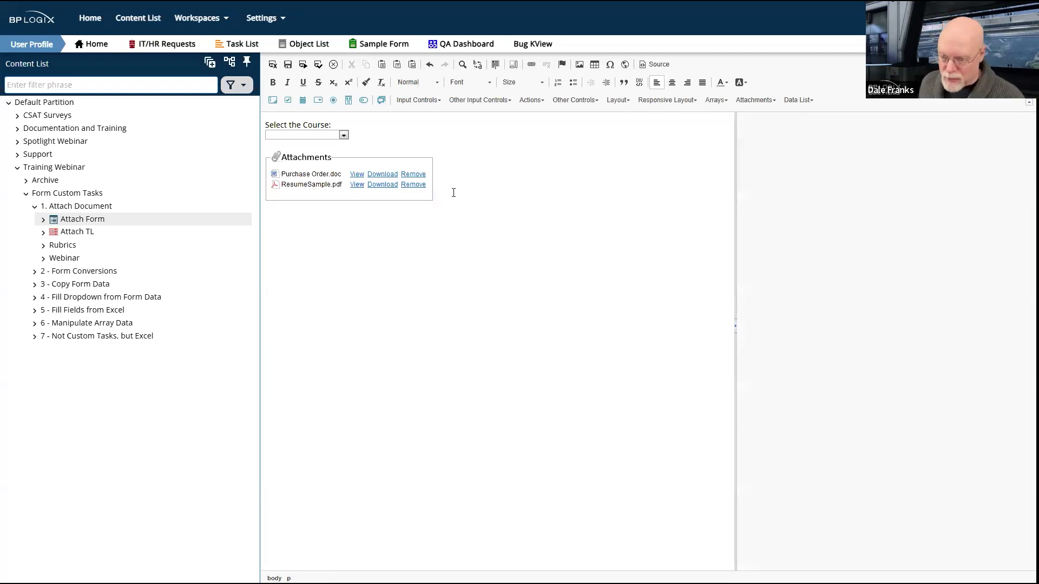
{"action": "left_click", "coordinate": [389, 185]}
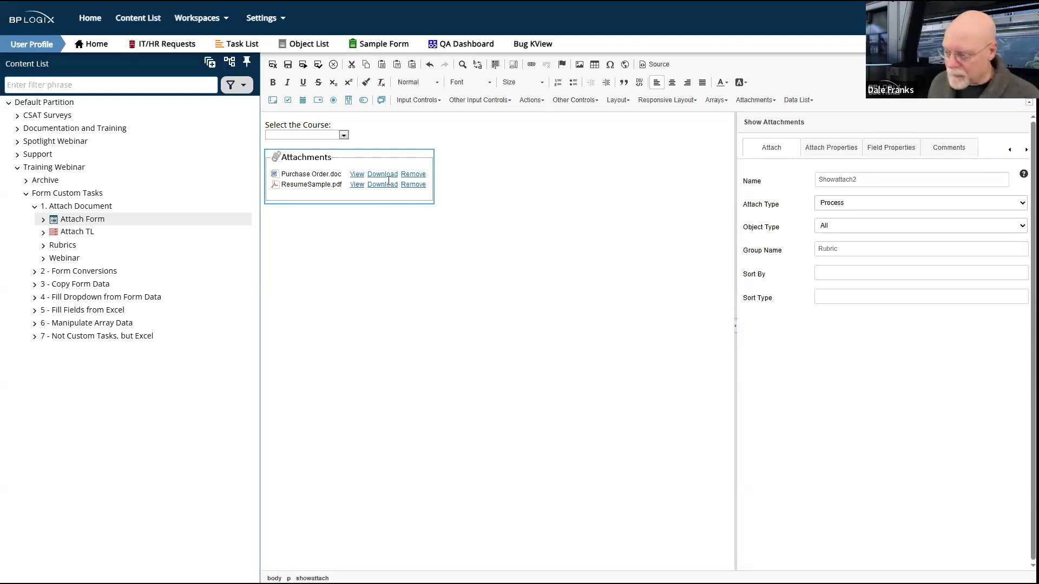
{"action": "left_click", "coordinate": [865, 250]}
{"action": "double_click", "coordinate": [864, 250]}
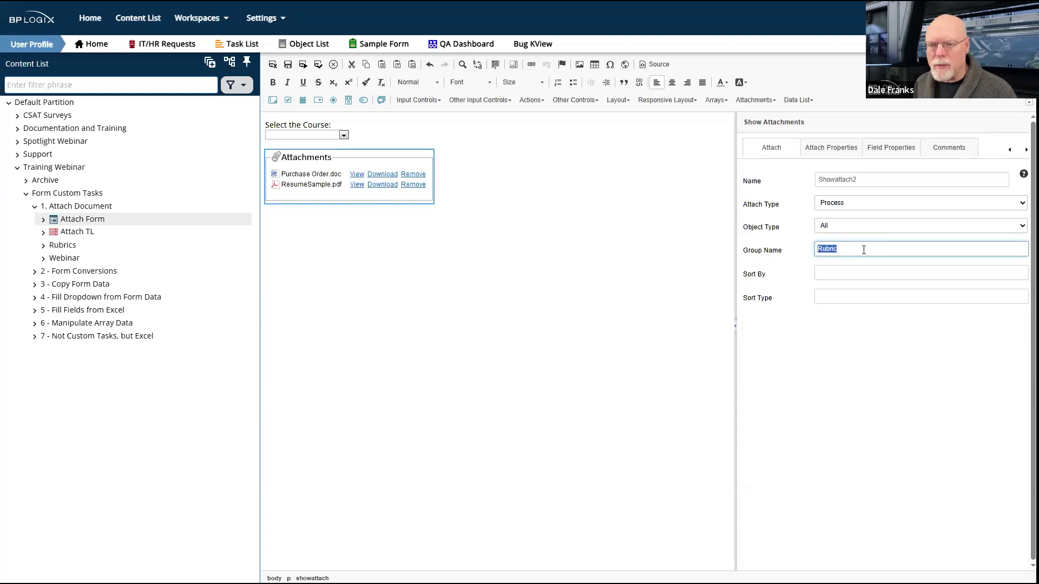
{"action": "left_click", "coordinate": [400, 289]}
{"action": "left_click", "coordinate": [395, 164]}
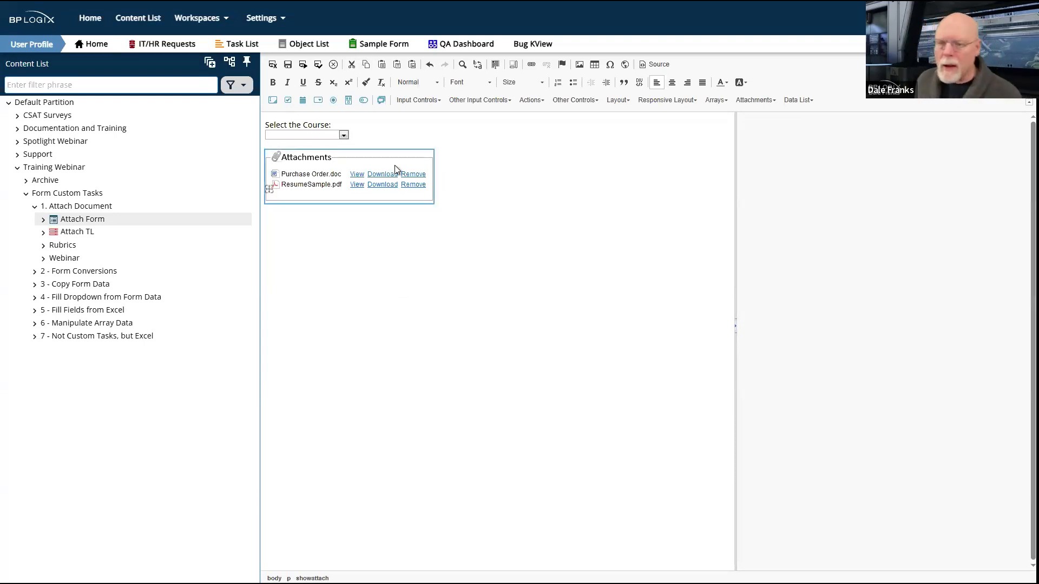
- Leave the form editor and open the 2c - Transform to Word folder under 2 - Form Conversions
{"action": "left_click", "coordinate": [81, 194]}
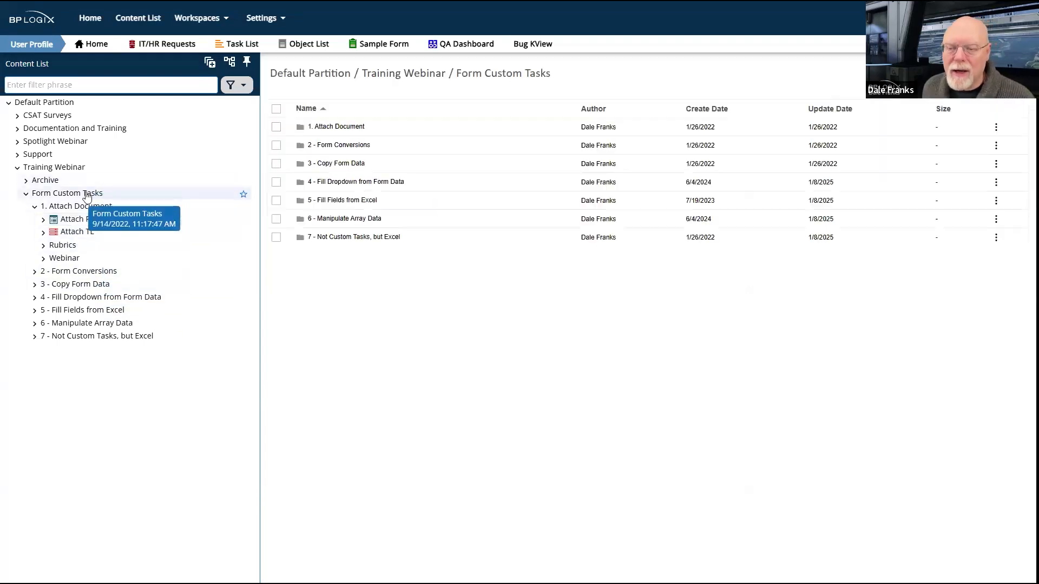
{"action": "left_click", "coordinate": [348, 145]}
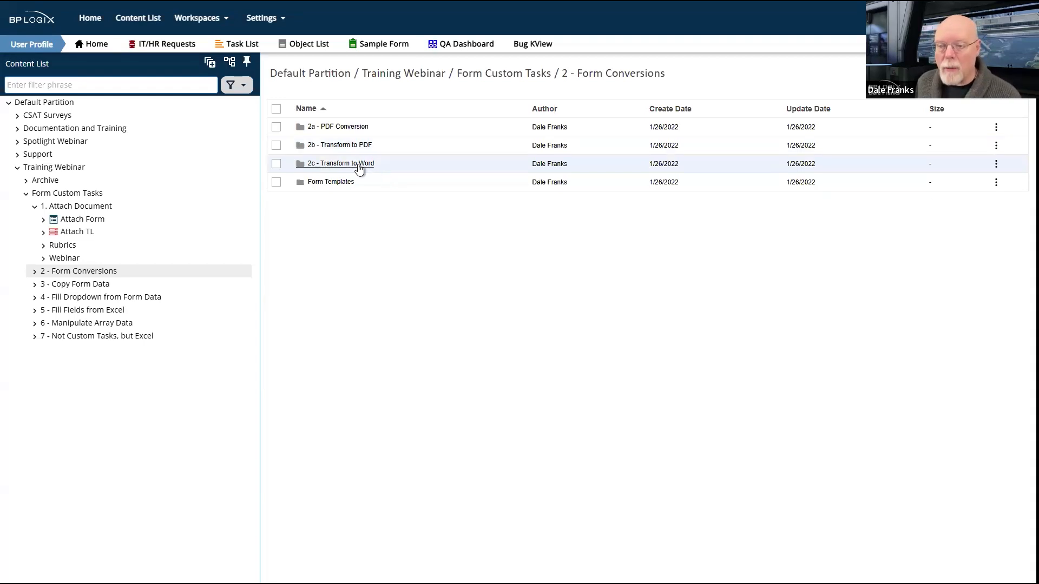
{"action": "left_click", "coordinate": [359, 163]}
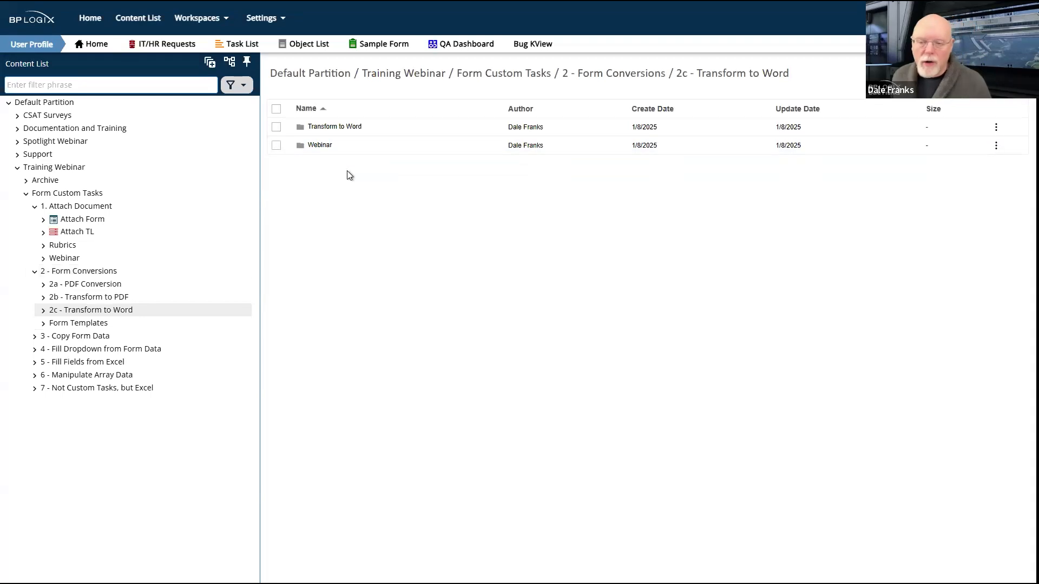
- Open the Convert to PDF folder inside 2a - PDF Conversion under 2 - Form Conversions
{"action": "key", "text": "alt+Left"}
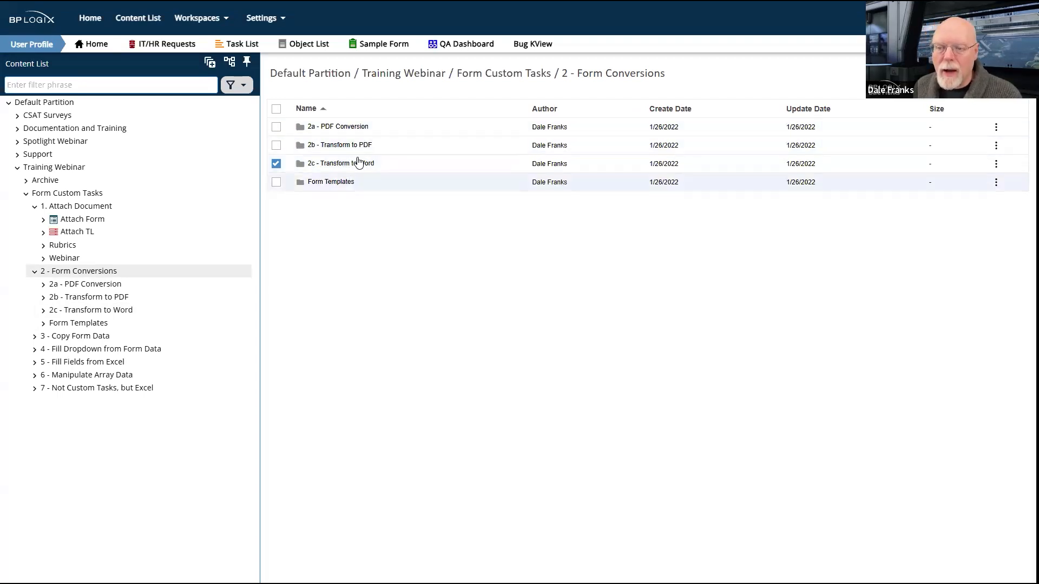
{"action": "left_click", "coordinate": [351, 129]}
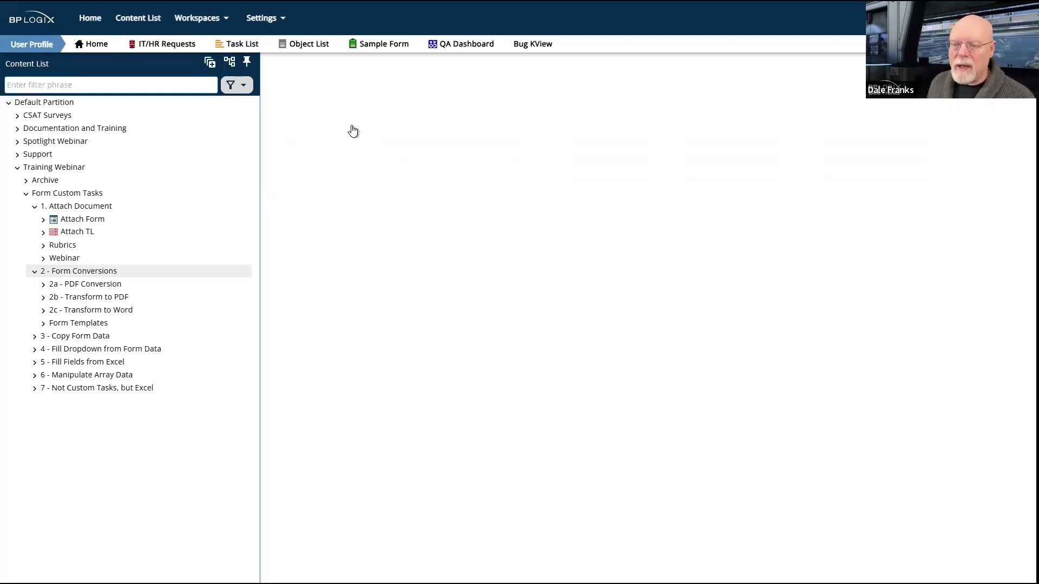
{"action": "left_click", "coordinate": [351, 128]}
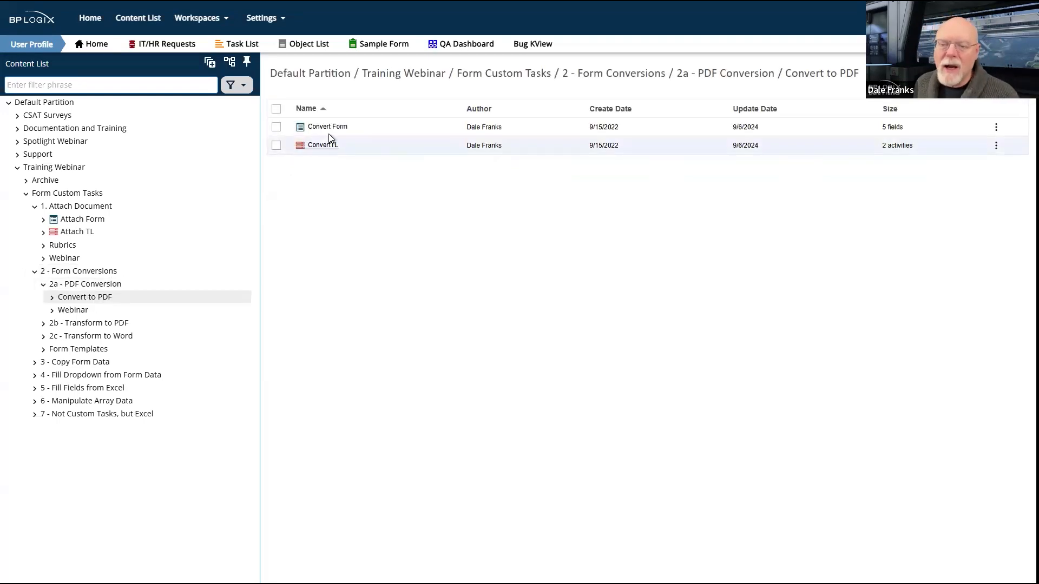
- Open Convert Form in the form editor and examine the settings of its Show Attachments control
{"action": "left_click", "coordinate": [332, 130]}
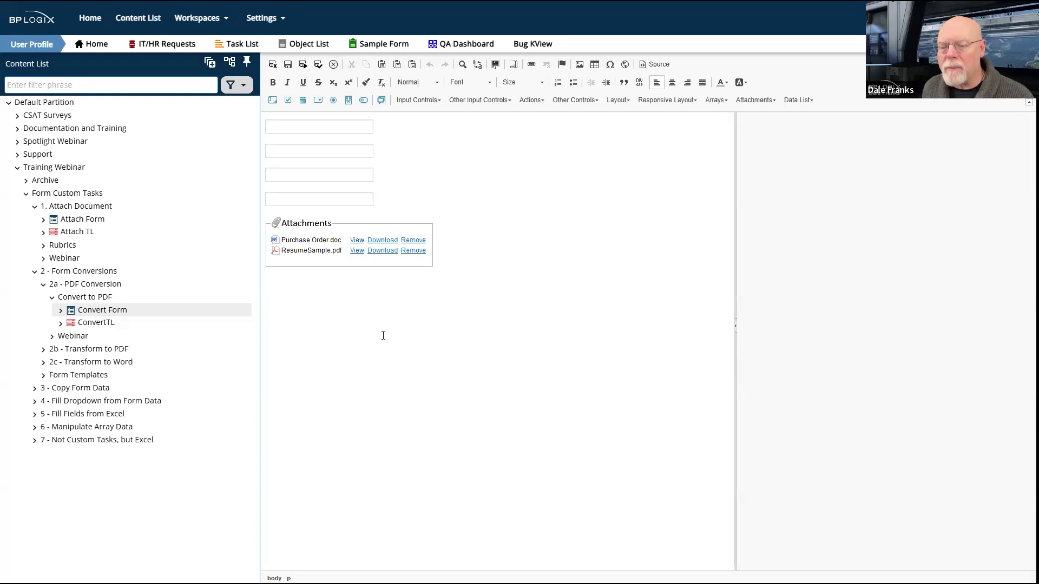
{"action": "left_click", "coordinate": [390, 254]}
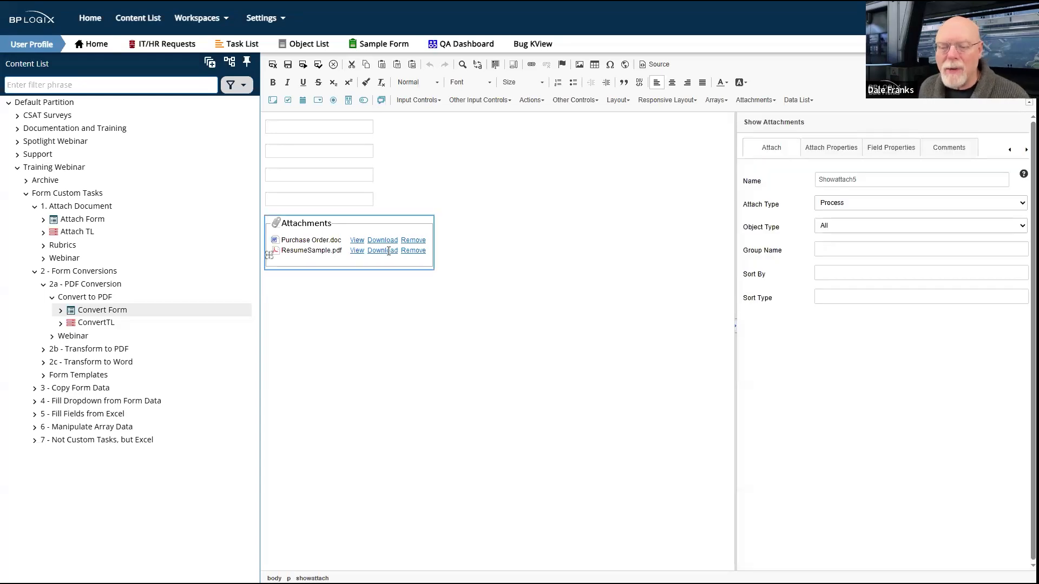
{"action": "left_click", "coordinate": [438, 332]}
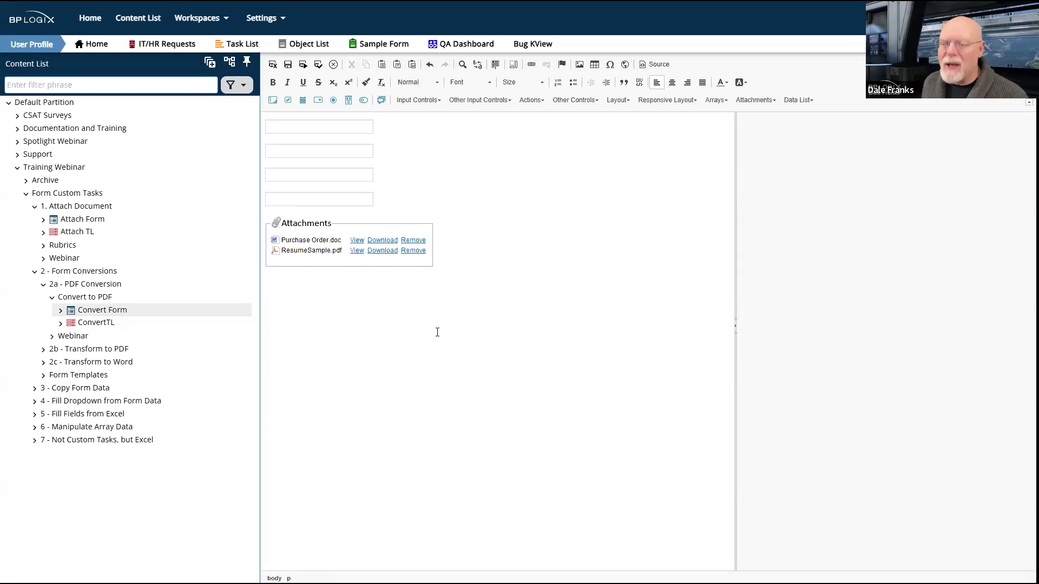
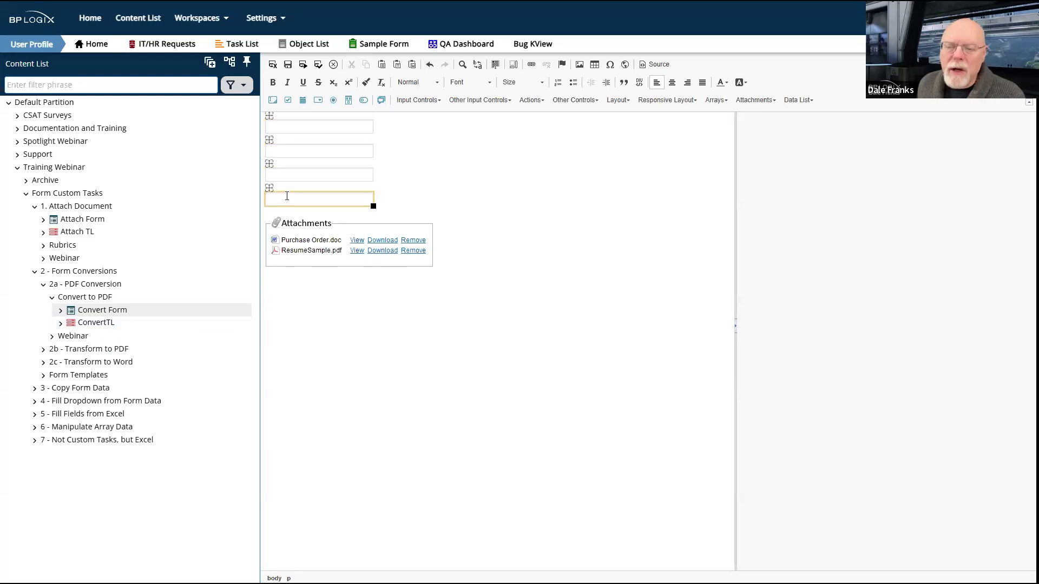
- Leave the form editor without saving and run Convert Form from the Convert to PDF folder
{"action": "left_click", "coordinate": [95, 279]}
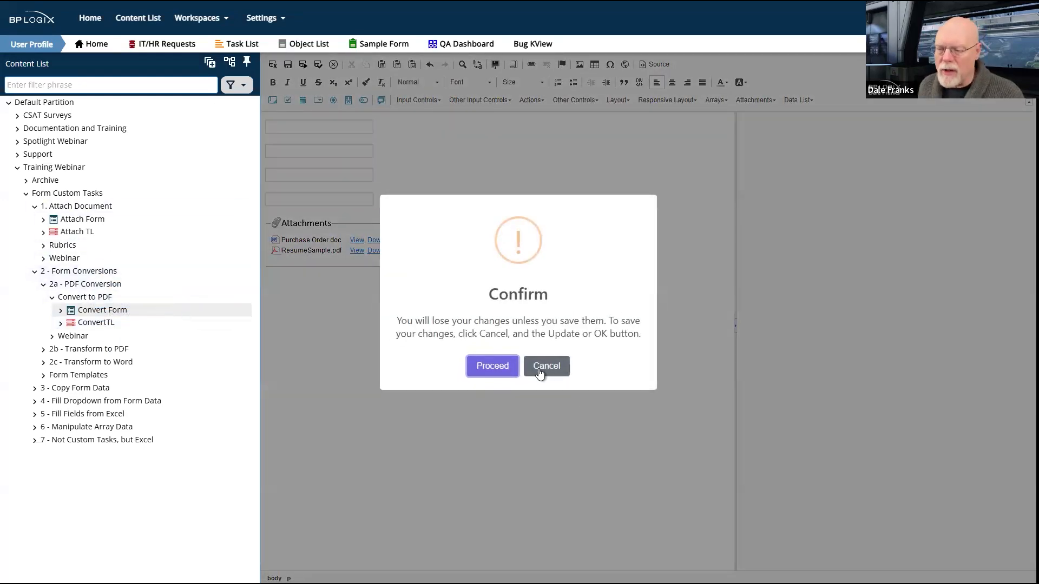
{"action": "left_click", "coordinate": [546, 366]}
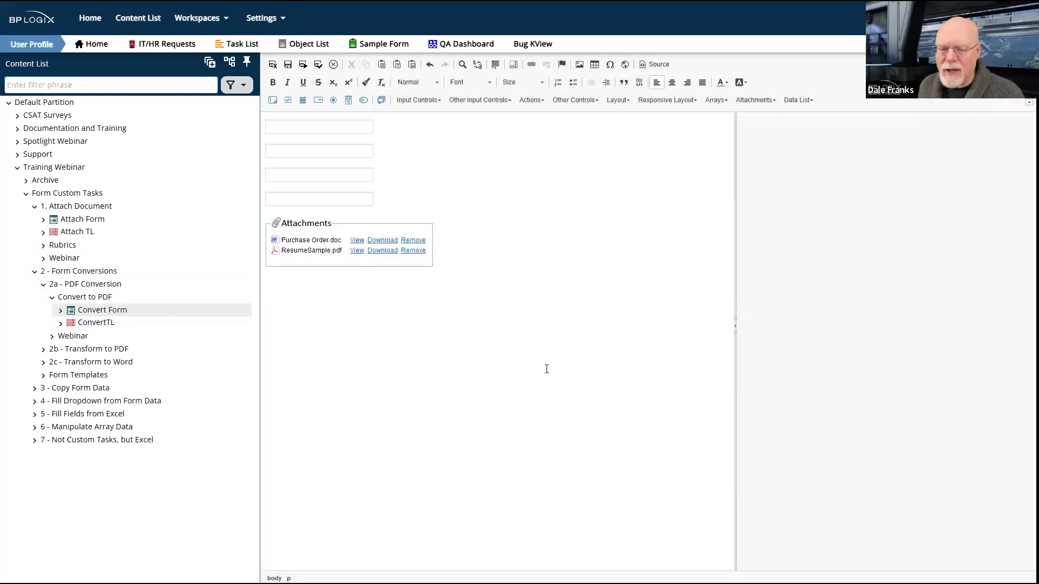
{"action": "left_click", "coordinate": [82, 299]}
{"action": "left_click", "coordinate": [493, 366]}
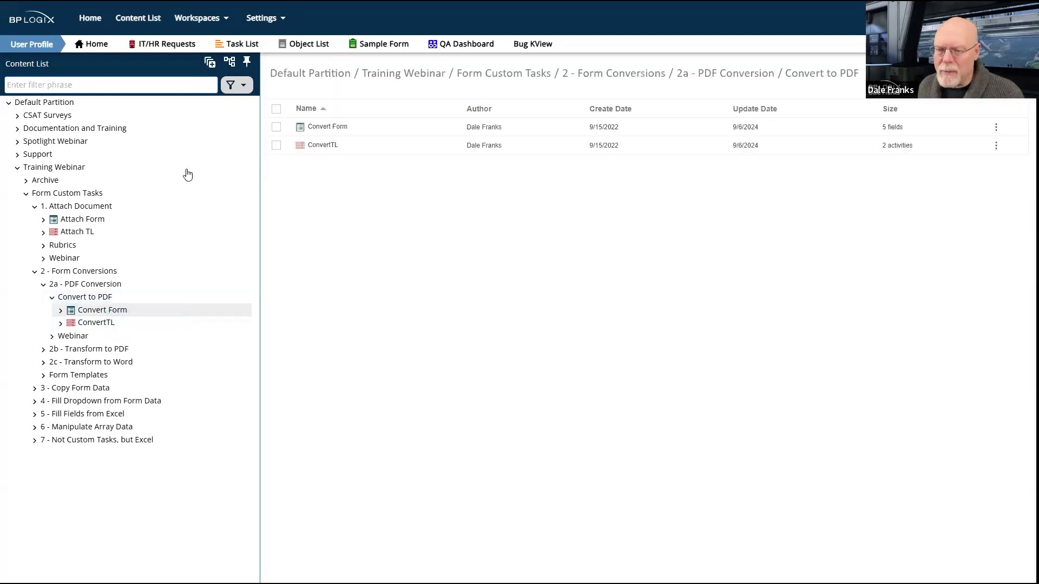
{"action": "left_click", "coordinate": [276, 127]}
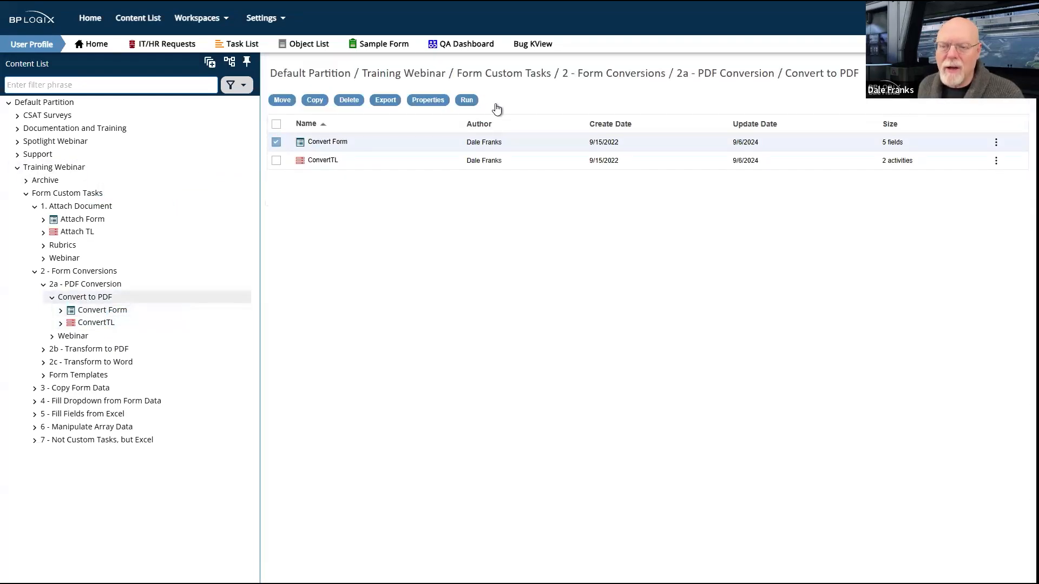
{"action": "left_click", "coordinate": [466, 100]}
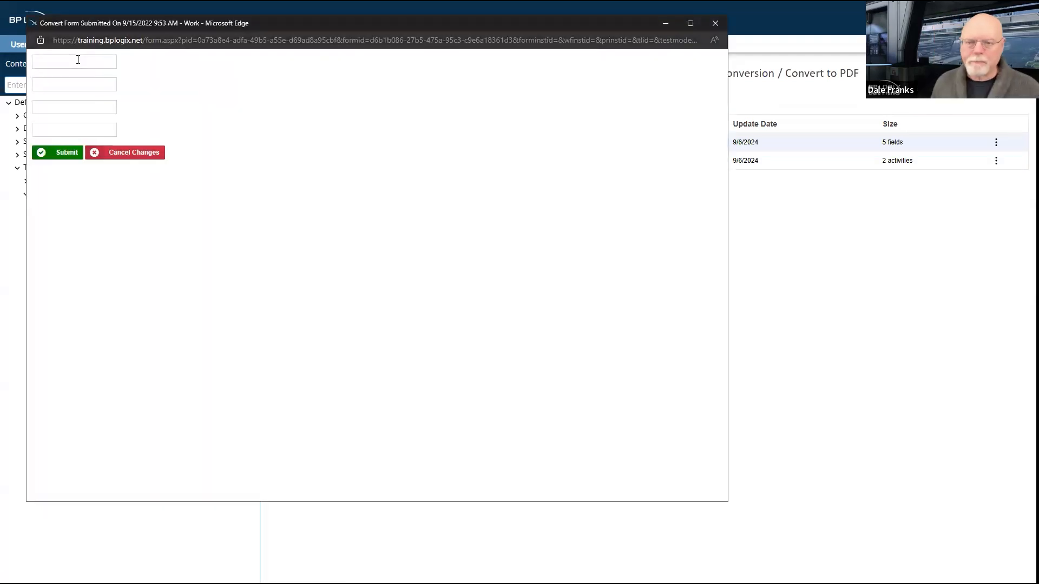
- Fill the form's four text fields with aaaa, ssss, dddd and ffff, and submit it
{"action": "left_click", "coordinate": [78, 59]}
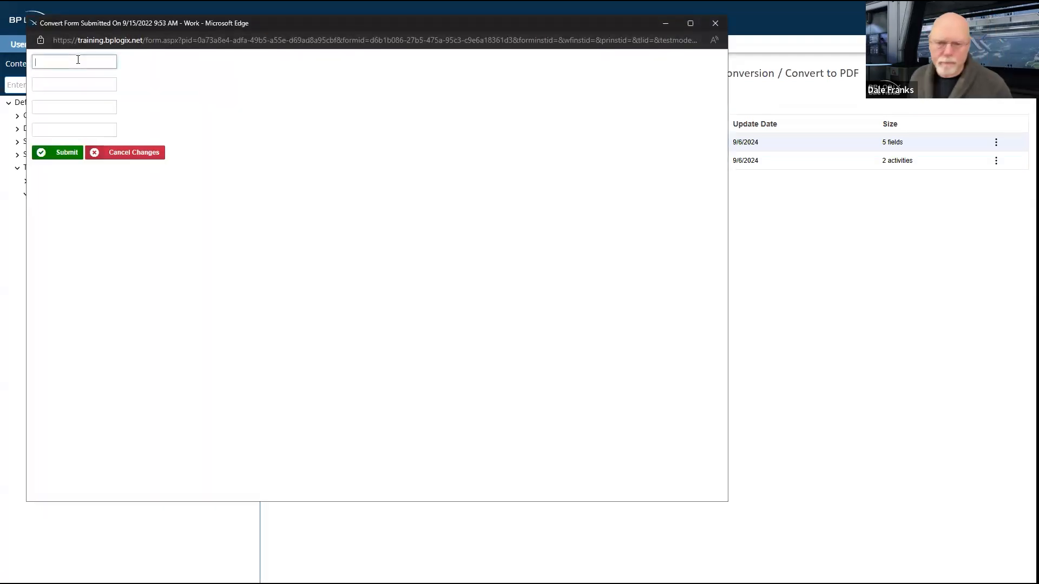
{"action": "type", "text": "aaaa"}
{"action": "left_click", "coordinate": [76, 84]}
{"action": "type", "text": "ssss"}
{"action": "left_click", "coordinate": [73, 107]}
{"action": "type", "text": "dddd"}
{"action": "left_click", "coordinate": [74, 130]}
{"action": "type", "text": "ffff"}
{"action": "left_click", "coordinate": [72, 151]}
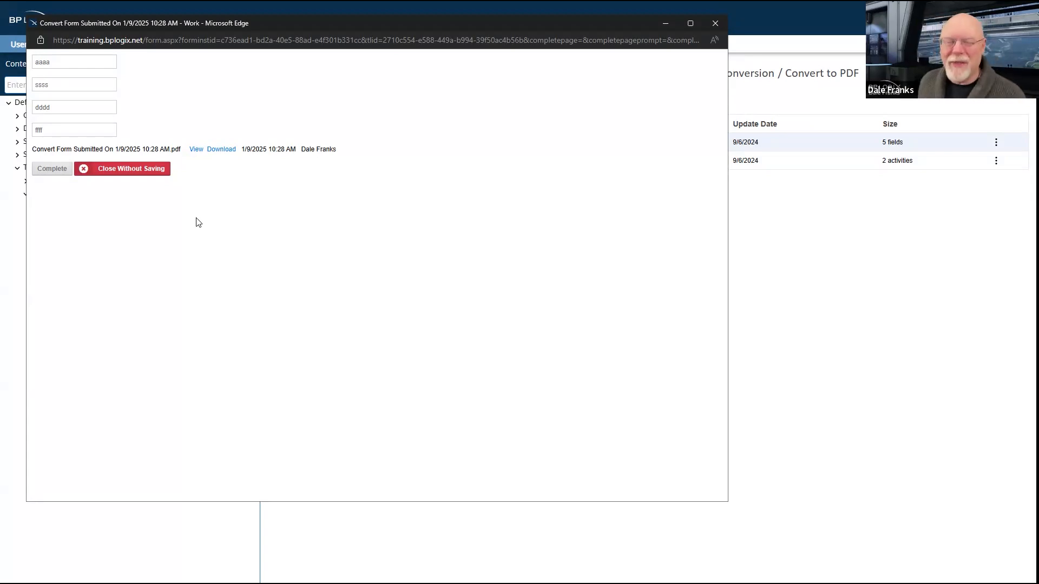
- View the converted PDF attachment enlarged, close it, and complete the review task
{"action": "left_click", "coordinate": [196, 150]}
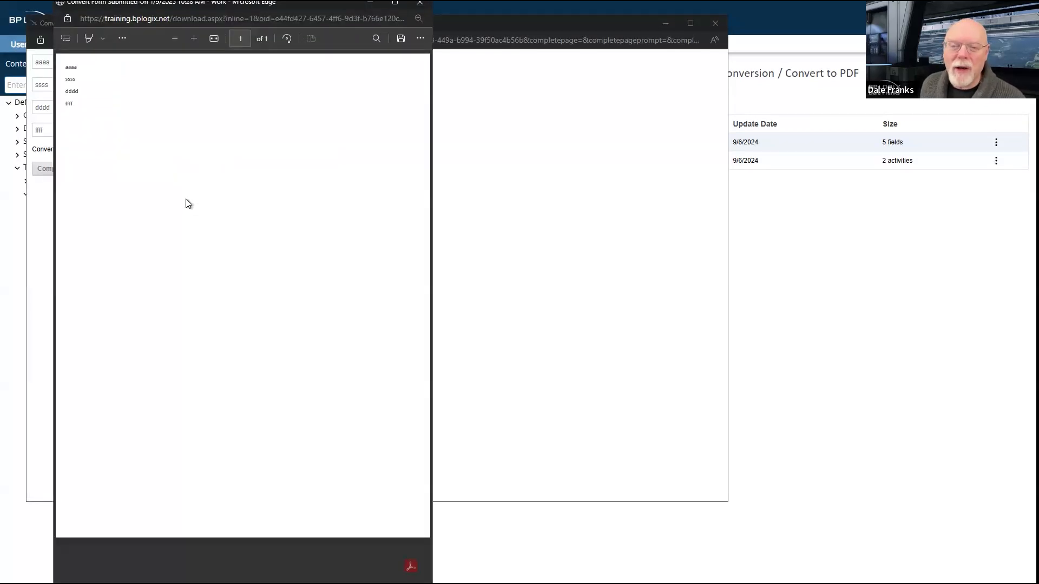
{"action": "left_click", "coordinate": [194, 37]}
{"action": "left_click", "coordinate": [194, 38]}
{"action": "left_click", "coordinate": [194, 38]}
{"action": "left_click", "coordinate": [193, 38]}
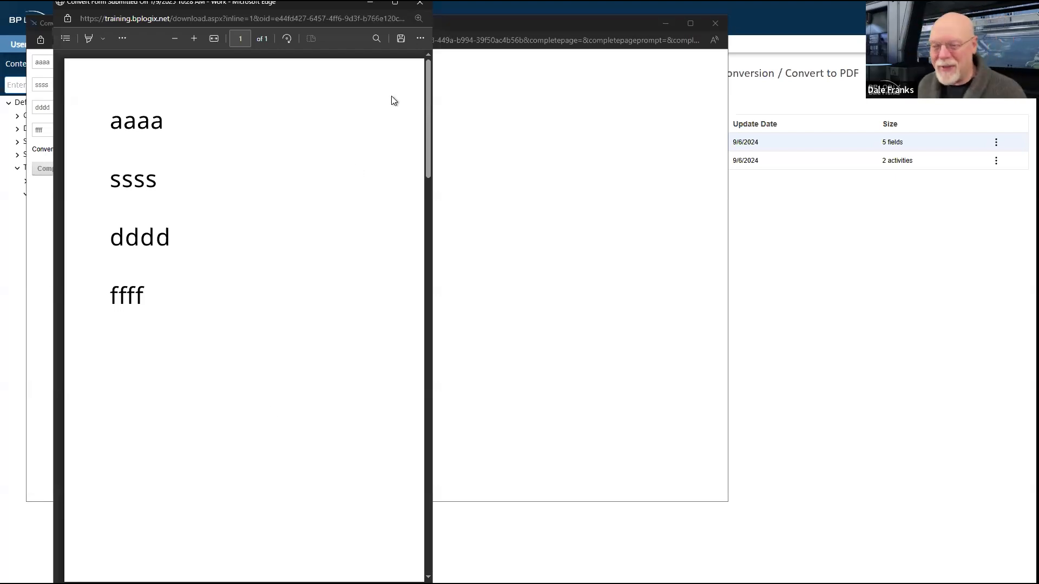
{"action": "scroll", "coordinate": [343, 194], "scroll_direction": "down", "scroll_amount": 5}
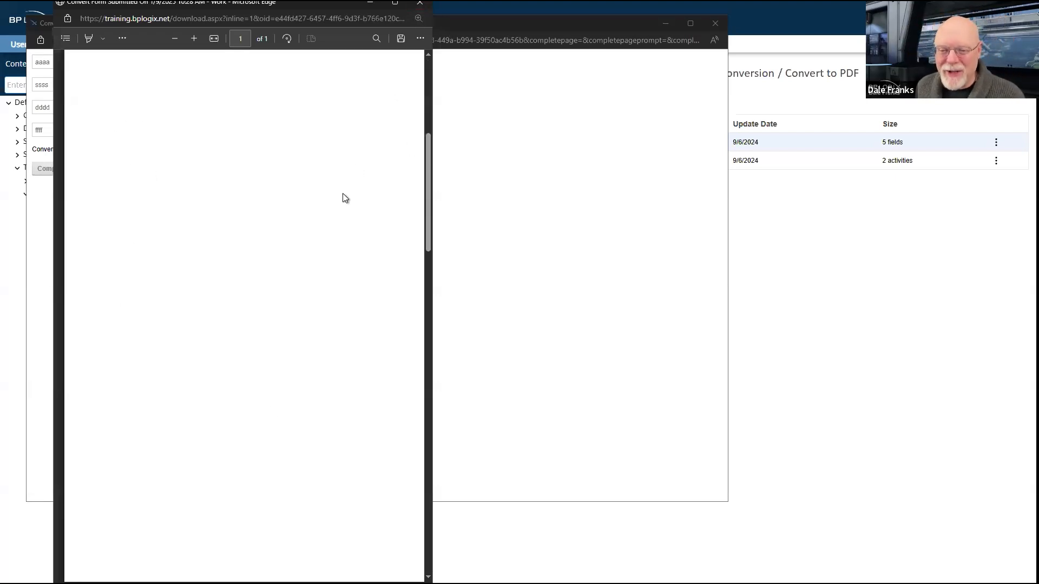
{"action": "scroll", "coordinate": [342, 198], "scroll_direction": "up", "scroll_amount": 3}
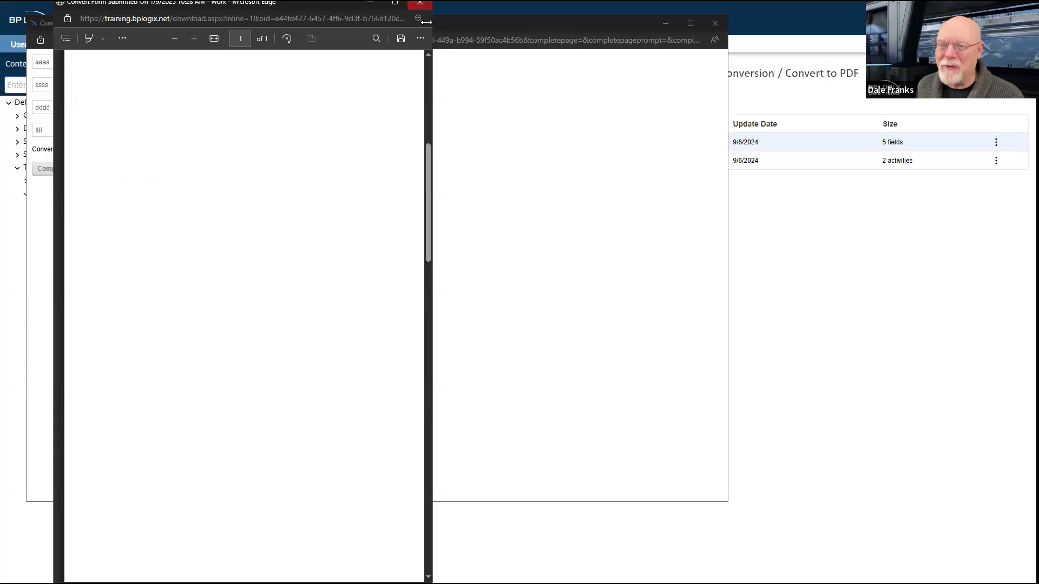
{"action": "left_click", "coordinate": [420, 3]}
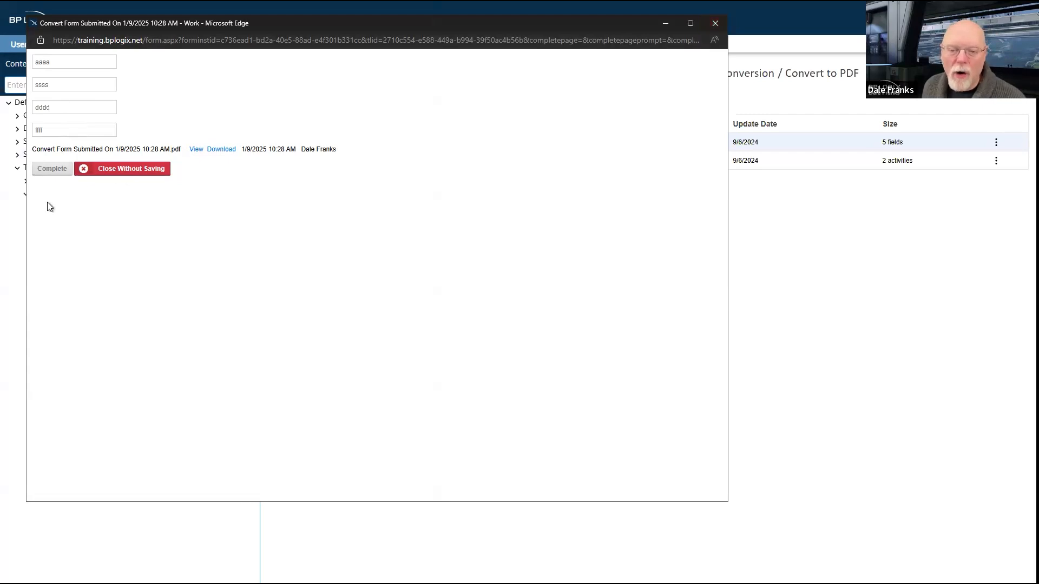
{"action": "left_click", "coordinate": [52, 168]}
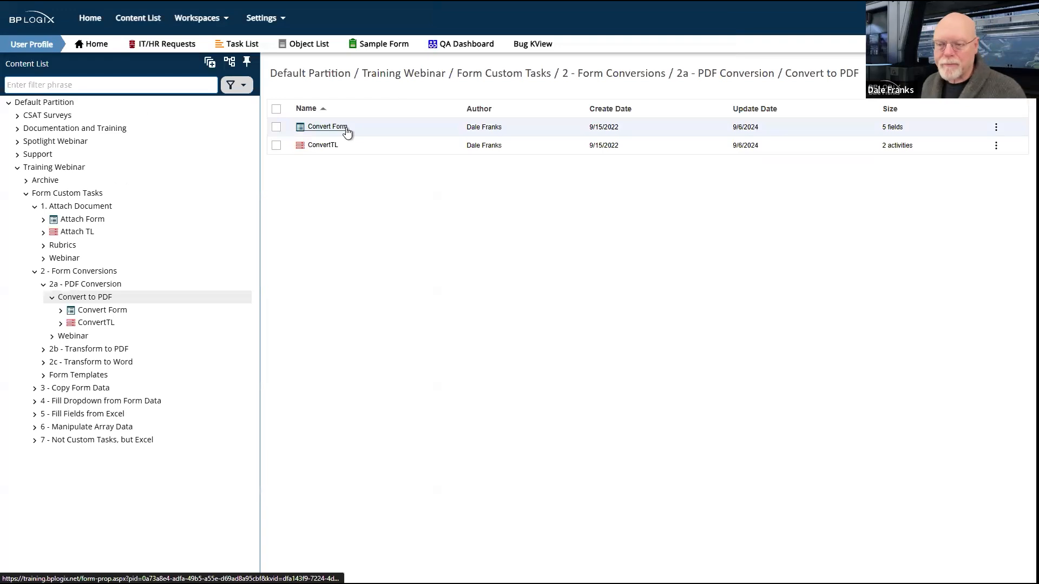
- Check Convert Form's Custom Task Event Mapping and open the ConvertTL timeline
{"action": "left_click", "coordinate": [345, 128]}
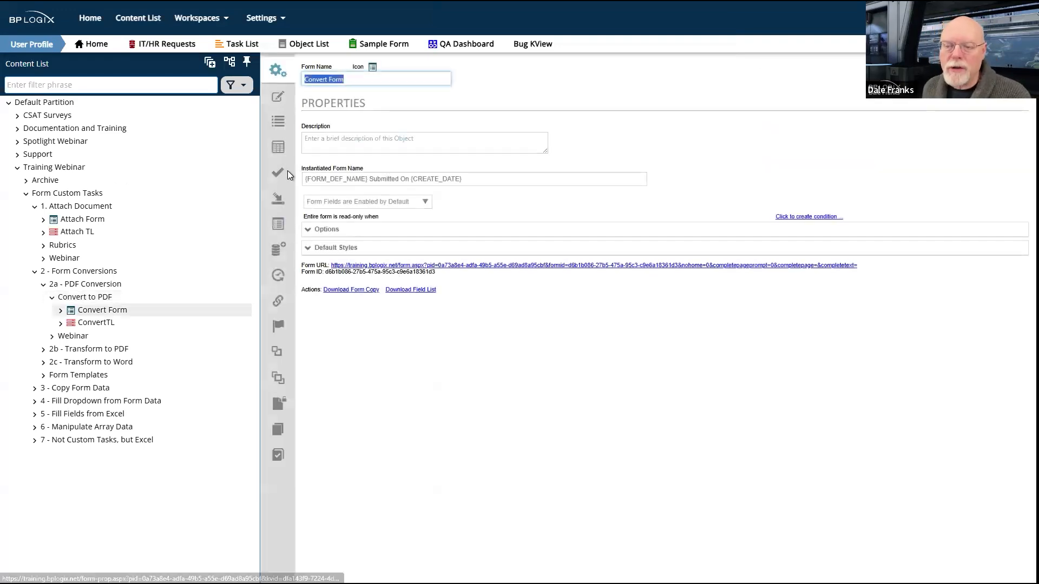
{"action": "left_click", "coordinate": [279, 149]}
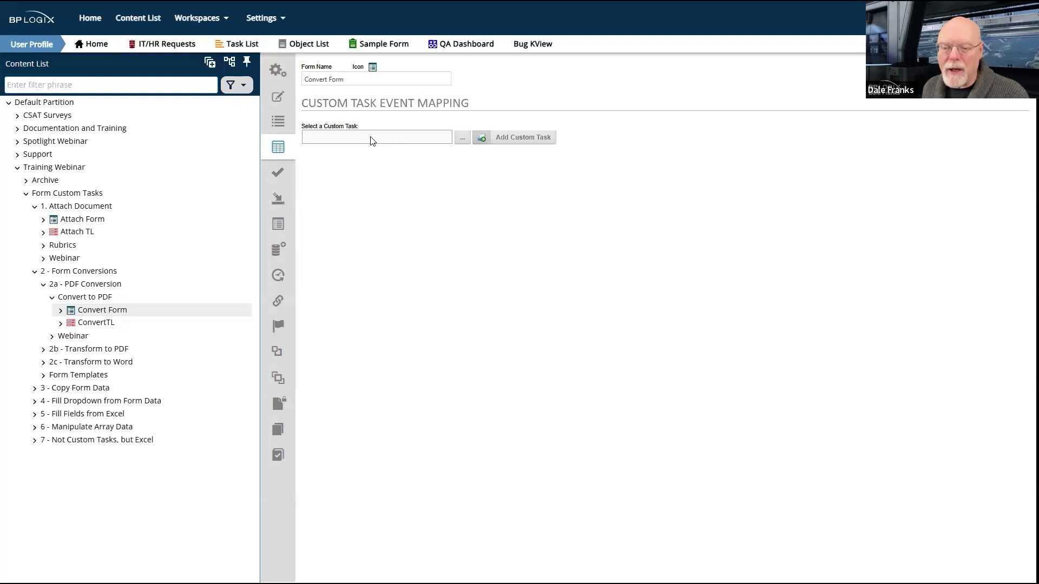
{"action": "left_click", "coordinate": [97, 323]}
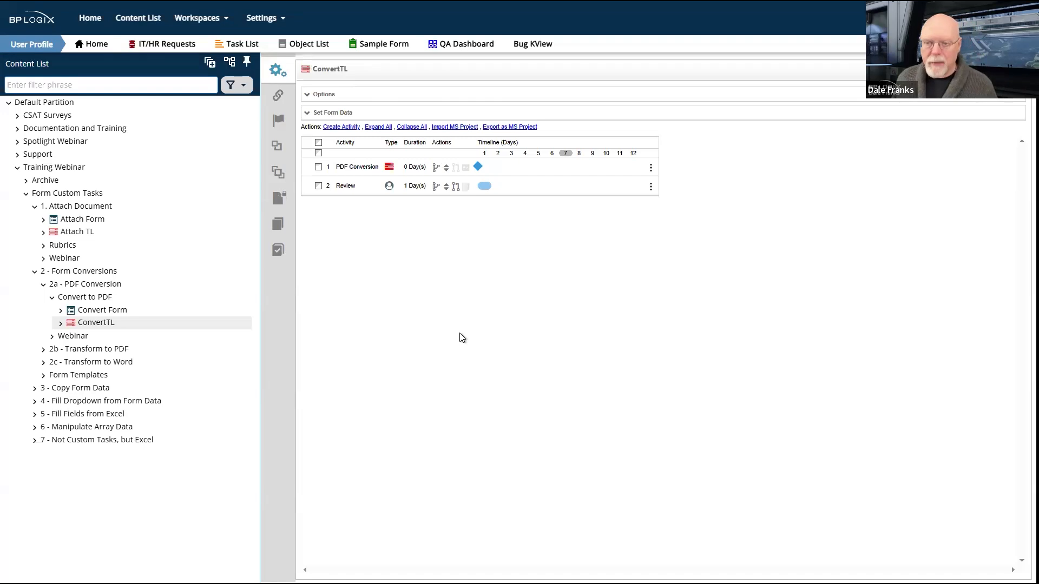
- Examine the PDF Conversion activity's type and its Convert to PDF custom task settings, and close the activity
{"action": "left_click", "coordinate": [362, 169]}
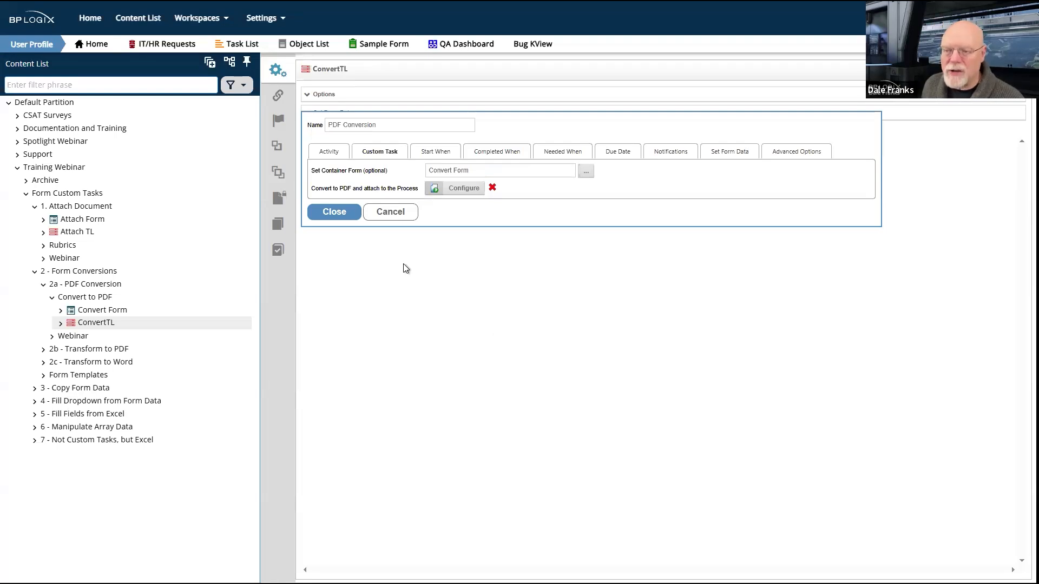
{"action": "left_click", "coordinate": [327, 158]}
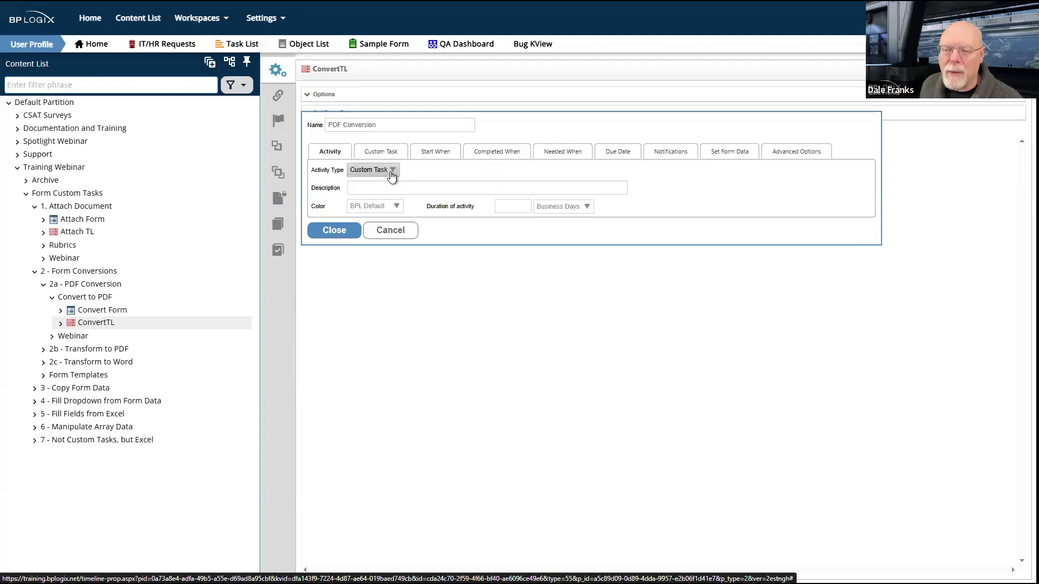
{"action": "left_click", "coordinate": [387, 151]}
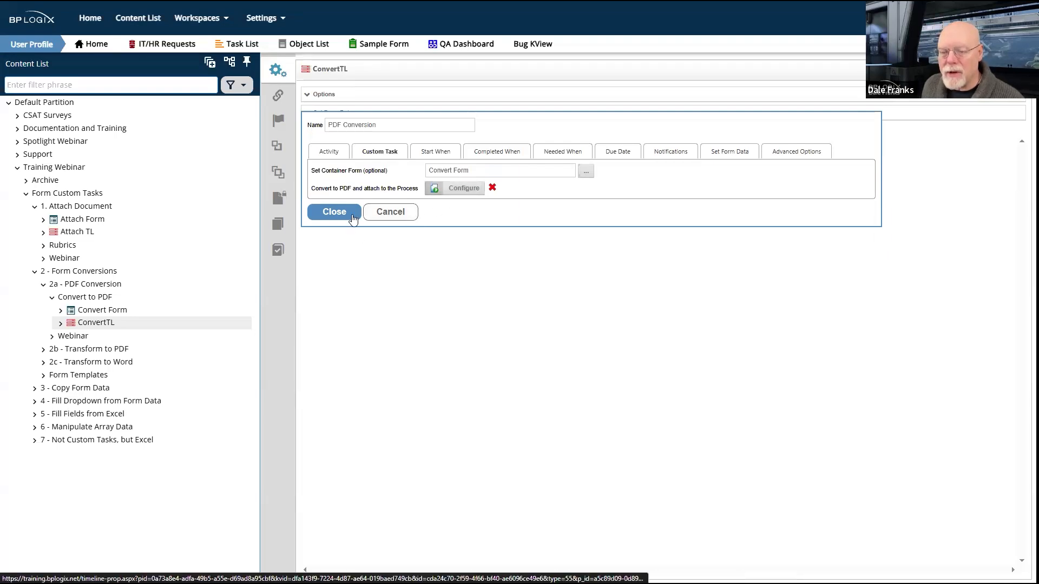
{"action": "left_click", "coordinate": [334, 212]}
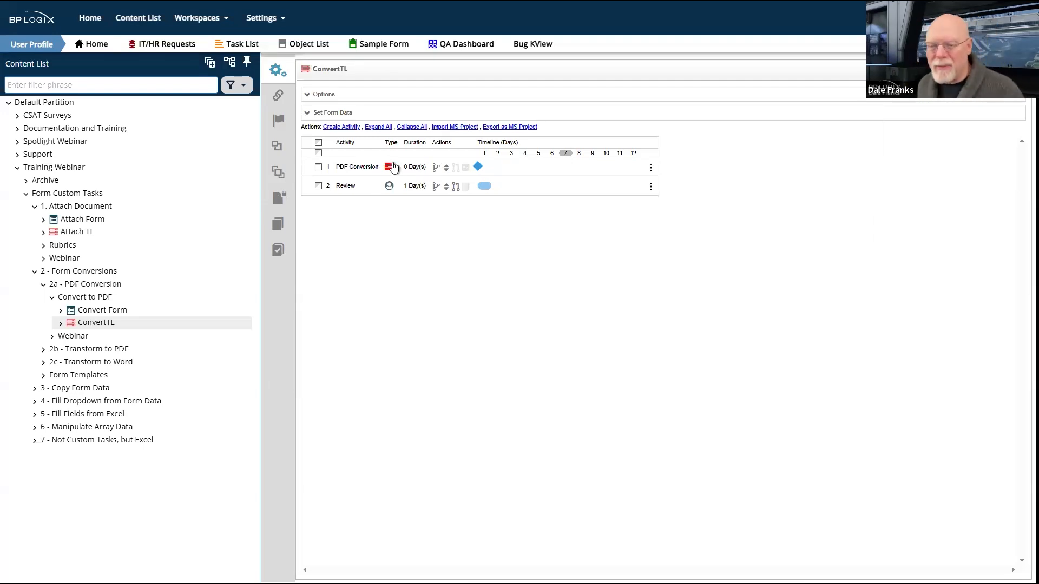
- Leave the ConvertTL timeline without saving and return to Convert Form's Custom Task Event Mapping
{"action": "left_click", "coordinate": [113, 314]}
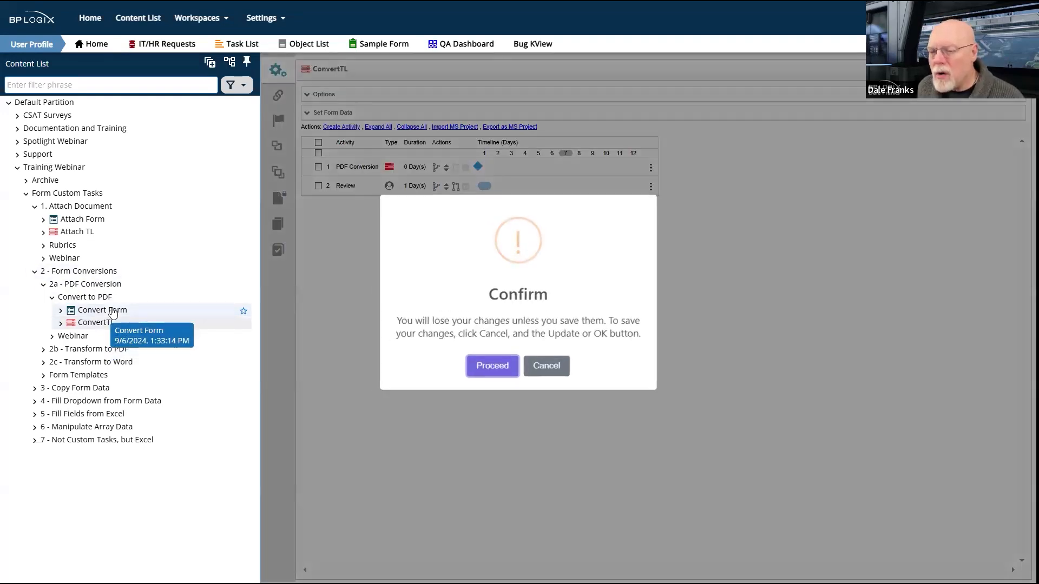
{"action": "left_click", "coordinate": [480, 368]}
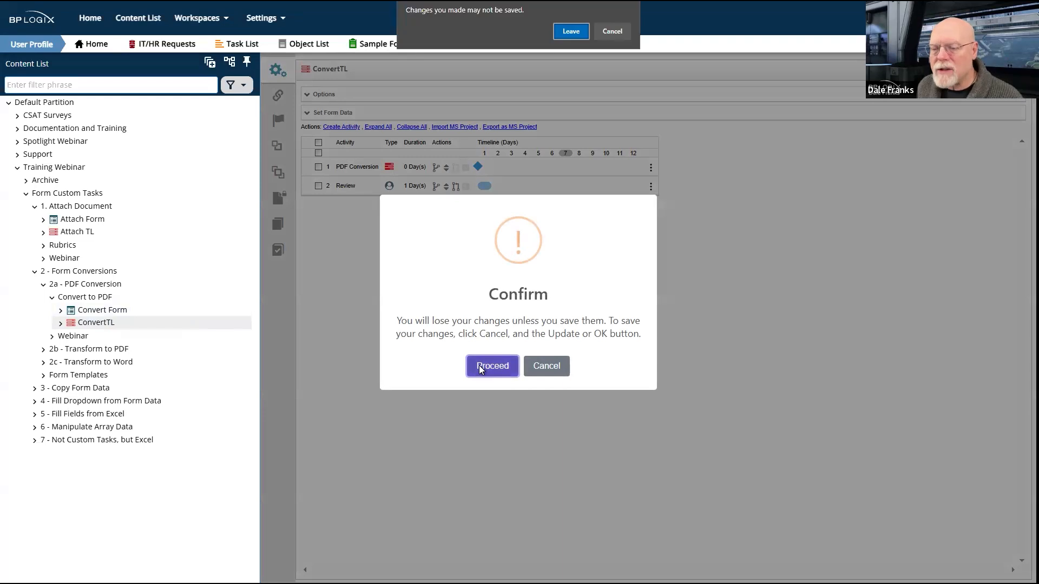
{"action": "left_click", "coordinate": [563, 34]}
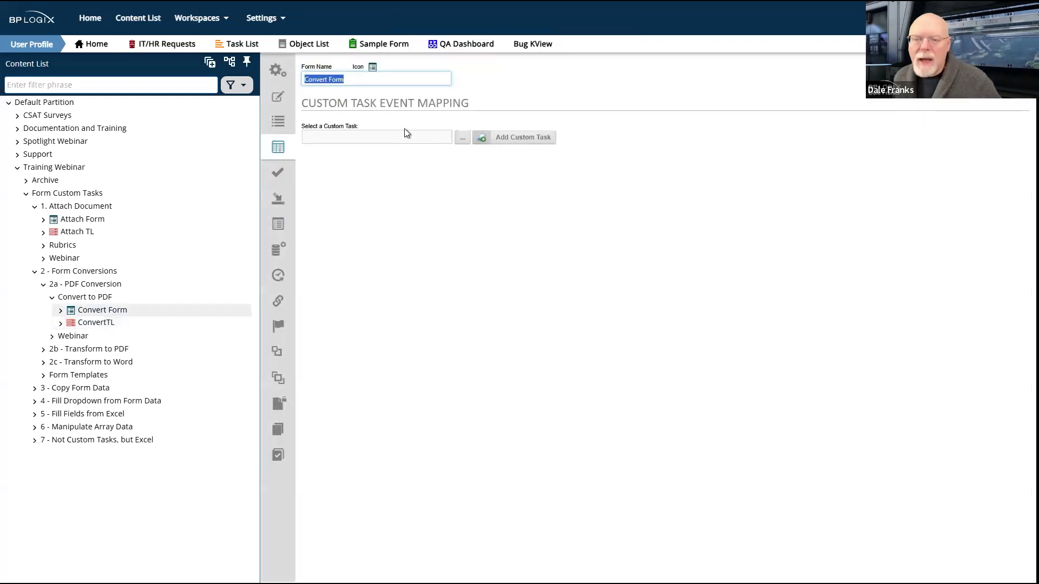
- Try to choose Run Process from the Process category as a custom task for Convert Form
{"action": "left_click", "coordinate": [462, 139]}
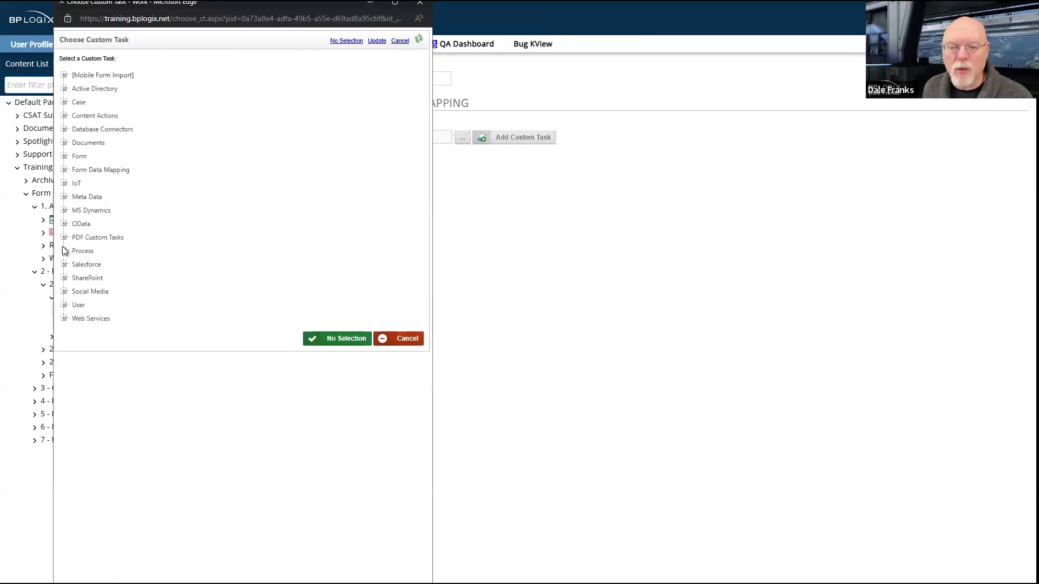
{"action": "left_click", "coordinate": [90, 253]}
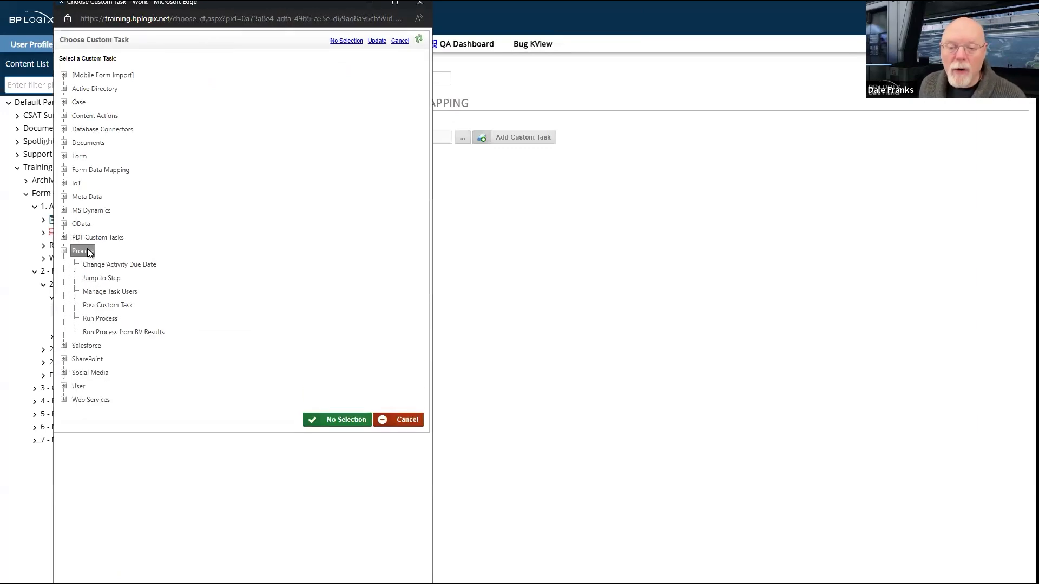
{"action": "left_click", "coordinate": [110, 322]}
{"action": "left_click", "coordinate": [108, 320]}
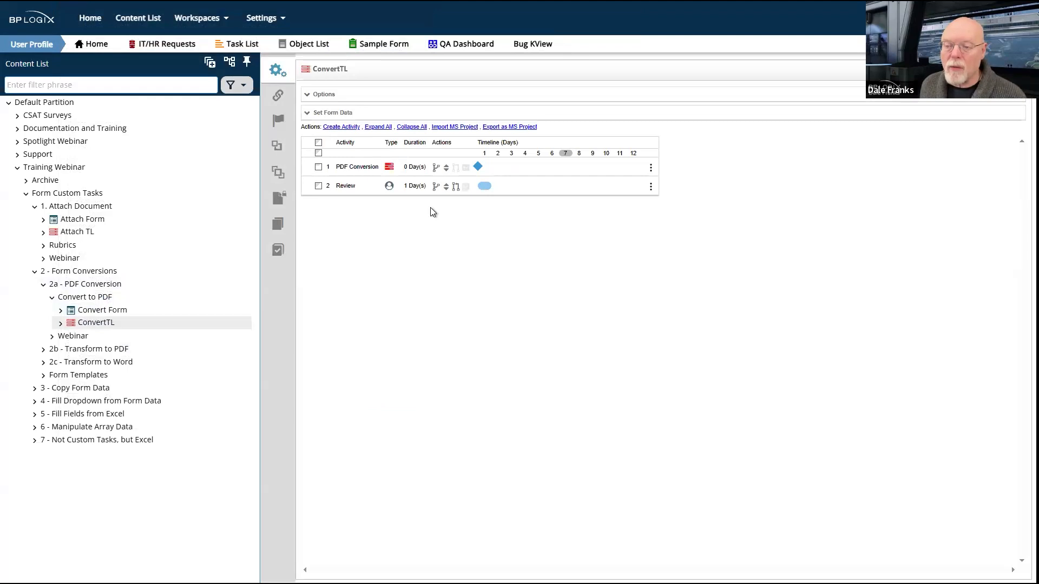
- Add the Run Process custom task from the Process category to Convert Form's Custom Task Event Mapping
{"action": "left_click", "coordinate": [102, 310]}
{"action": "left_click", "coordinate": [461, 140]}
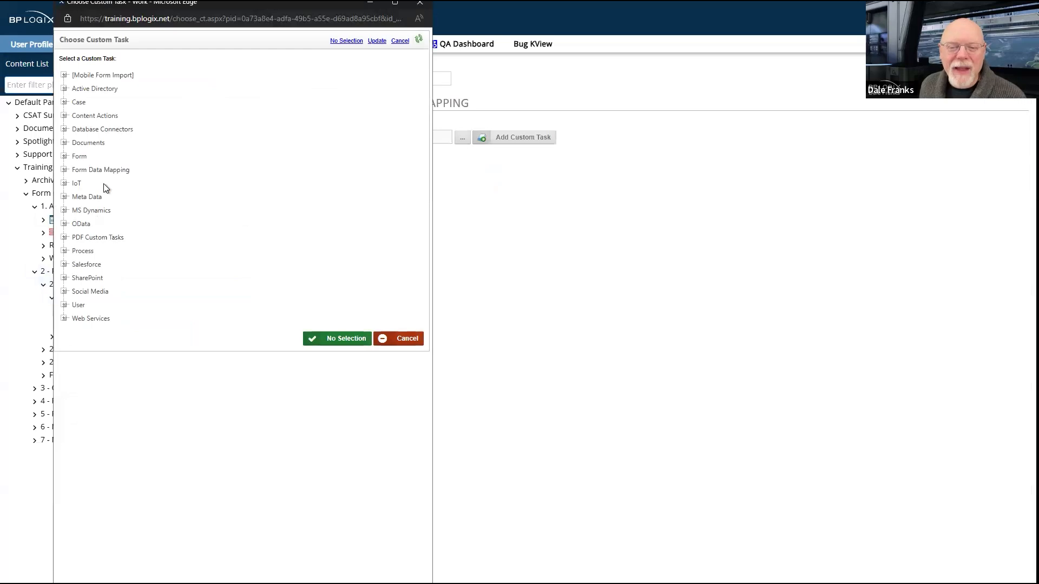
{"action": "left_click", "coordinate": [90, 250]}
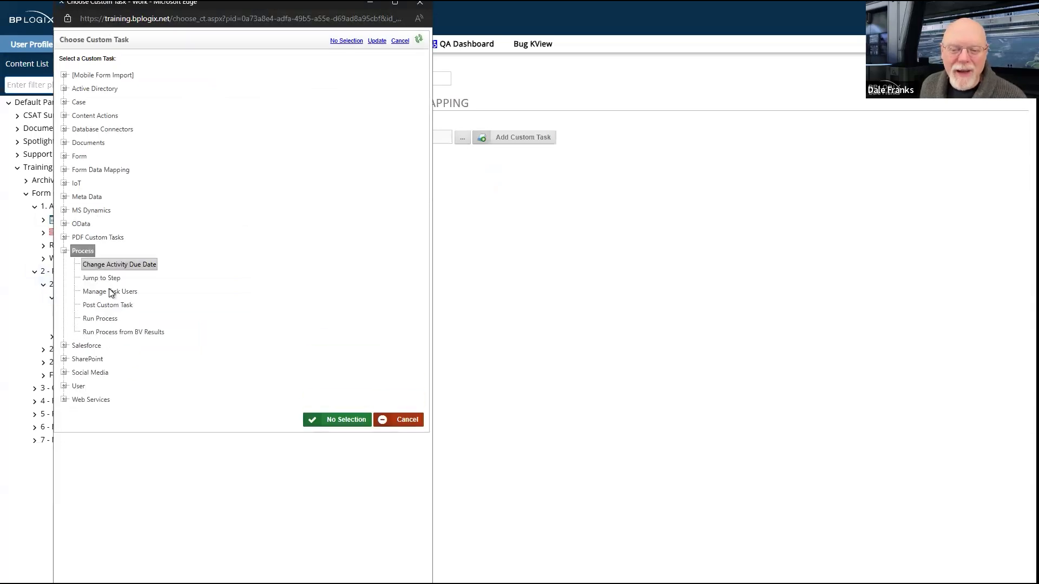
{"action": "double_click", "coordinate": [108, 319]}
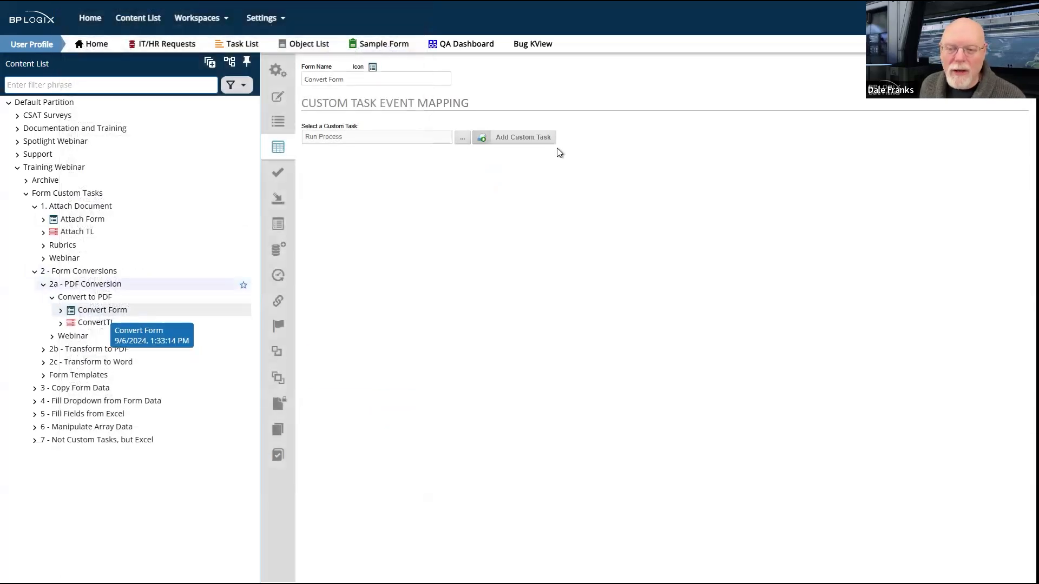
{"action": "left_click", "coordinate": [526, 137]}
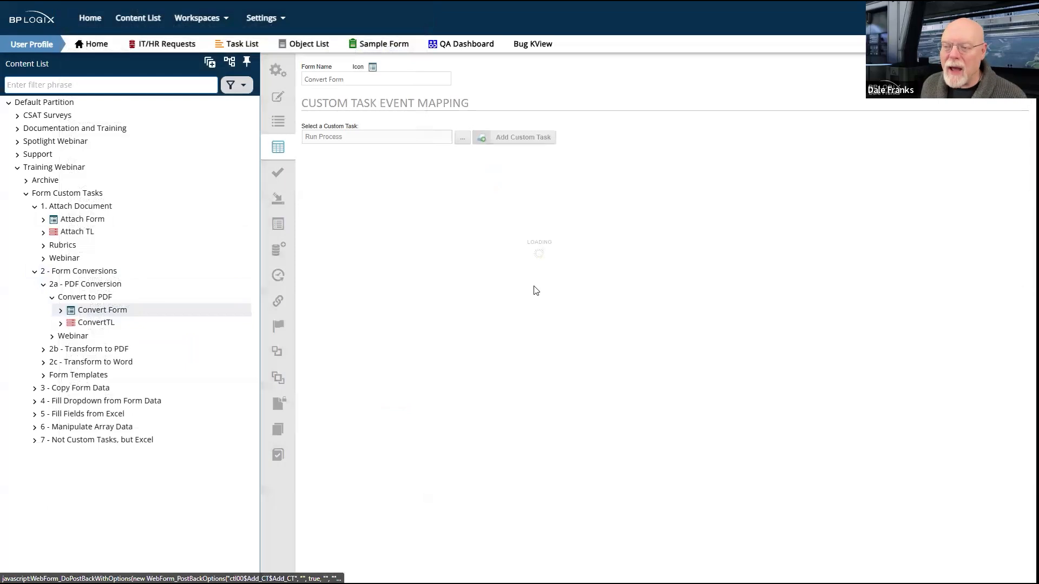
- Try [Form Creation] as the Run Process task's event and switch the event to [Event]
{"action": "left_click", "coordinate": [366, 194]}
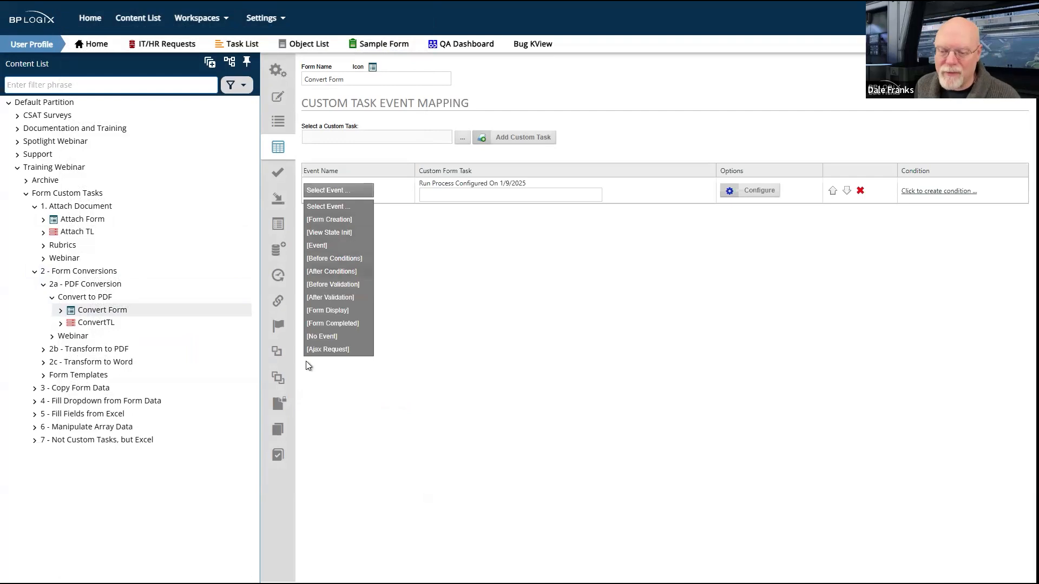
{"action": "left_click", "coordinate": [355, 219]}
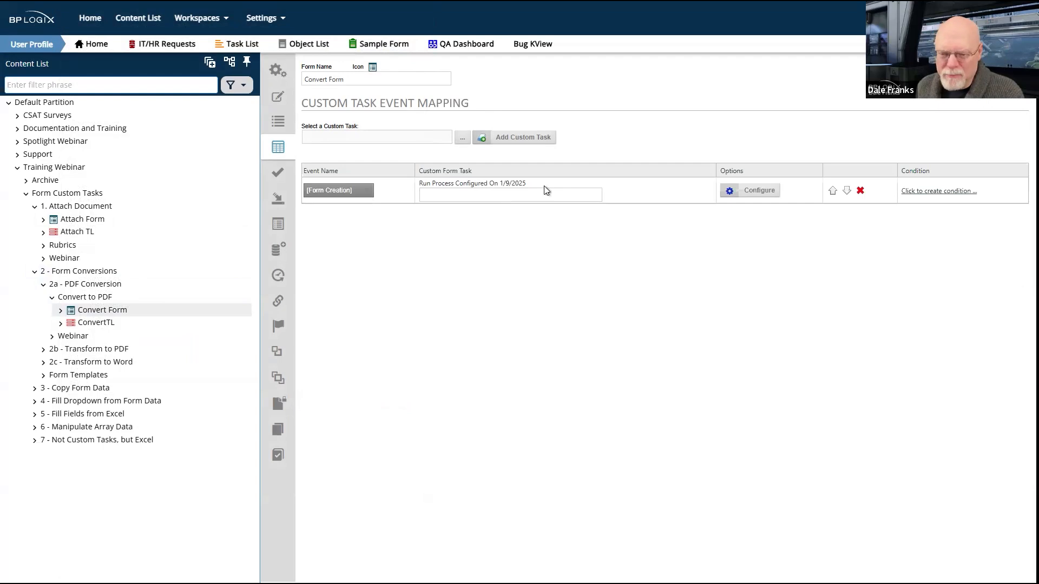
{"action": "left_click", "coordinate": [355, 192]}
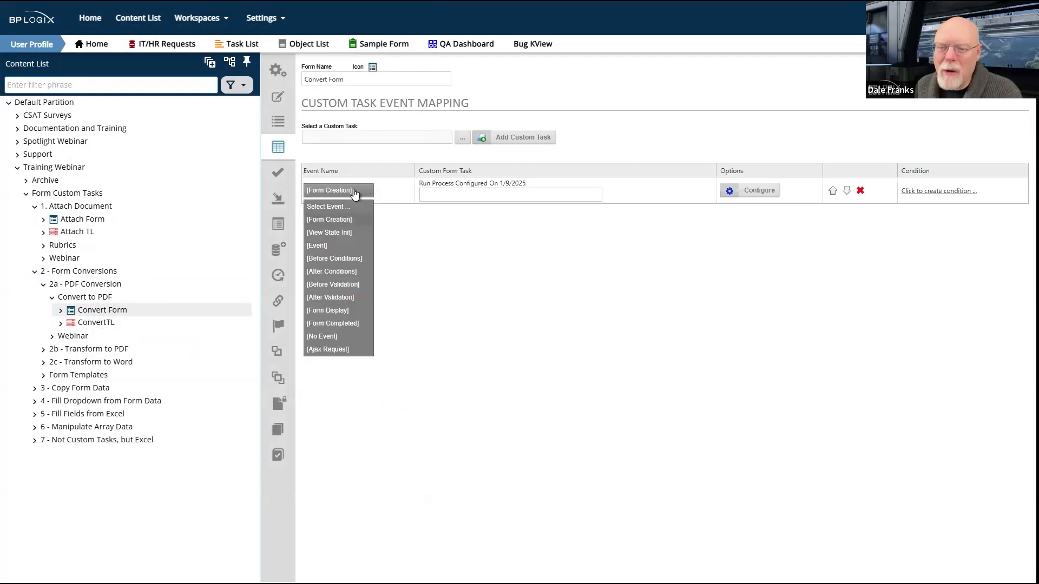
{"action": "left_click", "coordinate": [323, 245]}
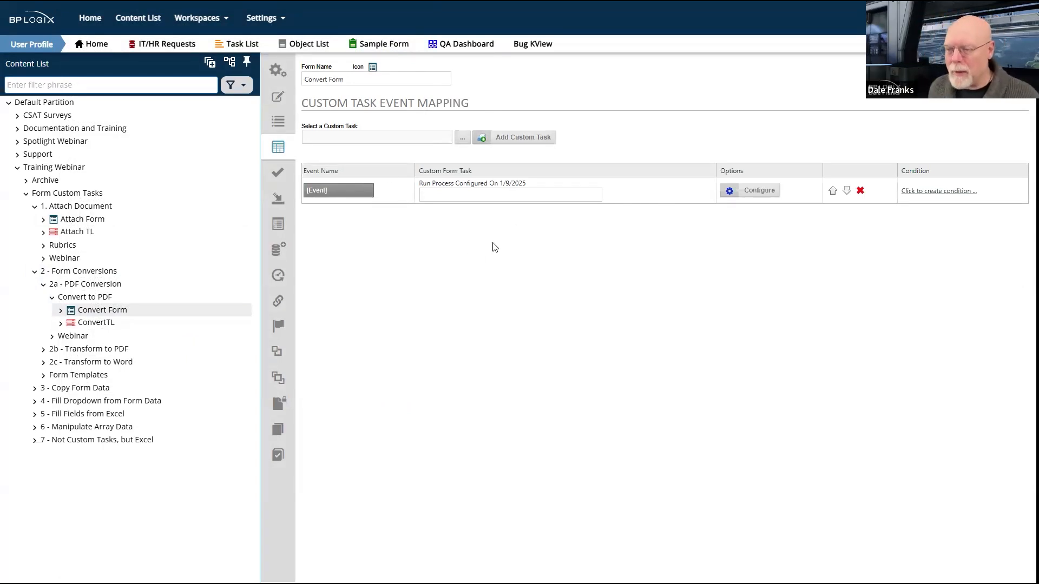
- Examine the Run Process task's launch, new form and attachment settings, and close its configuration without changes
{"action": "left_click", "coordinate": [758, 190]}
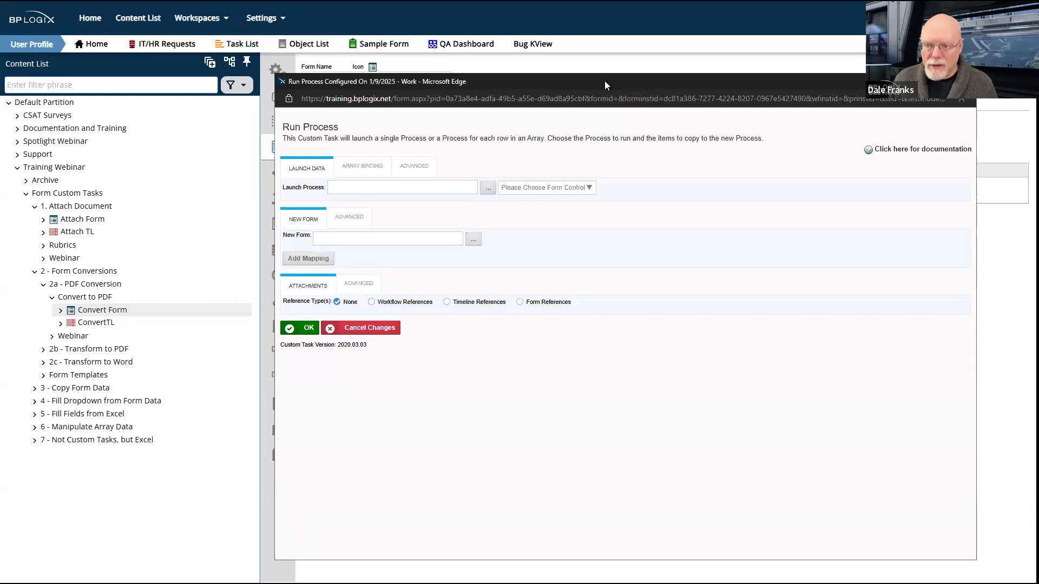
{"action": "left_click", "coordinate": [460, 196]}
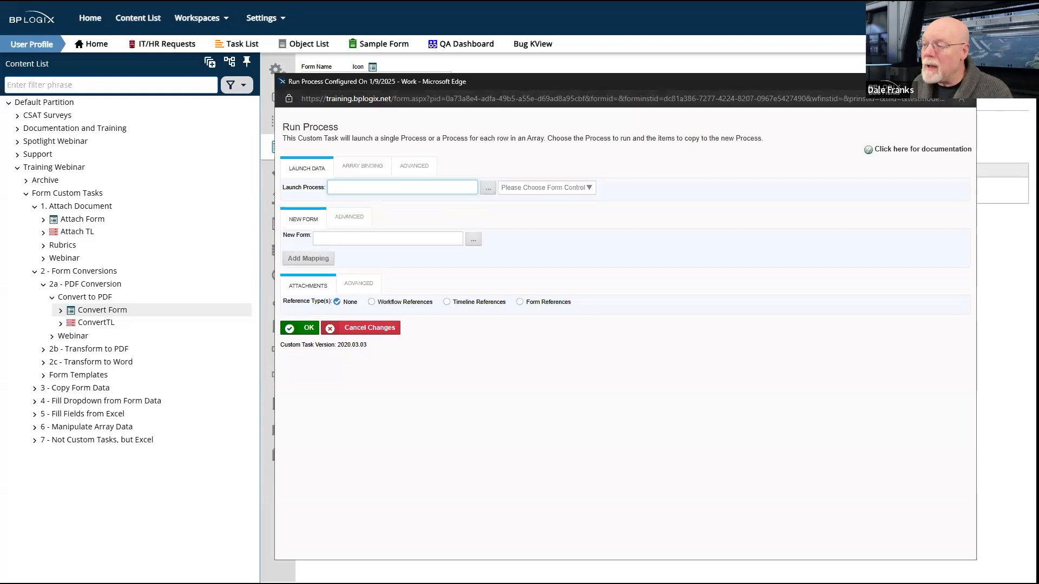
{"action": "left_click", "coordinate": [964, 81]}
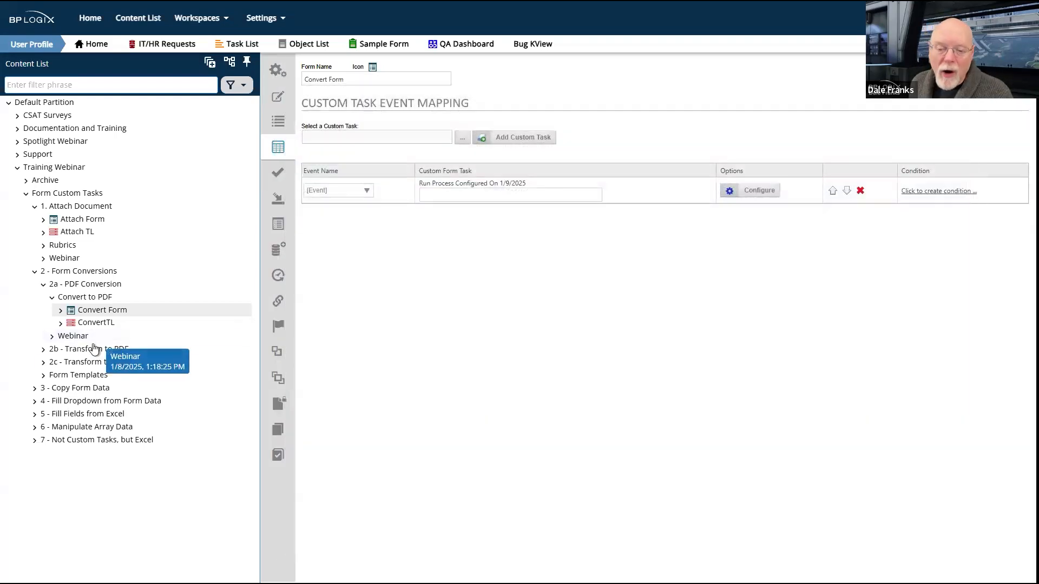
- Leave Convert Form without saving and open the Convert to PDF configuration of ConvertTL's PDF Conversion activity
{"action": "left_click", "coordinate": [99, 323]}
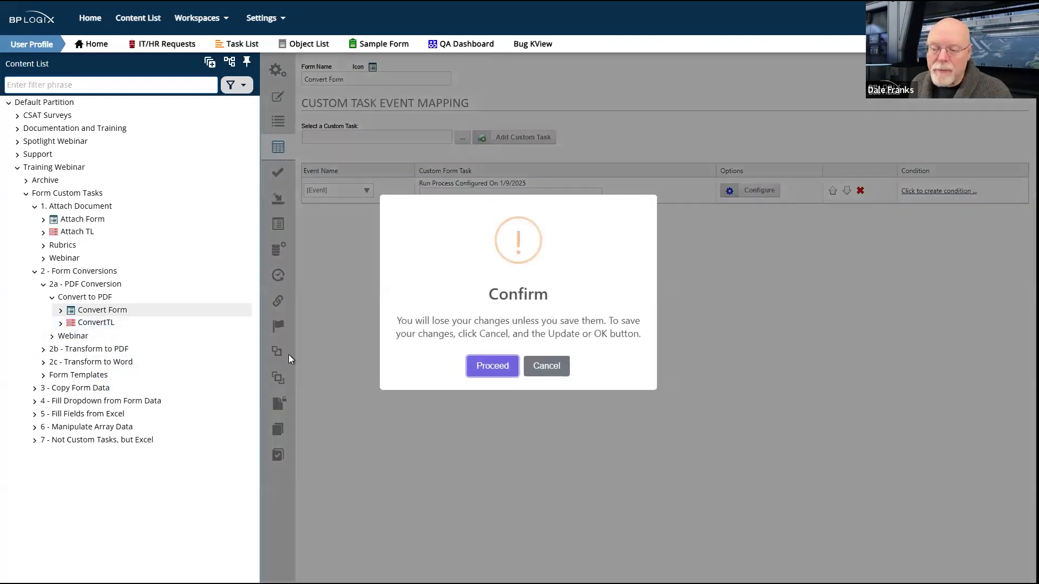
{"action": "left_click", "coordinate": [478, 367]}
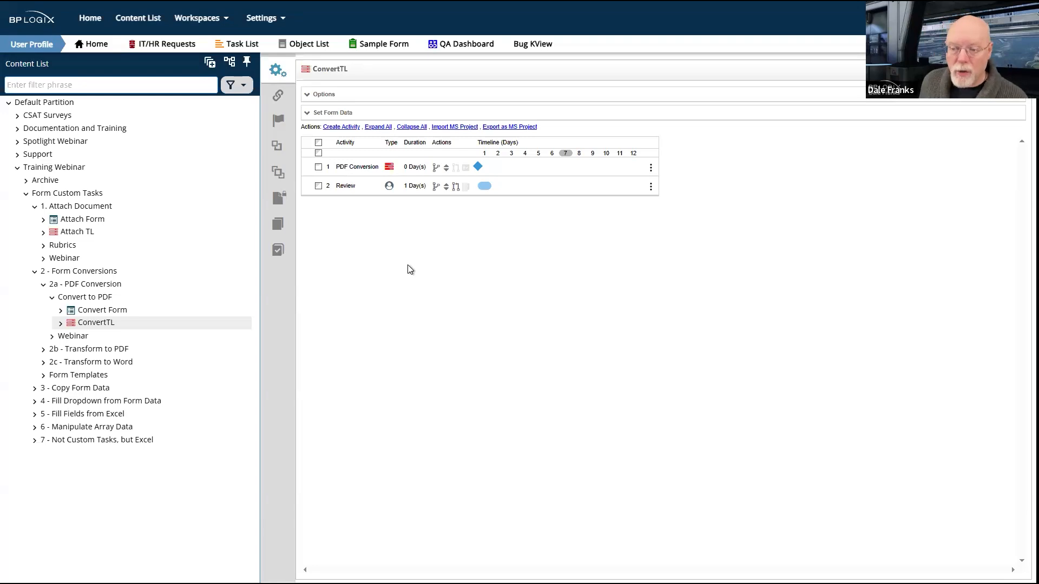
{"action": "left_click", "coordinate": [367, 168]}
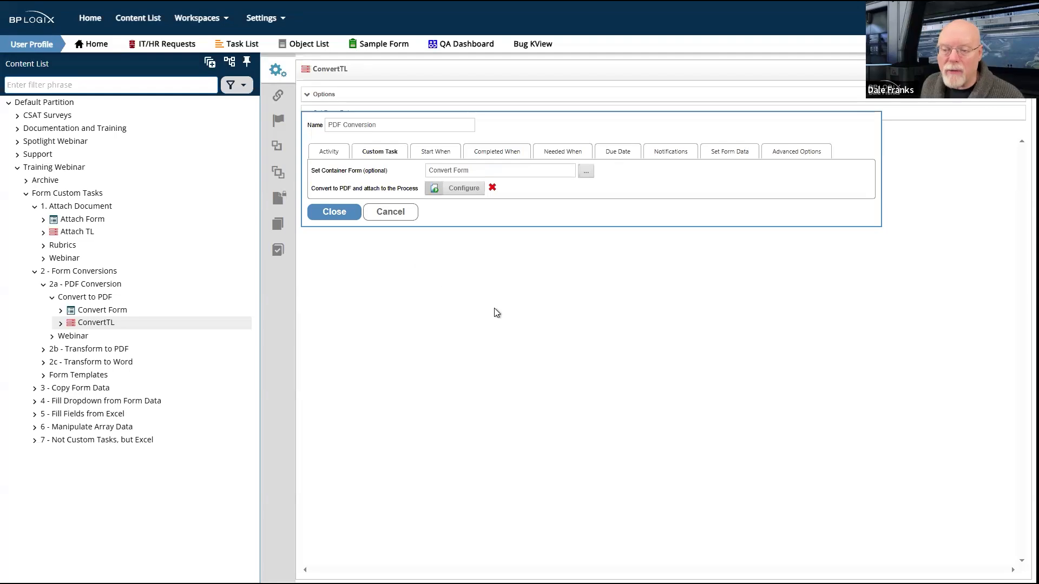
{"action": "left_click", "coordinate": [450, 188]}
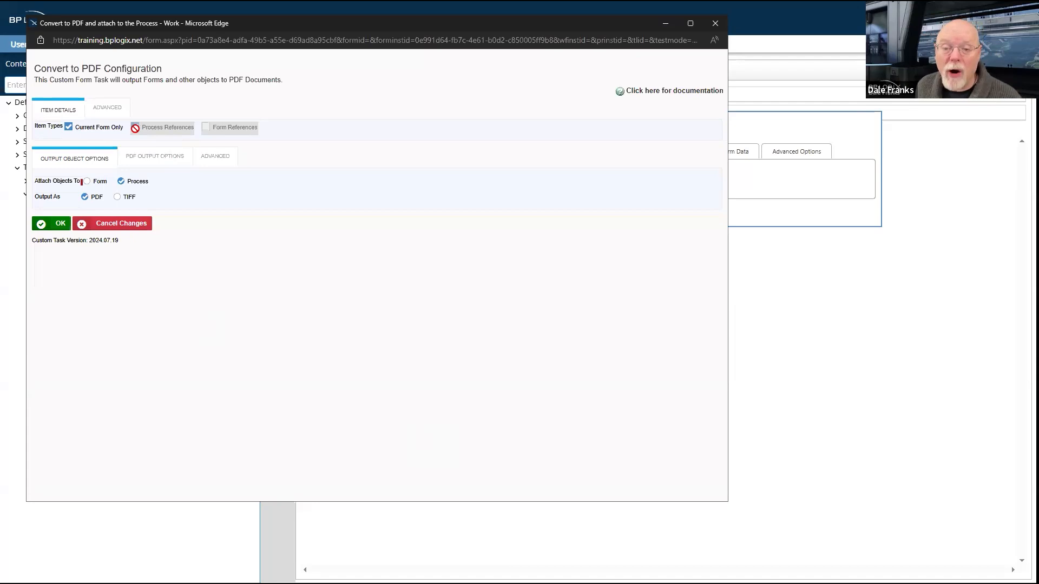
- Try converting Process References with the Documents and Forms item data types, and restore Current Form Only
{"action": "left_click", "coordinate": [68, 127]}
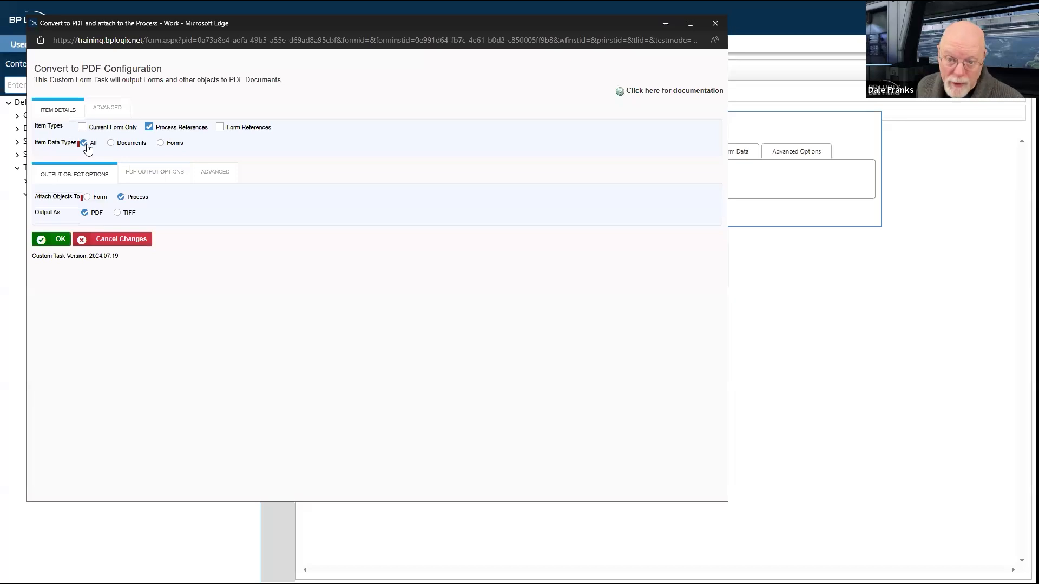
{"action": "left_click", "coordinate": [110, 144]}
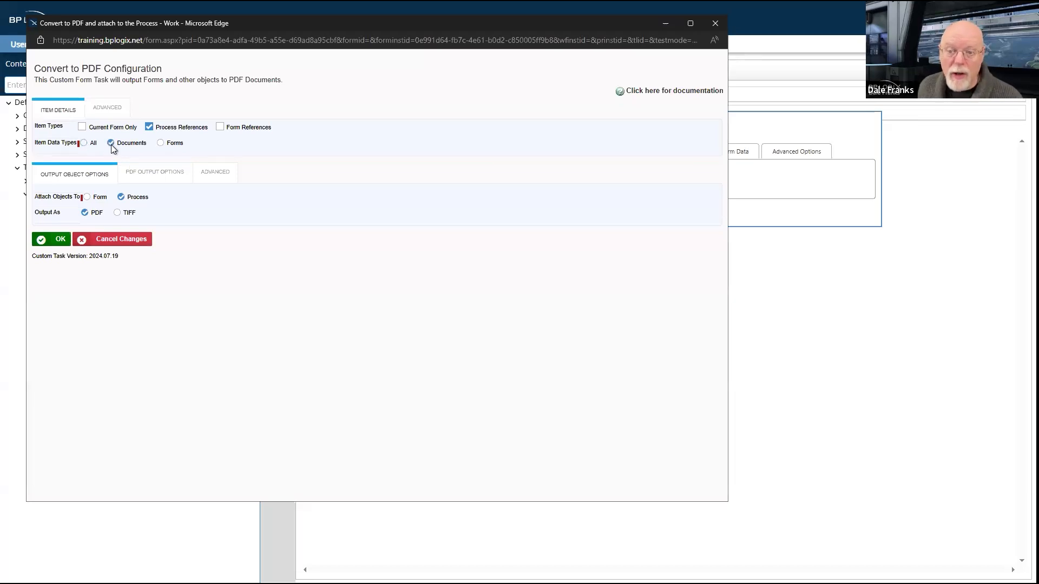
{"action": "left_click", "coordinate": [163, 144]}
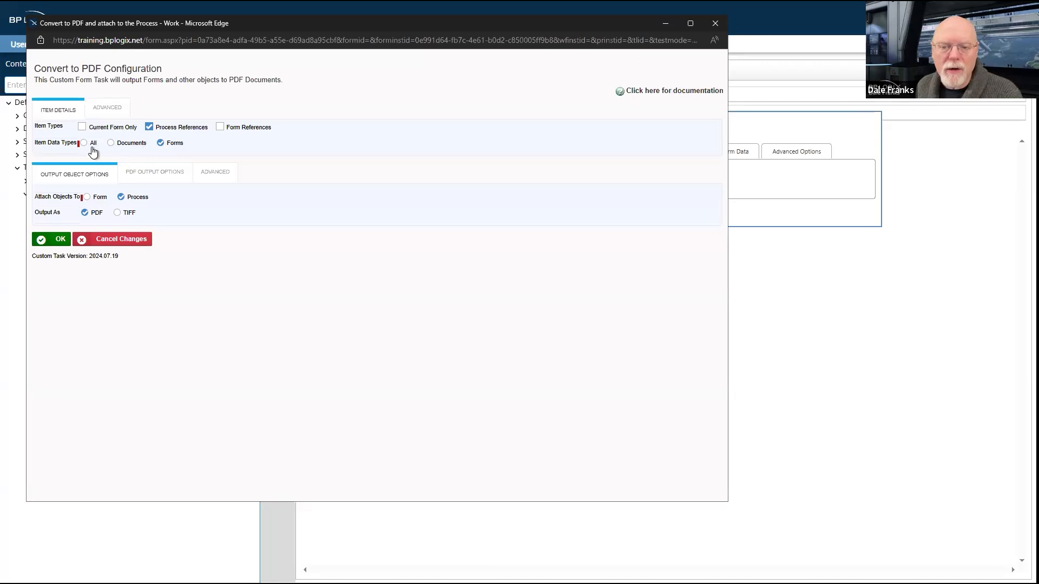
{"action": "left_click", "coordinate": [82, 127]}
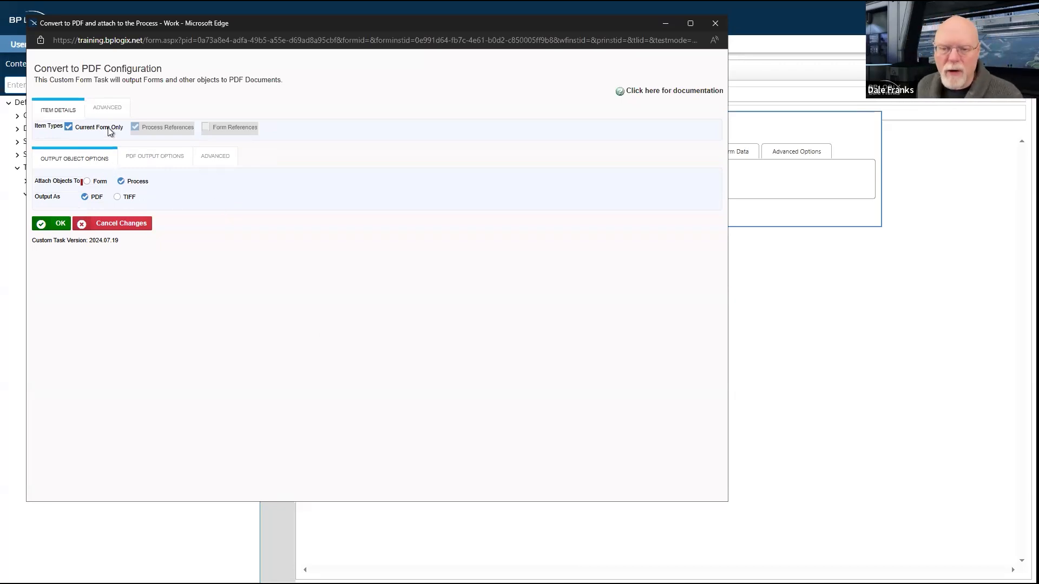
- Try Process References with the All and Forms item data types, and set the item types back to Current Form Only
{"action": "left_click", "coordinate": [68, 127]}
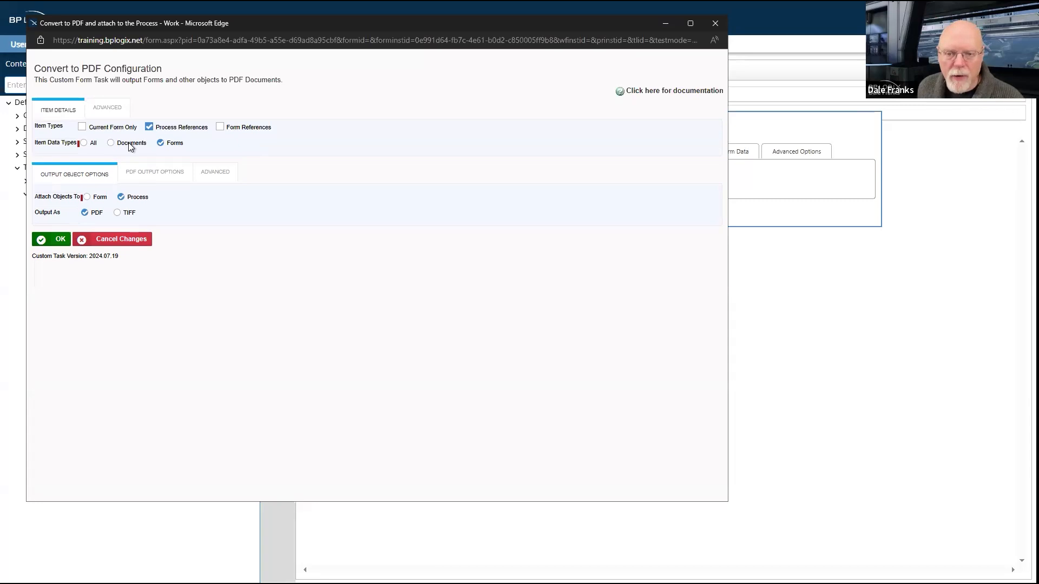
{"action": "left_click", "coordinate": [83, 144]}
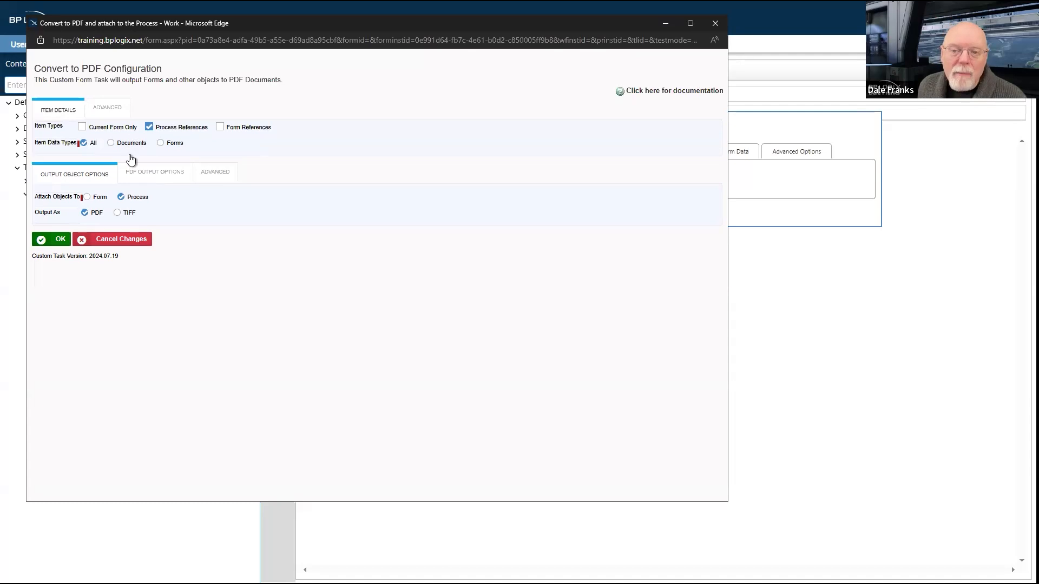
{"action": "left_click", "coordinate": [82, 127]}
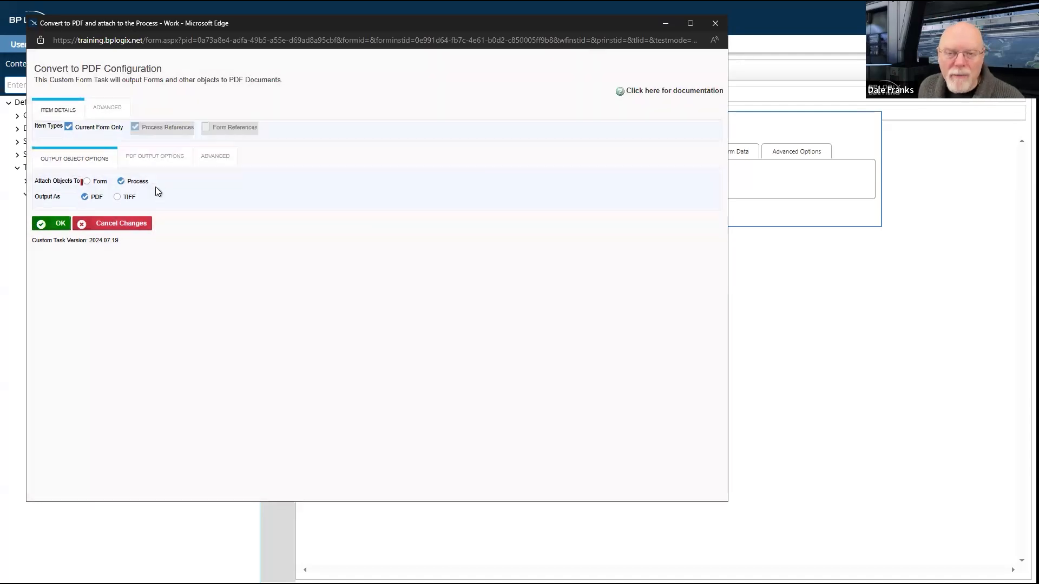
{"action": "left_click", "coordinate": [68, 128]}
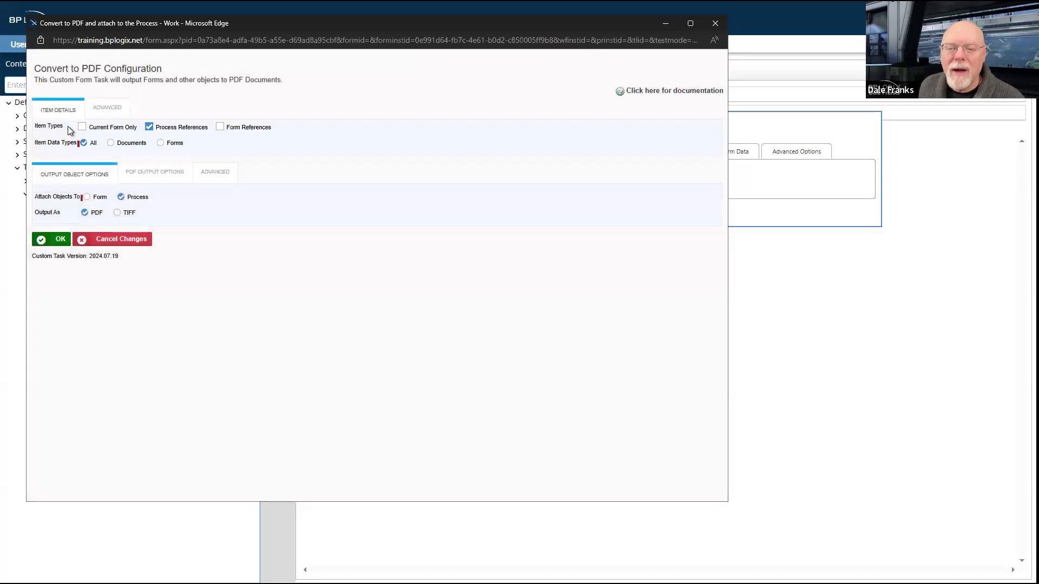
{"action": "left_click", "coordinate": [161, 144]}
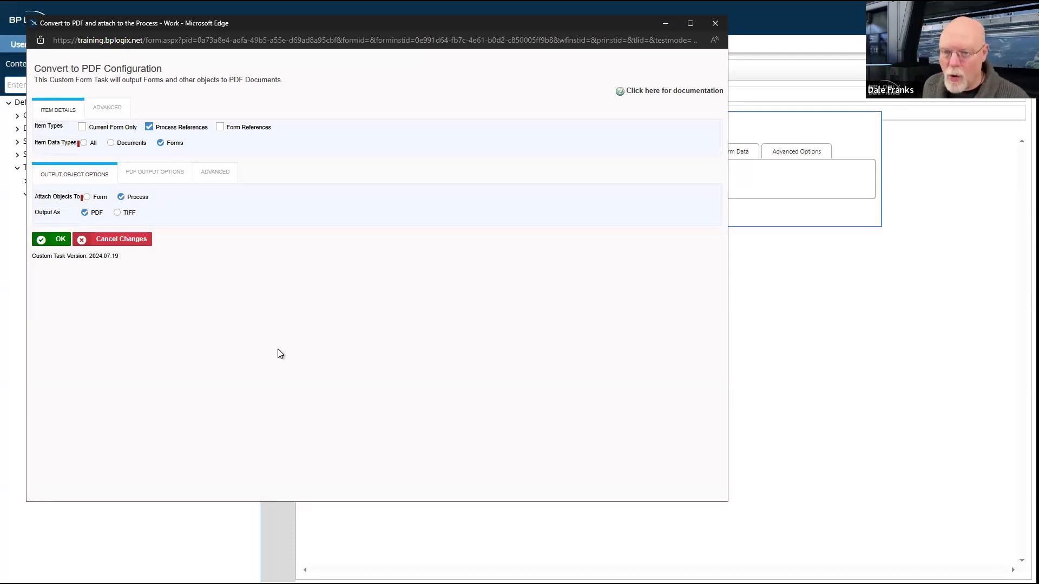
{"action": "left_click", "coordinate": [172, 174]}
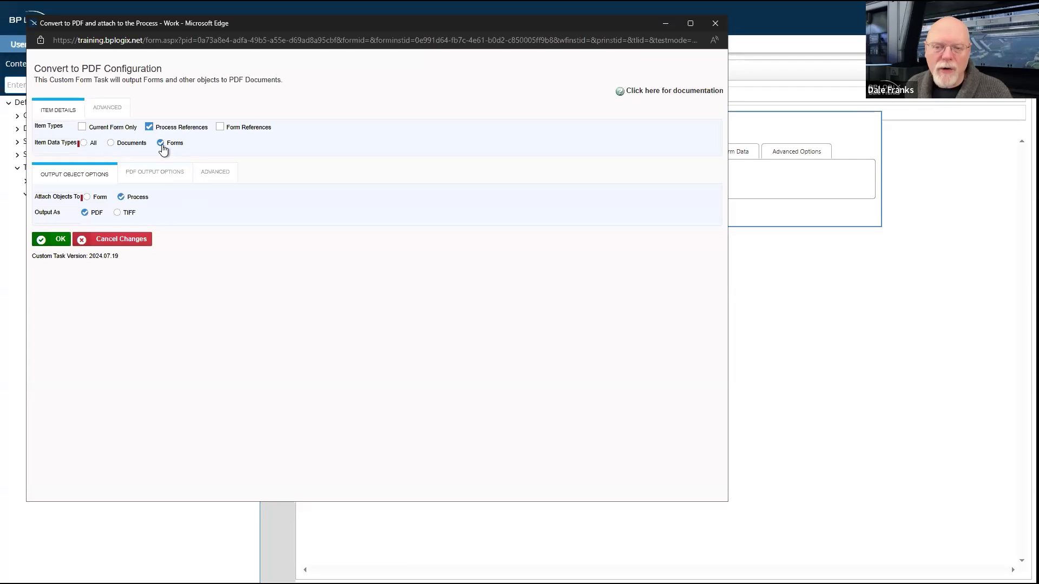
{"action": "left_click", "coordinate": [82, 129]}
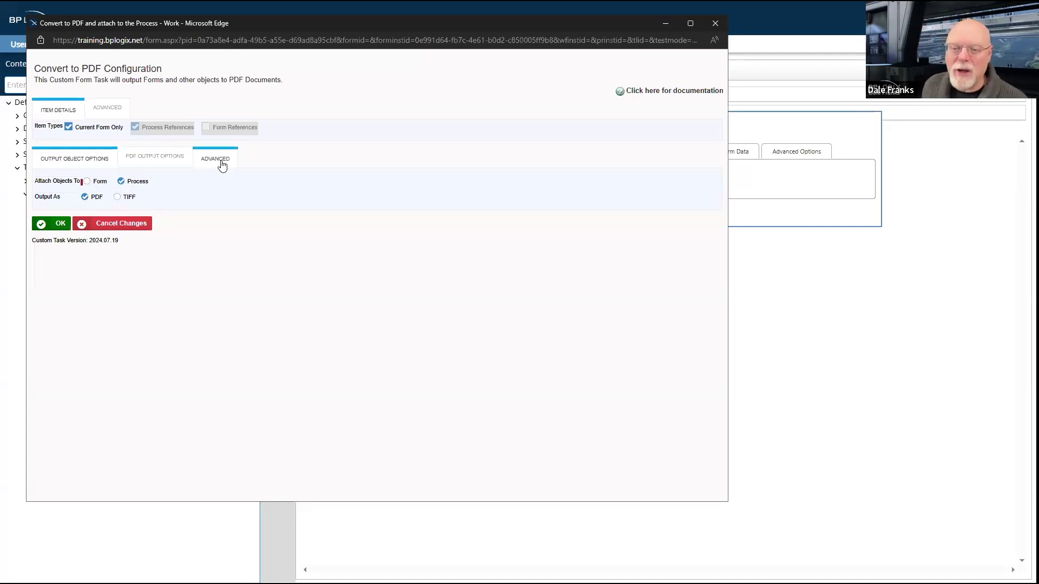
- Examine the PDF output options and the advanced Group Name setting of the Convert to PDF task
{"action": "left_click", "coordinate": [156, 165]}
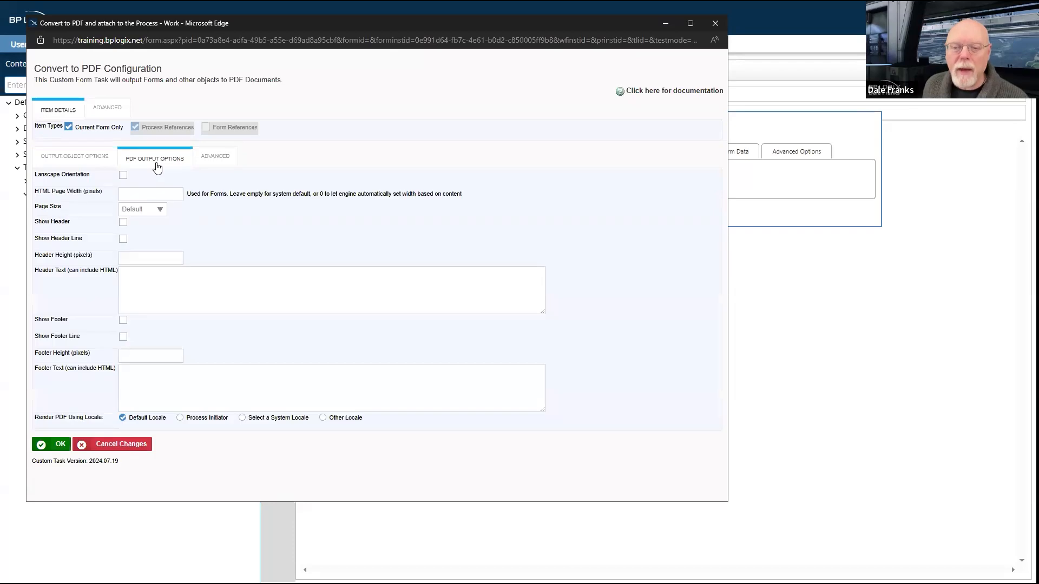
{"action": "left_click", "coordinate": [205, 160]}
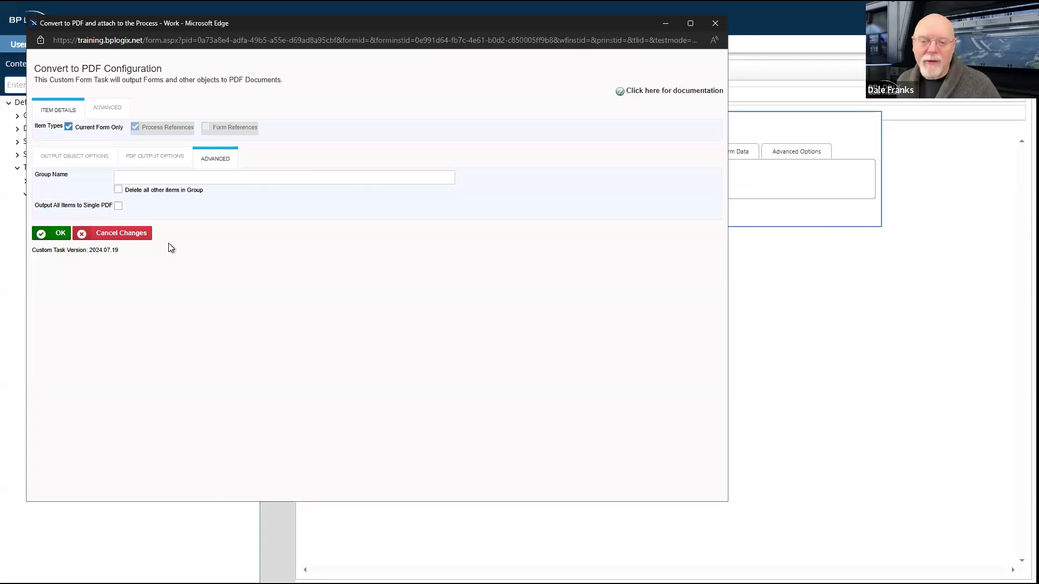
{"action": "left_click", "coordinate": [146, 178]}
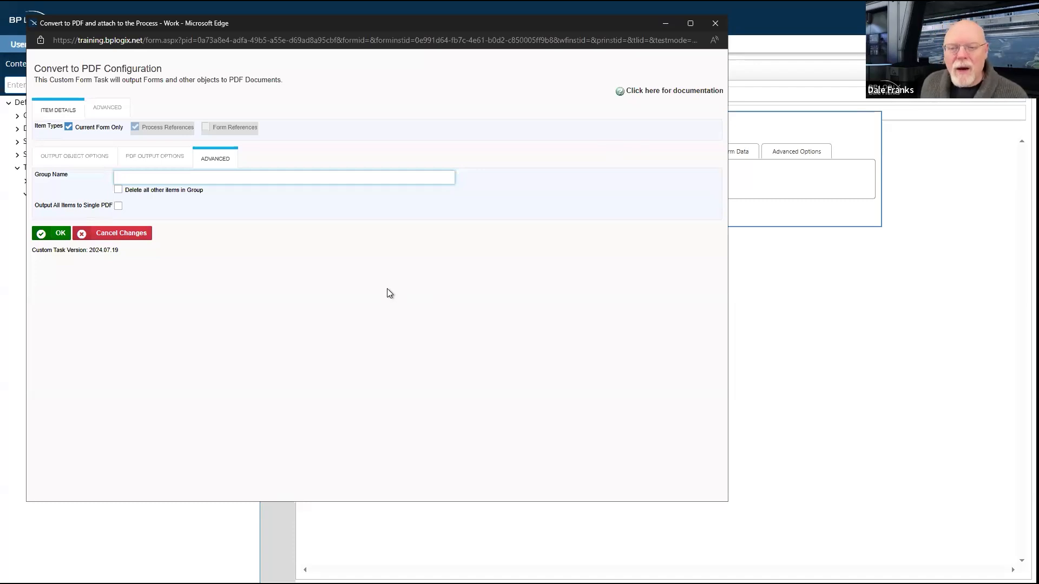
- Try outputting all items to a single PDF sorted alphabetically by name, and turn the single-PDF output off again
{"action": "left_click", "coordinate": [118, 207]}
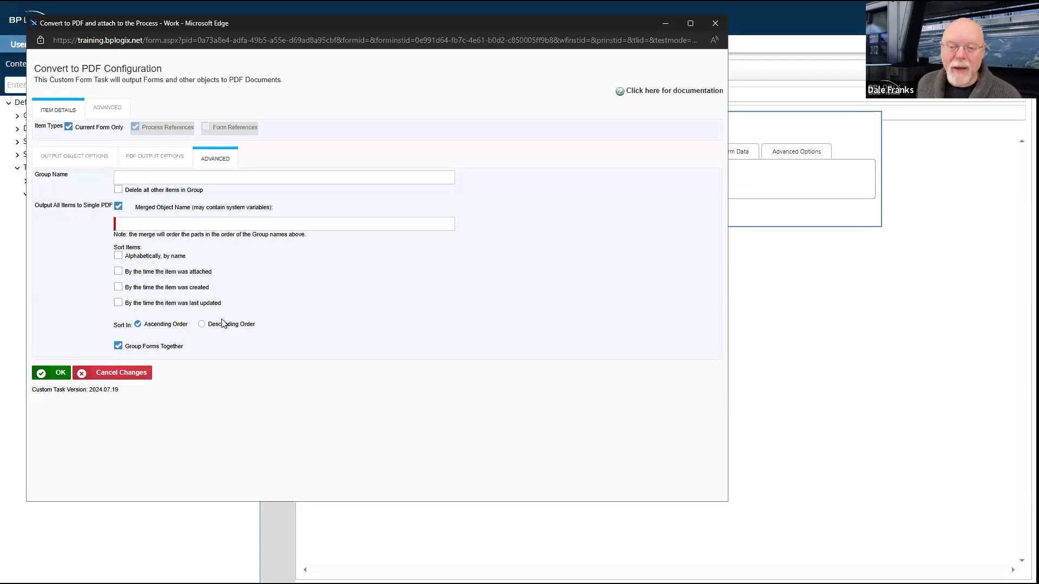
{"action": "left_click", "coordinate": [194, 219]}
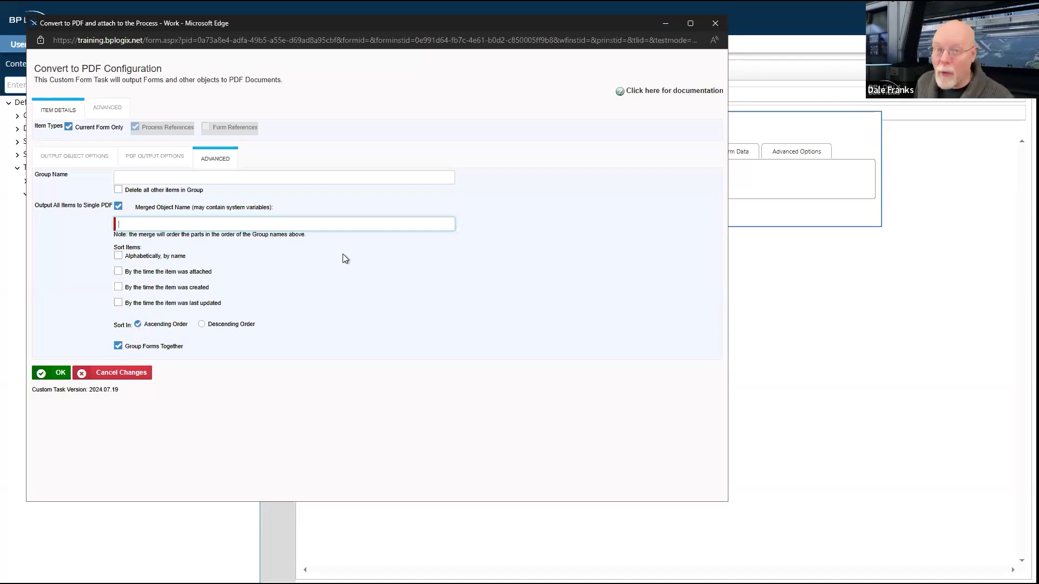
{"action": "left_click", "coordinate": [118, 255]}
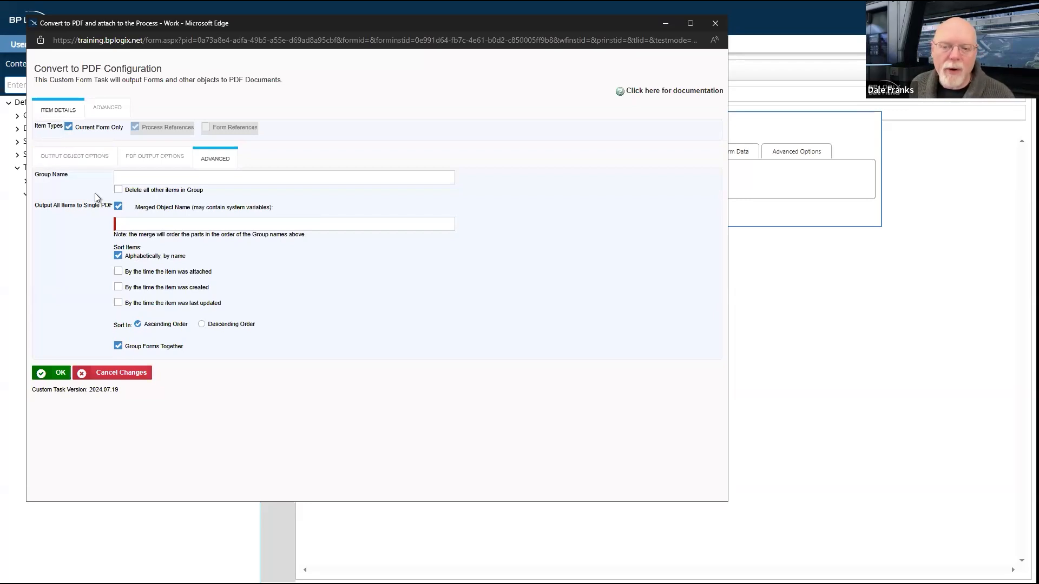
{"action": "left_click", "coordinate": [118, 205]}
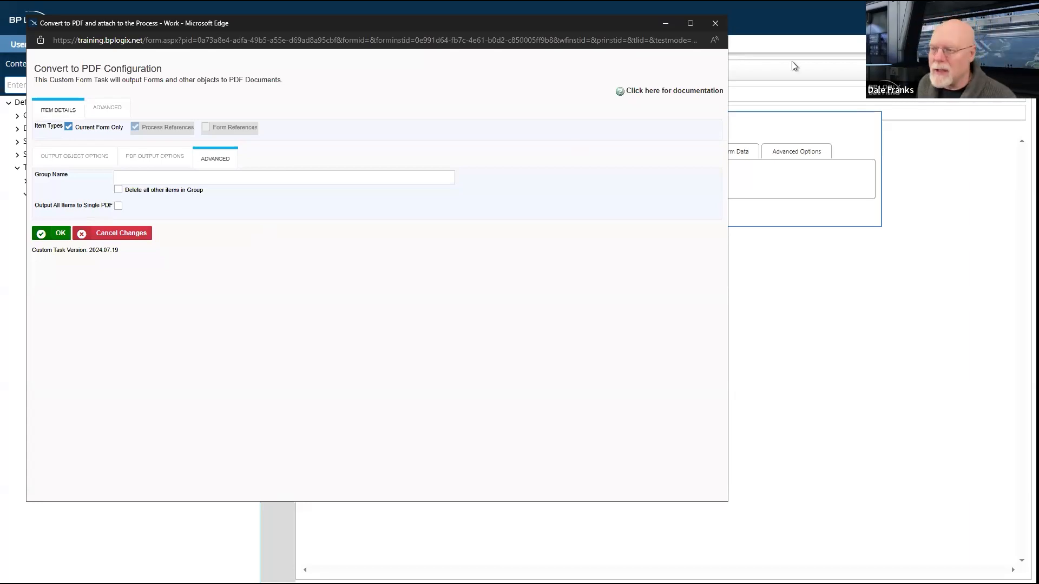
- Close the Convert to PDF configuration window and leave the ConvertTL timeline without saving its changes
{"action": "left_click", "coordinate": [714, 25]}
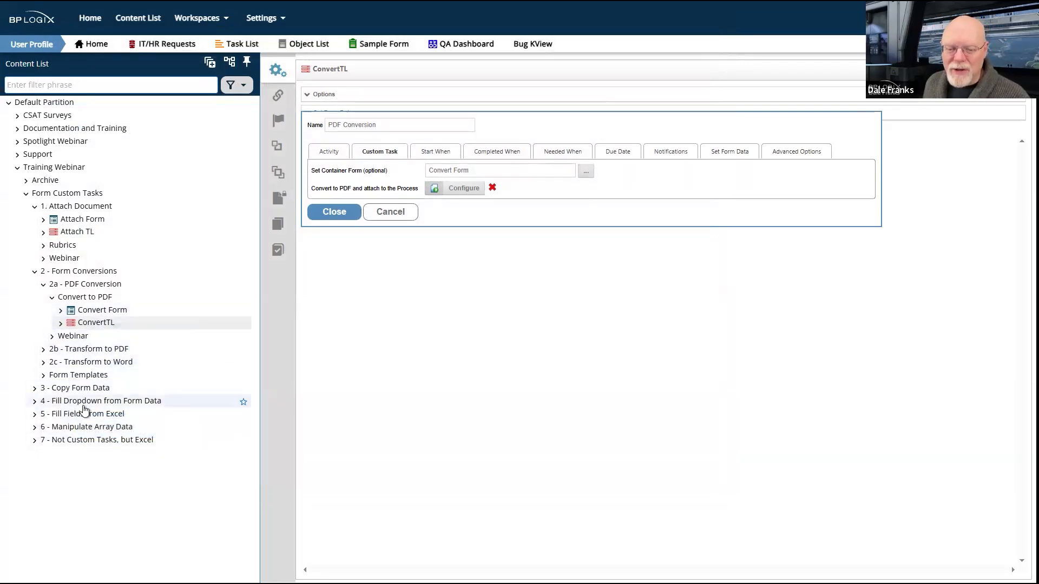
{"action": "left_click", "coordinate": [84, 288]}
{"action": "left_click", "coordinate": [491, 366]}
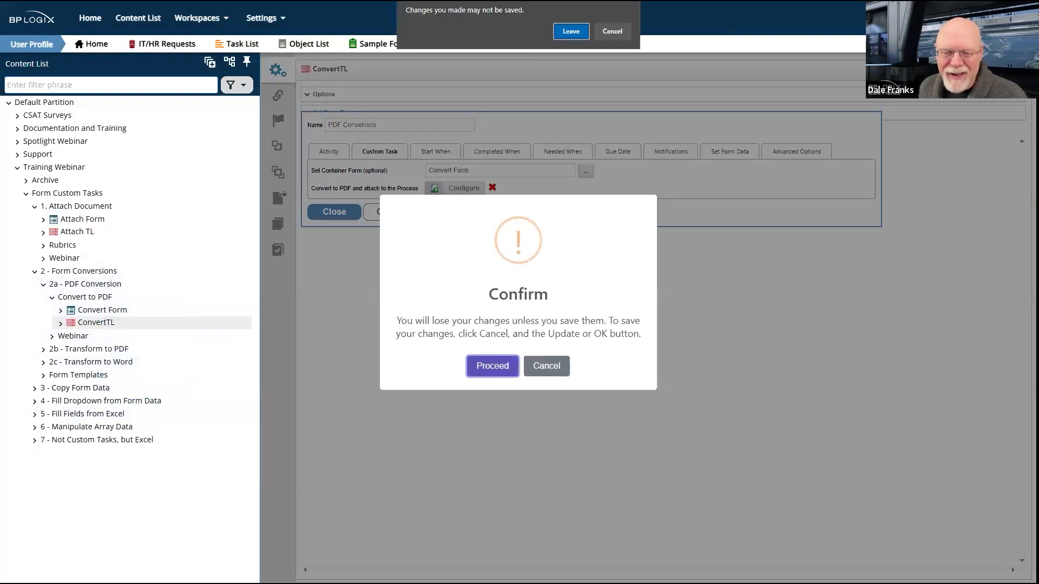
{"action": "left_click", "coordinate": [570, 31]}
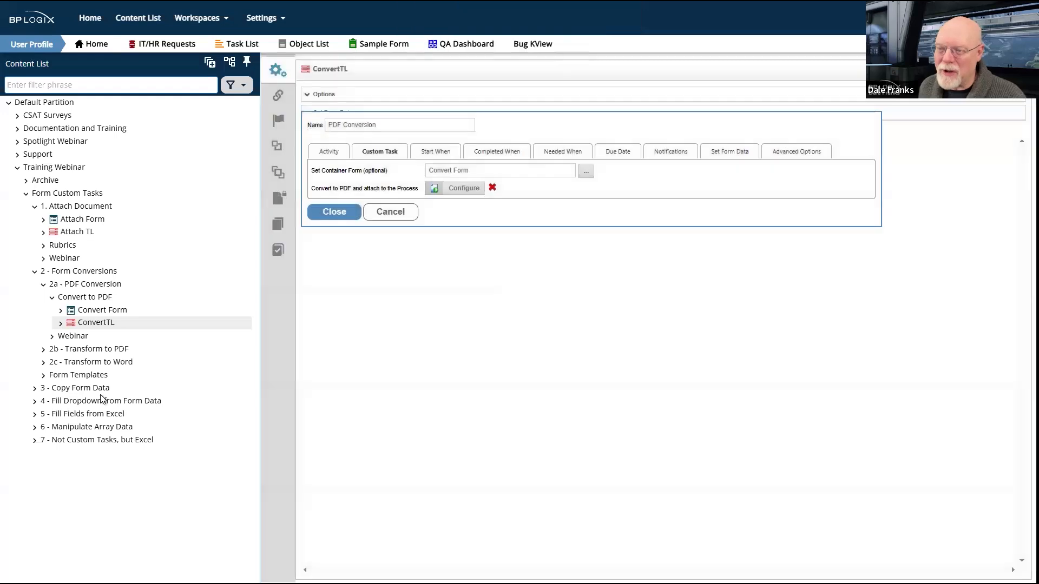
- Open the Transform to PDF folder inside 2b - Transform to PDF and select Original Form
{"action": "left_click", "coordinate": [74, 352]}
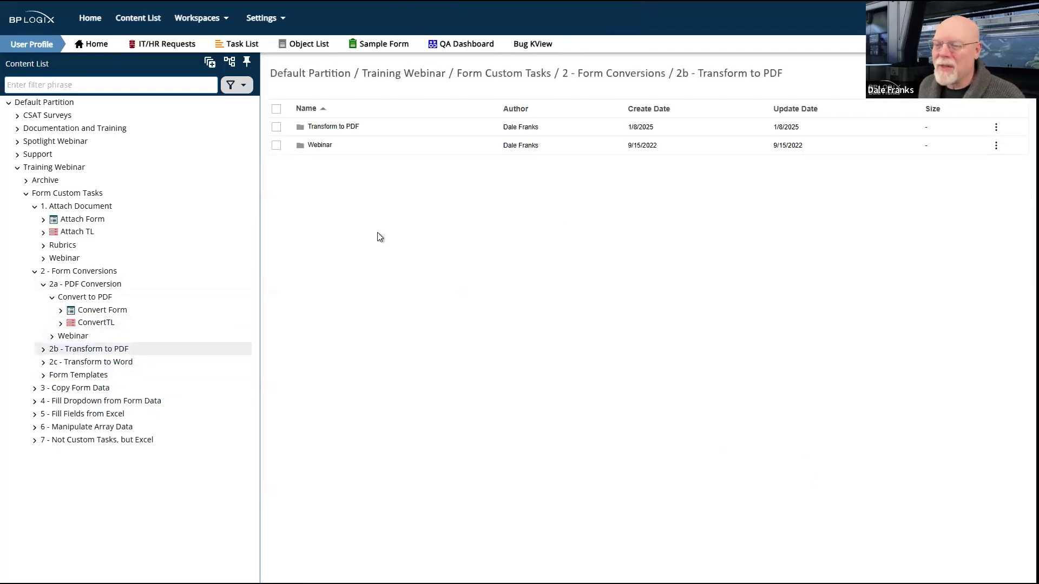
{"action": "left_click", "coordinate": [331, 126]}
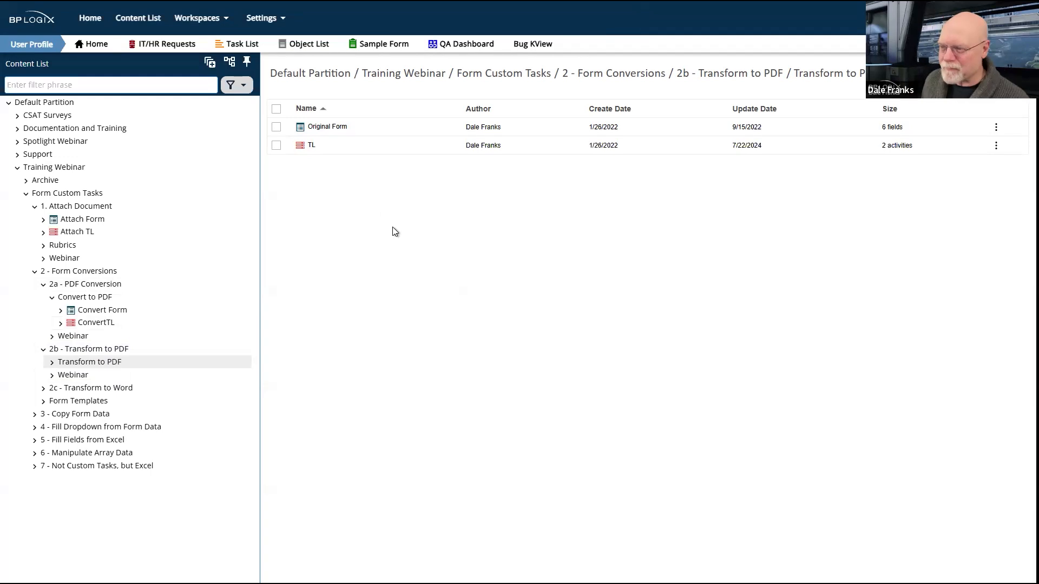
{"action": "left_click", "coordinate": [277, 129]}
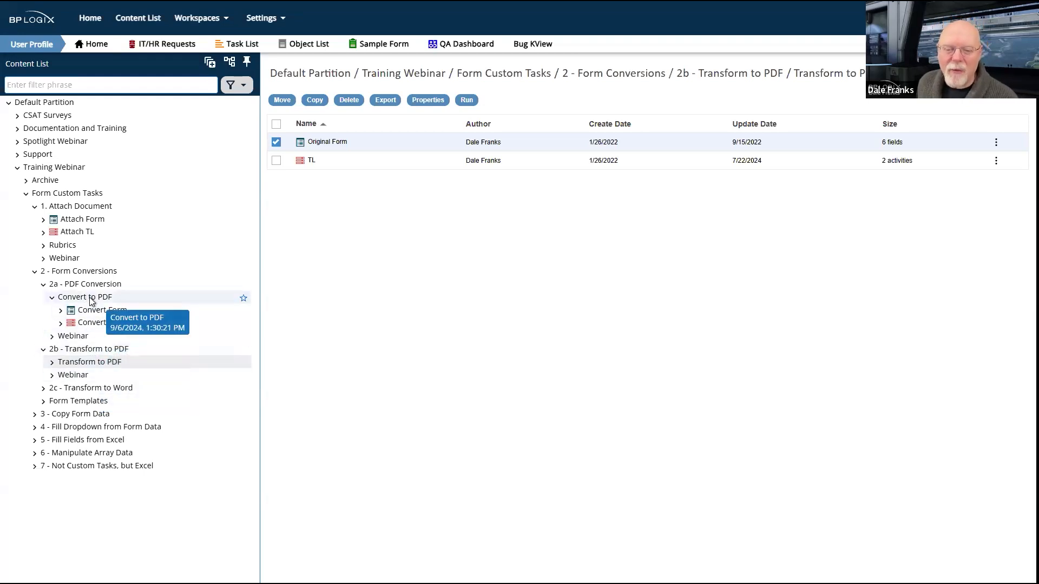
- Download a copy of Sample Form.pdf from the Form Templates folder under 2 - Form Conversions and open it
{"action": "left_click", "coordinate": [85, 271]}
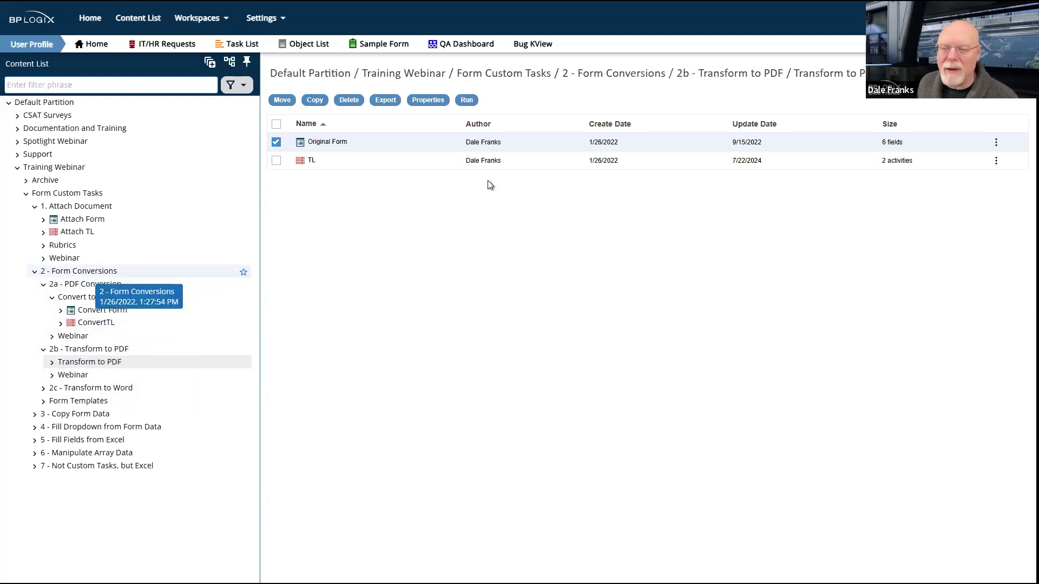
{"action": "left_click", "coordinate": [340, 182]}
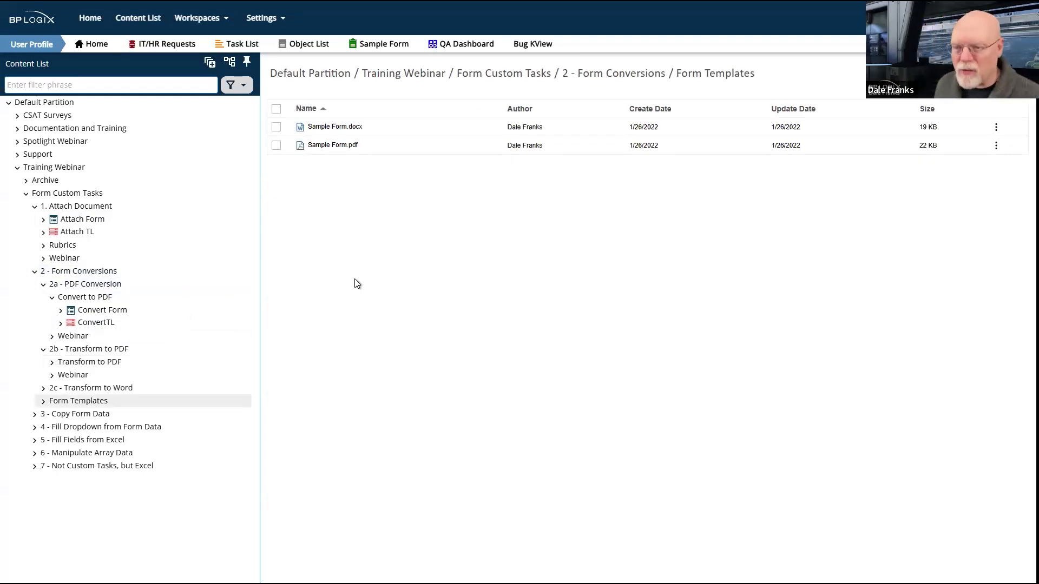
{"action": "left_click", "coordinate": [336, 149]}
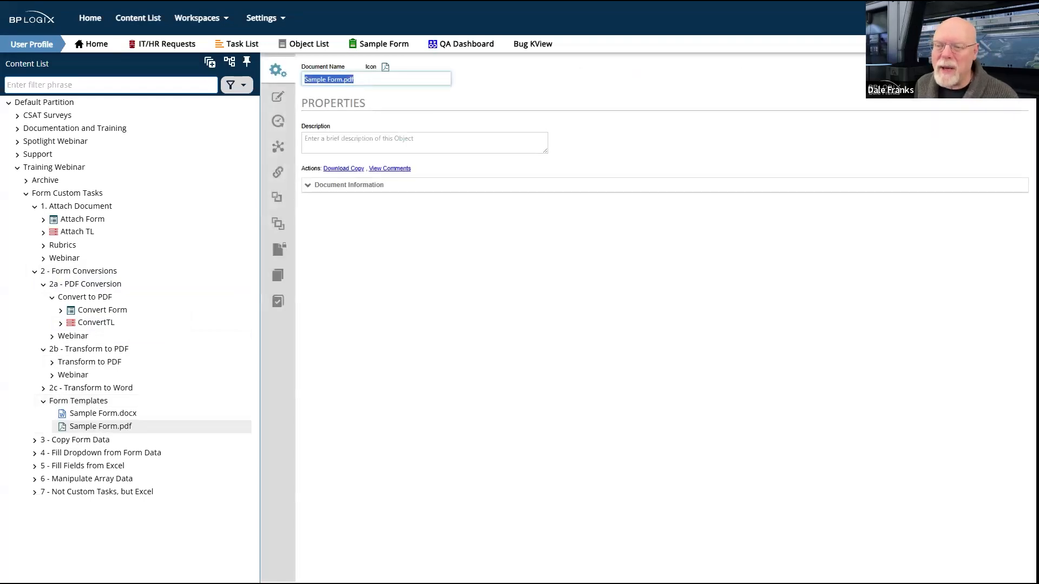
{"action": "left_click", "coordinate": [279, 98]}
{"action": "left_click", "coordinate": [282, 70]}
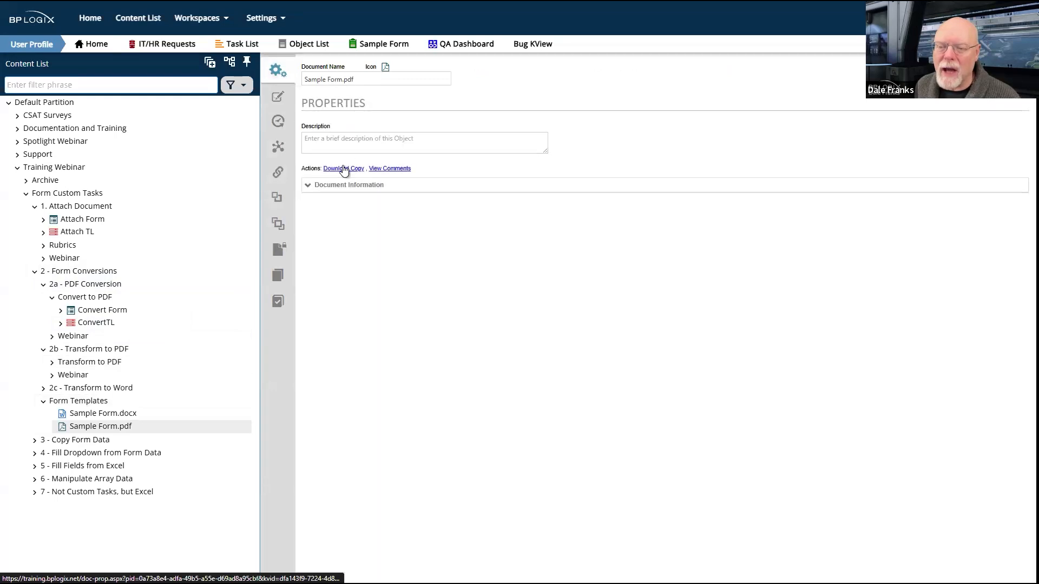
{"action": "left_click", "coordinate": [344, 168]}
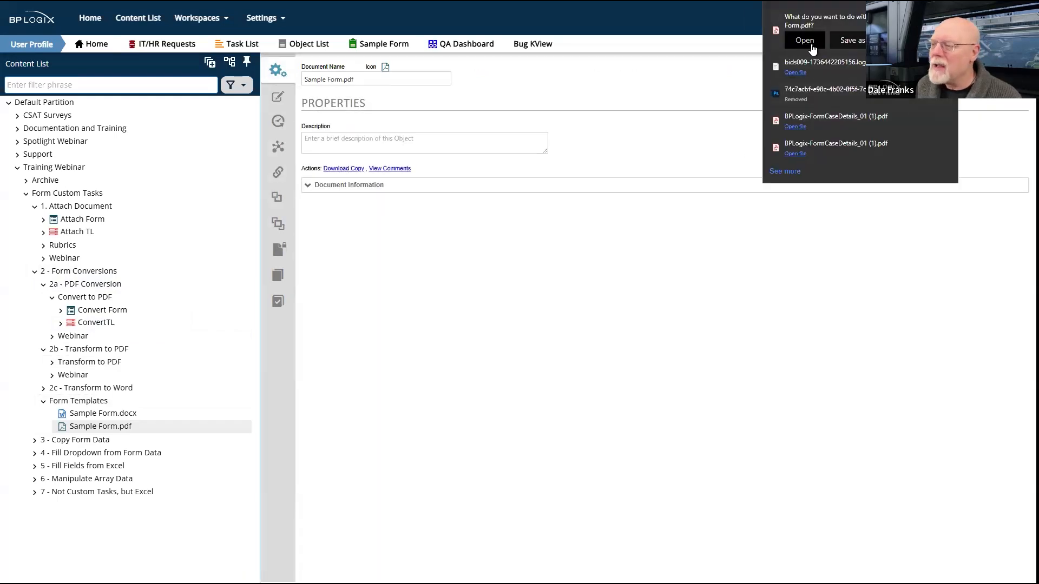
{"action": "left_click", "coordinate": [811, 47]}
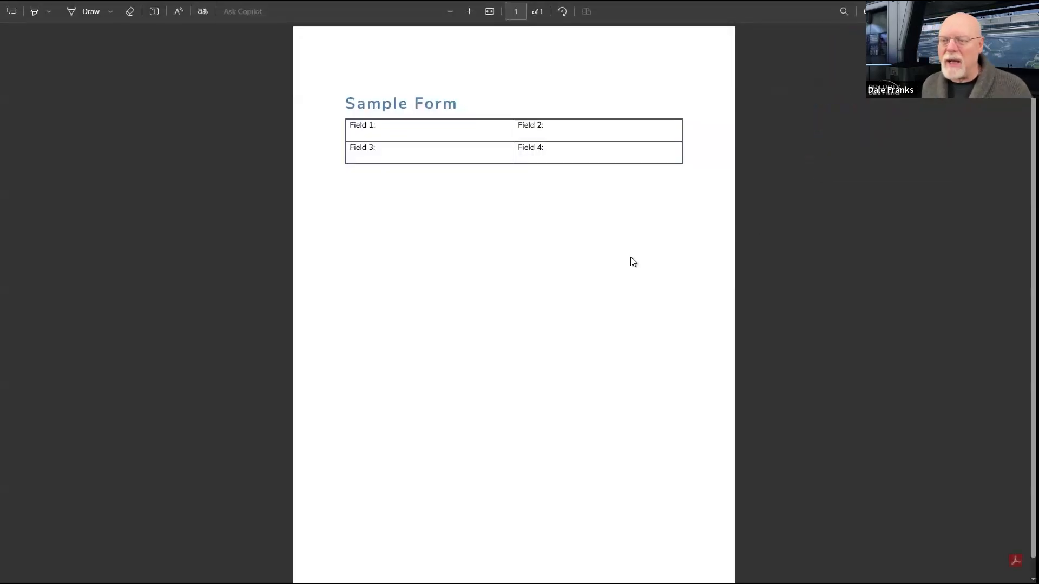
- Go through the fillable fields Field 1 to Field 4 of the sample PDF form, and close the PDF
{"action": "left_click", "coordinate": [446, 134]}
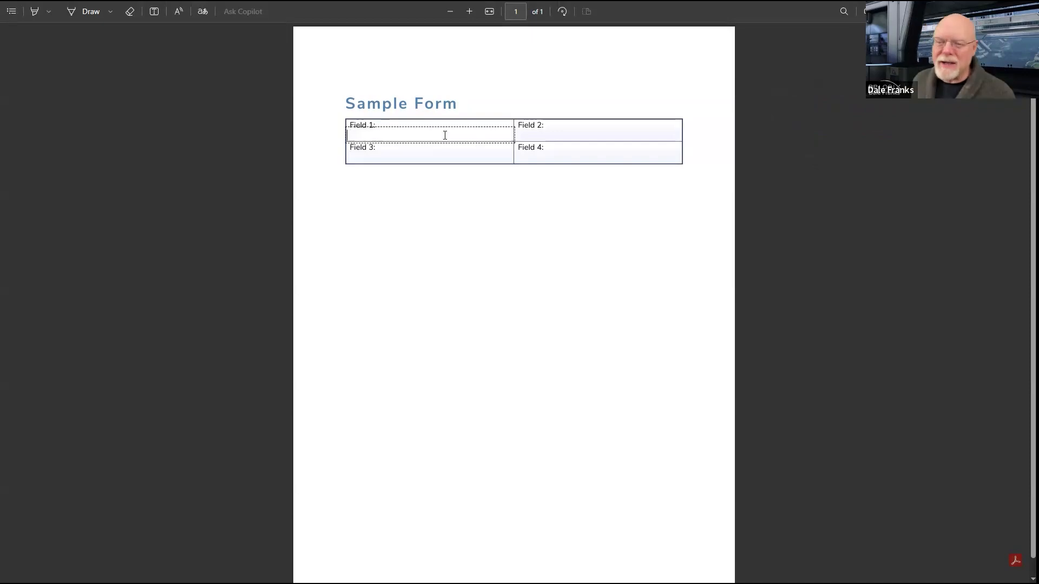
{"action": "key", "text": "Tab"}
{"action": "key", "text": "Tab"}
{"action": "key", "text": "Tab"}
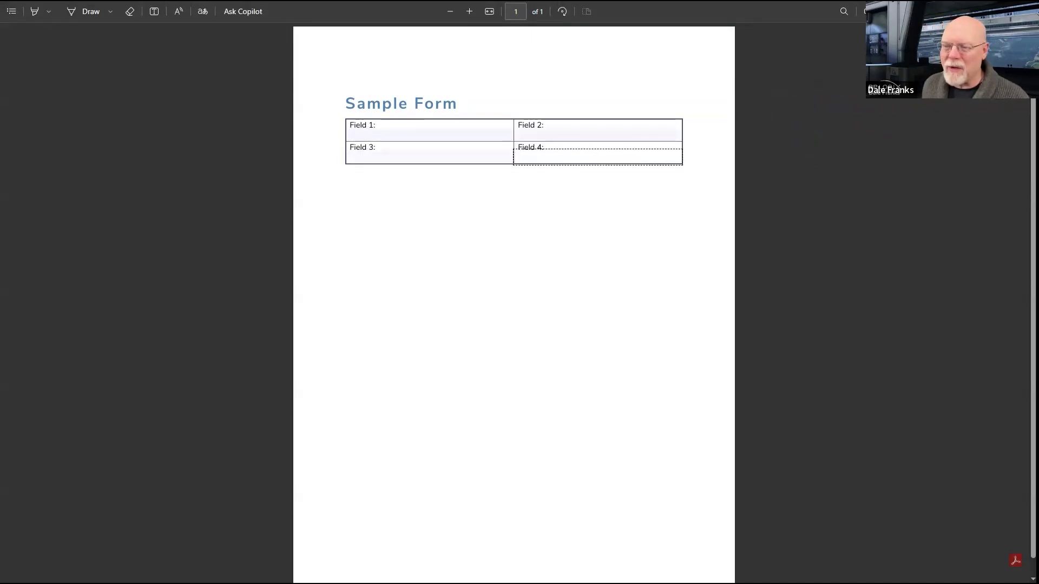
{"action": "left_click_drag", "start_coordinate": [414, 103], "coordinate": [577, 258]}
{"action": "left_click", "coordinate": [577, 258]}
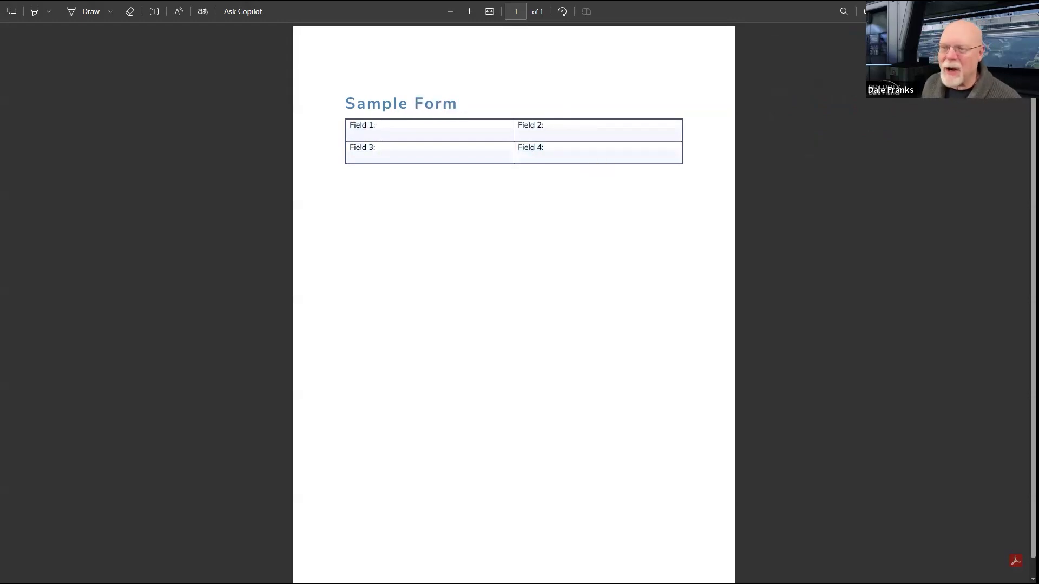
{"action": "key", "text": "ctrl+w"}
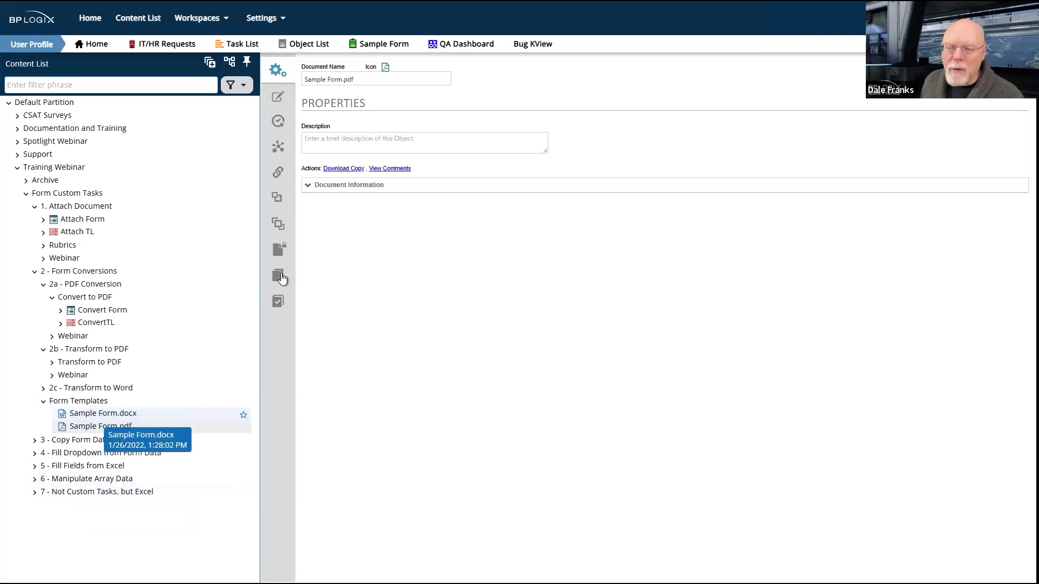
- Download and open Sample Form.docx, and examine the merge-field placeholders in its table and letter text
{"action": "left_click", "coordinate": [103, 413]}
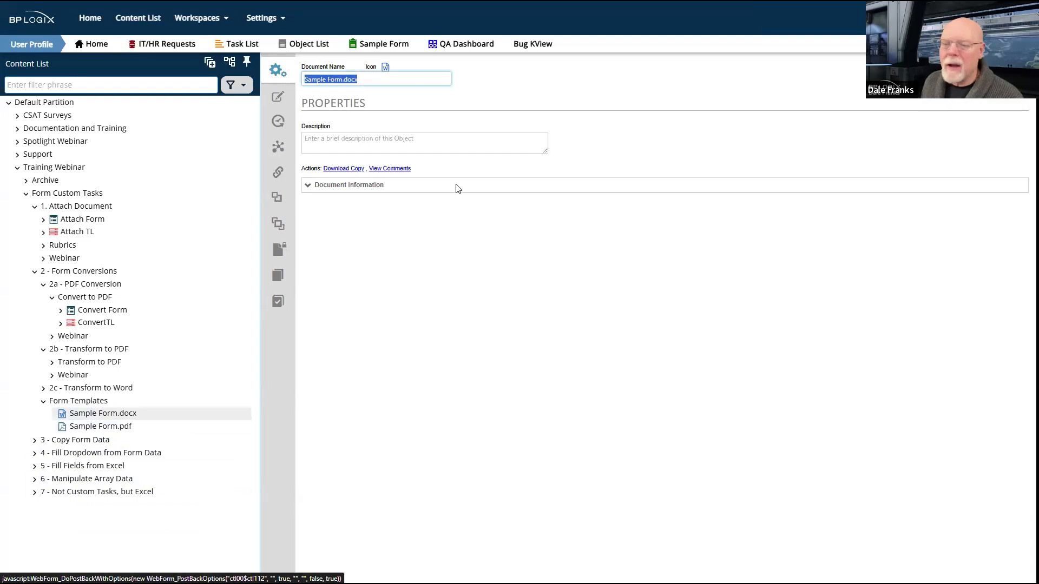
{"action": "left_click", "coordinate": [344, 168]}
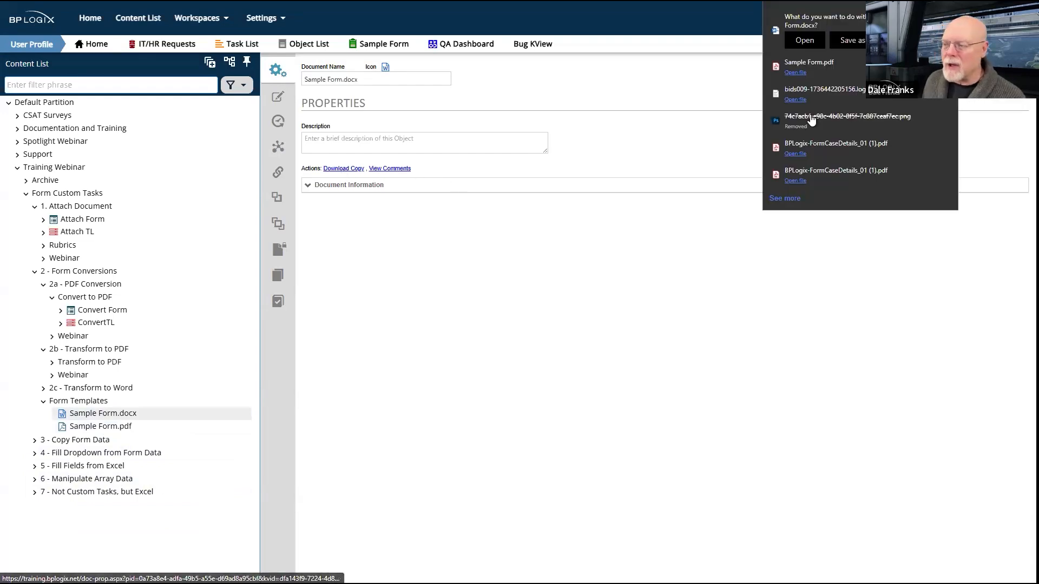
{"action": "left_click", "coordinate": [805, 40]}
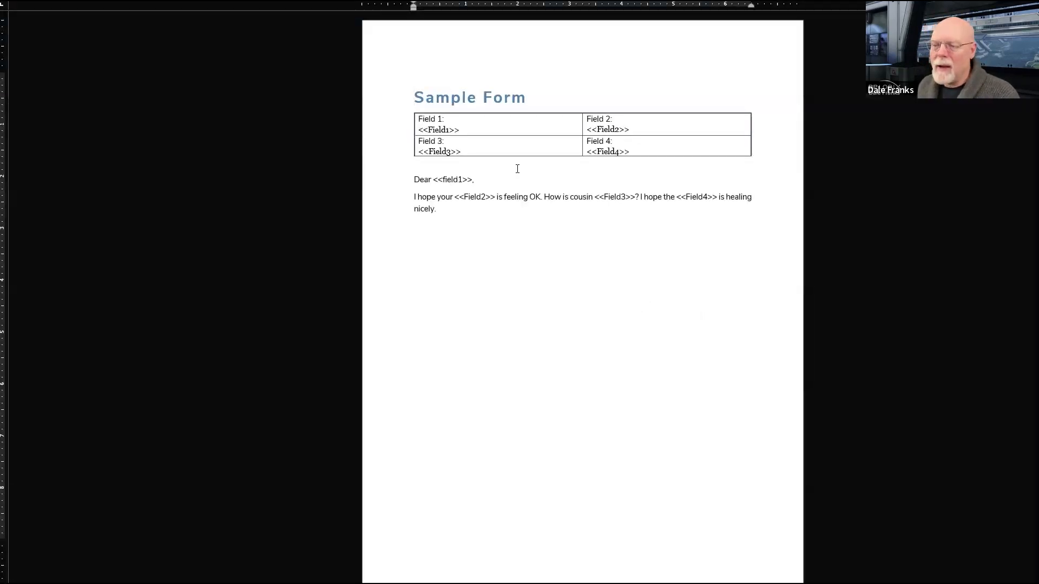
{"action": "left_click_drag", "start_coordinate": [440, 212], "coordinate": [407, 168]}
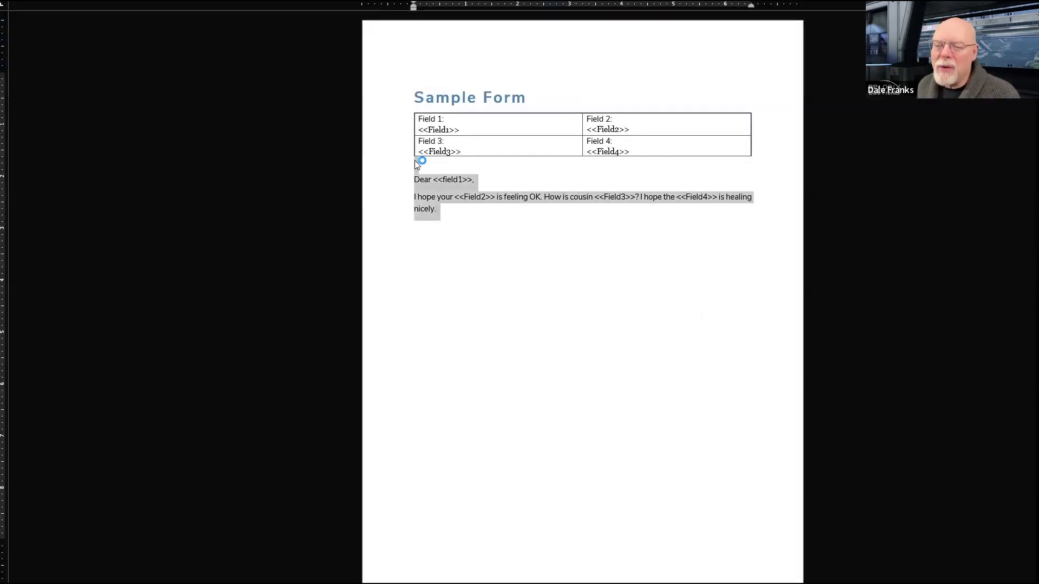
{"action": "left_click", "coordinate": [523, 106]}
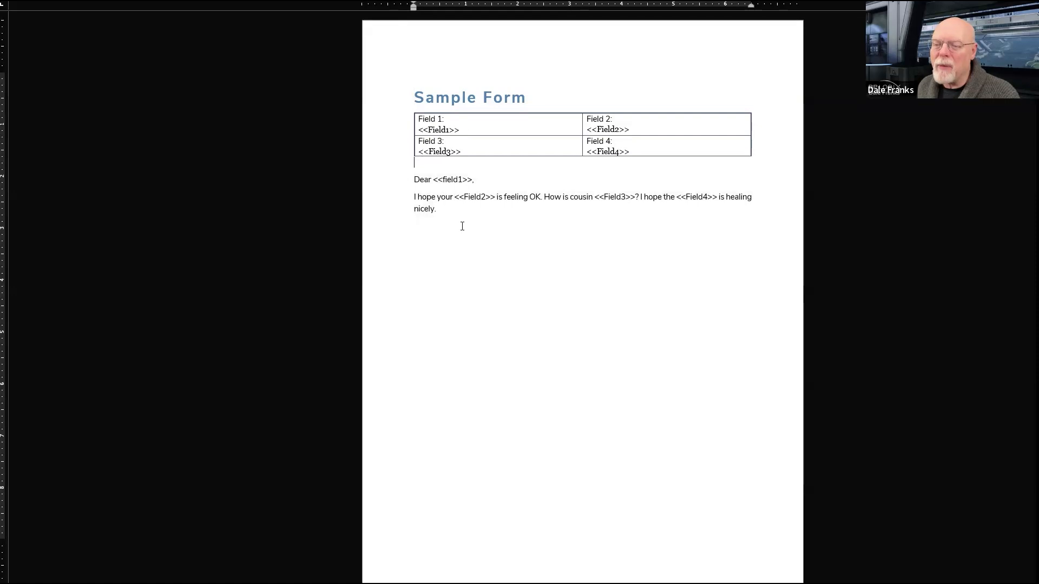
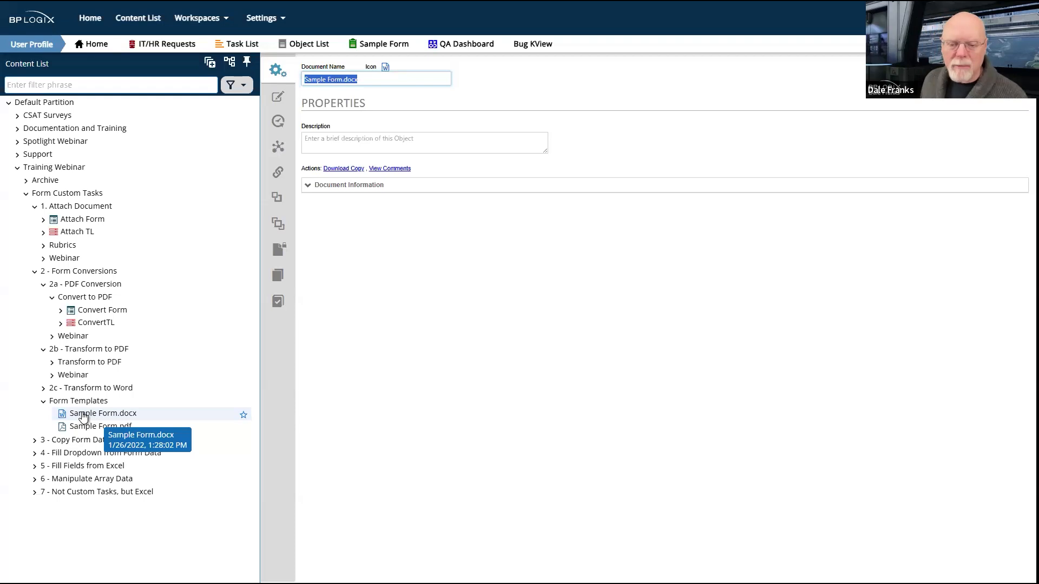
- Run Original Form from the Transform to PDF folder
{"action": "left_click", "coordinate": [50, 364]}
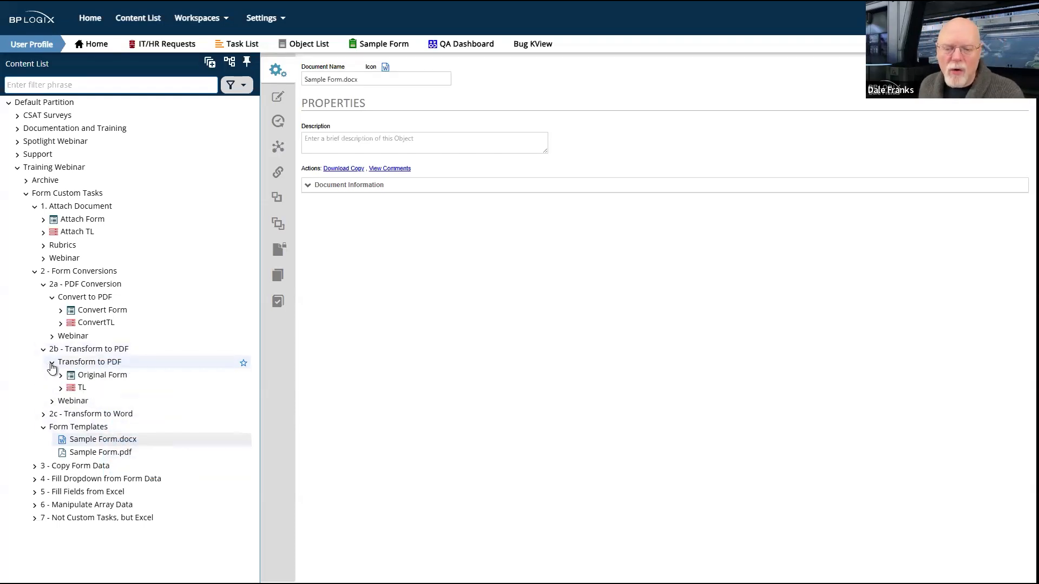
{"action": "left_click", "coordinate": [93, 367]}
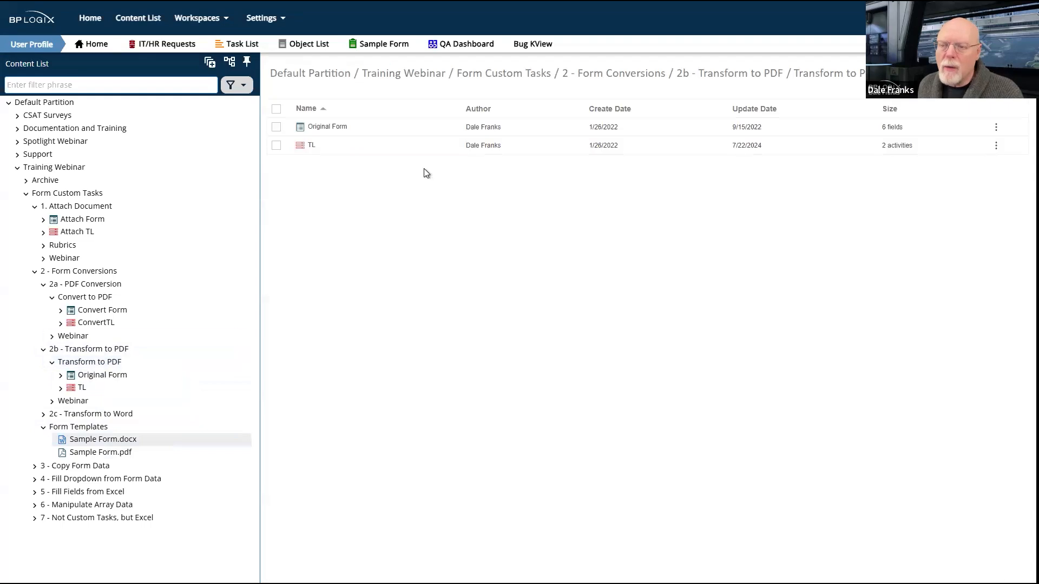
{"action": "left_click", "coordinate": [276, 128]}
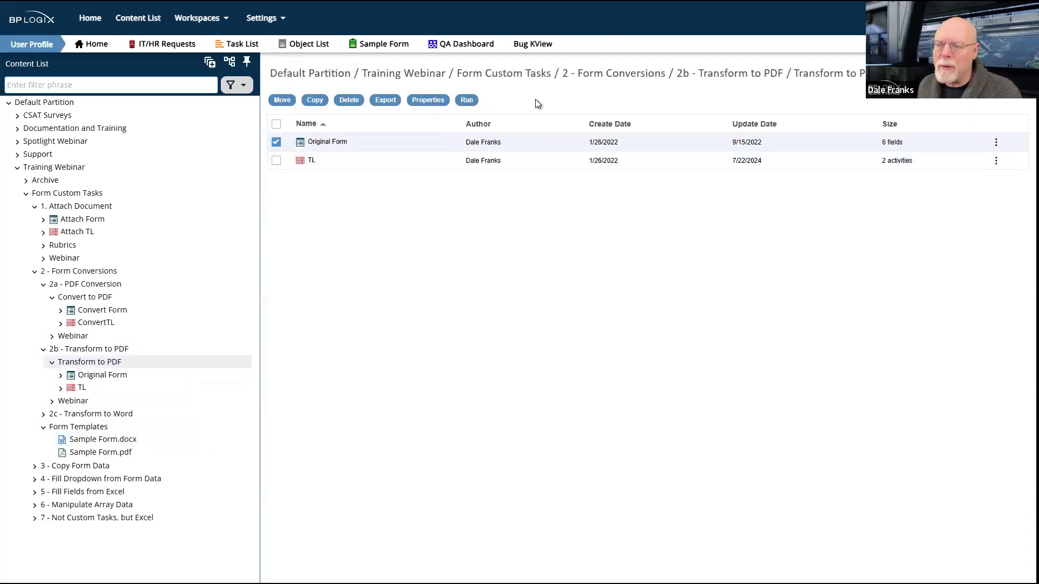
{"action": "left_click", "coordinate": [462, 104]}
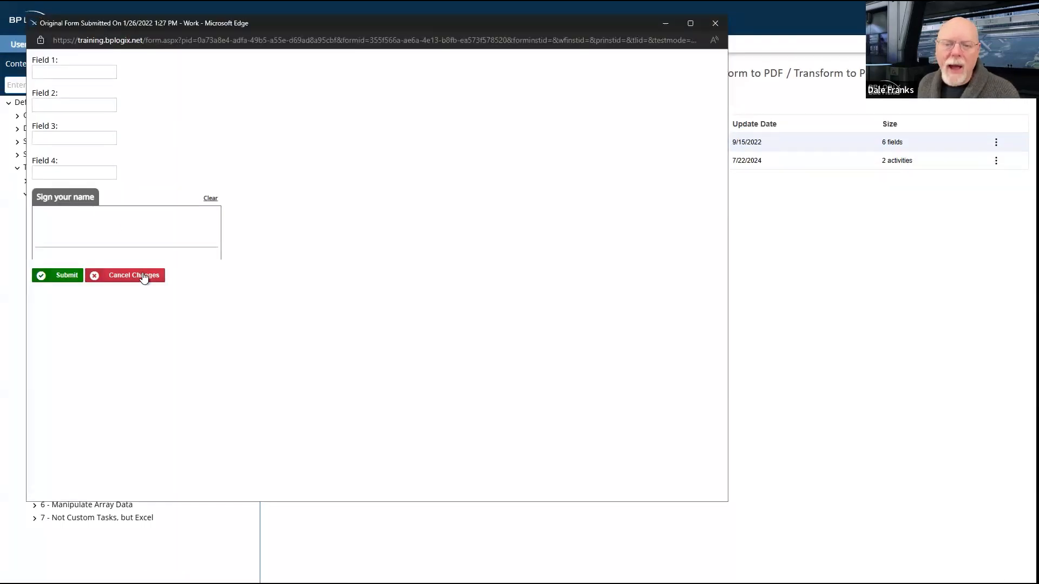
- Fill Field 1 to Field 4 with aaa, zzxz, ddd and www, draw a signature, and submit the form
{"action": "left_click", "coordinate": [78, 72]}
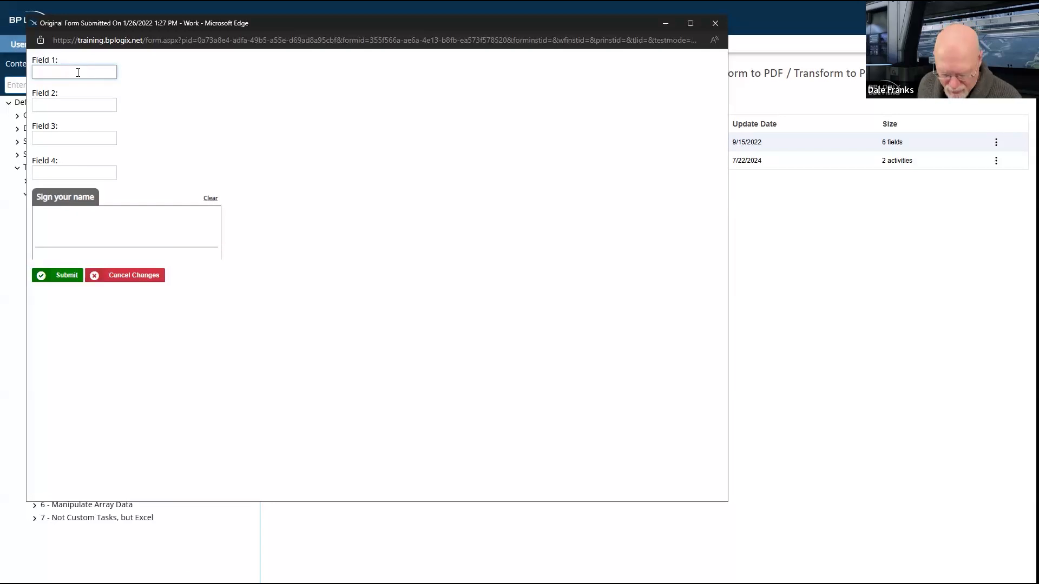
{"action": "type", "text": "aaa"}
{"action": "key", "text": "Tab"}
{"action": "type", "text": "zzxz"}
{"action": "key", "text": "Tab"}
{"action": "type", "text": "ddd"}
{"action": "key", "text": "Tab"}
{"action": "type", "text": "www"}
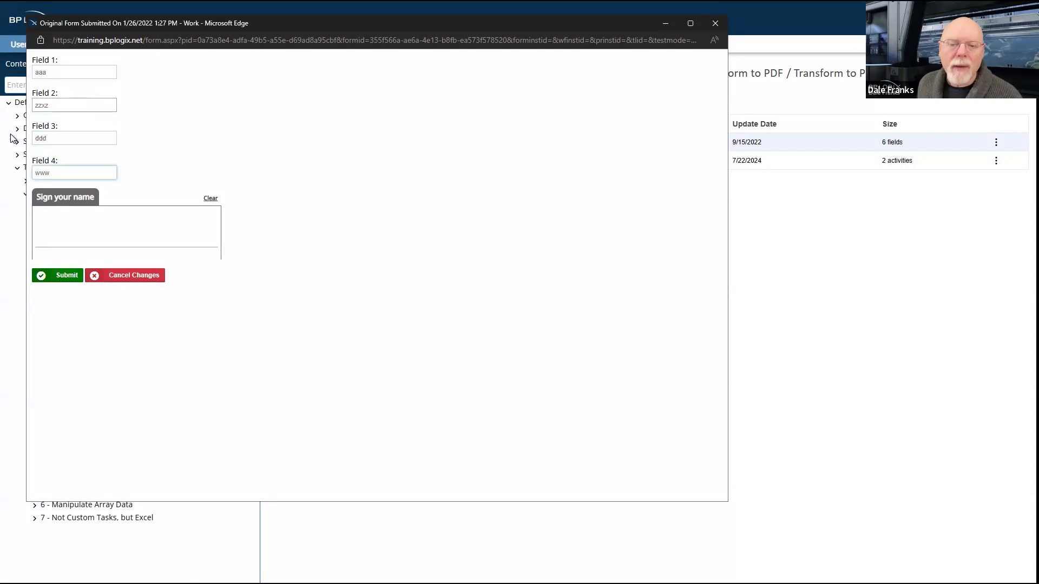
{"action": "mouse_move", "coordinate": [139, 222]}
{"action": "left_mouse_down"}
{"action": "mouse_move", "coordinate": [67, 246]}
{"action": "mouse_move", "coordinate": [204, 227]}
{"action": "left_mouse_up"}
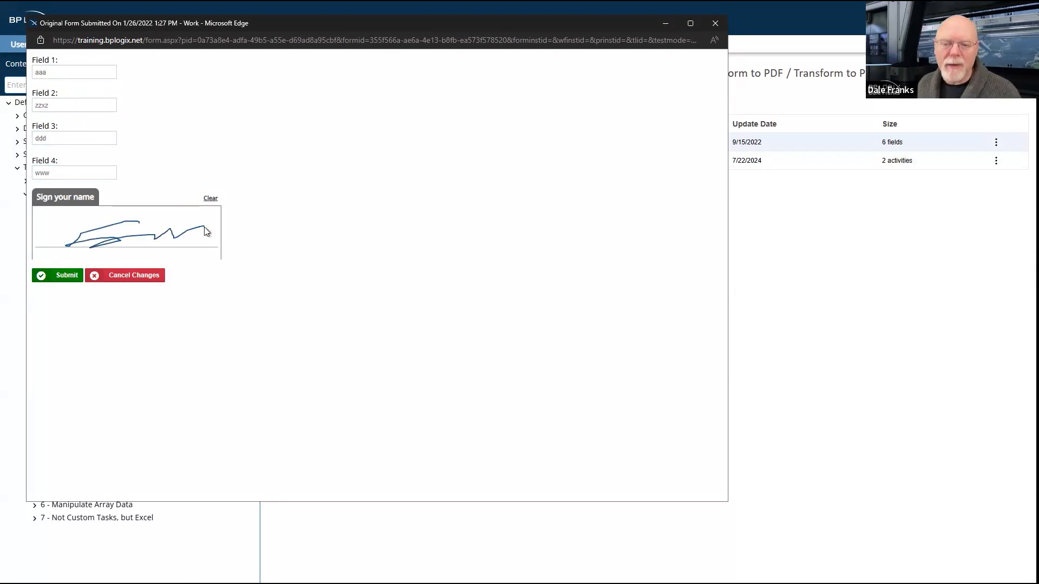
{"action": "left_click", "coordinate": [56, 279]}
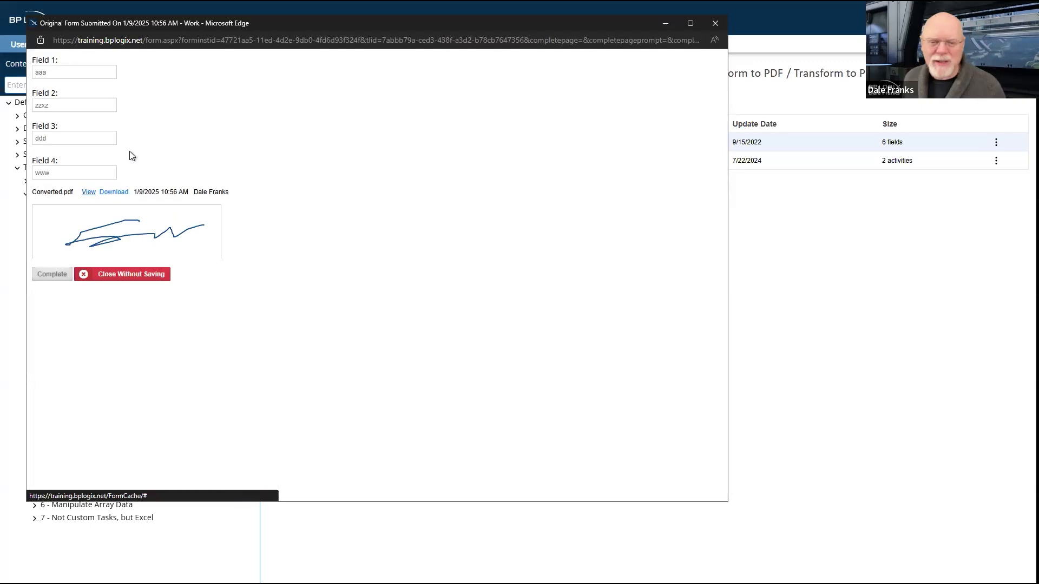
- View the attached Converted.pdf in a wider window beside the form to compare the values, and close both windows
{"action": "left_click", "coordinate": [89, 193]}
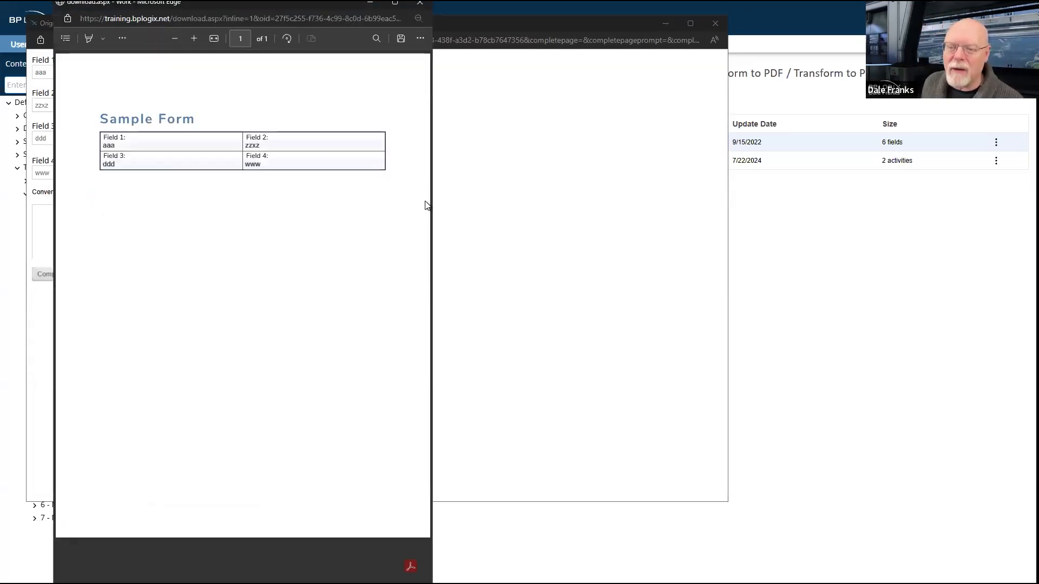
{"action": "left_click_drag", "start_coordinate": [432, 212], "coordinate": [695, 213]}
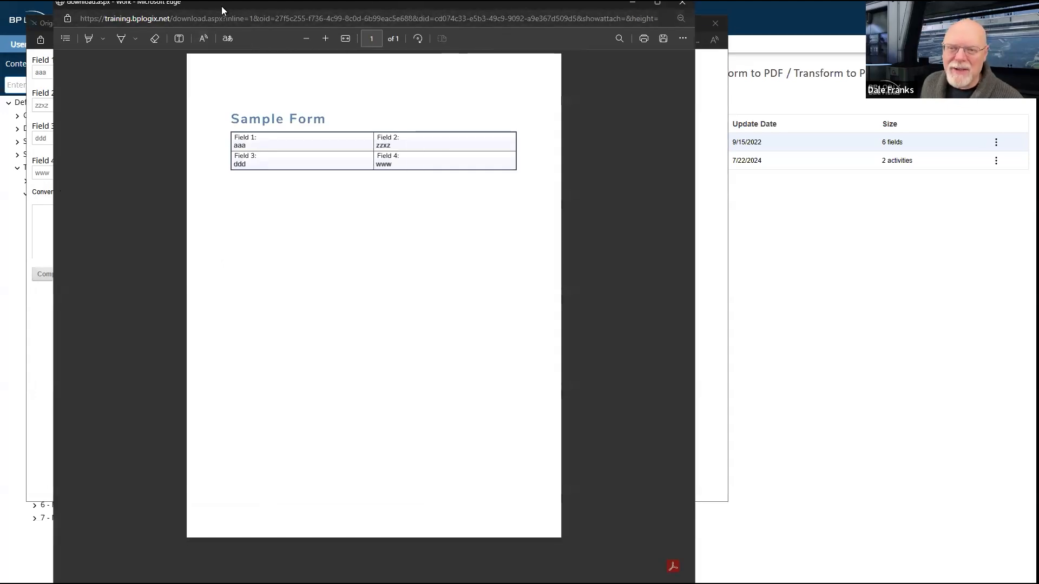
{"action": "left_click_drag", "start_coordinate": [225, 5], "coordinate": [401, 13]}
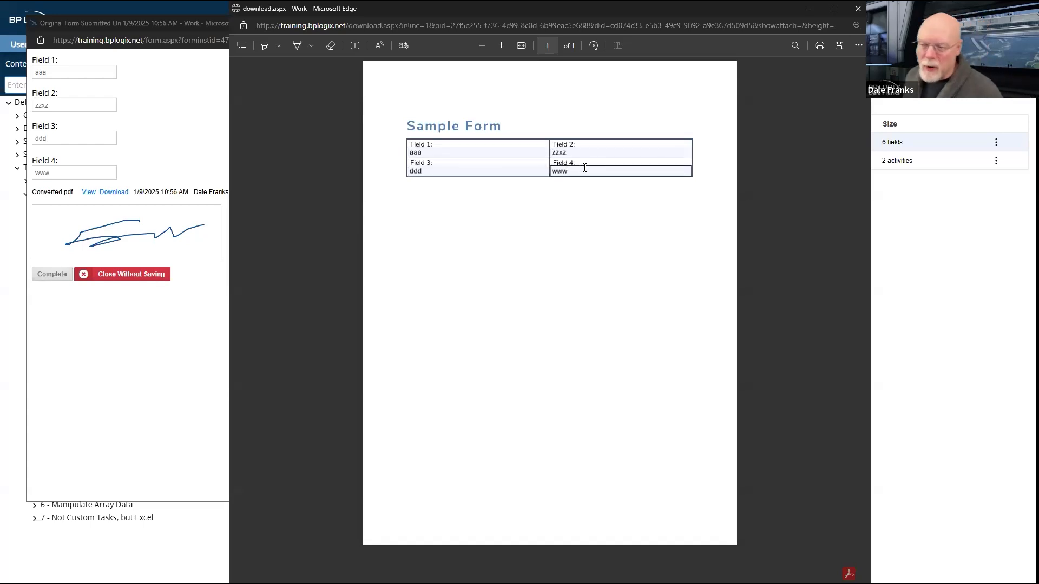
{"action": "left_click", "coordinate": [861, 9]}
{"action": "left_click", "coordinate": [710, 24]}
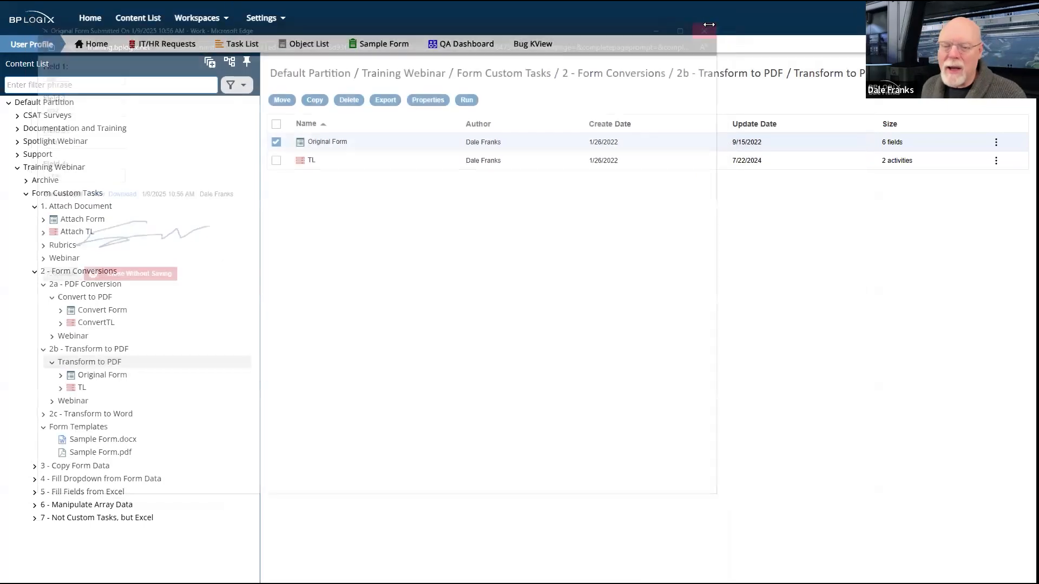
- Run Original Form from the Transform to Word folder under 2c - Transform to Word
{"action": "left_click", "coordinate": [98, 419]}
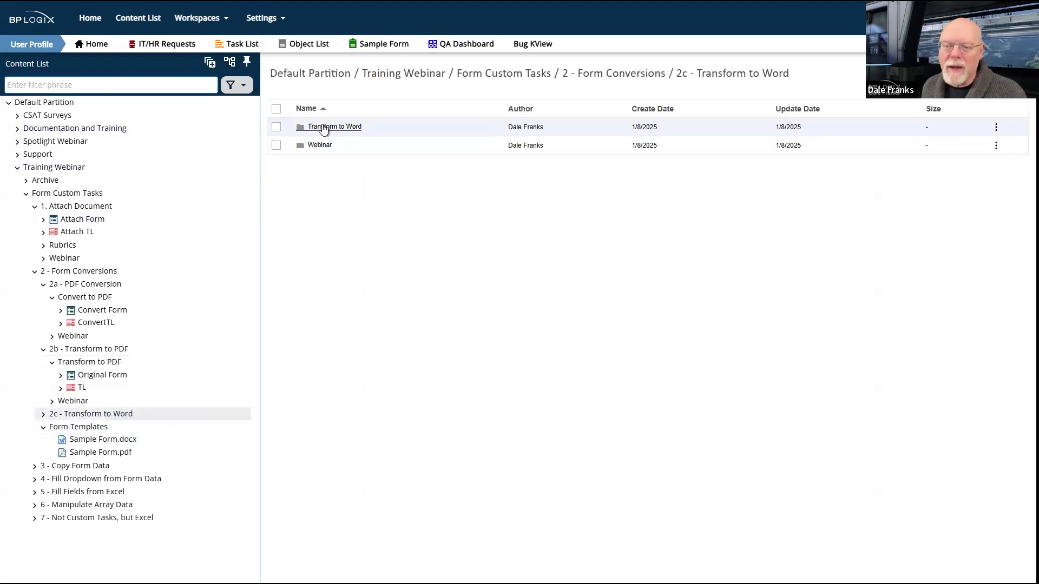
{"action": "left_click", "coordinate": [323, 127]}
{"action": "left_click", "coordinate": [277, 127]}
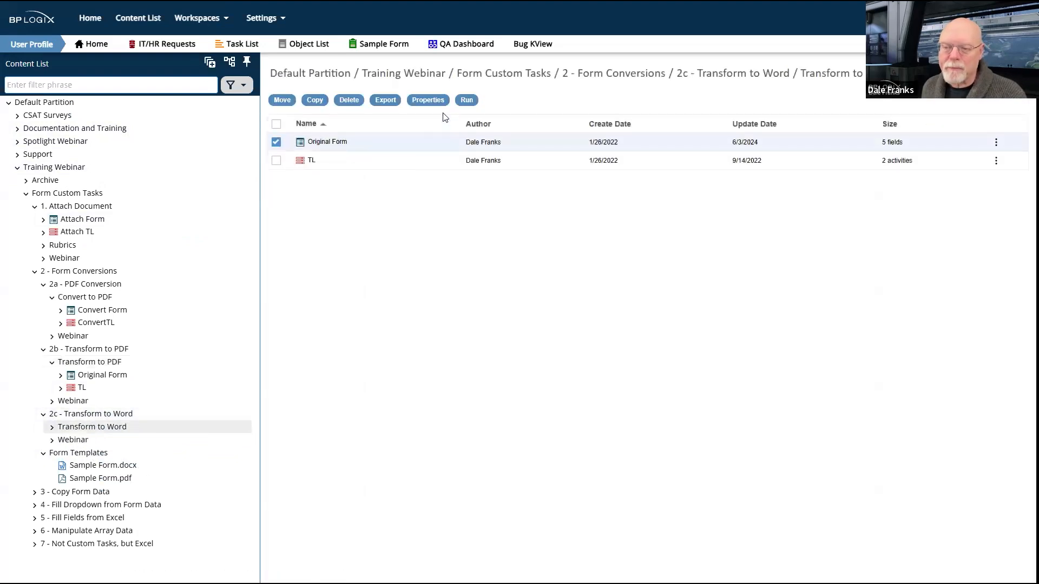
{"action": "left_click", "coordinate": [468, 101]}
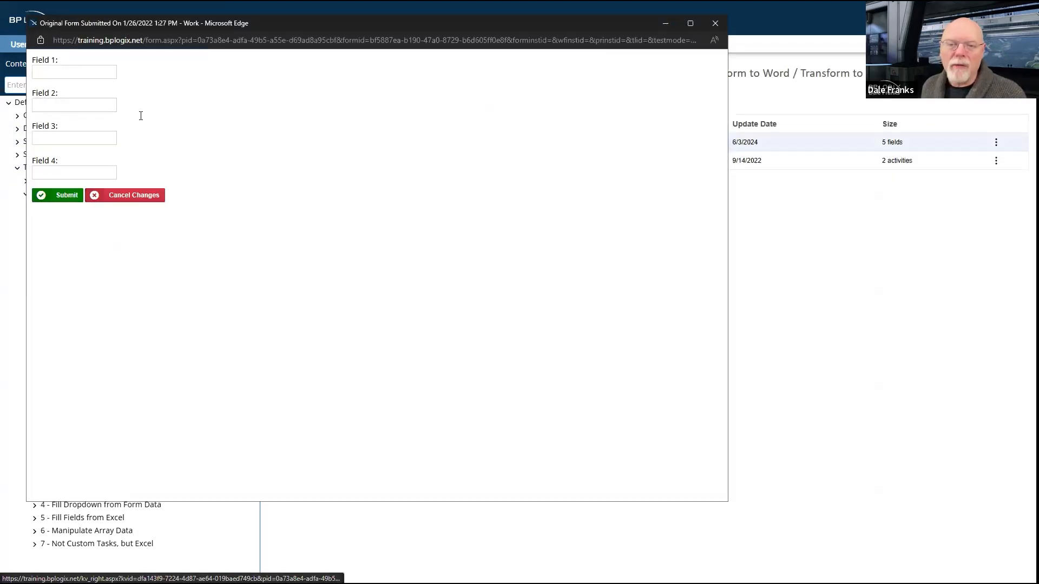
- Fill Field 1 to Field 4 with qqq, www, eee and rrr, and submit the form
{"action": "left_click", "coordinate": [105, 78]}
{"action": "type", "text": "qqq"}
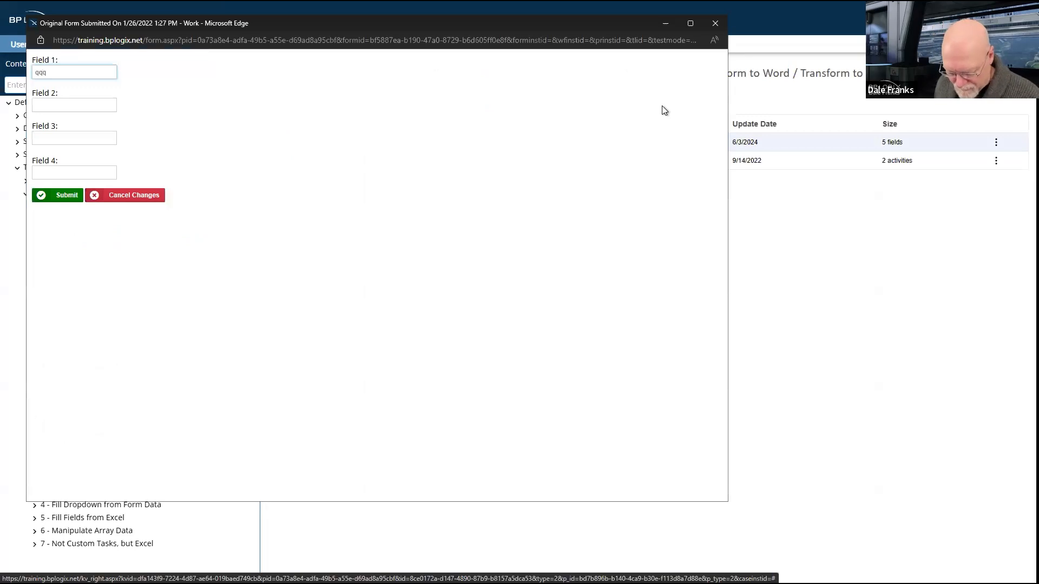
{"action": "key", "text": "Tab"}
{"action": "type", "text": "www"}
{"action": "key", "text": "Tab"}
{"action": "type", "text": "eee"}
{"action": "key", "text": "Tab"}
{"action": "type", "text": "rr"}
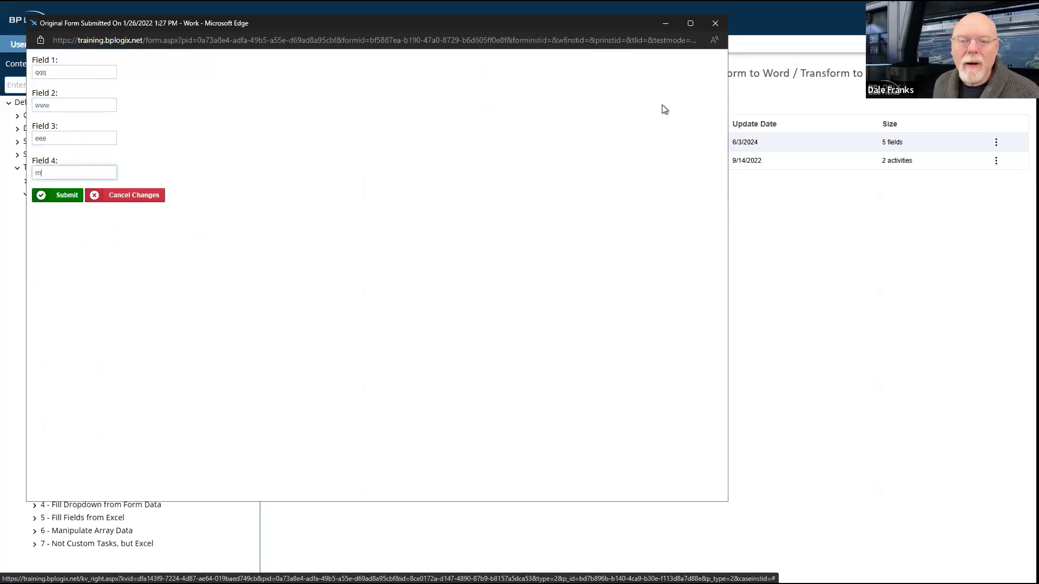
{"action": "left_click", "coordinate": [66, 195]}
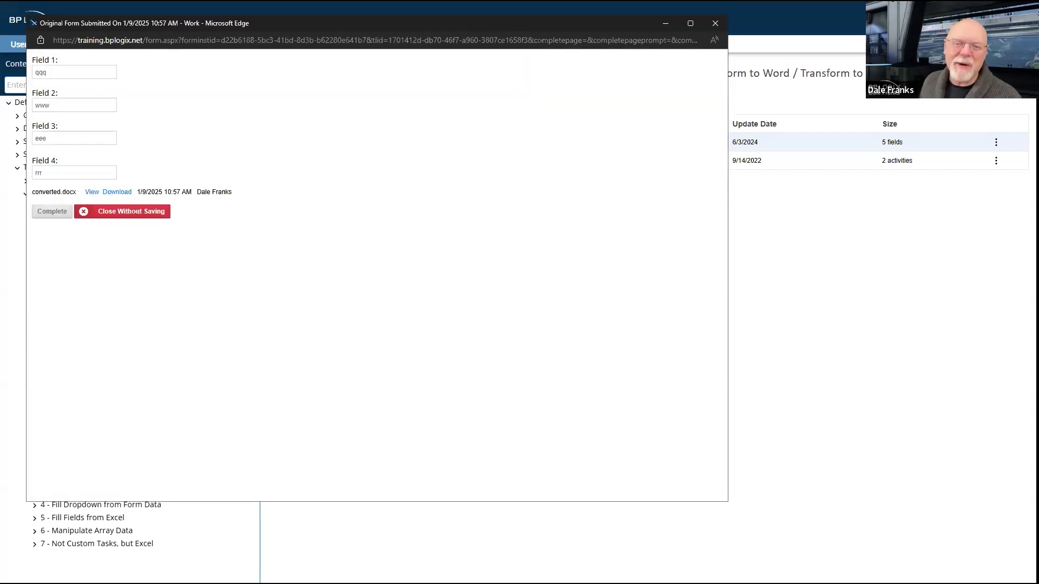
- Download and open the attached converted.docx, and examine the merged values in its table and letter text
{"action": "left_click", "coordinate": [92, 193]}
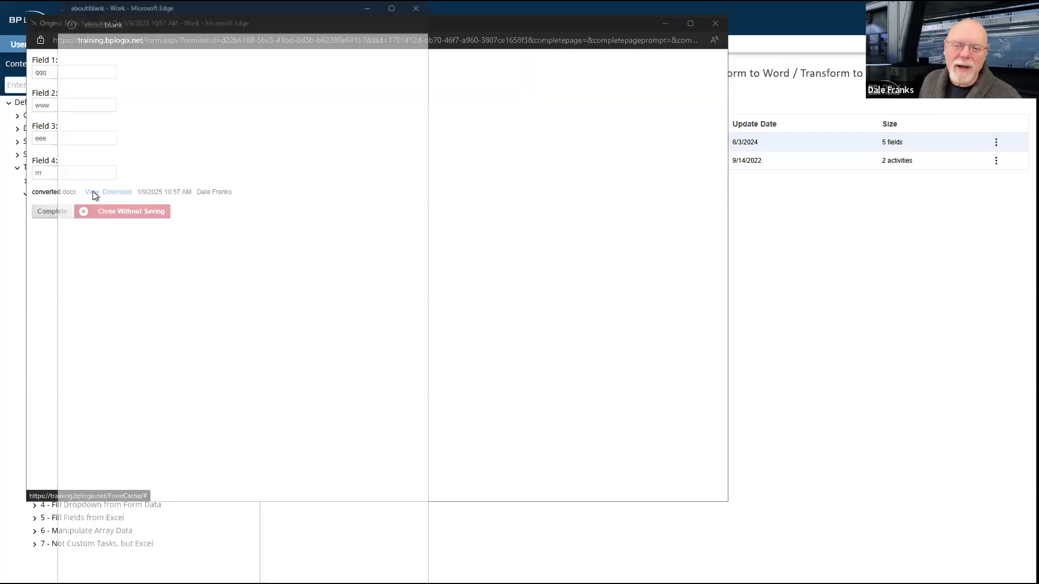
{"action": "left_click", "coordinate": [260, 65]}
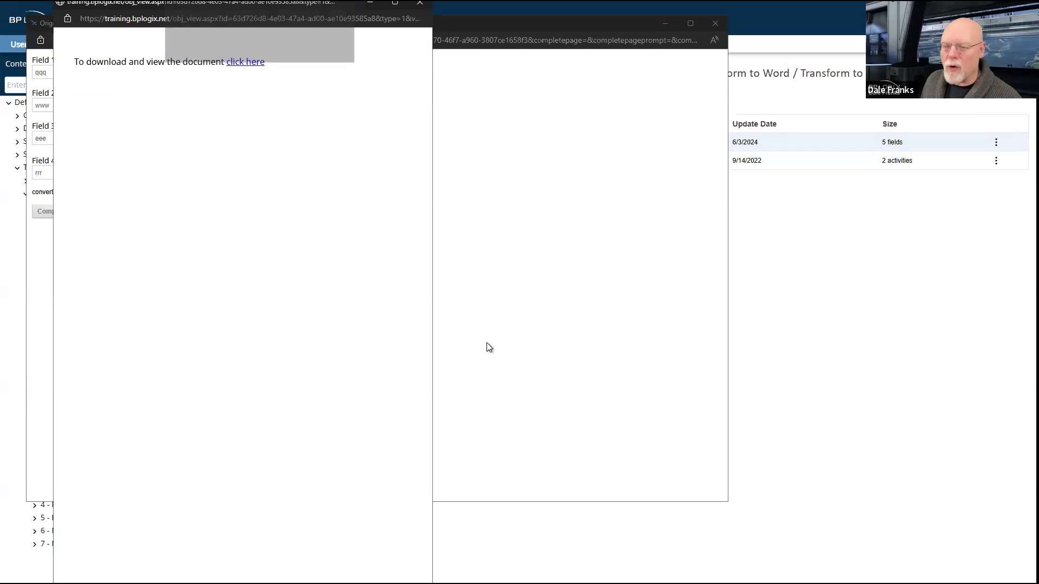
{"action": "left_click", "coordinate": [205, 61]}
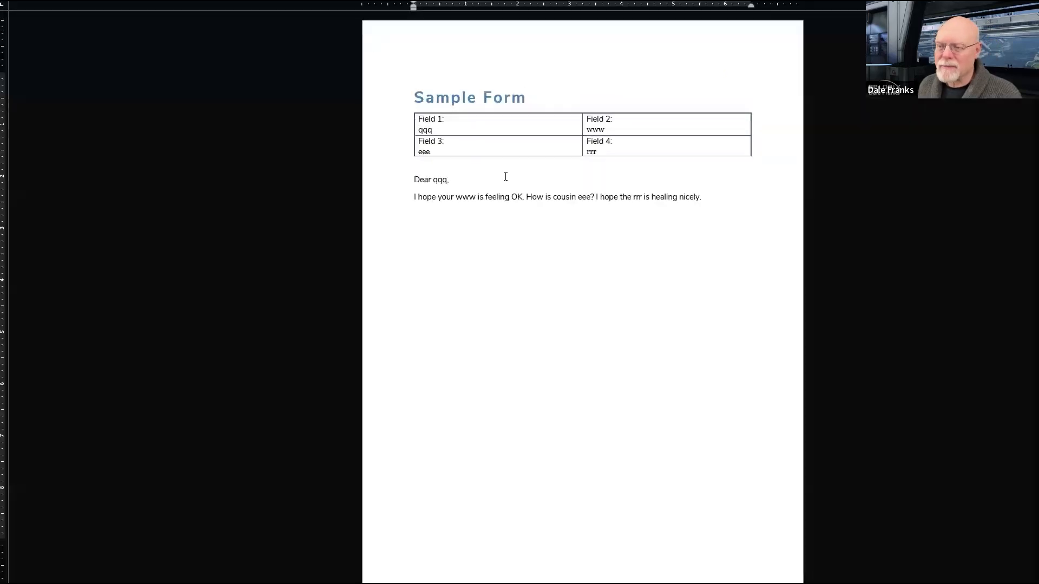
{"action": "left_click", "coordinate": [428, 130]}
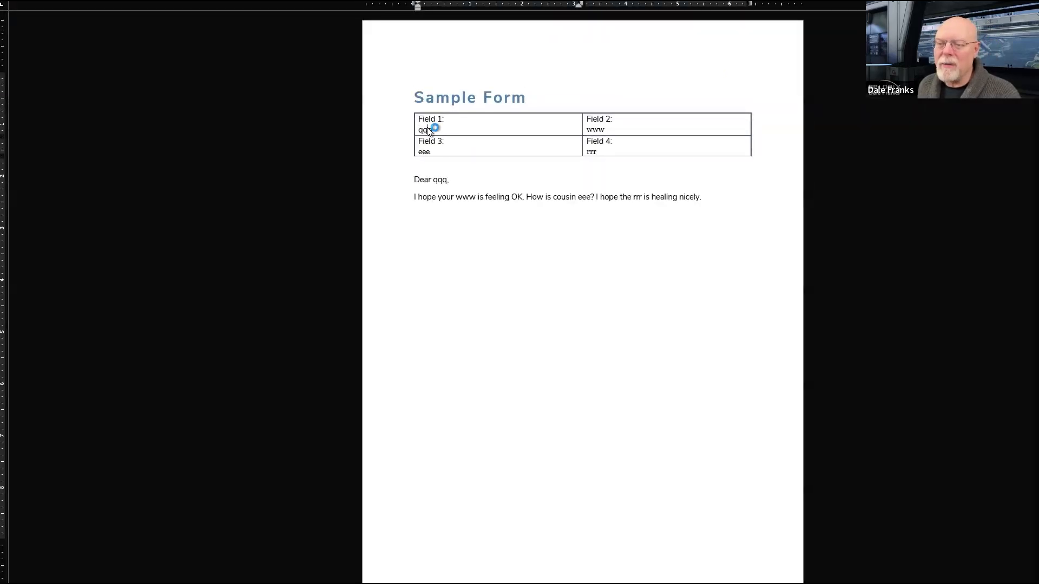
{"action": "left_click", "coordinate": [597, 128]}
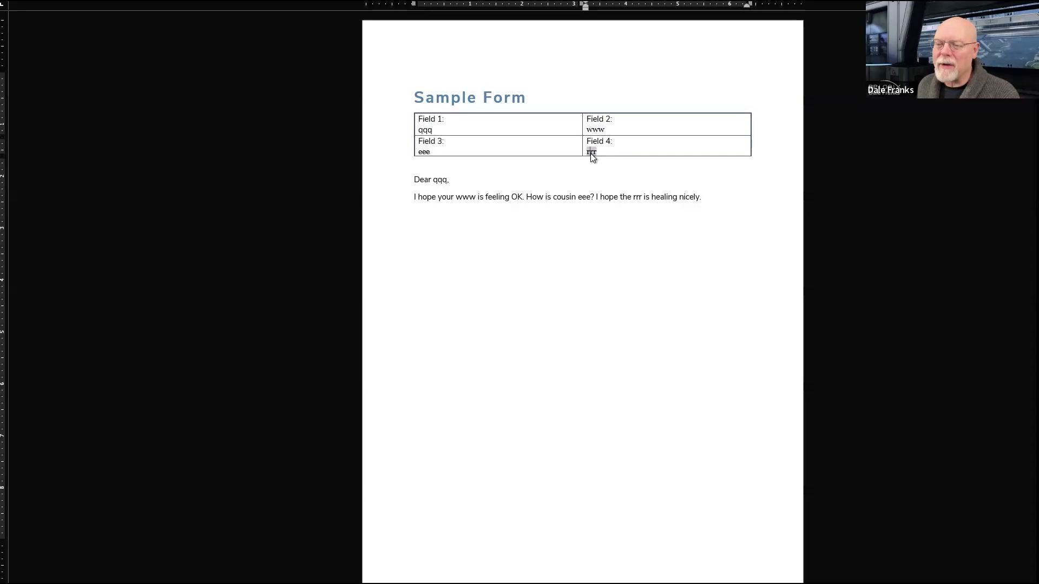
{"action": "left_click", "coordinate": [424, 151]}
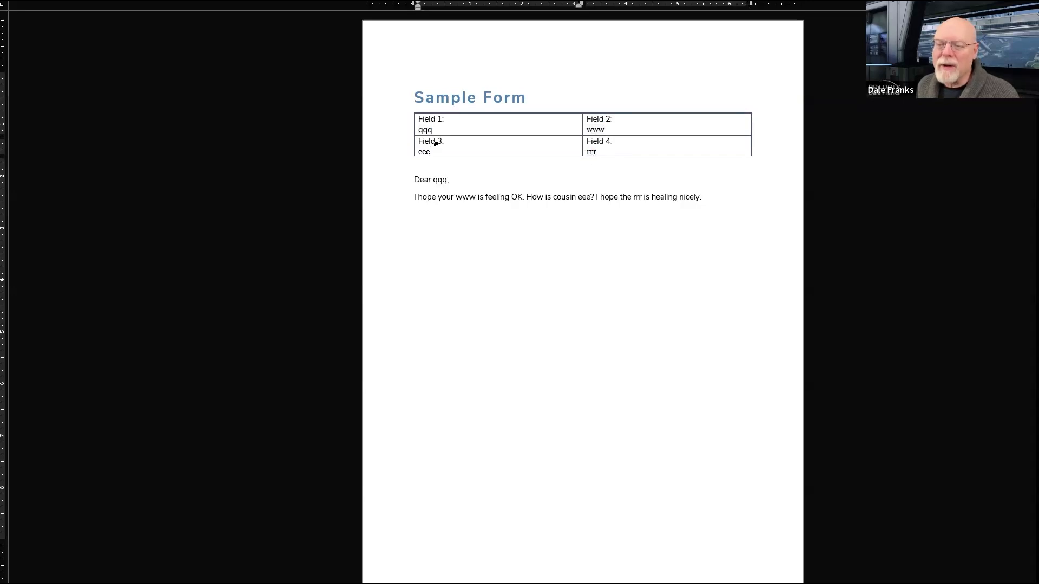
{"action": "left_click", "coordinate": [425, 128]}
{"action": "left_click", "coordinate": [610, 129]}
{"action": "left_click", "coordinate": [432, 130]}
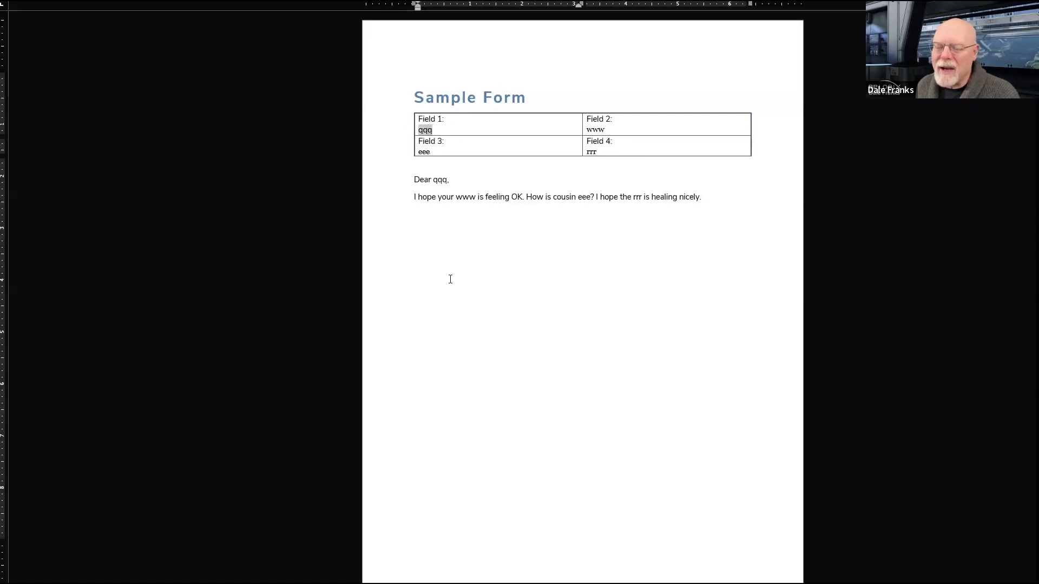
{"action": "left_click_drag", "start_coordinate": [414, 179], "coordinate": [754, 212]}
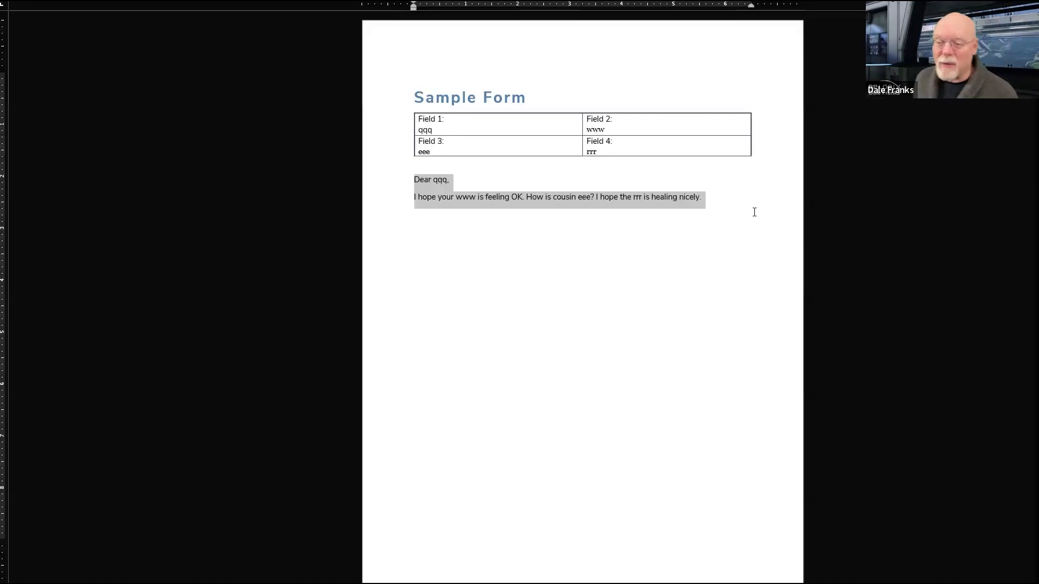
{"action": "left_click", "coordinate": [649, 150]}
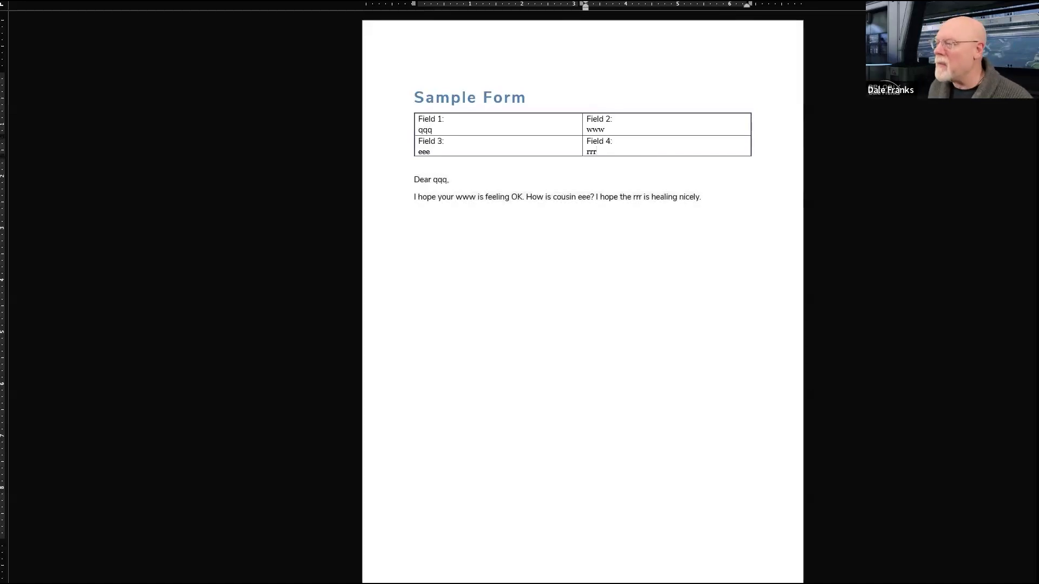
- Close the Word document, the downloads list, the document viewer and the submitted form
{"action": "key", "text": "alt+F4"}
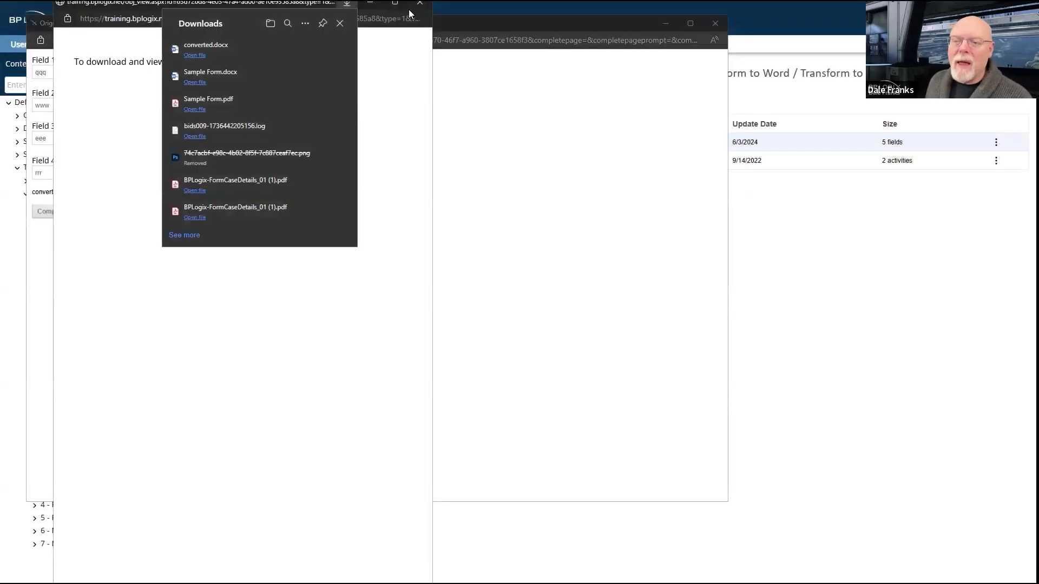
{"action": "left_click", "coordinate": [341, 24]}
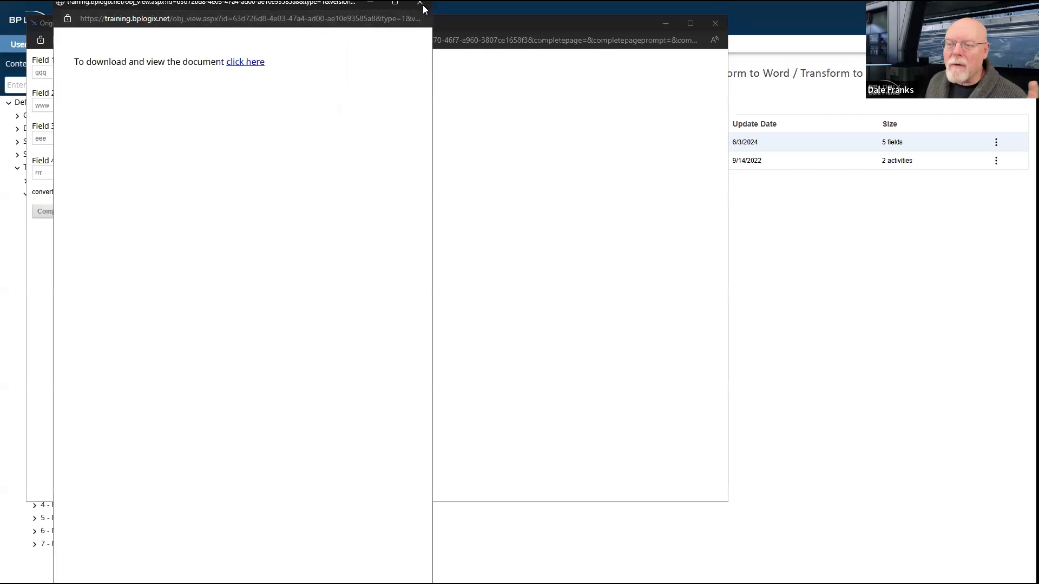
{"action": "left_click", "coordinate": [421, 3]}
{"action": "left_click", "coordinate": [715, 23]}
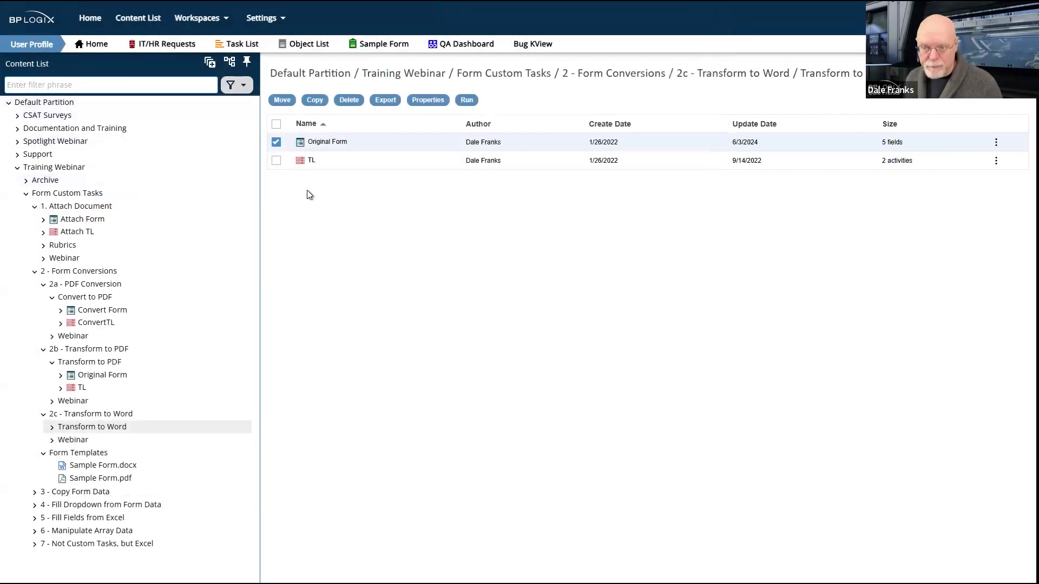
- Open the Transform Form to Word configuration of the TL timeline's Convert to Word activity, and move its window aside
{"action": "left_click", "coordinate": [312, 161]}
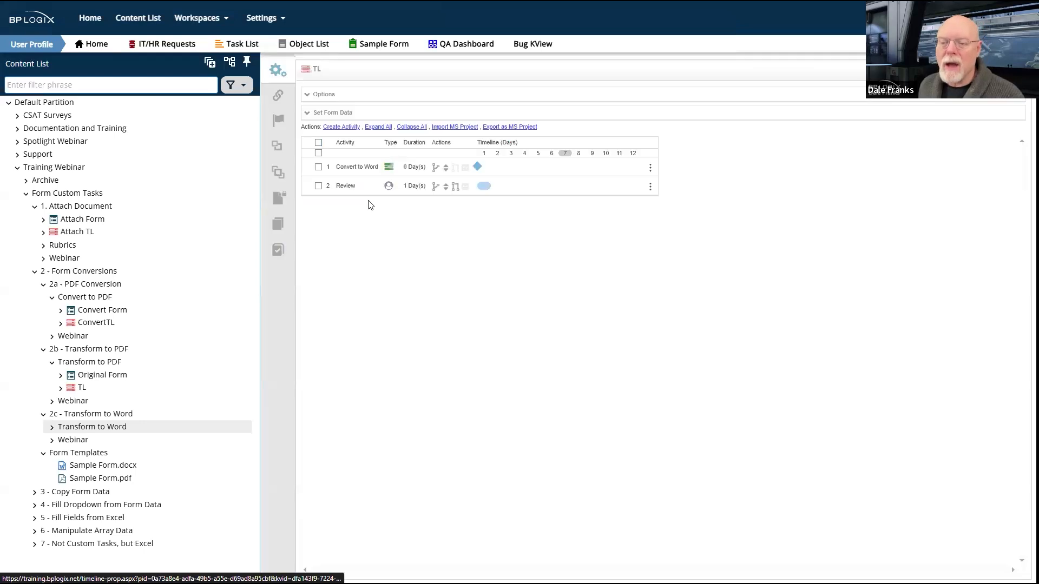
{"action": "left_click", "coordinate": [364, 172]}
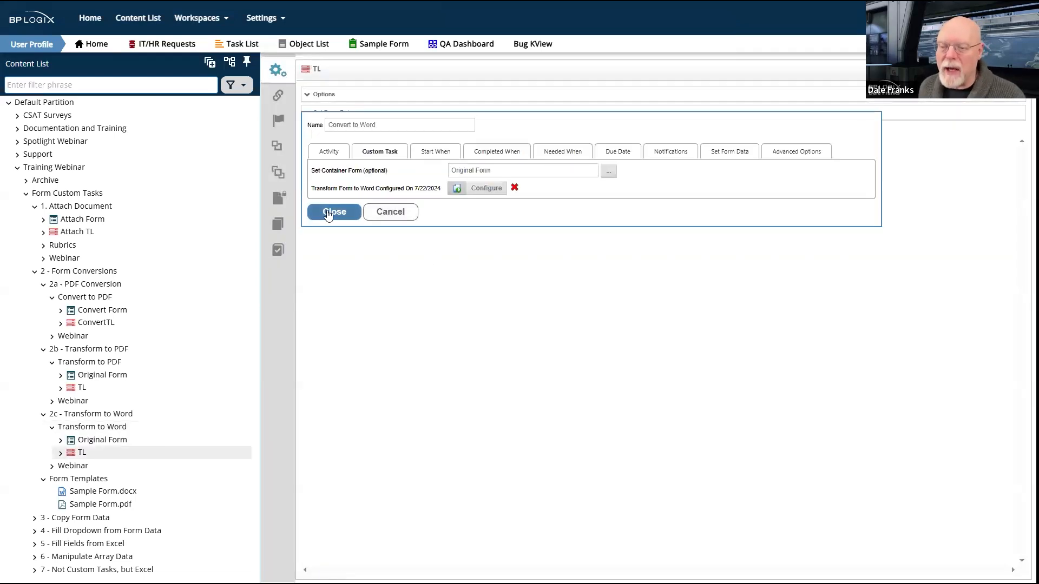
{"action": "left_click", "coordinate": [487, 191]}
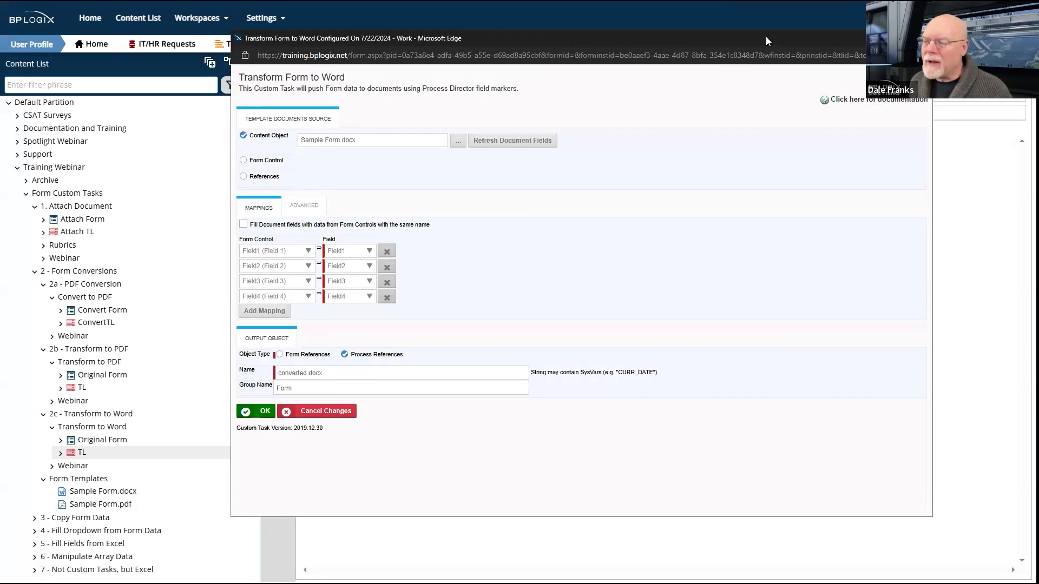
{"action": "left_click_drag", "start_coordinate": [766, 37], "coordinate": [1038, 82]}
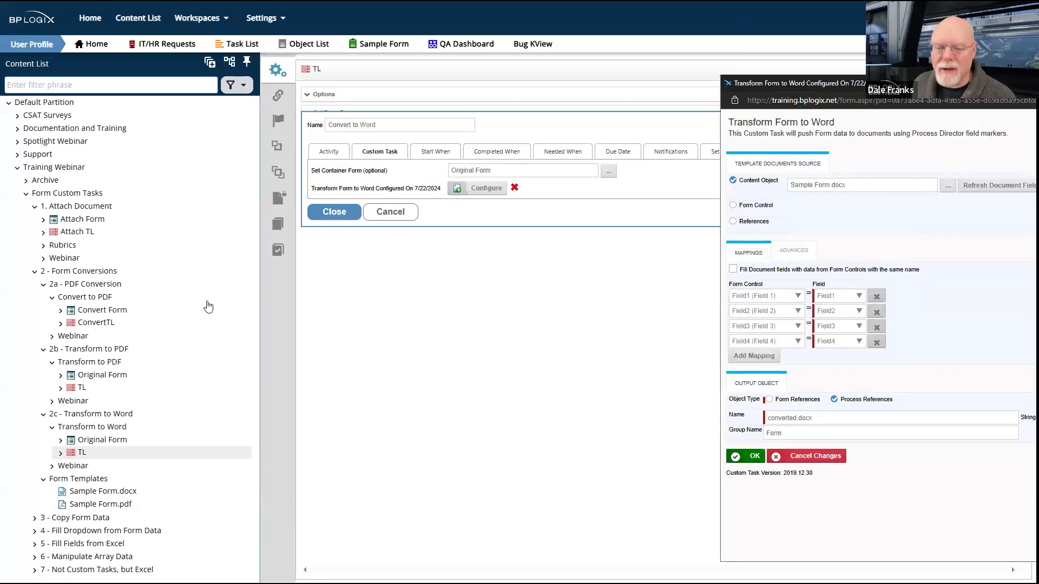
- Leave without saving, open the Transform to PDF activity's configuration from the Transform to PDF folder's TL, and place the Word configuration beside it
{"action": "left_click", "coordinate": [95, 376]}
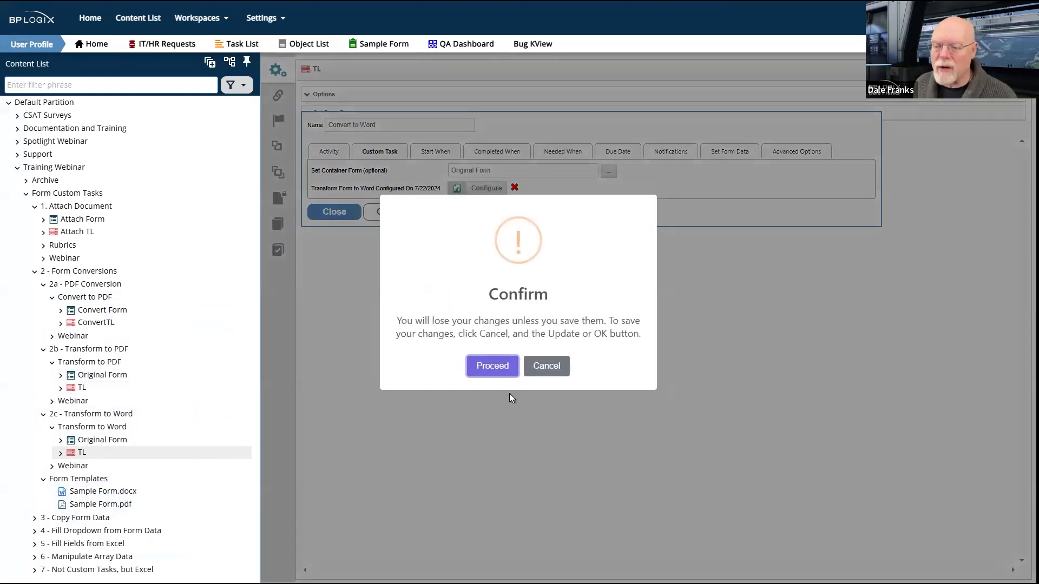
{"action": "left_click", "coordinate": [489, 366]}
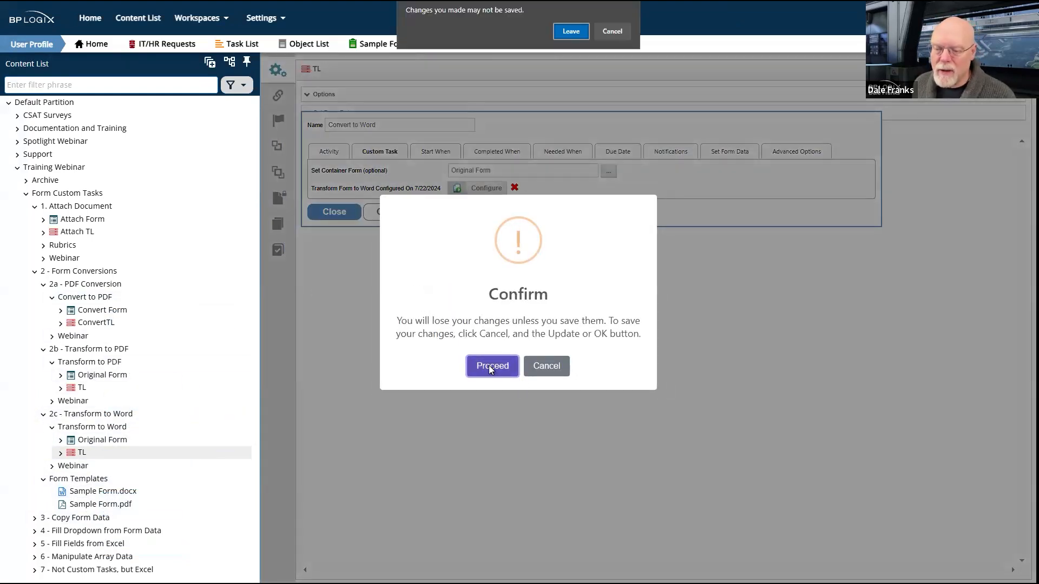
{"action": "left_click", "coordinate": [571, 31]}
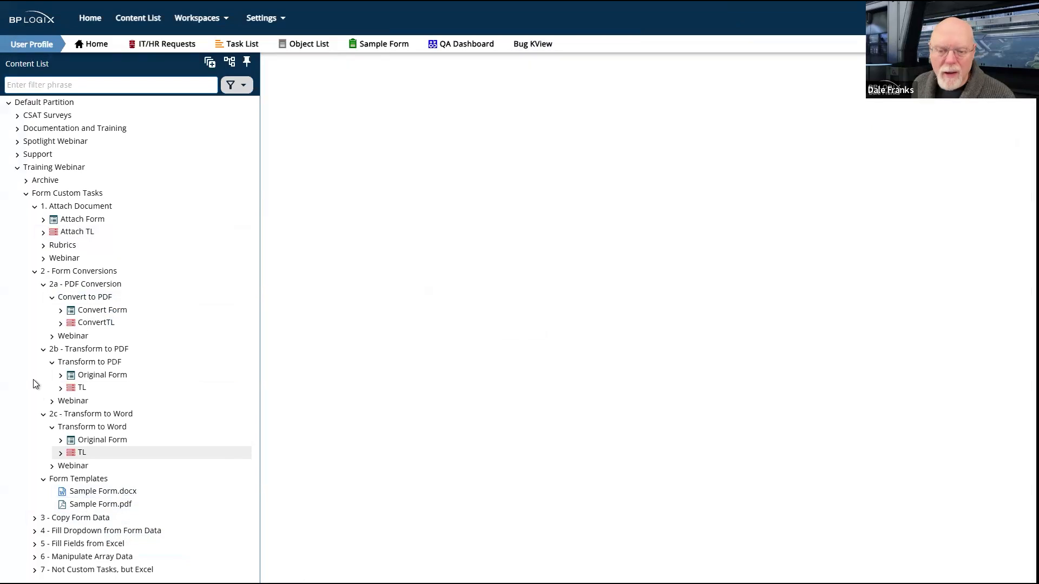
{"action": "left_click", "coordinate": [82, 388]}
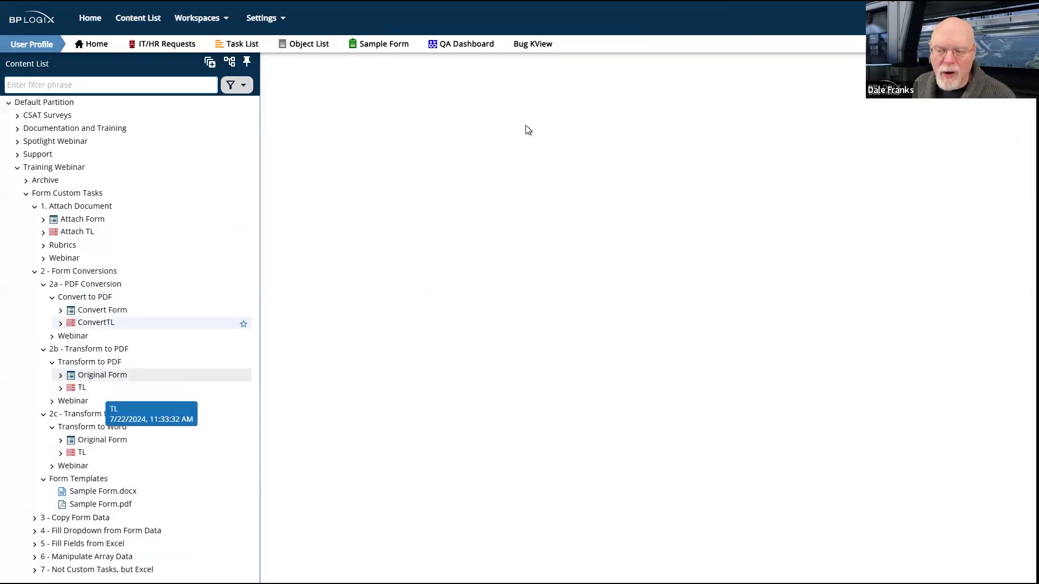
{"action": "left_click", "coordinate": [364, 169]}
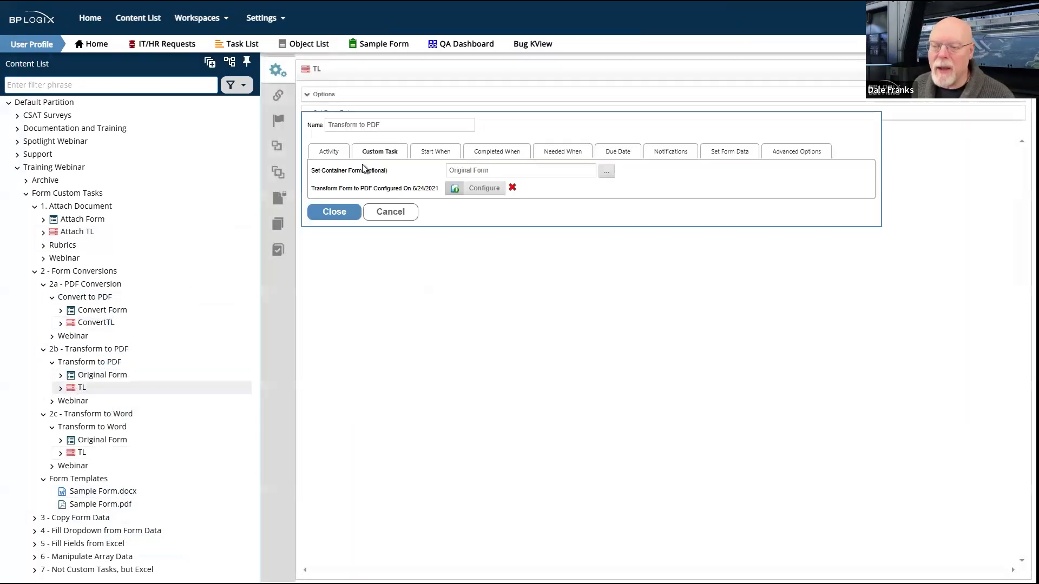
{"action": "triple_click", "coordinate": [483, 181]}
{"action": "left_click", "coordinate": [483, 189]}
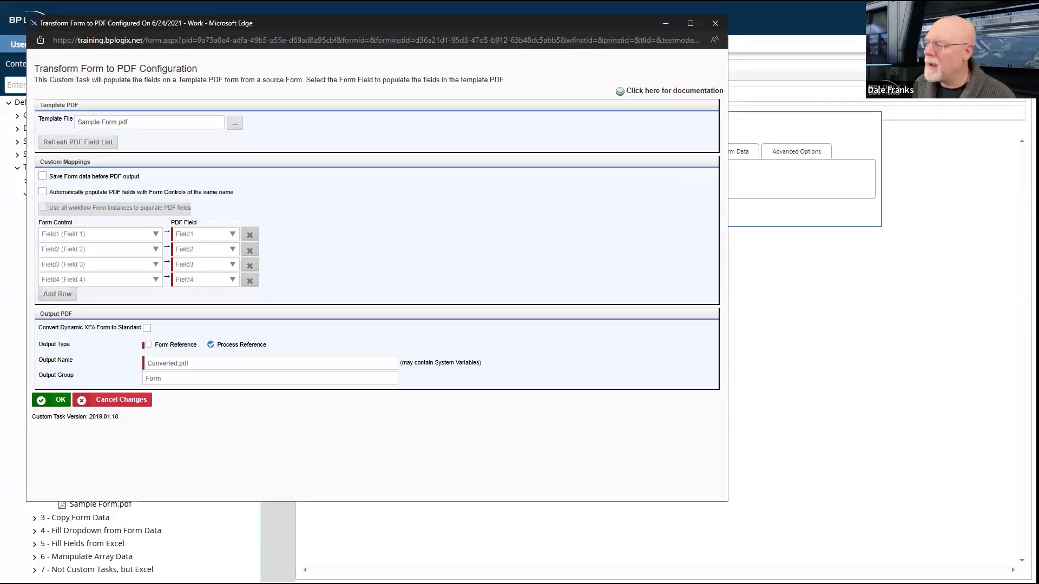
{"action": "key", "text": "alt+Tab"}
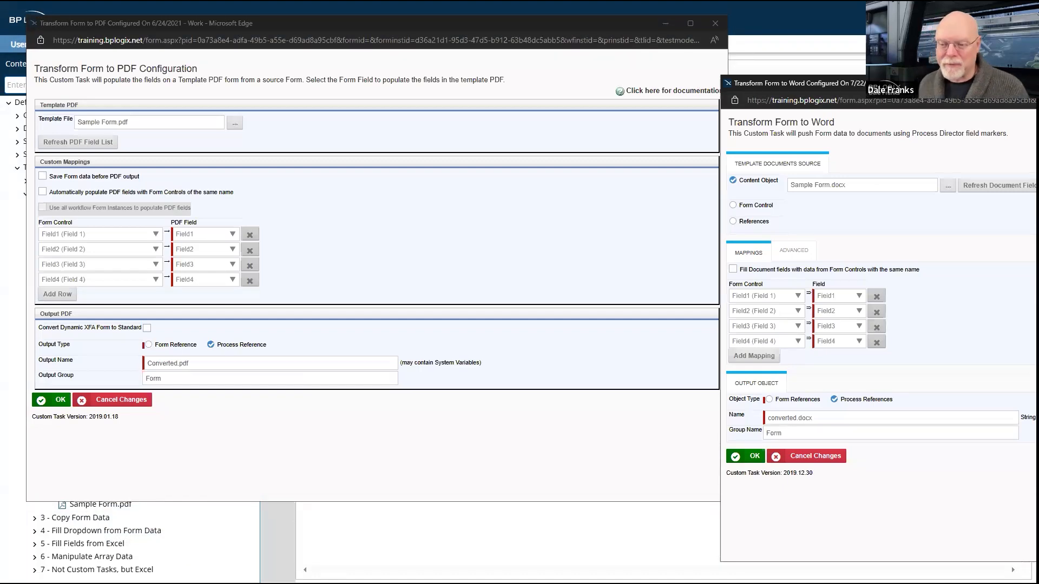
{"action": "left_click_drag", "start_coordinate": [1007, 79], "coordinate": [683, 30]}
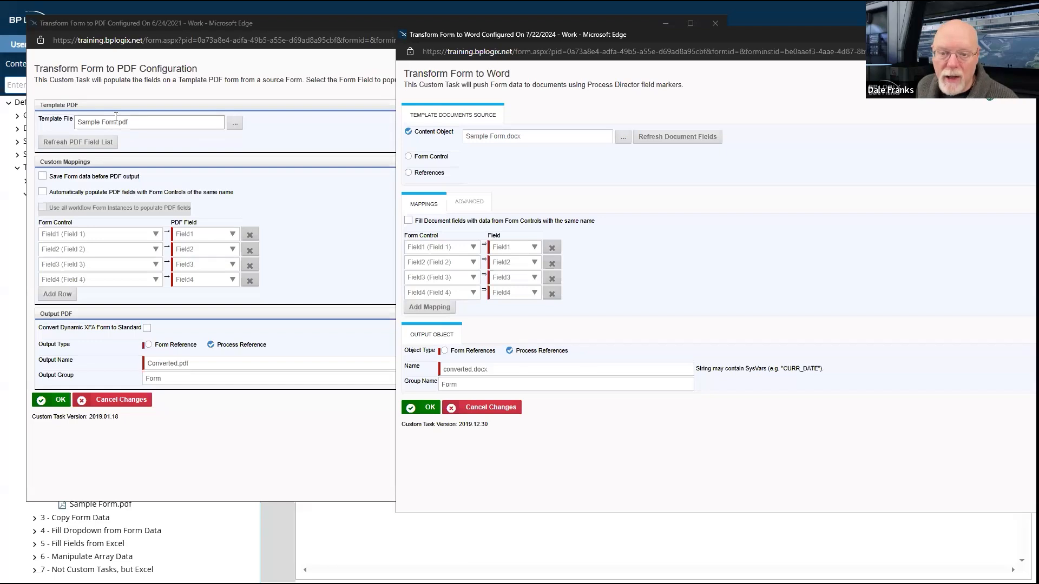
- View the template document choosers of the PDF and Word configurations, closing each without changing the selection
{"action": "left_click", "coordinate": [232, 124]}
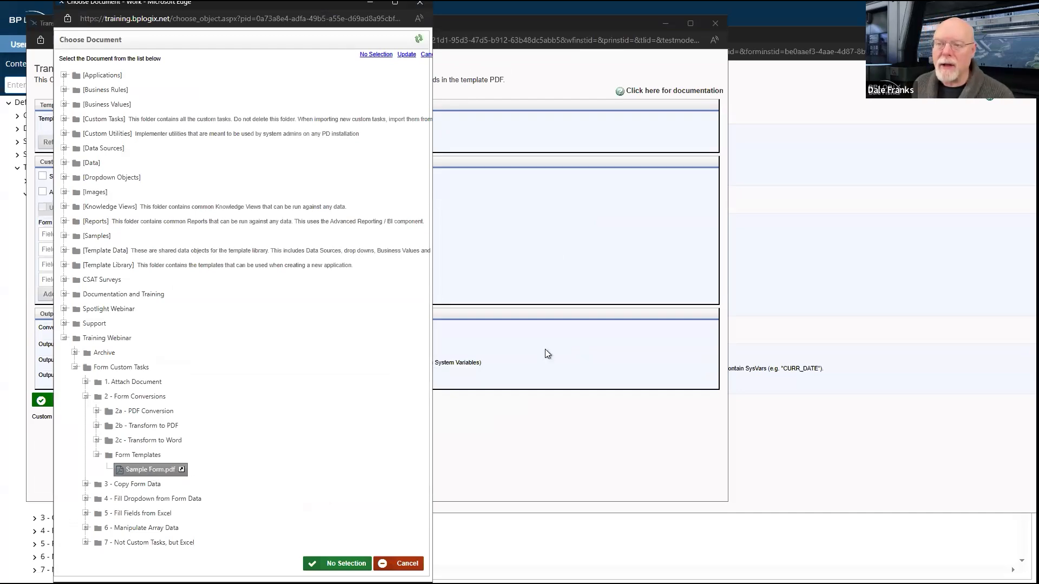
{"action": "left_click", "coordinate": [420, 5]}
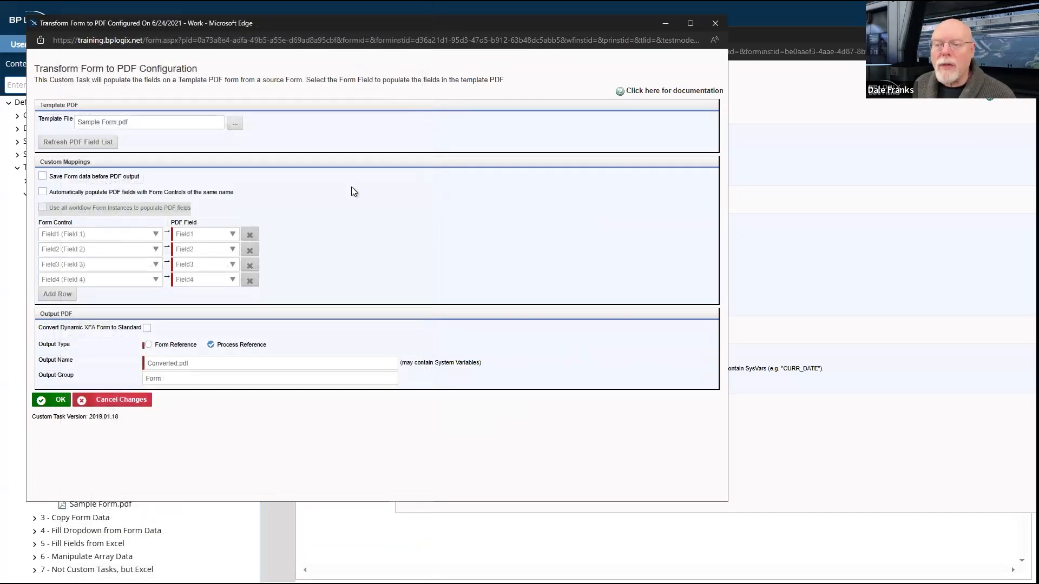
{"action": "left_click", "coordinate": [893, 163]}
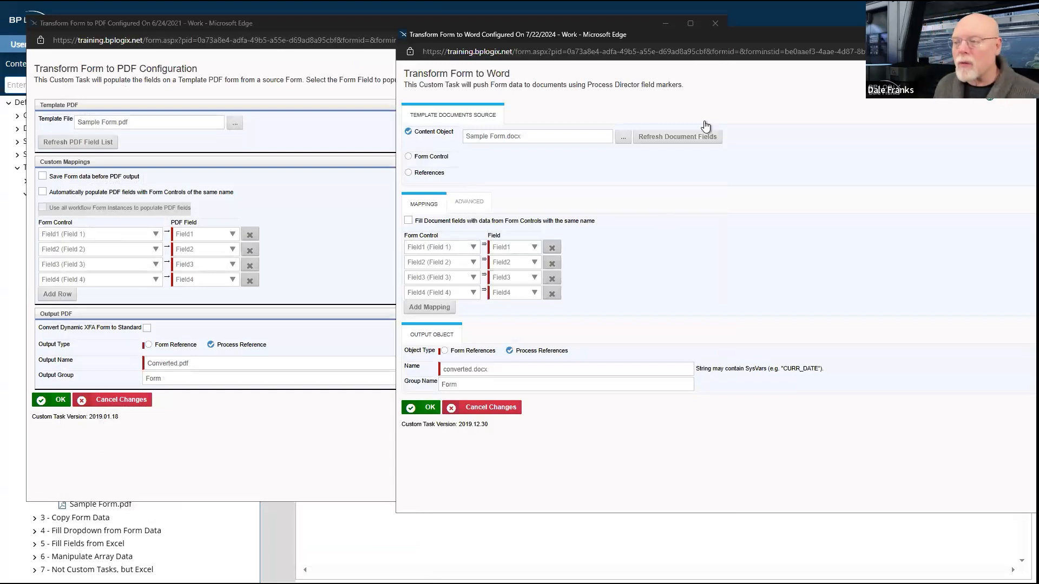
{"action": "left_click", "coordinate": [622, 142]}
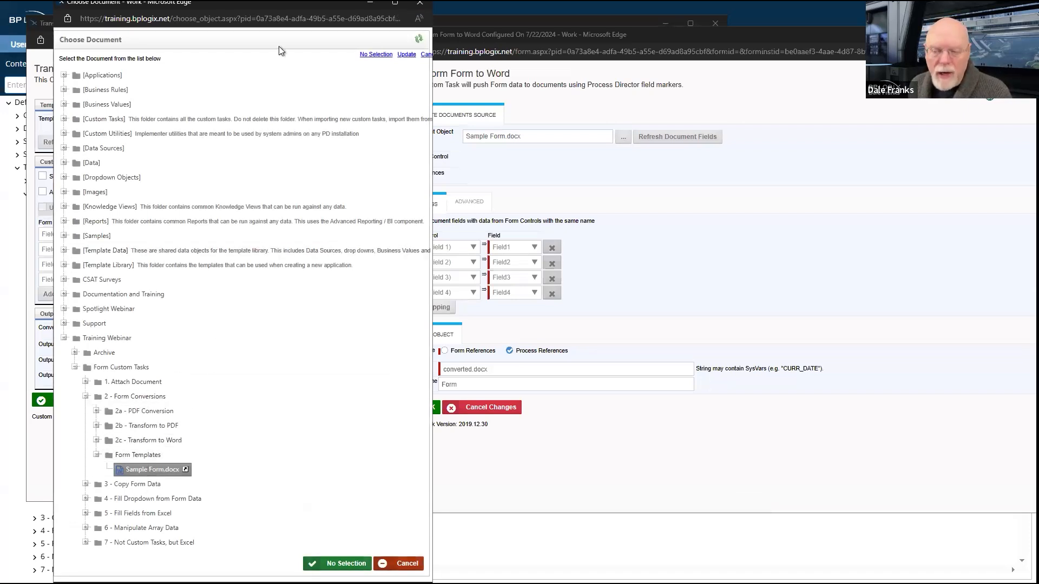
{"action": "left_click", "coordinate": [420, 5]}
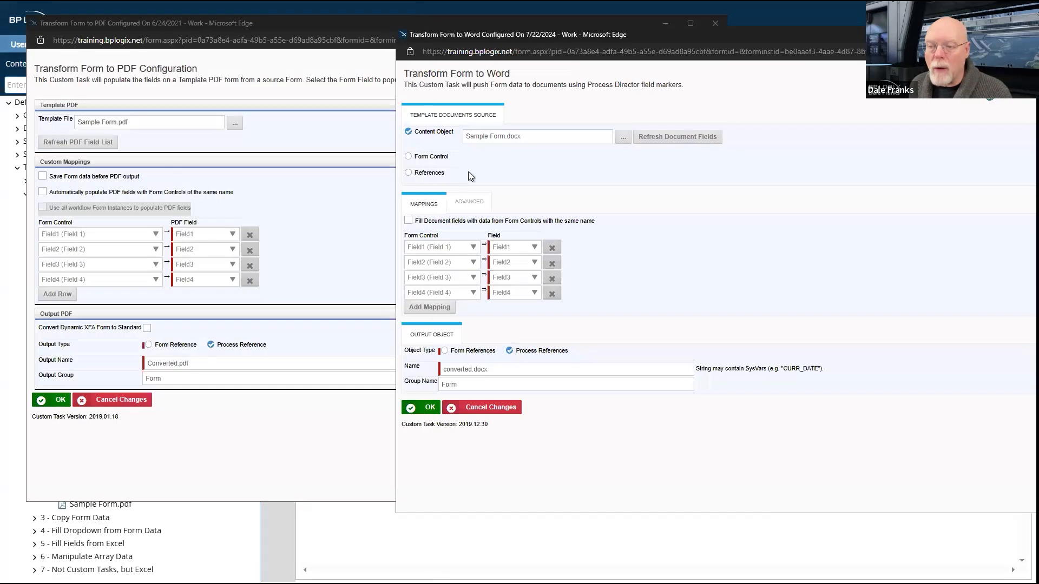
- Review the Form Control and References template source options in the Word configuration, and return the source to Content Object
{"action": "left_click", "coordinate": [408, 156]}
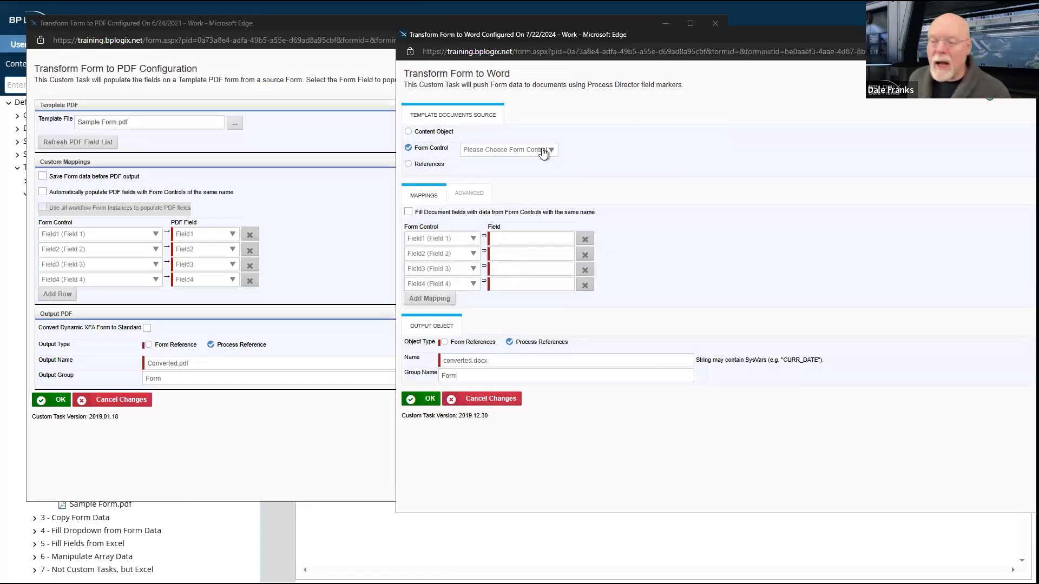
{"action": "left_click", "coordinate": [543, 154]}
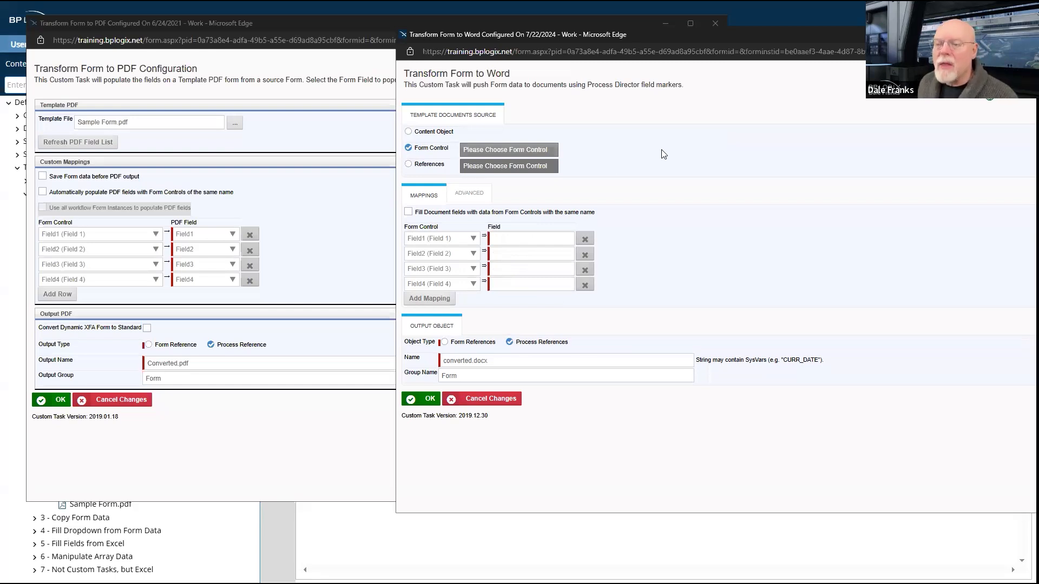
{"action": "left_click", "coordinate": [409, 149]}
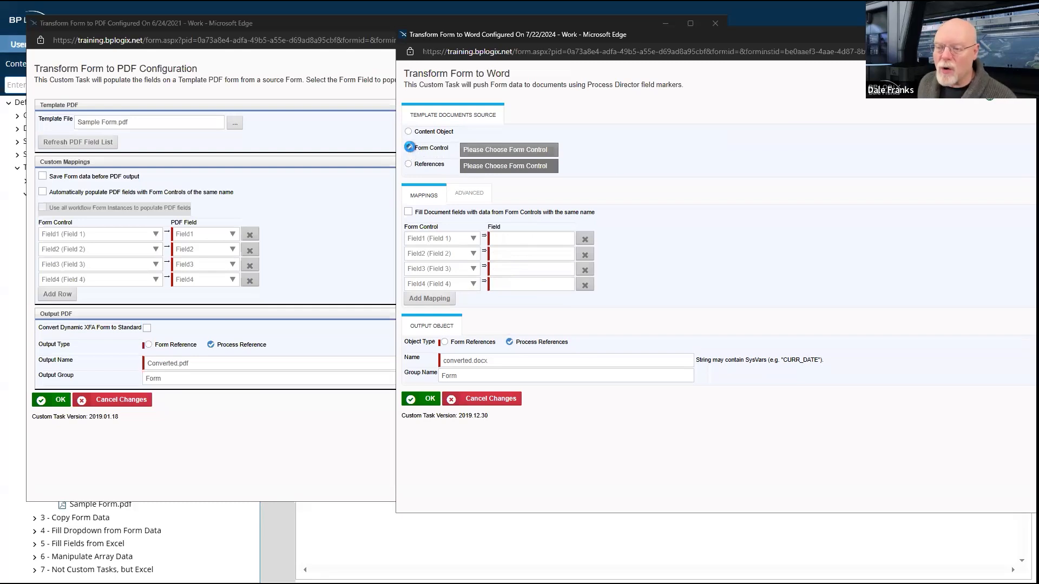
{"action": "left_click", "coordinate": [410, 164]}
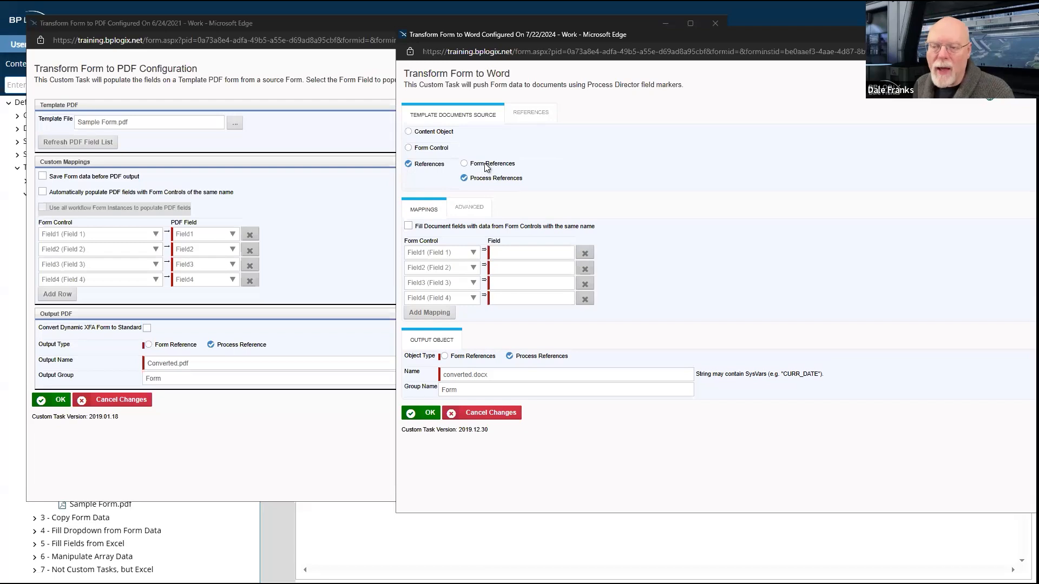
{"action": "left_click", "coordinate": [409, 132]}
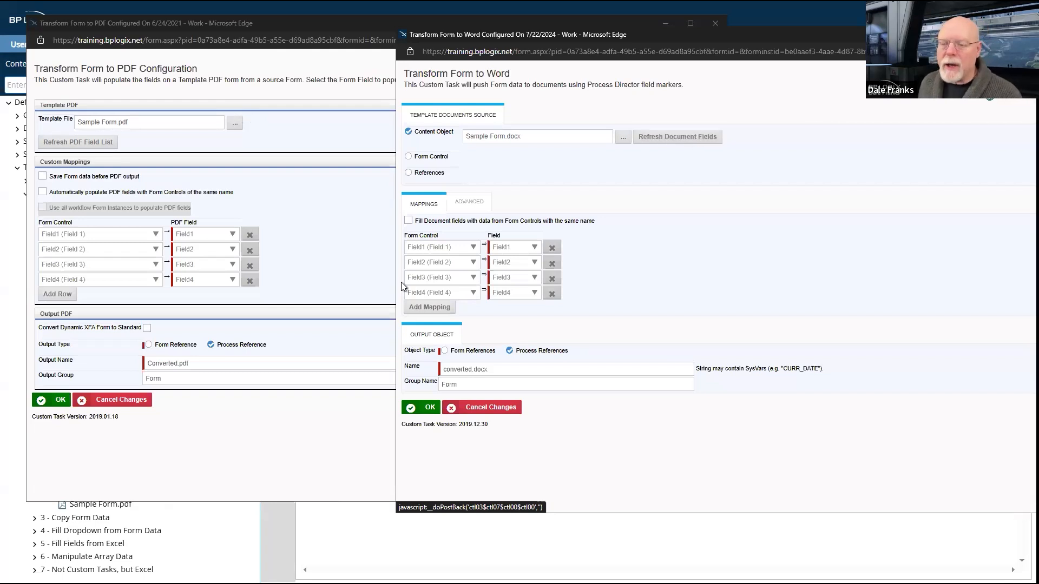
- Compare the form control and document field choices for the first mapping in the Word and PDF configurations without changing the selections
{"action": "left_click", "coordinate": [475, 249]}
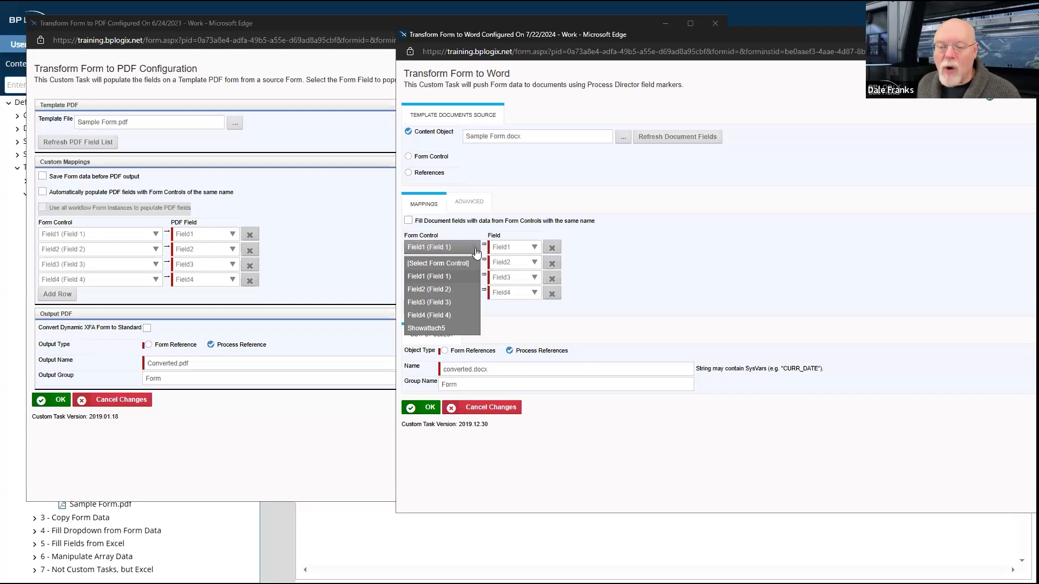
{"action": "left_click", "coordinate": [156, 239]}
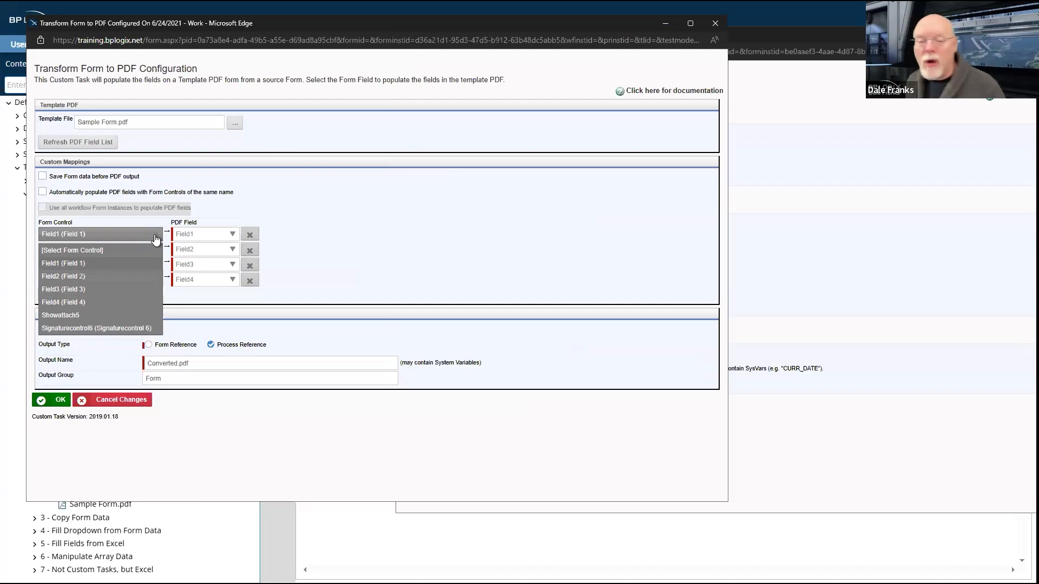
{"action": "left_click", "coordinate": [226, 239]}
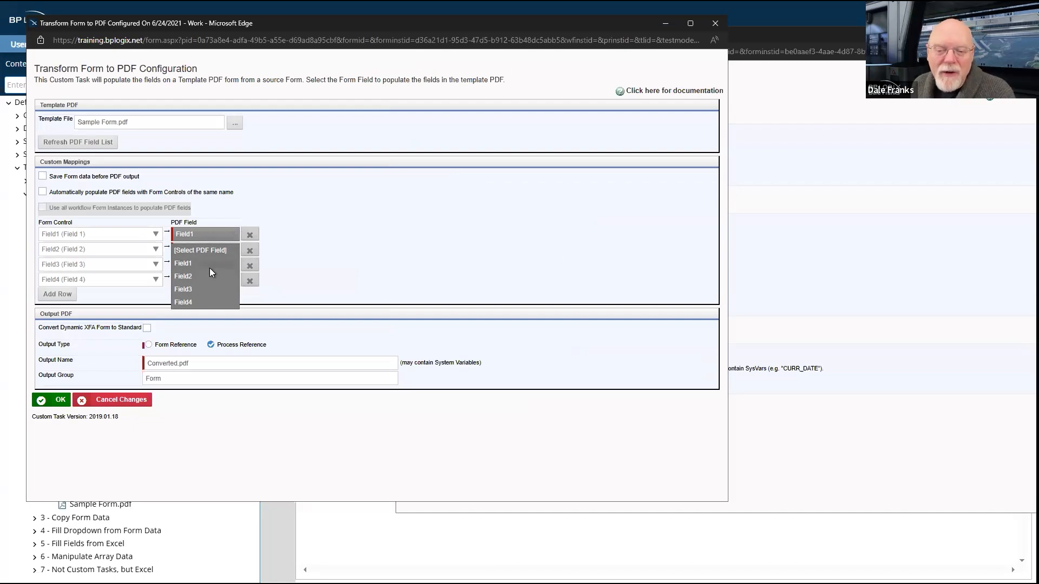
{"action": "left_click", "coordinate": [840, 268]}
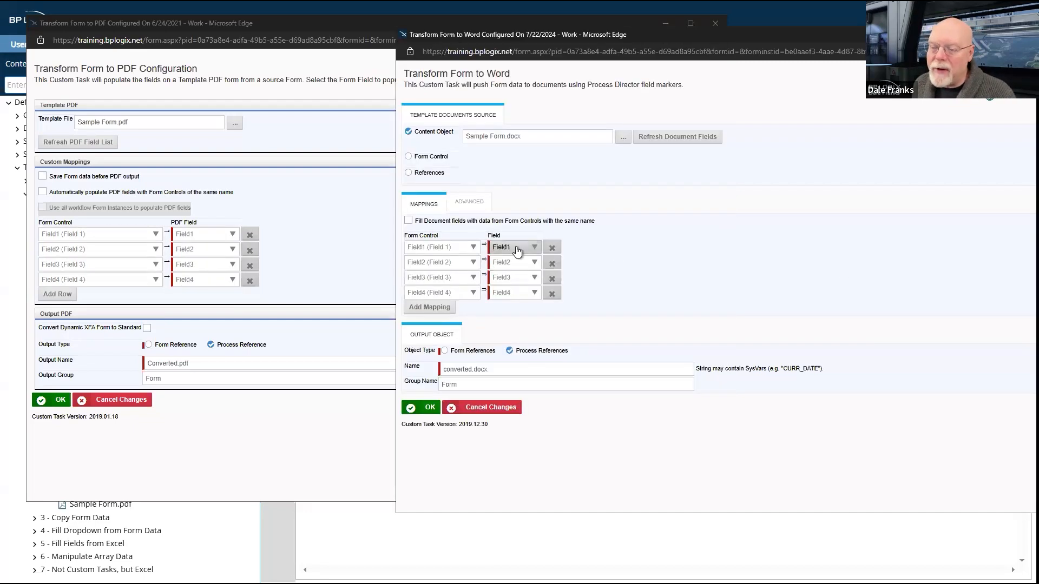
{"action": "left_click", "coordinate": [532, 249]}
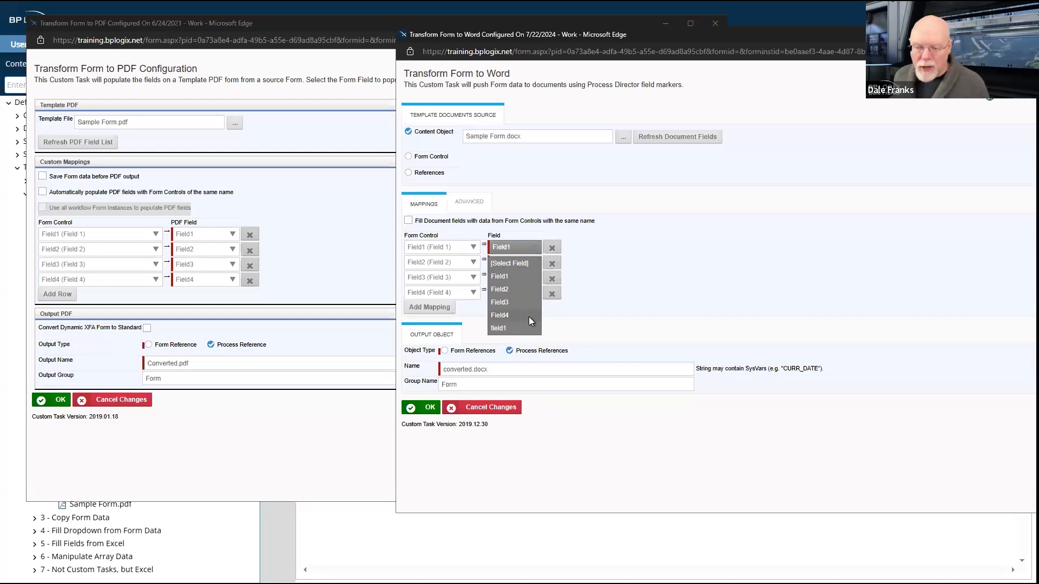
{"action": "left_click", "coordinate": [641, 282]}
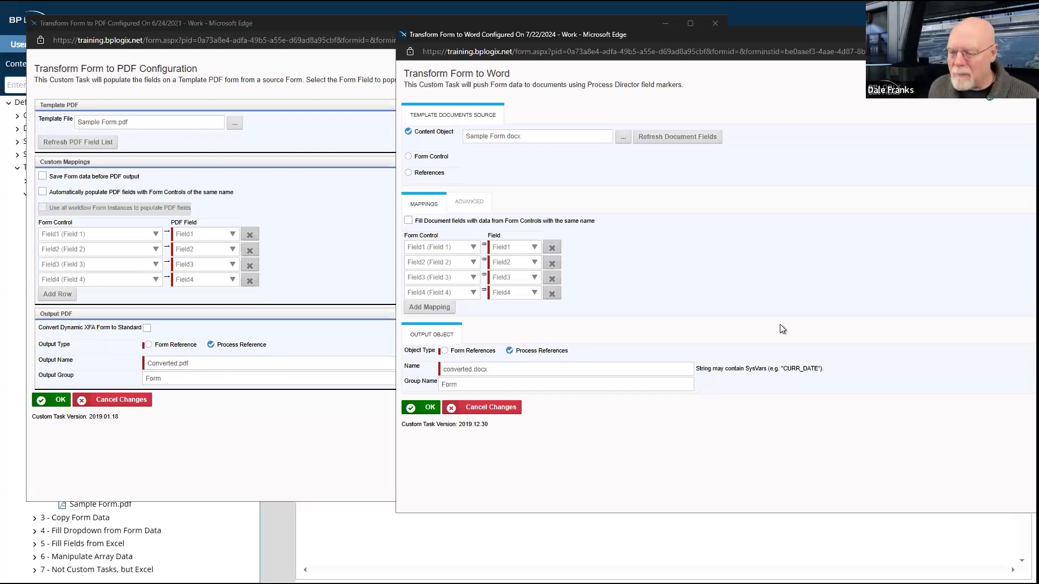
- Compare the output group name settings of the PDF and Word configurations
{"action": "left_click", "coordinate": [208, 380]}
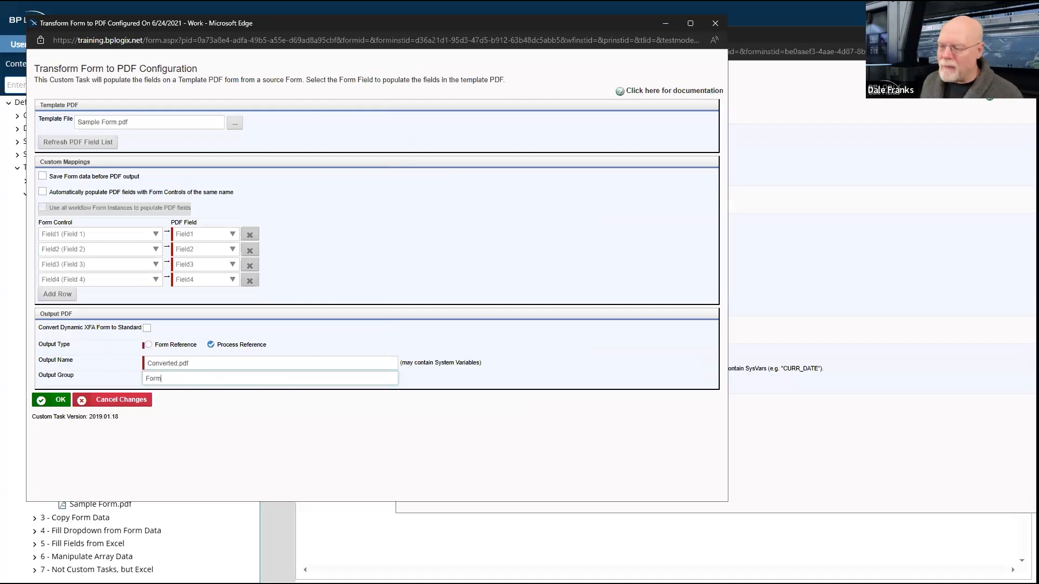
{"action": "left_click", "coordinate": [856, 406]}
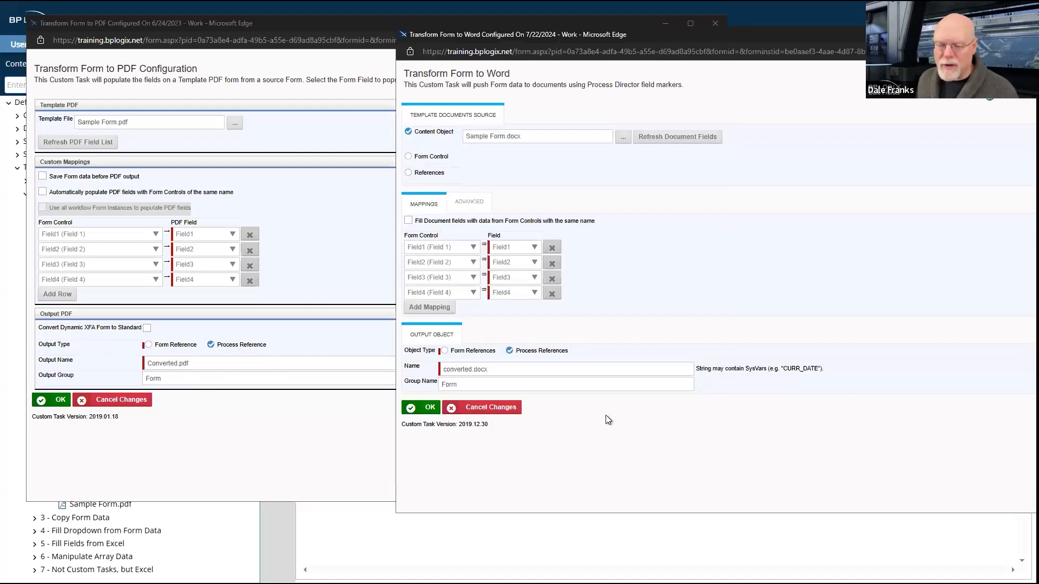
{"action": "left_click", "coordinate": [538, 382]}
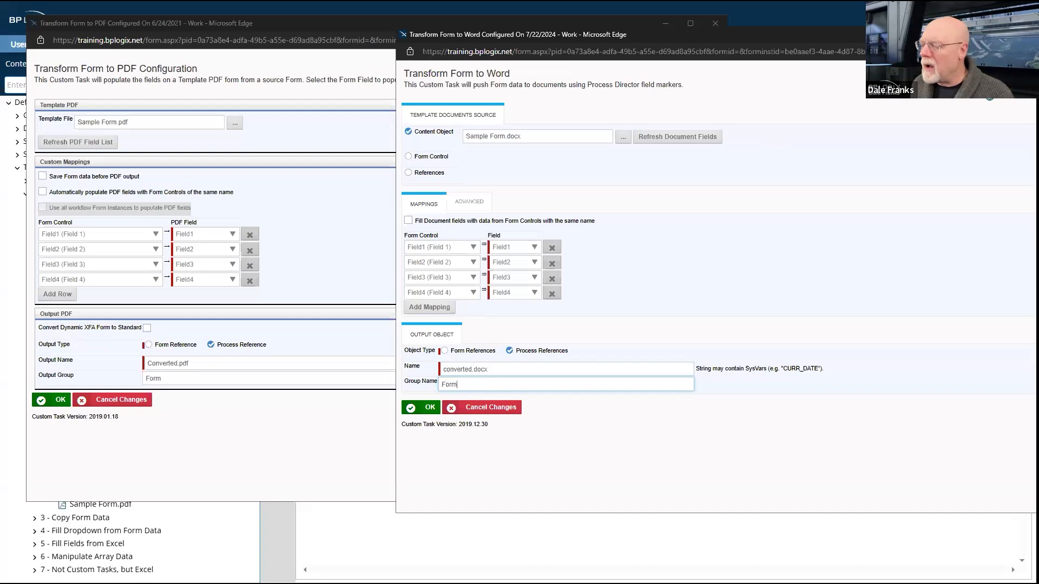
- Close both configuration windows, leave the timeline without saving, and open the Completed folder under 3 - Copy Form Data
{"action": "left_click", "coordinate": [1037, 34]}
{"action": "left_click", "coordinate": [715, 23]}
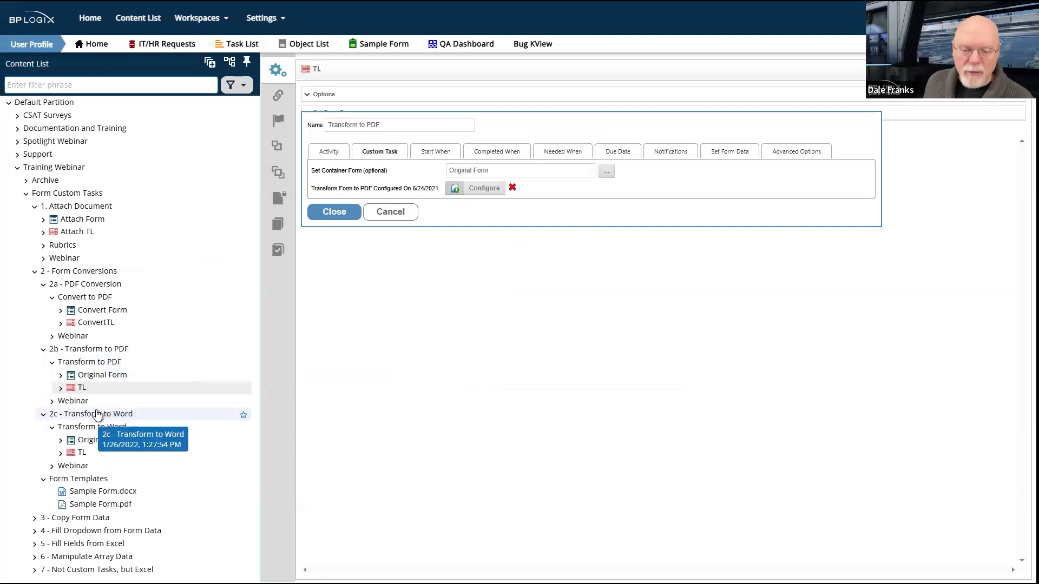
{"action": "left_click", "coordinate": [76, 520]}
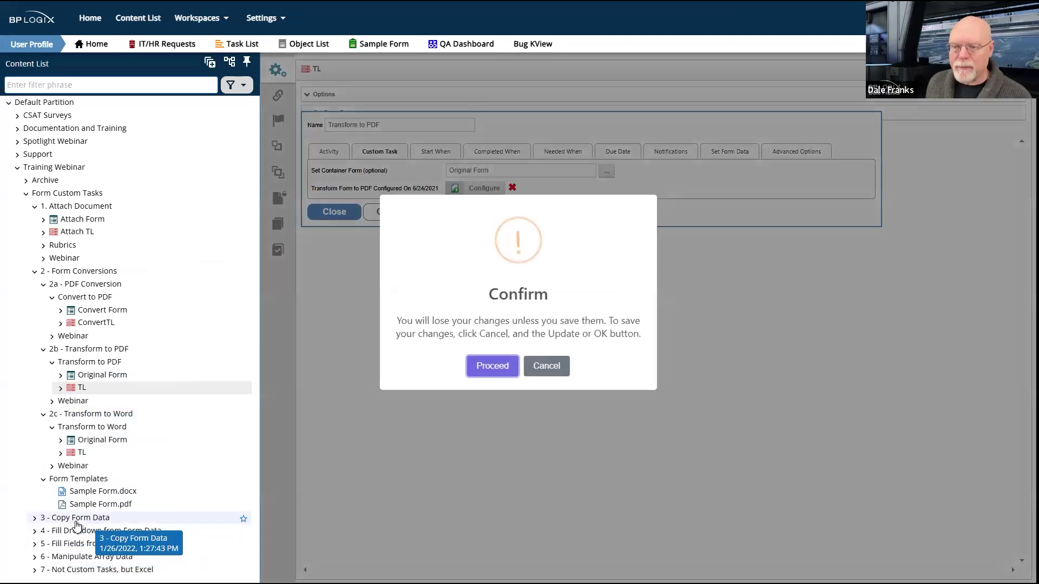
{"action": "left_click", "coordinate": [496, 369]}
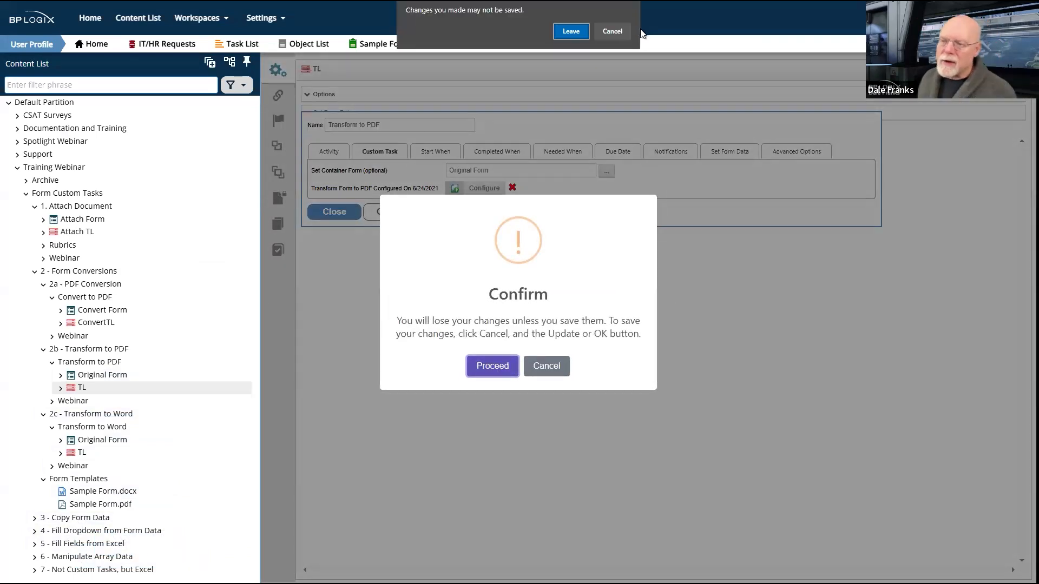
{"action": "left_click", "coordinate": [579, 37]}
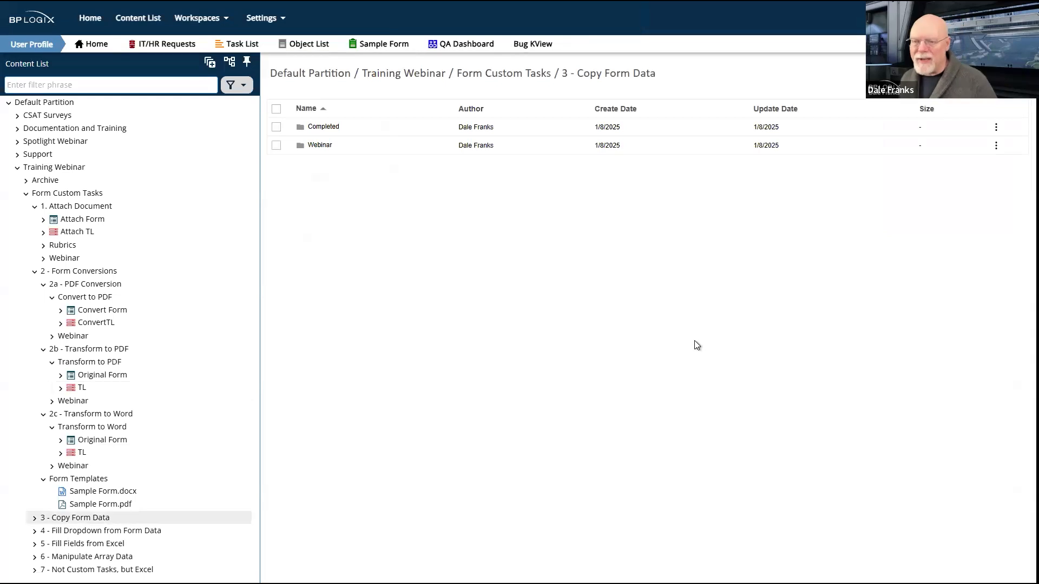
{"action": "left_click", "coordinate": [325, 129]}
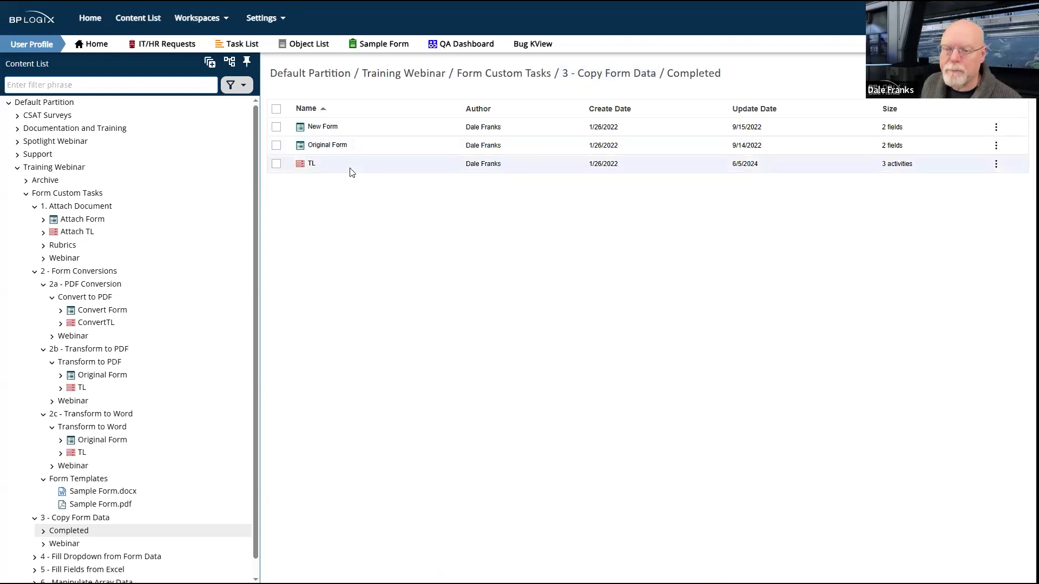
- Open the form controls list of Original Form and the field properties of its Input1 control
{"action": "left_click", "coordinate": [330, 145]}
{"action": "left_click", "coordinate": [277, 122]}
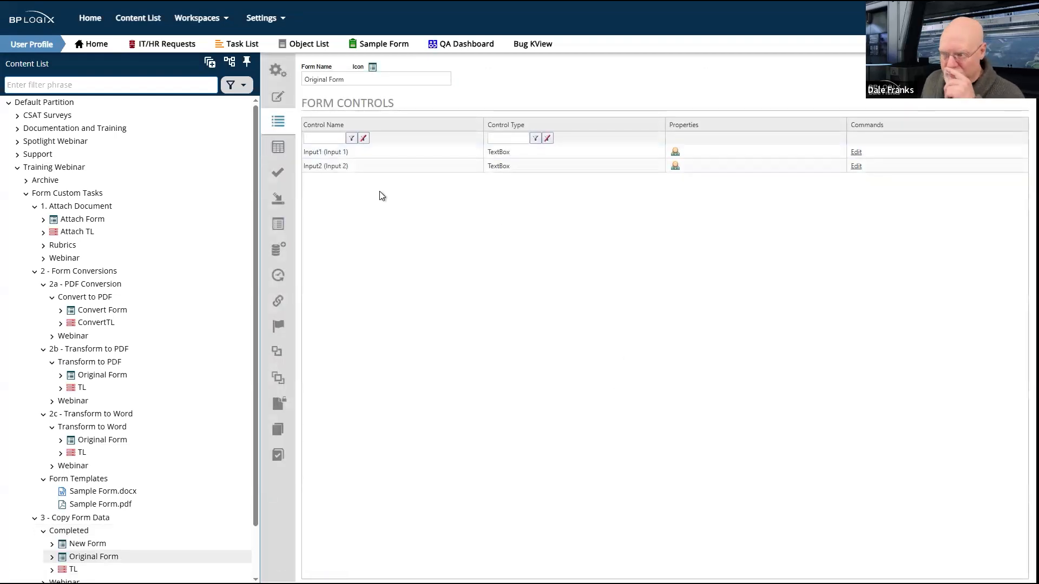
{"action": "left_click", "coordinate": [316, 152]}
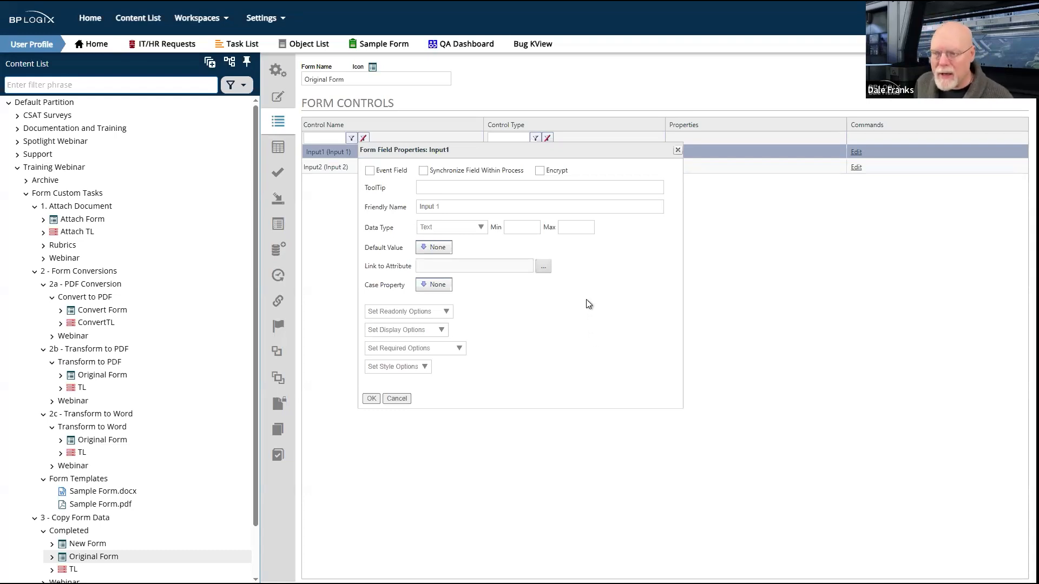
- Try Synchronize Field Within Process on Input1, view its friendly name and readonly options, and close the properties without applying them
{"action": "left_click", "coordinate": [424, 171]}
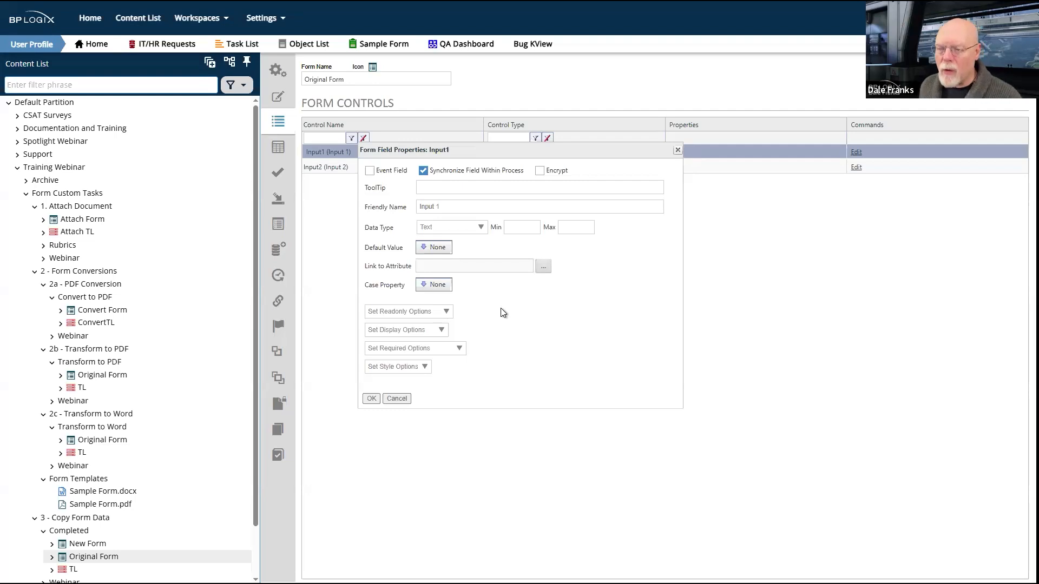
{"action": "left_click", "coordinate": [423, 171]}
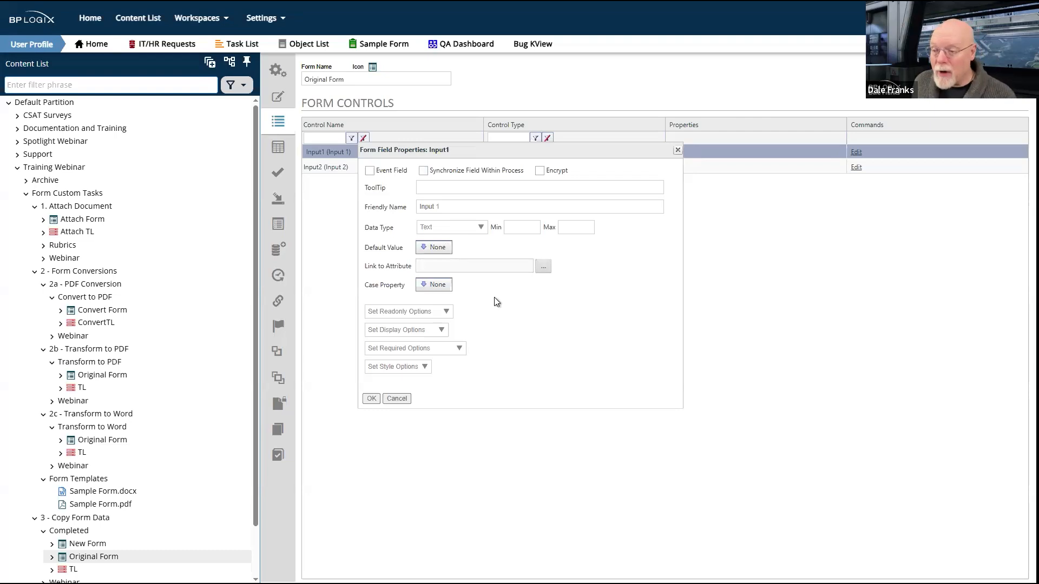
{"action": "left_click_drag", "start_coordinate": [460, 206], "coordinate": [411, 211]}
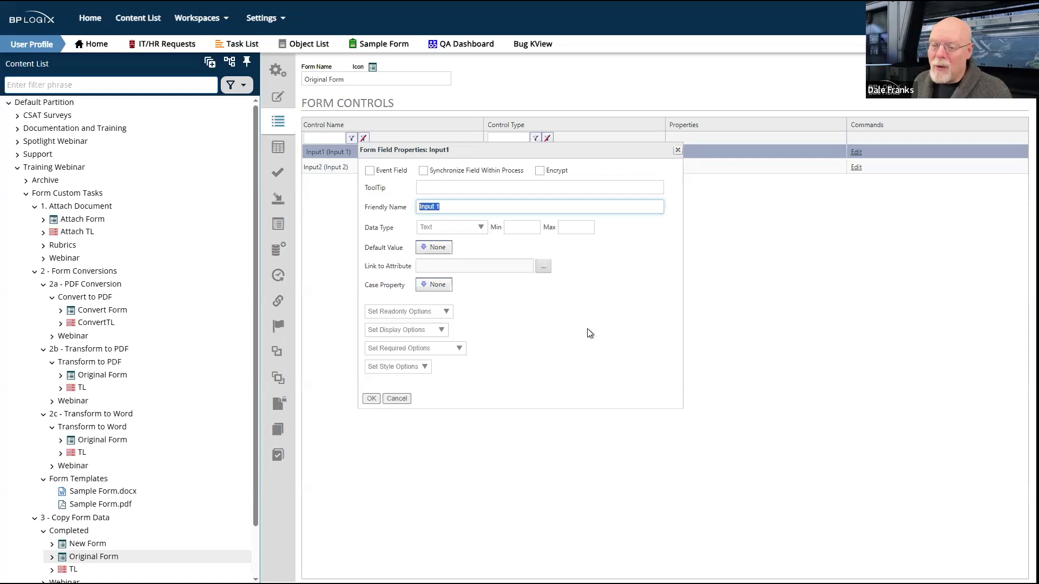
{"action": "left_click", "coordinate": [436, 315]}
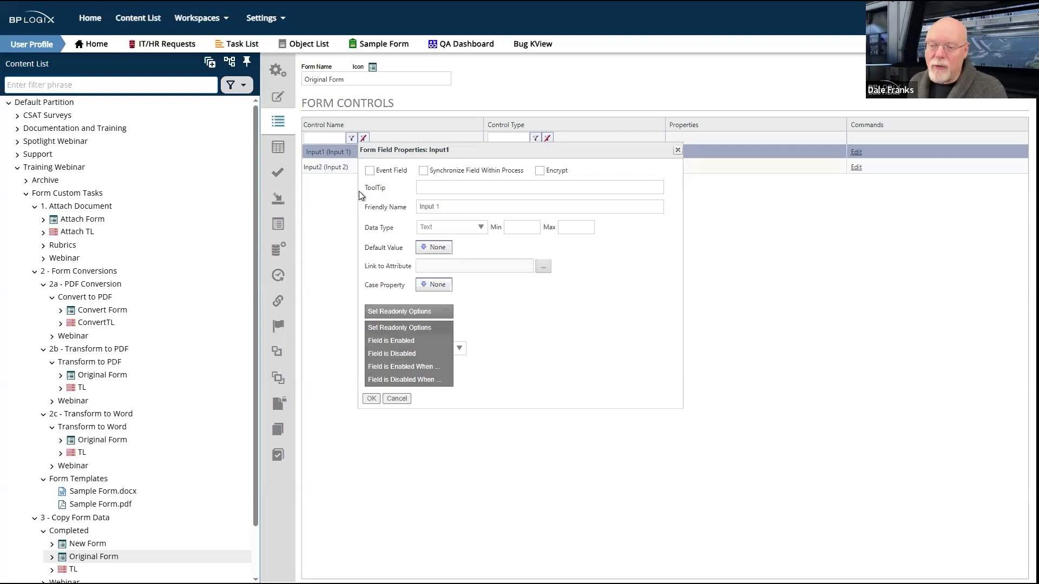
{"action": "left_click", "coordinate": [422, 172]}
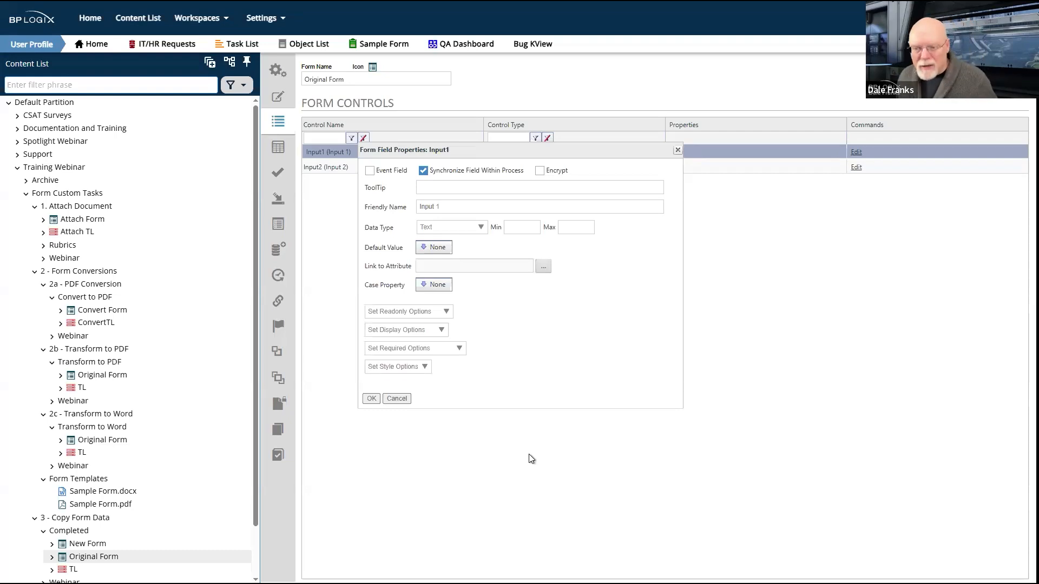
{"action": "left_click", "coordinate": [677, 150]}
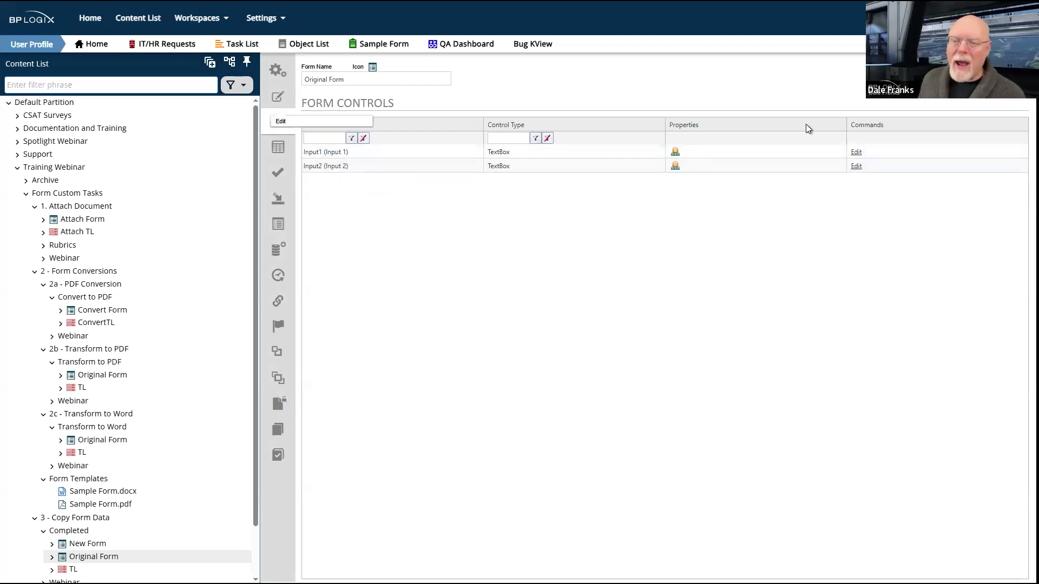
- Return to the Completed folder of 3 - Copy Form Data, discarding changes, and run Original Form
{"action": "left_click", "coordinate": [83, 534]}
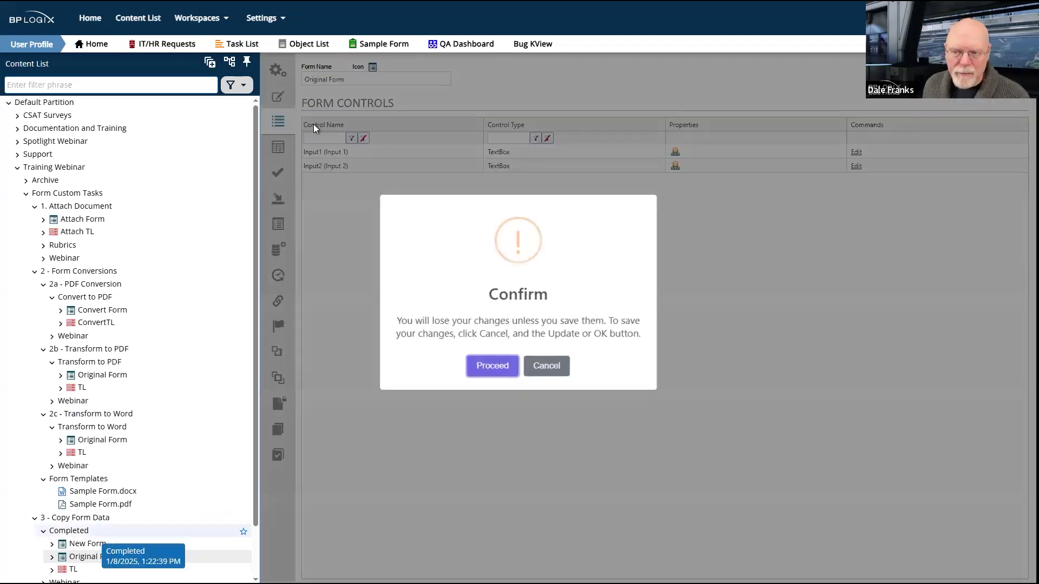
{"action": "left_click", "coordinate": [493, 366]}
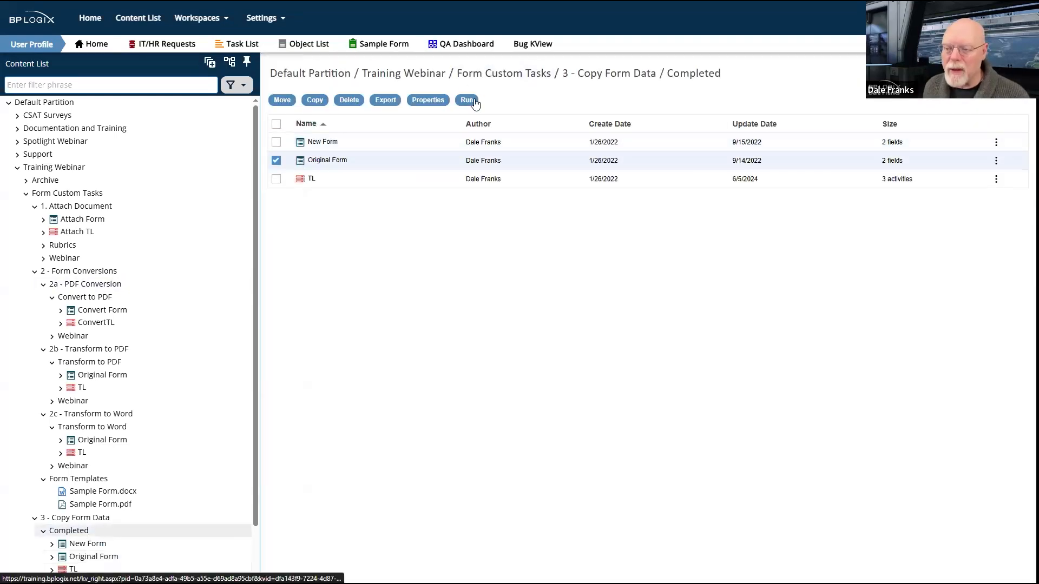
{"action": "left_click", "coordinate": [468, 101]}
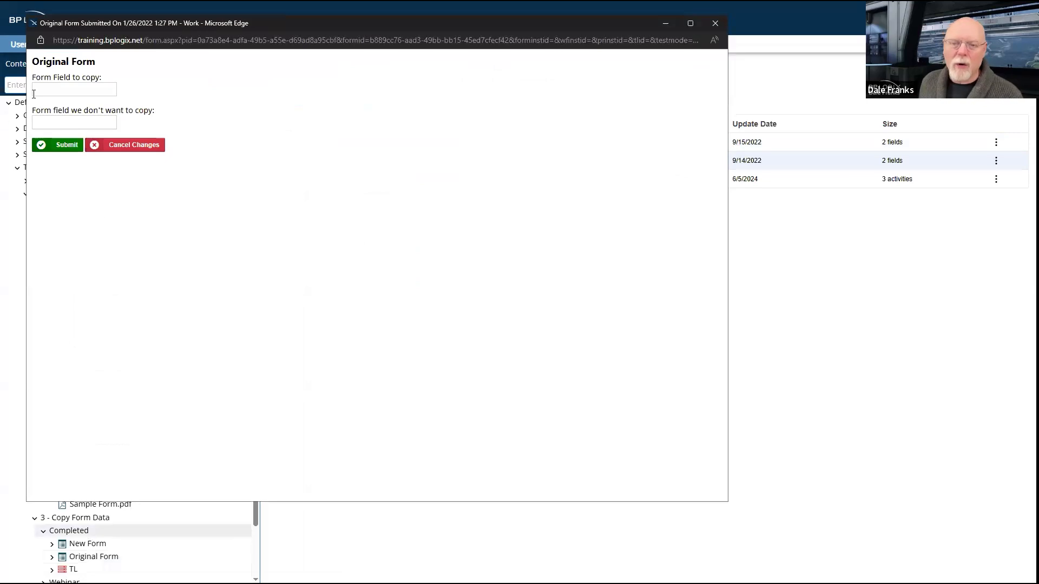
- Enter Aaaaaaaa in the field to copy and bbbbbbb in the field not to copy, and submit the form
{"action": "left_click", "coordinate": [67, 90]}
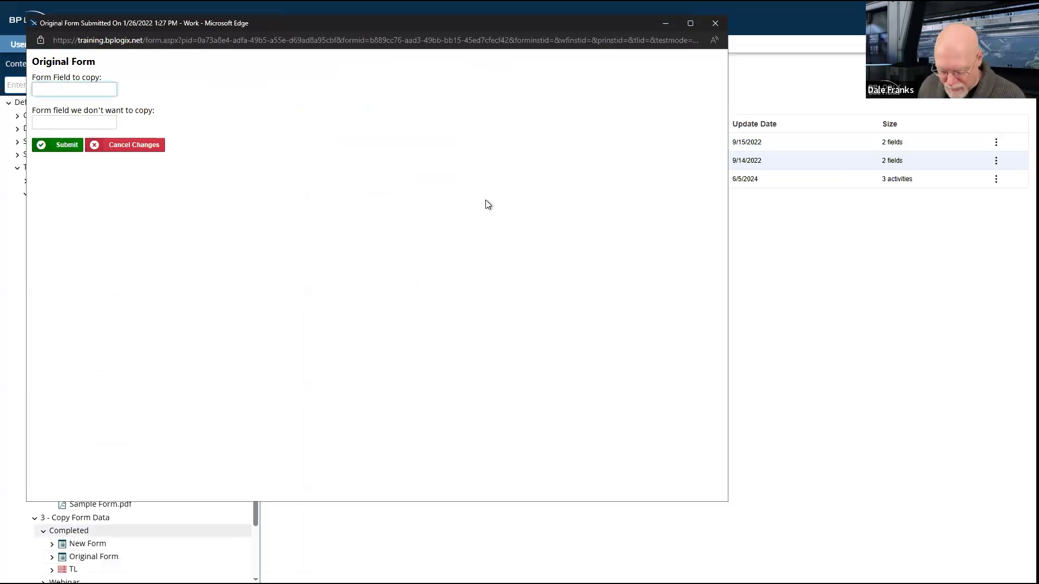
{"action": "type", "text": "Aaaaaaaa"}
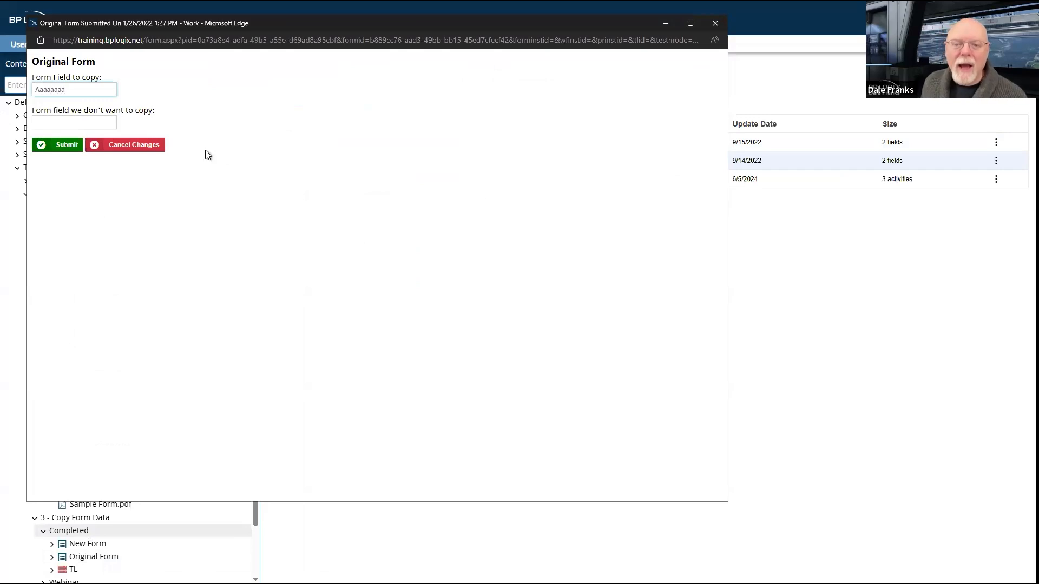
{"action": "key", "text": "Tab"}
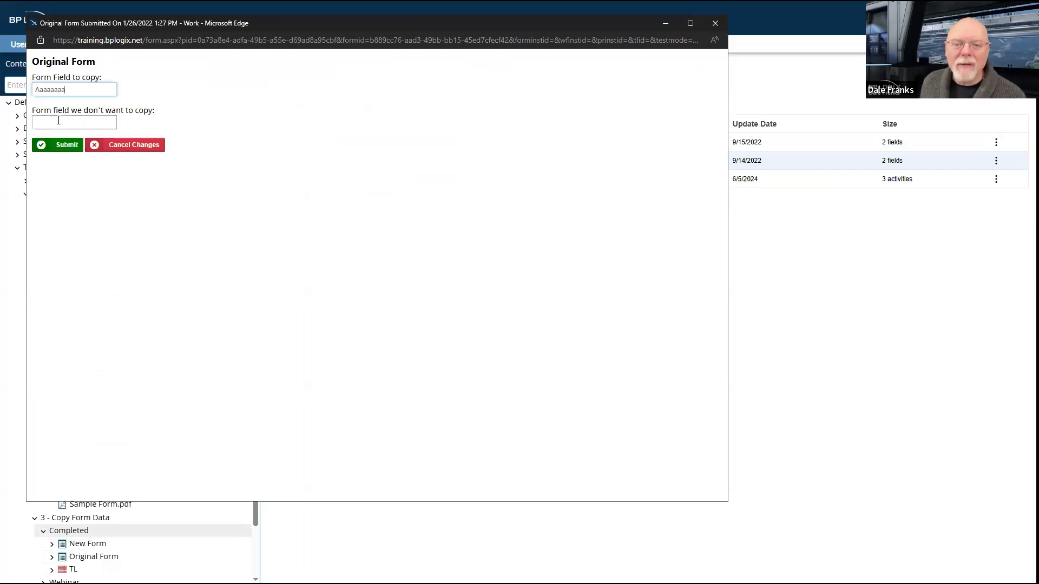
{"action": "type", "text": "bbbbbbb"}
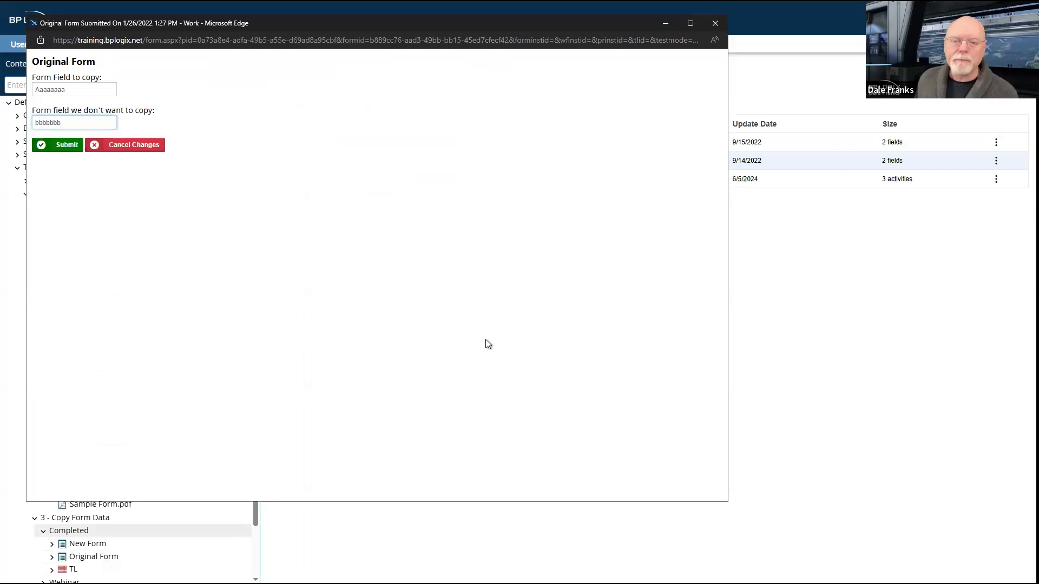
{"action": "left_click", "coordinate": [59, 146]}
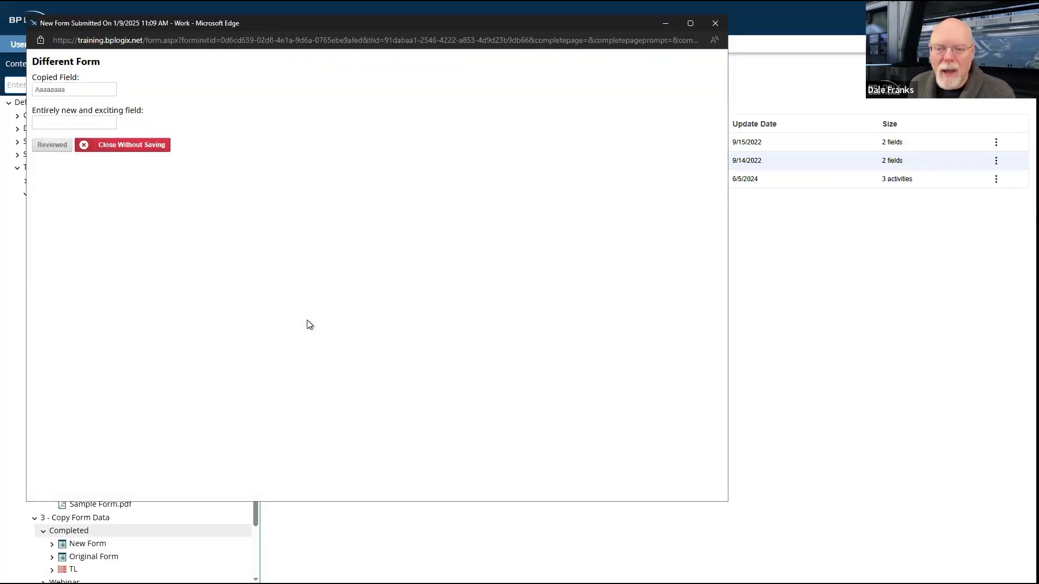
- Enter Ccccccc in the entirely new and exciting field of Different Form and mark the form as reviewed
{"action": "double_click", "coordinate": [61, 63]}
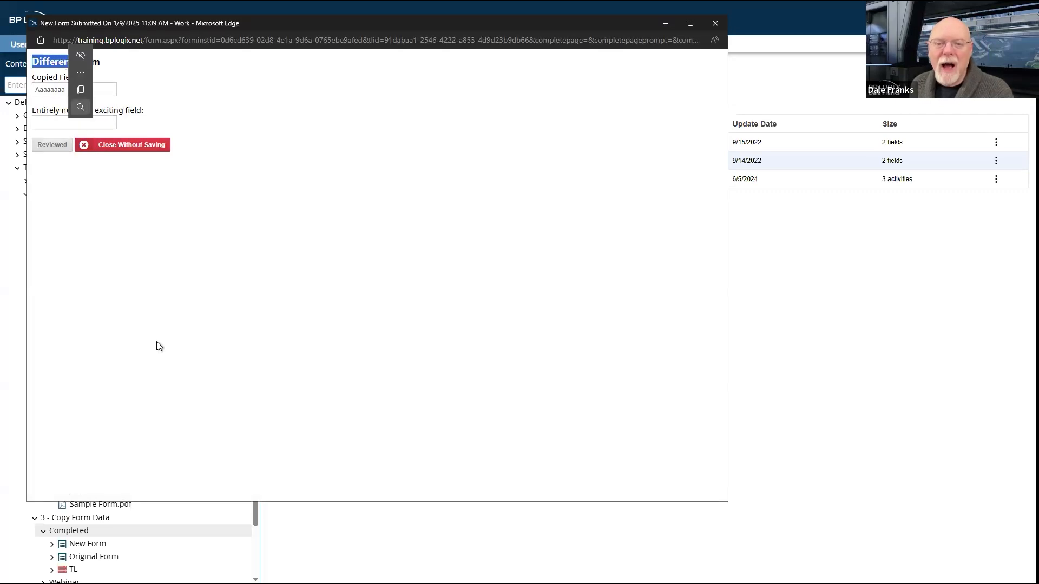
{"action": "left_click", "coordinate": [214, 351]}
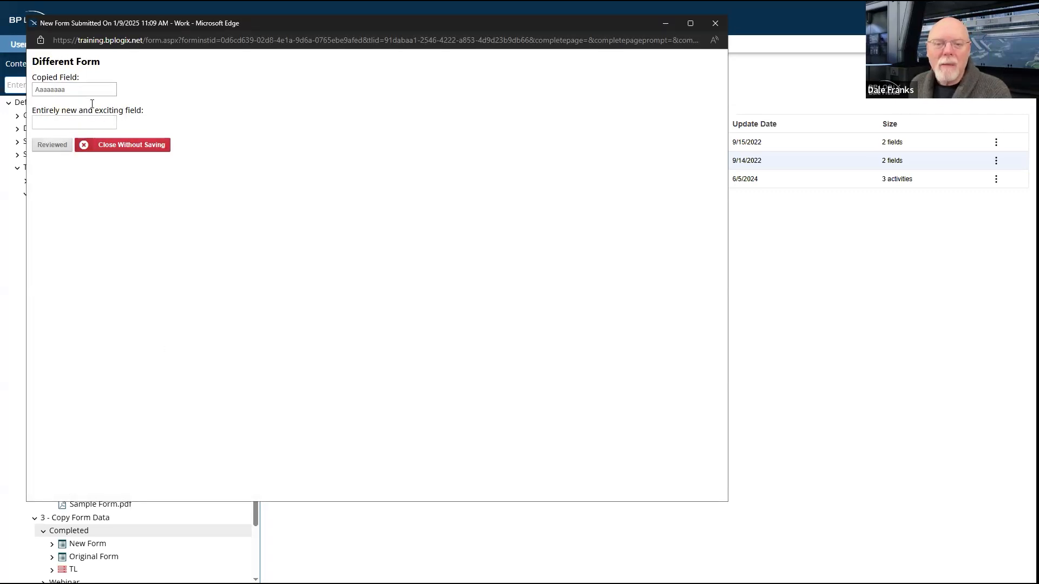
{"action": "double_click", "coordinate": [59, 88]}
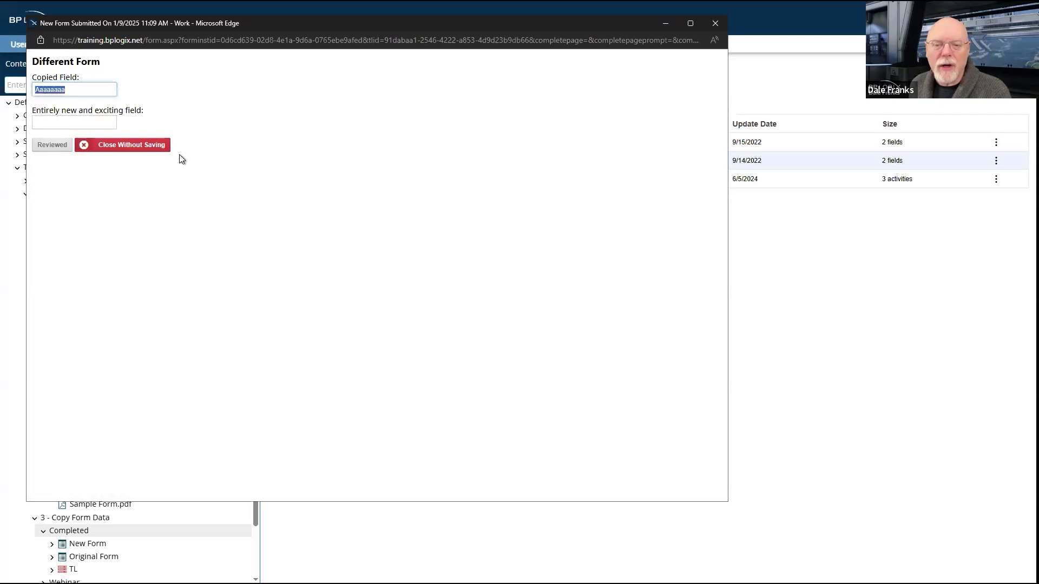
{"action": "key", "text": "Tab"}
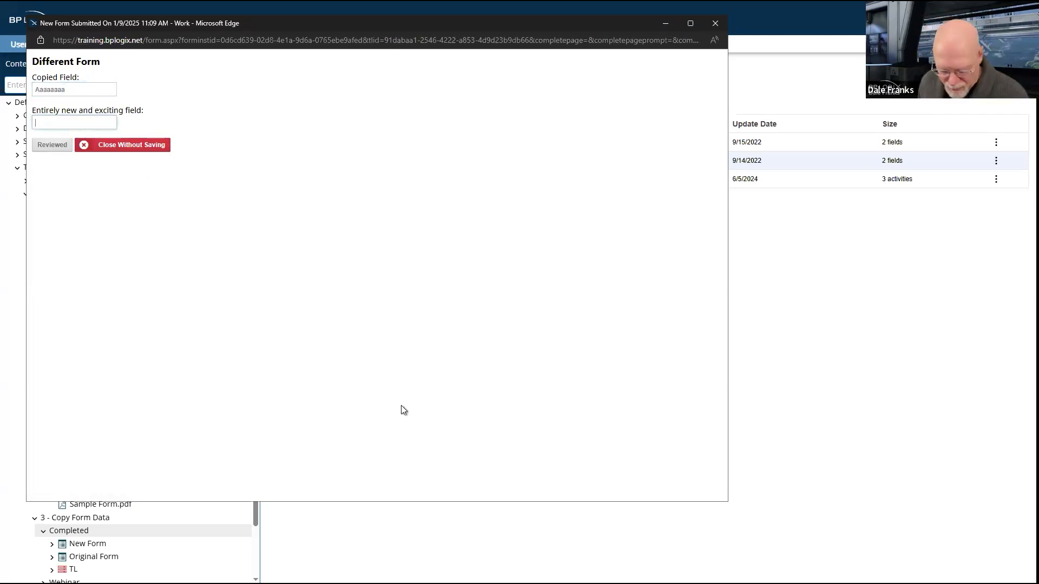
{"action": "type", "text": "Cccccccc"}
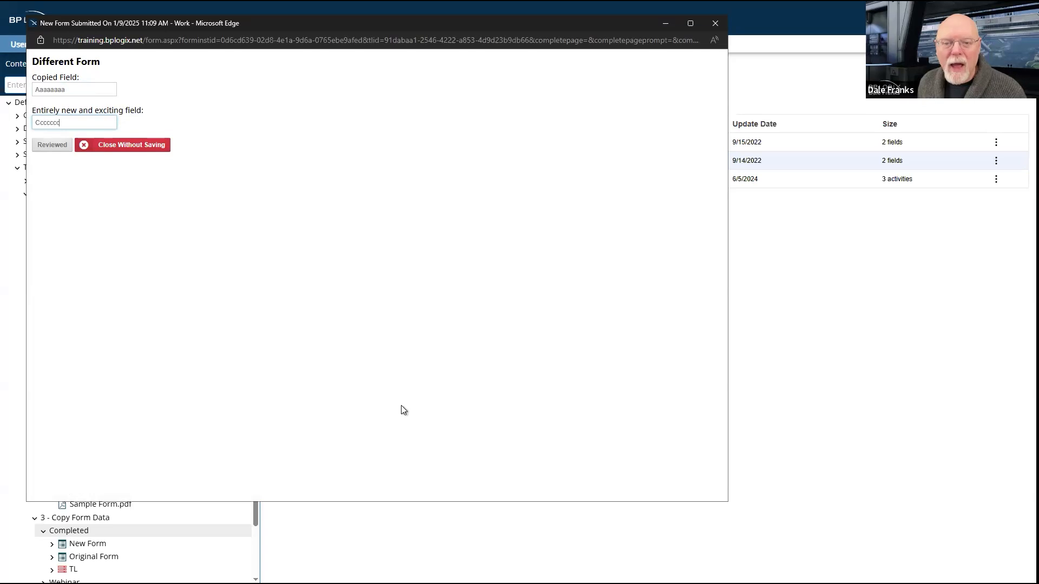
{"action": "left_click", "coordinate": [54, 147]}
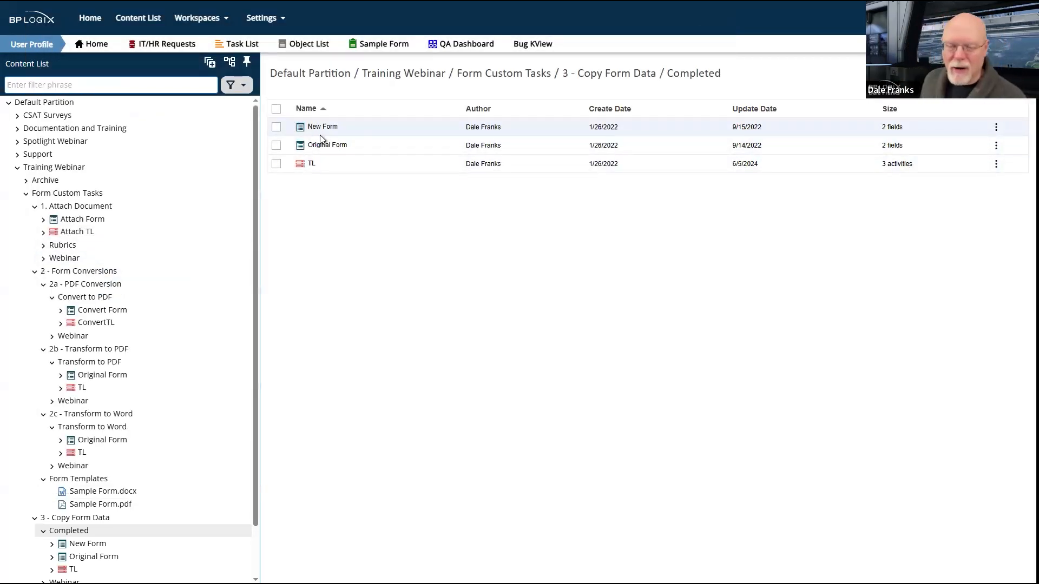
- Open the TL timeline's Copy Form activity and examine its optional container form setting
{"action": "left_click", "coordinate": [311, 165]}
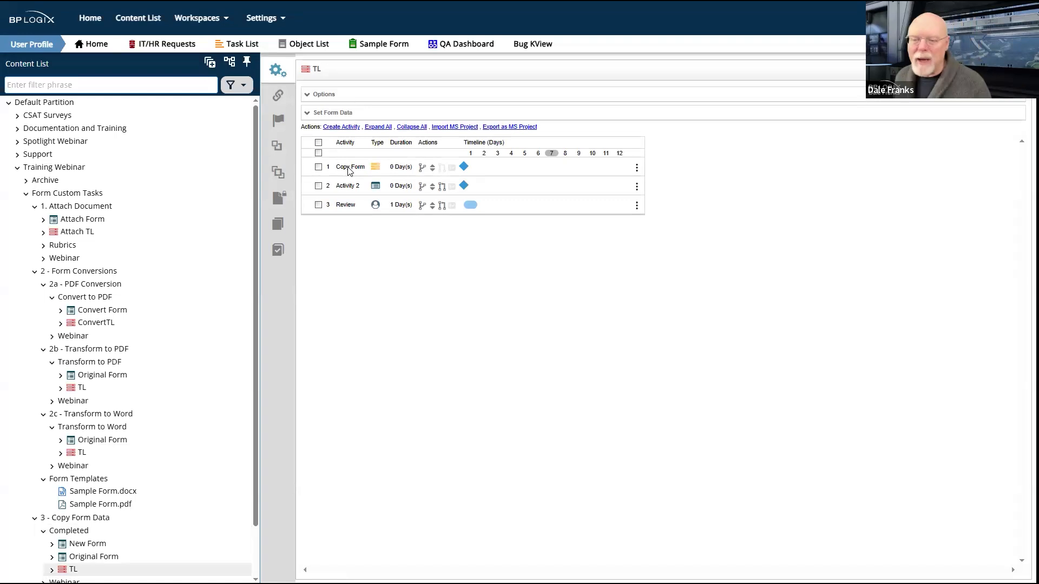
{"action": "left_click", "coordinate": [348, 169]}
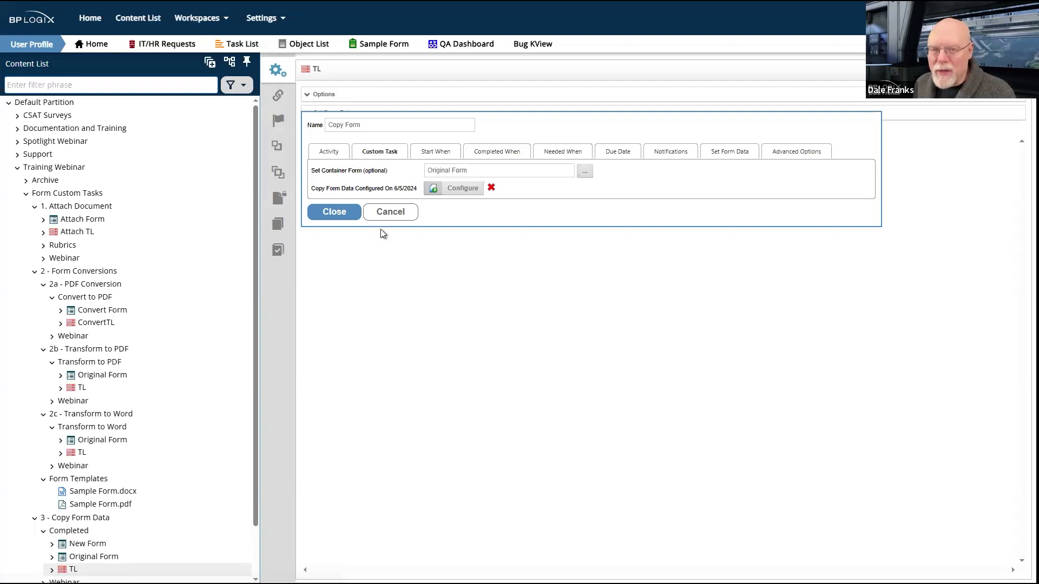
{"action": "left_click_drag", "start_coordinate": [394, 171], "coordinate": [312, 171]}
{"action": "double_click", "coordinate": [374, 171]}
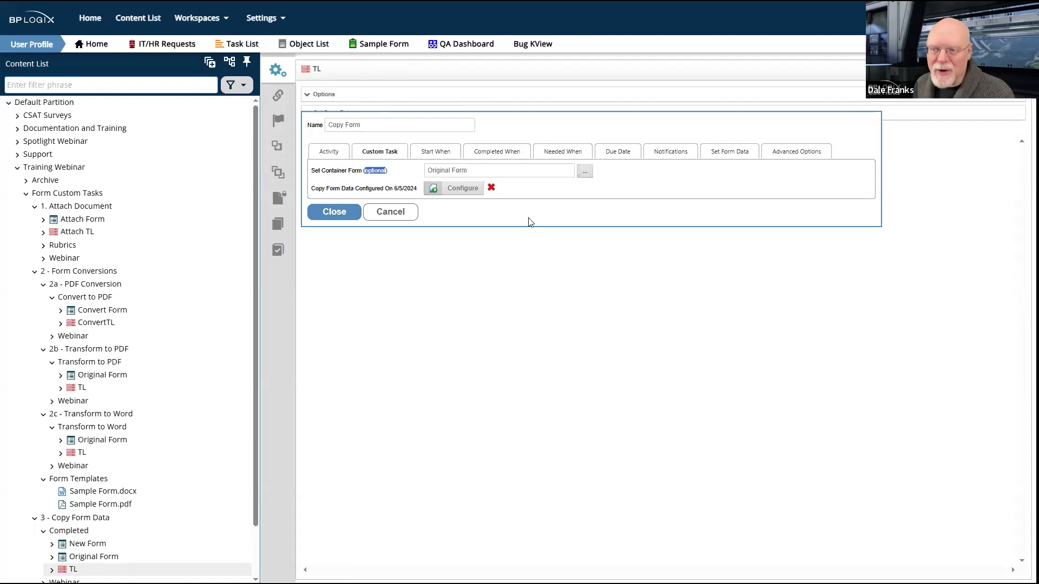
{"action": "left_click", "coordinate": [514, 173]}
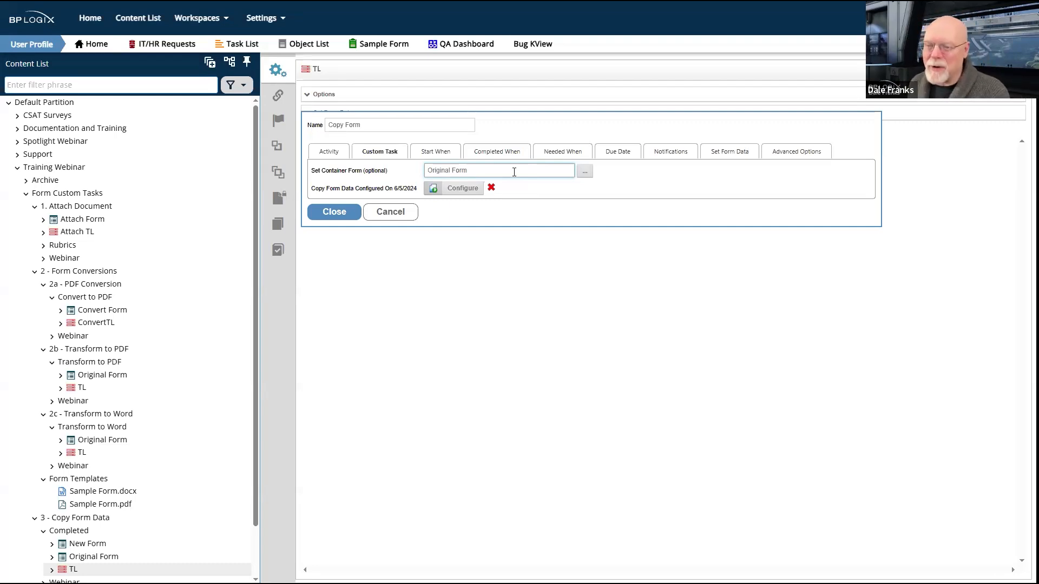
{"action": "double_click", "coordinate": [440, 170]}
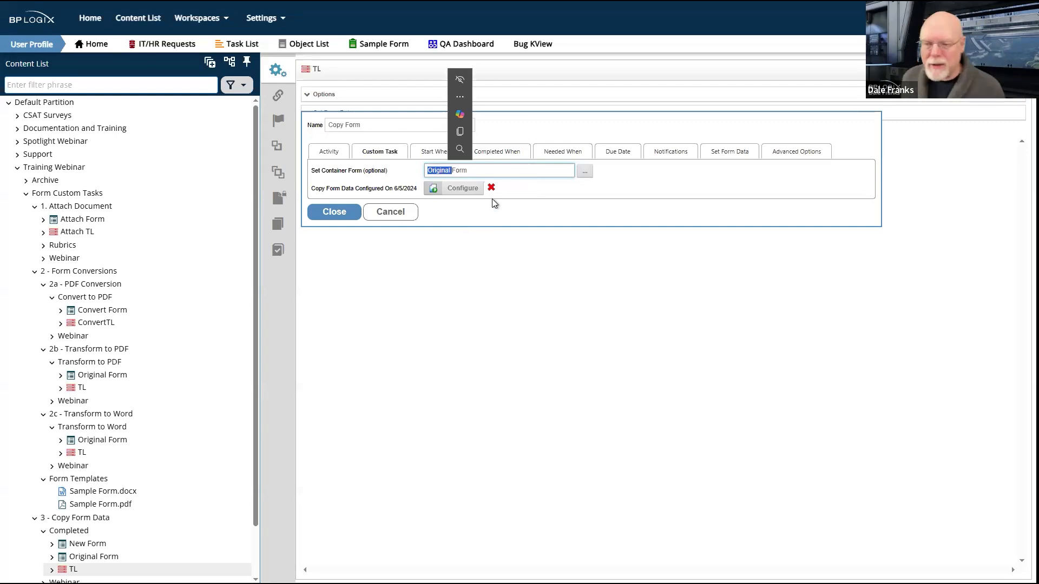
- Try clearing the form to create in the Copy Form Data configuration, reopen the form chooser, and cancel the changes
{"action": "left_click", "coordinate": [462, 189]}
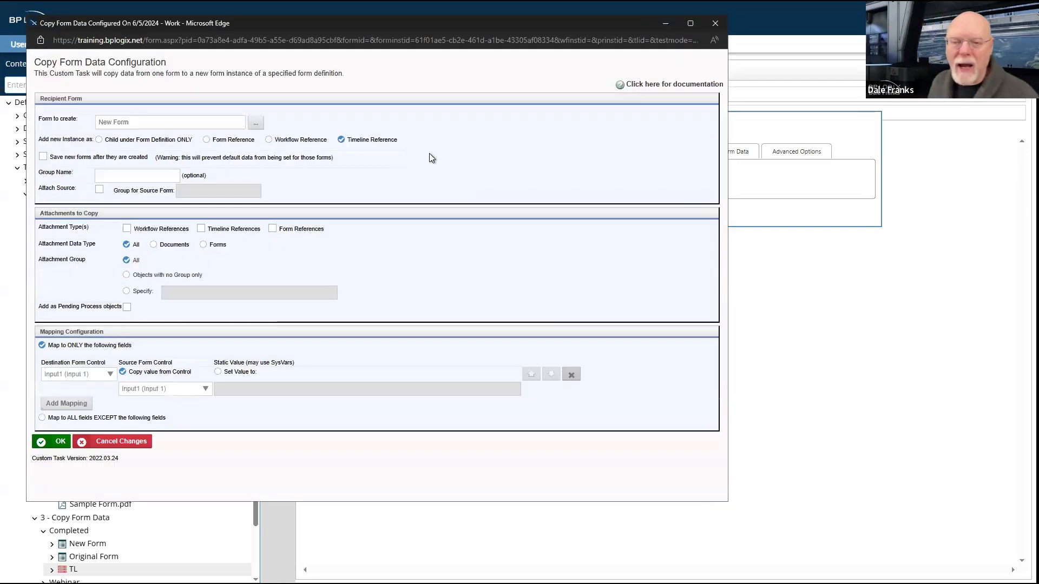
{"action": "left_click", "coordinate": [257, 124]}
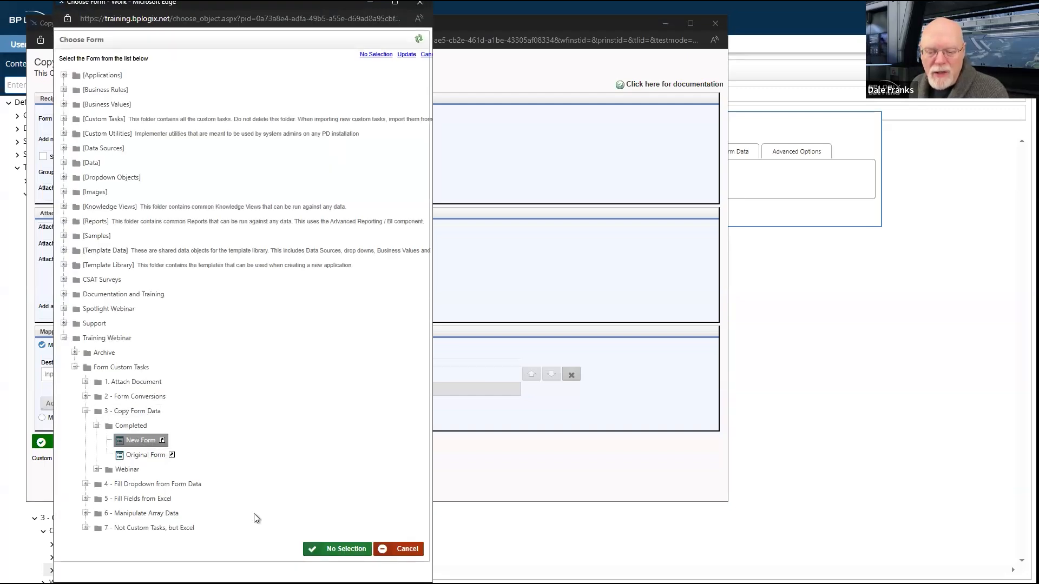
{"action": "left_click", "coordinate": [338, 549]}
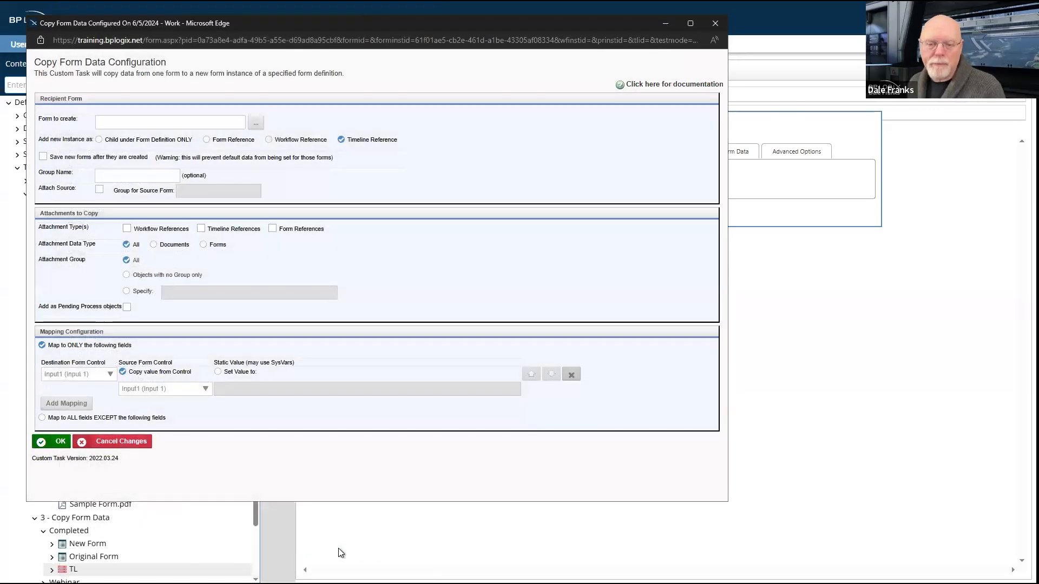
{"action": "left_click", "coordinate": [124, 174]}
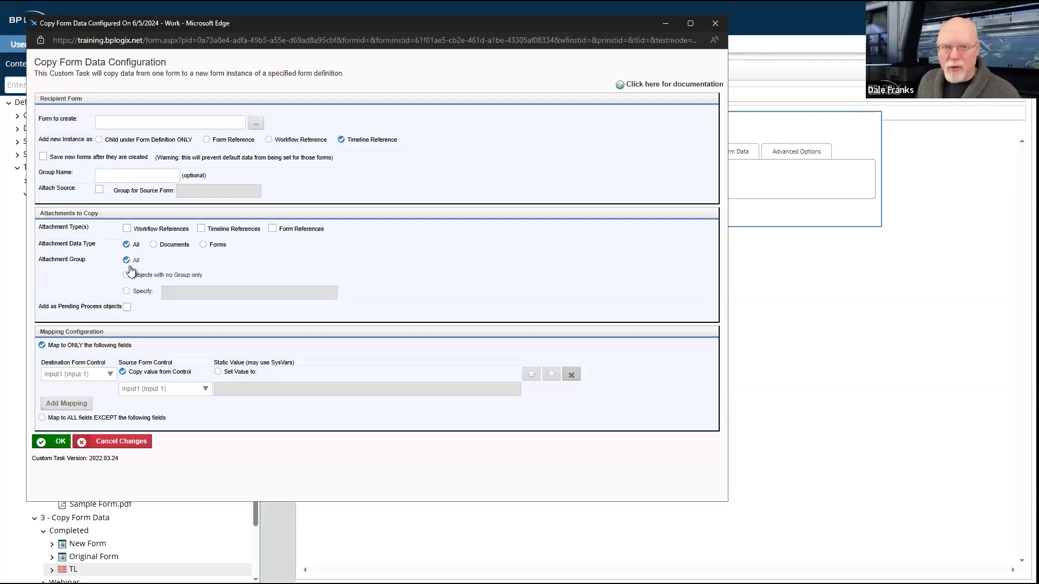
{"action": "left_click", "coordinate": [255, 122]}
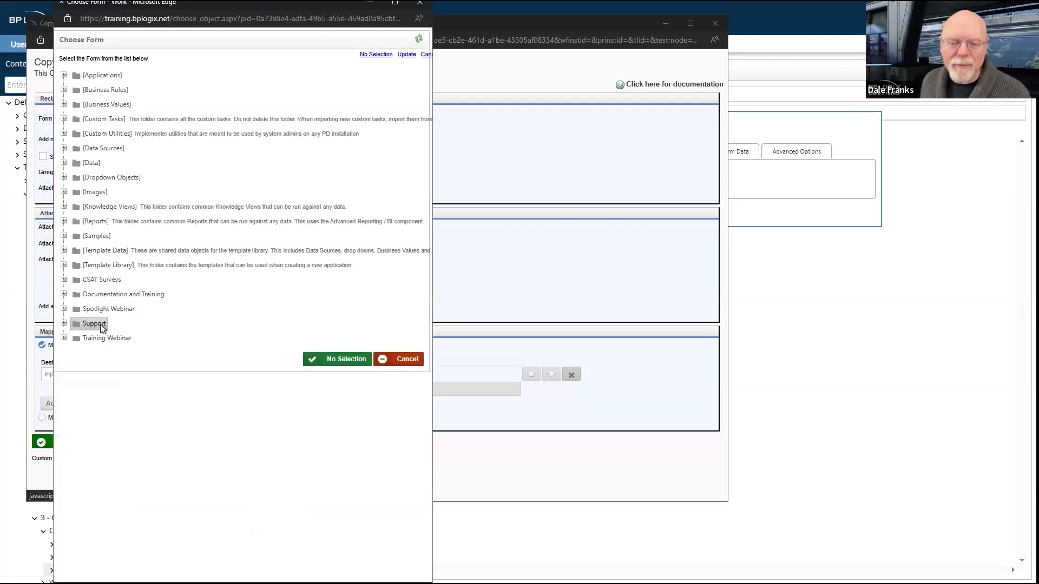
{"action": "left_click", "coordinate": [399, 357]}
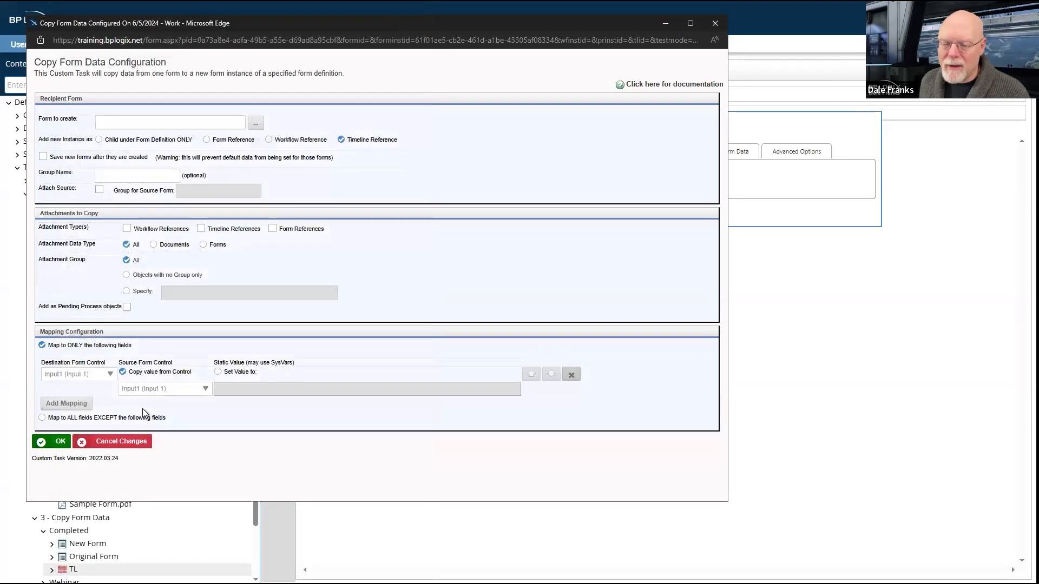
{"action": "left_click", "coordinate": [139, 443]}
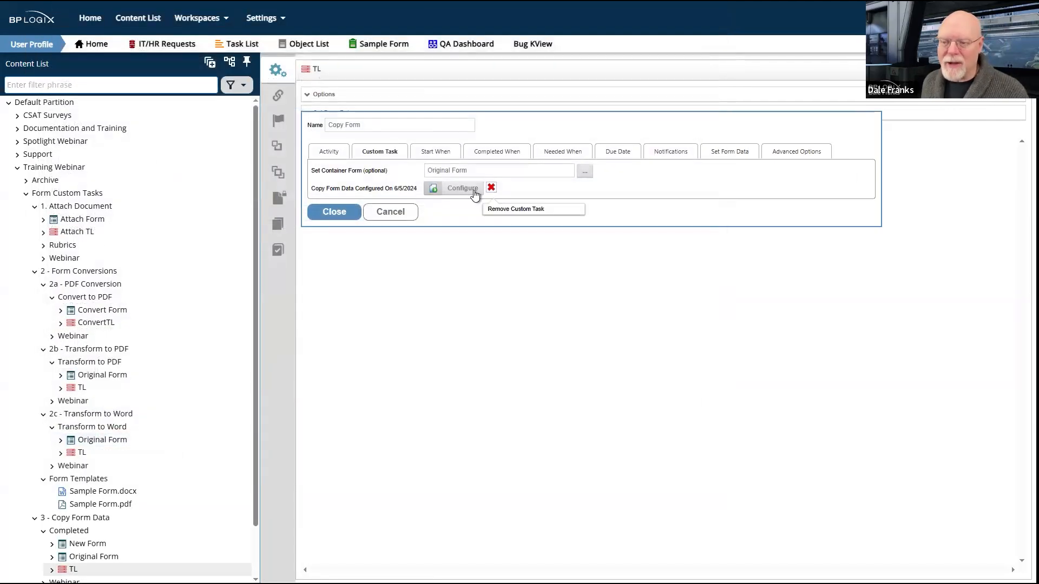
- Reopen the Copy Form Data configuration and reposition and resize its window to show the full mapping section
{"action": "left_click", "coordinate": [471, 190]}
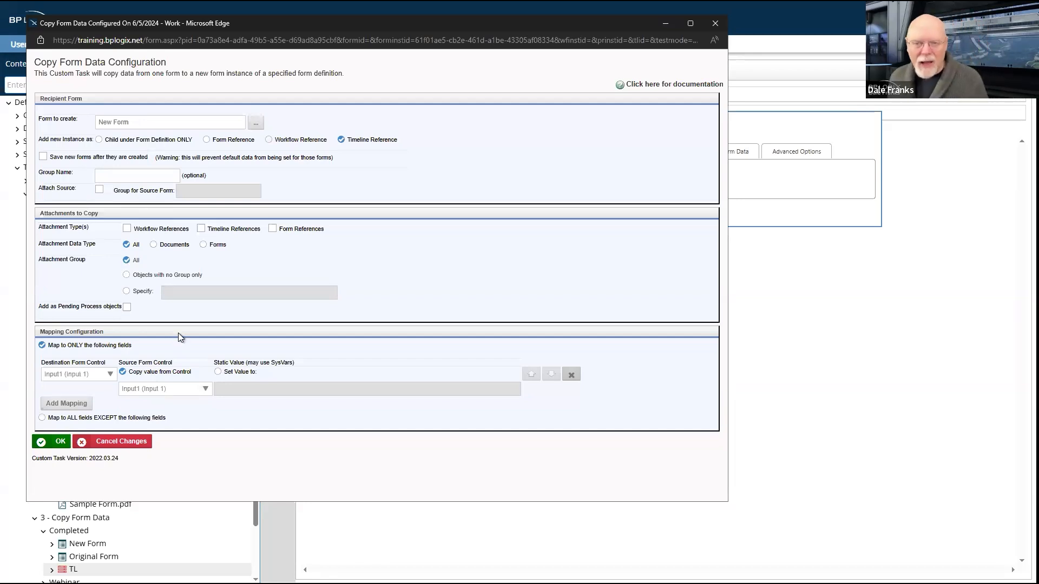
{"action": "left_click_drag", "start_coordinate": [465, 40], "coordinate": [500, 65]}
{"action": "left_click_drag", "start_coordinate": [473, 17], "coordinate": [474, 225]}
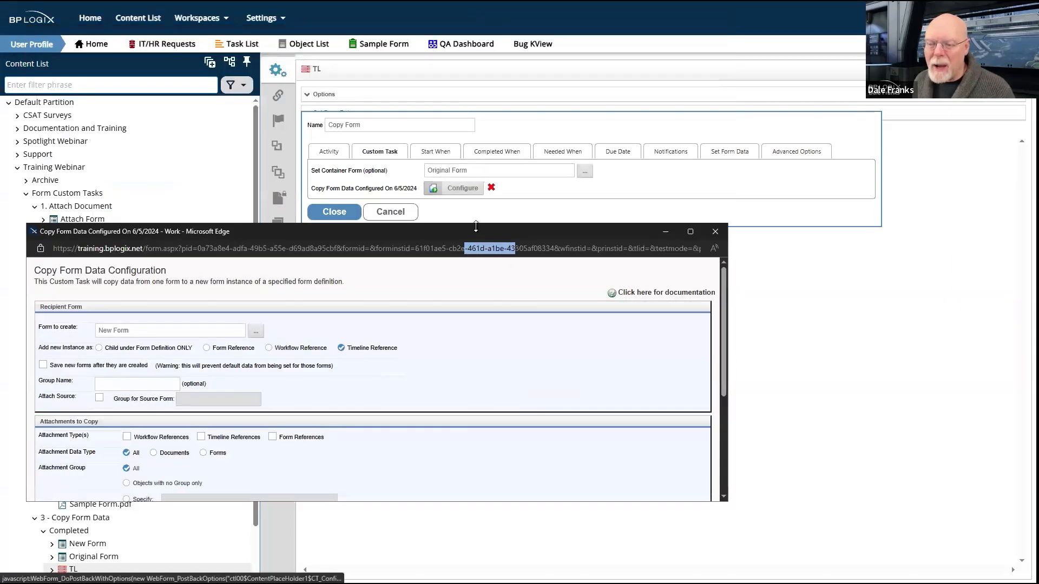
{"action": "left_click_drag", "start_coordinate": [474, 232], "coordinate": [476, 28]}
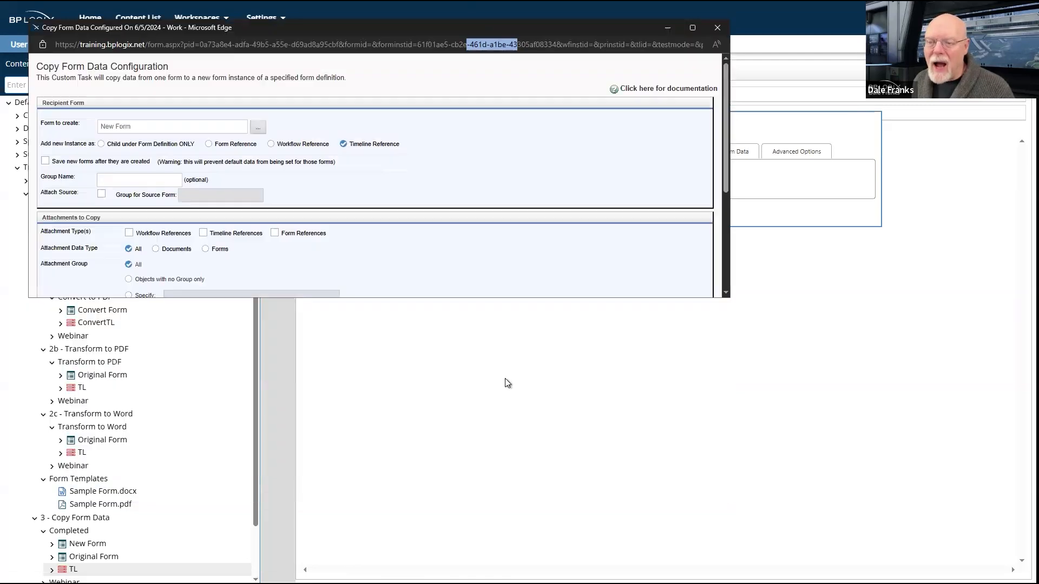
{"action": "left_click", "coordinate": [535, 298]}
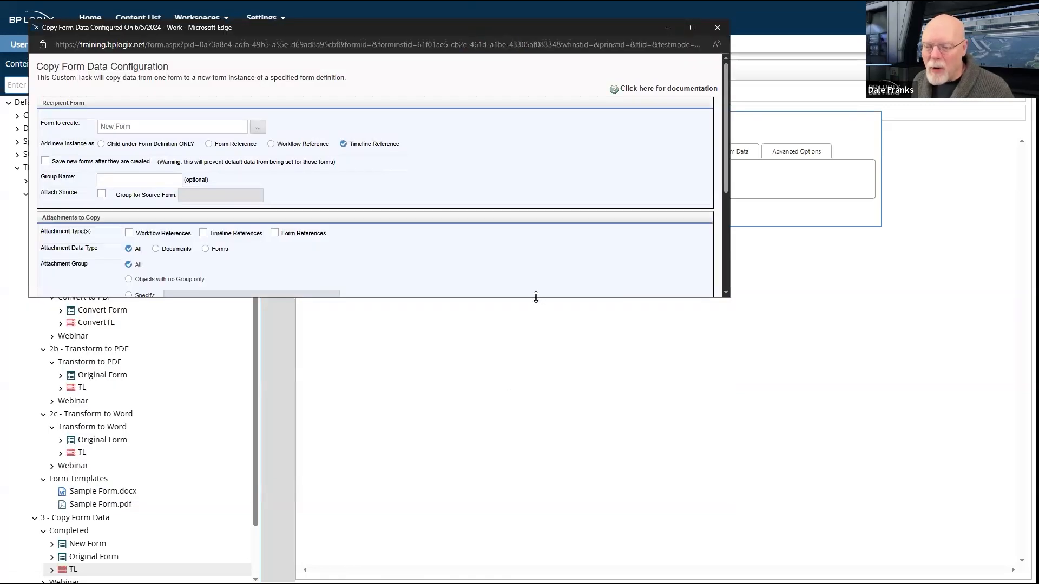
{"action": "left_click_drag", "start_coordinate": [536, 297], "coordinate": [535, 548]}
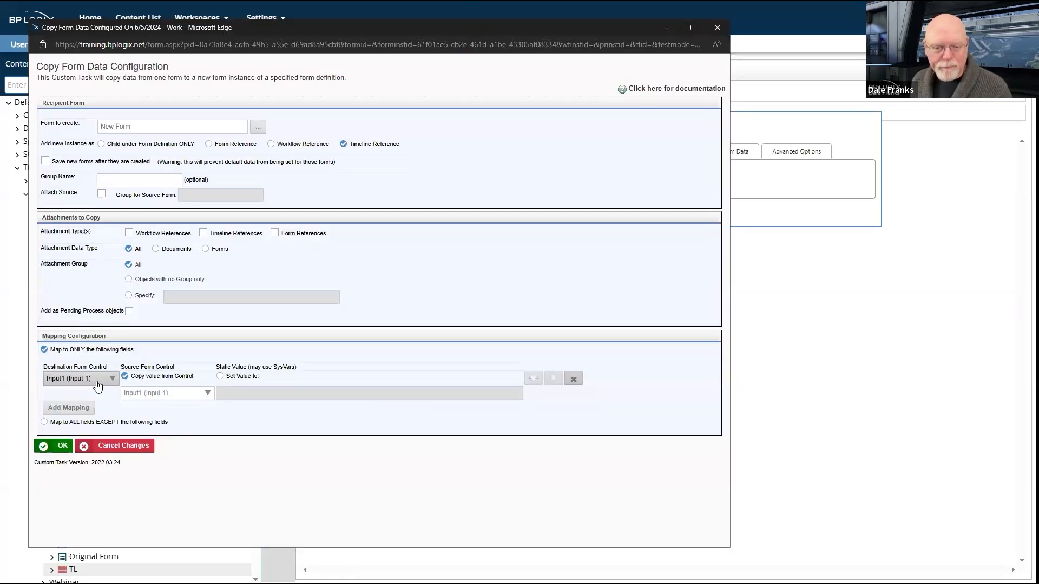
- View the source form control choices for the Input1 mapping, close the configuration, and cancel out of the Copy Form activity
{"action": "left_click", "coordinate": [174, 398]}
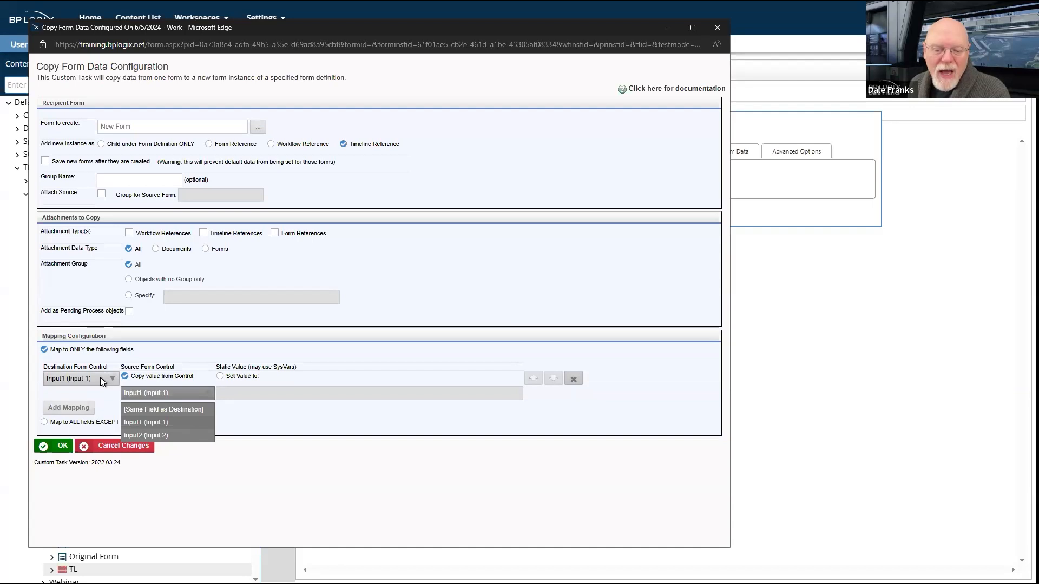
{"action": "left_click", "coordinate": [74, 486]}
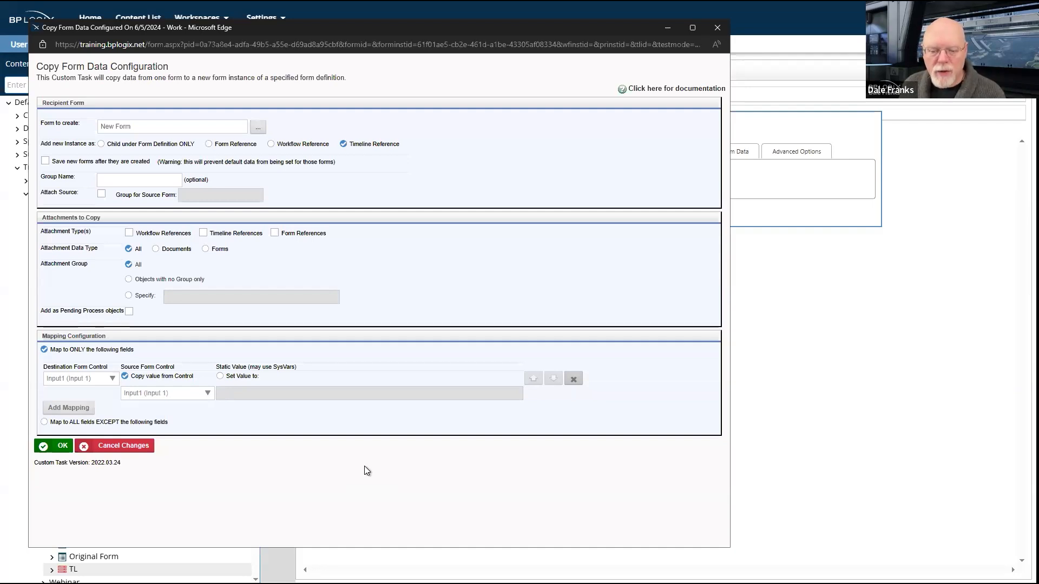
{"action": "left_click", "coordinate": [717, 28]}
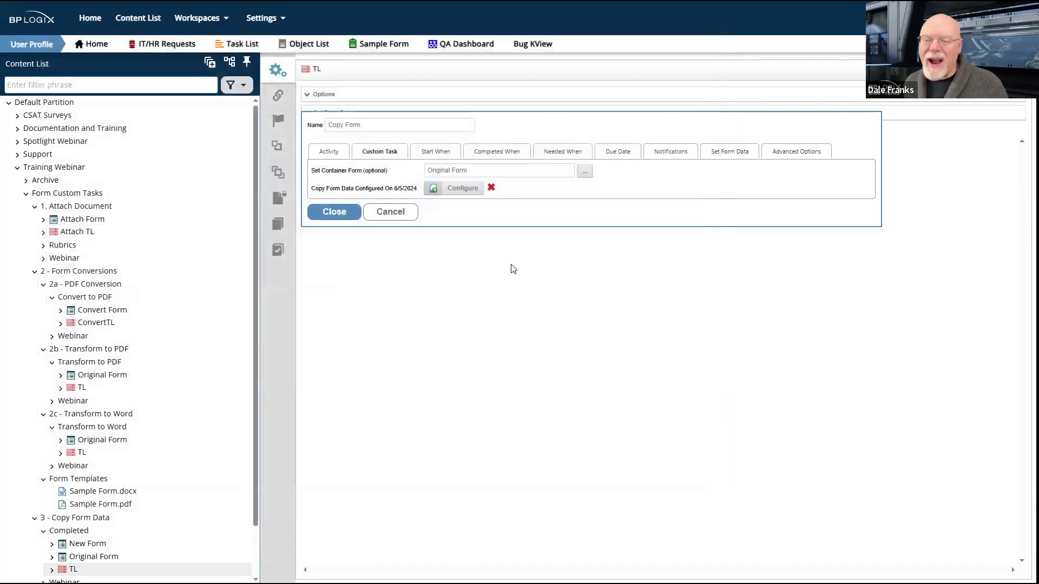
{"action": "left_click", "coordinate": [393, 221]}
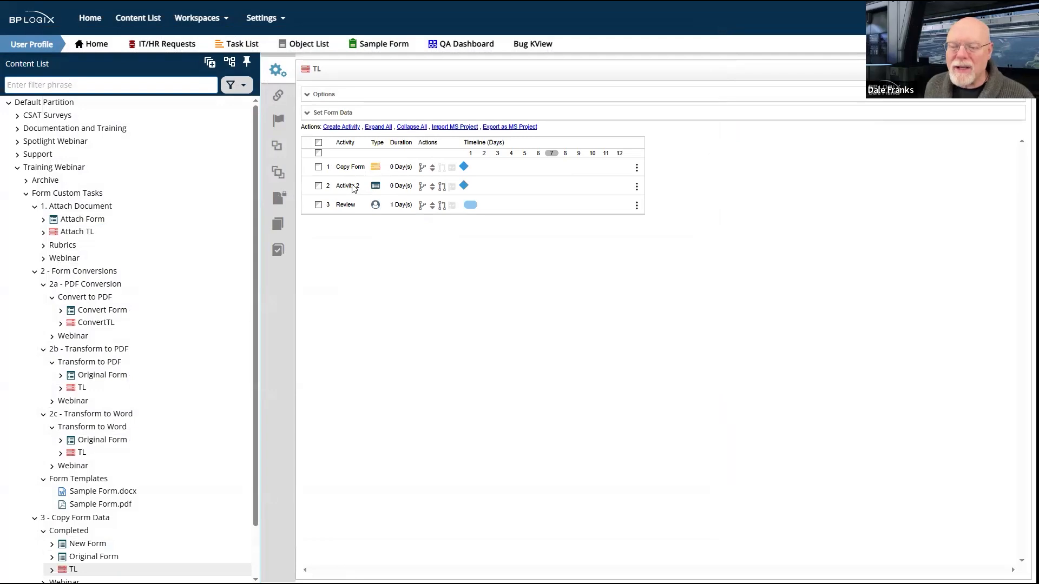
- Examine the form options of Activity 2 and close the activity
{"action": "left_click", "coordinate": [353, 187]}
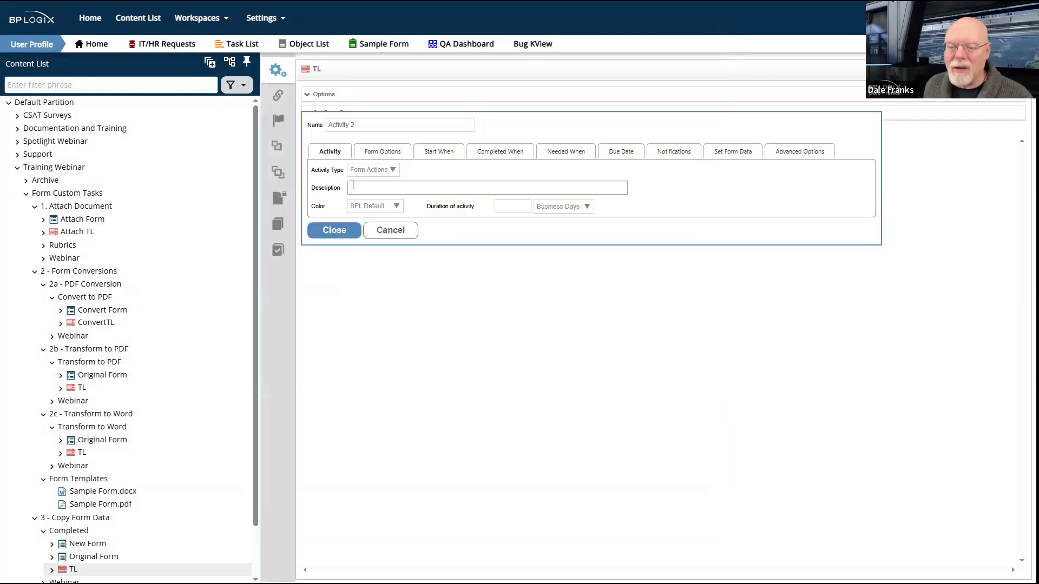
{"action": "left_click", "coordinate": [384, 153]}
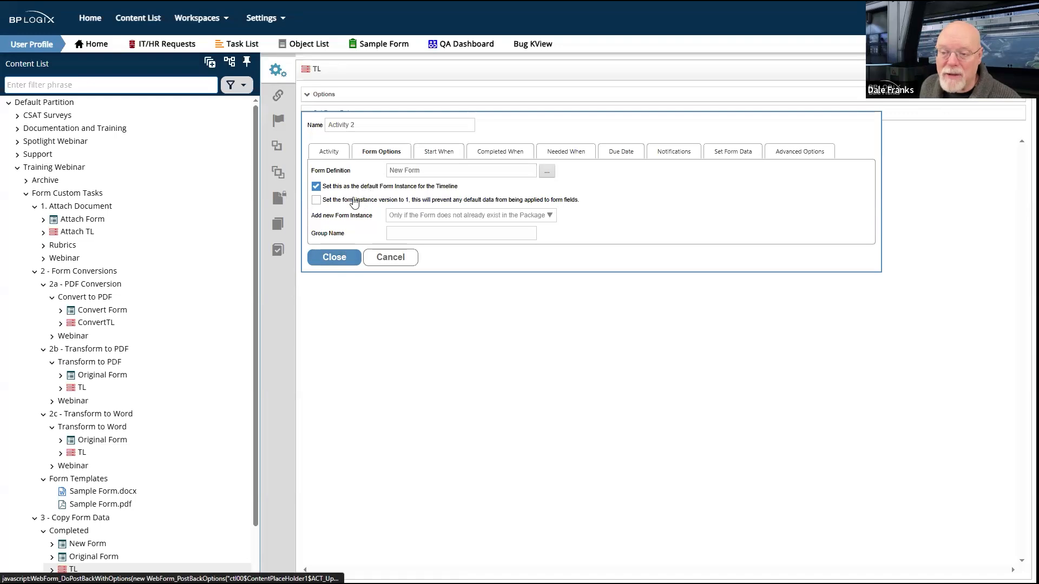
{"action": "left_click", "coordinate": [336, 260]}
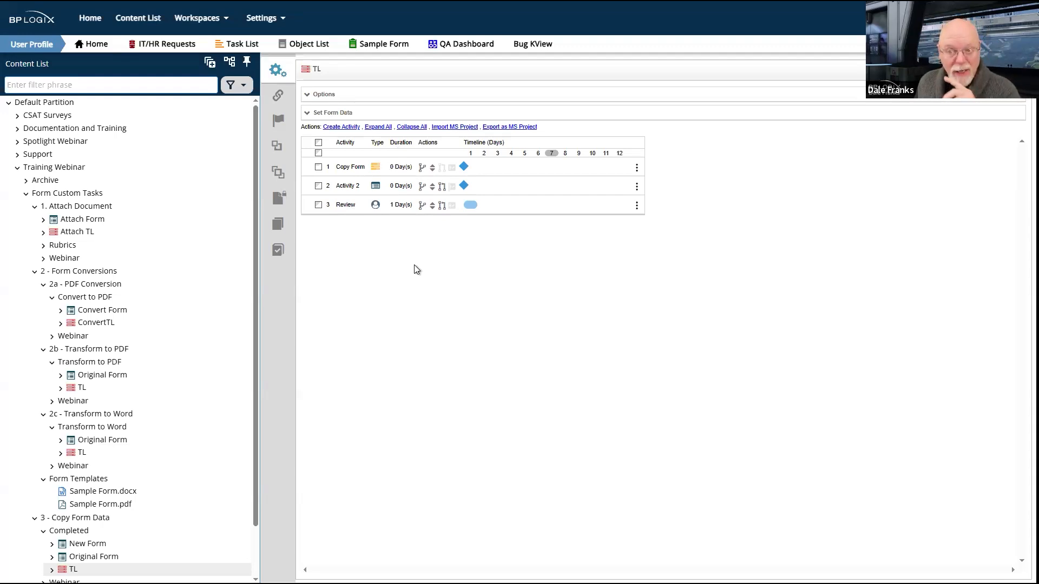
- In the TL timeline's options, enable copying objects from the parent process to this timeline and from the timeline package to the parent
{"action": "left_click", "coordinate": [327, 95]}
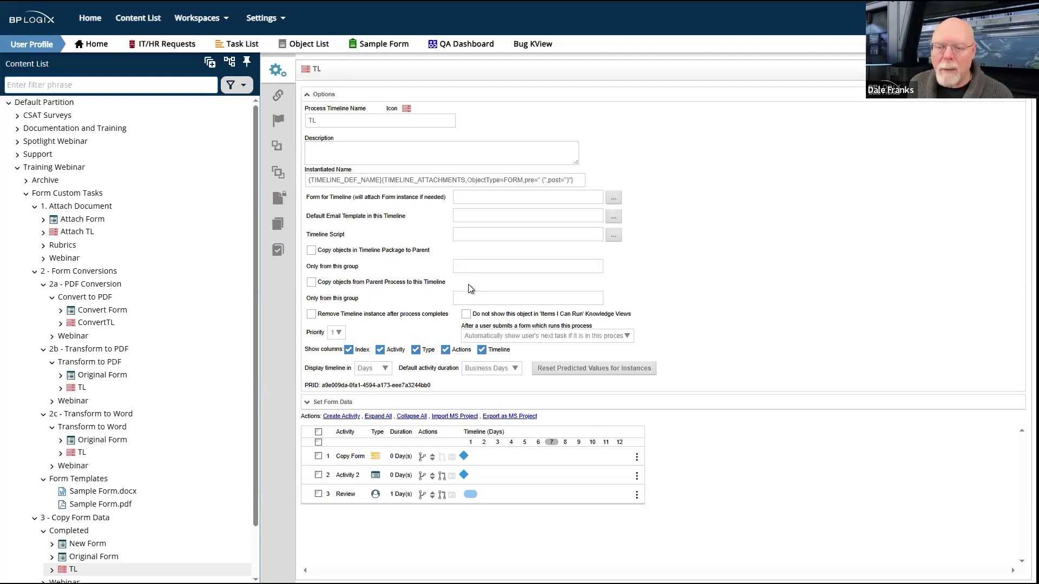
{"action": "left_click_drag", "start_coordinate": [321, 234], "coordinate": [443, 294]}
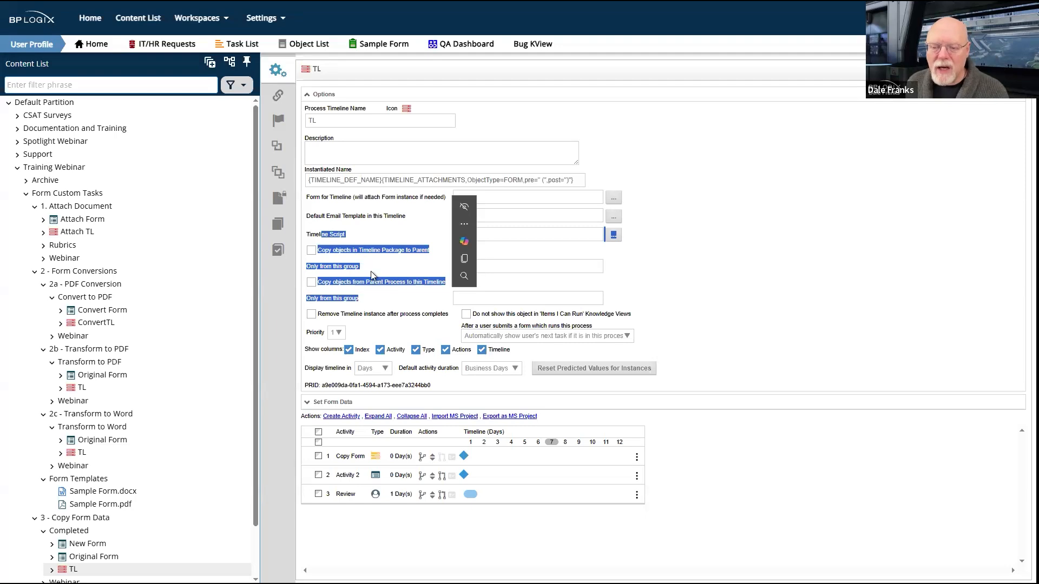
{"action": "left_click", "coordinate": [375, 299]}
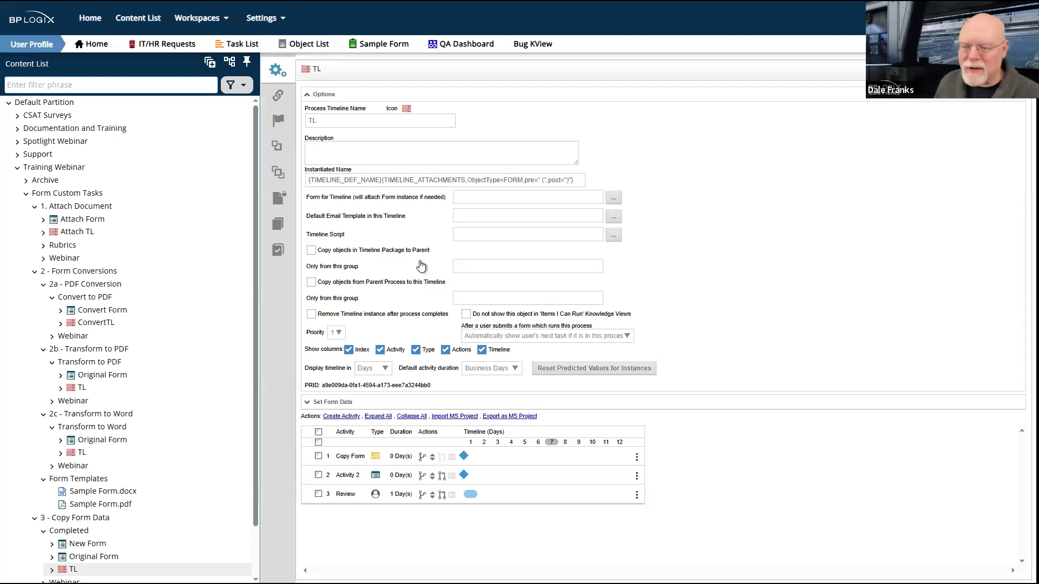
{"action": "left_click", "coordinate": [311, 283]}
{"action": "left_click", "coordinate": [312, 250]}
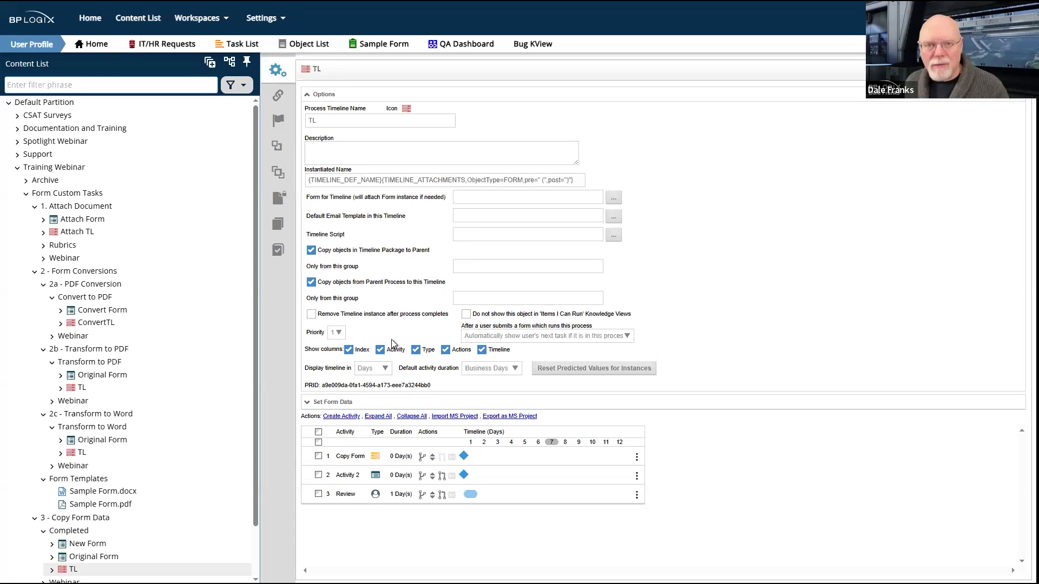
- Turn off copying timeline package objects to the parent and copying parent process objects to the TL timeline
{"action": "left_click", "coordinate": [311, 282]}
{"action": "left_click", "coordinate": [312, 251]}
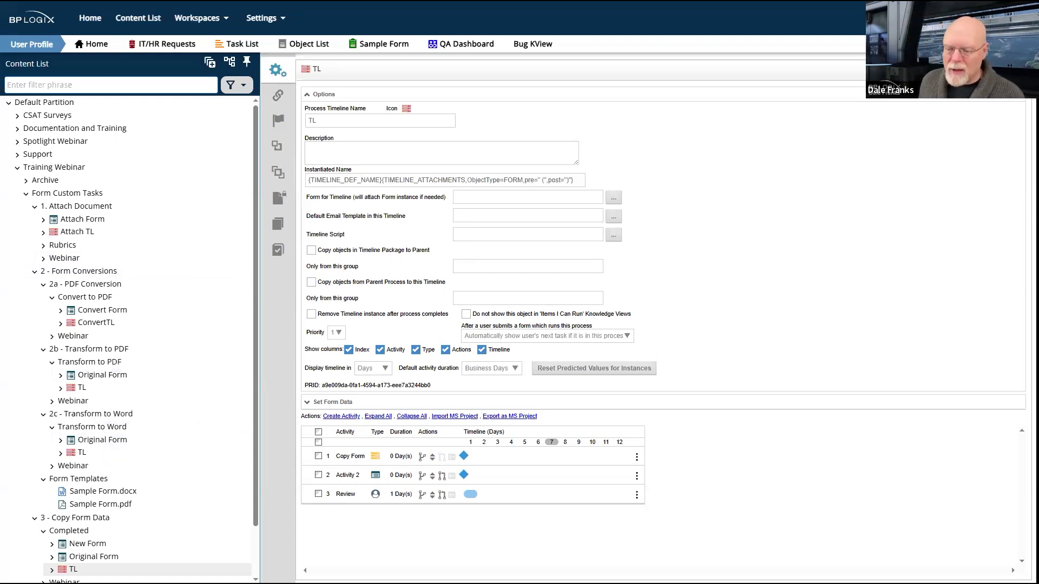
- Add a fourth activity to the TL timeline and open it for editing
{"action": "left_click", "coordinate": [352, 417]}
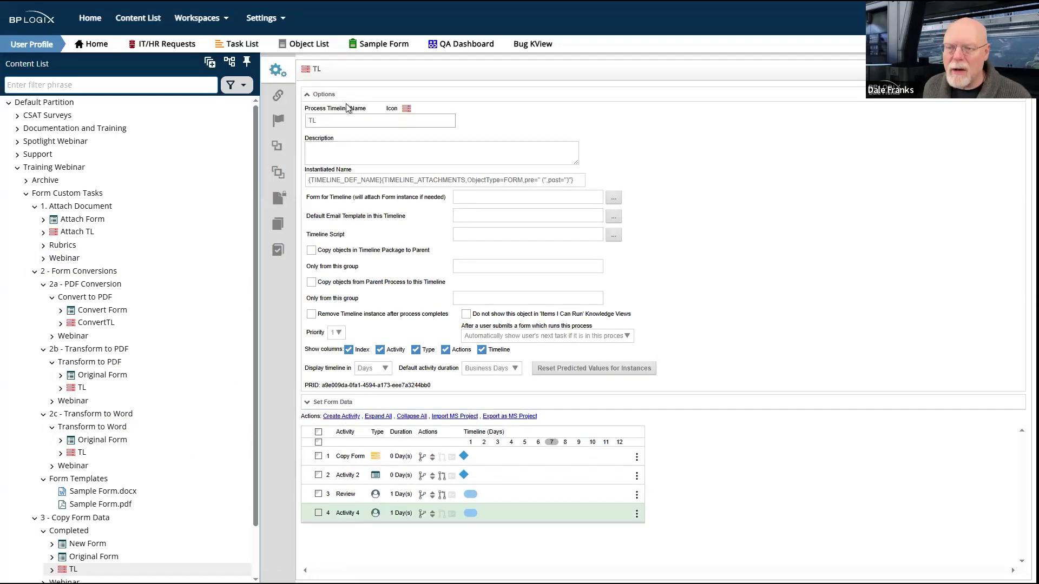
{"action": "left_click", "coordinate": [329, 95]}
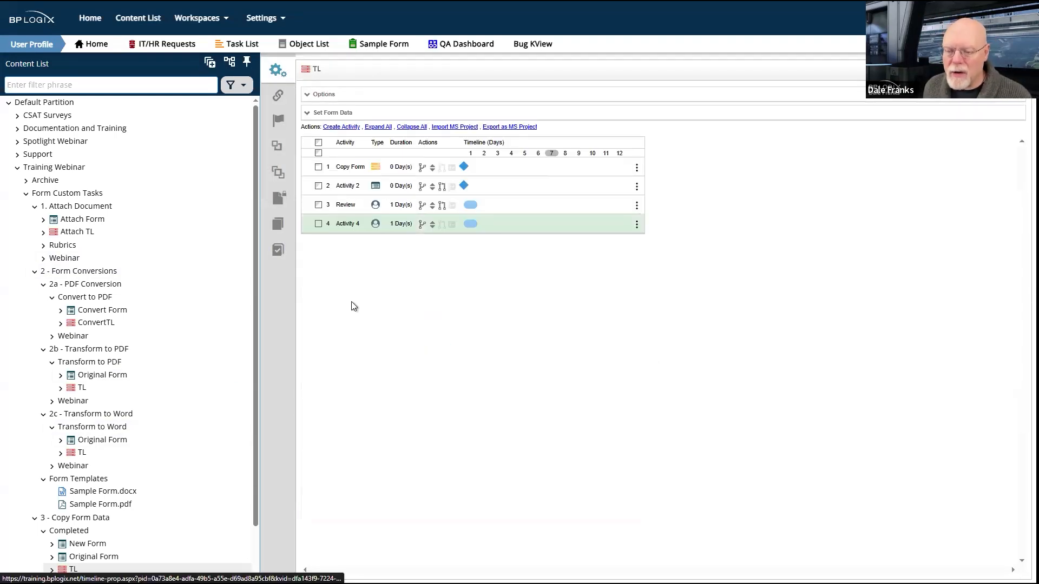
{"action": "left_click", "coordinate": [346, 225]}
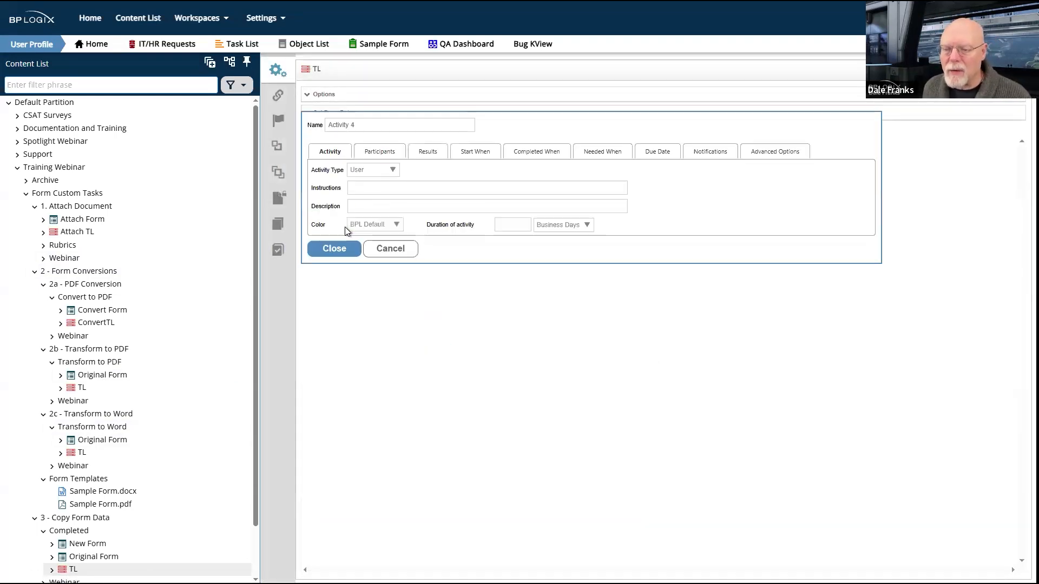
- Try the Process type for the new activity and toggle its option to copy objects from the sub-process off and back on
{"action": "left_click", "coordinate": [391, 172]}
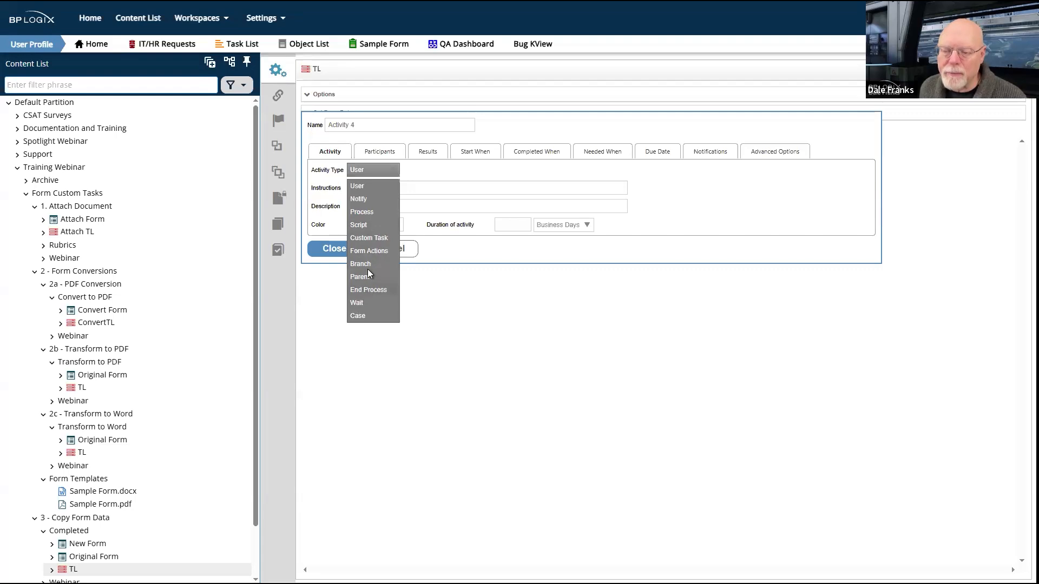
{"action": "left_click", "coordinate": [370, 213]}
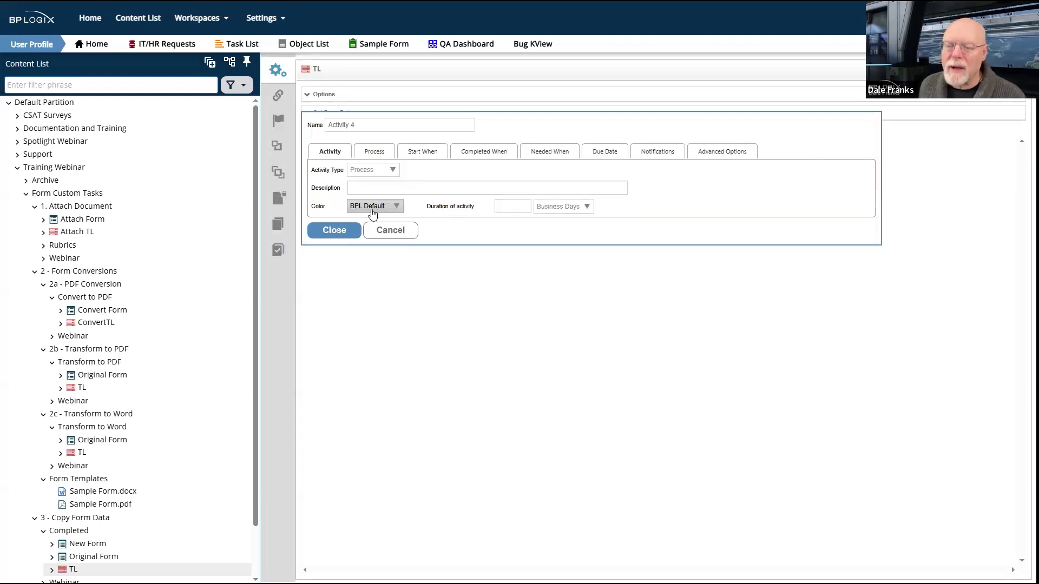
{"action": "left_click", "coordinate": [374, 153]}
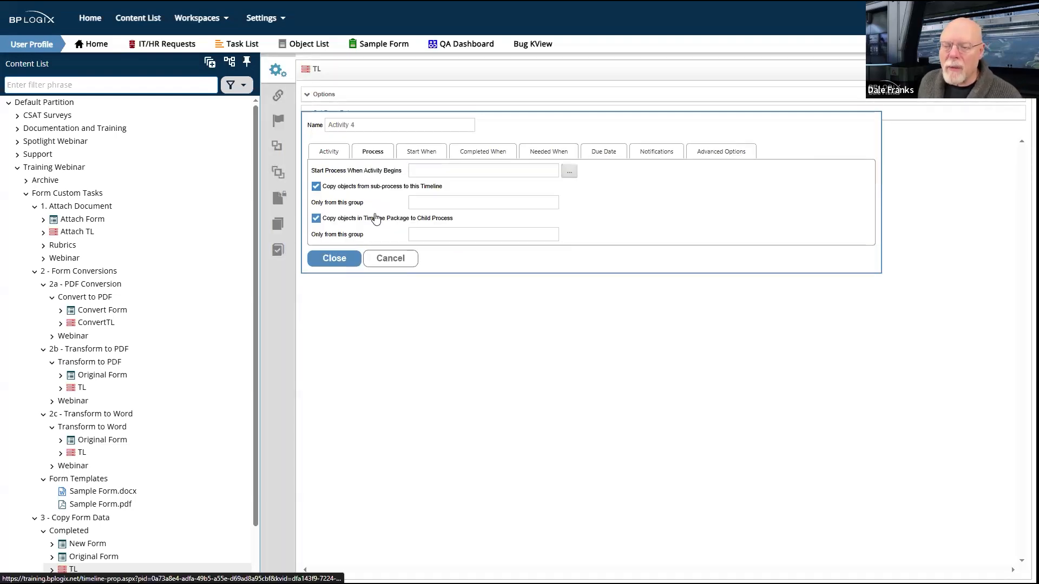
{"action": "left_click", "coordinate": [391, 189]}
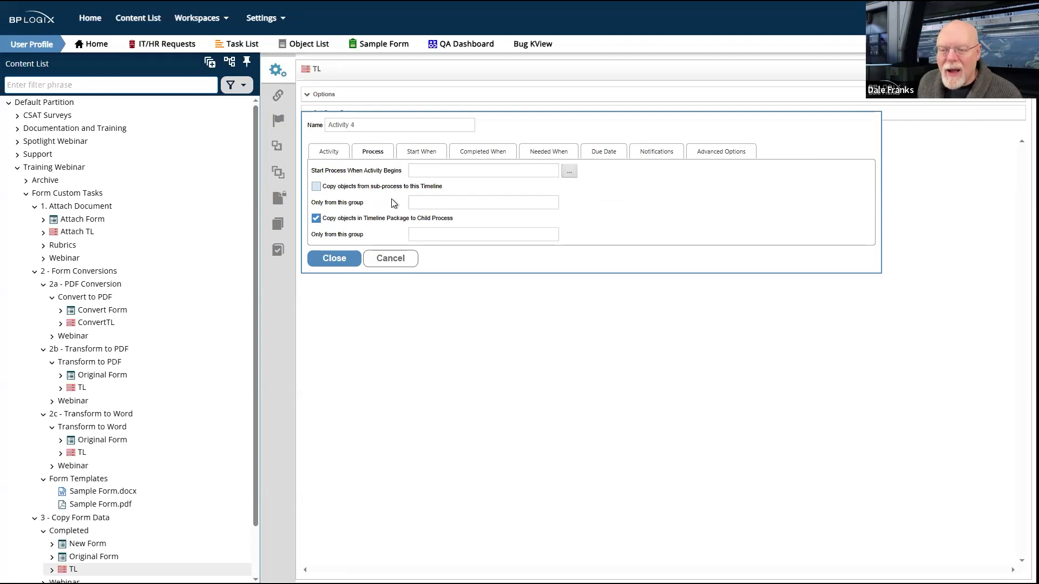
{"action": "left_click", "coordinate": [347, 189]}
{"action": "left_click", "coordinate": [417, 203]}
{"action": "left_click_drag", "start_coordinate": [368, 172], "coordinate": [331, 174]}
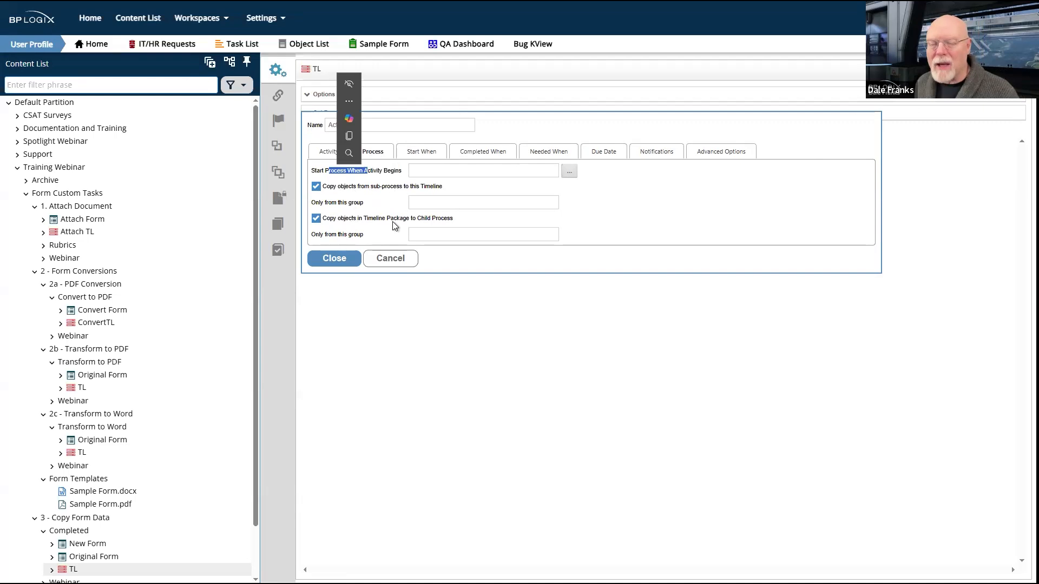
{"action": "left_click", "coordinate": [423, 310]}
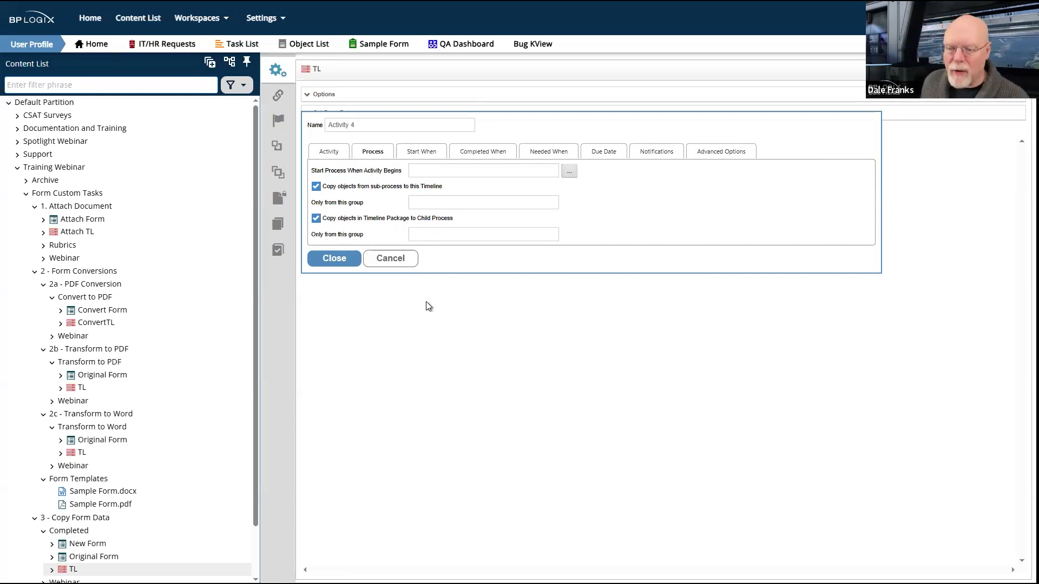
- Set the new activity's type to Custom Task
{"action": "left_click", "coordinate": [330, 152]}
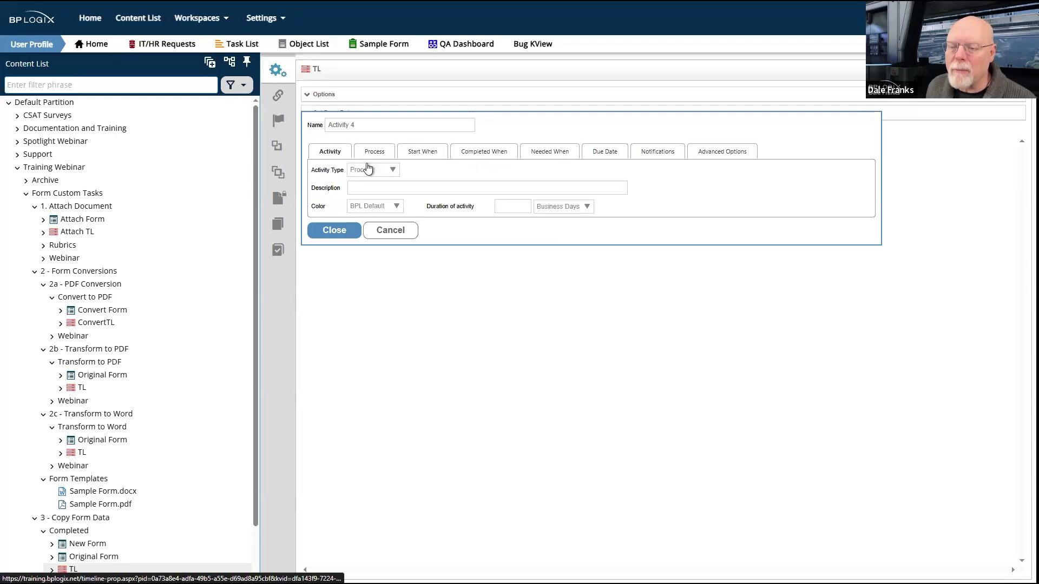
{"action": "left_click", "coordinate": [367, 169]}
{"action": "left_click", "coordinate": [378, 247]}
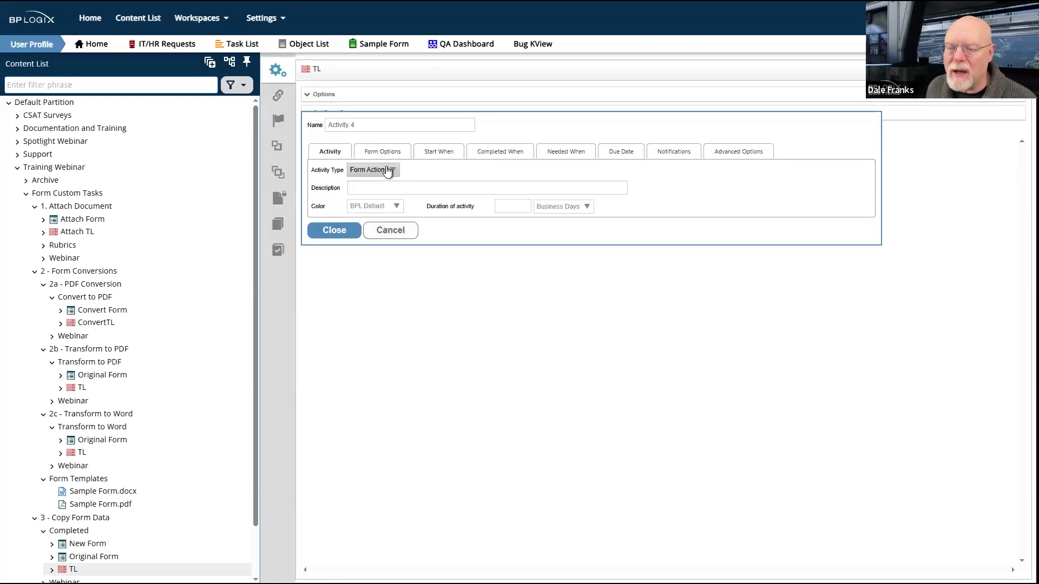
{"action": "left_click", "coordinate": [387, 171]}
{"action": "left_click", "coordinate": [378, 238]}
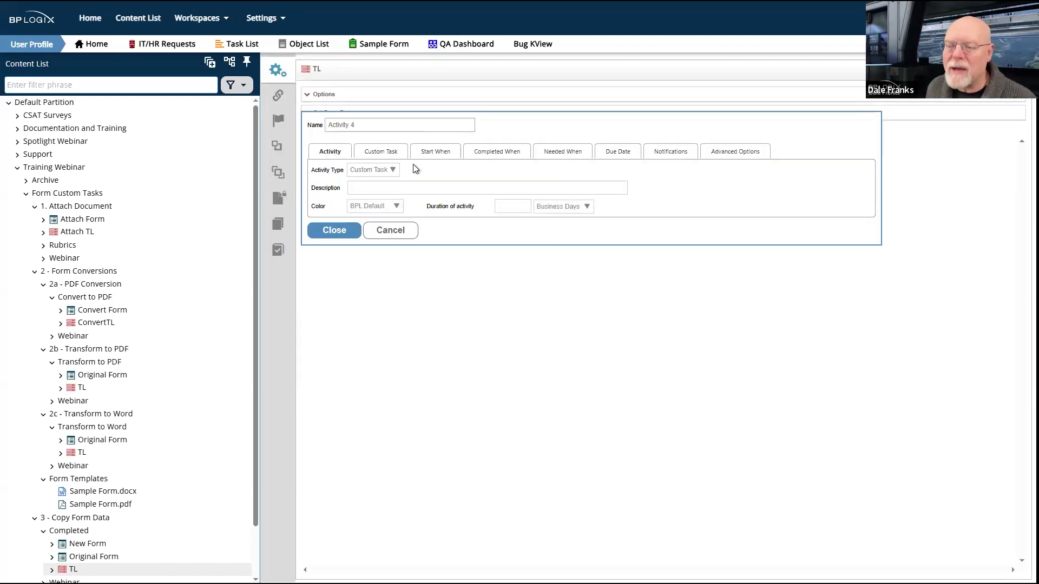
- Choose Run Process from the Process category and add it as the activity's custom task
{"action": "left_click", "coordinate": [388, 152]}
{"action": "left_click", "coordinate": [513, 171]}
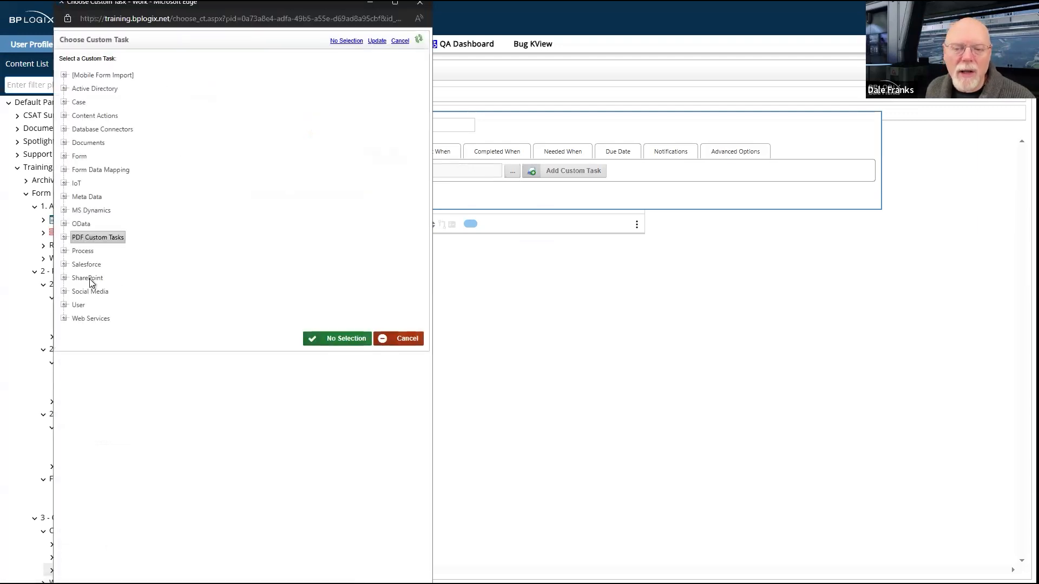
{"action": "left_click", "coordinate": [83, 252]}
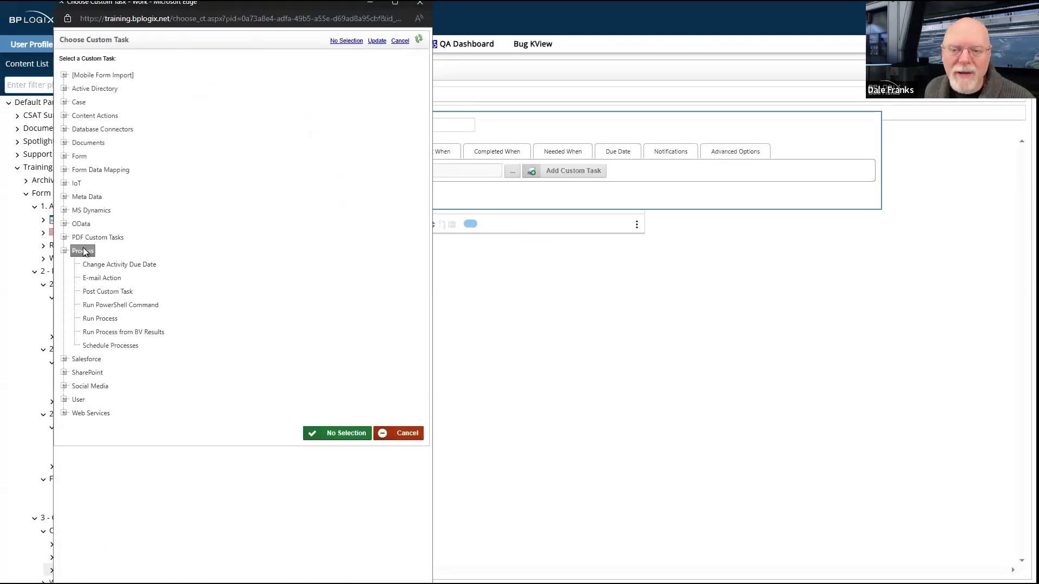
{"action": "left_click", "coordinate": [109, 319]}
{"action": "left_click", "coordinate": [560, 172]}
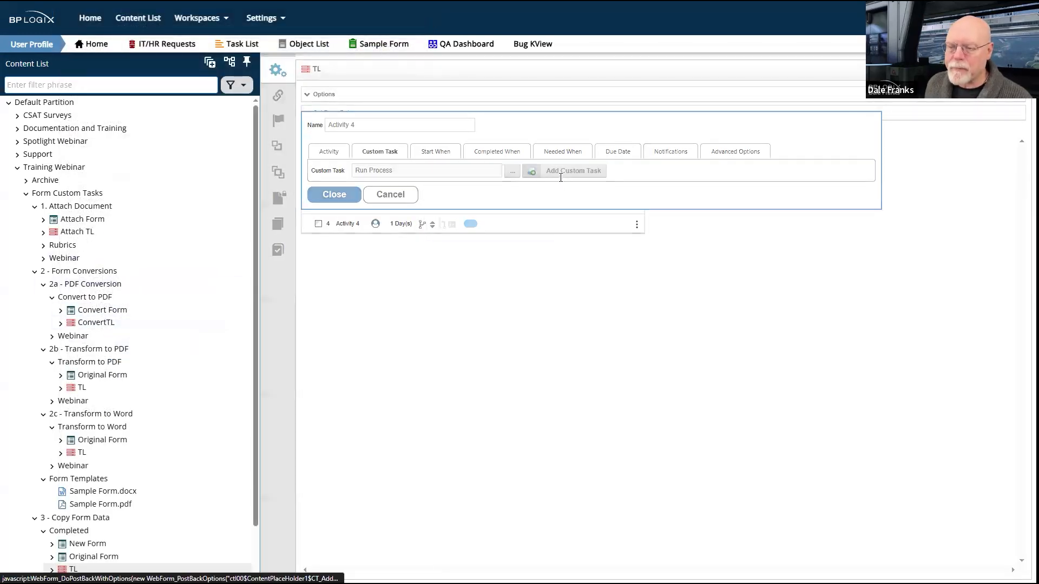
- Open the Run Process configuration and examine its advanced options for launching, the new form and attachments
{"action": "left_click", "coordinate": [466, 196]}
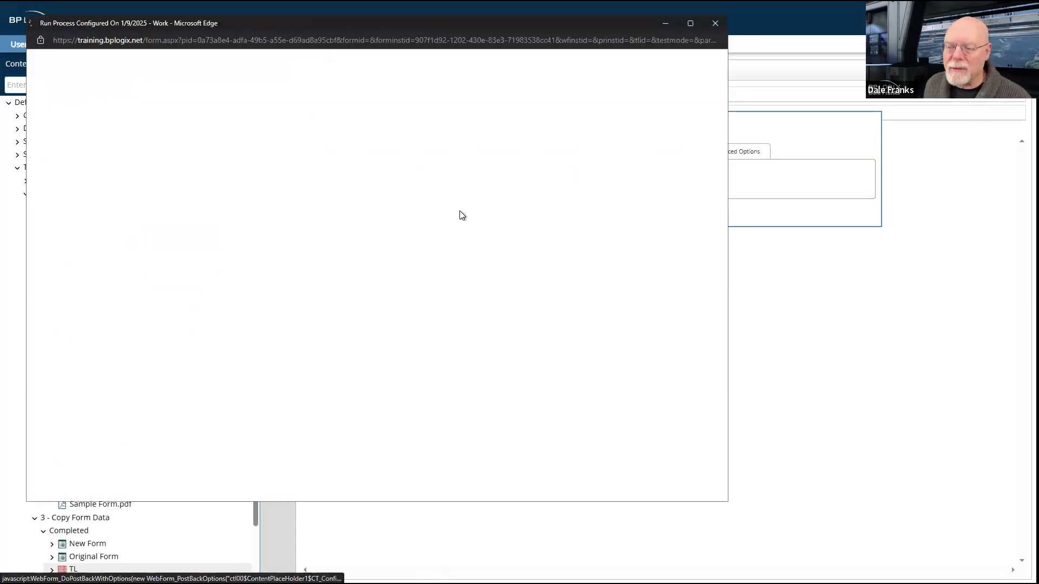
{"action": "left_click", "coordinate": [118, 229]}
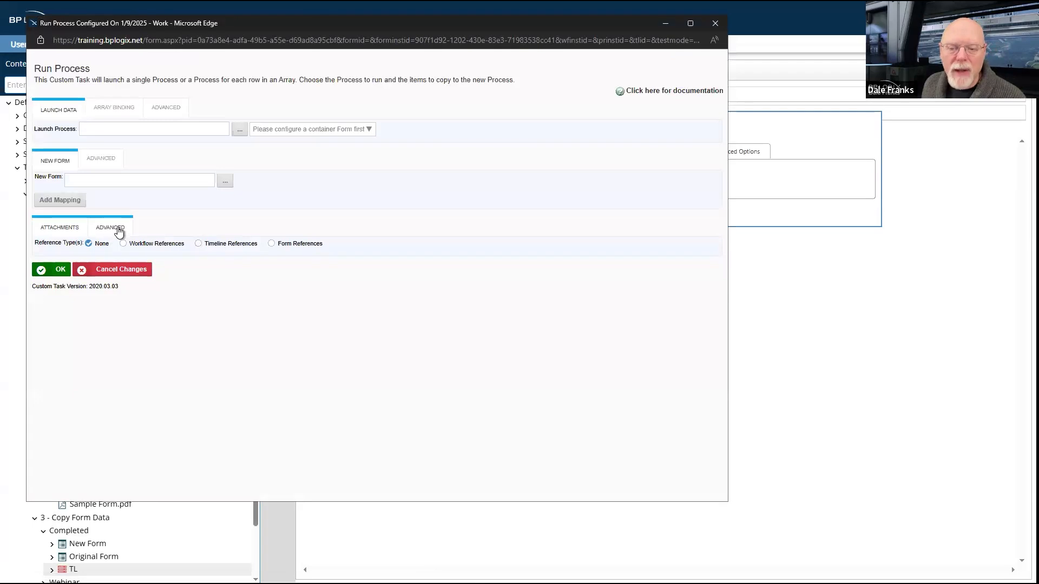
{"action": "left_click", "coordinate": [101, 158]}
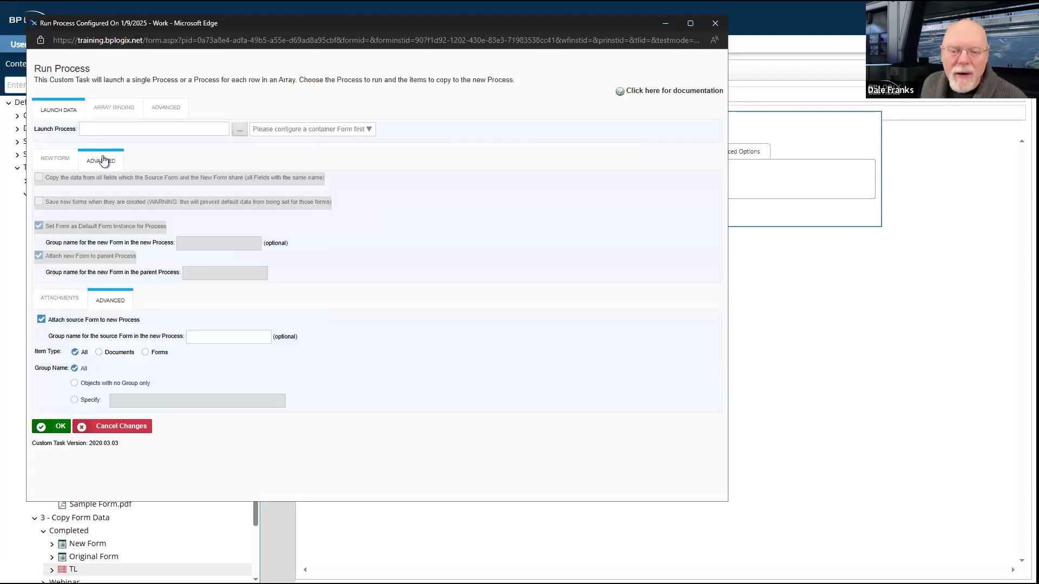
{"action": "left_click", "coordinate": [177, 102]}
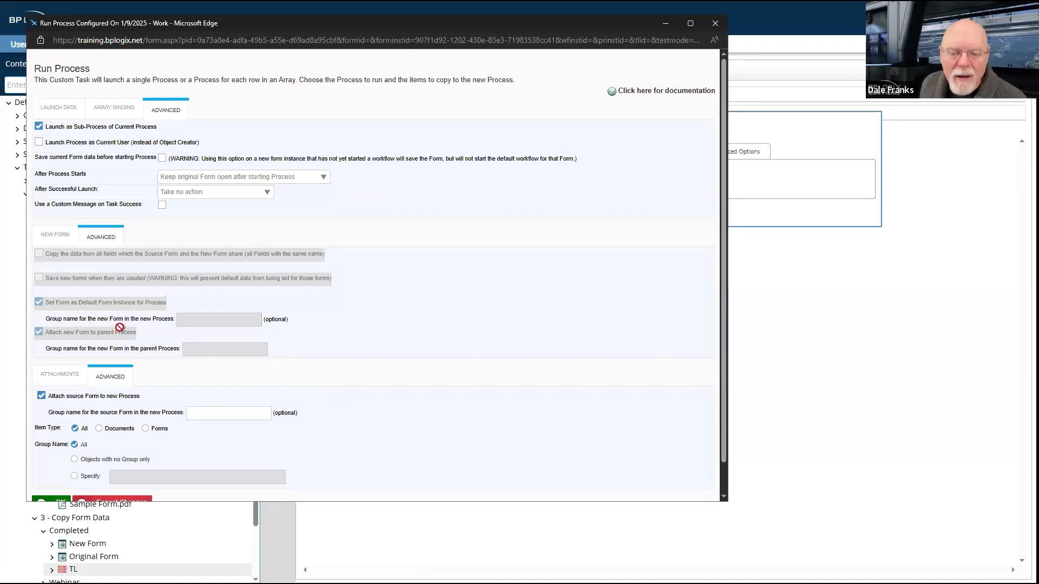
{"action": "scroll", "coordinate": [75, 374], "scroll_direction": "down", "scroll_amount": 1}
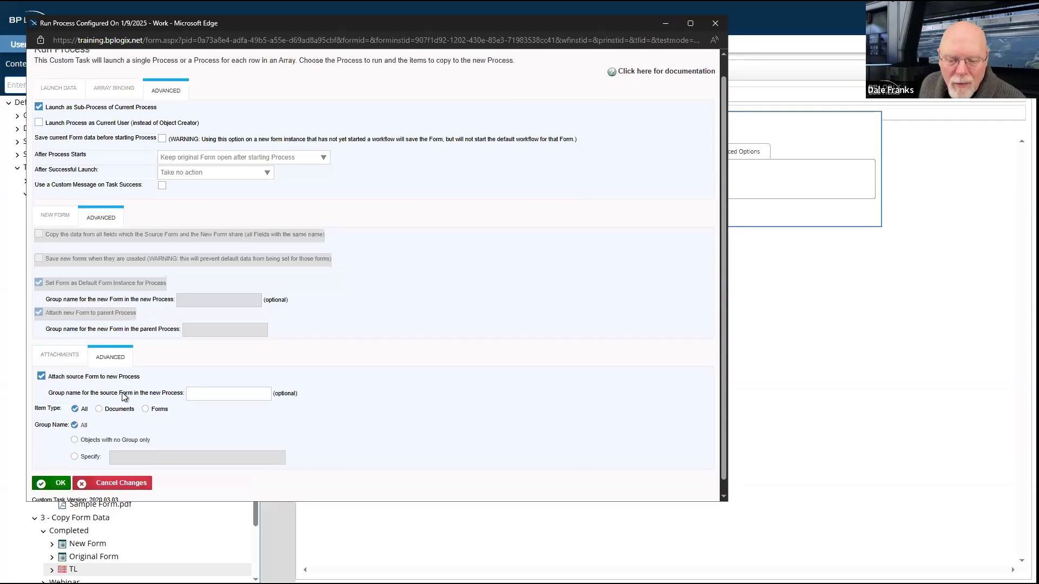
{"action": "left_click", "coordinate": [76, 342]}
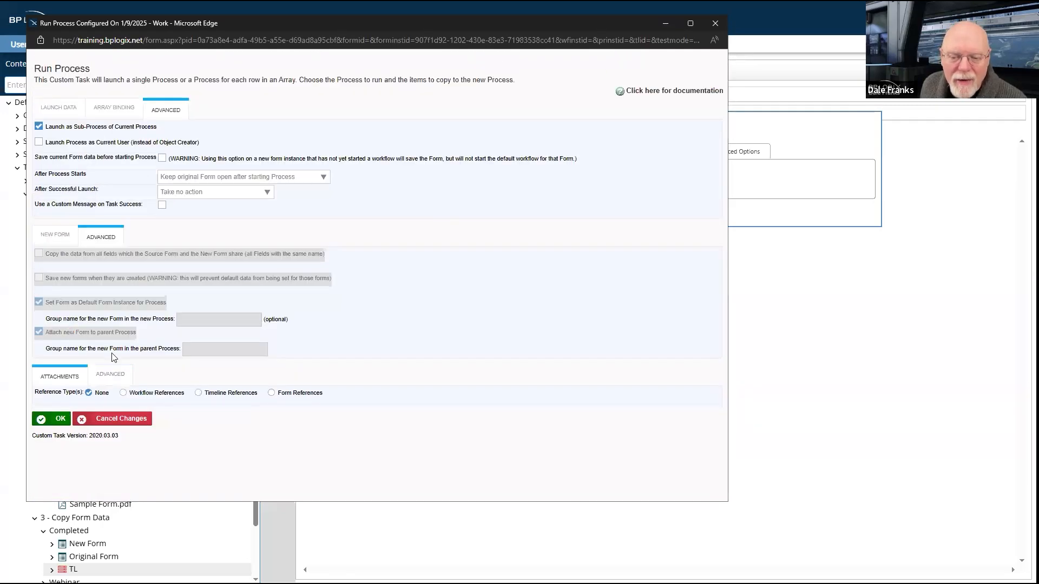
- Set the launch process to TL from the Completed folder under Training Webinar, Form Custom Tasks, 3 - Copy Form Data
{"action": "left_click", "coordinate": [69, 108]}
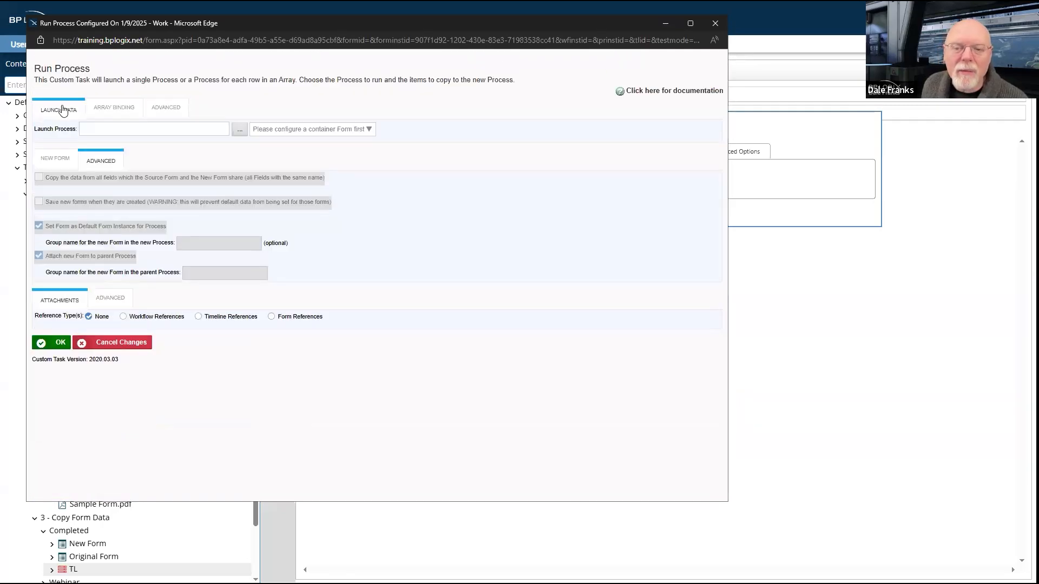
{"action": "left_click", "coordinate": [239, 130]}
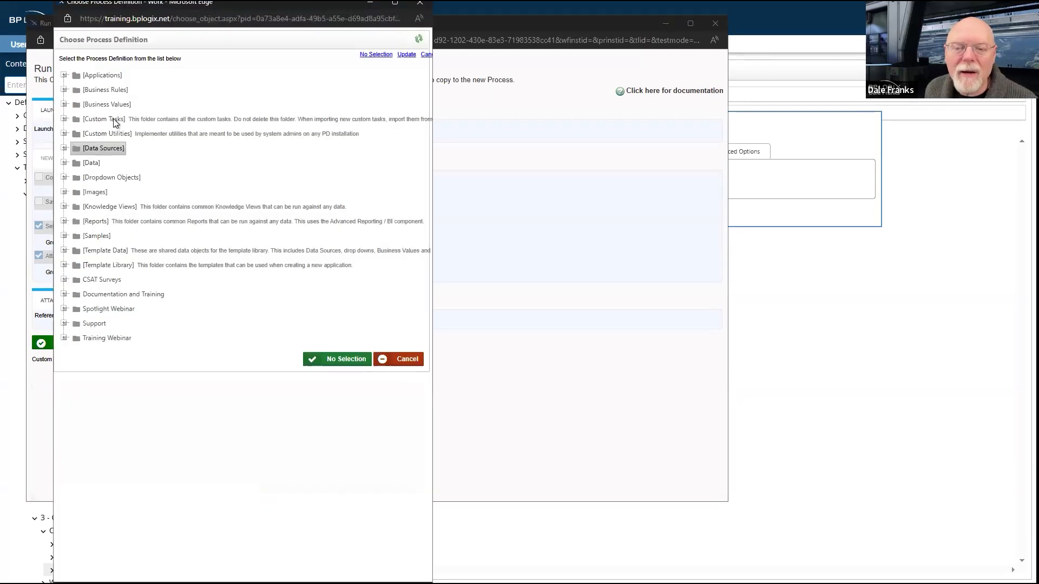
{"action": "left_click", "coordinate": [94, 325]}
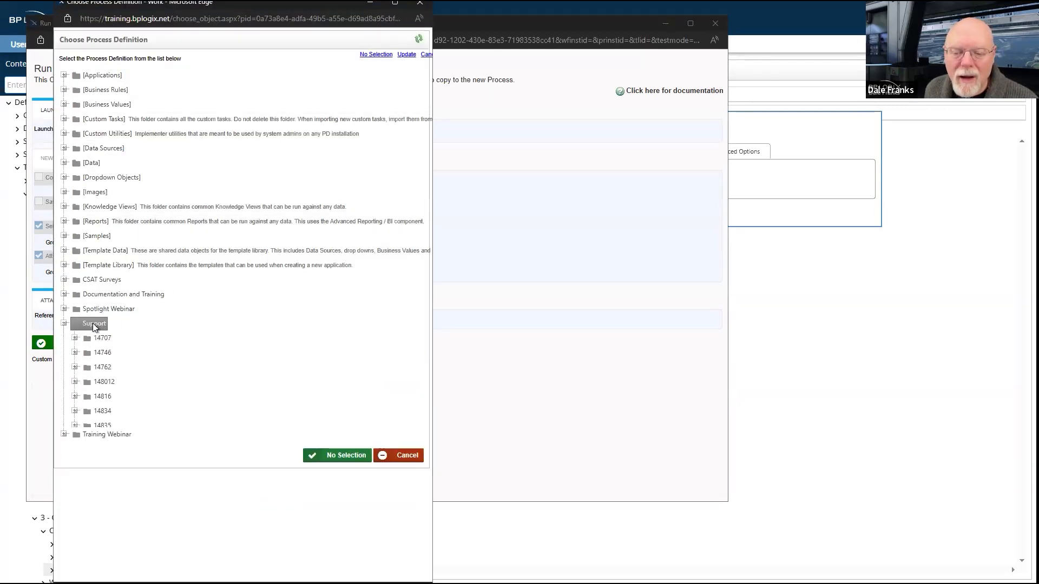
{"action": "left_click", "coordinate": [64, 323]}
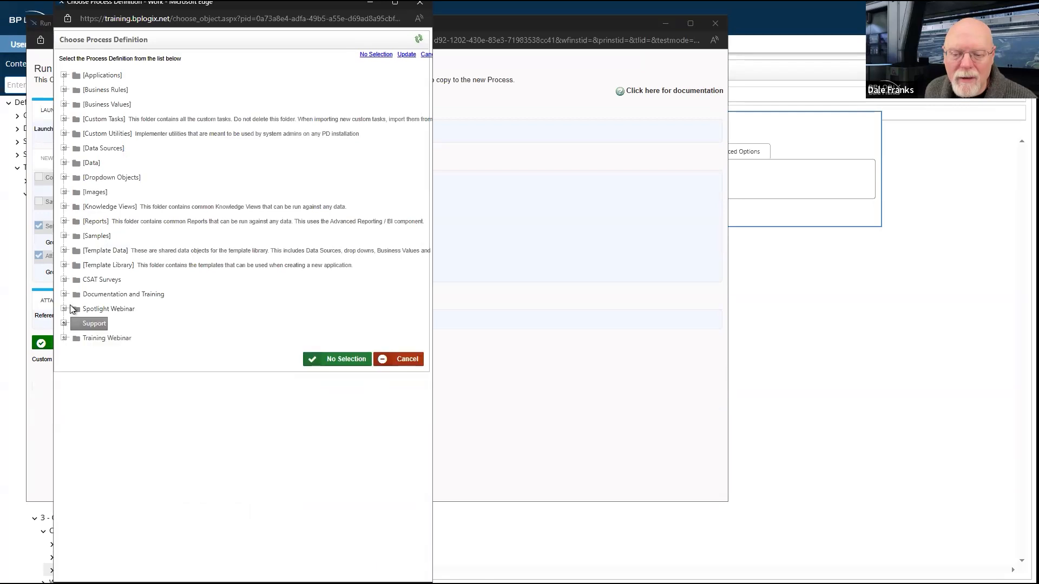
{"action": "left_click", "coordinate": [64, 338]}
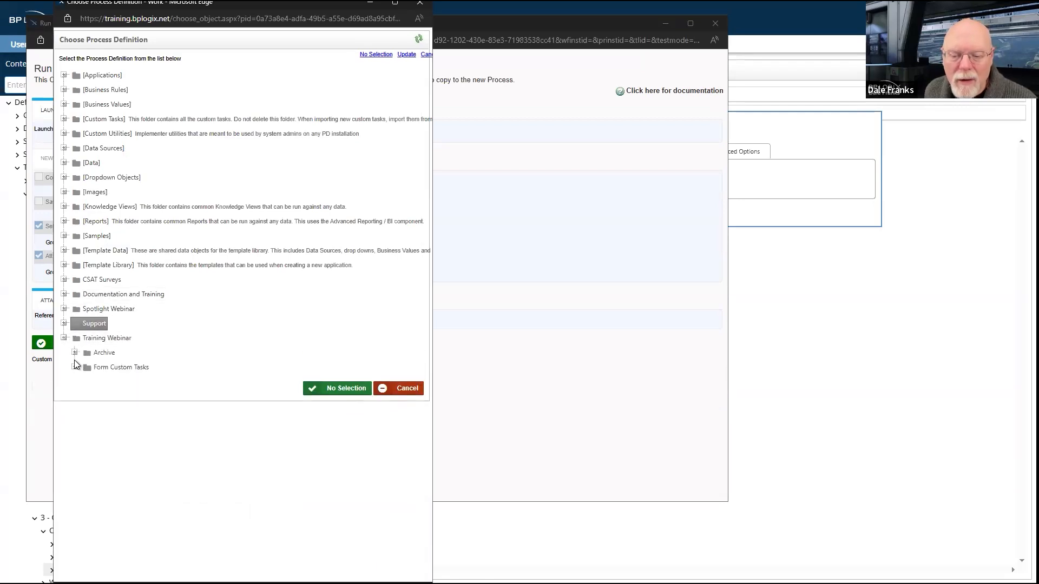
{"action": "left_click", "coordinate": [75, 368]}
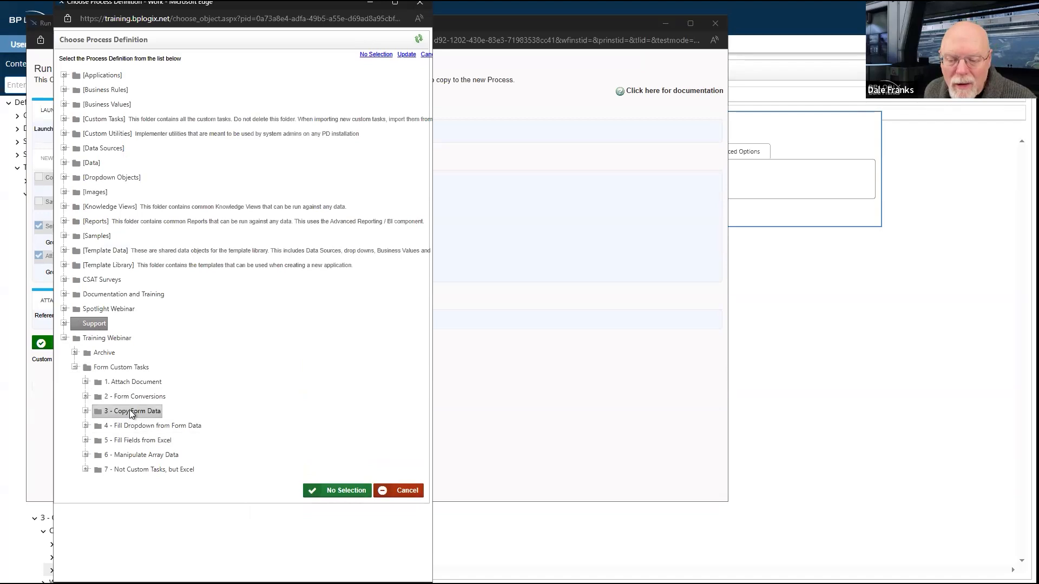
{"action": "left_click", "coordinate": [130, 412]}
{"action": "left_click", "coordinate": [127, 427]}
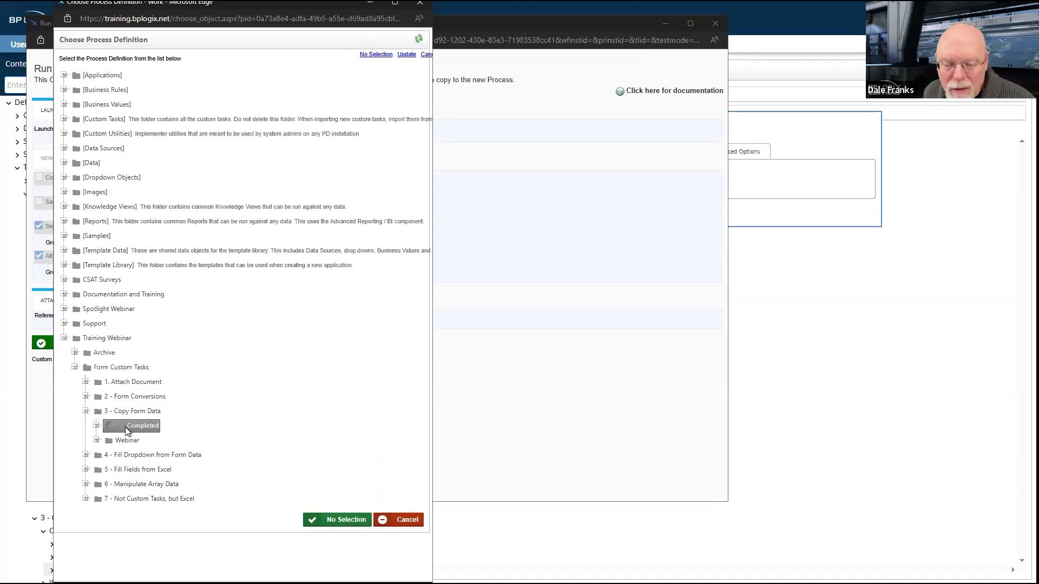
{"action": "left_click", "coordinate": [129, 440]}
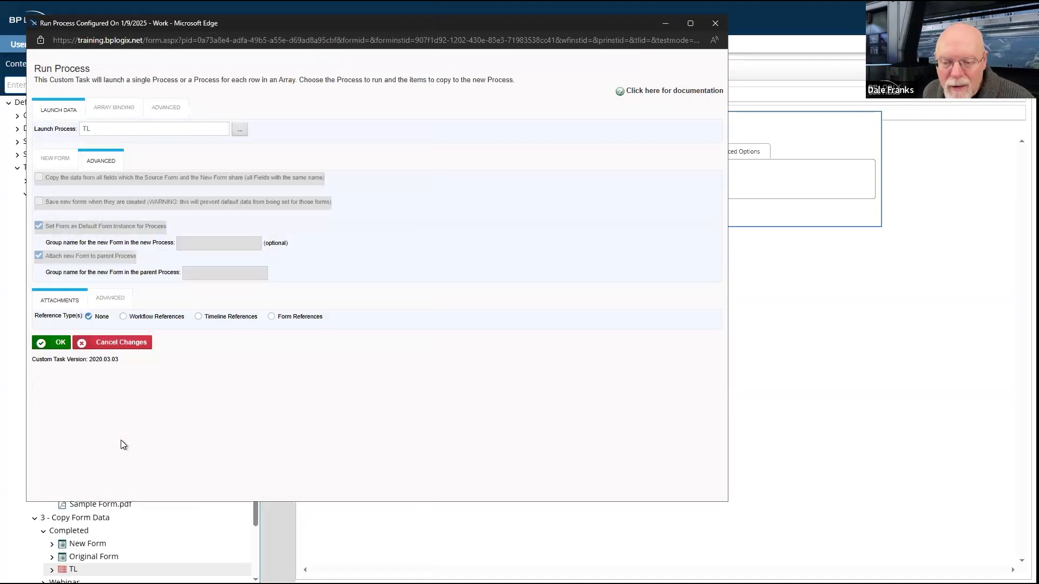
- Set the new form to New Form from the Completed folder under Training Webinar, Form Custom Tasks, 3 - Copy Form Data
{"action": "left_click", "coordinate": [53, 168]}
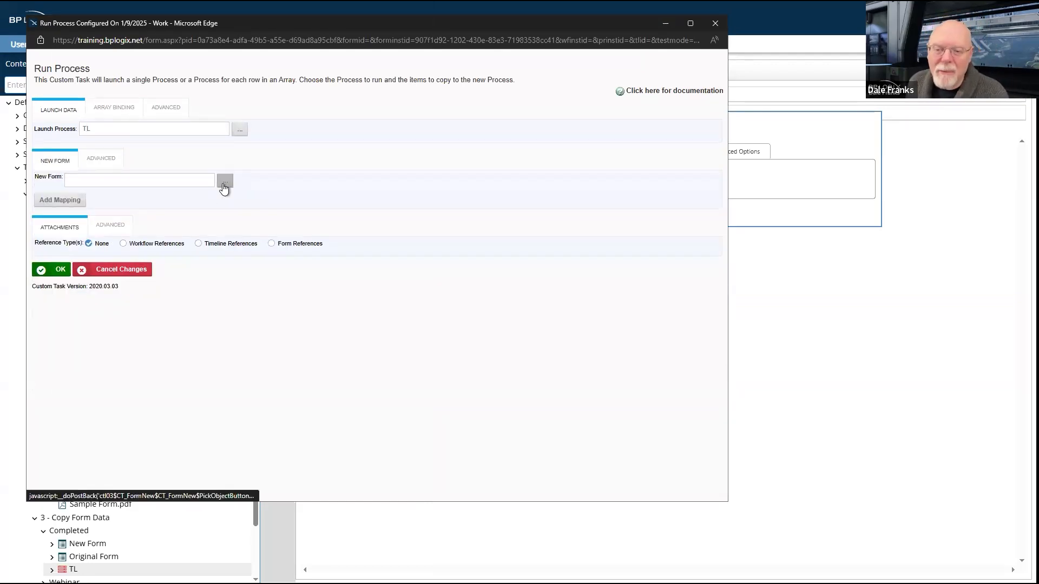
{"action": "left_click", "coordinate": [224, 184]}
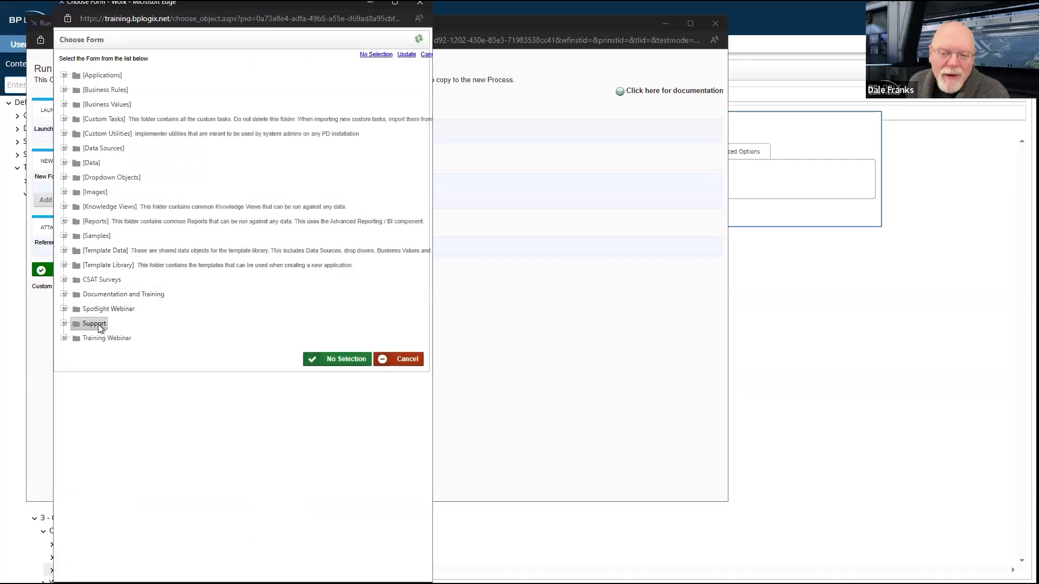
{"action": "left_click", "coordinate": [99, 324]}
{"action": "left_click", "coordinate": [88, 312]}
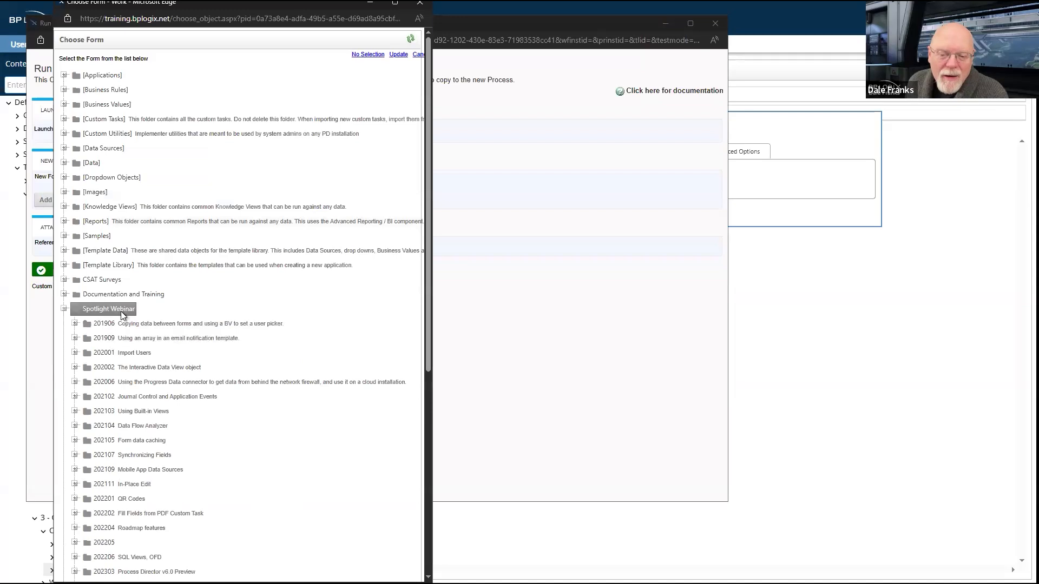
{"action": "left_click", "coordinate": [106, 382]}
{"action": "scroll", "coordinate": [110, 380], "scroll_direction": "down", "scroll_amount": 6}
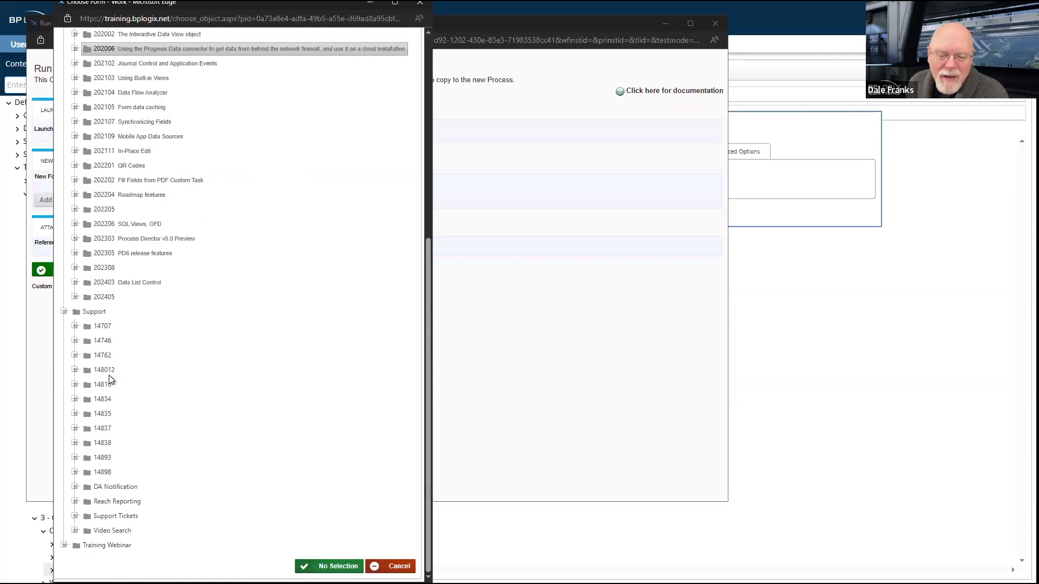
{"action": "left_click", "coordinate": [106, 545]}
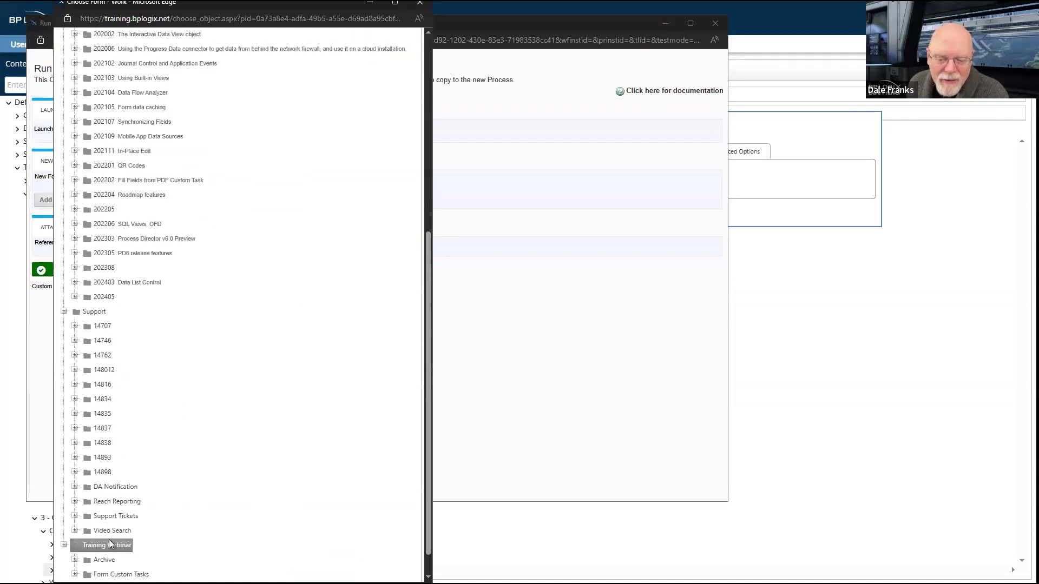
{"action": "scroll", "coordinate": [110, 543], "scroll_direction": "down", "scroll_amount": 1}
{"action": "left_click", "coordinate": [112, 545]}
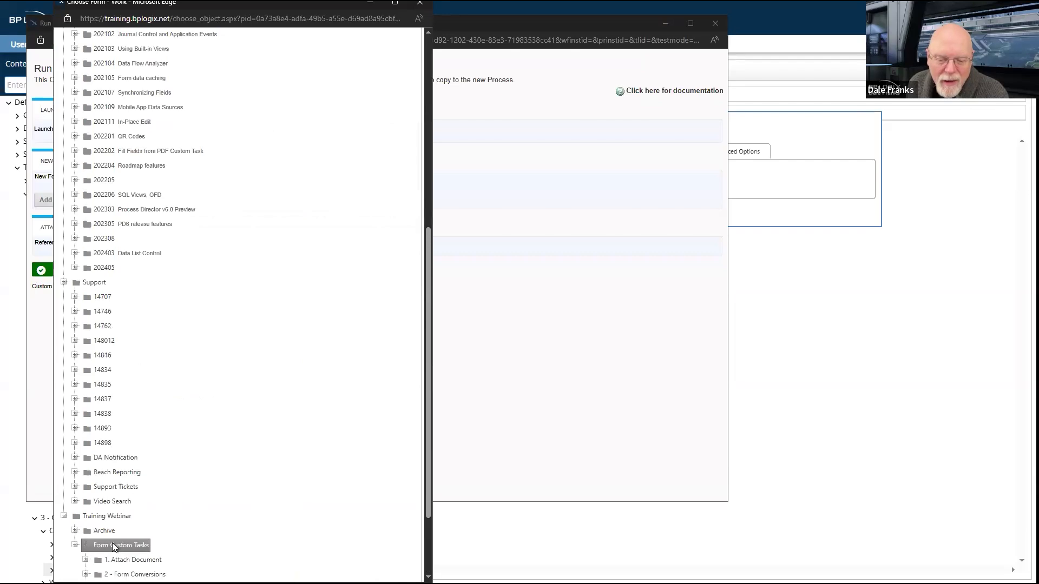
{"action": "scroll", "coordinate": [135, 560], "scroll_direction": "down", "scroll_amount": 3}
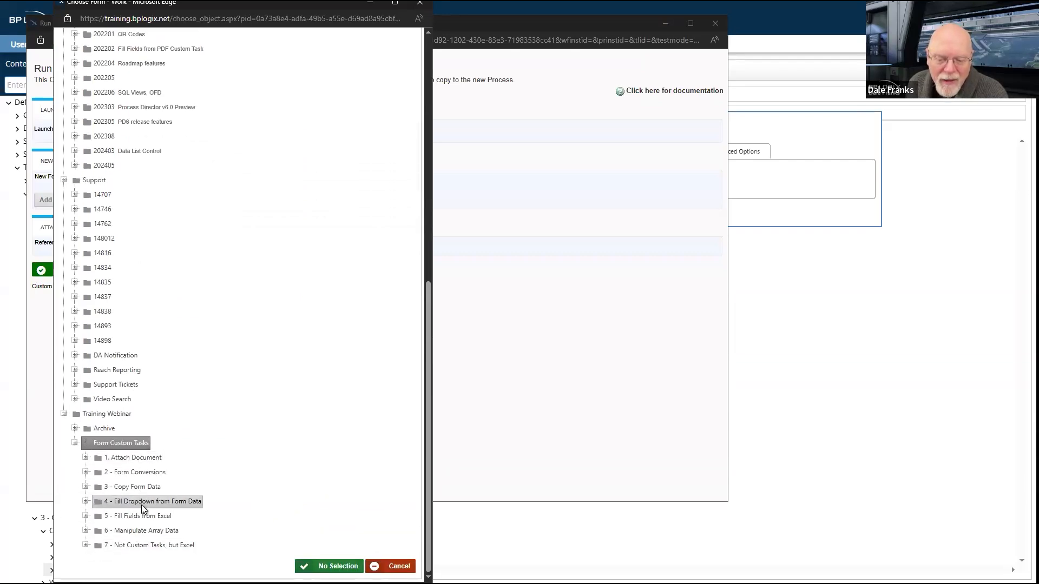
{"action": "left_click", "coordinate": [141, 505]}
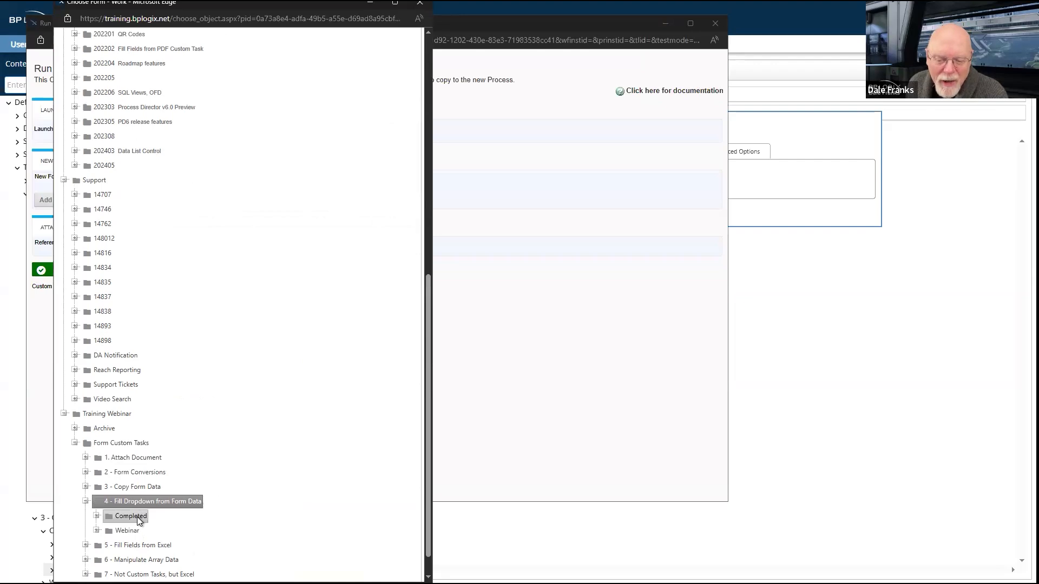
{"action": "left_click", "coordinate": [134, 491]}
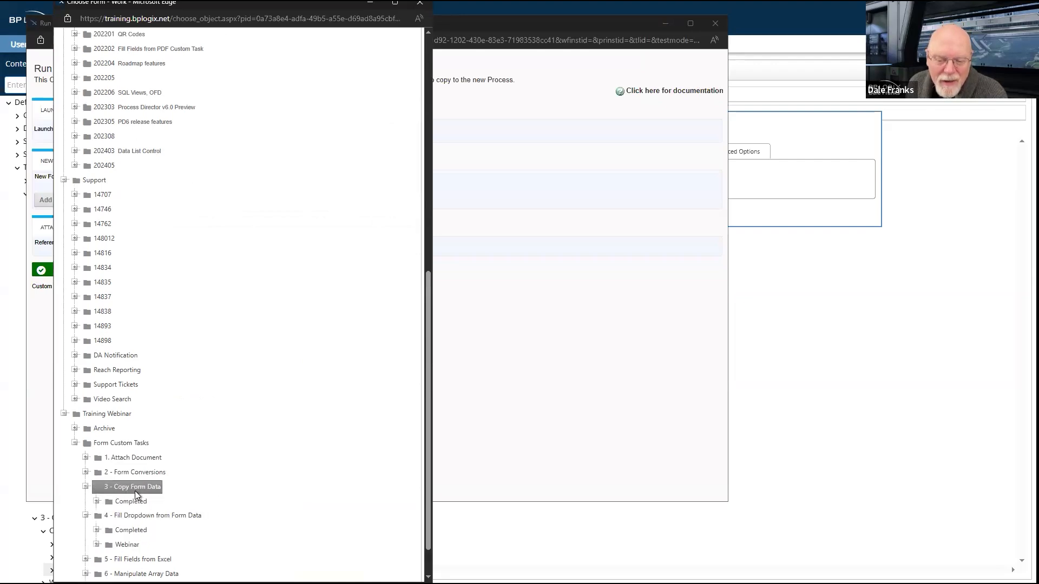
{"action": "left_click", "coordinate": [141, 505]}
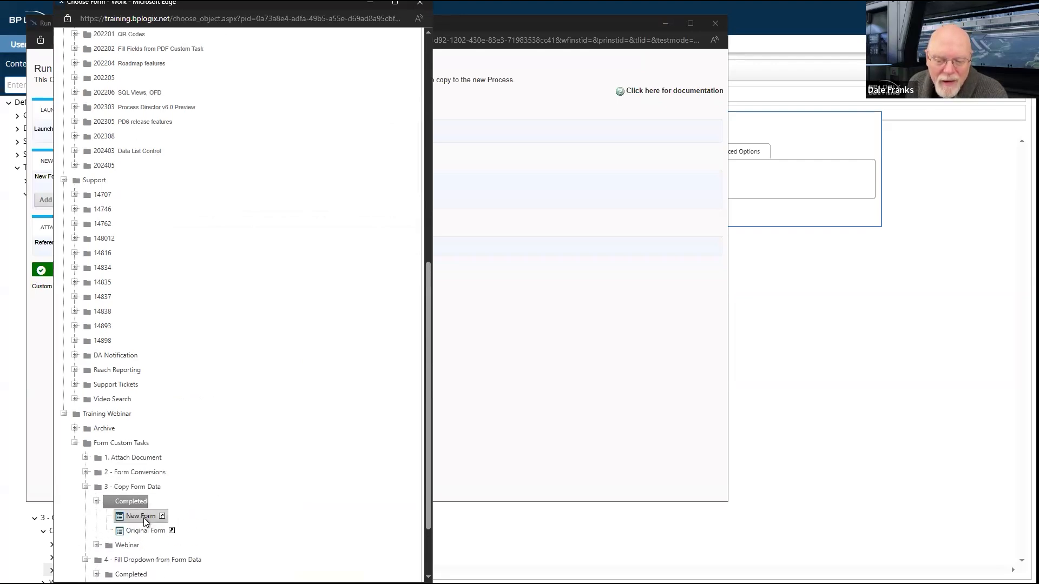
{"action": "double_click", "coordinate": [143, 517]}
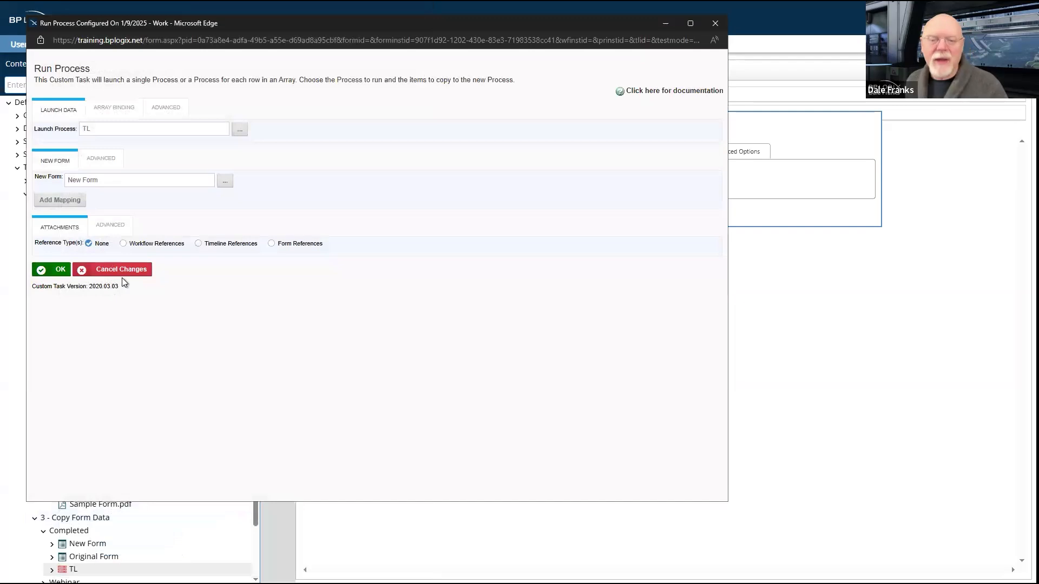
- Review the Run Process array binding and the advanced options for launching, the new form and attachments
{"action": "left_click", "coordinate": [120, 111]}
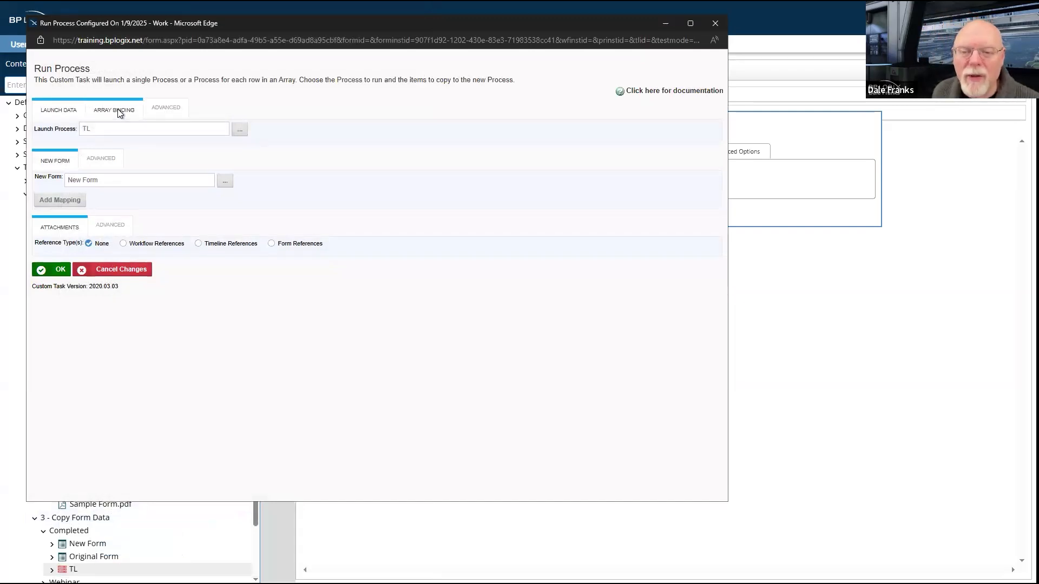
{"action": "left_click", "coordinate": [164, 110]}
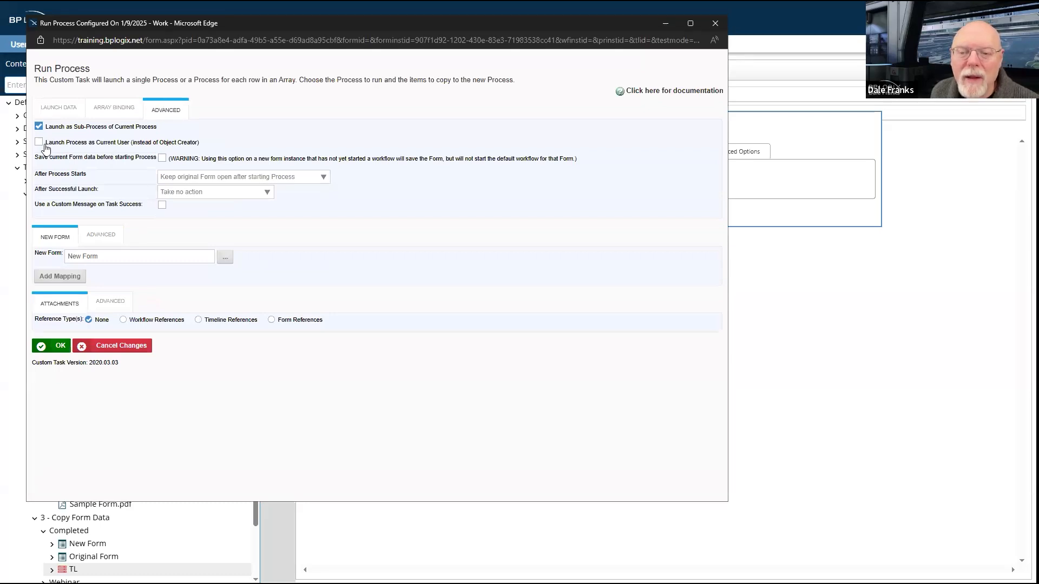
{"action": "left_click", "coordinate": [89, 243]}
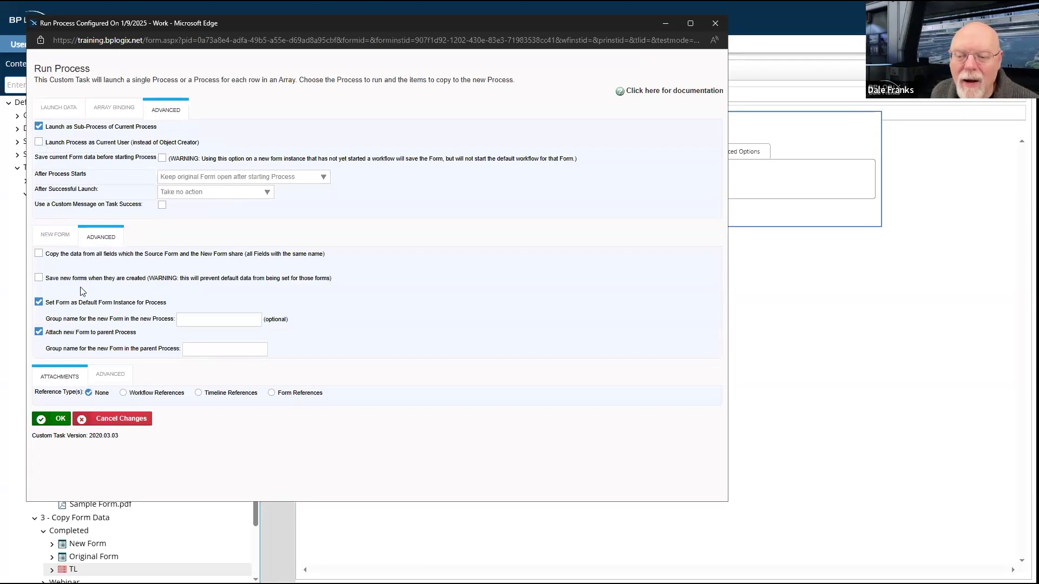
{"action": "left_click", "coordinate": [124, 376]}
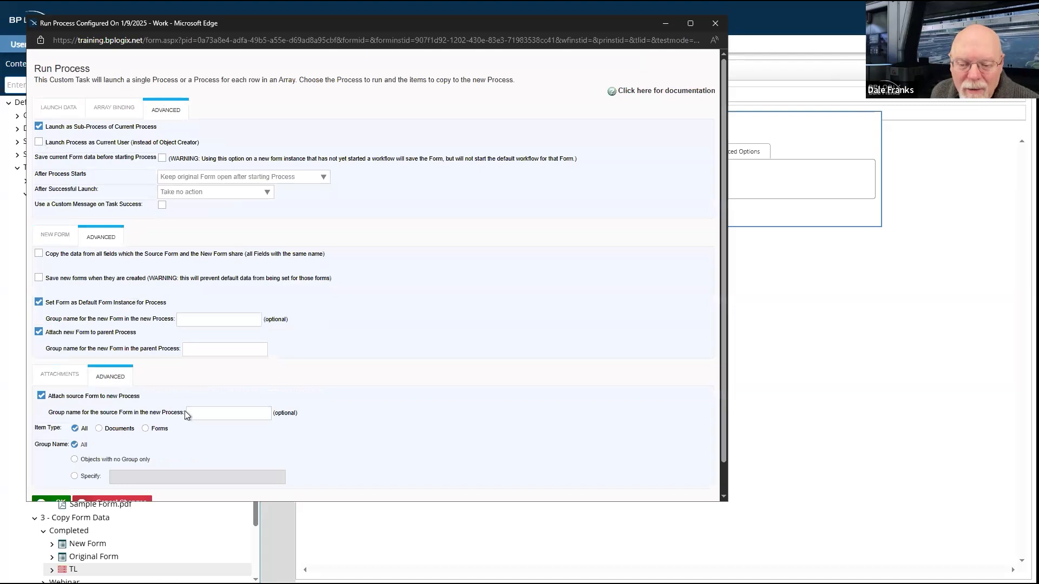
{"action": "scroll", "coordinate": [184, 413], "scroll_direction": "down", "scroll_amount": 1}
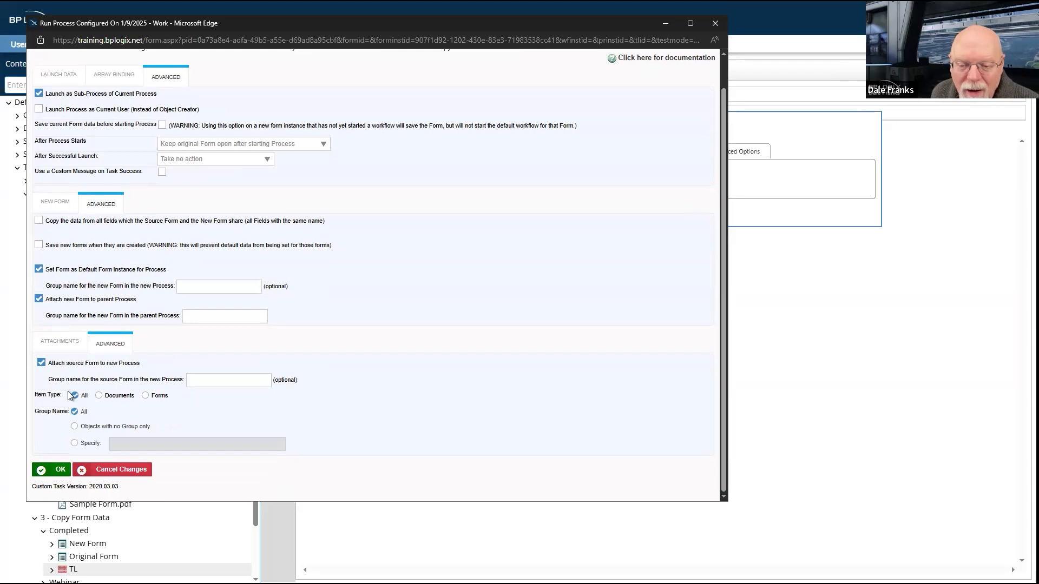
{"action": "scroll", "coordinate": [73, 395], "scroll_direction": "up", "scroll_amount": 1}
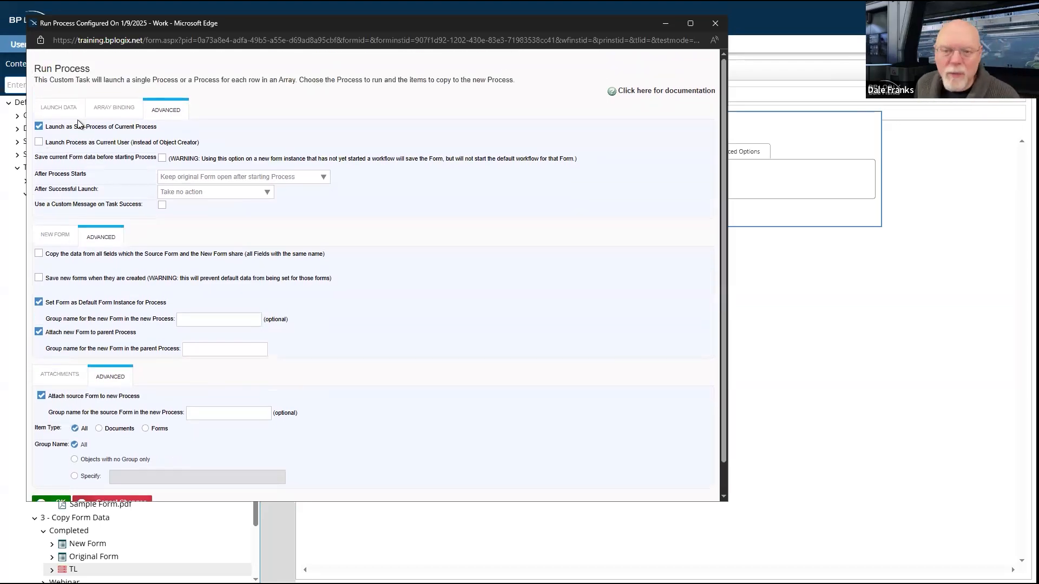
{"action": "left_click", "coordinate": [66, 111]}
- Set the attachments' reference type to Timeline References for the newly launched process, close the configuration and discard the Activity 4 edits
{"action": "left_click", "coordinate": [57, 299]}
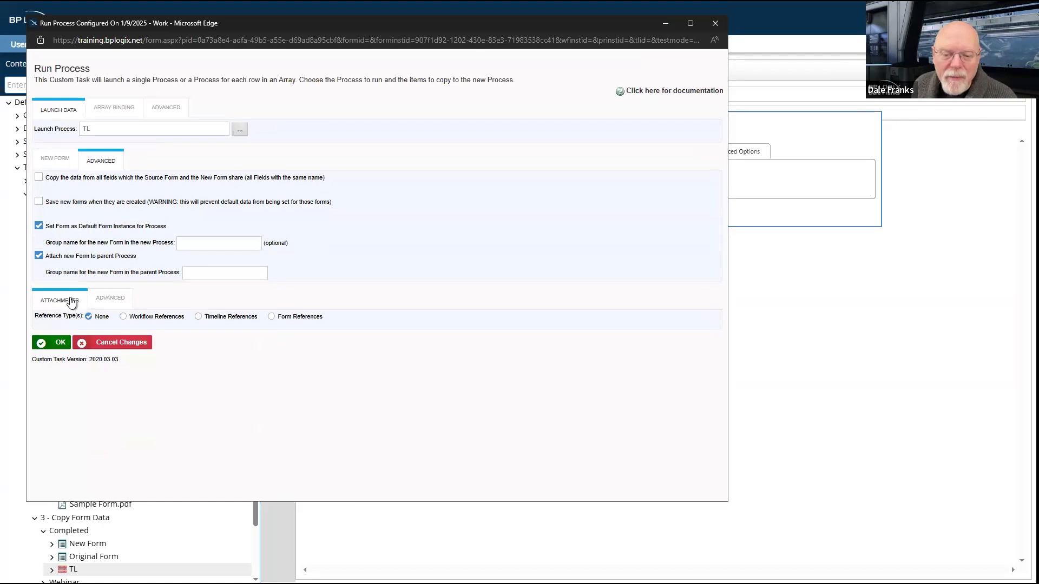
{"action": "left_click", "coordinate": [198, 318]}
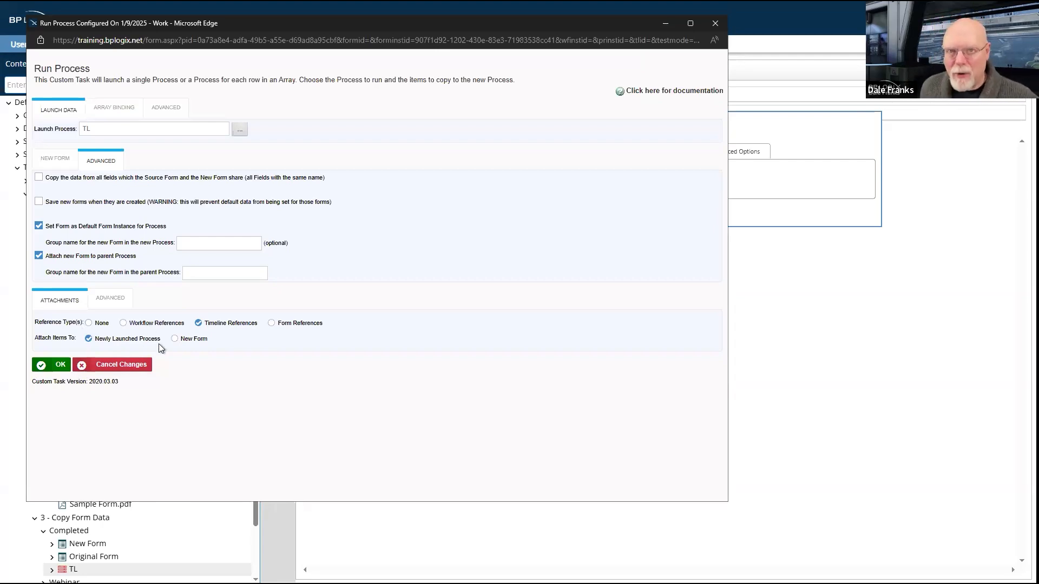
{"action": "left_click", "coordinate": [54, 364]}
{"action": "left_click", "coordinate": [716, 23]}
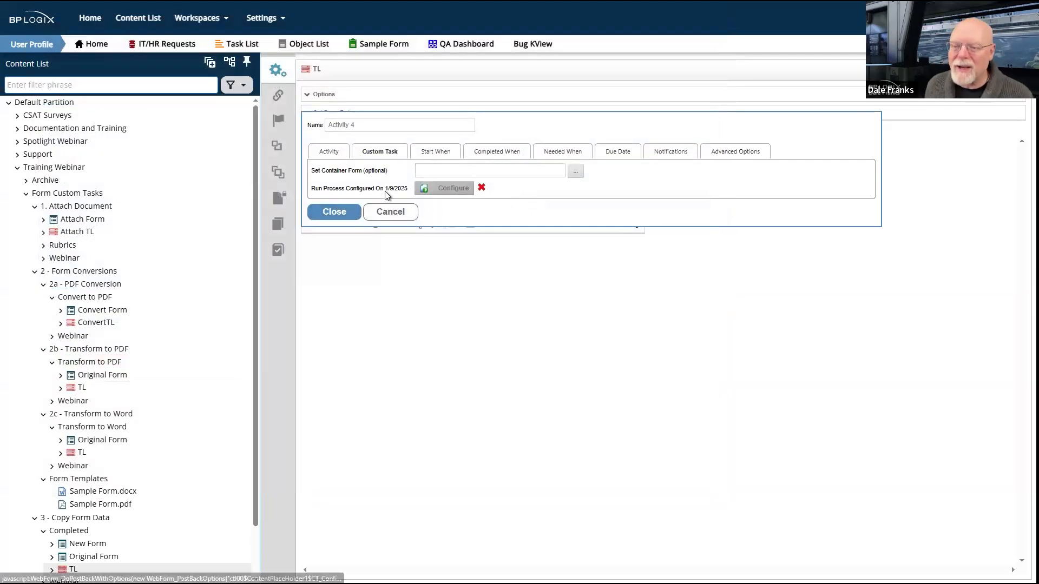
{"action": "left_click", "coordinate": [380, 215]}
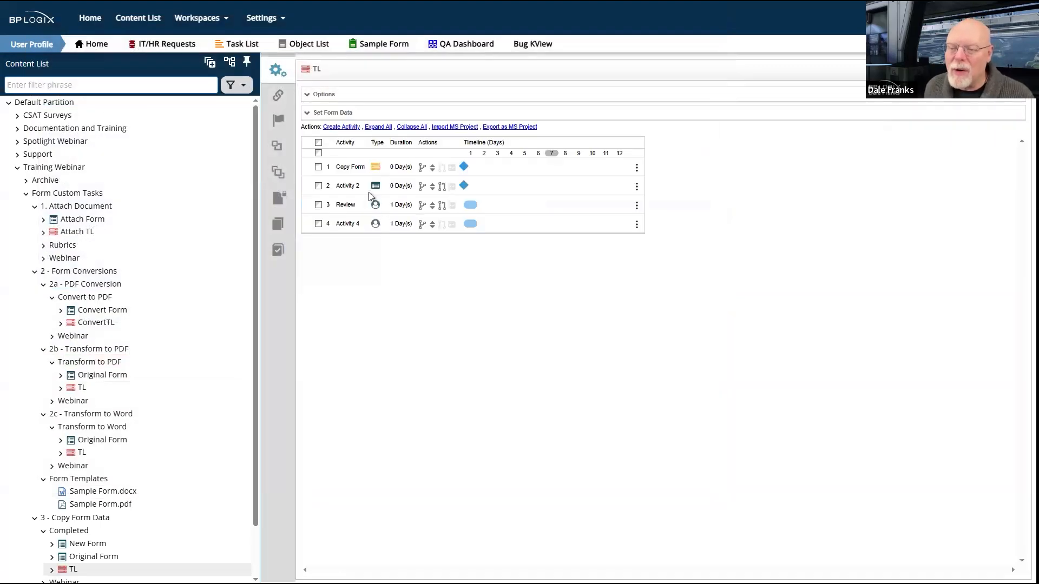
- With the Copy Form activity open, try the timeline options for copying objects to the parent and from the parent process, and clear both again
{"action": "left_click", "coordinate": [355, 165]}
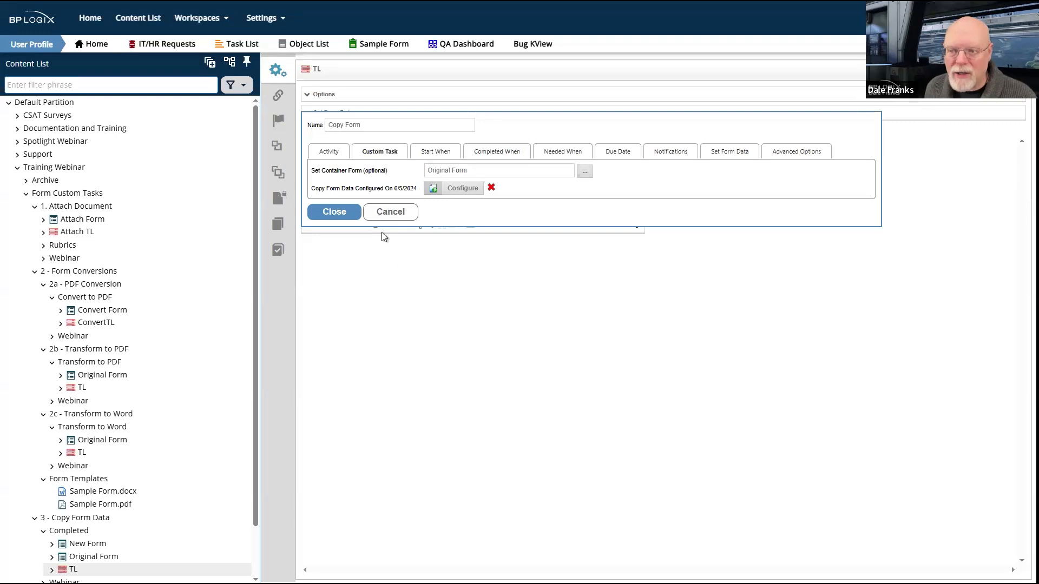
{"action": "left_click", "coordinate": [324, 96]}
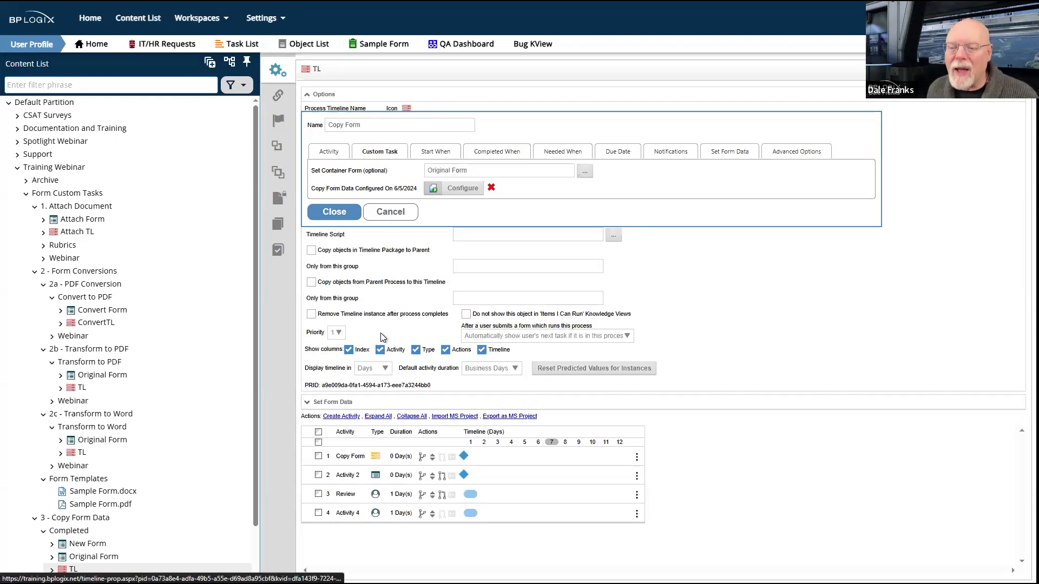
{"action": "left_click", "coordinate": [311, 251]}
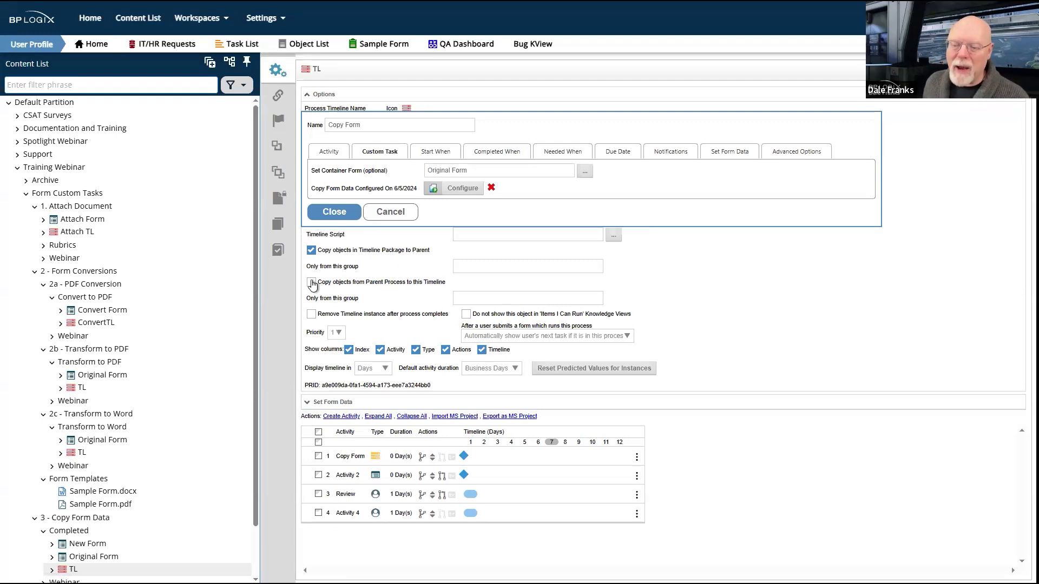
{"action": "left_click", "coordinate": [311, 282]}
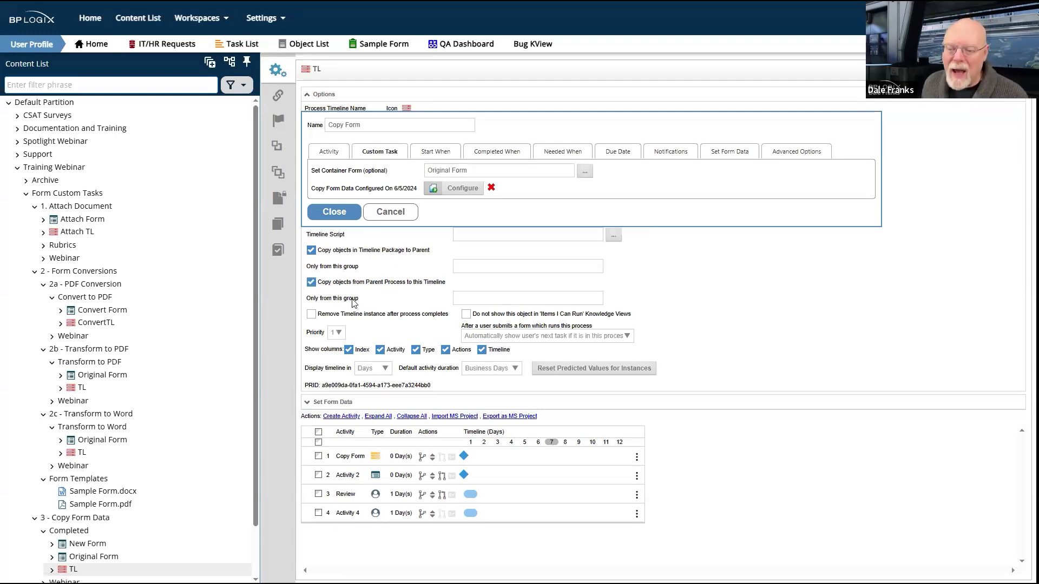
{"action": "left_click", "coordinate": [312, 284]}
{"action": "left_click", "coordinate": [311, 250]}
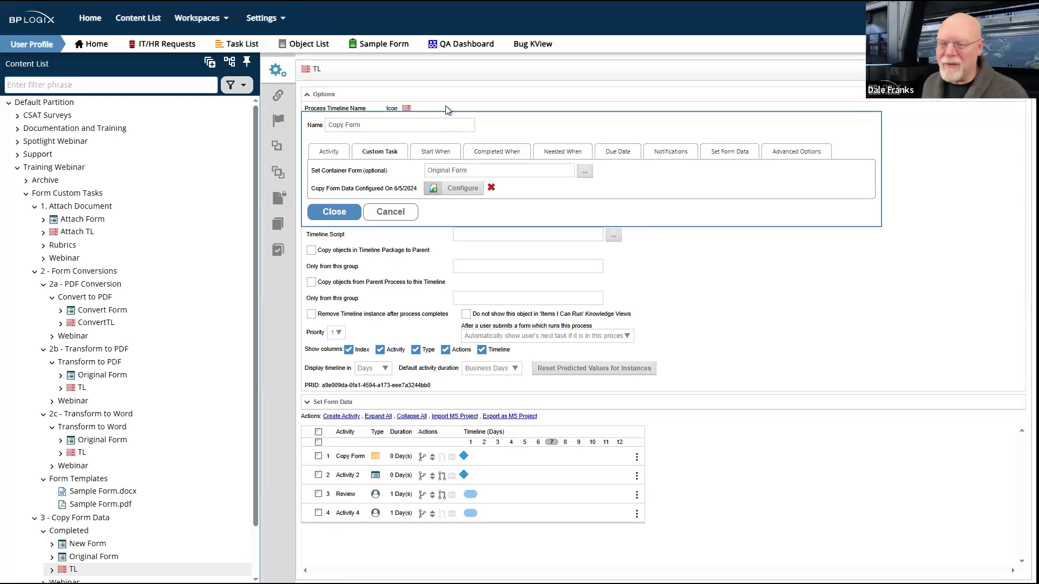
{"action": "left_click", "coordinate": [324, 95]}
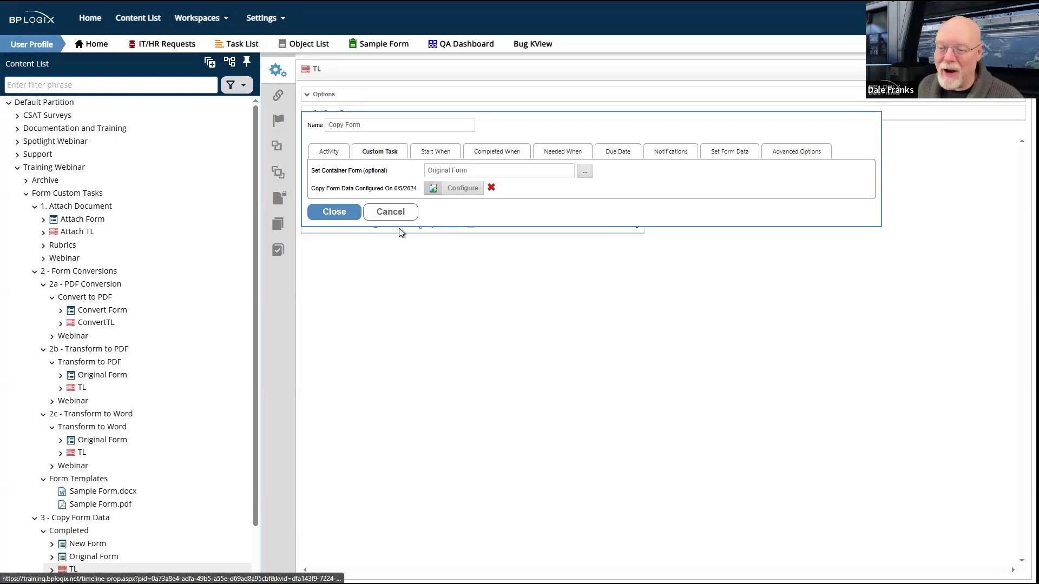
- Examine the Copy Form activity's Copy Form Data configuration and close it without changes
{"action": "left_click", "coordinate": [456, 190]}
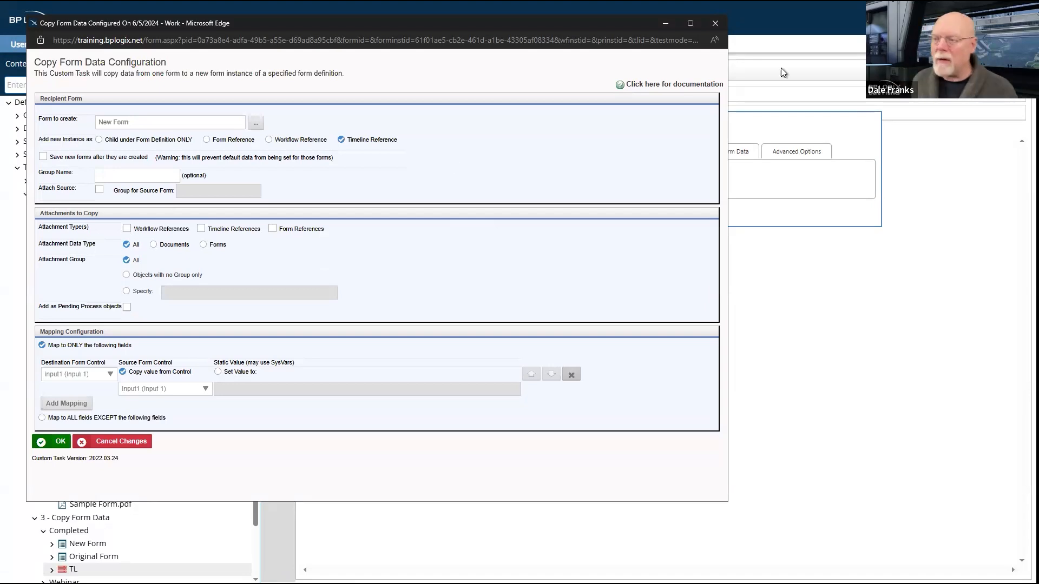
{"action": "left_click", "coordinate": [715, 23]}
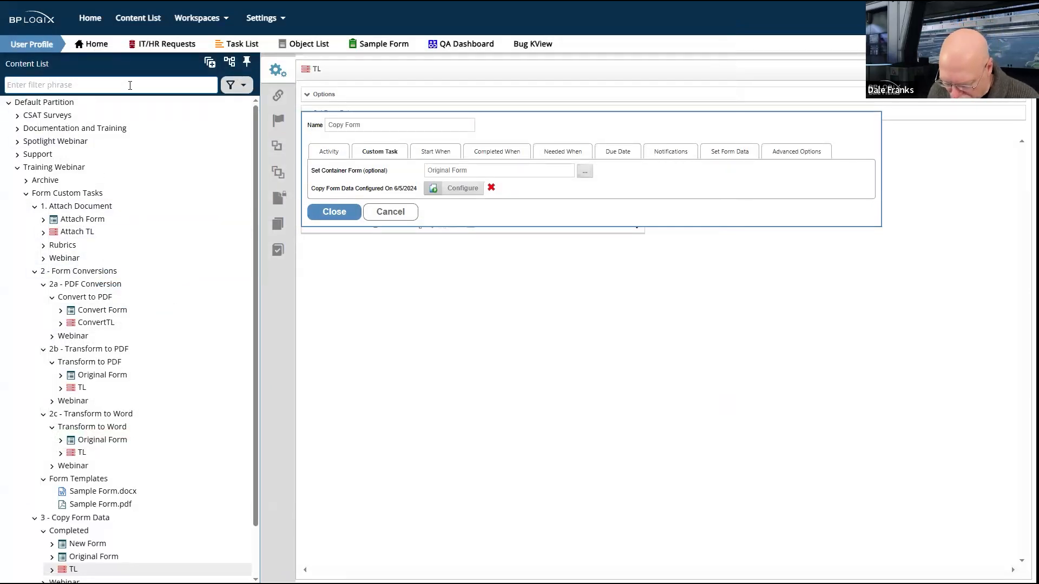
{"action": "type", "text": "c"}
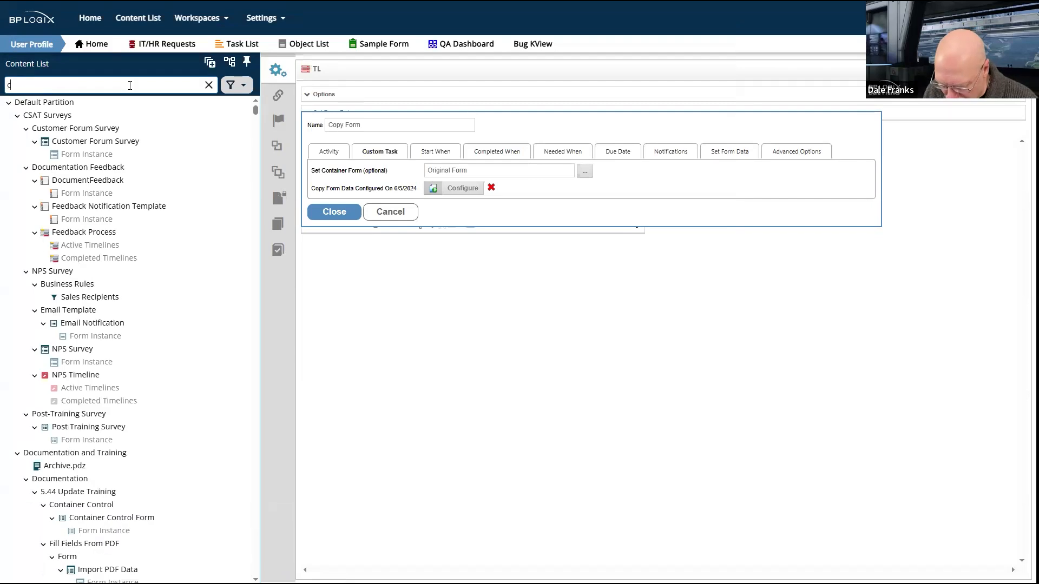
{"action": "type", "text": "us"}
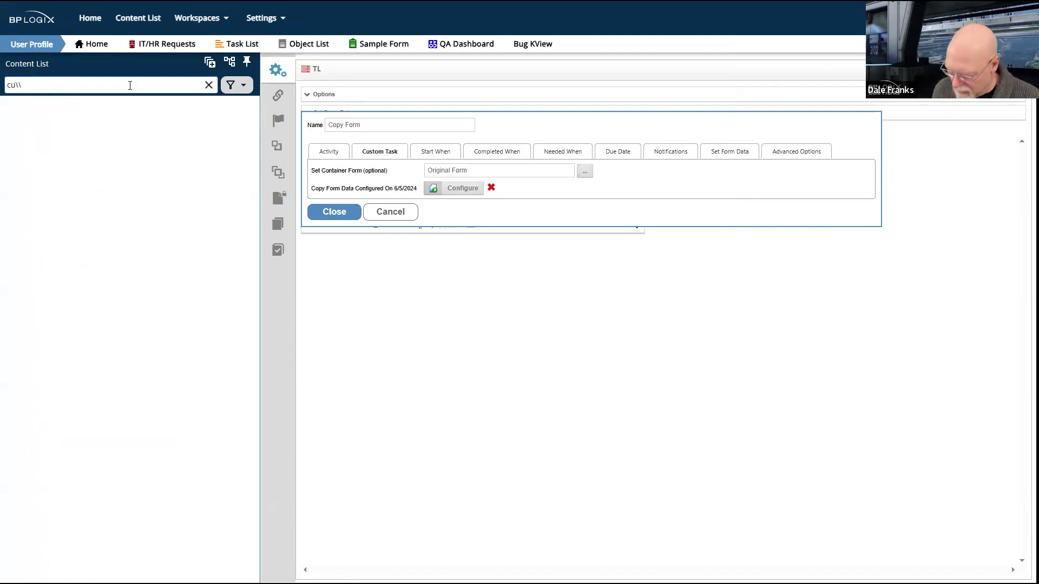
{"action": "key", "text": "BackSpace"}
{"action": "key", "text": "BackSpace"}
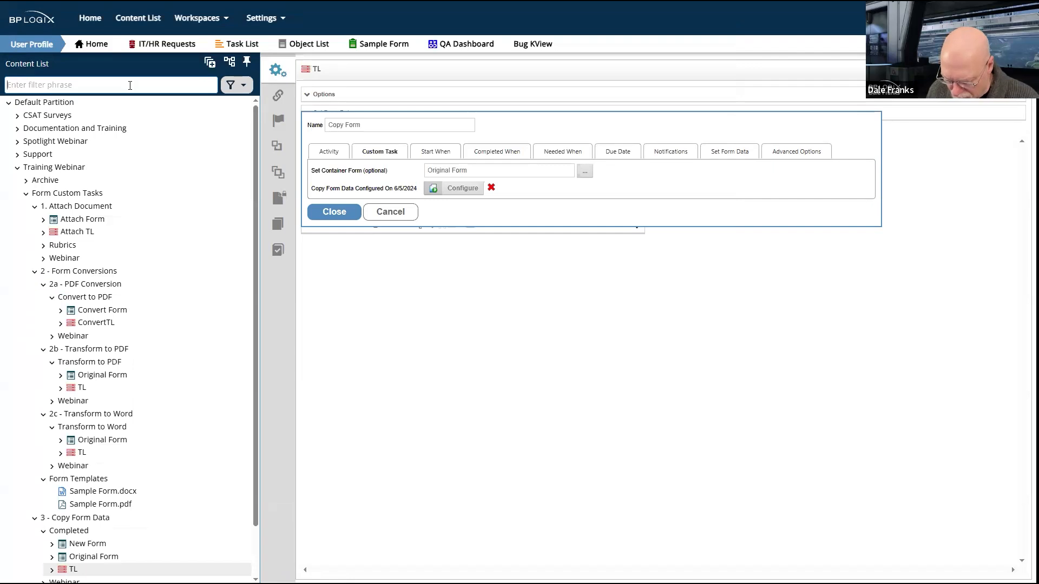
- Filter the content list for "purchase" and open the Specialist folder in the training archive, discarding the unsaved timeline changes
{"action": "type", "text": "p"}
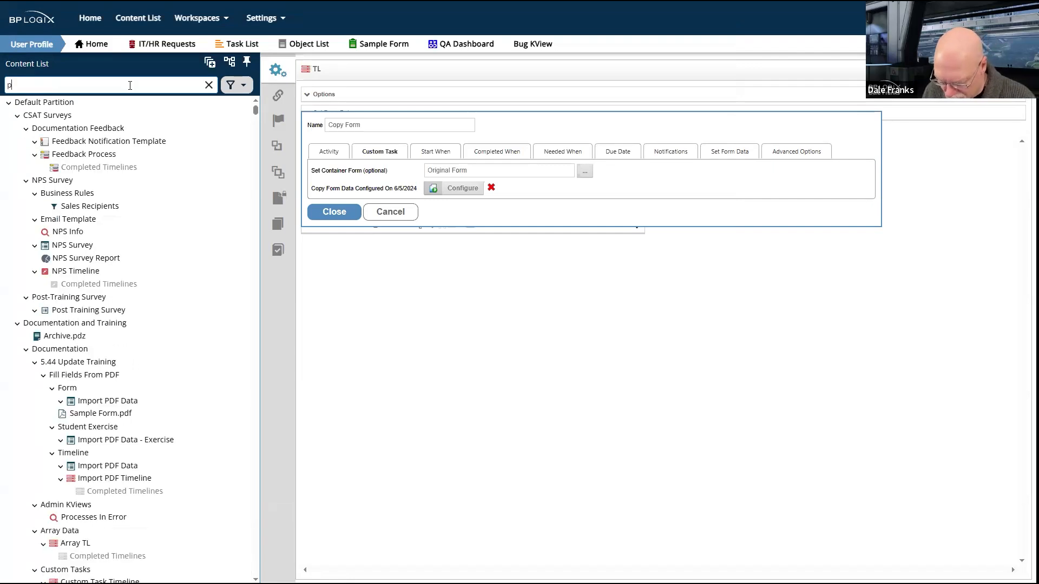
{"action": "type", "text": "urchase"}
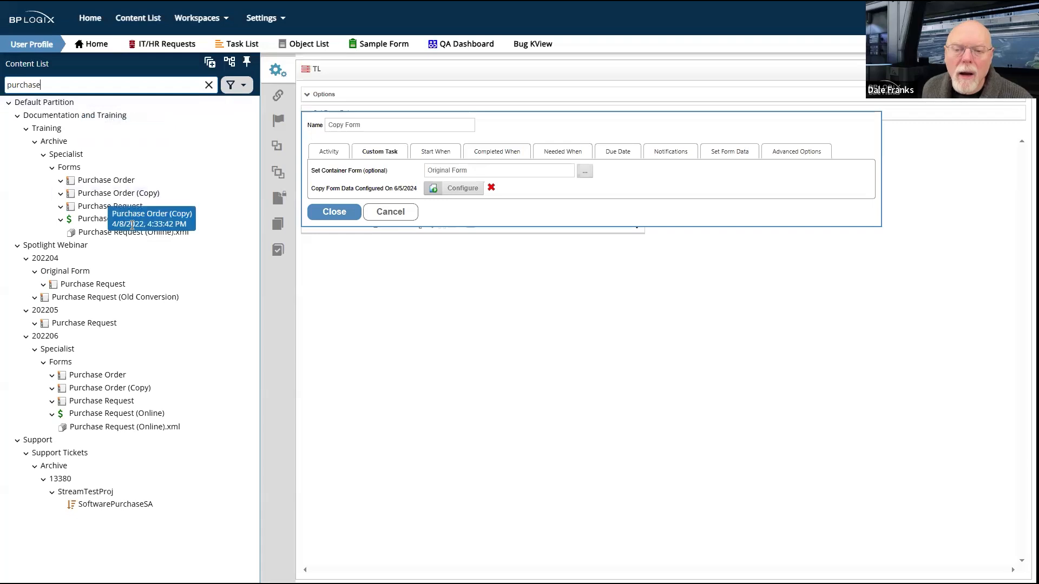
{"action": "left_click", "coordinate": [75, 156]}
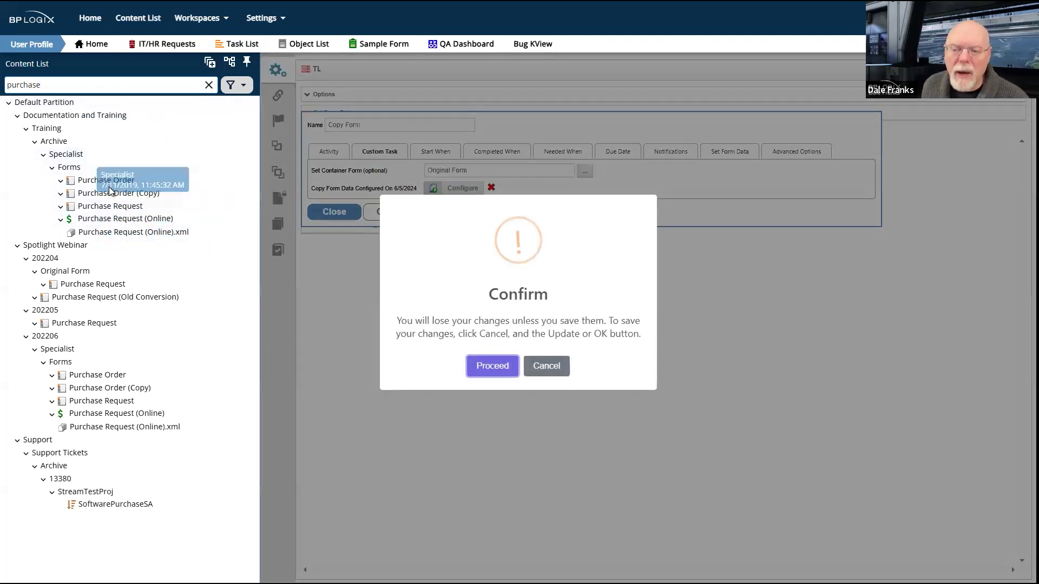
{"action": "left_click", "coordinate": [498, 369]}
{"action": "left_click", "coordinate": [569, 31]}
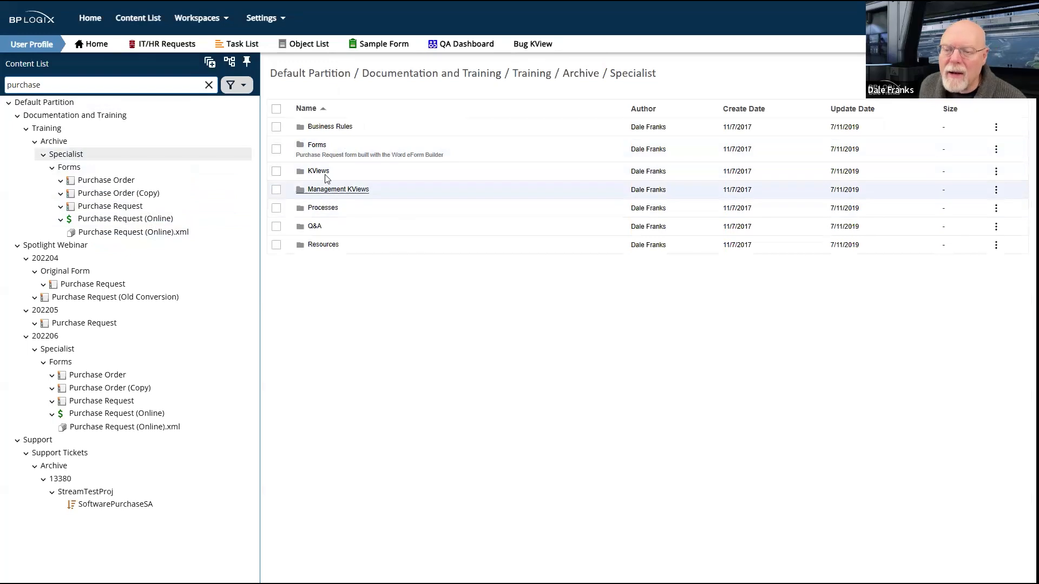
- Open the Generate PO (Online) workflow from the Processes folder and review its Copy Form Data configuration and Convert to PDF step settings
{"action": "left_click", "coordinate": [323, 209]}
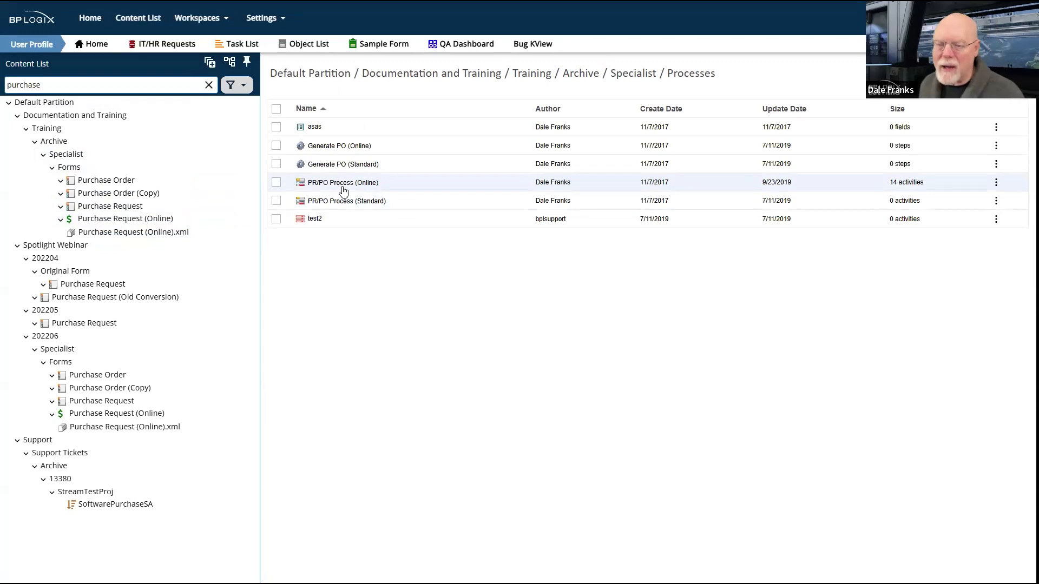
{"action": "left_click", "coordinate": [336, 147]}
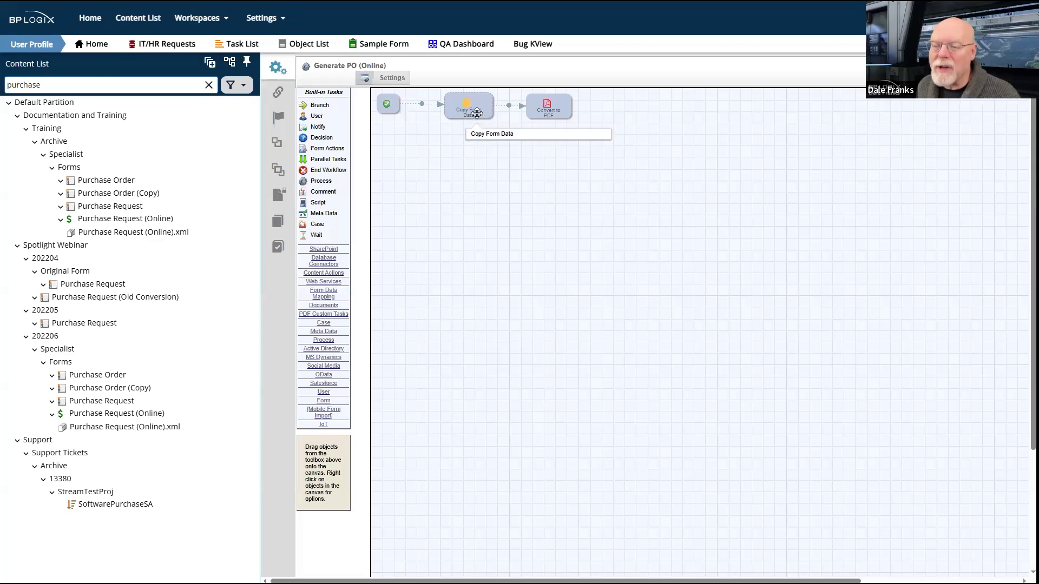
{"action": "left_click", "coordinate": [476, 113]}
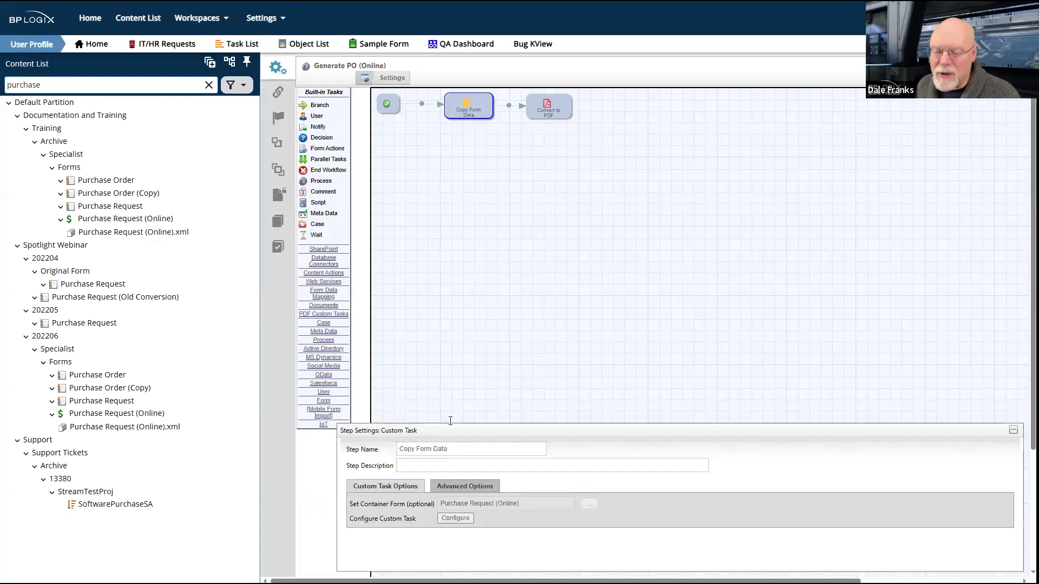
{"action": "left_click", "coordinate": [455, 519]}
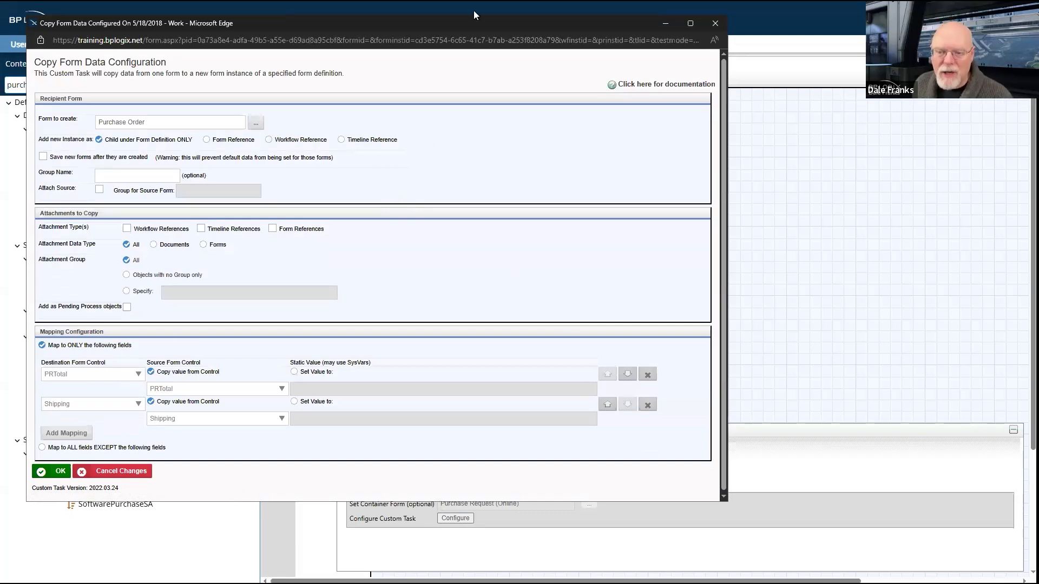
{"action": "left_click_drag", "start_coordinate": [480, 27], "coordinate": [531, 75]}
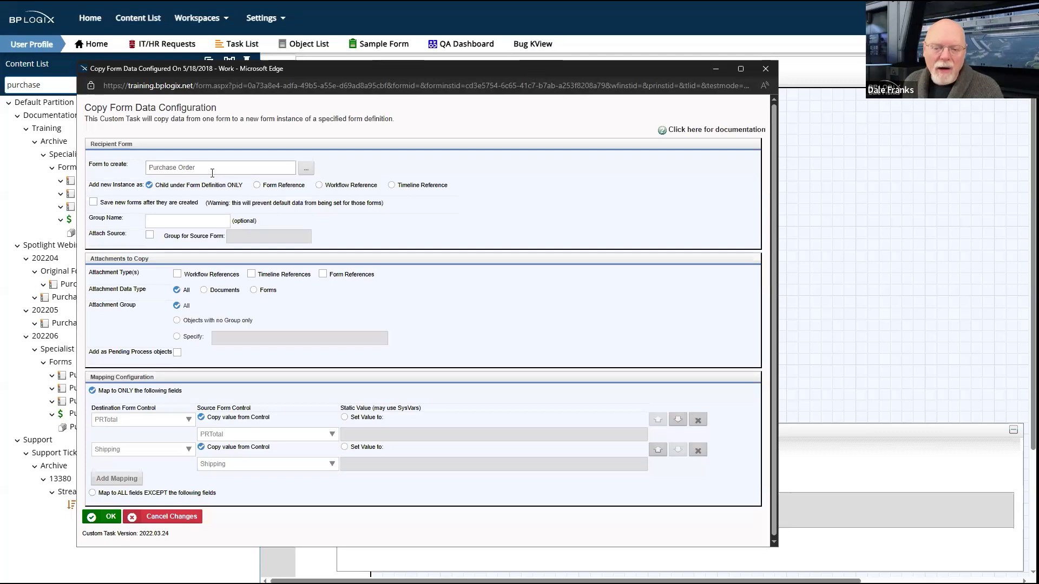
{"action": "left_click_drag", "start_coordinate": [200, 168], "coordinate": [139, 167]}
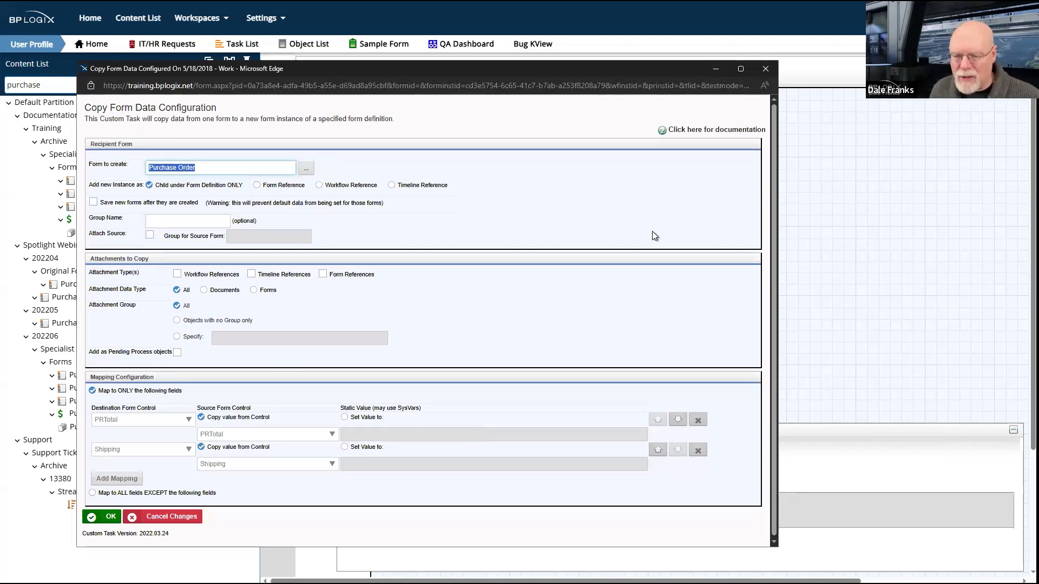
{"action": "left_click", "coordinate": [764, 70]}
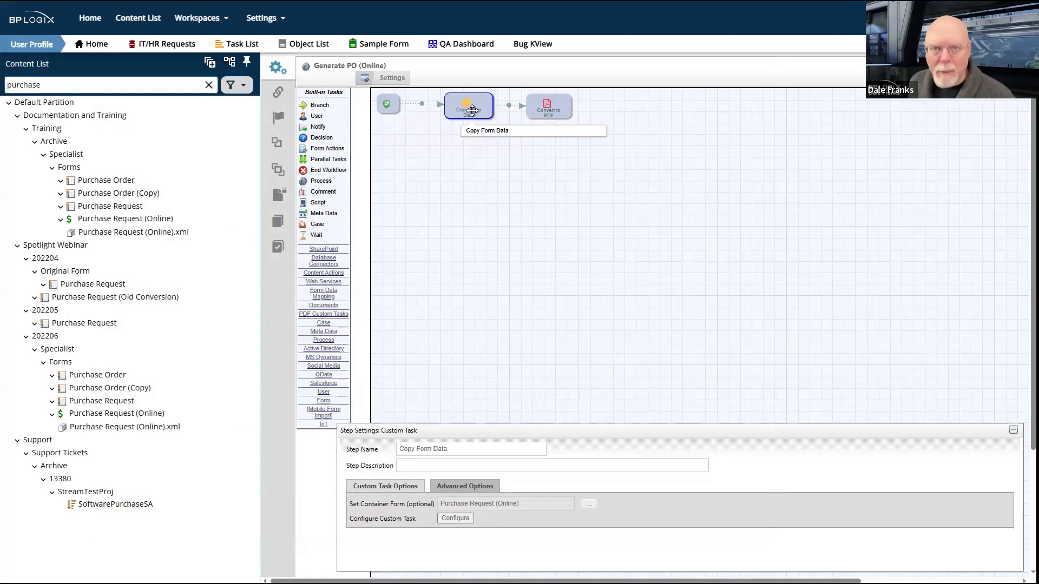
{"action": "left_click", "coordinate": [567, 105]}
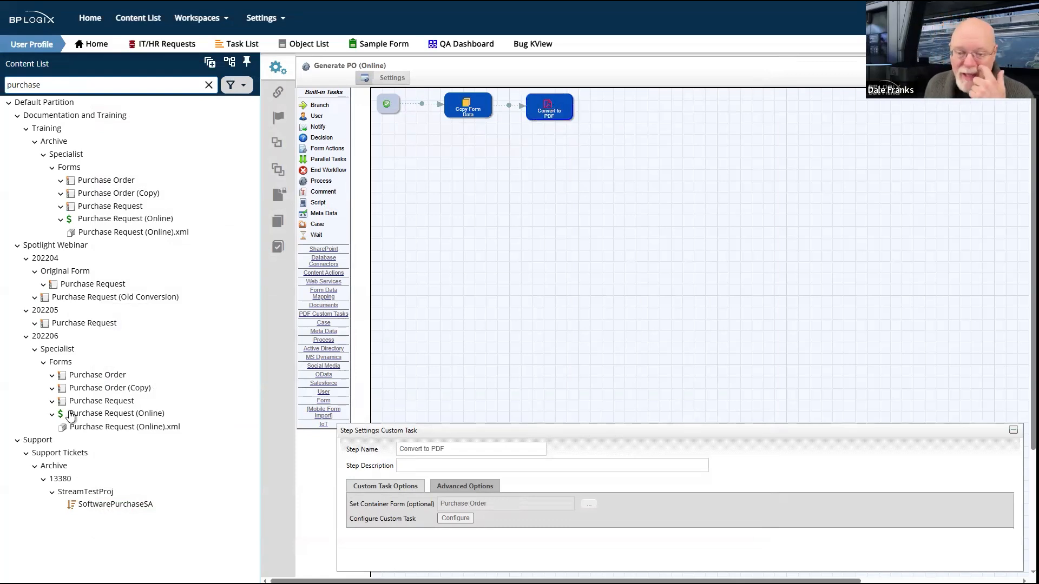
- Leave the workflow without saving and open the Purchase Request (Online) form from the archived Specialist forms
{"action": "left_click", "coordinate": [105, 376]}
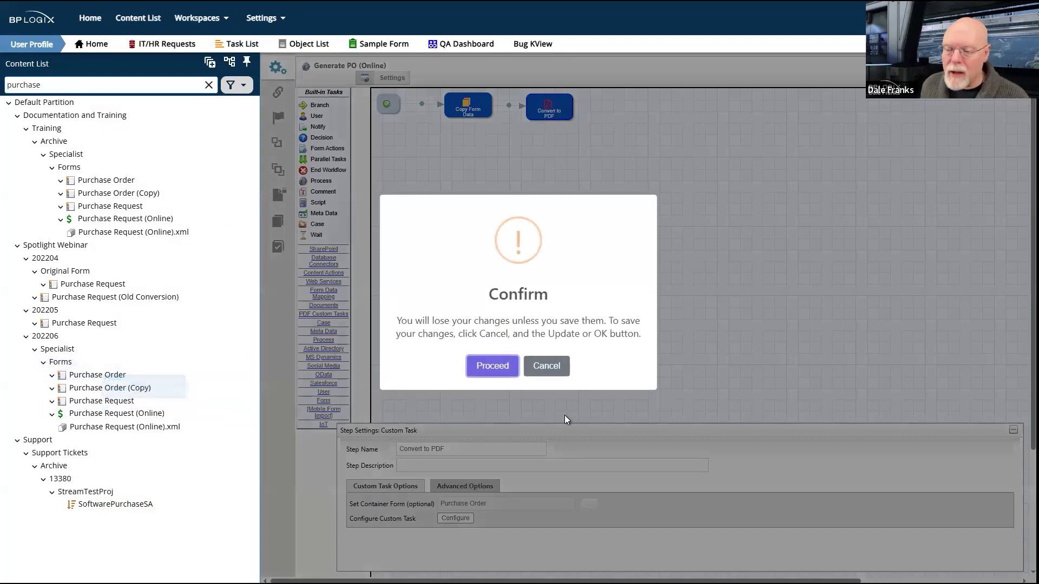
{"action": "key", "text": "Return"}
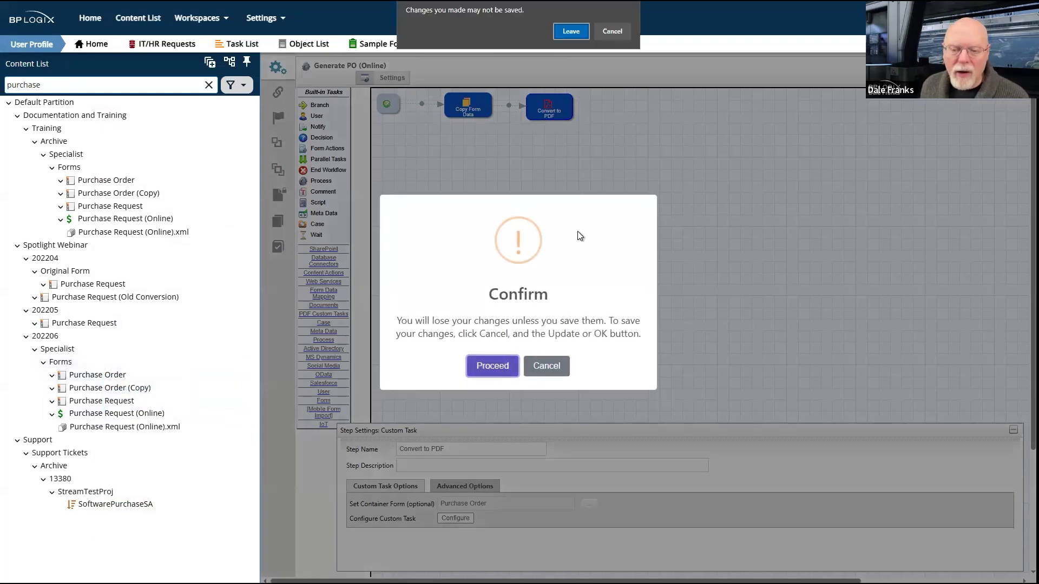
{"action": "left_click", "coordinate": [570, 31]}
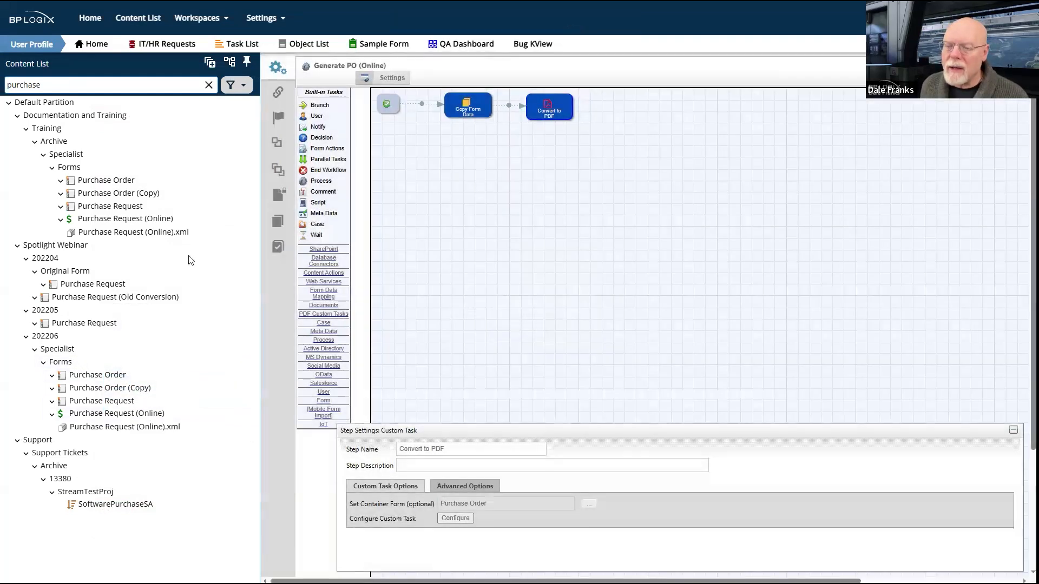
{"action": "left_click", "coordinate": [106, 184]}
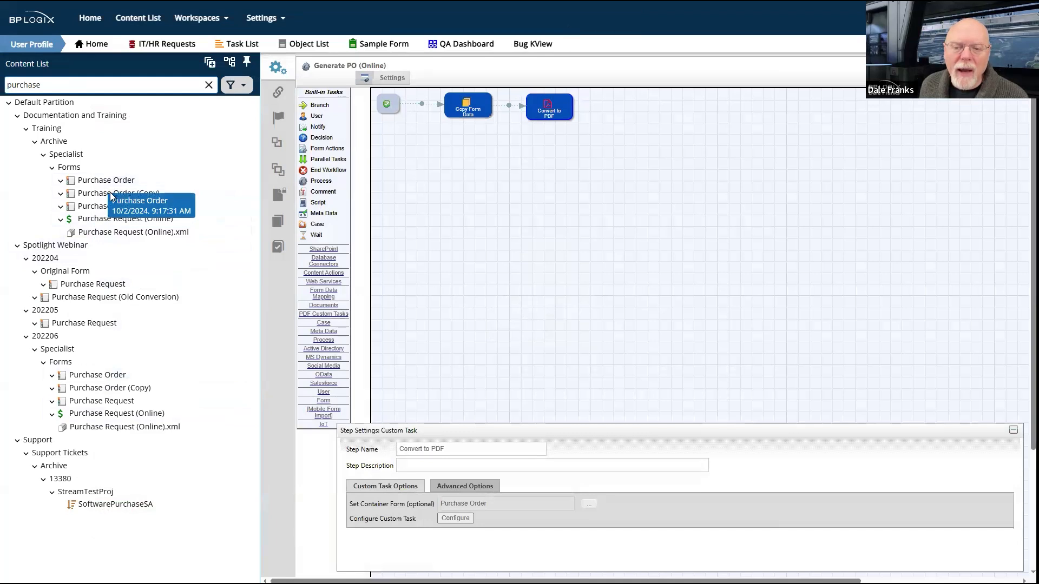
{"action": "left_click", "coordinate": [112, 219]}
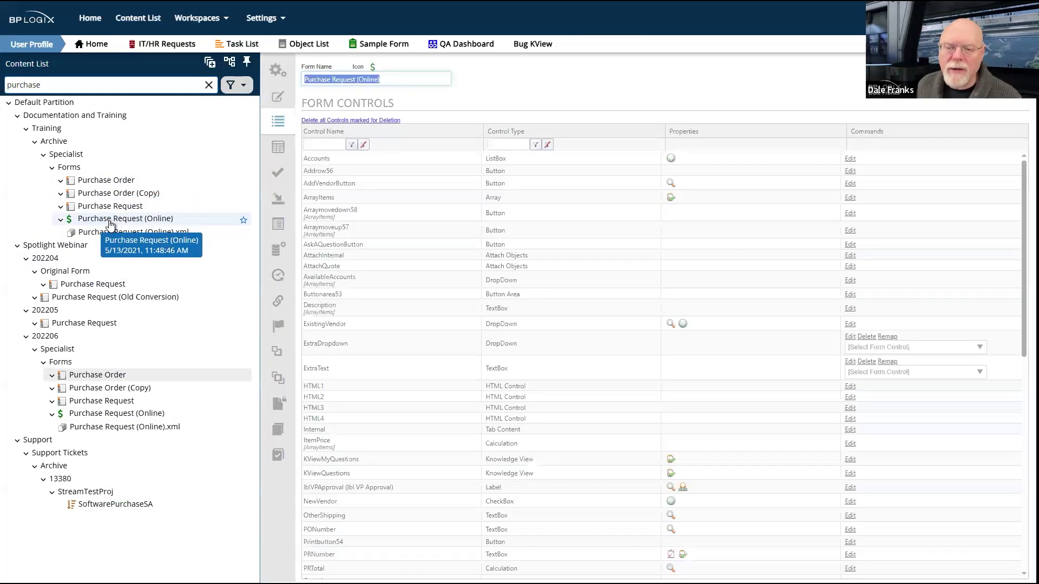
- Open the PR/PO Process (Online) timeline from the Processes folder of the archived Specialist project
{"action": "left_click", "coordinate": [71, 156]}
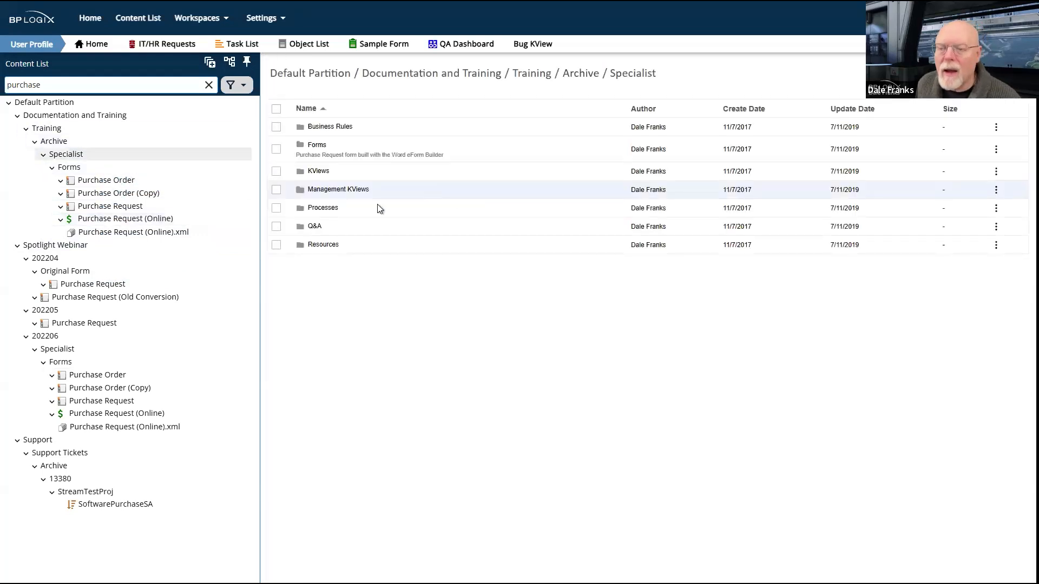
{"action": "left_click", "coordinate": [324, 211]}
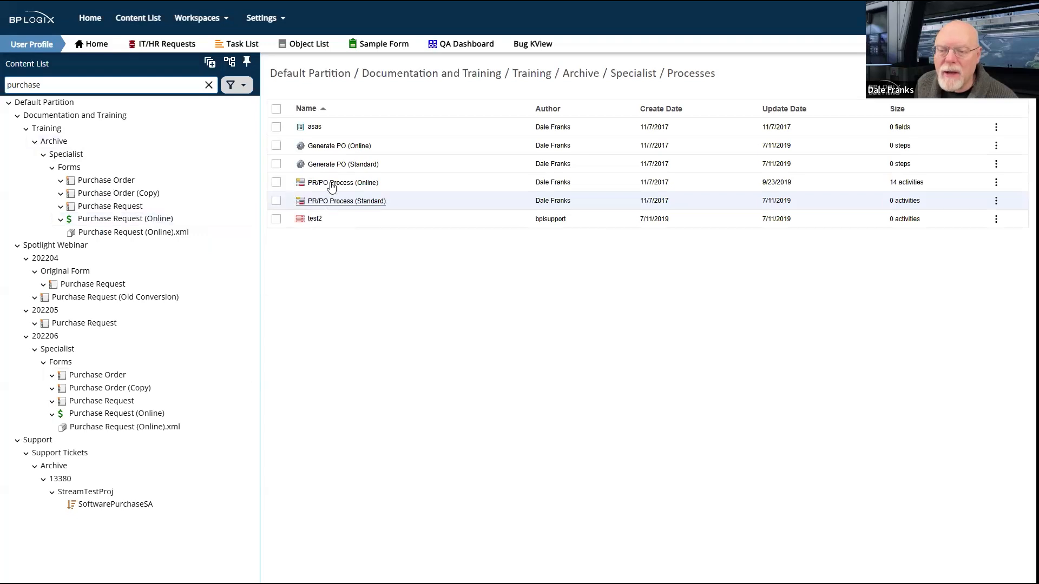
{"action": "left_click", "coordinate": [331, 184]}
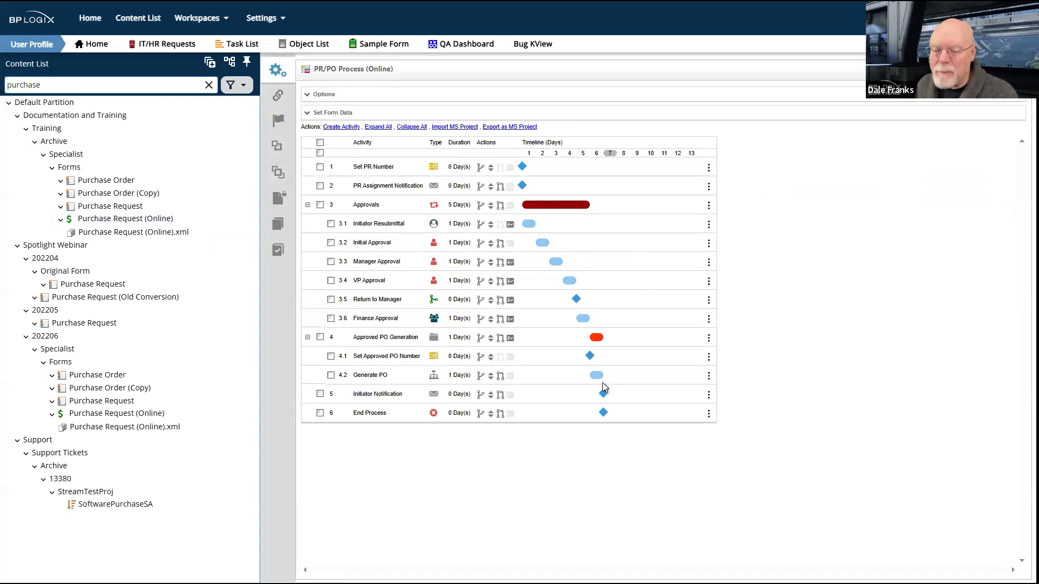
- Review the Generate PO activity's sub-process settings for copying objects between the timeline and the child process, then close the activity
{"action": "left_click", "coordinate": [373, 376]}
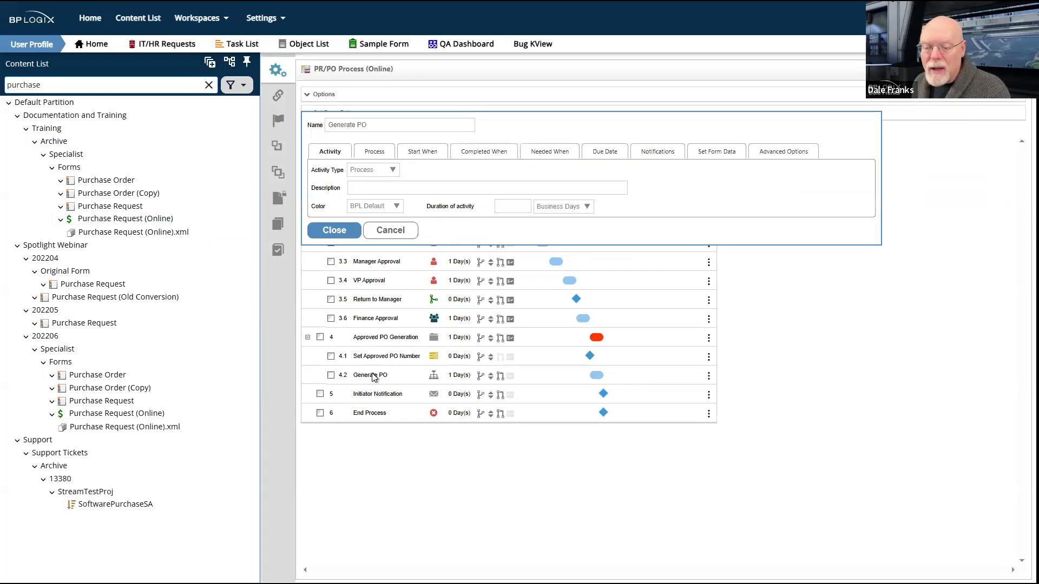
{"action": "left_click", "coordinate": [377, 152]}
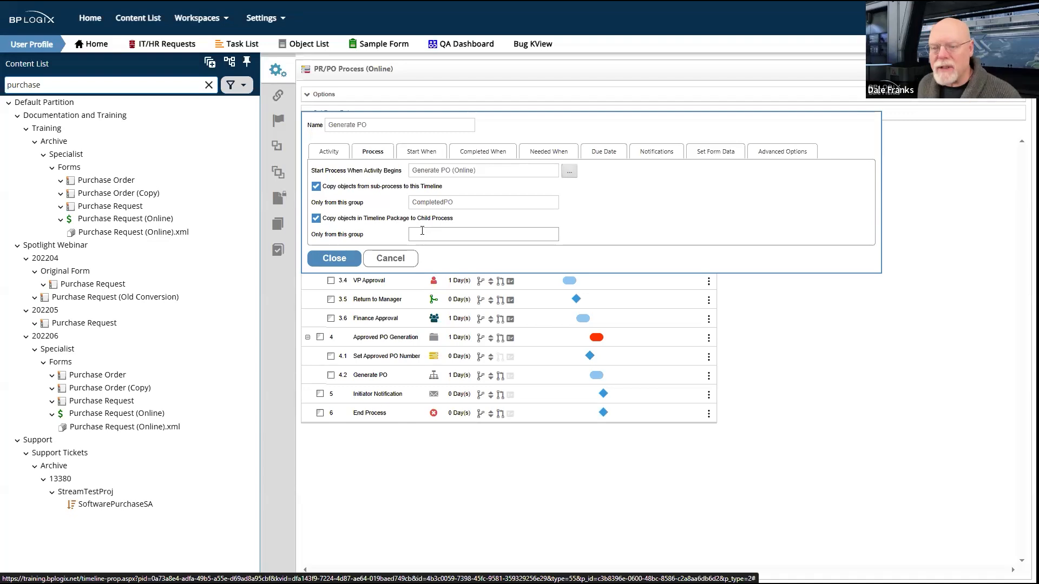
{"action": "left_click", "coordinate": [400, 261]}
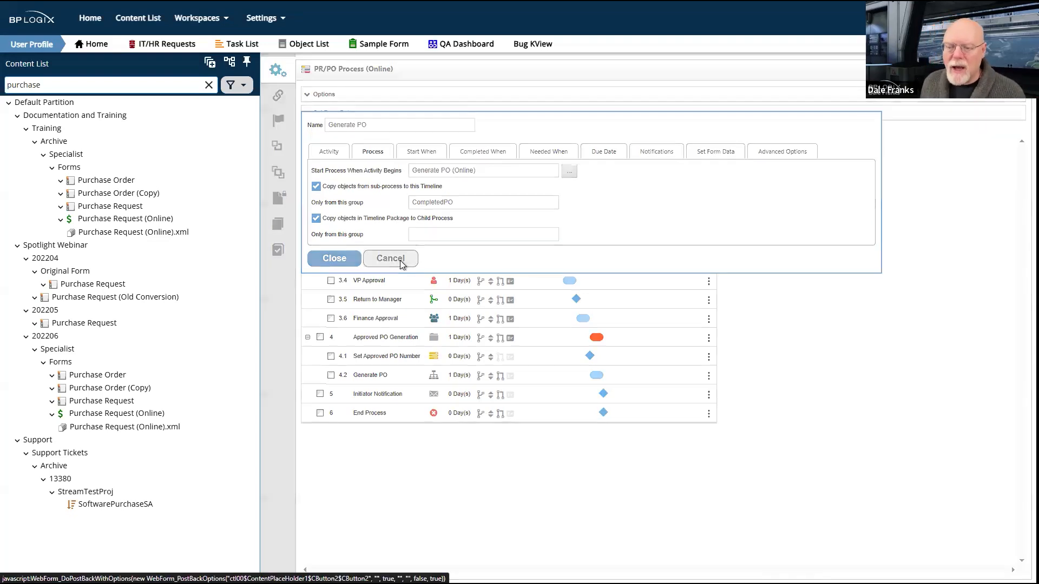
{"action": "left_click", "coordinate": [373, 375]}
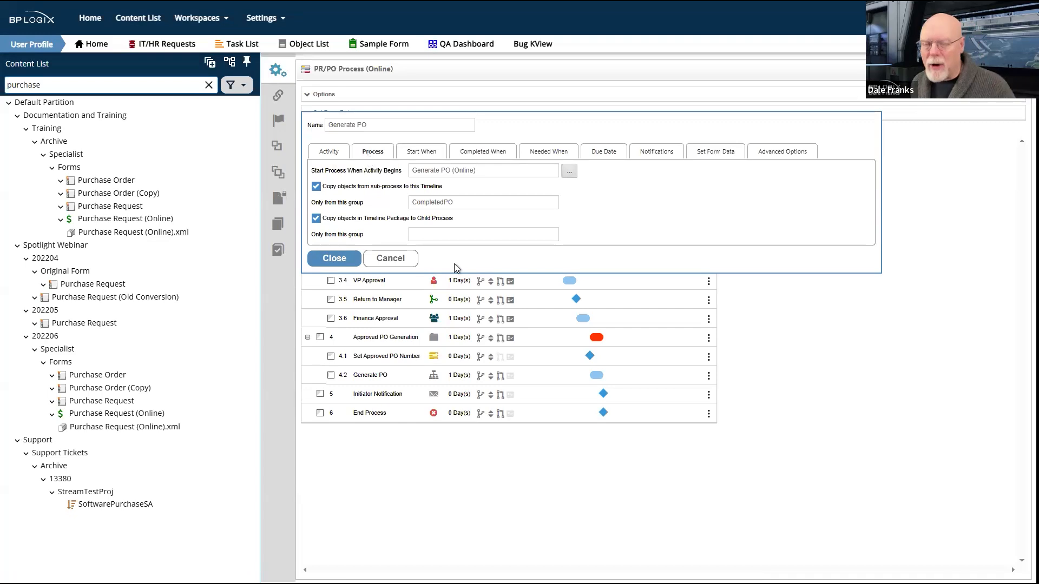
{"action": "left_click", "coordinate": [357, 260]}
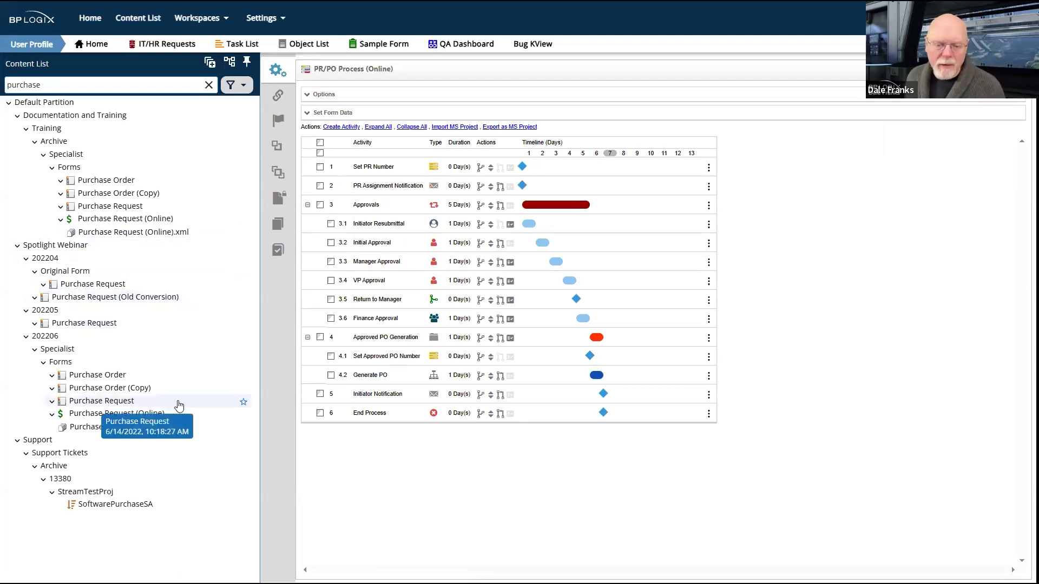
- Clear the content list filter and collapse the Training, Spotlight Webinar and Support folders
{"action": "left_click", "coordinate": [208, 85]}
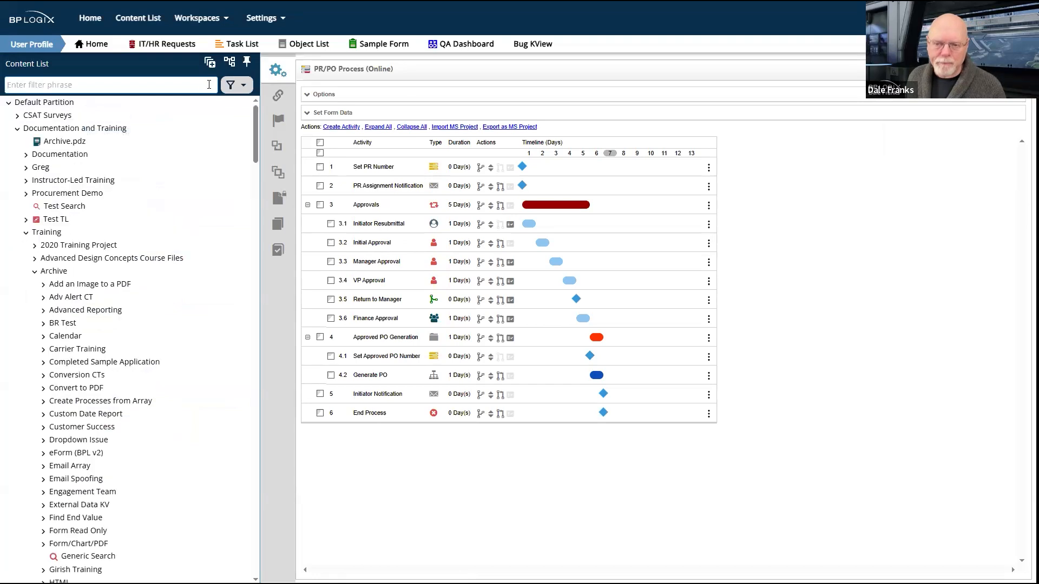
{"action": "left_click", "coordinate": [25, 236]}
{"action": "scroll", "coordinate": [67, 311], "scroll_direction": "down", "scroll_amount": 1}
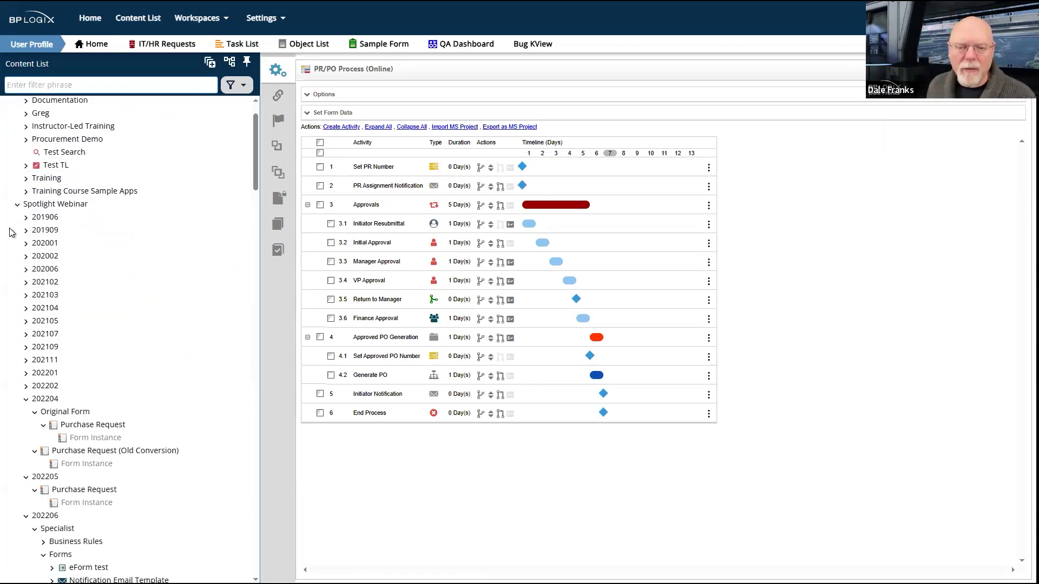
{"action": "left_click", "coordinate": [15, 207]}
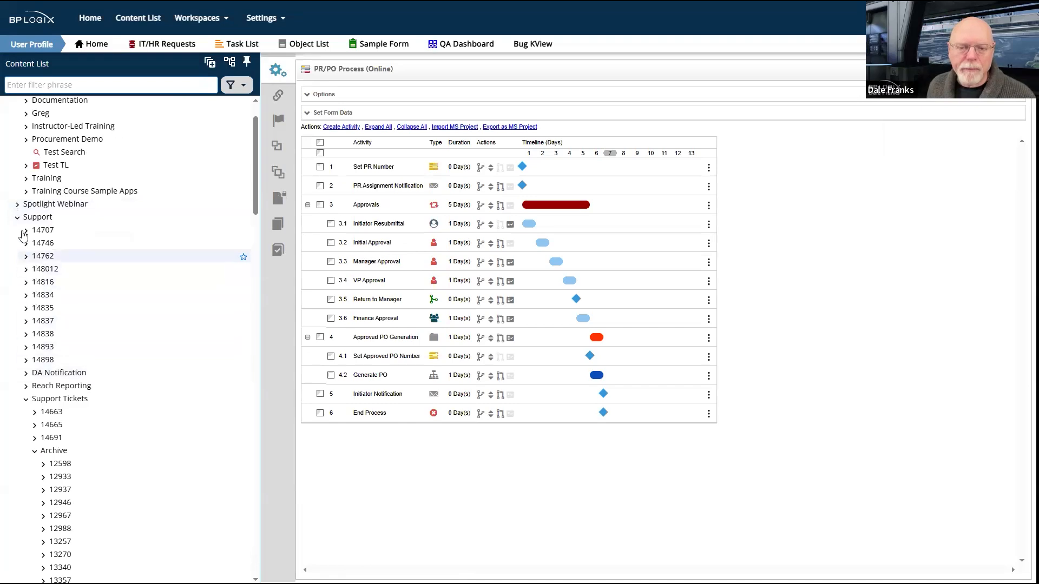
{"action": "left_click", "coordinate": [18, 217]}
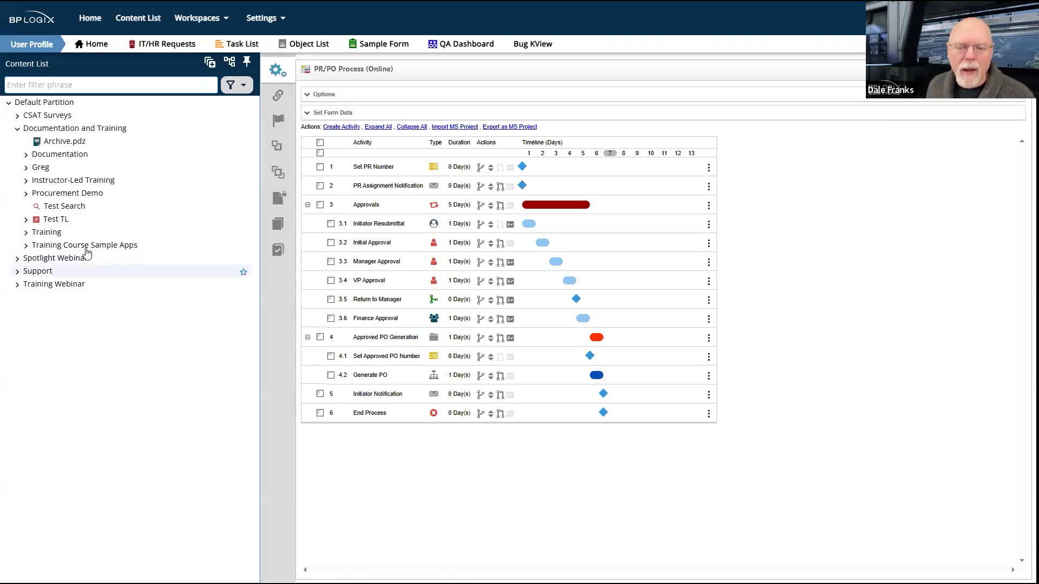
- Open the Form Custom Tasks folder under Training Webinar, discarding the unsaved timeline changes
{"action": "left_click", "coordinate": [53, 284]}
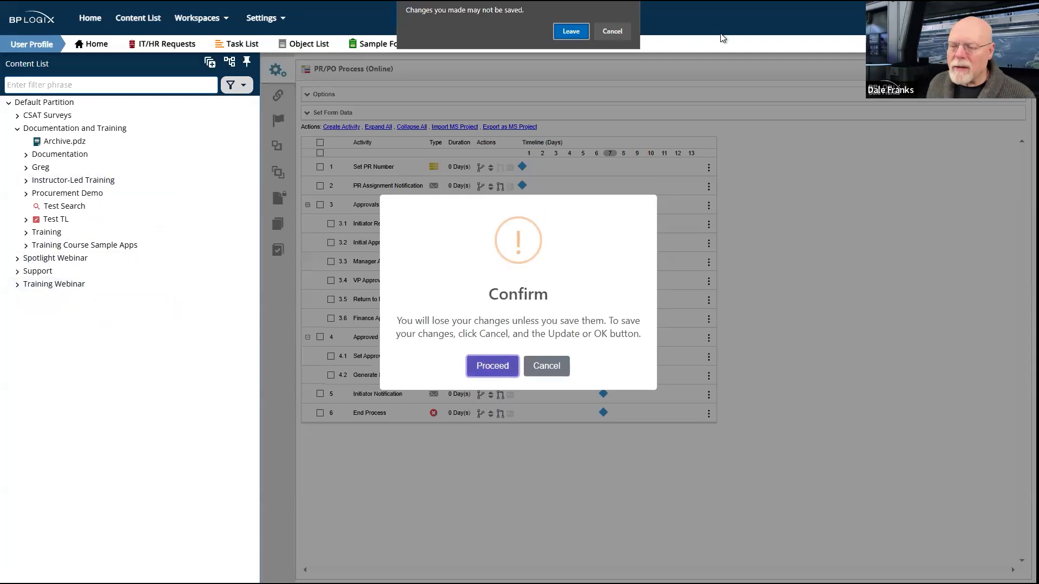
{"action": "left_click", "coordinate": [575, 33]}
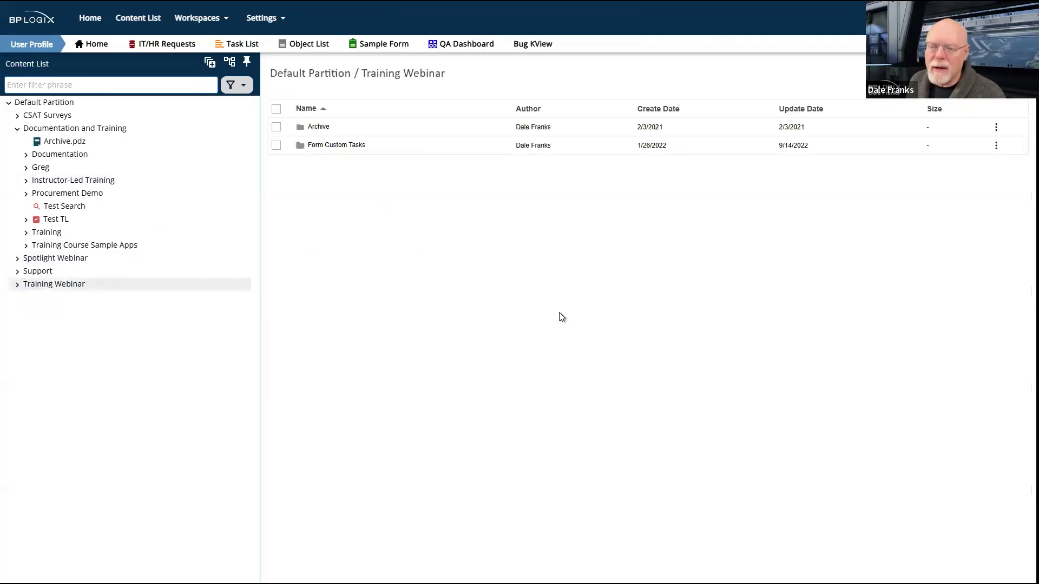
{"action": "left_click", "coordinate": [325, 147]}
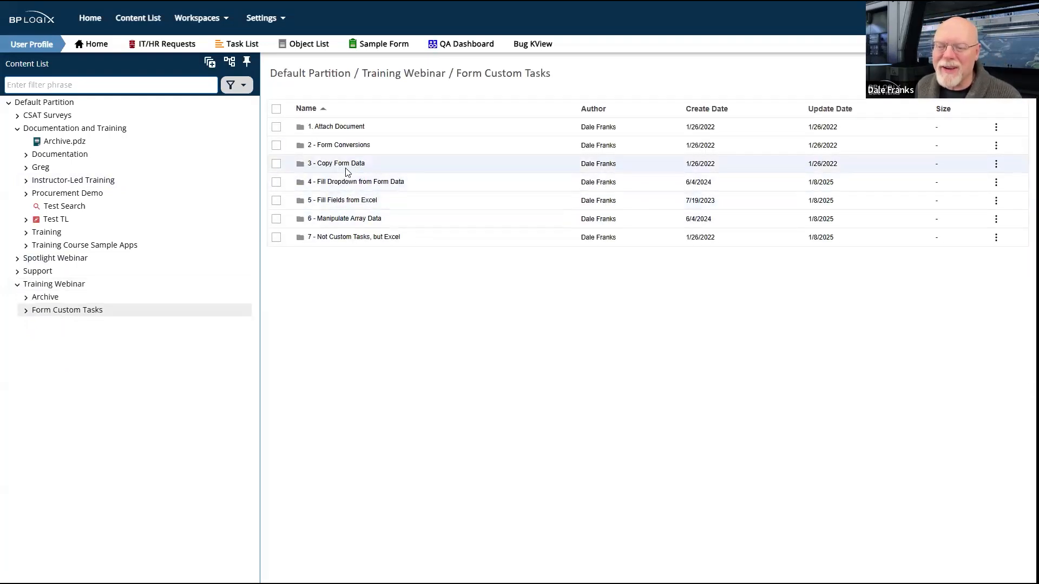
- Run the completed Fill DD Form from the 4 - Fill Dropdown from Form Data folder and move its window clear of the content list
{"action": "left_click", "coordinate": [355, 185]}
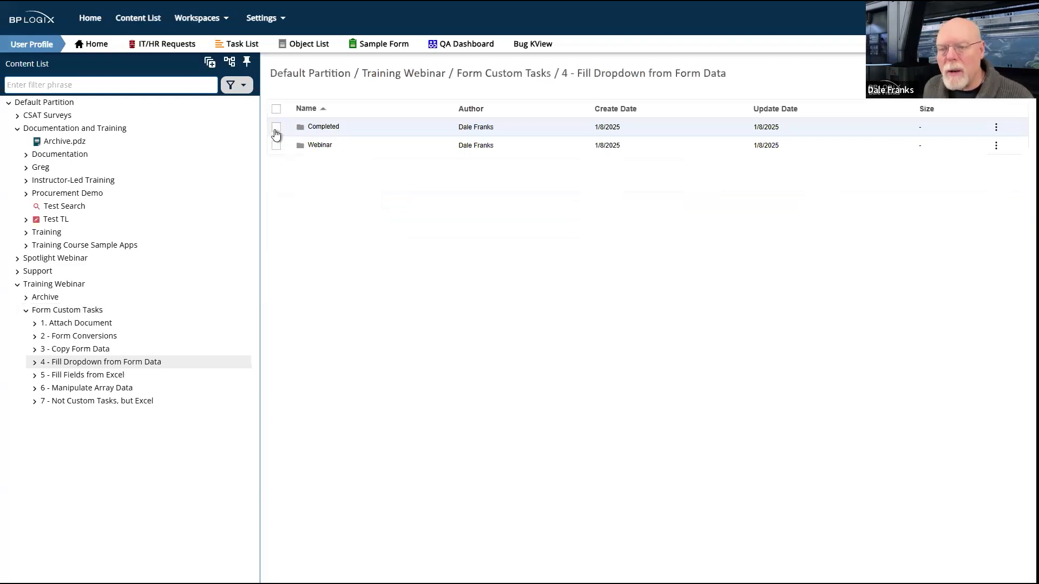
{"action": "left_click", "coordinate": [324, 126]}
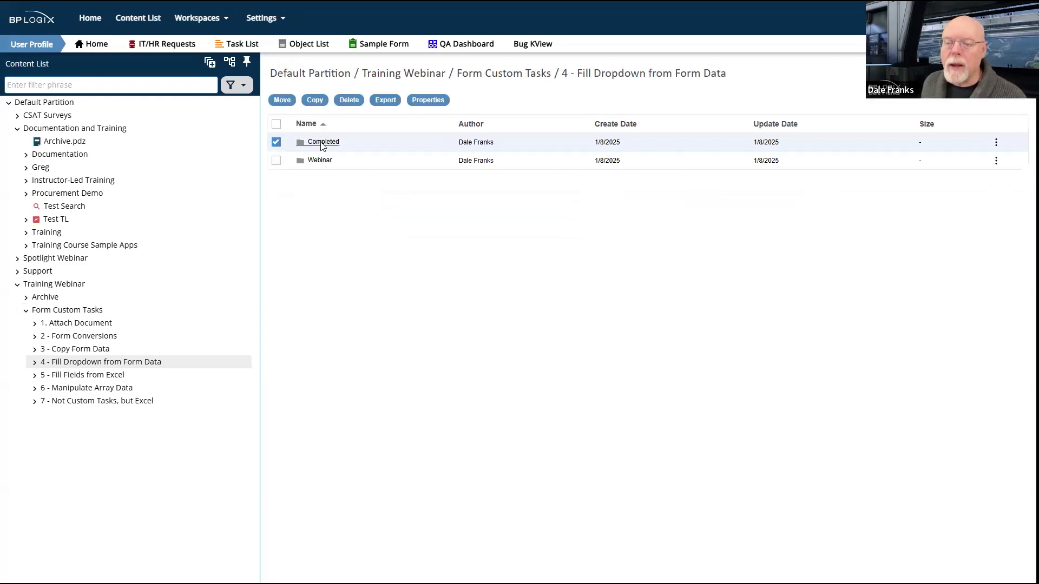
{"action": "left_click", "coordinate": [321, 143]}
{"action": "left_click", "coordinate": [277, 128]}
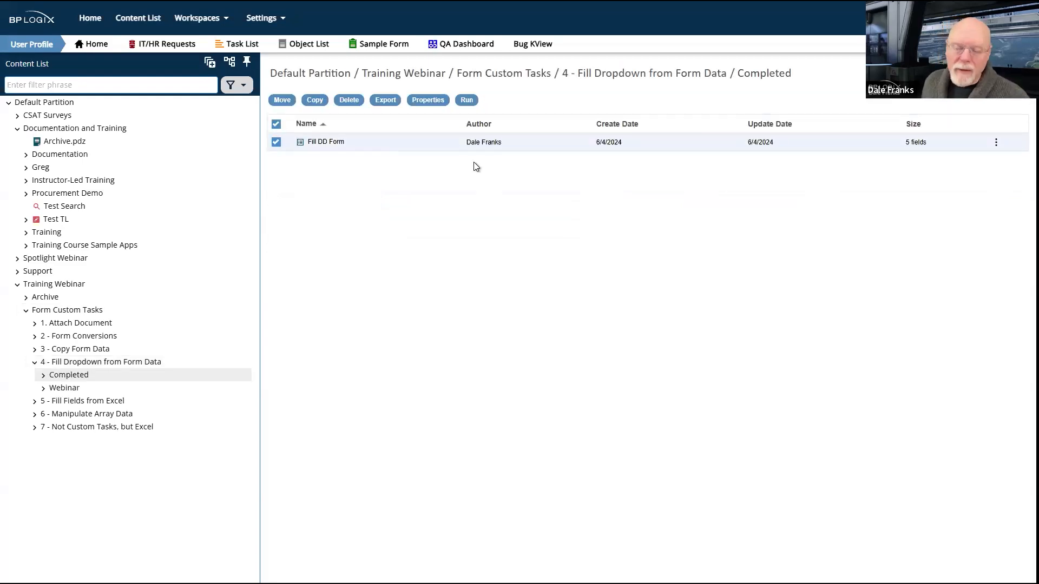
{"action": "left_click", "coordinate": [468, 100]}
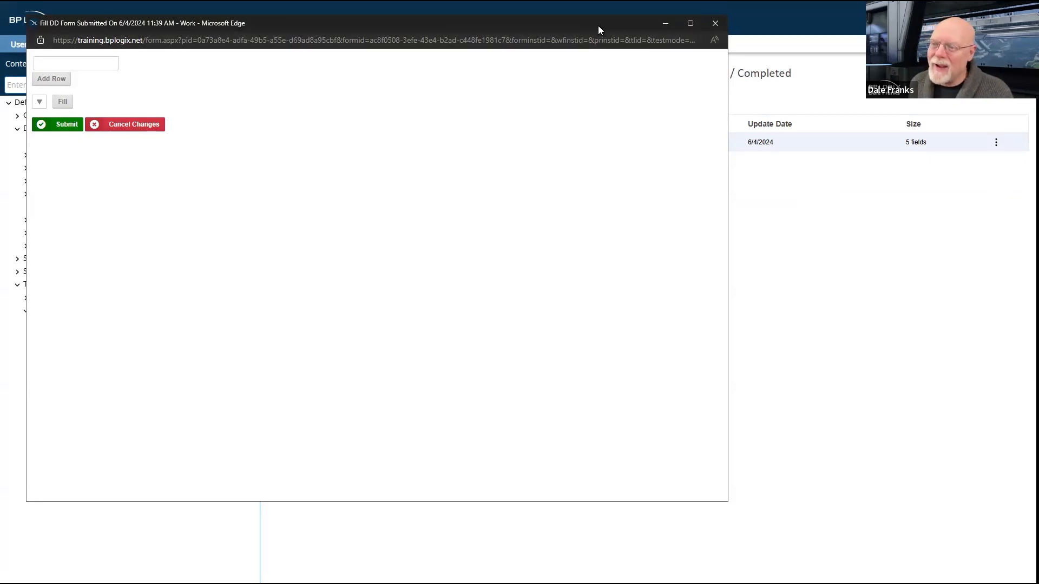
{"action": "left_click_drag", "start_coordinate": [599, 25], "coordinate": [847, 75]}
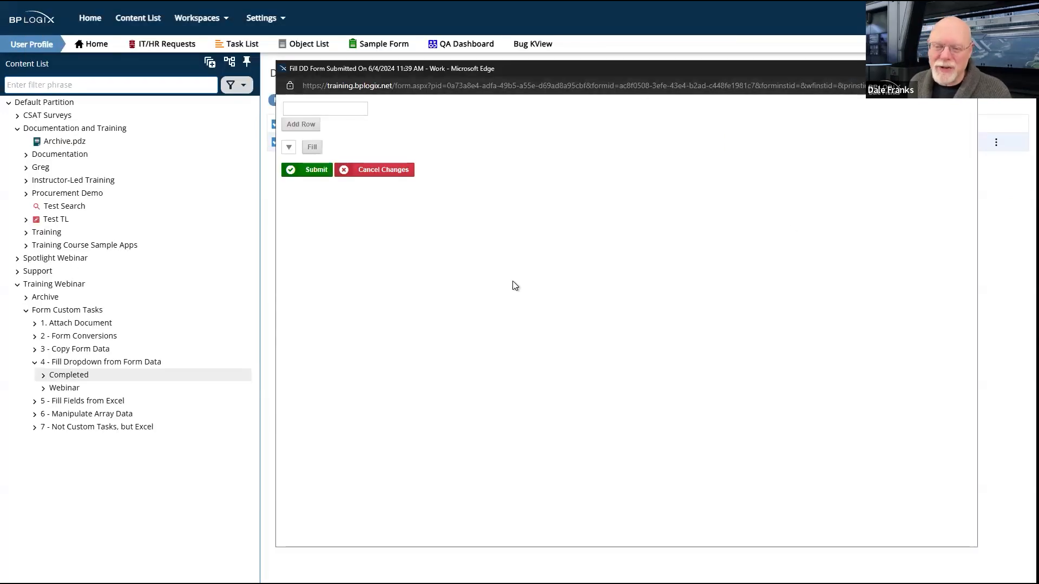
- Check the dropdown's options before and after running Fill with the item row left empty
{"action": "left_click", "coordinate": [292, 149]}
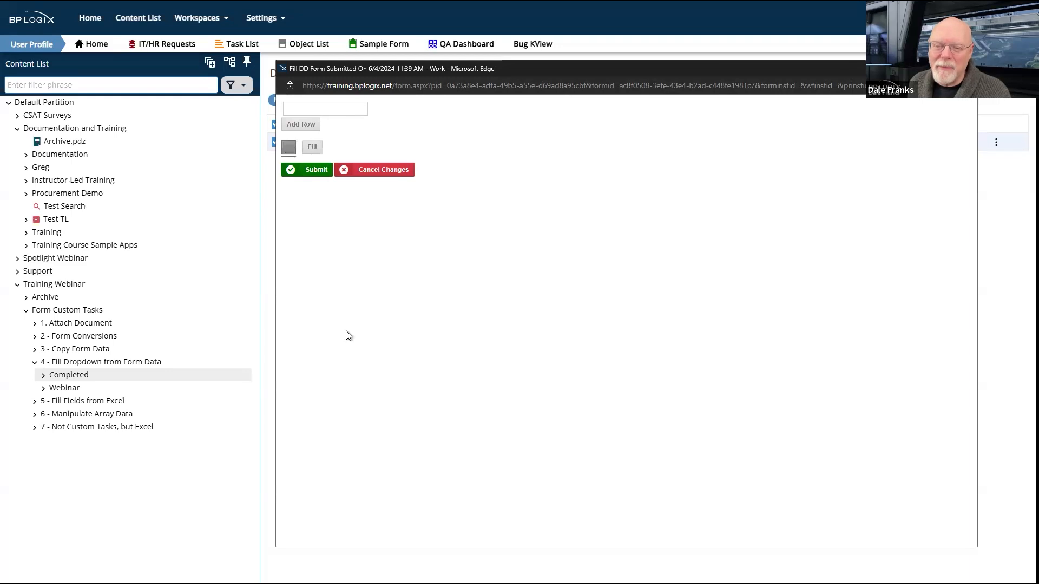
{"action": "left_click", "coordinate": [315, 148]}
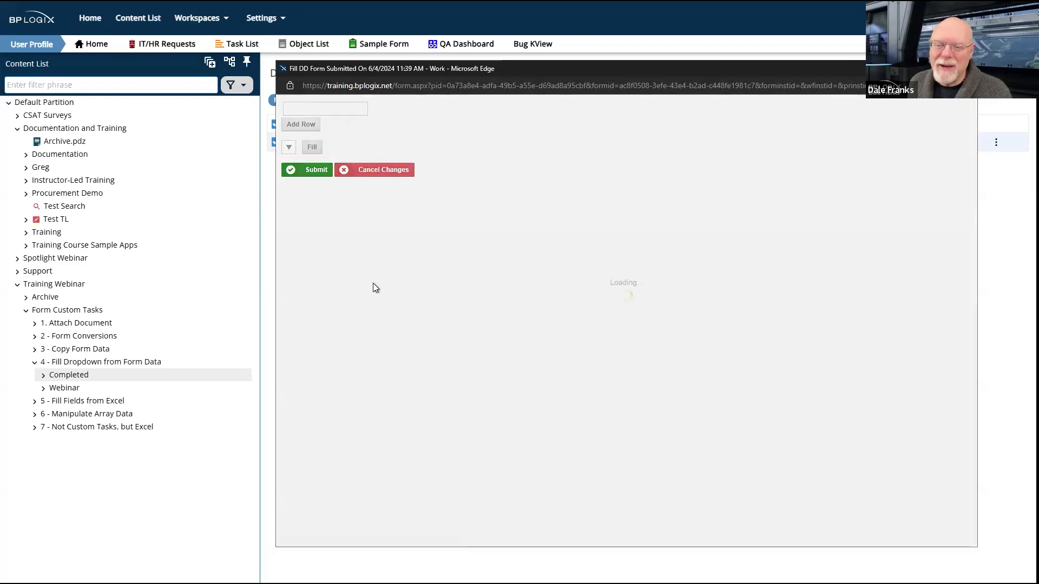
{"action": "left_click", "coordinate": [319, 148]}
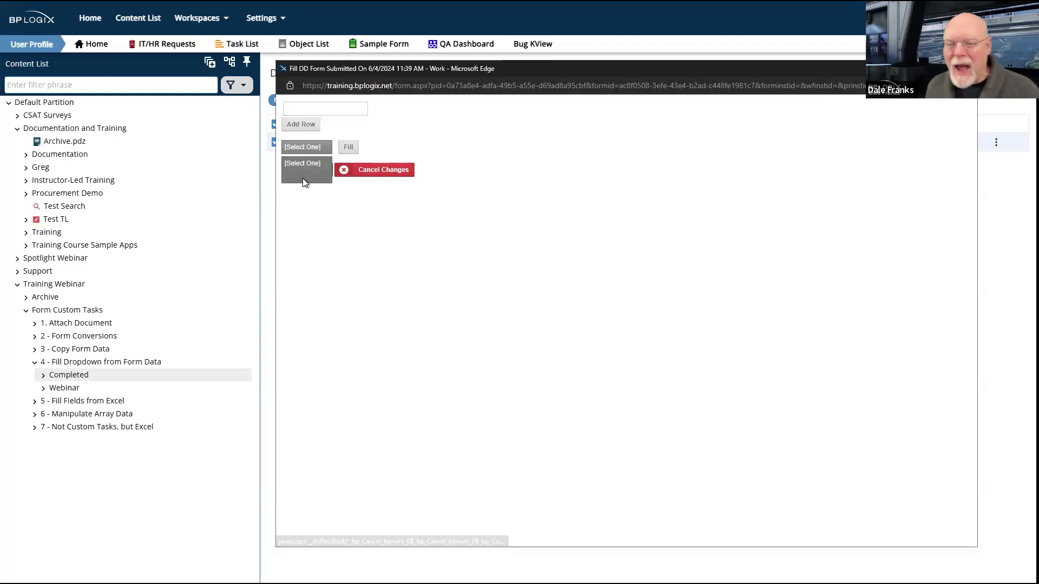
{"action": "left_click", "coordinate": [304, 231]}
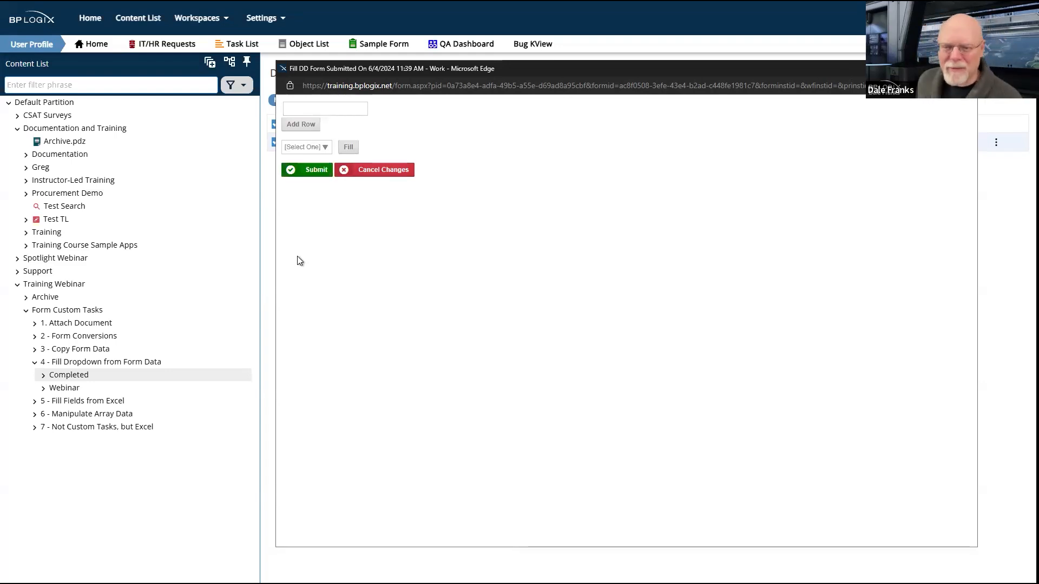
- Enter aaaa, ssss, ddddd and fffff as four array items, adding a row for each additional item
{"action": "left_click", "coordinate": [352, 106]}
{"action": "type", "text": "aaaa"}
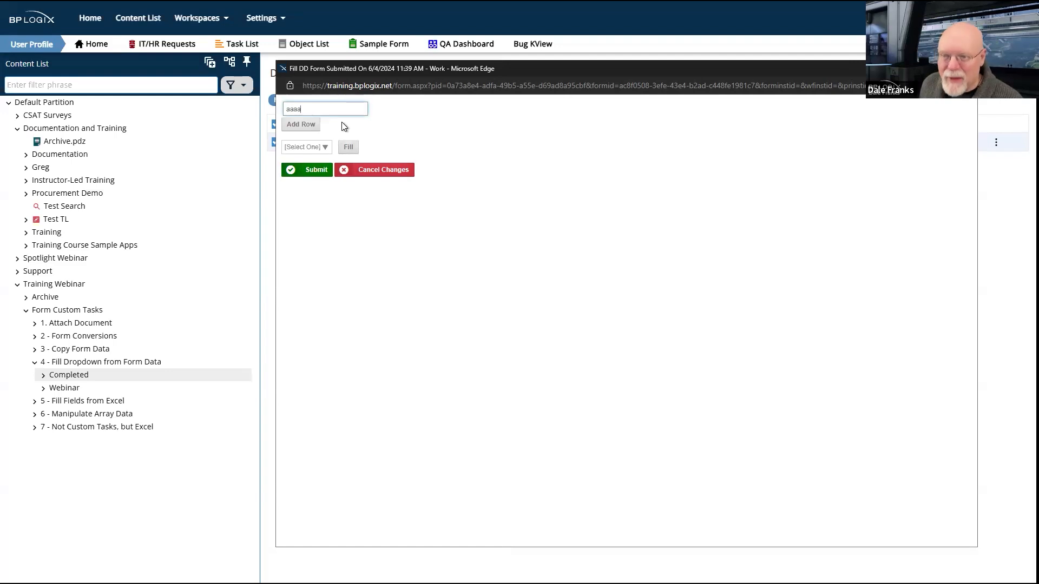
{"action": "left_click", "coordinate": [309, 124]}
{"action": "left_click", "coordinate": [326, 128]}
{"action": "type", "text": "ssss"}
{"action": "left_click", "coordinate": [312, 142]}
{"action": "left_click", "coordinate": [319, 149]}
{"action": "type", "text": "ddddd"}
{"action": "left_click", "coordinate": [312, 159]}
{"action": "left_click", "coordinate": [328, 160]}
{"action": "type", "text": "fffff"}
- Fill the dropdown from the array rows, select ddddd and review the list of options
{"action": "left_click", "coordinate": [350, 198]}
{"action": "left_click", "coordinate": [324, 201]}
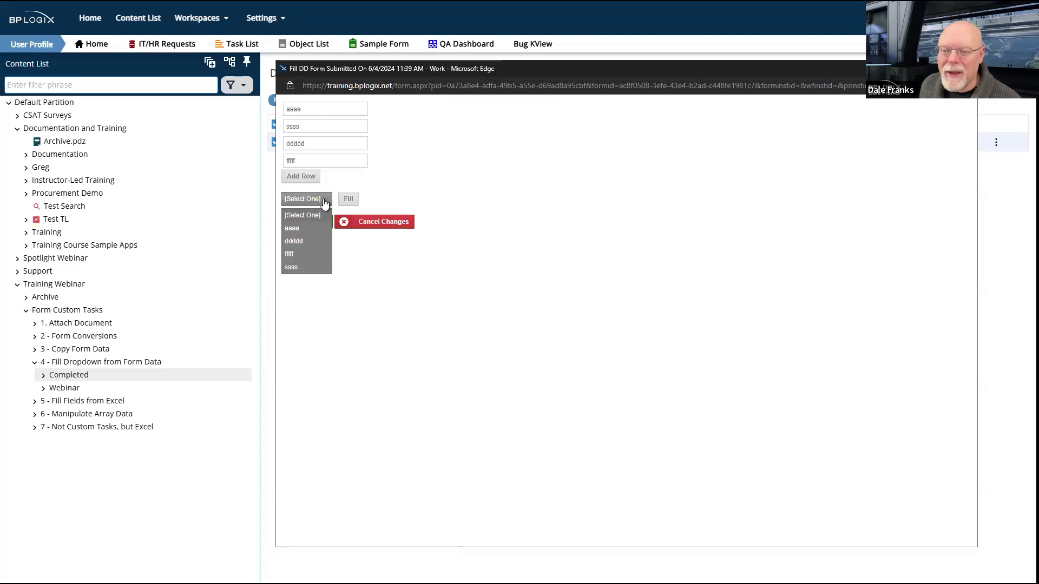
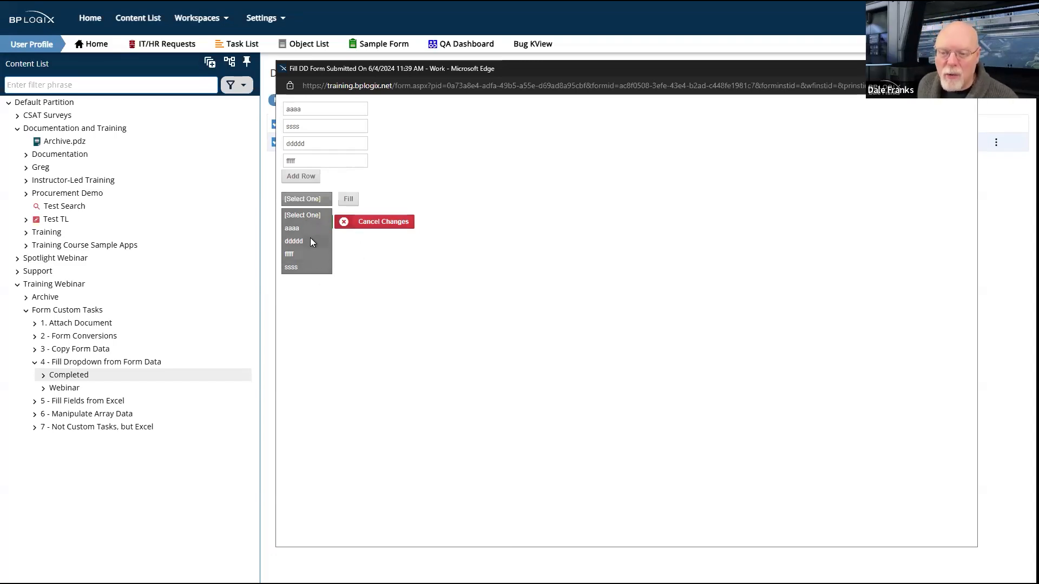
{"action": "left_click", "coordinate": [314, 242]}
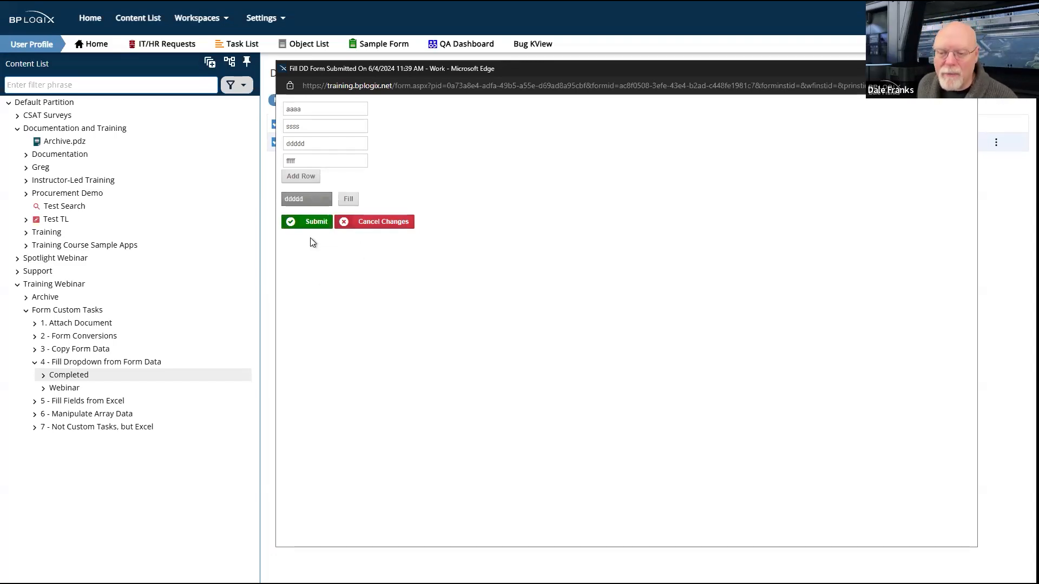
{"action": "left_click", "coordinate": [319, 201]}
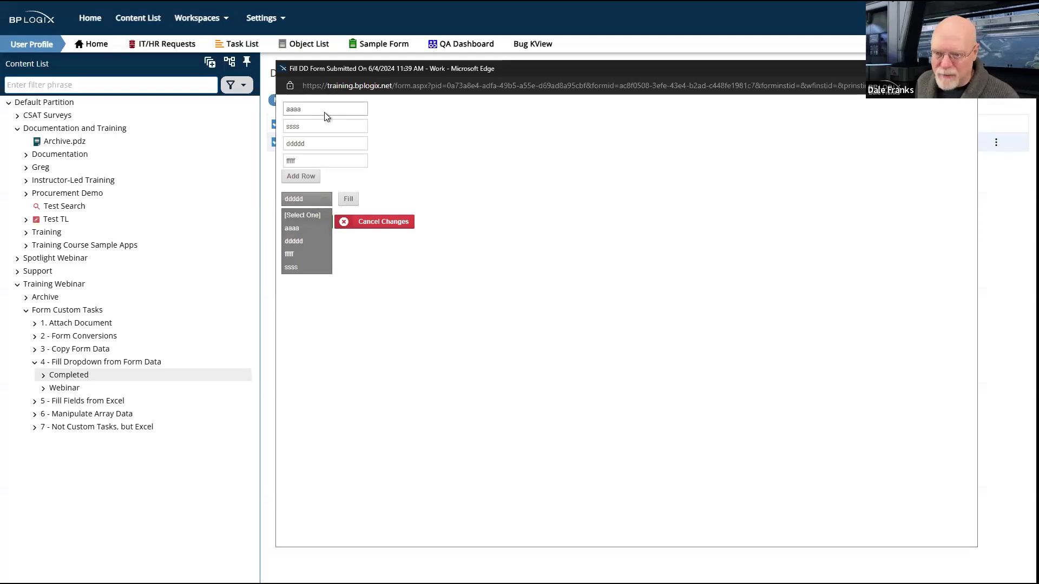
{"action": "left_click", "coordinate": [294, 242]}
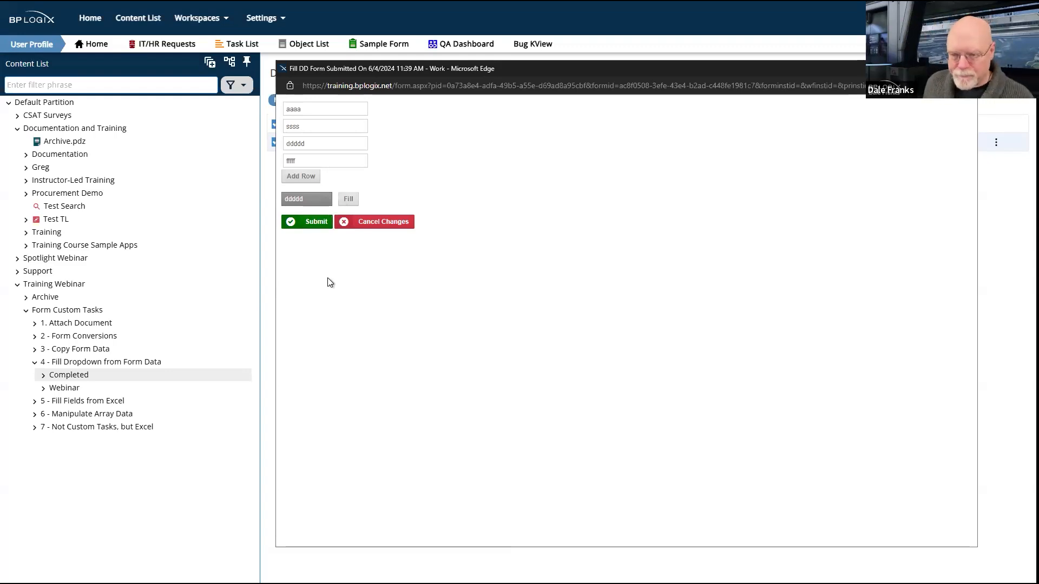
{"action": "left_click", "coordinate": [327, 204]}
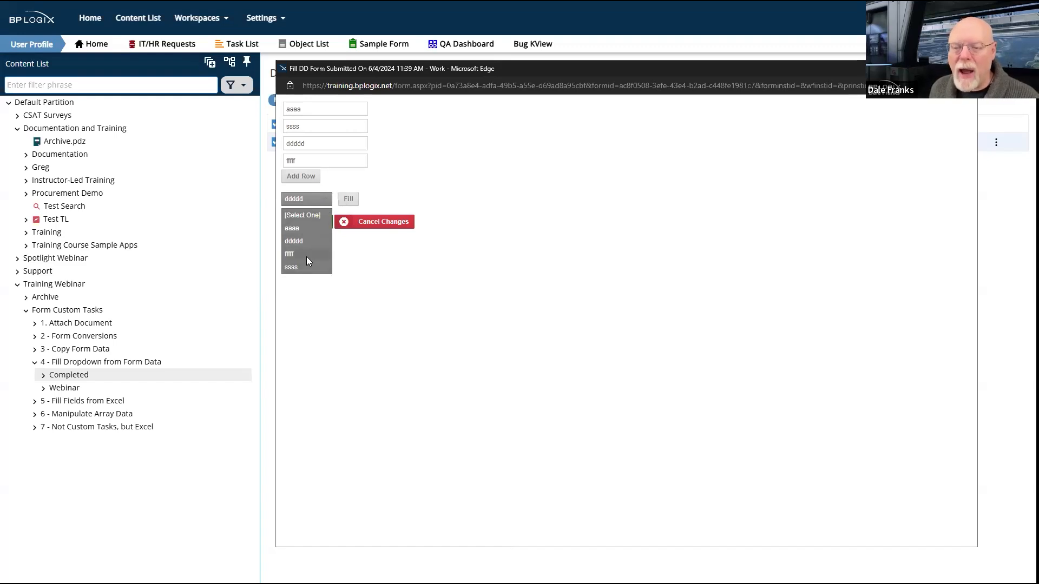
{"action": "left_click", "coordinate": [372, 369]}
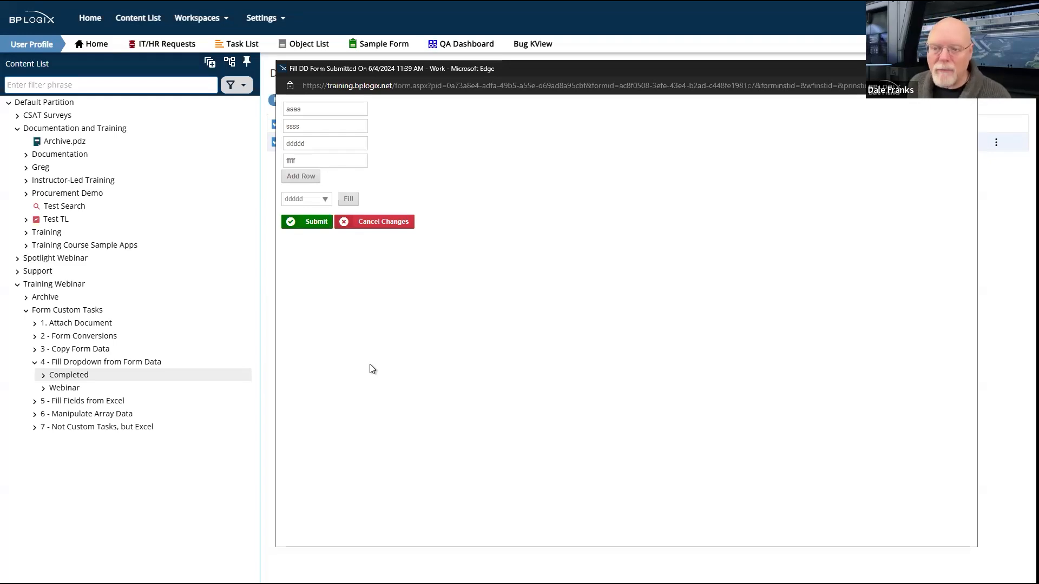
{"action": "left_click", "coordinate": [320, 199]}
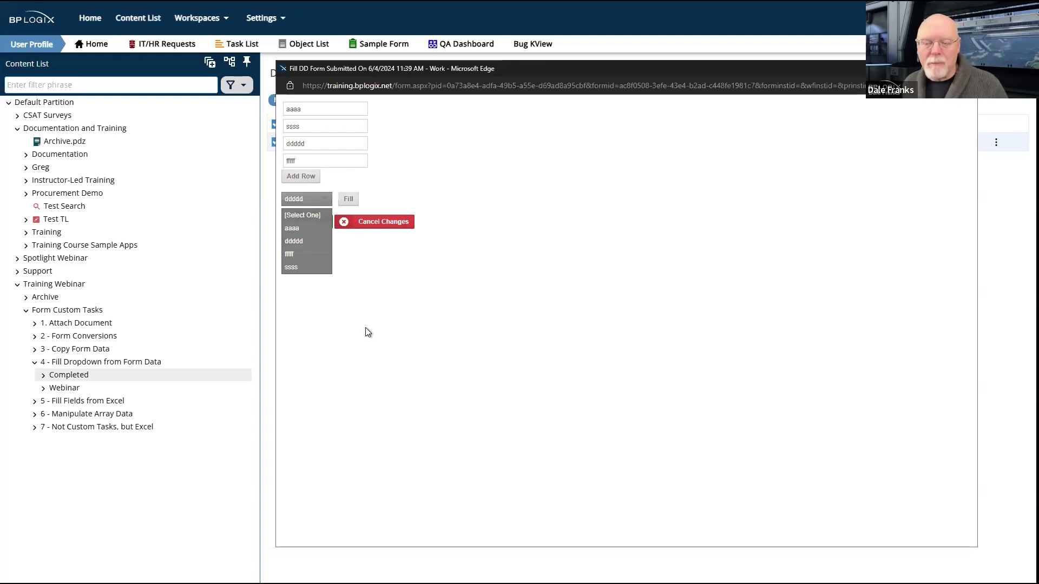
{"action": "left_click", "coordinate": [341, 120]}
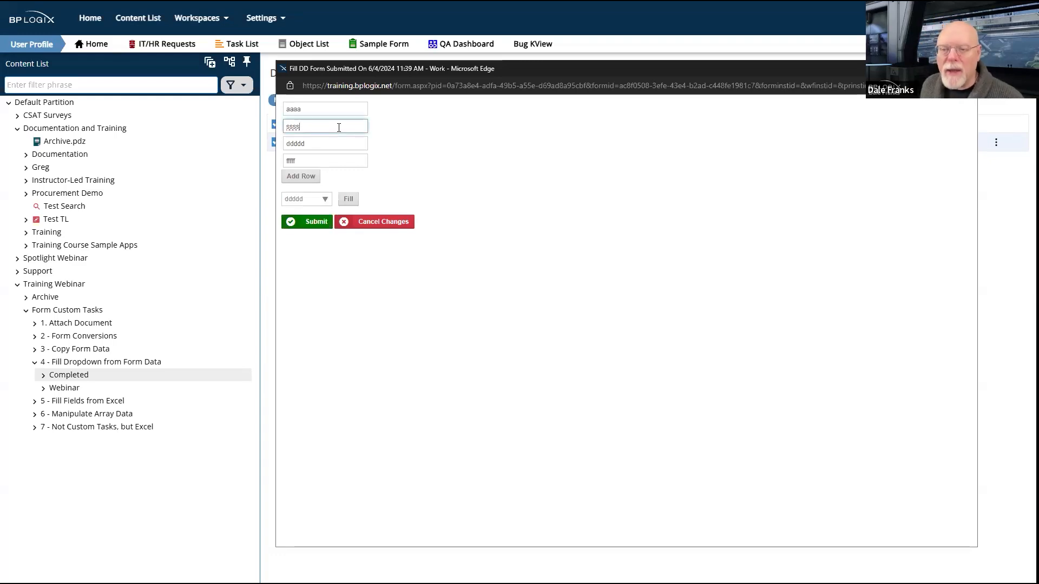
- Add a fifth array row containing tttt, refill the dropdown and inspect its options
{"action": "left_click", "coordinate": [304, 177]}
{"action": "left_click", "coordinate": [327, 178]}
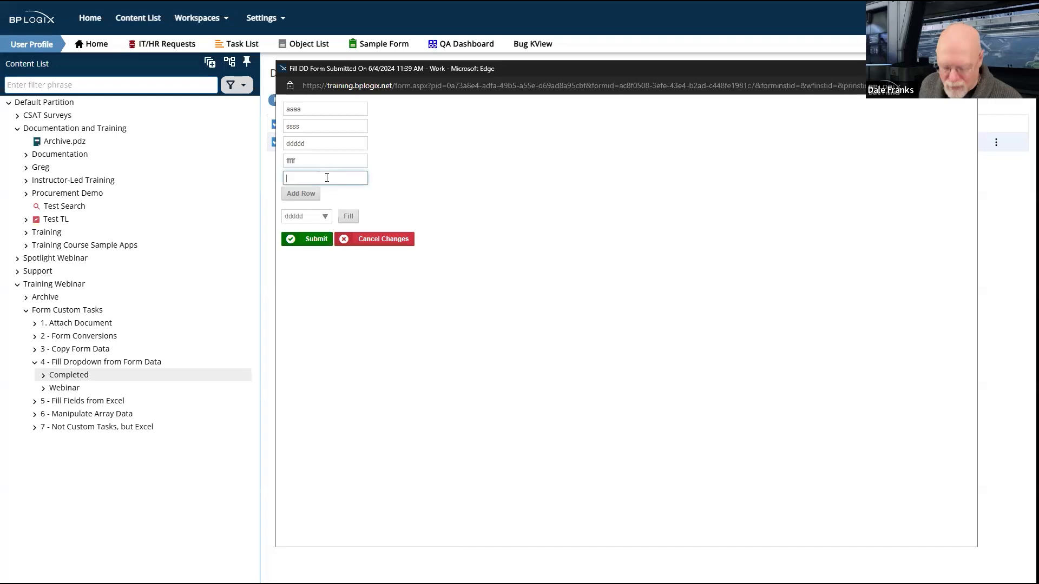
{"action": "type", "text": "tttt"}
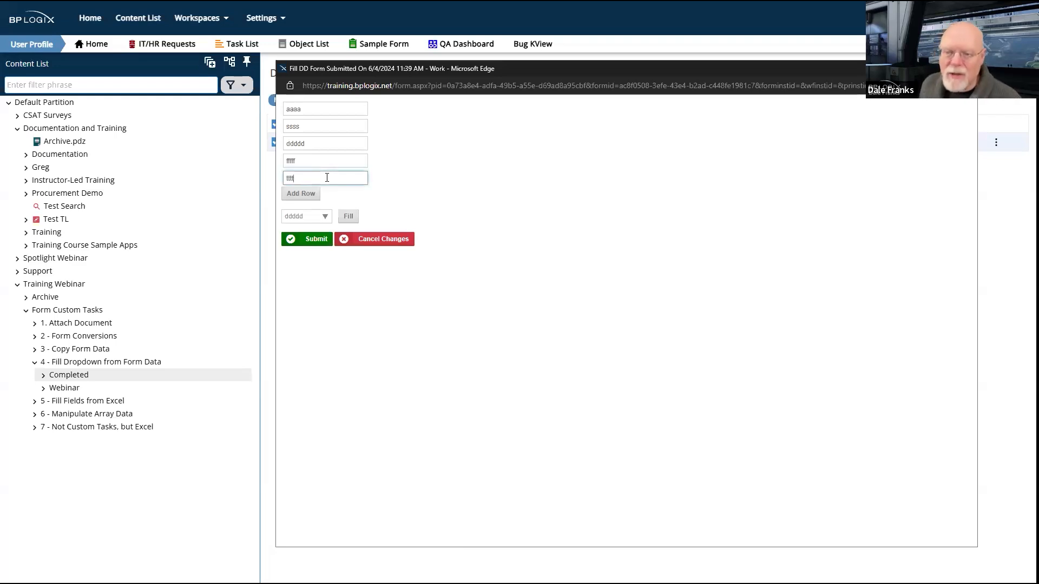
{"action": "left_click", "coordinate": [348, 215]}
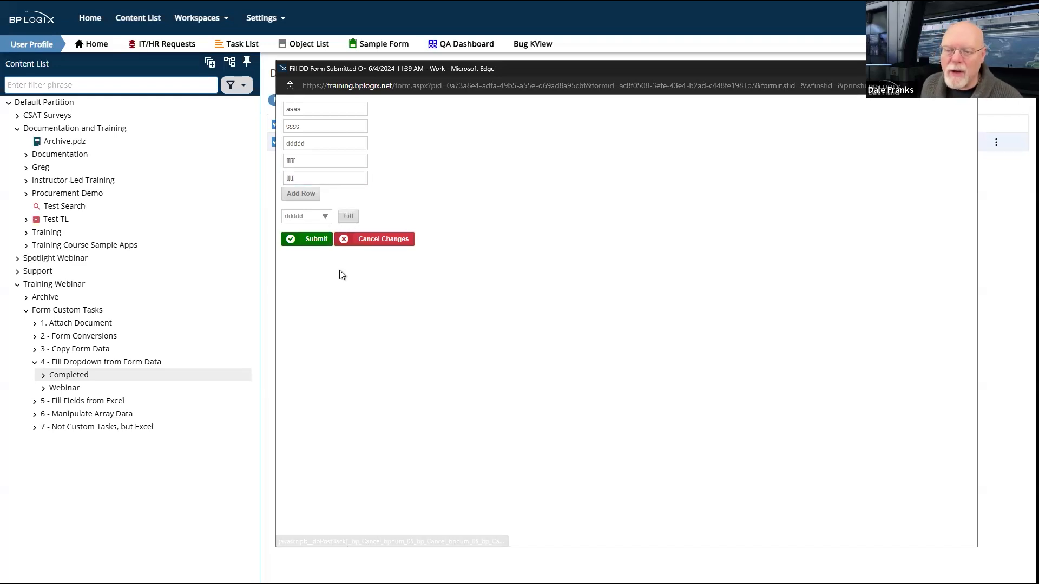
{"action": "left_click", "coordinate": [324, 219]}
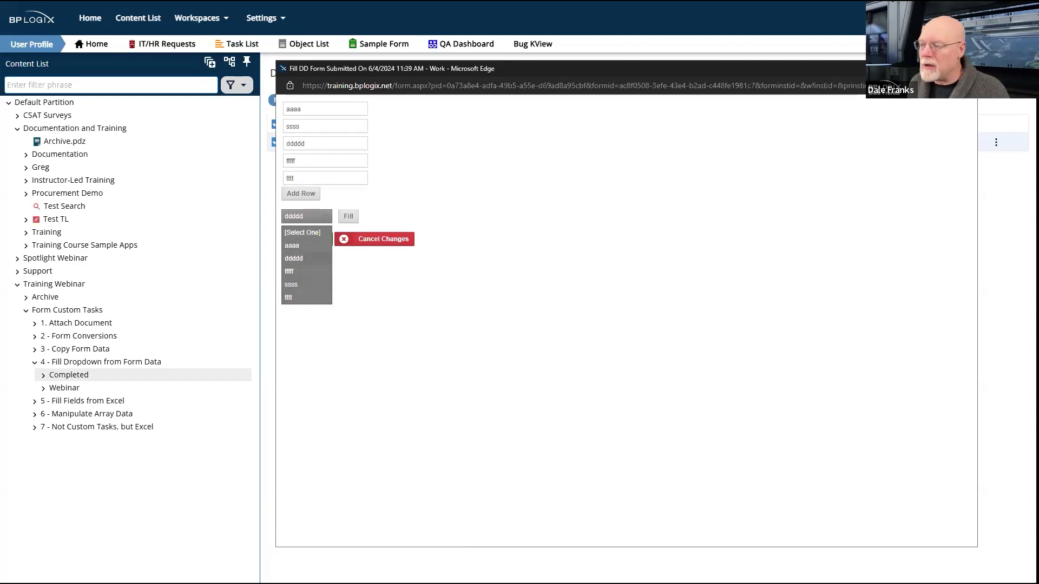
- Close the running form and open the Fill Dropdown from Form Data task configuration in the Fill DD Form definition
{"action": "left_click", "coordinate": [966, 68]}
{"action": "left_click", "coordinate": [335, 143]}
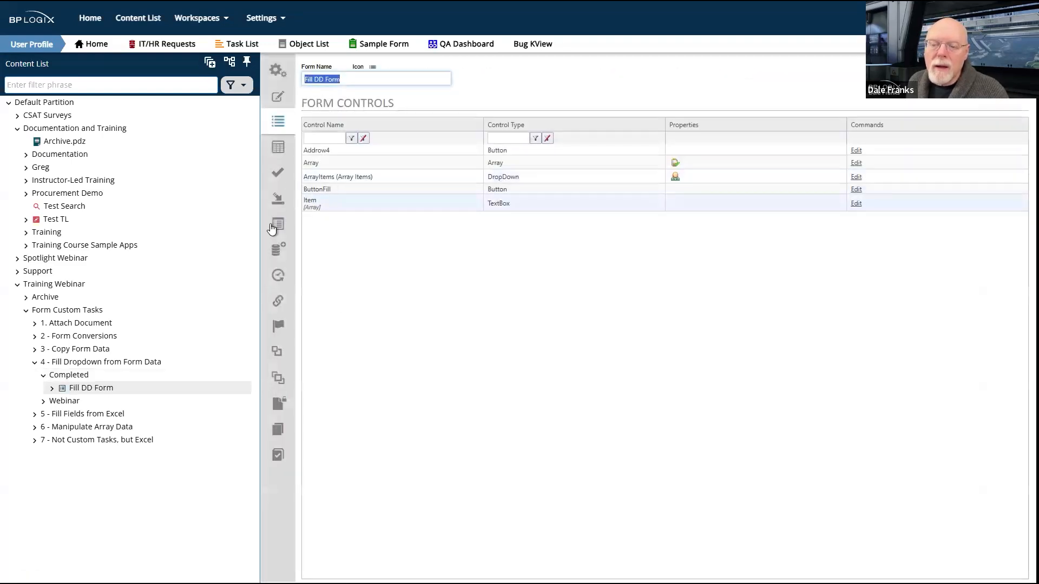
{"action": "left_click", "coordinate": [279, 156]}
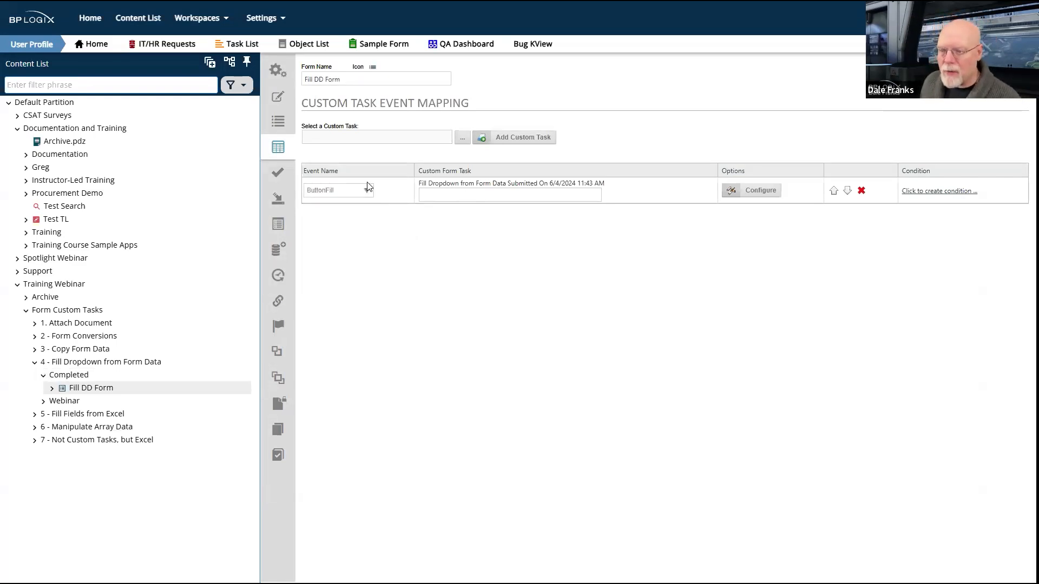
{"action": "left_click", "coordinate": [760, 193]}
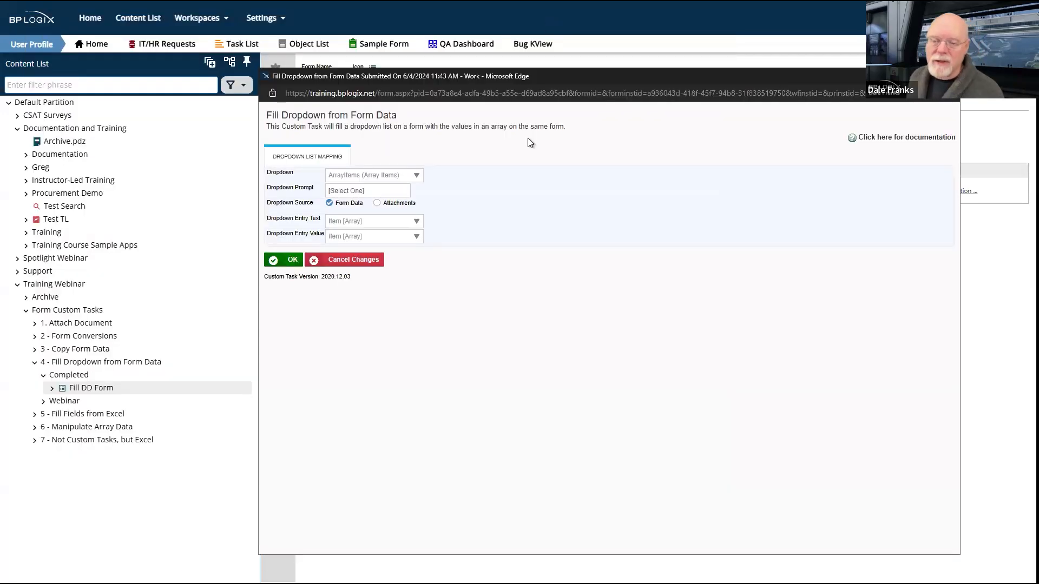
- Review the target dropdown and prompt settings, and compare the Attachments source options with Form Data, leaving Form Data selected
{"action": "left_click", "coordinate": [418, 174]}
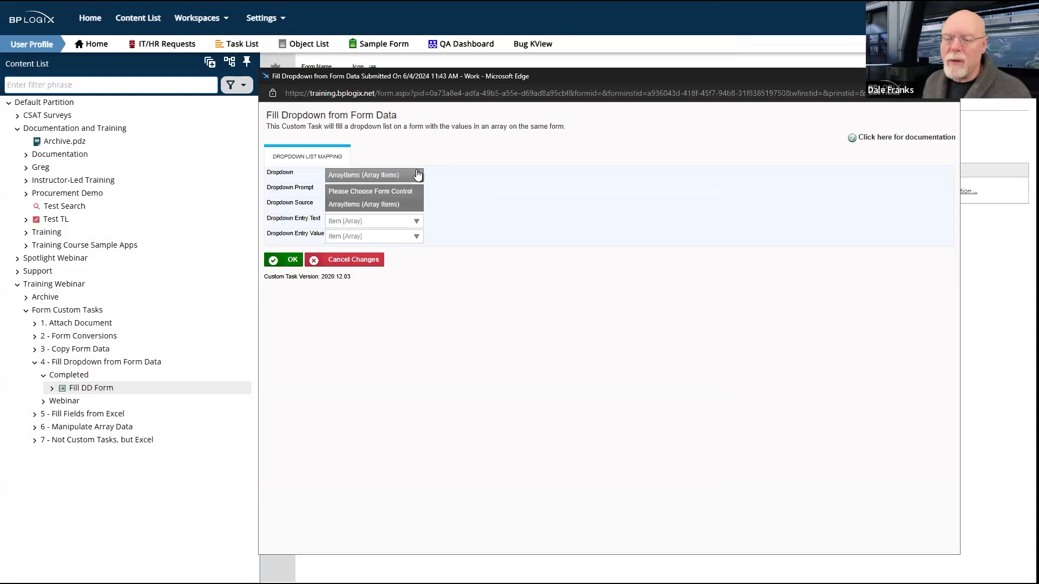
{"action": "left_click", "coordinate": [402, 203]}
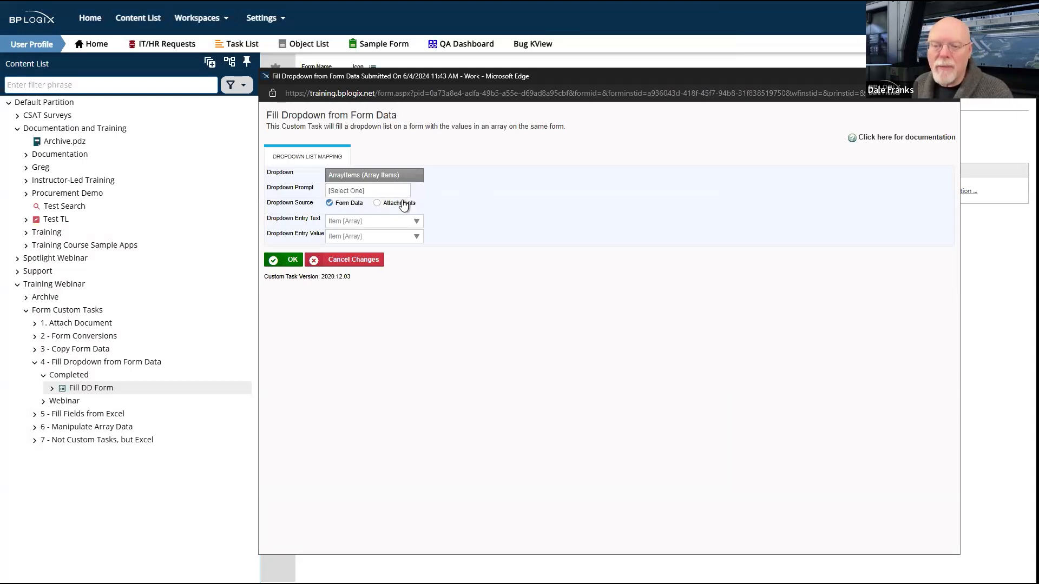
{"action": "left_click", "coordinate": [402, 192]}
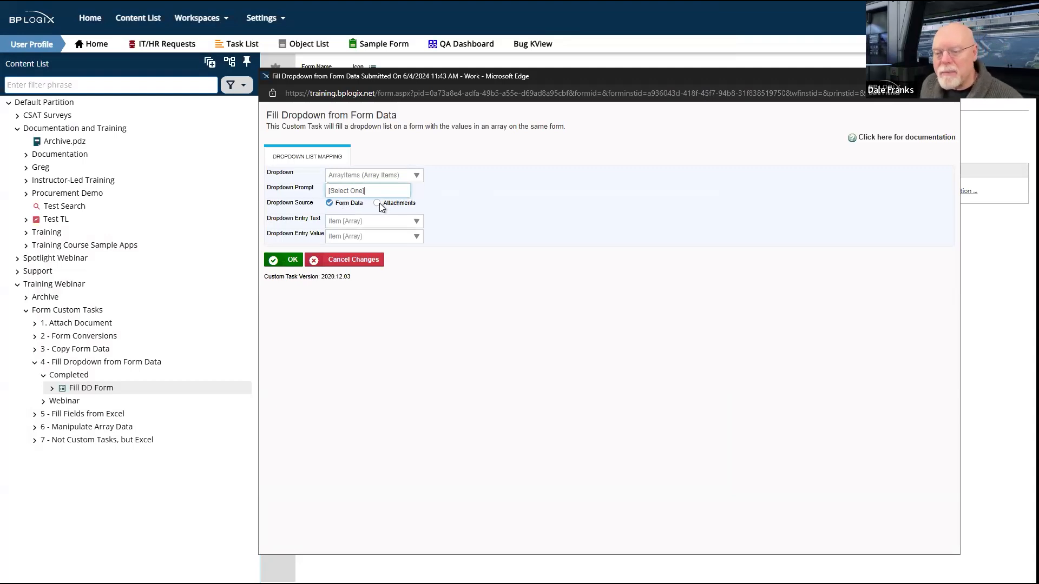
{"action": "left_click", "coordinate": [328, 204]}
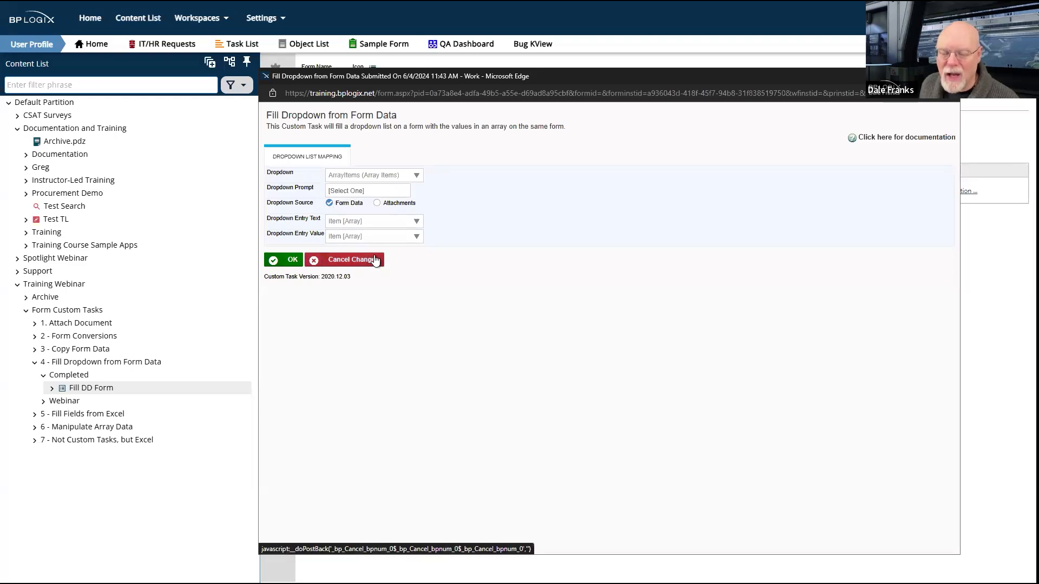
{"action": "left_click", "coordinate": [377, 204]}
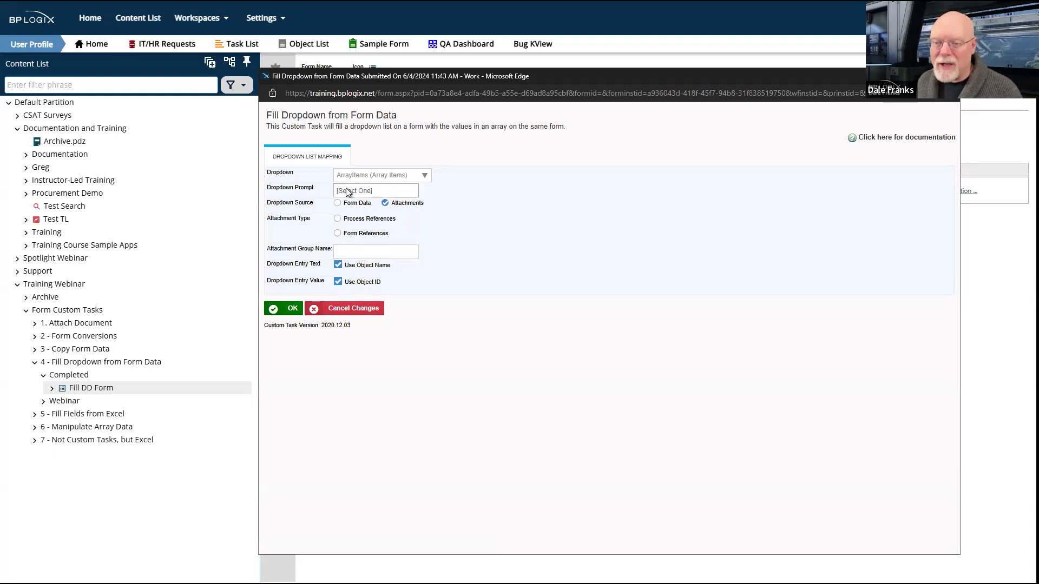
{"action": "left_click", "coordinate": [337, 203]}
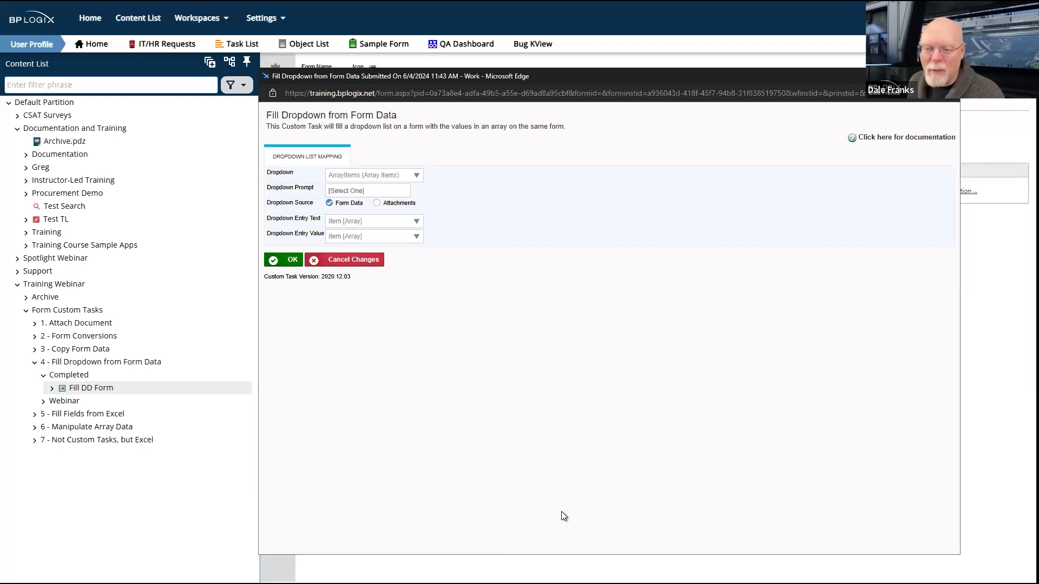
- Review the form controls available for the dropdown entry text and entry value, and close the Fill Dropdown from Form Data configuration
{"action": "left_click", "coordinate": [421, 224]}
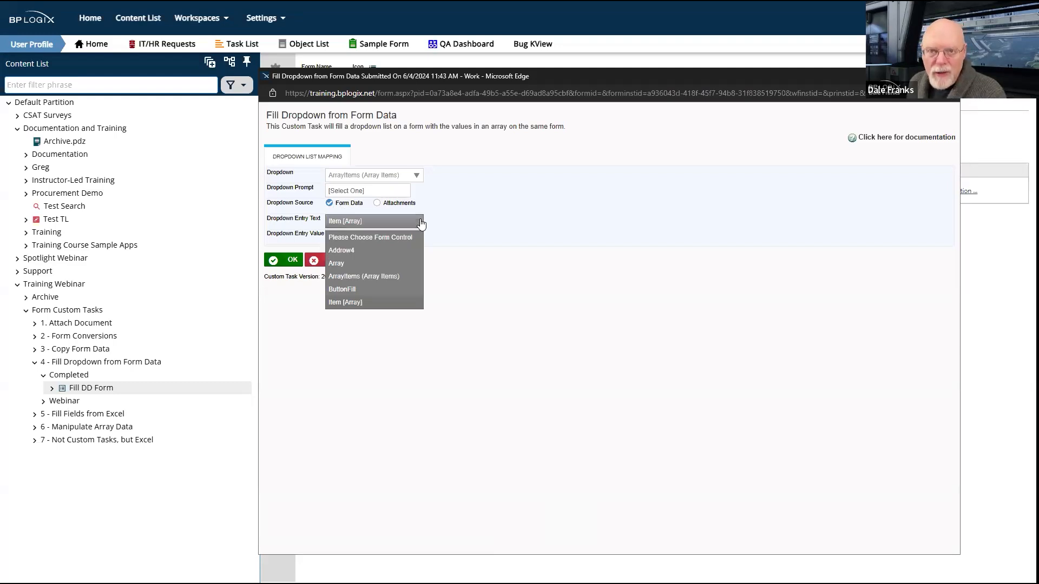
{"action": "left_click", "coordinate": [454, 299]}
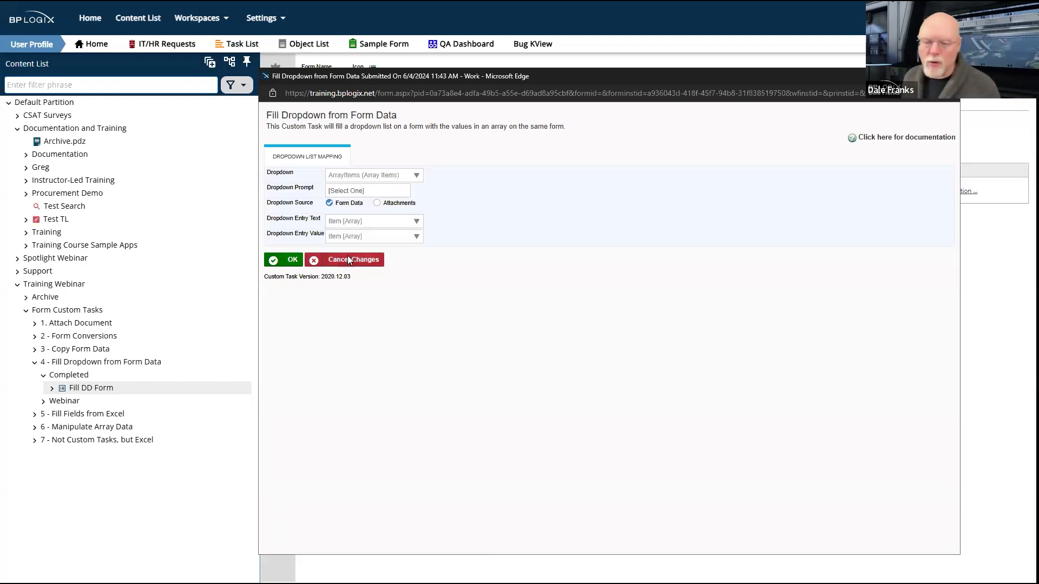
{"action": "left_click", "coordinate": [384, 236]}
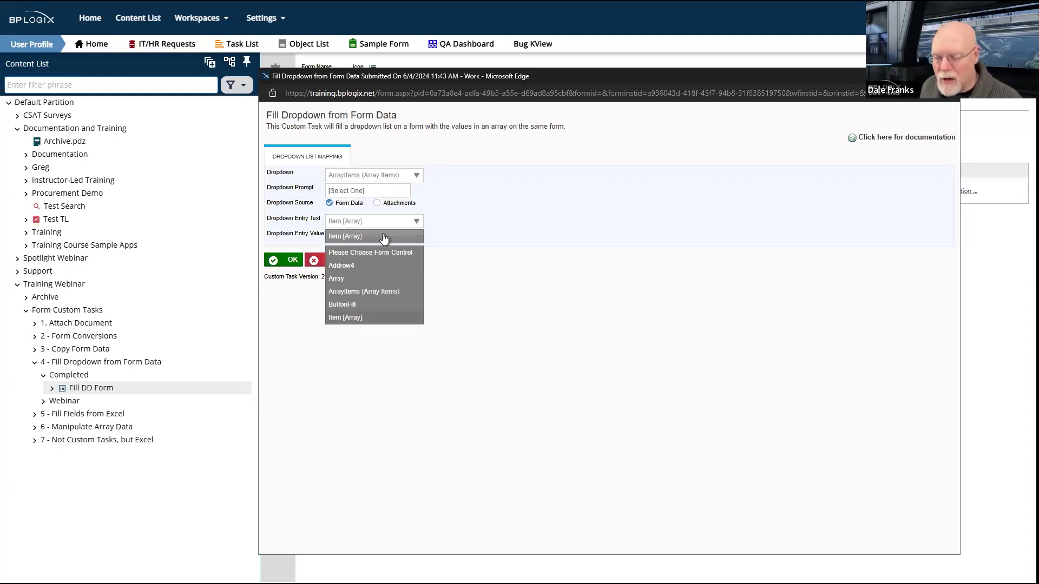
{"action": "left_click", "coordinate": [561, 349]}
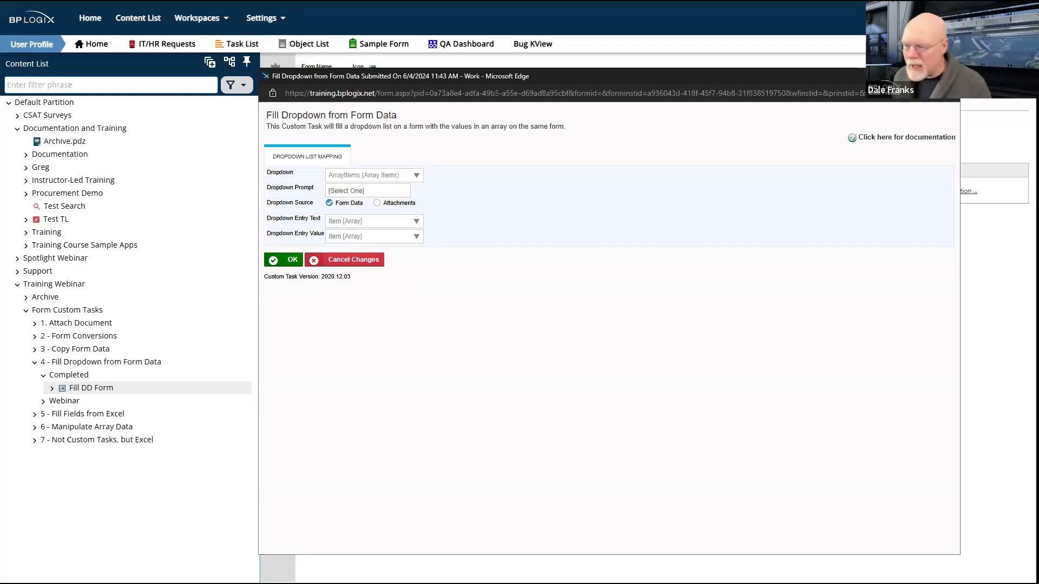
{"action": "left_click", "coordinate": [948, 76]}
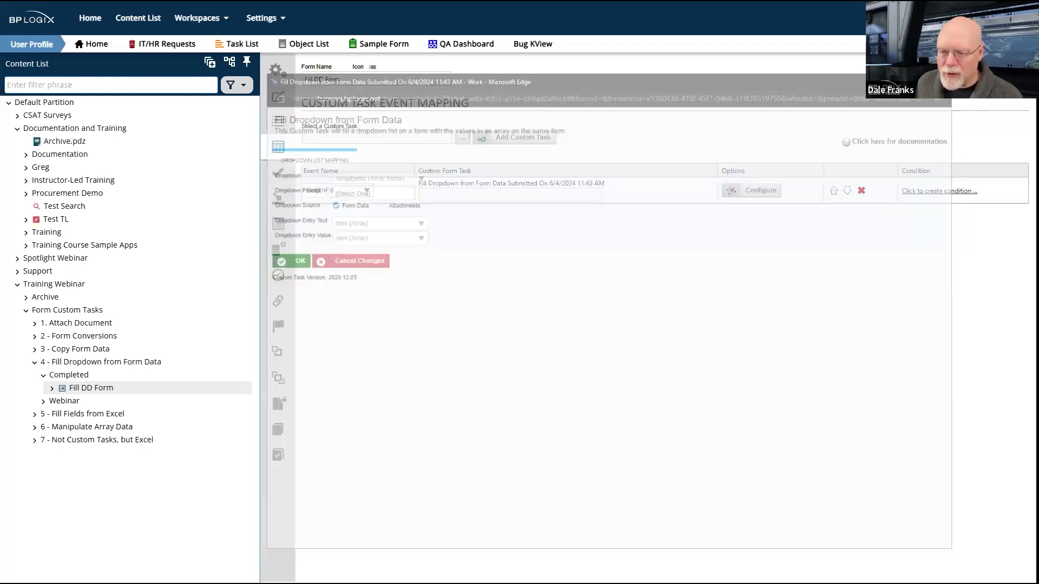
- Open the Completed folder under 5 - Fill Fields from Excel and run Form1
{"action": "left_click", "coordinate": [114, 415]}
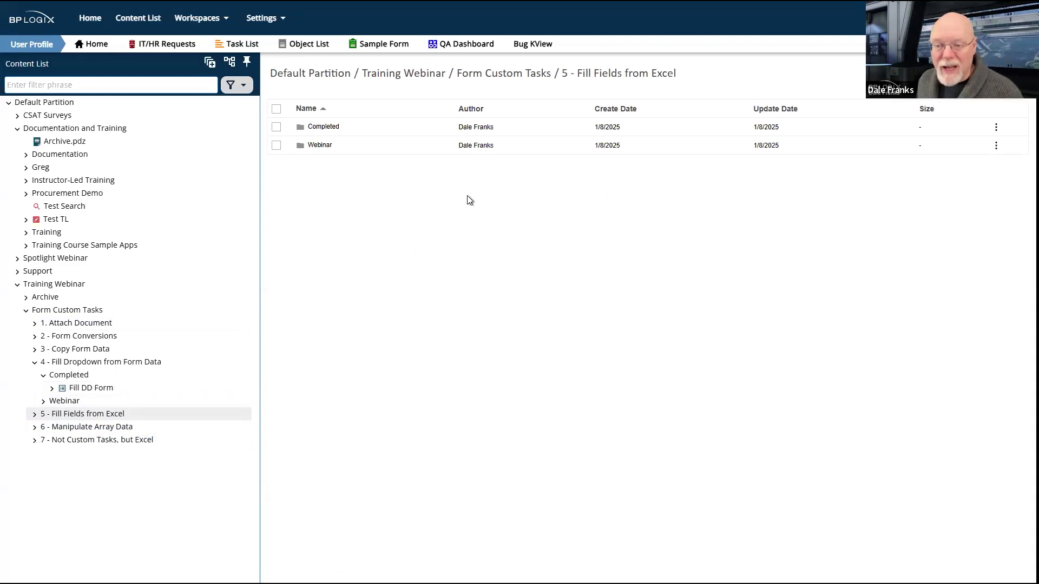
{"action": "left_click", "coordinate": [276, 127]}
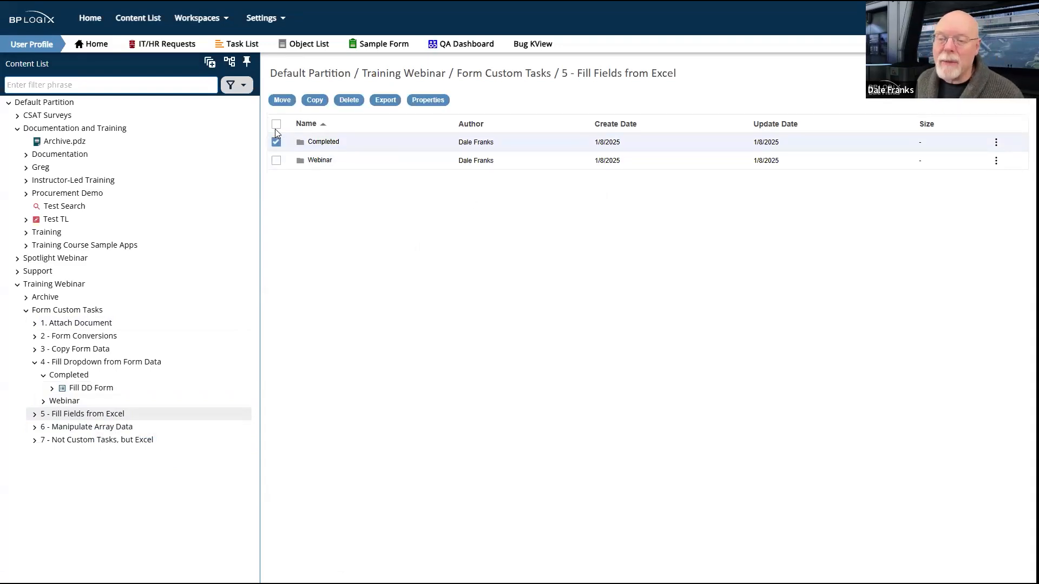
{"action": "left_click", "coordinate": [315, 145]}
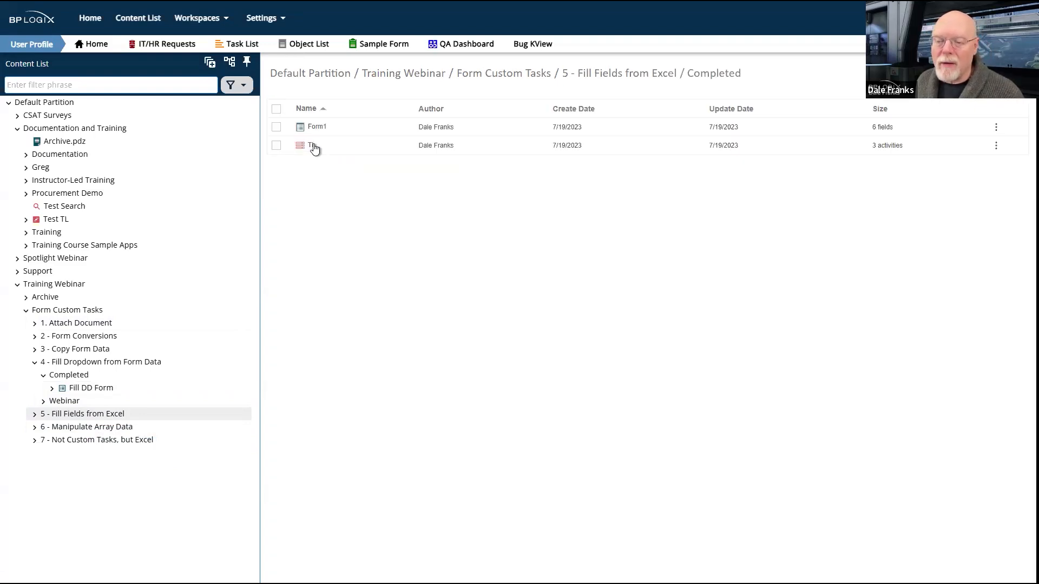
{"action": "left_click", "coordinate": [275, 129]}
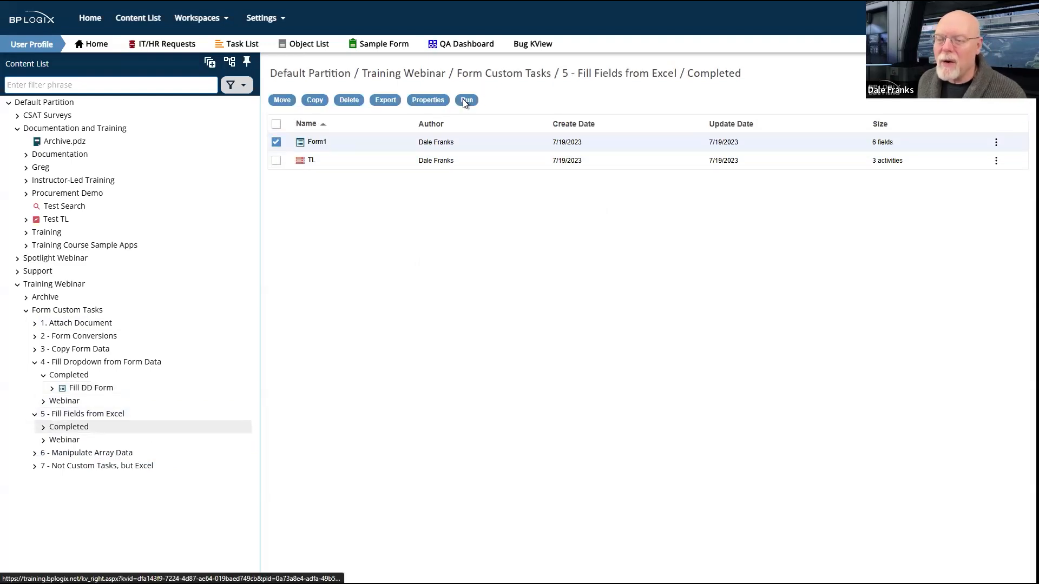
{"action": "left_click", "coordinate": [466, 100]}
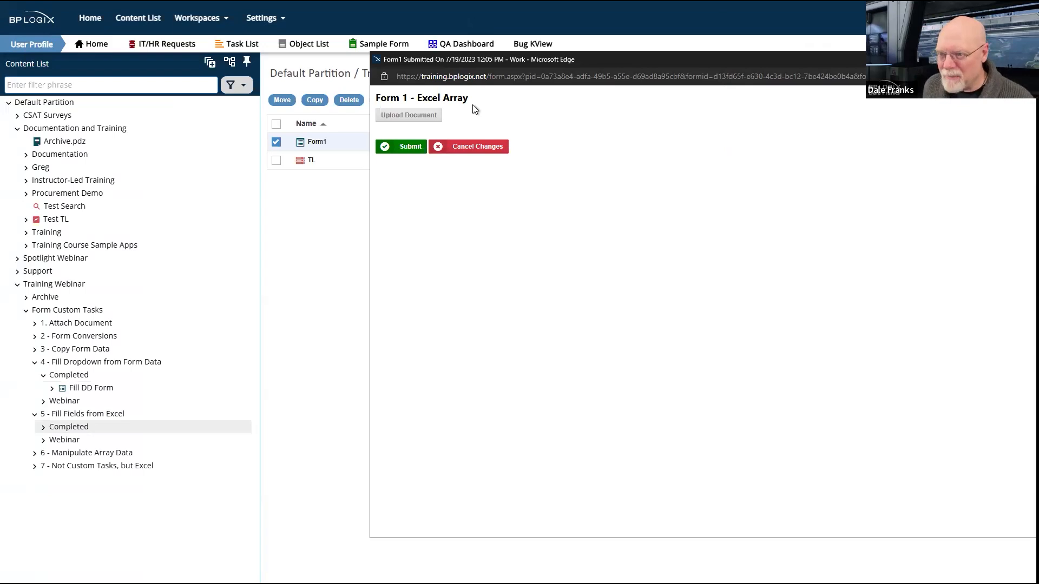
- Upload Book1.xlsx from the Desktop to the form, and submit it through to completion of its first task
{"action": "left_click", "coordinate": [423, 115]}
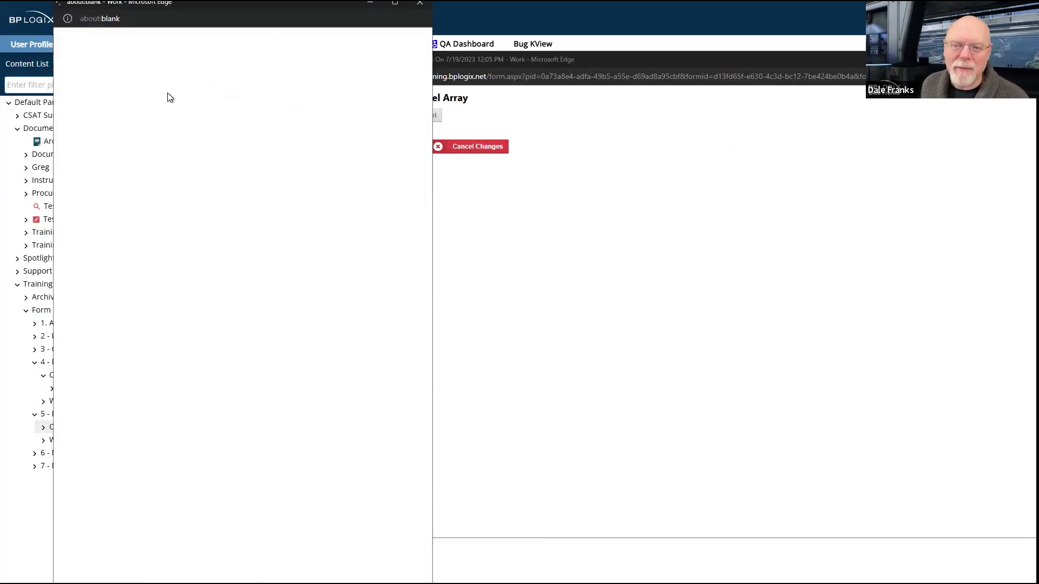
{"action": "left_click", "coordinate": [173, 79]}
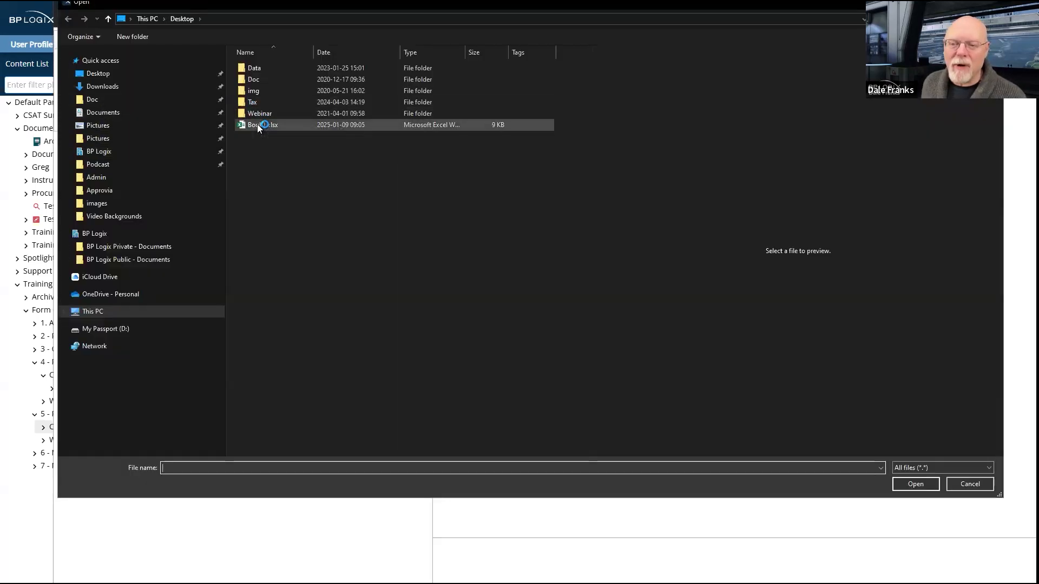
{"action": "left_click", "coordinate": [257, 125]}
{"action": "key", "text": "Return"}
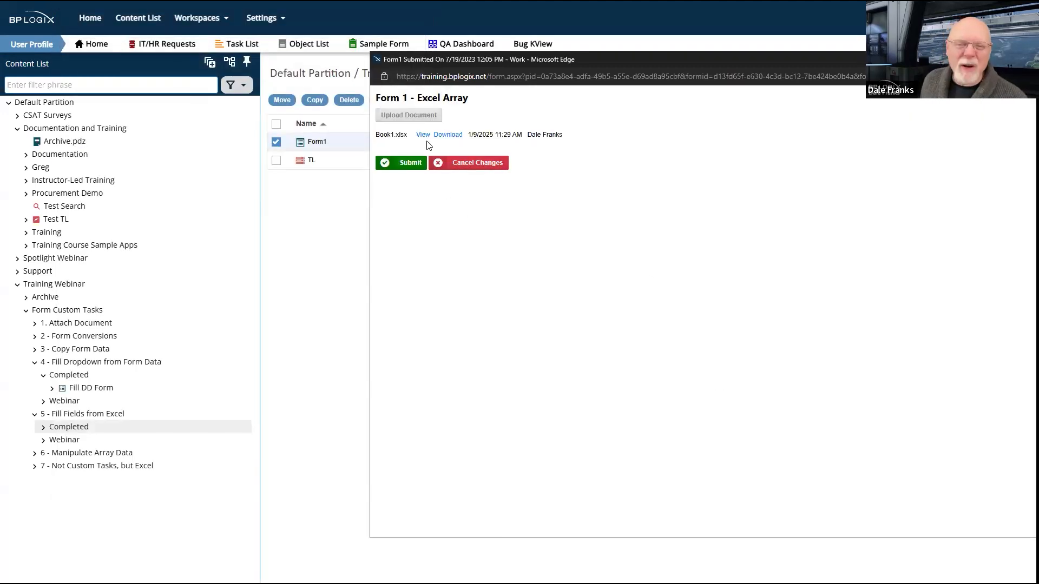
{"action": "left_click", "coordinate": [405, 163]}
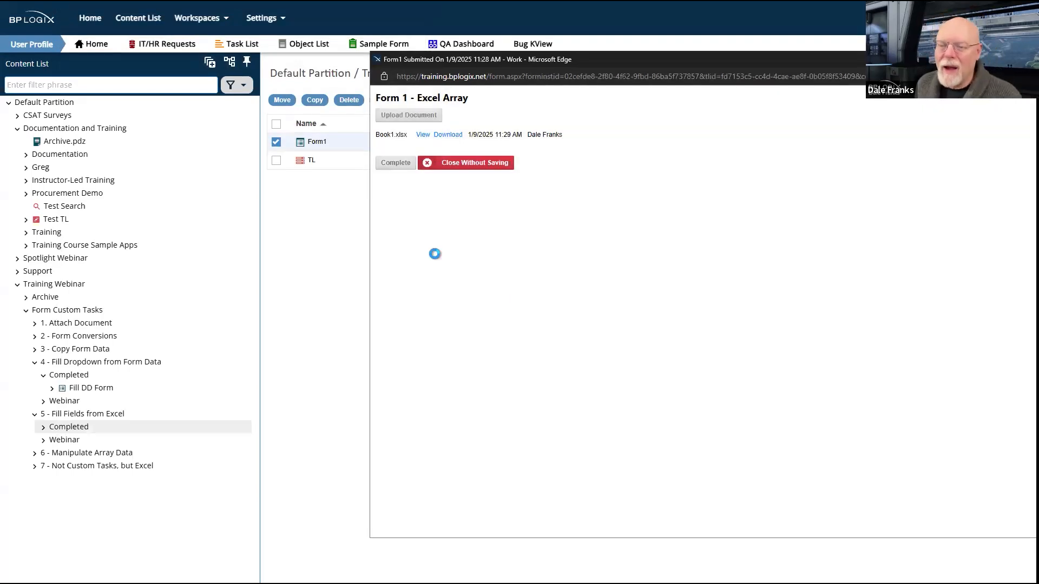
{"action": "left_click", "coordinate": [395, 163]}
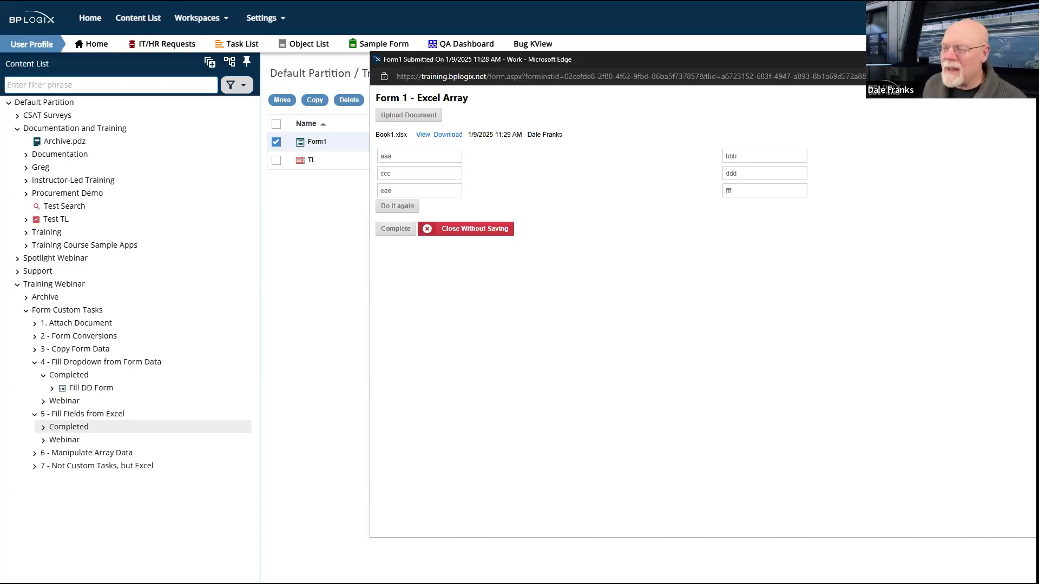
- Append the Excel rows to the form's array six more times with Do it again, and complete the form
{"action": "left_click_drag", "start_coordinate": [1036, 303], "coordinate": [972, 303]}
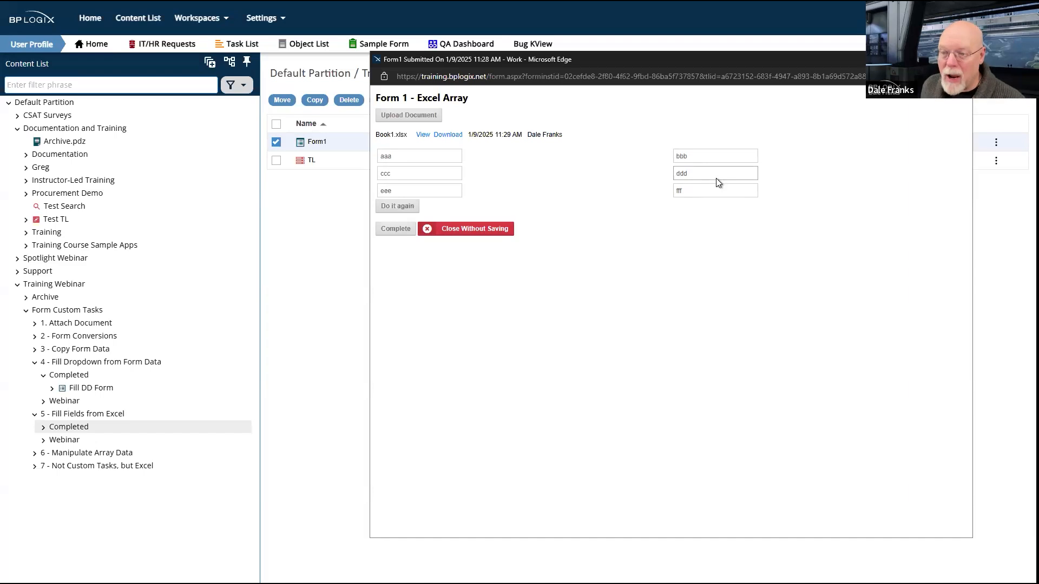
{"action": "left_click", "coordinate": [406, 207]}
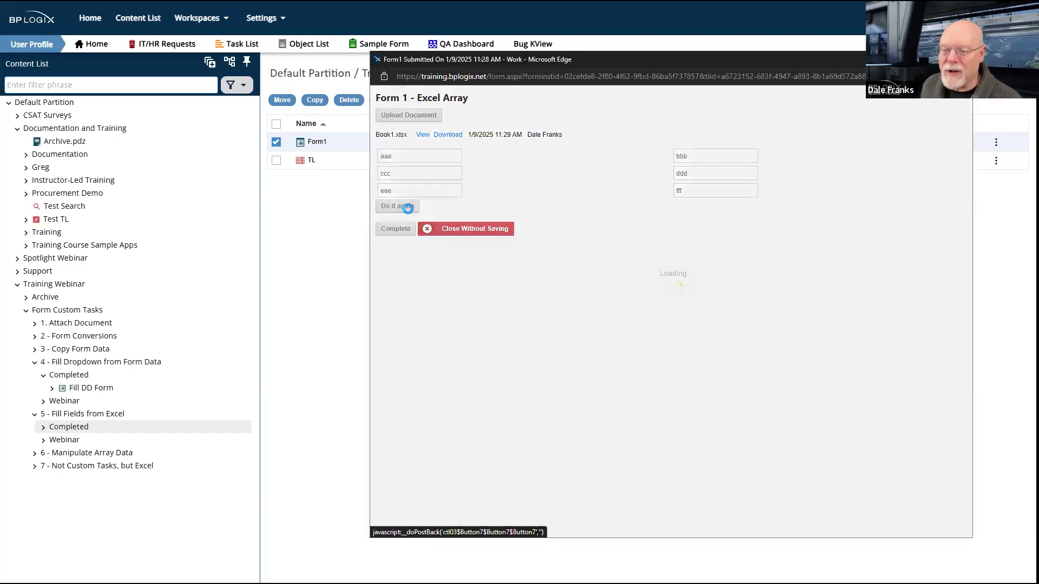
{"action": "left_click", "coordinate": [410, 259]}
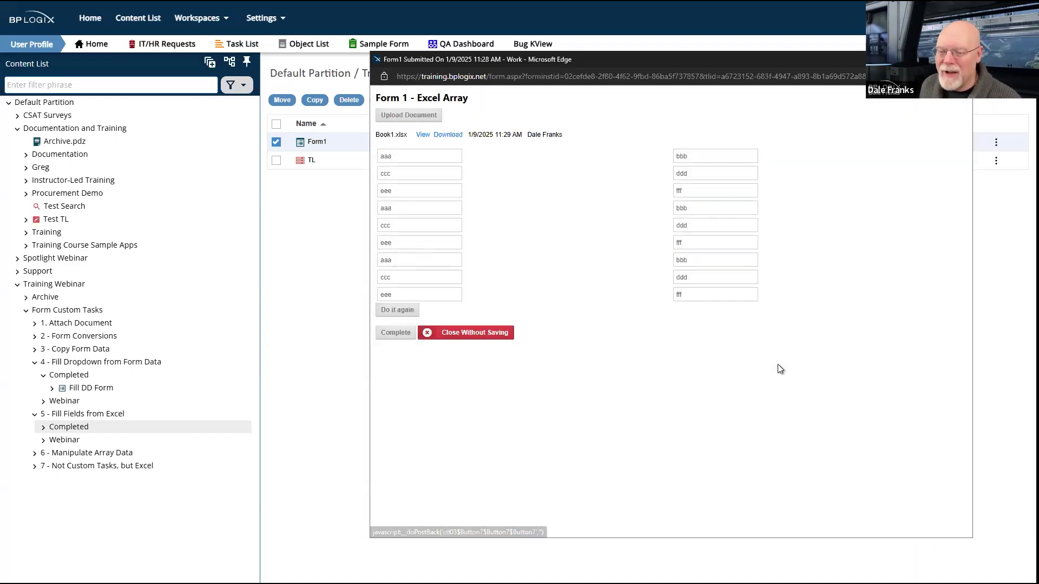
{"action": "left_click", "coordinate": [396, 312]}
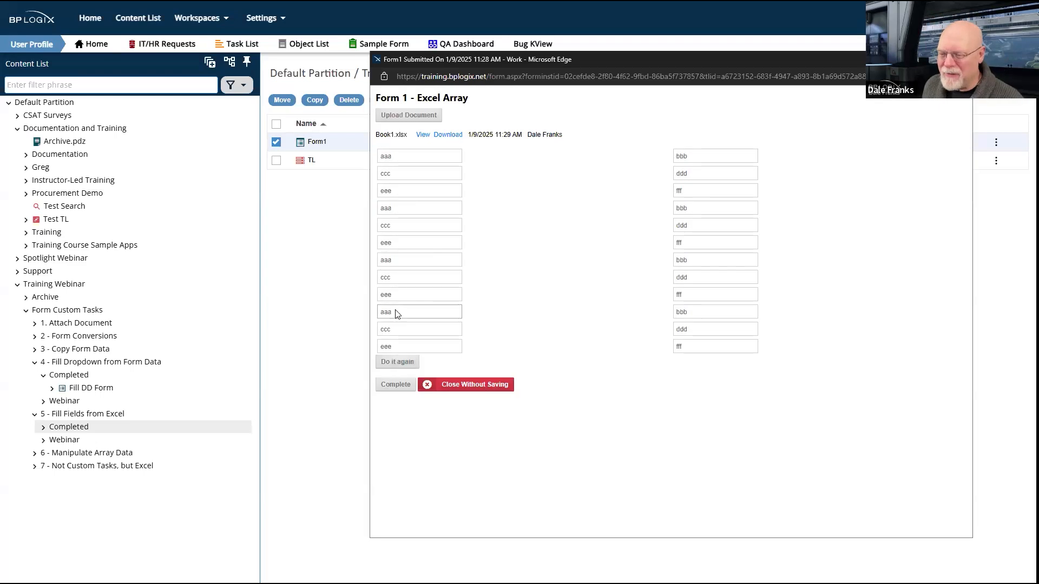
{"action": "left_click", "coordinate": [400, 362]}
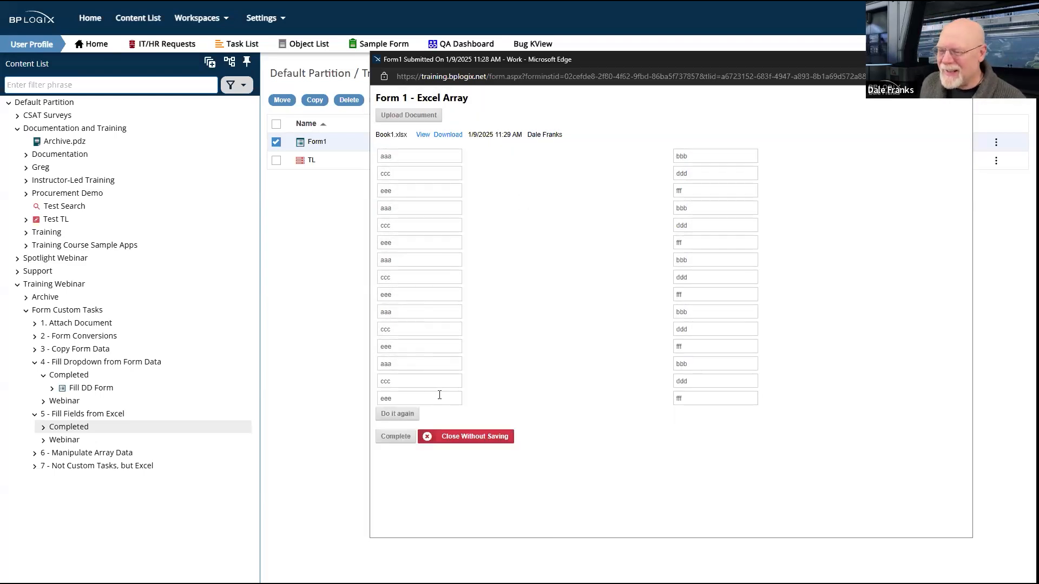
{"action": "left_click", "coordinate": [410, 414]}
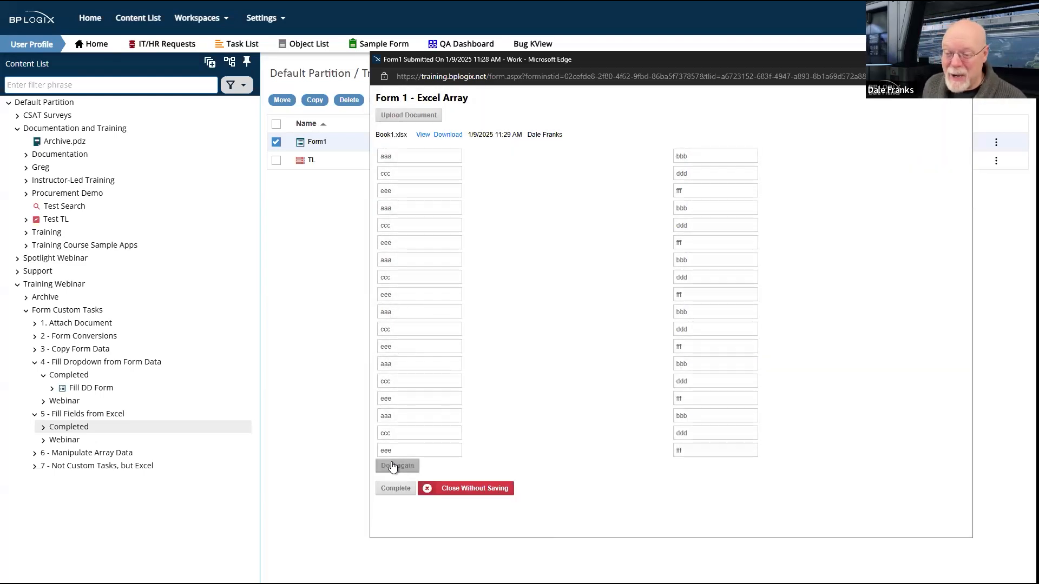
{"action": "left_click", "coordinate": [397, 465]}
{"action": "scroll", "coordinate": [555, 295], "scroll_direction": "down", "scroll_amount": 1}
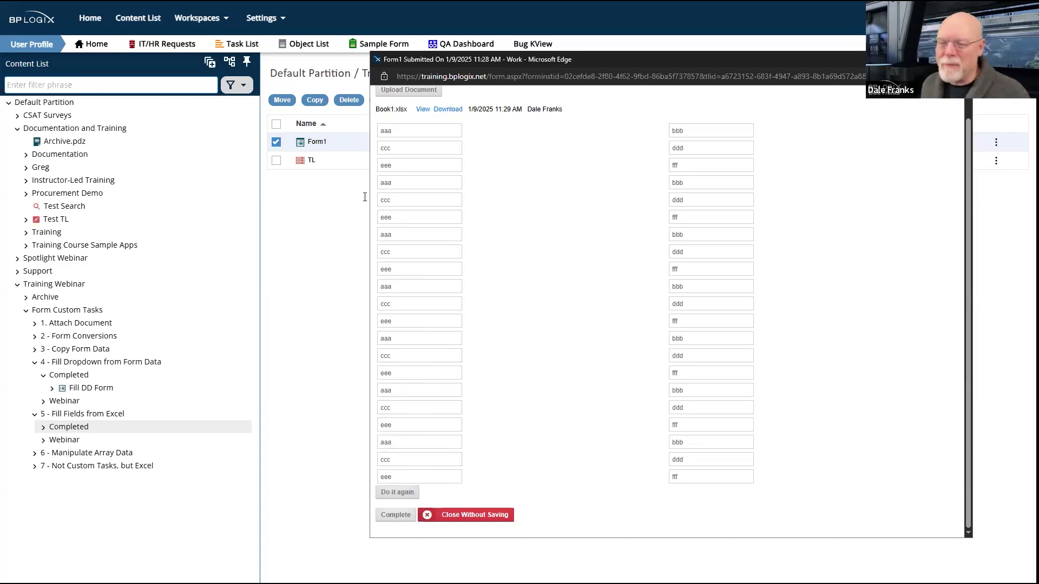
{"action": "left_click", "coordinate": [401, 517]}
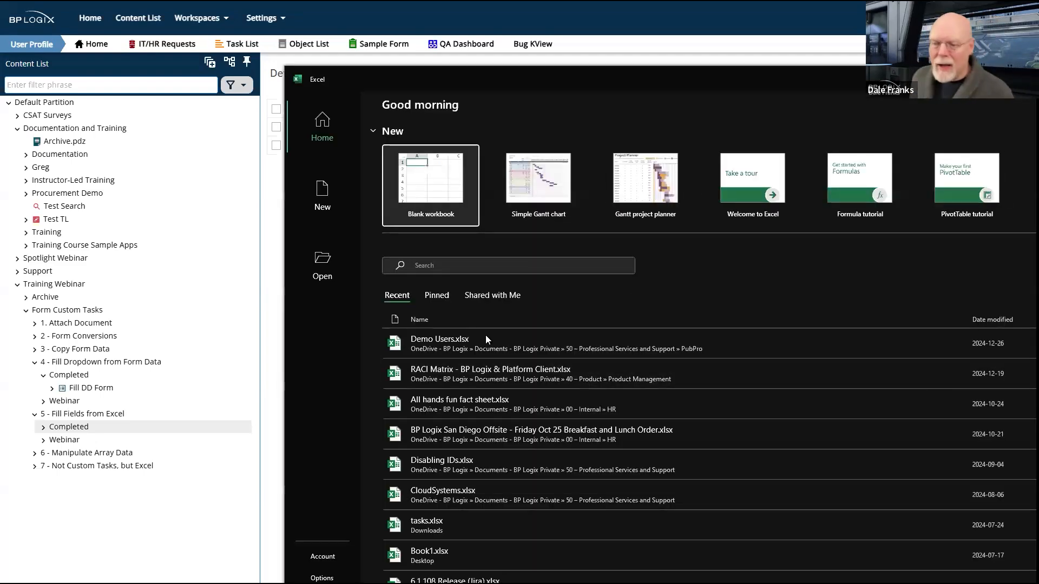
- Switch to Excel and open Book1.xlsx from the Desktop
{"action": "left_click", "coordinate": [320, 270]}
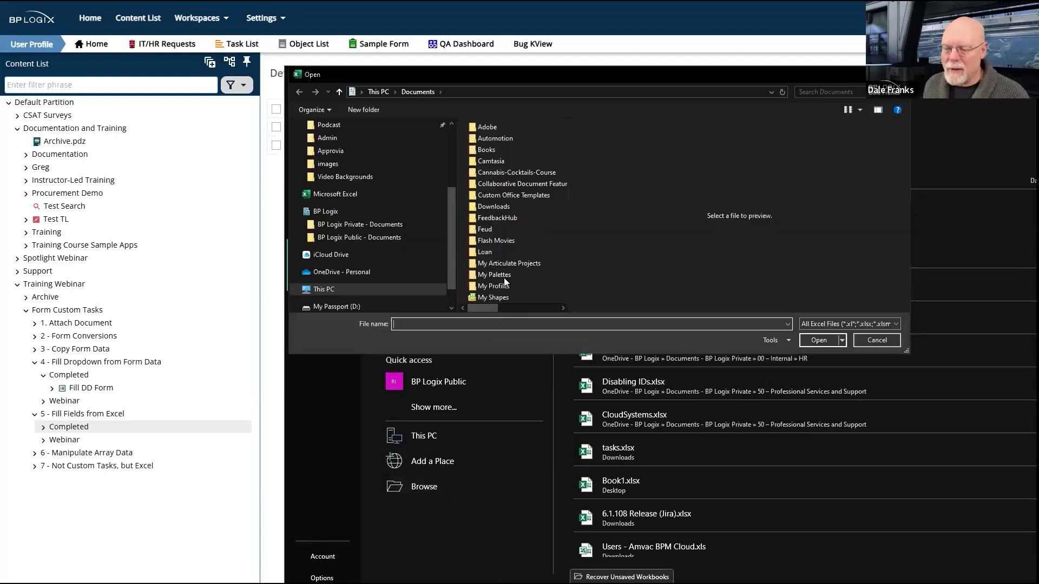
{"action": "scroll", "coordinate": [343, 139], "scroll_direction": "up", "scroll_amount": 2}
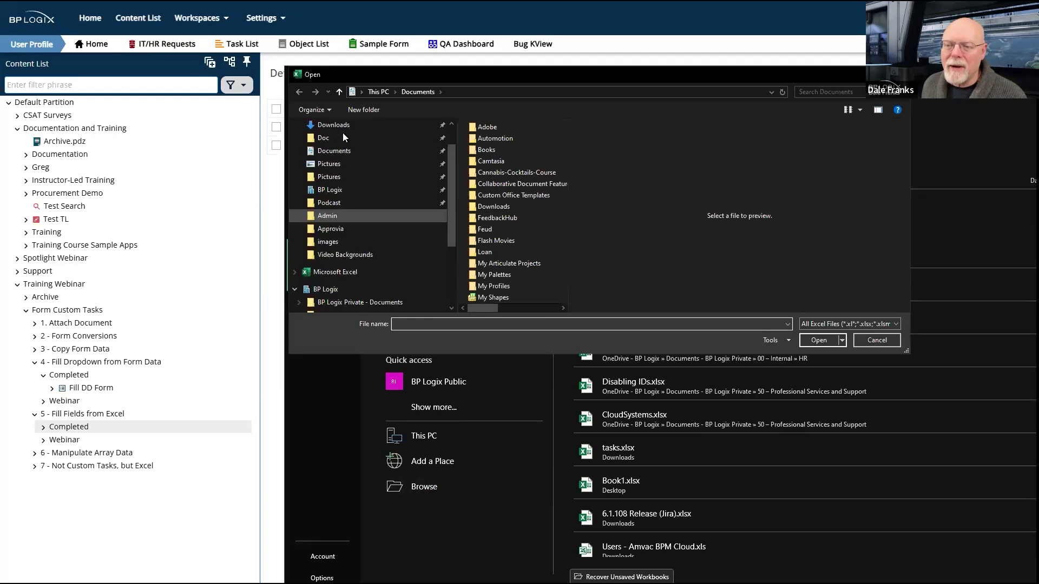
{"action": "scroll", "coordinate": [347, 157], "scroll_direction": "up", "scroll_amount": 1}
{"action": "left_click", "coordinate": [339, 148]}
{"action": "double_click", "coordinate": [498, 199]}
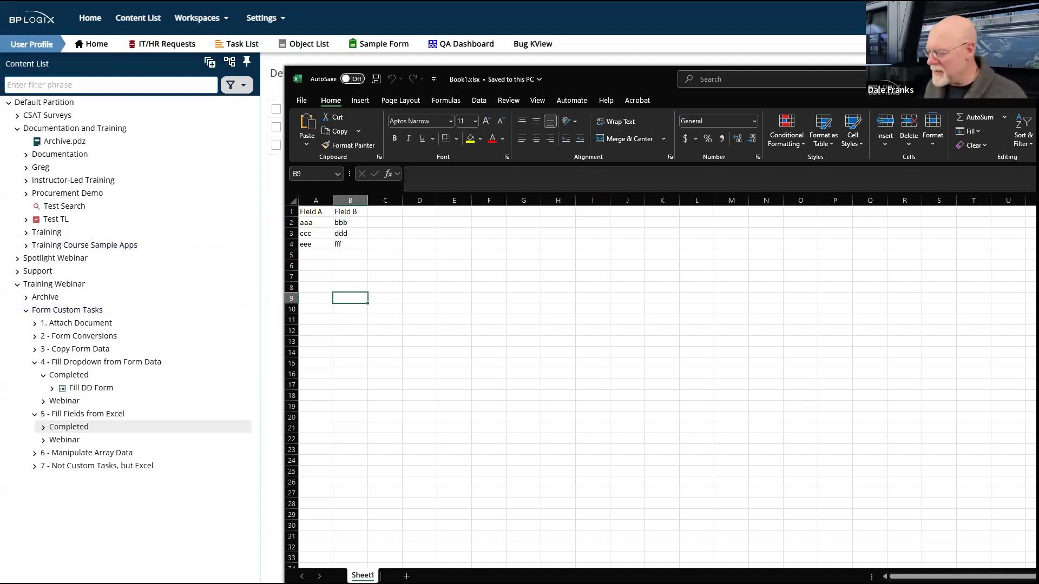
- Examine the header row and the data in A2:B4 of the source spreadsheet, and close Excel
{"action": "scroll", "coordinate": [661, 382], "scroll_direction": "up", "scroll_amount": 5}
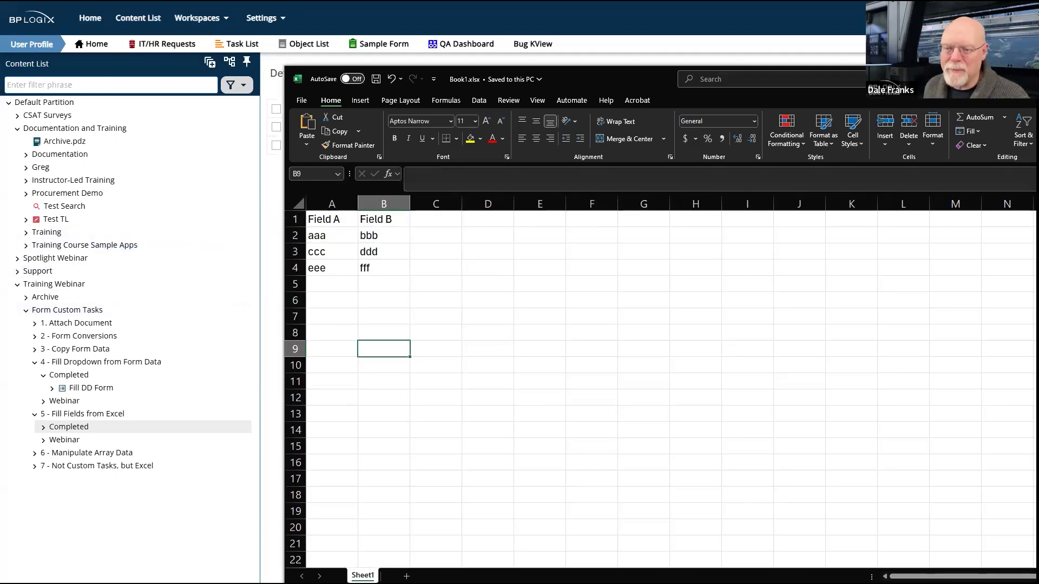
{"action": "left_click_drag", "start_coordinate": [345, 224], "coordinate": [398, 231]}
{"action": "left_click_drag", "start_coordinate": [331, 239], "coordinate": [381, 289]}
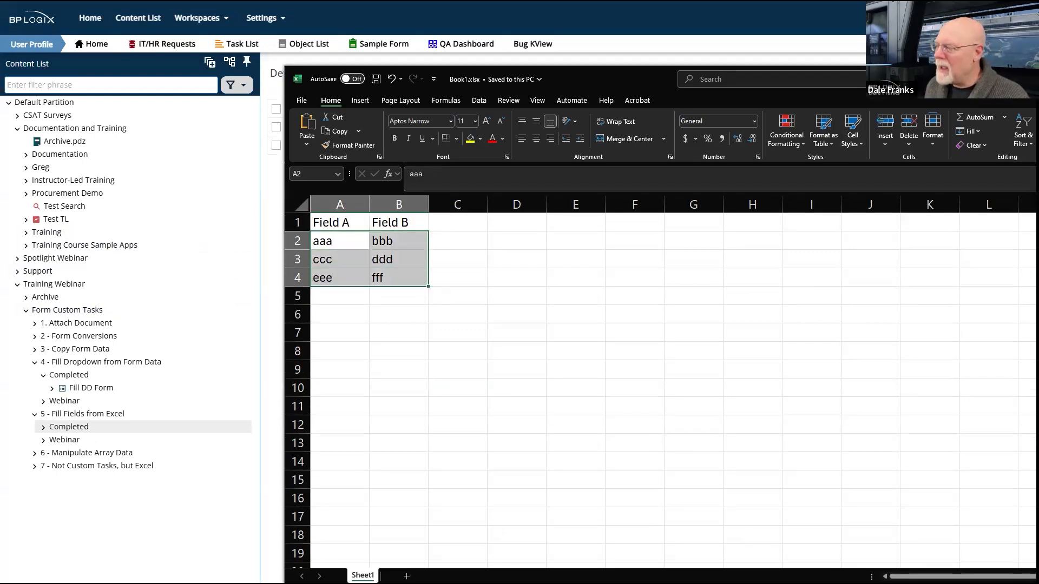
{"action": "key", "text": "alt+F4"}
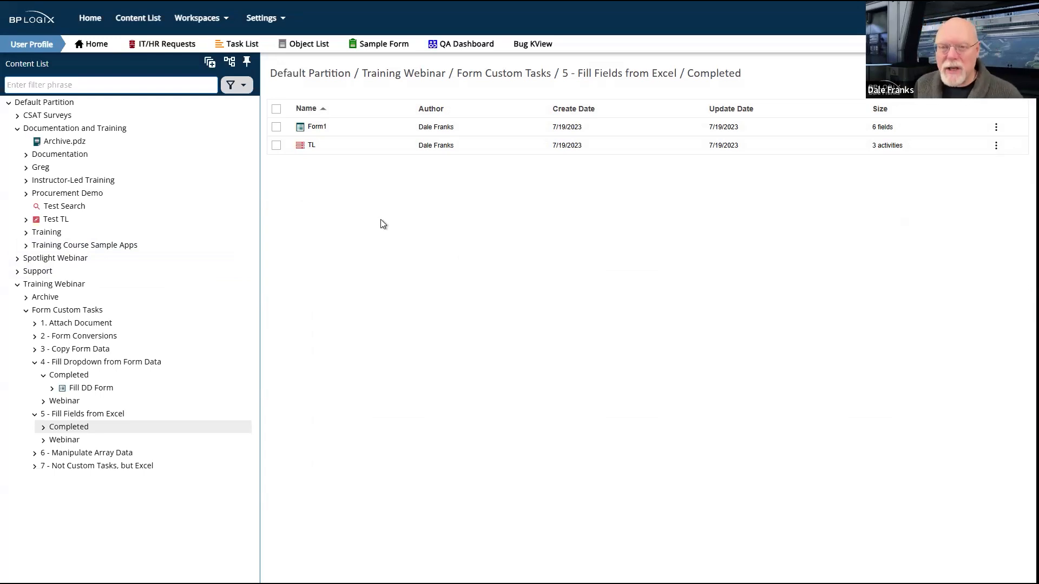
- Open the Fill Fields from Excel configuration from the Excel CT activity in the TL timeline
{"action": "left_click", "coordinate": [311, 146]}
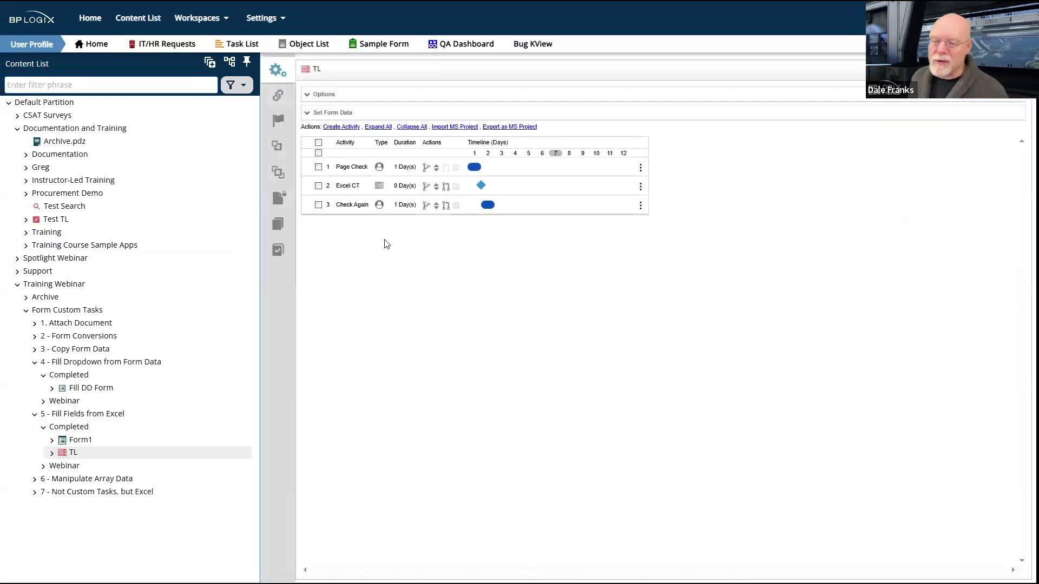
{"action": "left_click", "coordinate": [349, 186]}
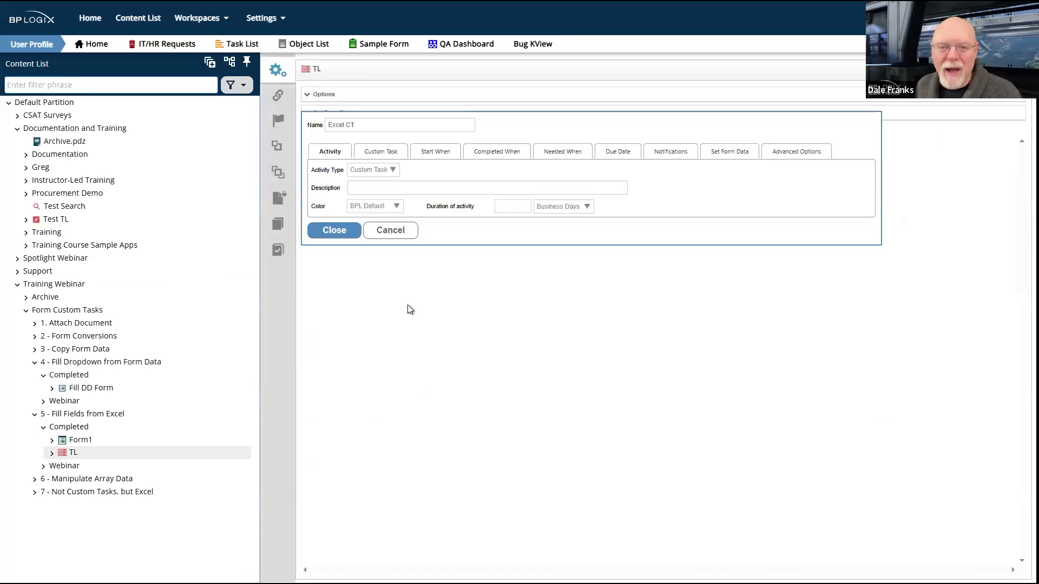
{"action": "left_click", "coordinate": [389, 156]}
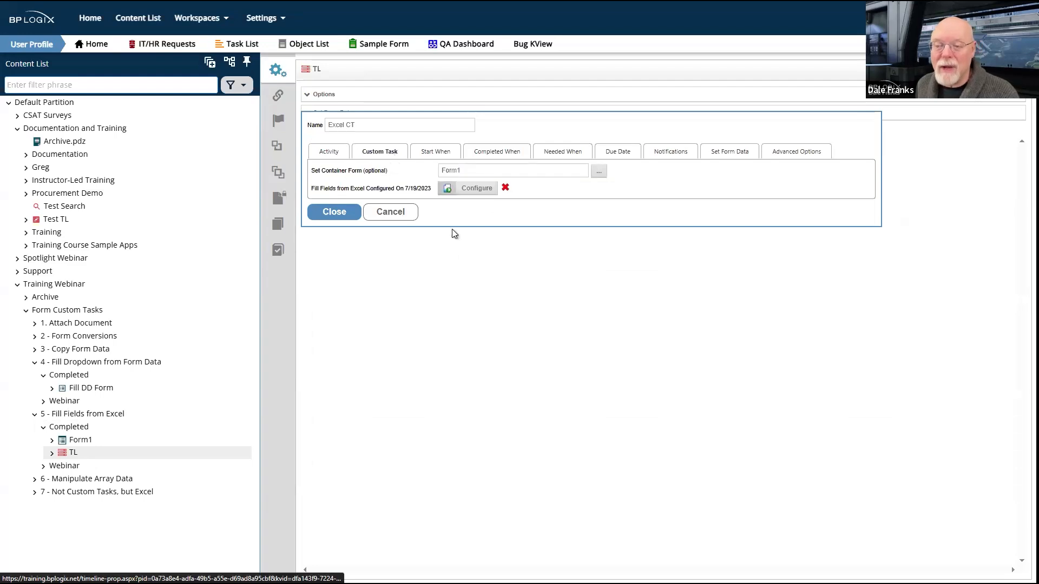
{"action": "left_click", "coordinate": [467, 190]}
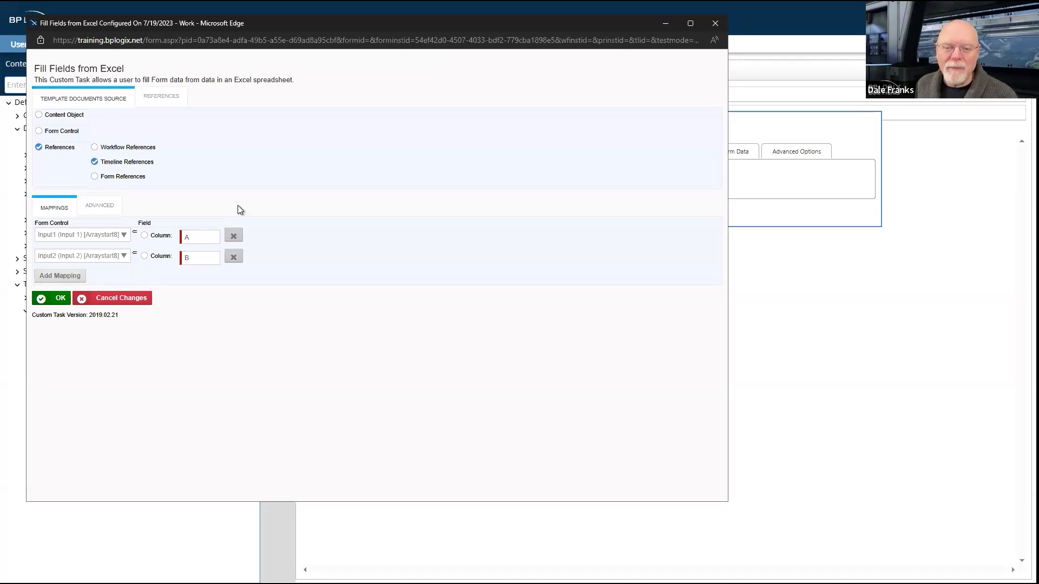
- Review the advanced options, reference group options, template document source and mappings of the Fill Fields from Excel task
{"action": "left_click", "coordinate": [102, 206]}
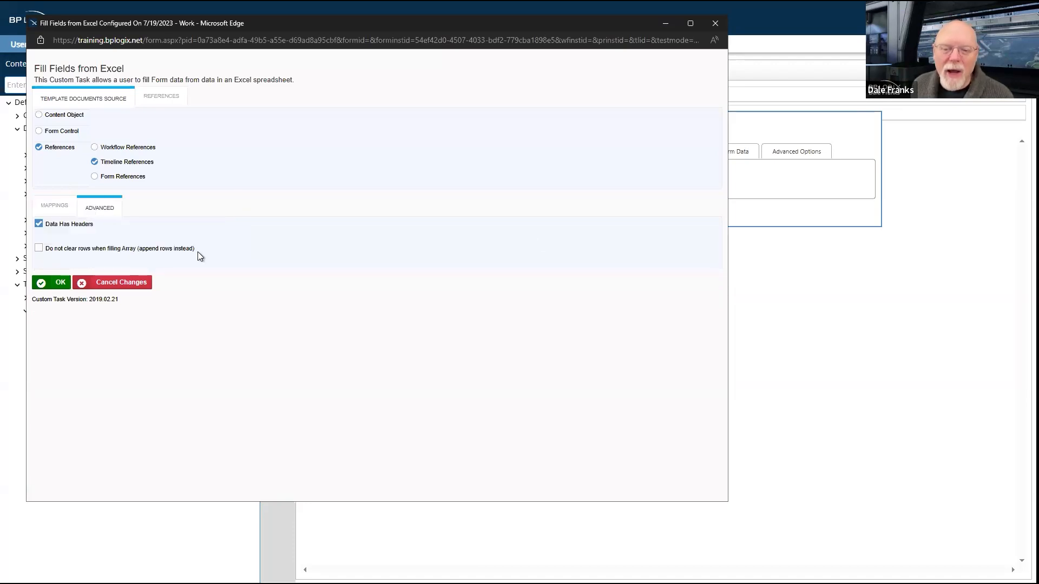
{"action": "left_click", "coordinate": [166, 97]}
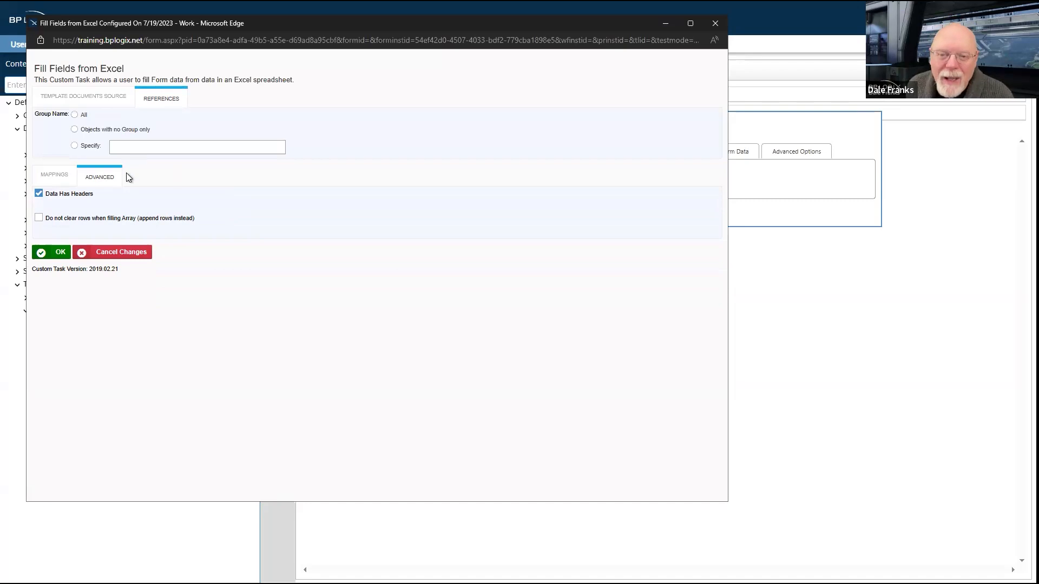
{"action": "left_click", "coordinate": [85, 97]}
{"action": "left_click", "coordinate": [54, 209]}
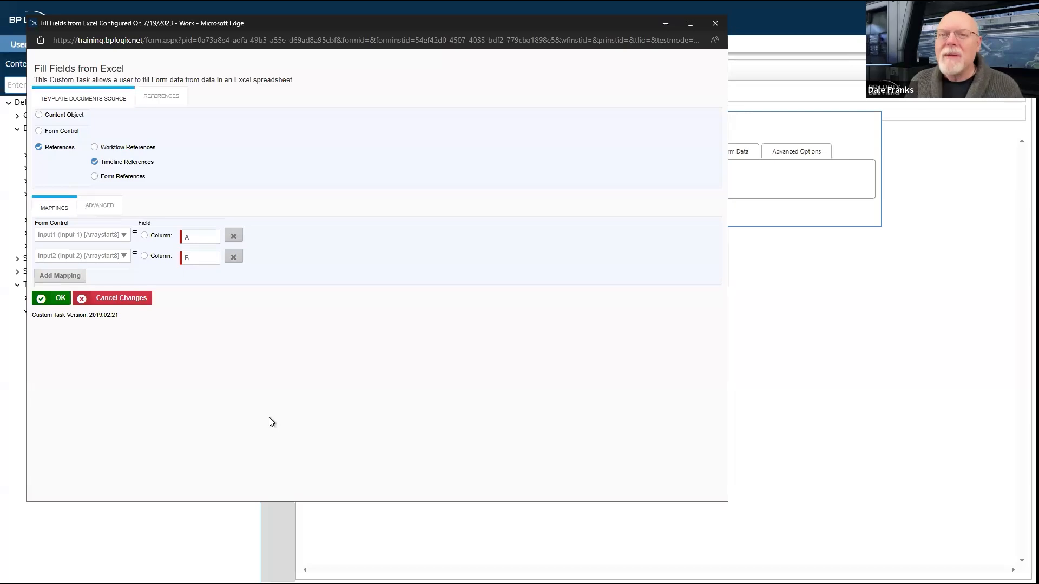
- Turn the Data Has Headers option off and back on in the advanced settings
{"action": "left_click", "coordinate": [86, 209]}
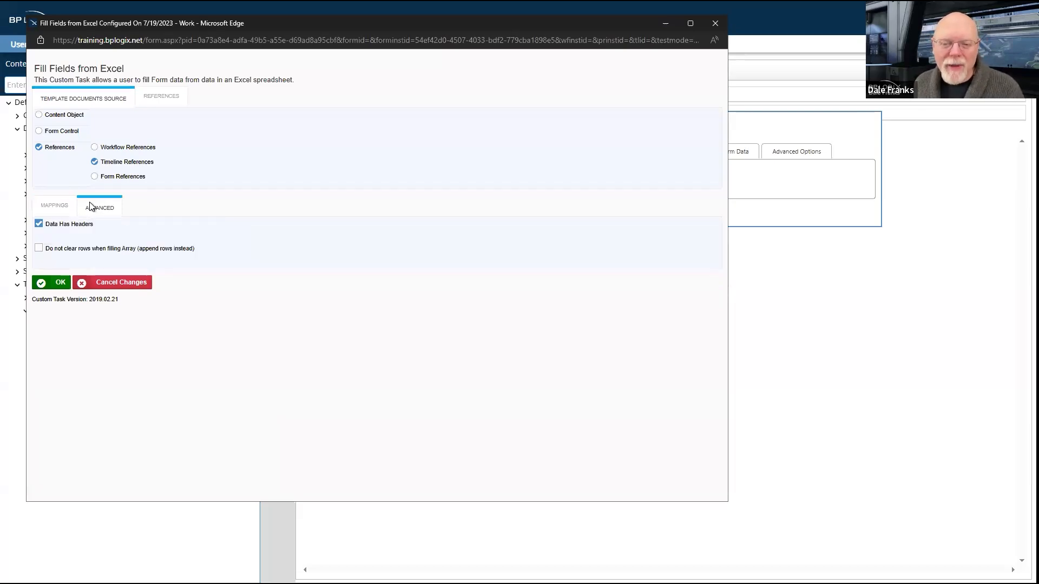
{"action": "left_click", "coordinate": [40, 223]}
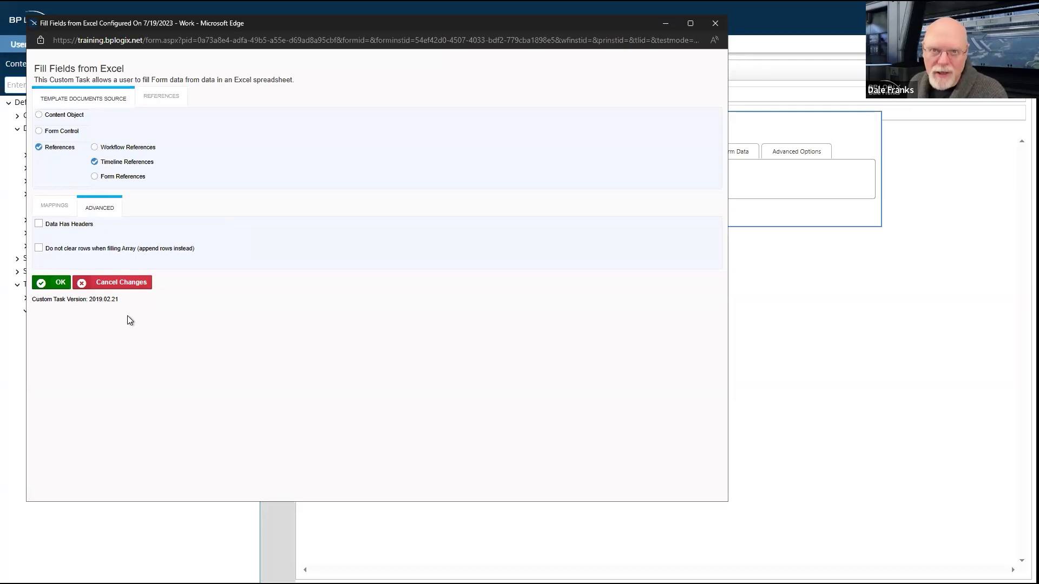
{"action": "left_click", "coordinate": [38, 224]}
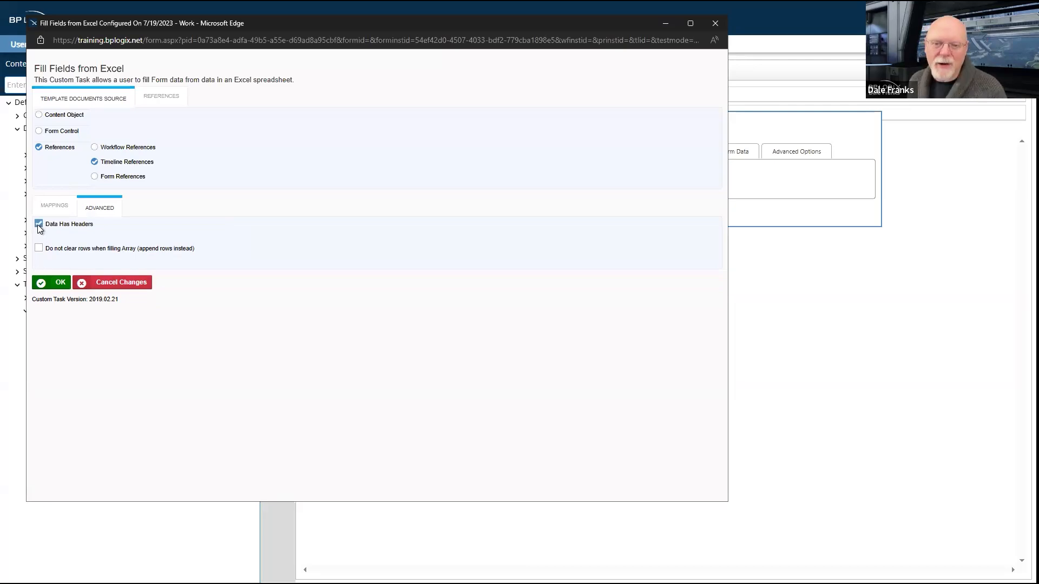
- Examine the form controls available for mapping and the column A and B mappings, and close the task configuration
{"action": "left_click", "coordinate": [54, 205]}
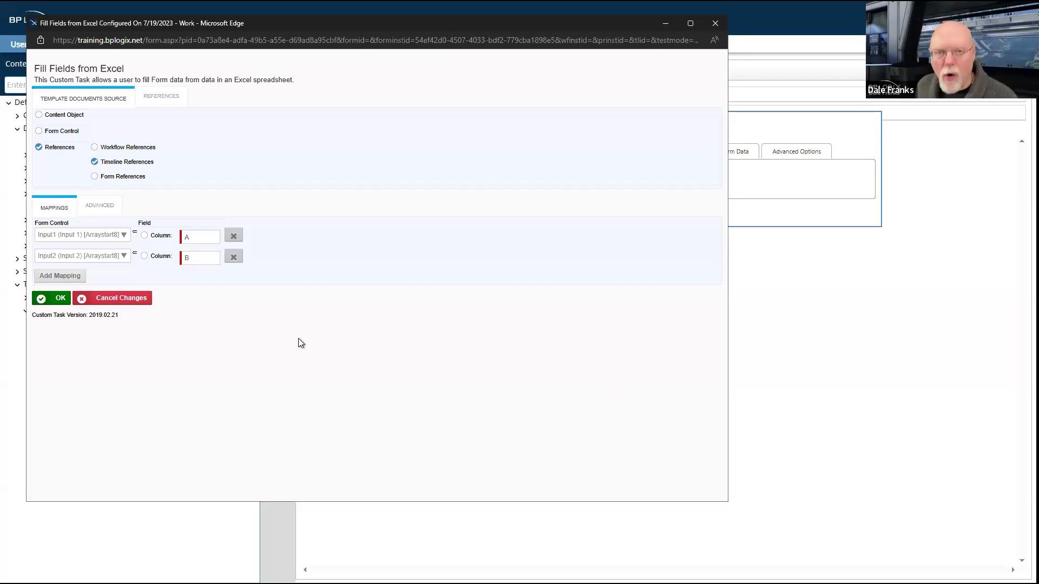
{"action": "left_click", "coordinate": [129, 241]}
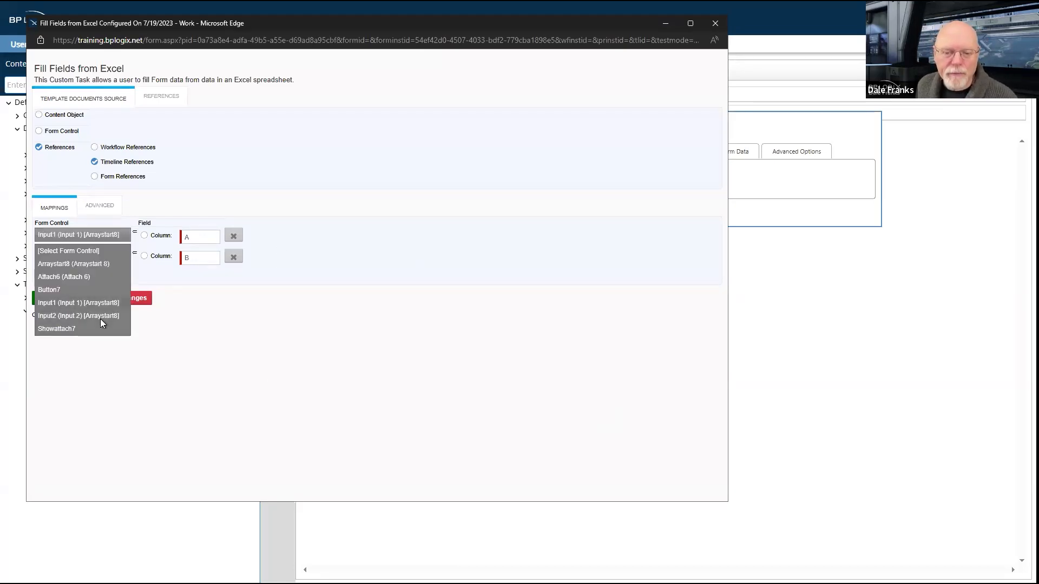
{"action": "left_click", "coordinate": [201, 336]}
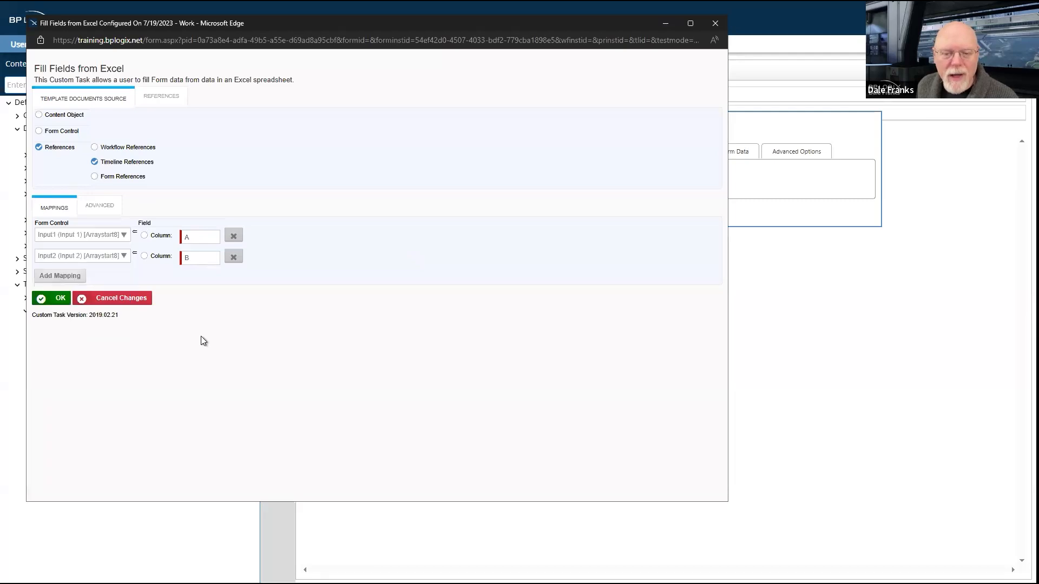
{"action": "left_click", "coordinate": [203, 235]}
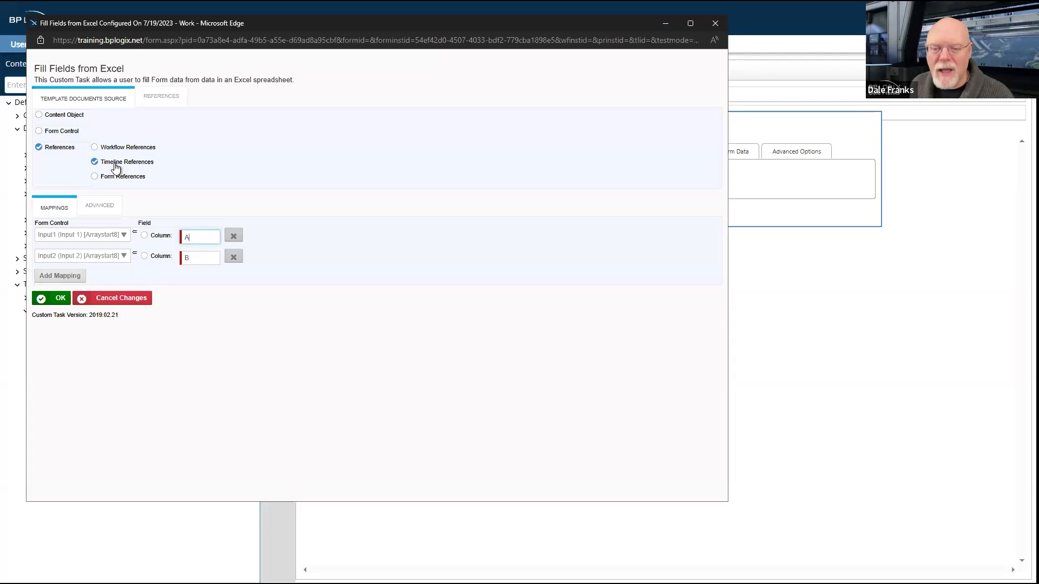
{"action": "left_click", "coordinate": [201, 257]}
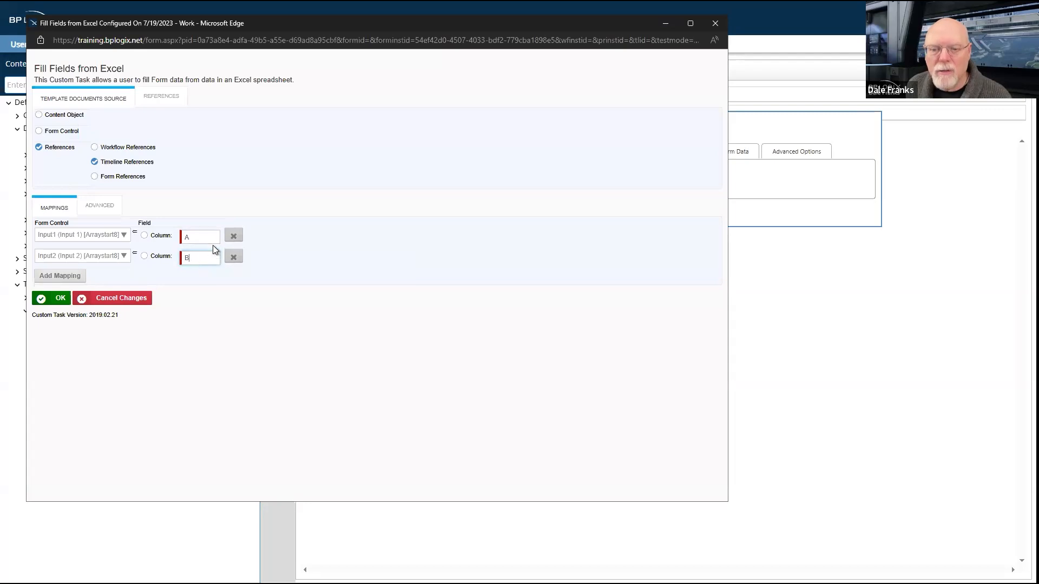
{"action": "left_click", "coordinate": [716, 24]}
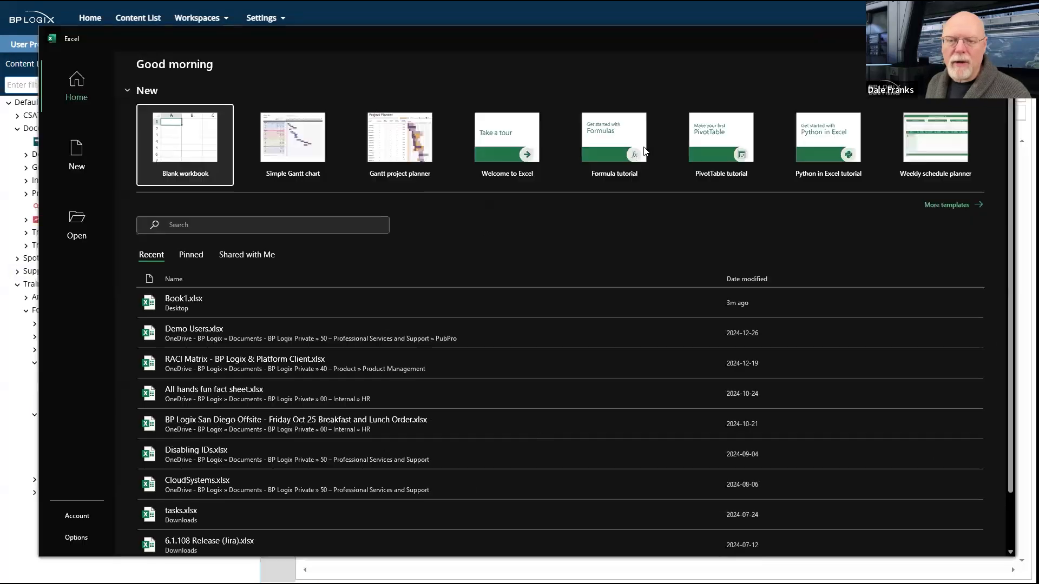
- Create a blank workbook in Excel and enter the headers Afield in A1 and AnotherField in B1
{"action": "left_click", "coordinate": [191, 151]}
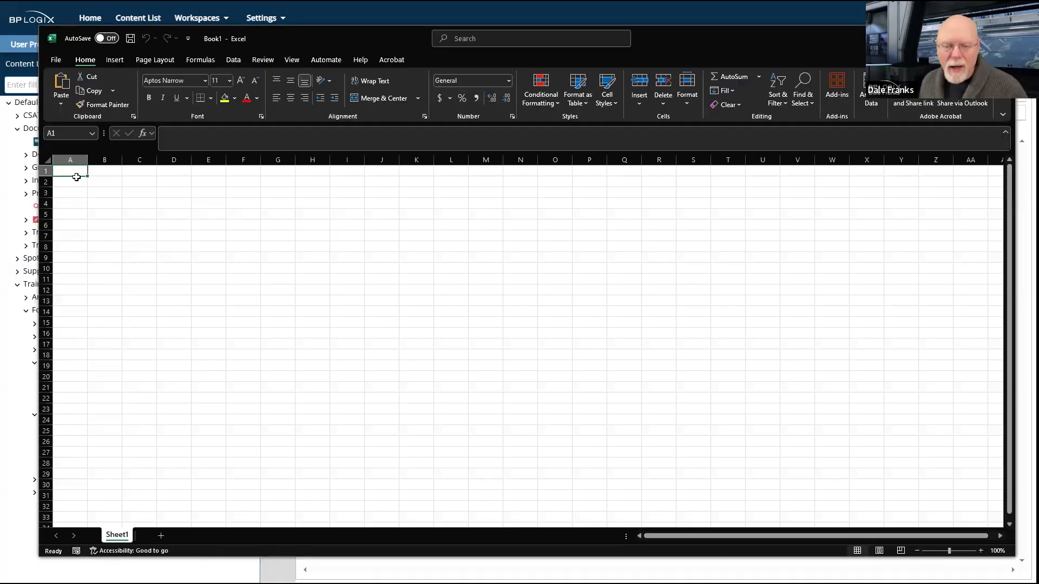
{"action": "type", "text": "A"}
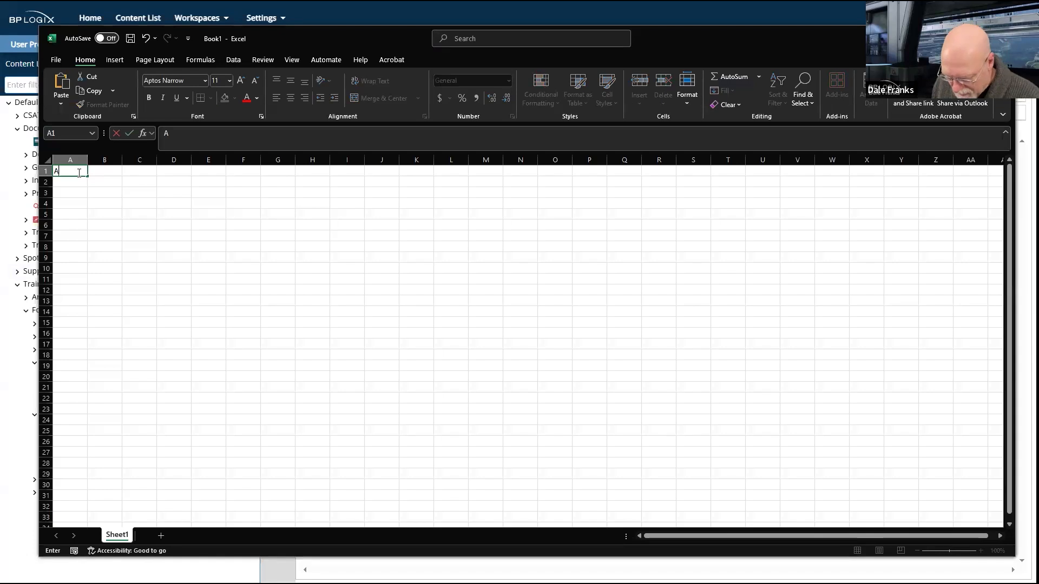
{"action": "type", "text": "Field"}
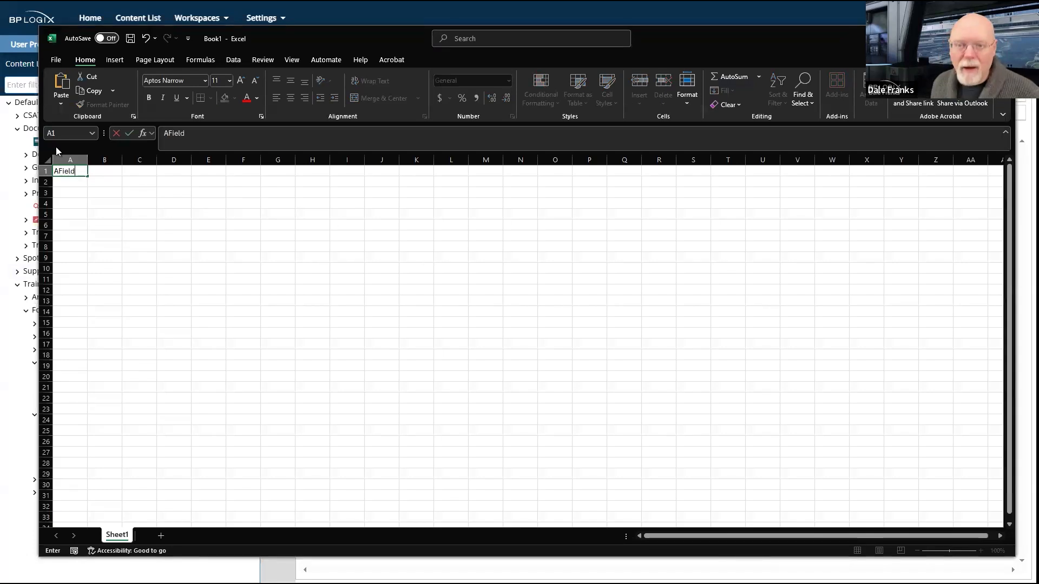
{"action": "left_click", "coordinate": [107, 171]}
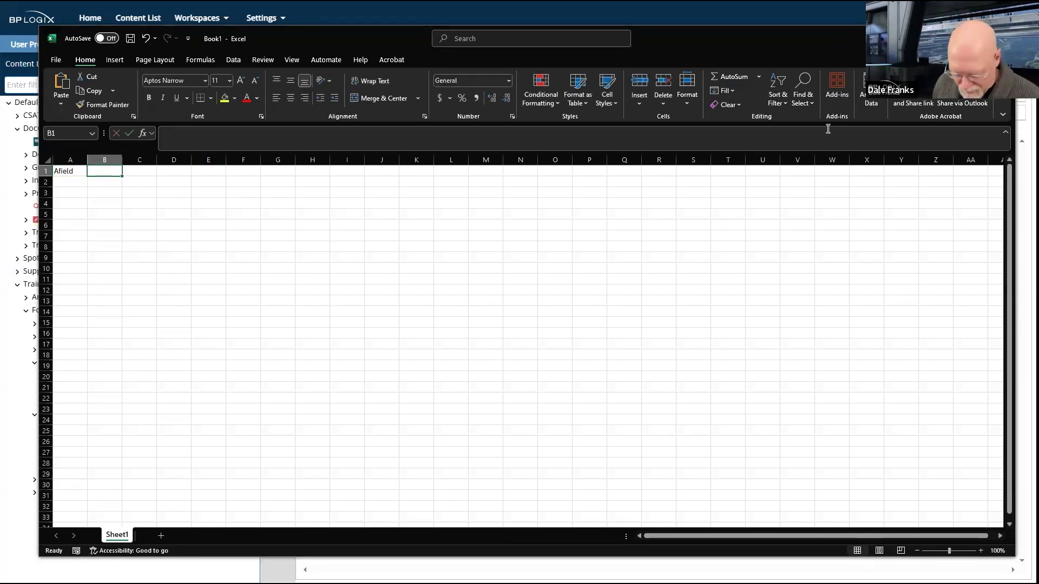
{"action": "type", "text": "Anoh"}
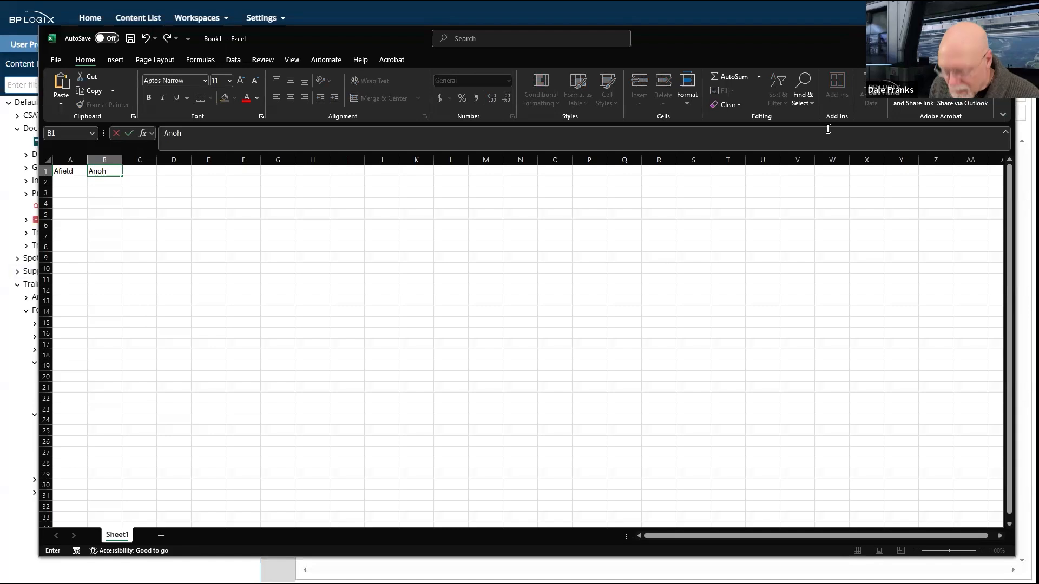
{"action": "key", "text": "BackSpace"}
{"action": "type", "text": "ther"}
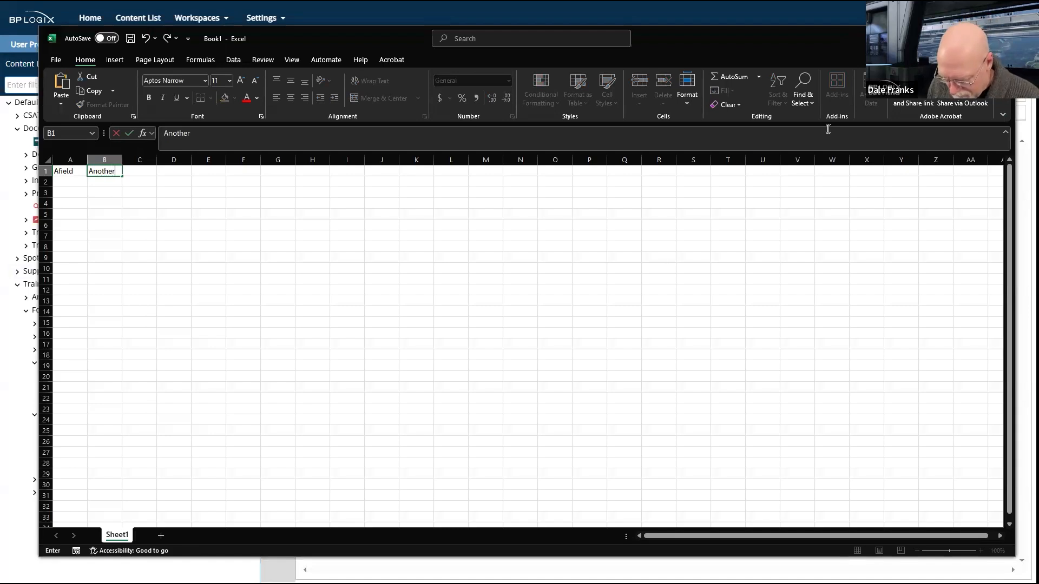
{"action": "type", "text": "Fielsd"}
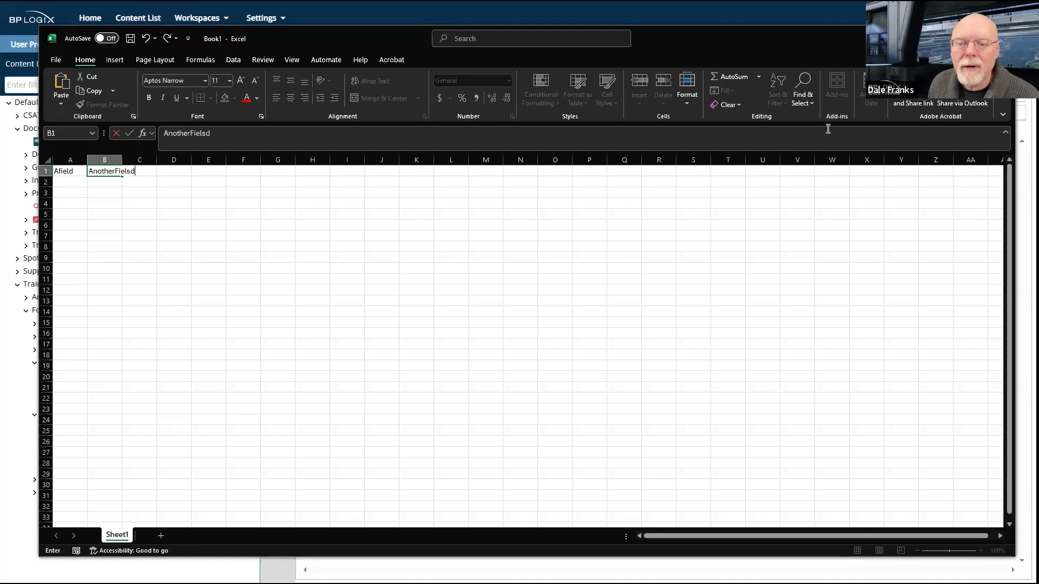
{"action": "key", "text": "BackSpace"}
{"action": "key", "text": "BackSpace"}
{"action": "type", "text": "d"}
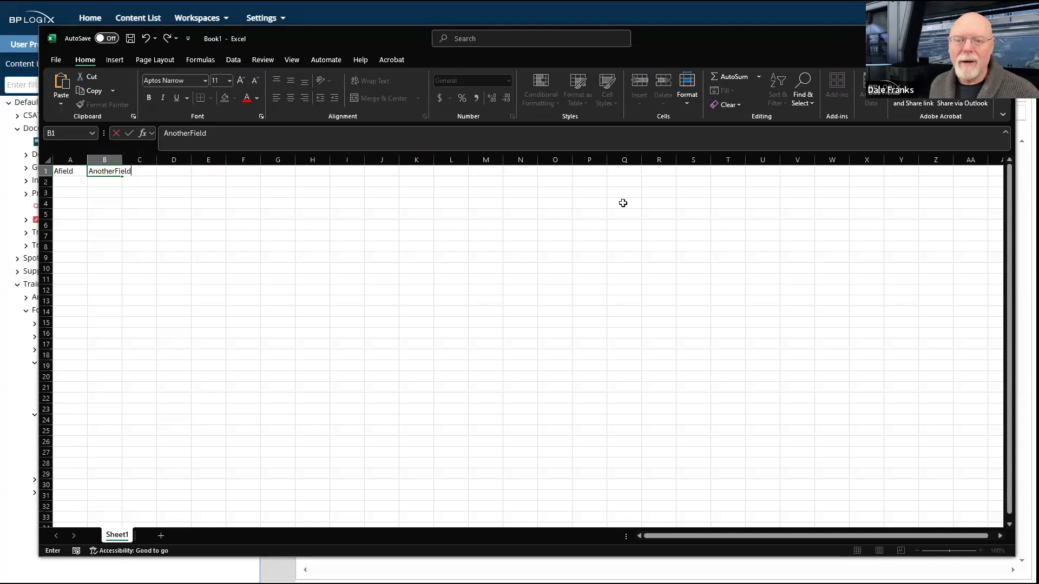
- Fill A2:A6 under the first header with zzz, xxx, bbb, ccc and nnn
{"action": "left_click", "coordinate": [70, 184]}
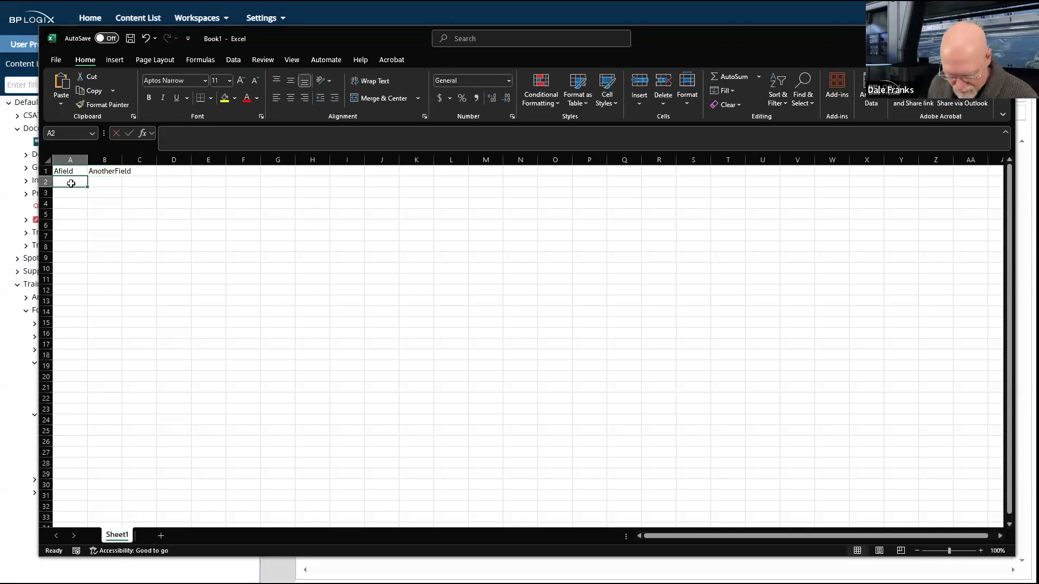
{"action": "type", "text": "zzz"}
{"action": "key", "text": "Return"}
{"action": "type", "text": "xxx"}
{"action": "key", "text": "Return"}
{"action": "key", "text": "Return"}
{"action": "type", "text": "ccc"}
{"action": "left_click", "coordinate": [79, 200]}
{"action": "type", "text": "bbb"}
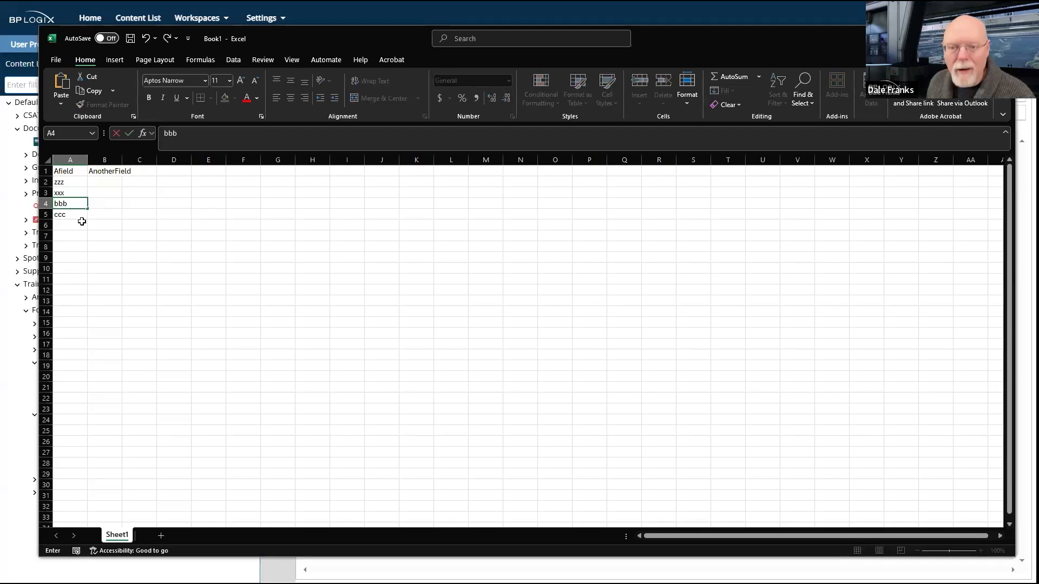
{"action": "left_click", "coordinate": [81, 224]}
{"action": "type", "text": "nnn"}
- Fill B2:B6 under the AnotherField header with qqq, www, sss, fff and rrr
{"action": "left_click", "coordinate": [116, 179]}
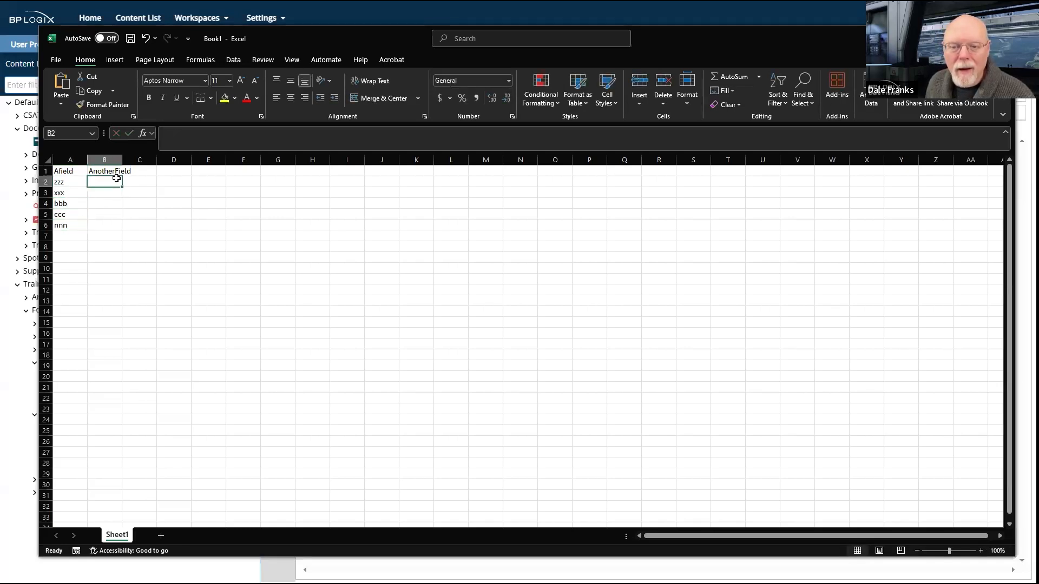
{"action": "type", "text": "qqq"}
{"action": "left_click", "coordinate": [115, 194]}
{"action": "type", "text": "www"}
{"action": "left_click", "coordinate": [113, 202]}
{"action": "type", "text": "sss"}
{"action": "left_click", "coordinate": [111, 214]}
{"action": "type", "text": "fff"}
{"action": "left_click", "coordinate": [109, 227]}
{"action": "type", "text": "rrr"}
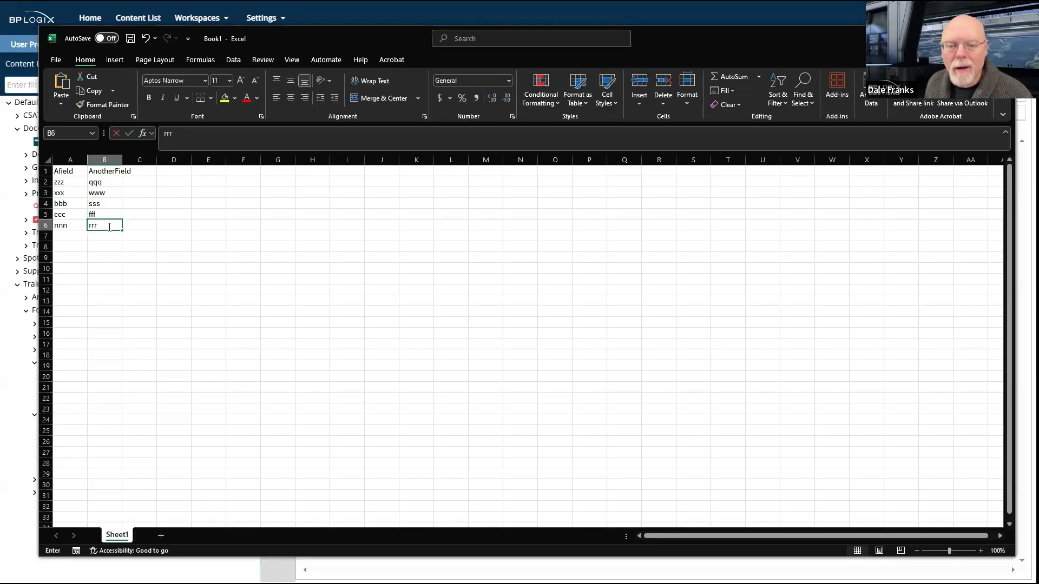
{"action": "left_click", "coordinate": [115, 268]}
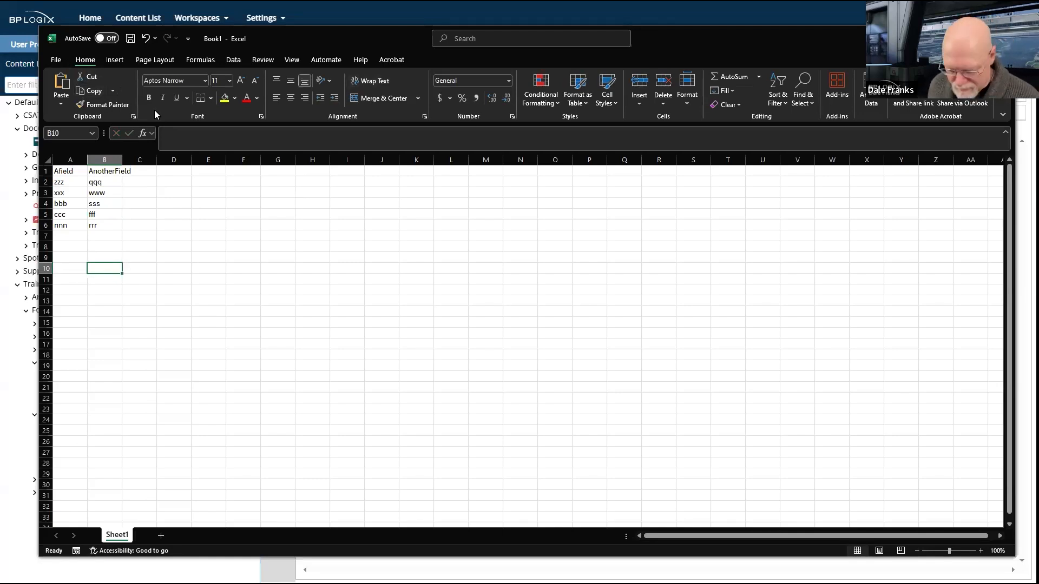
- Try to save the workbook as Book1 in OneDrive, decline replacing the existing file, and change the name to Book2
{"action": "key", "text": "ctrl+s"}
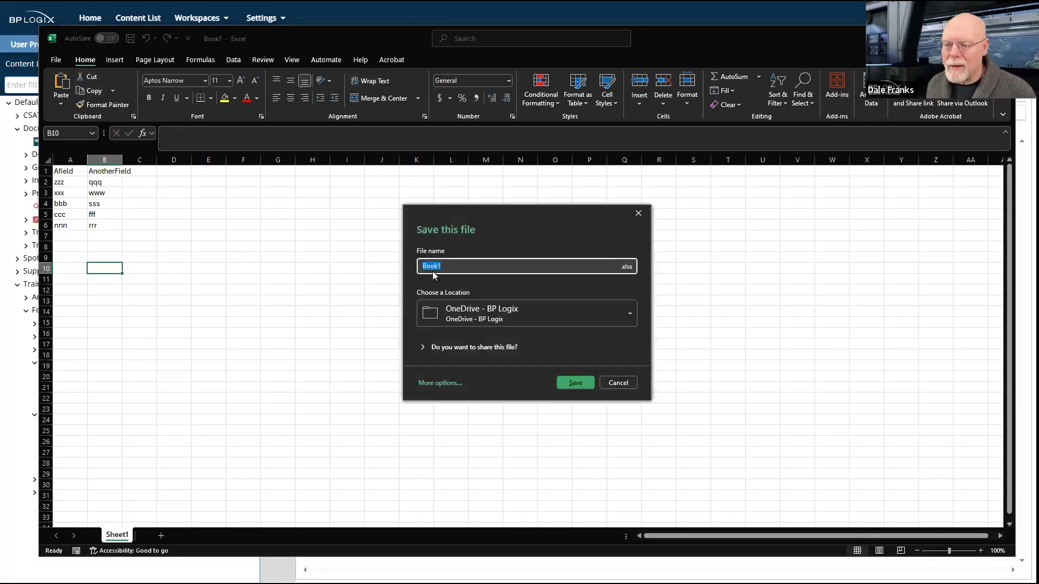
{"action": "left_click", "coordinate": [577, 382]}
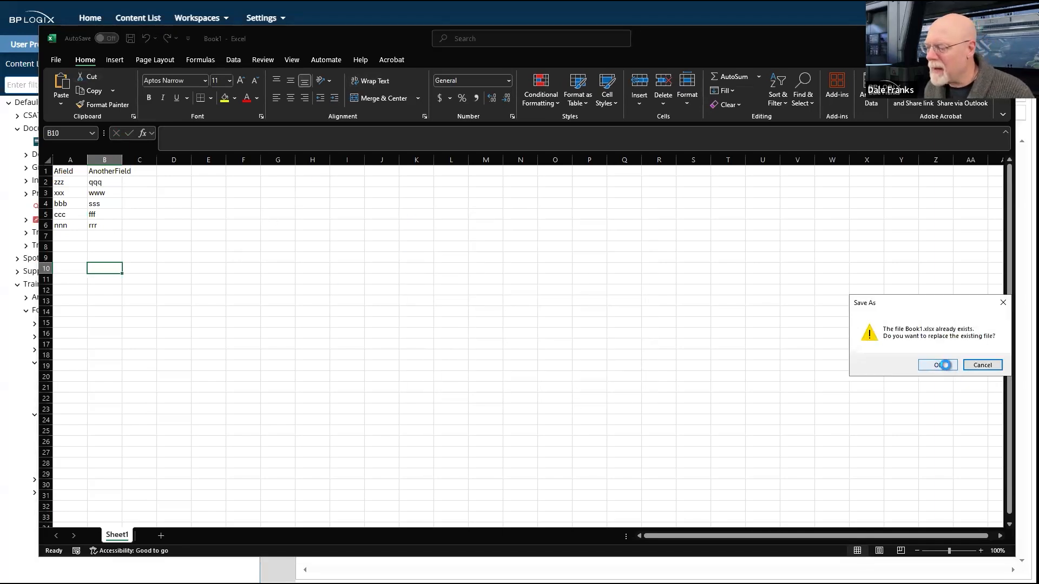
{"action": "left_click", "coordinate": [974, 365]}
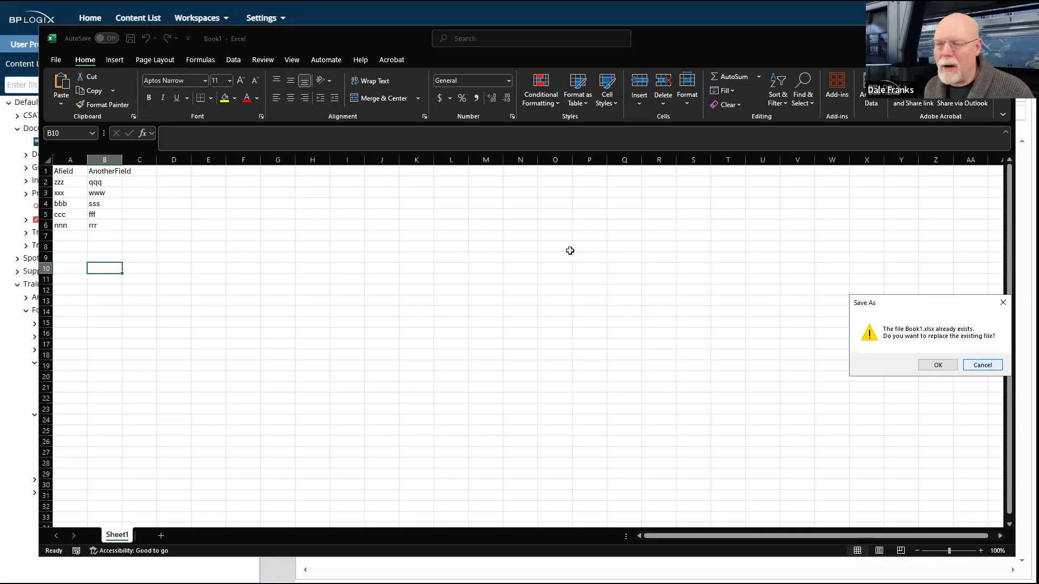
{"action": "left_click", "coordinate": [473, 265]}
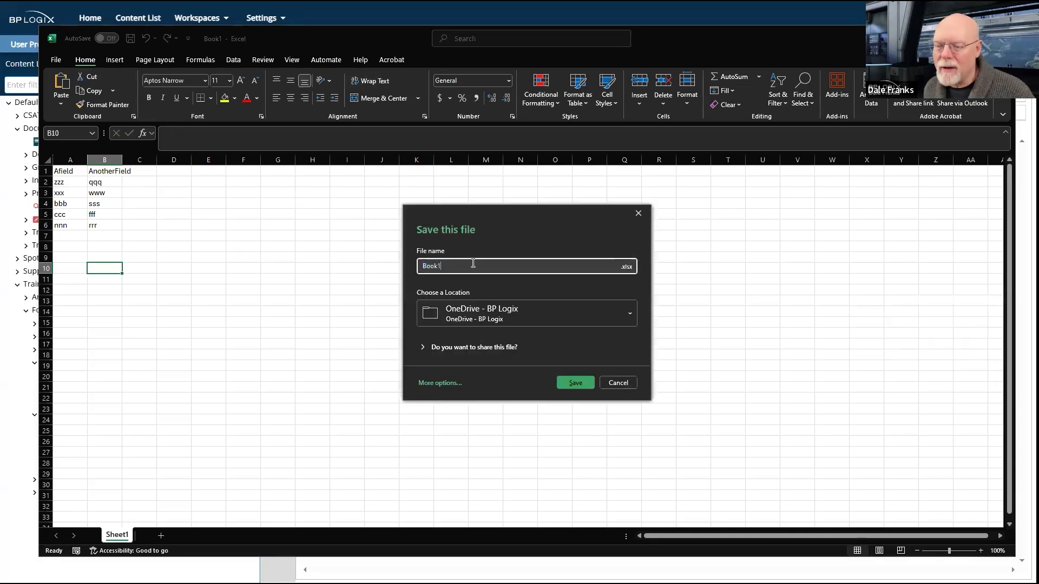
{"action": "key", "text": "BackSpace"}
{"action": "type", "text": "2"}
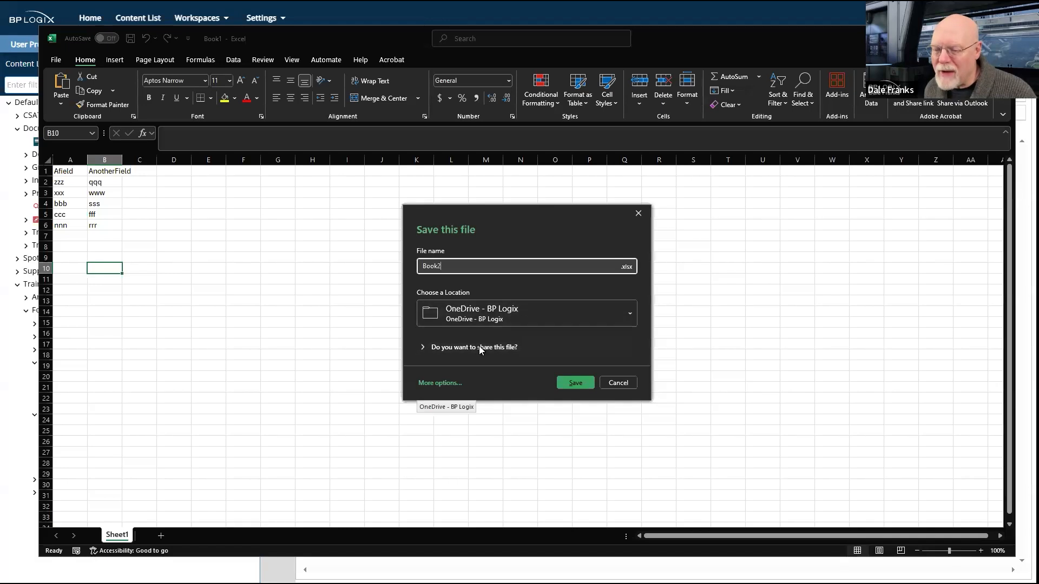
- Save the workbook to the Desktop as bookz.xlsx and close Excel
{"action": "left_click", "coordinate": [439, 383]}
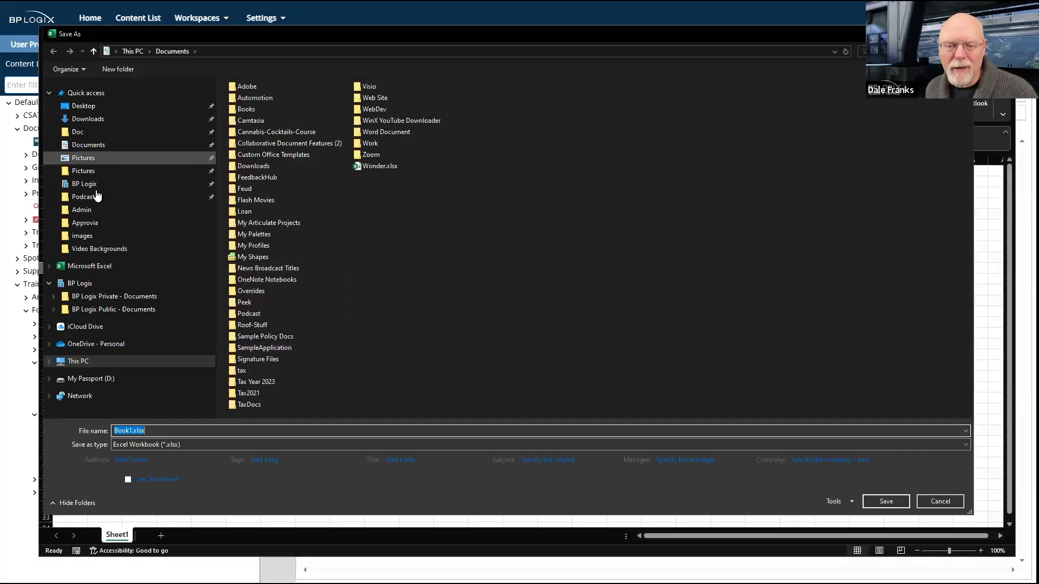
{"action": "left_click", "coordinate": [88, 107]}
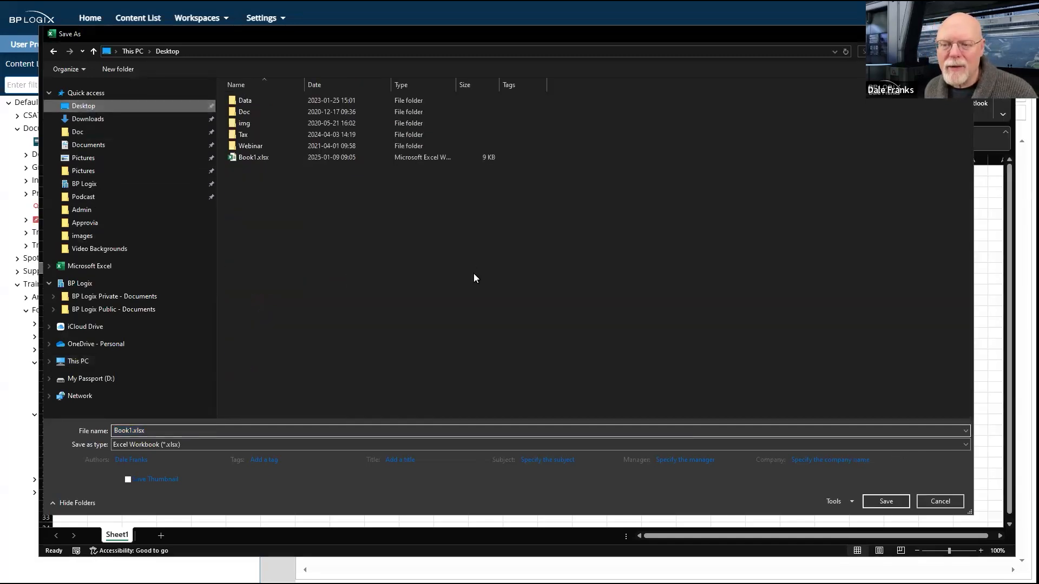
{"action": "left_click", "coordinate": [158, 429]}
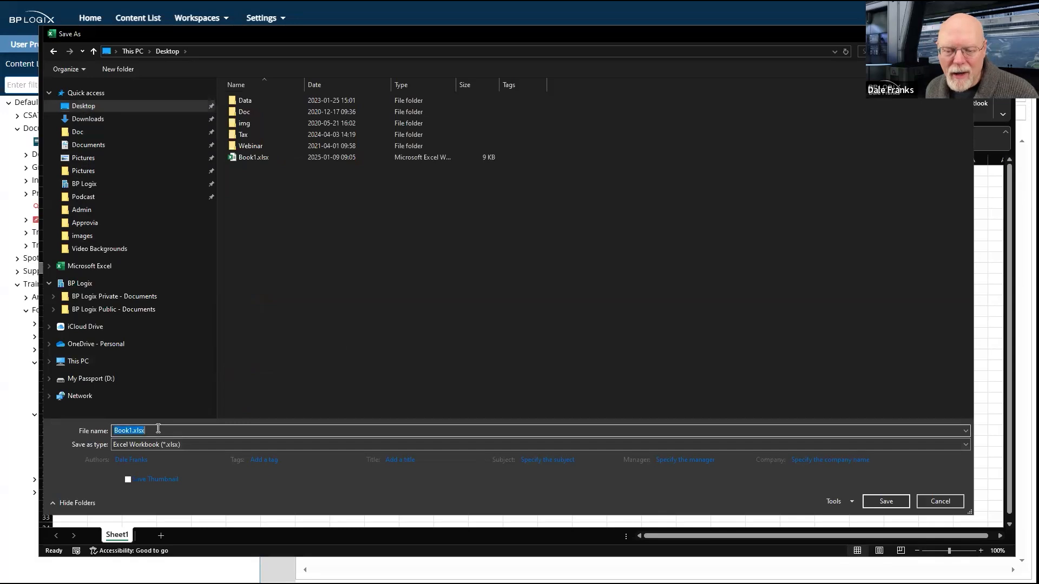
{"action": "type", "text": "bo"}
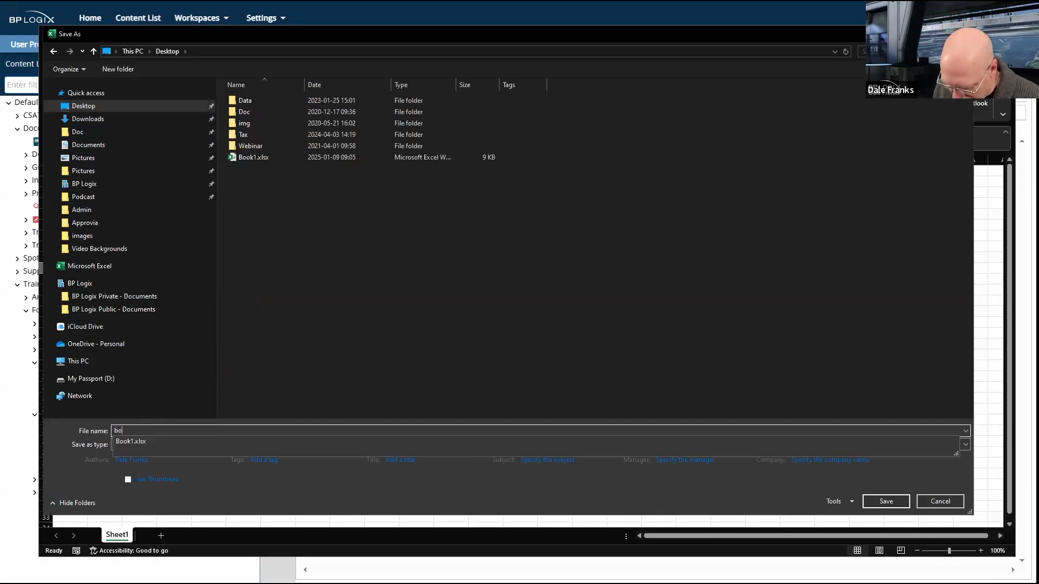
{"action": "type", "text": "ok2"}
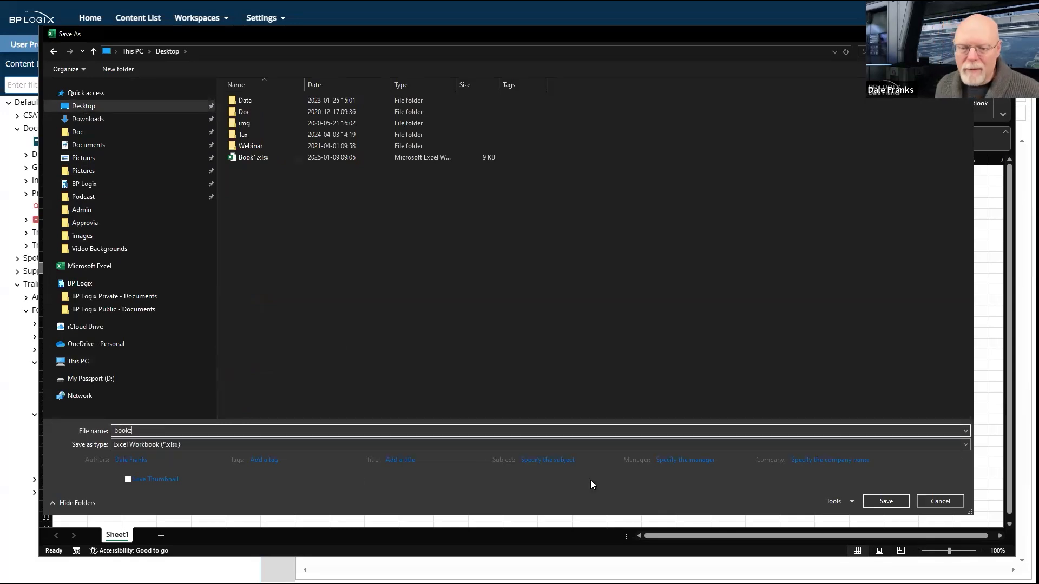
{"action": "left_click", "coordinate": [905, 502]}
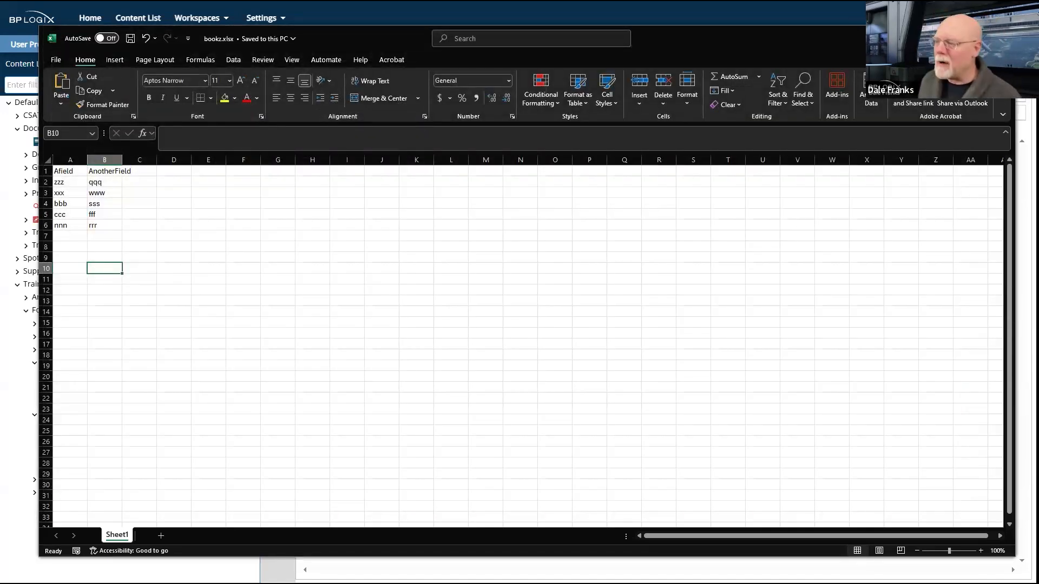
{"action": "left_click", "coordinate": [1003, 39]}
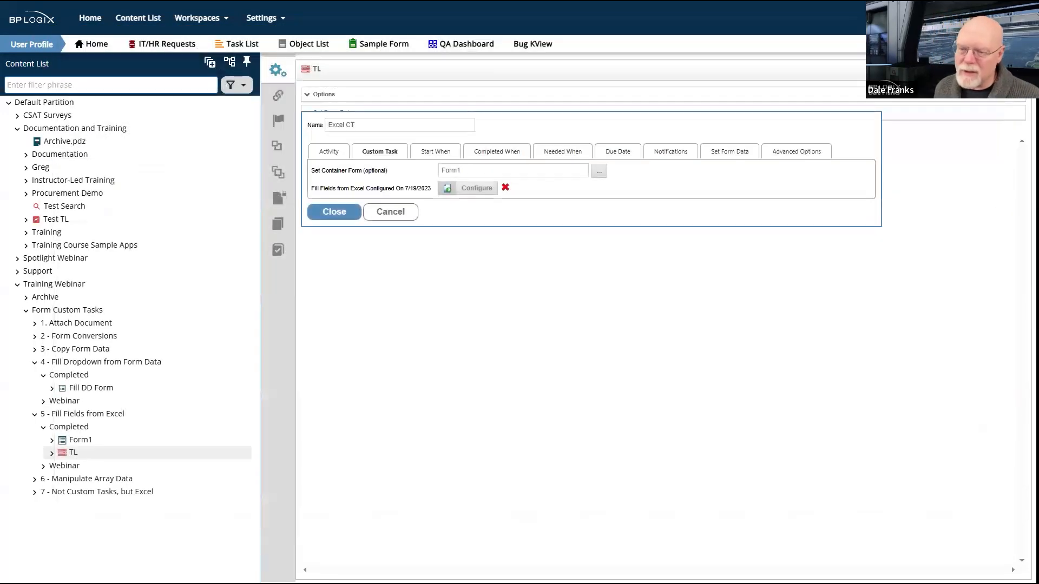
- Leave the TL timeline editor without saving and run Form1 from the Completed folder of 5 - Fill Fields from Excel
{"action": "left_click", "coordinate": [98, 428]}
{"action": "left_click", "coordinate": [494, 366]}
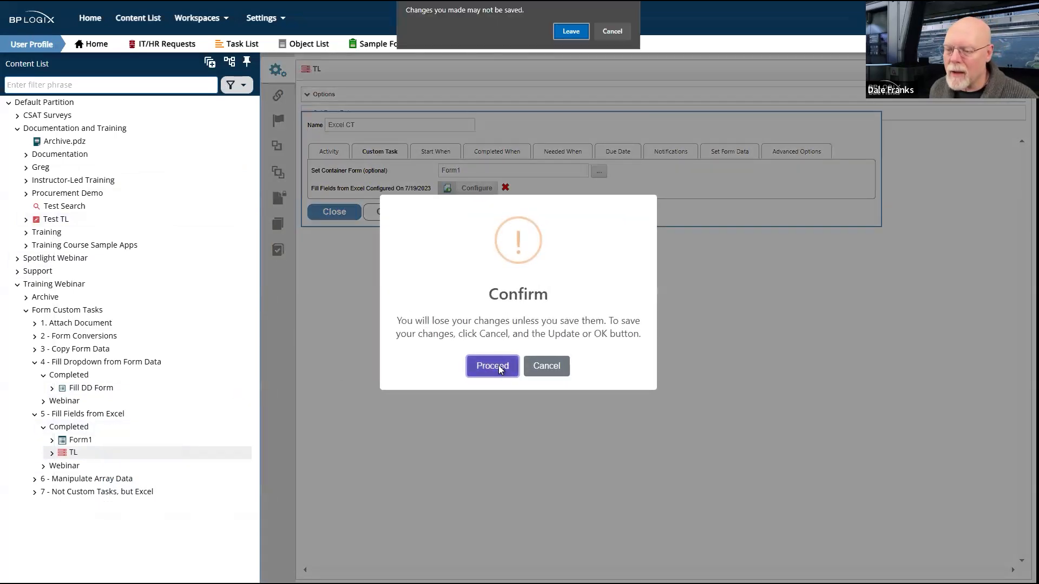
{"action": "left_click", "coordinate": [571, 31]}
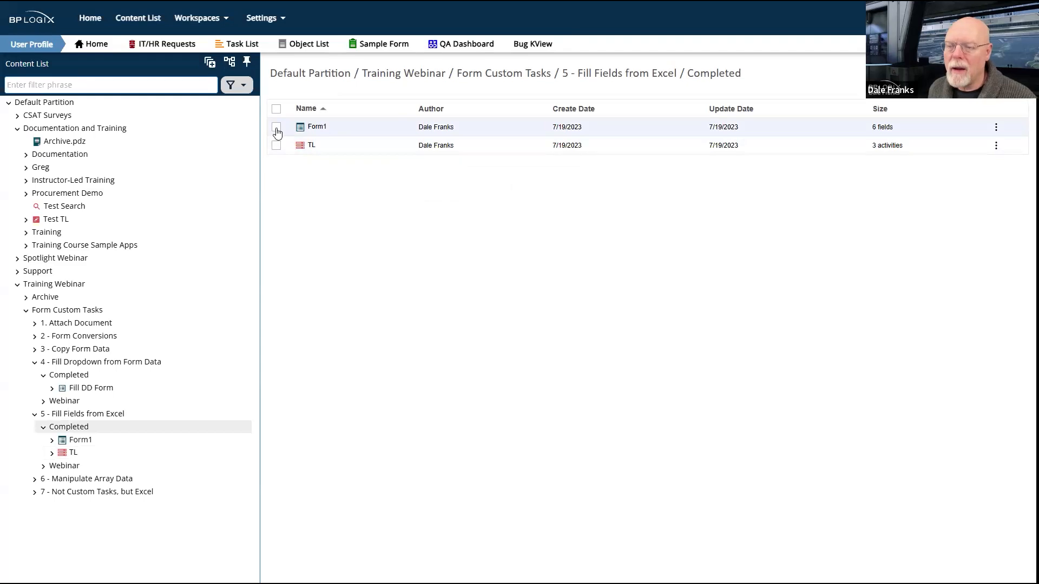
{"action": "left_click", "coordinate": [275, 129]}
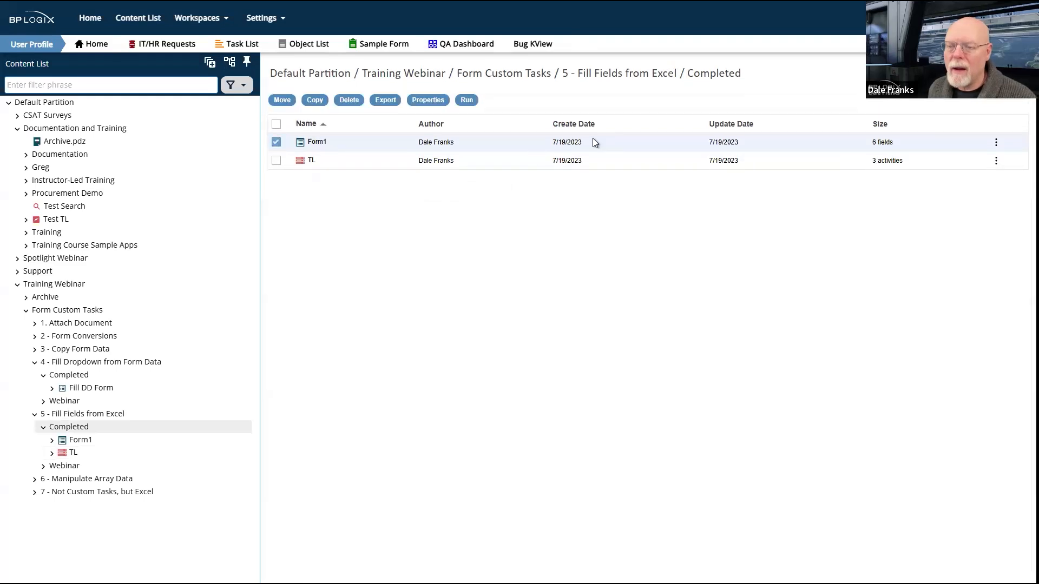
{"action": "left_click", "coordinate": [475, 98]}
- Attach bookz.xlsx from the Desktop to the Form 1 - Excel Array form
{"action": "left_click", "coordinate": [65, 79]}
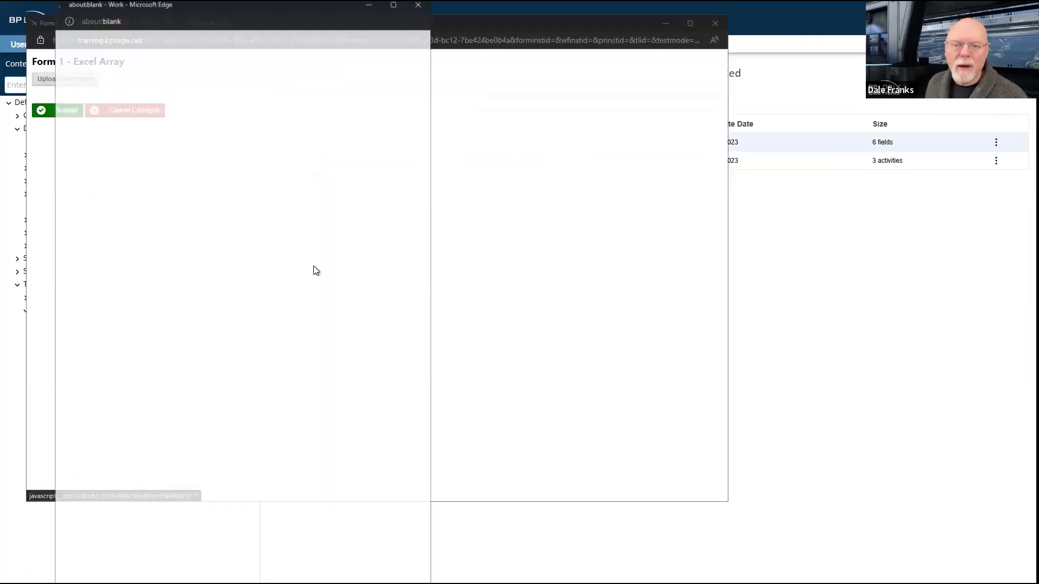
{"action": "left_click", "coordinate": [180, 79]}
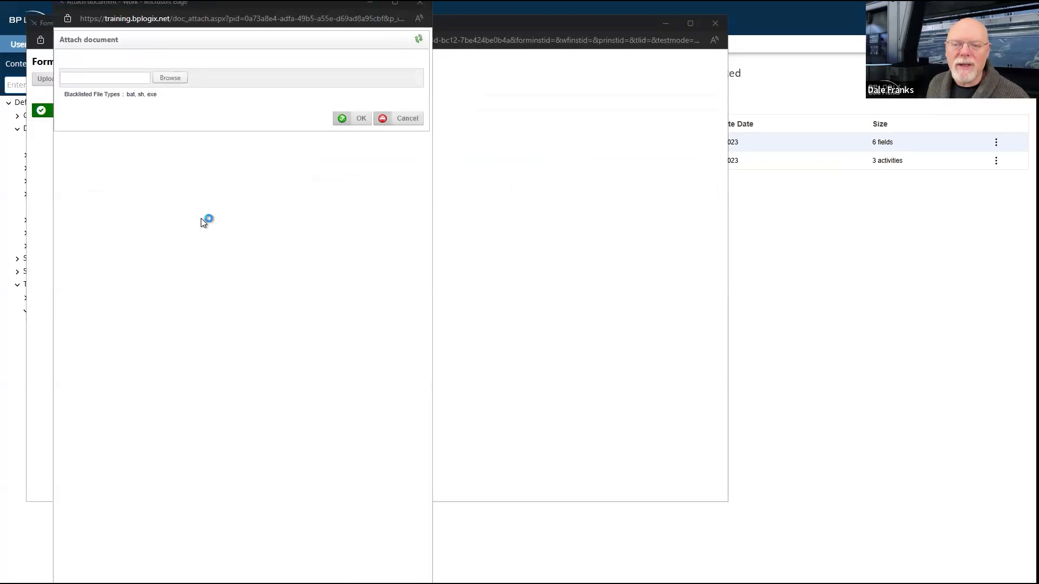
{"action": "left_click", "coordinate": [268, 136]}
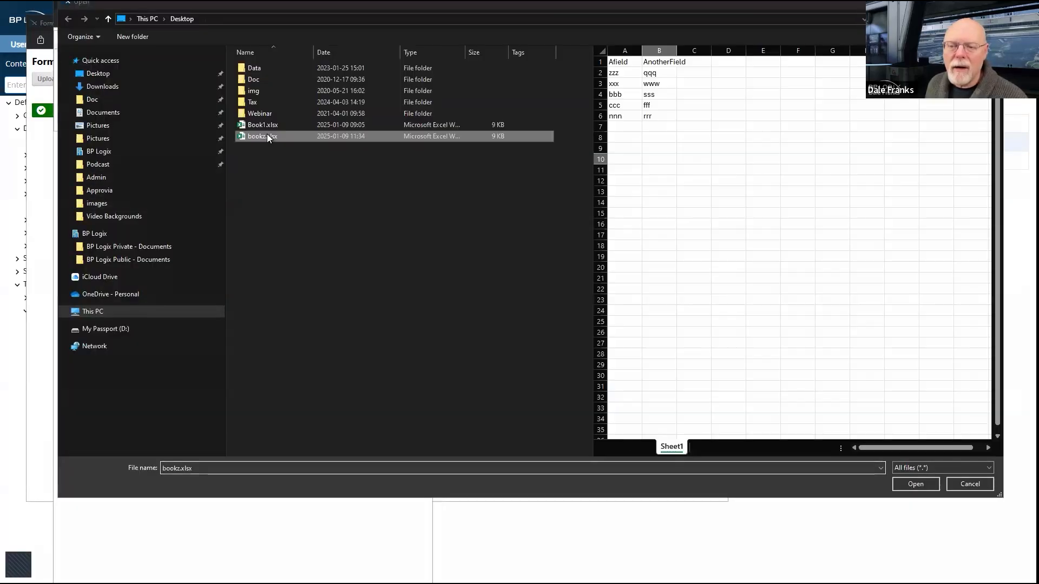
{"action": "left_click", "coordinate": [922, 489]}
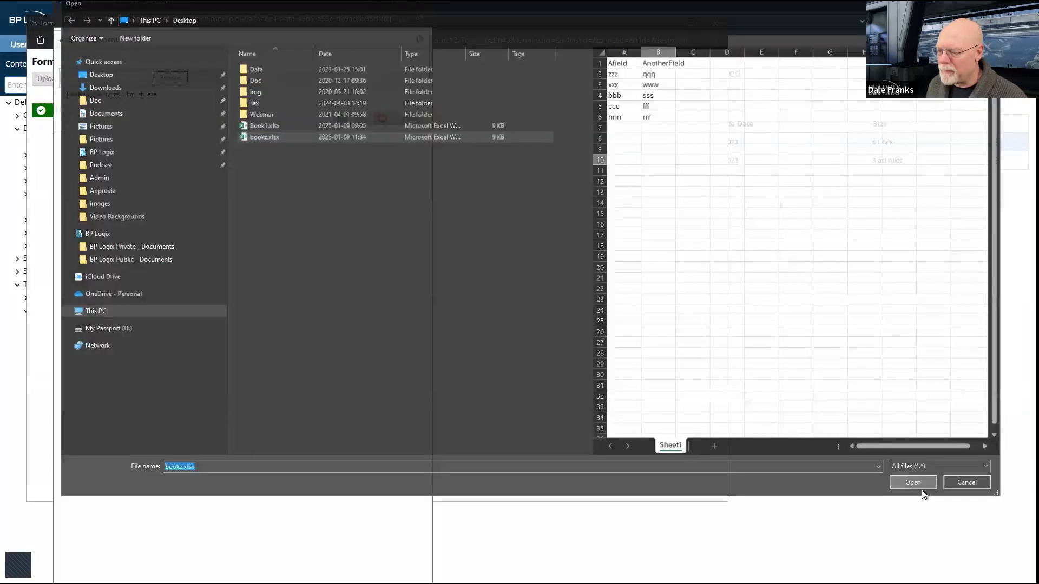
{"action": "left_click", "coordinate": [359, 129]}
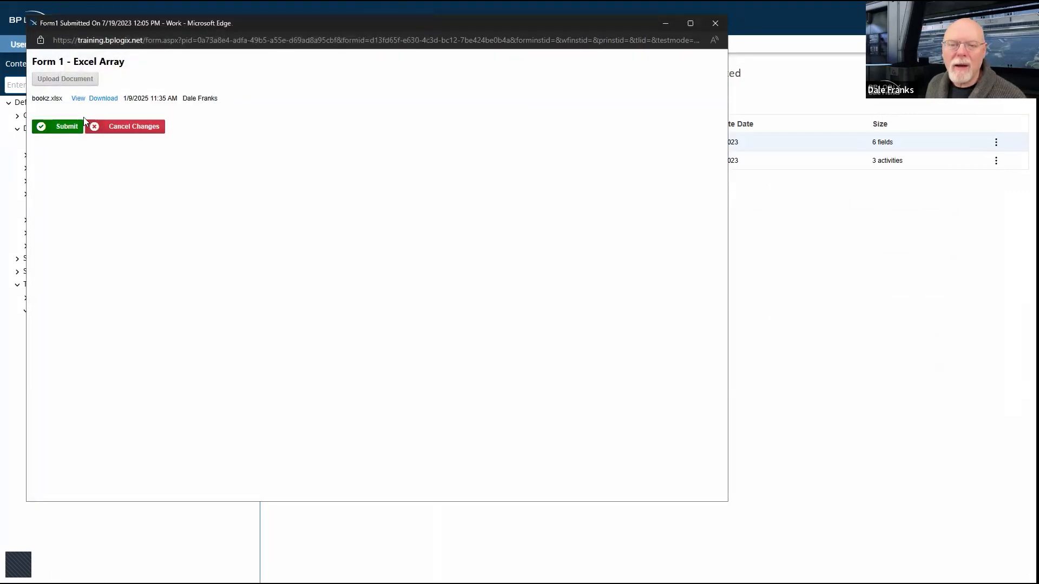
- Submit the form and complete its first task to load the workbook rows, closing the form window after checking them
{"action": "left_click", "coordinate": [67, 127]}
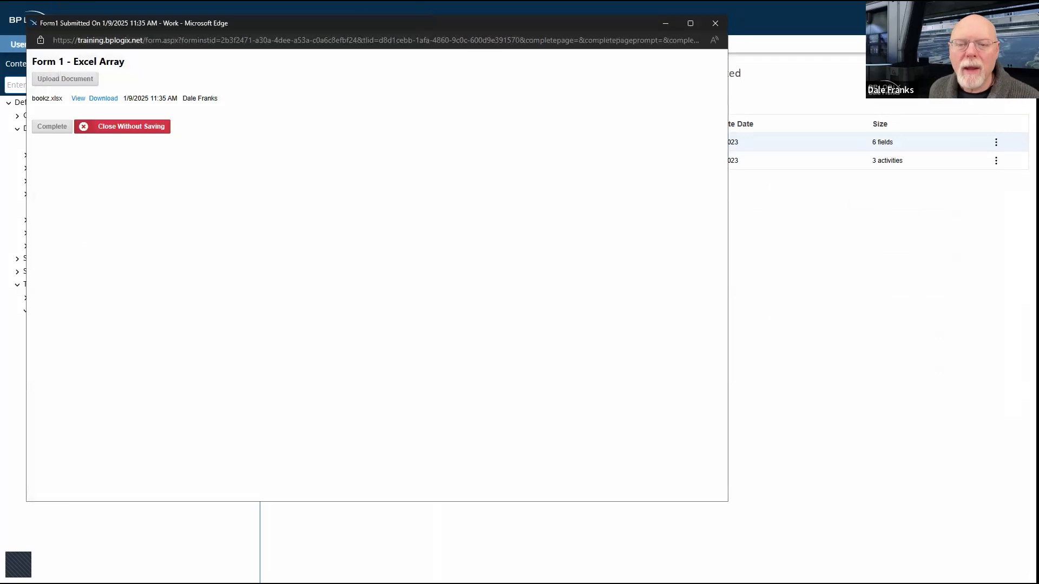
{"action": "left_click", "coordinate": [54, 127]}
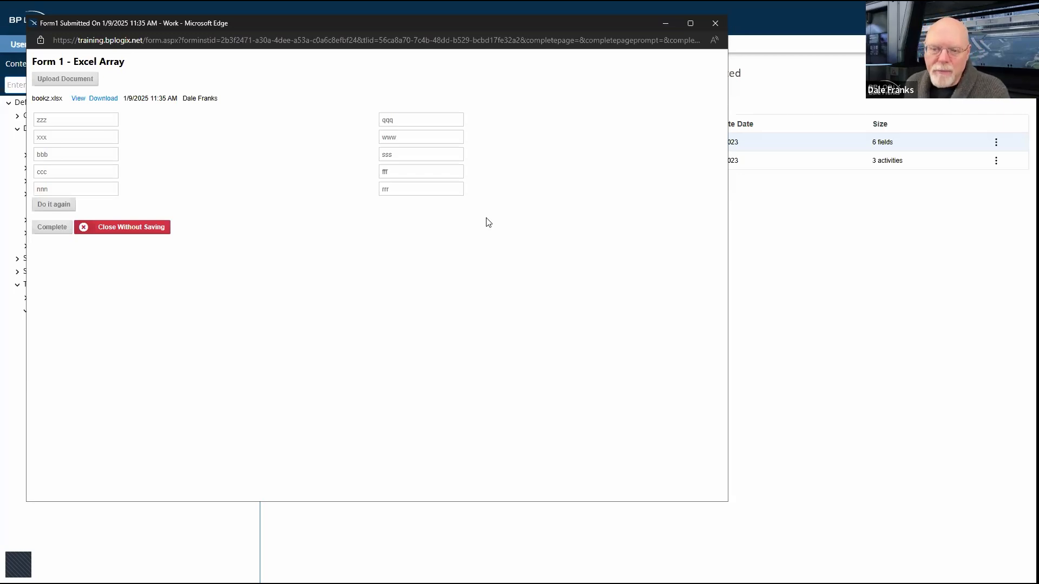
{"action": "left_click", "coordinate": [433, 118]}
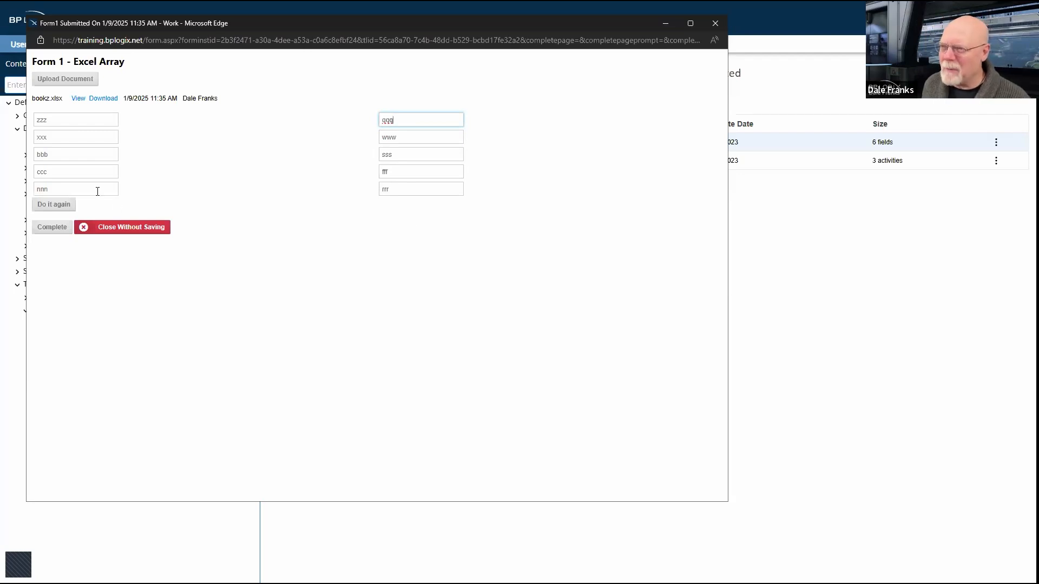
{"action": "left_click", "coordinate": [90, 121]}
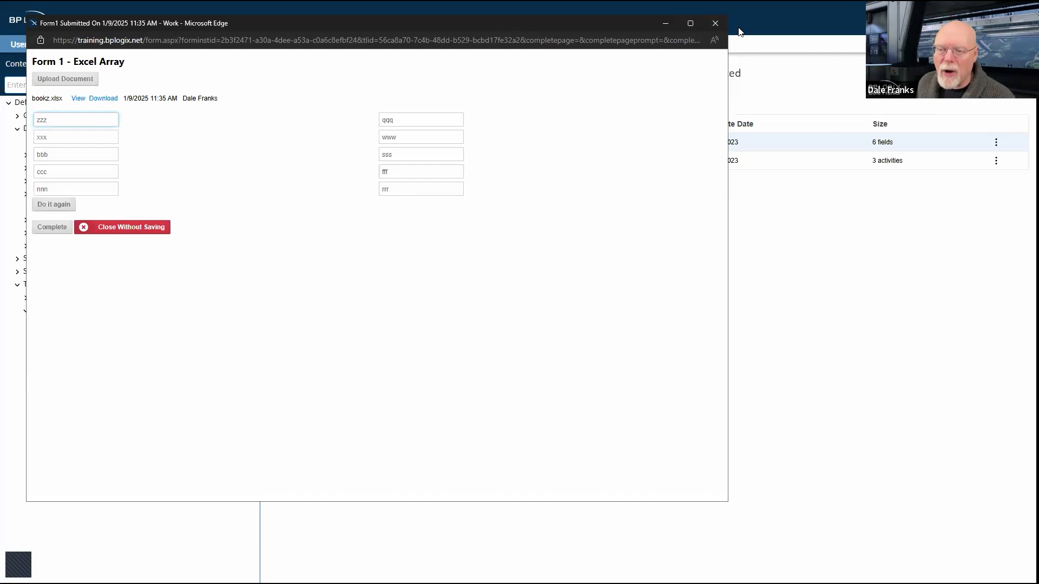
{"action": "left_click", "coordinate": [715, 23]}
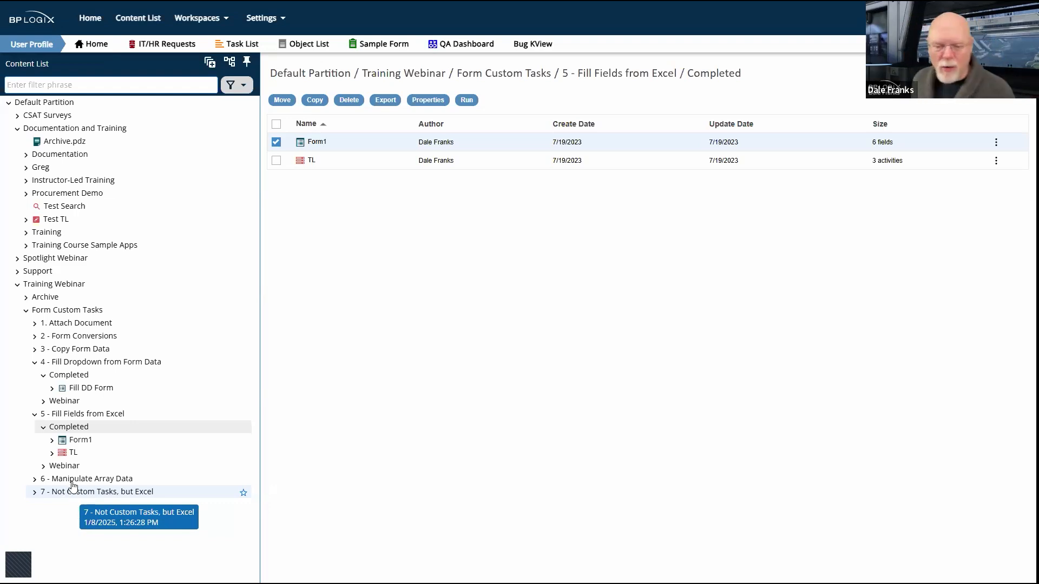
- Run Array Form from the Completed folder of 6 - Manipulate Array Data and shift its window clear of the content tree
{"action": "left_click", "coordinate": [107, 419]}
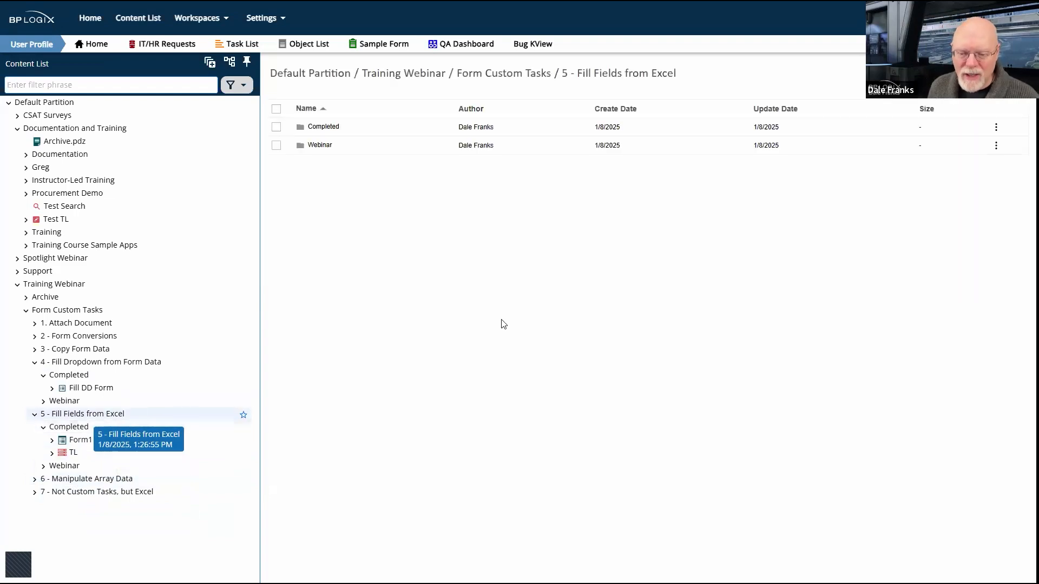
{"action": "left_click", "coordinate": [74, 481]}
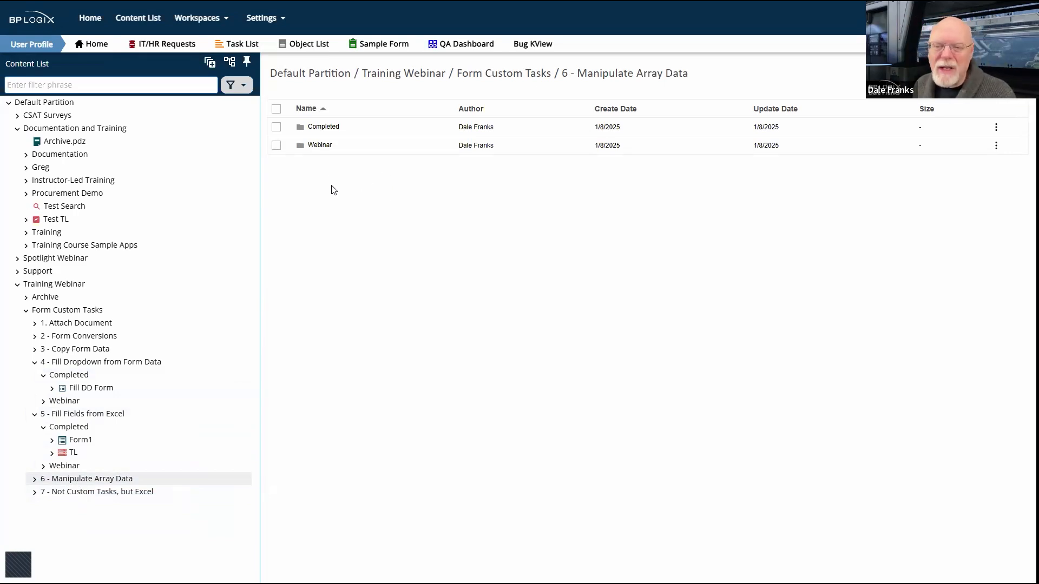
{"action": "left_click", "coordinate": [326, 127]}
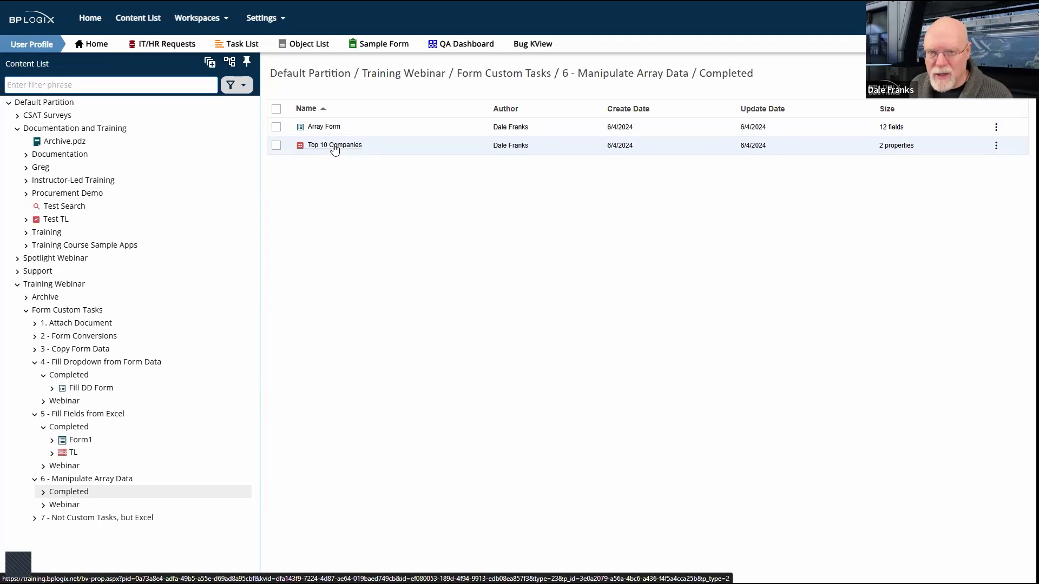
{"action": "left_click", "coordinate": [276, 127]}
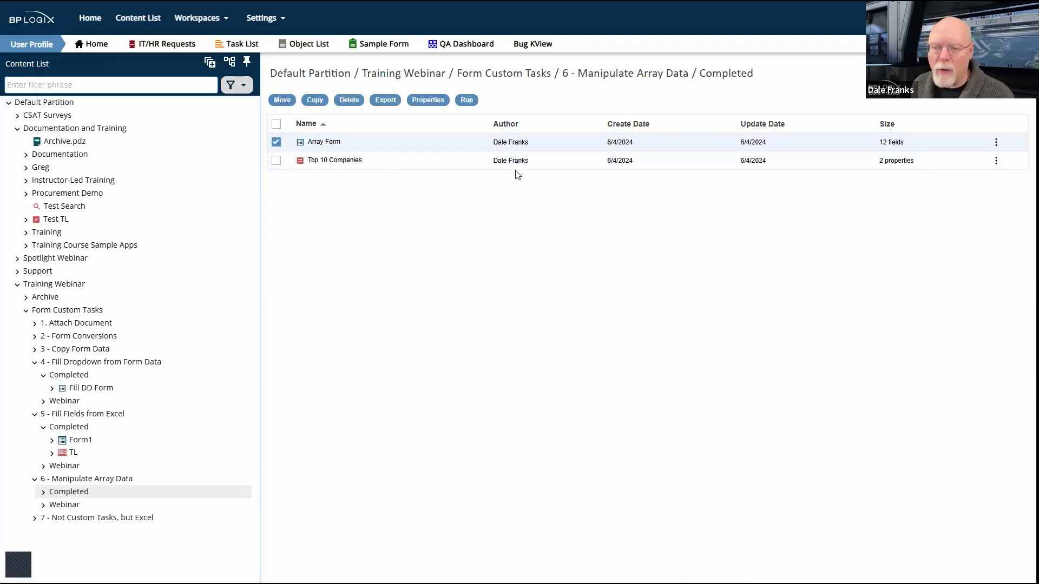
{"action": "left_click", "coordinate": [469, 103]}
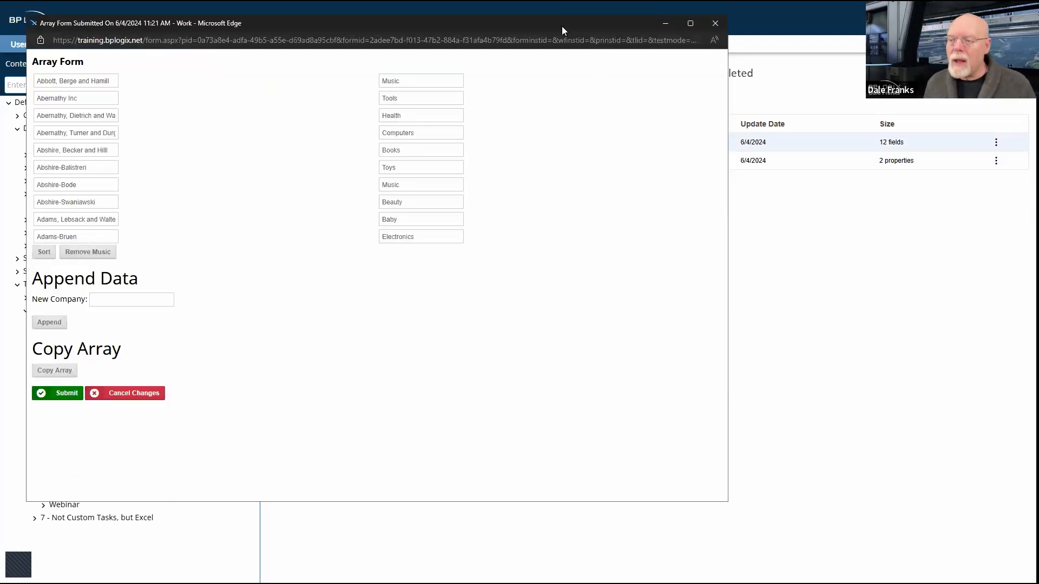
{"action": "left_click_drag", "start_coordinate": [565, 30], "coordinate": [791, 63]}
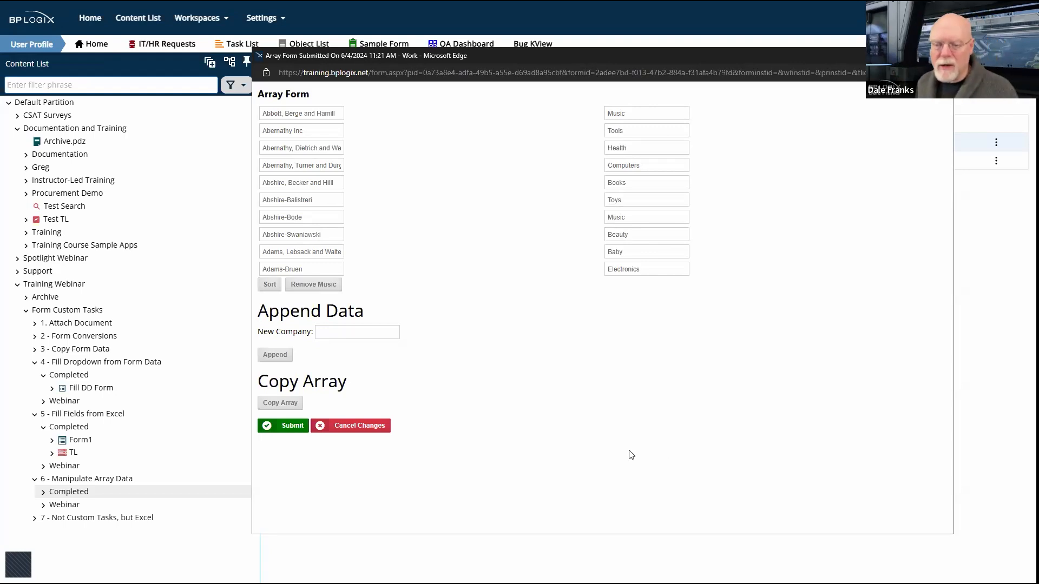
- Sort the company array by category and remove its Music rows
{"action": "left_click", "coordinate": [272, 285]}
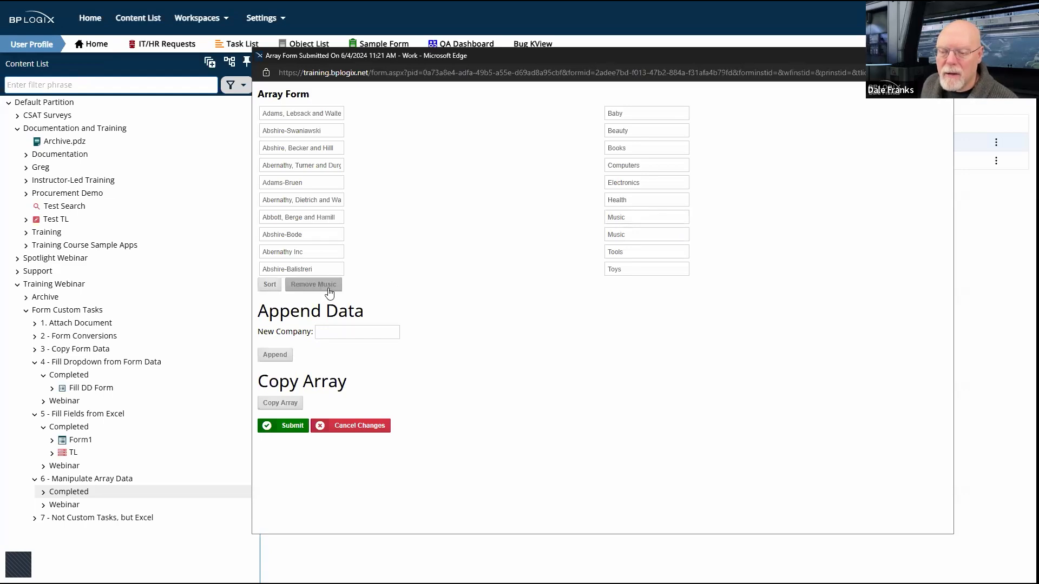
{"action": "left_click_drag", "start_coordinate": [621, 217], "coordinate": [606, 214]}
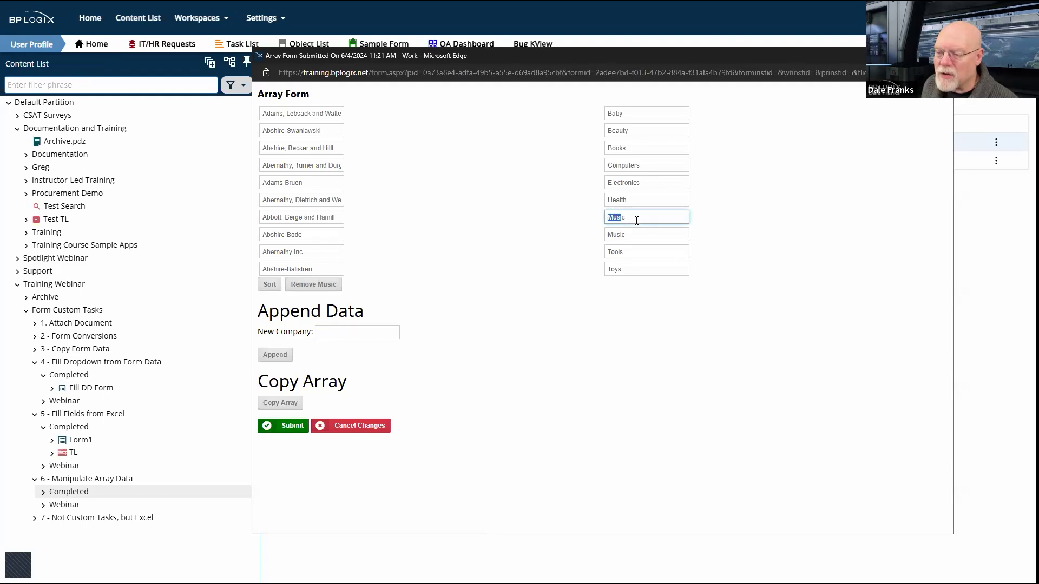
{"action": "key", "text": "Tab"}
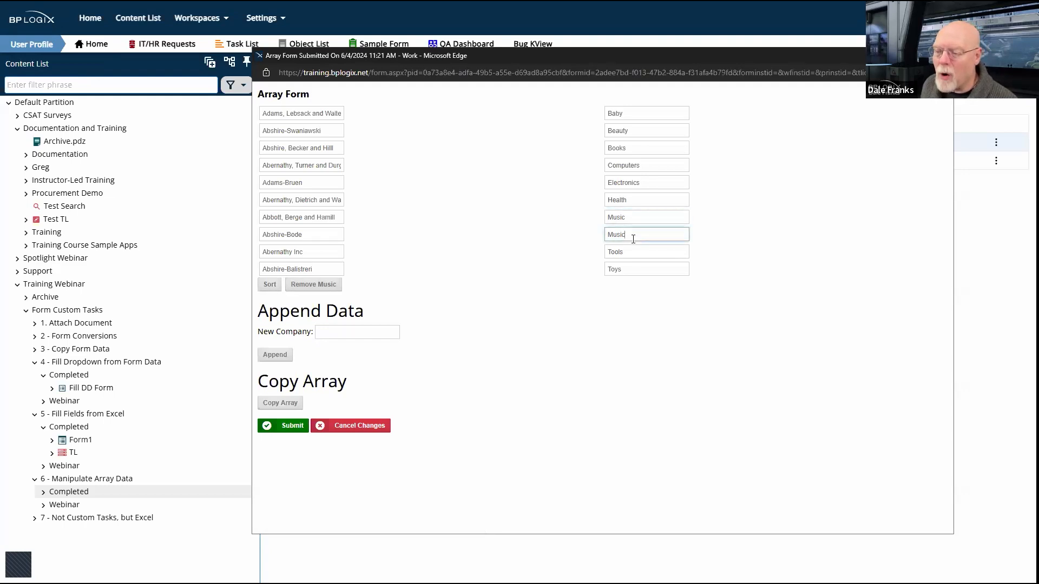
{"action": "left_click", "coordinate": [620, 374]}
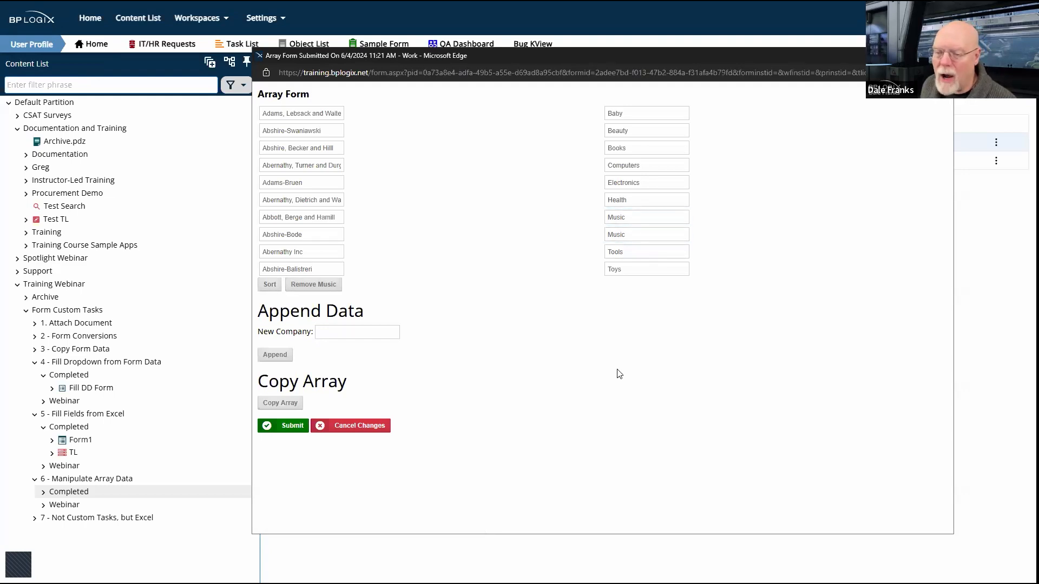
{"action": "left_click", "coordinate": [322, 285]}
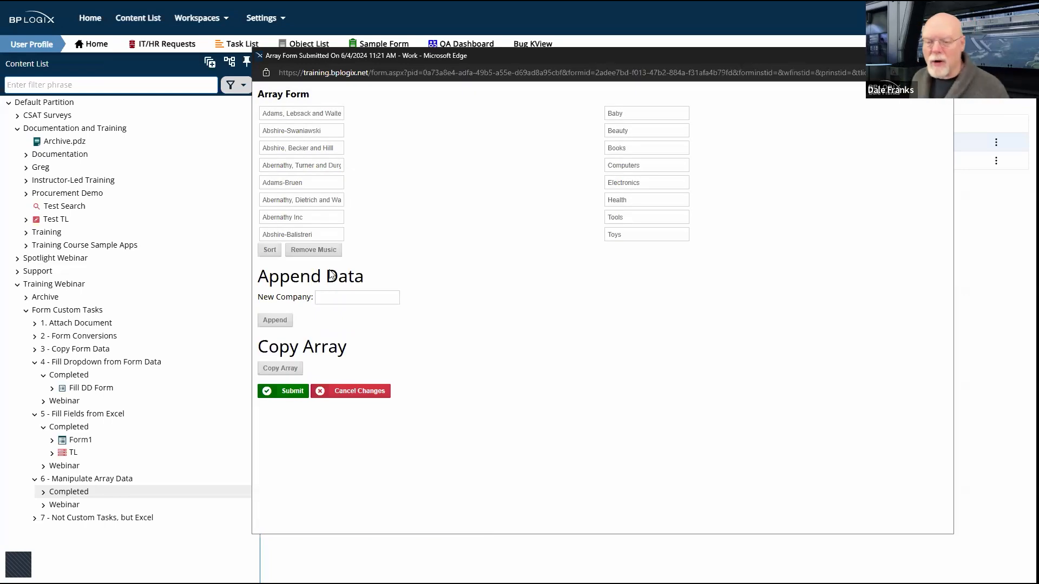
- Append the new company Apex to the array and enter Music as its category
{"action": "left_click", "coordinate": [347, 302]}
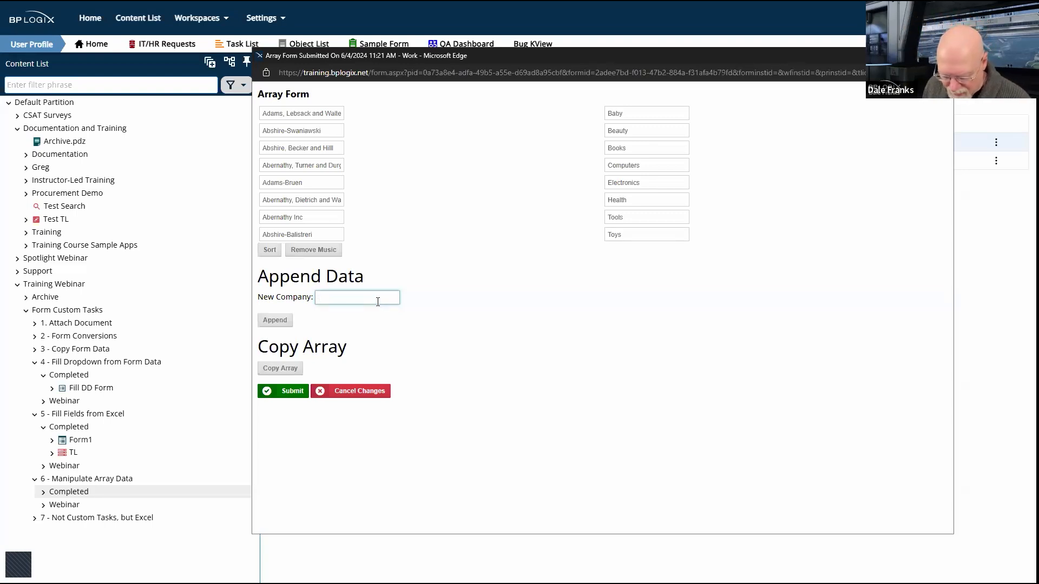
{"action": "type", "text": "pex"}
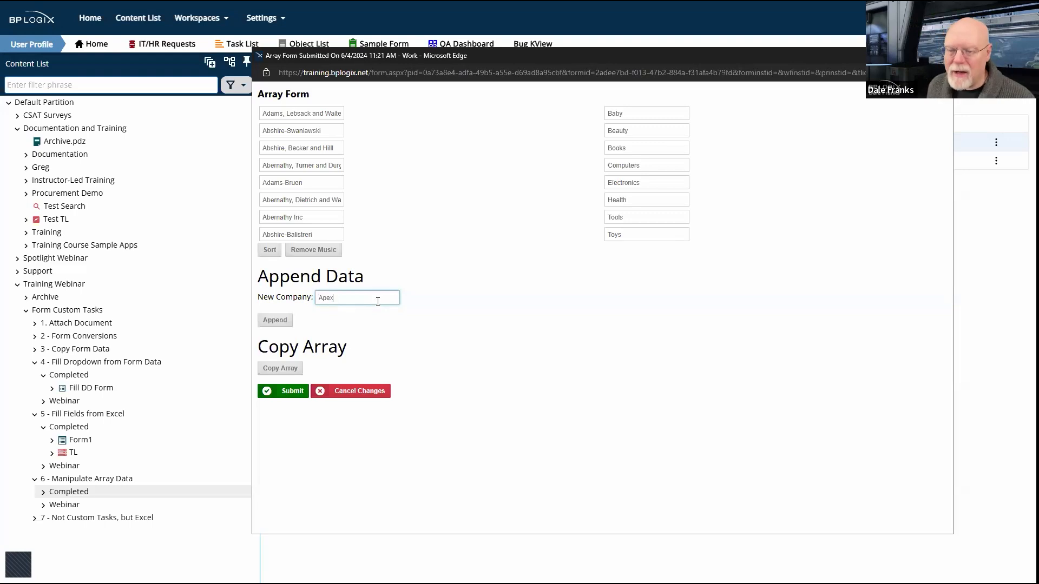
{"action": "left_click", "coordinate": [274, 324]}
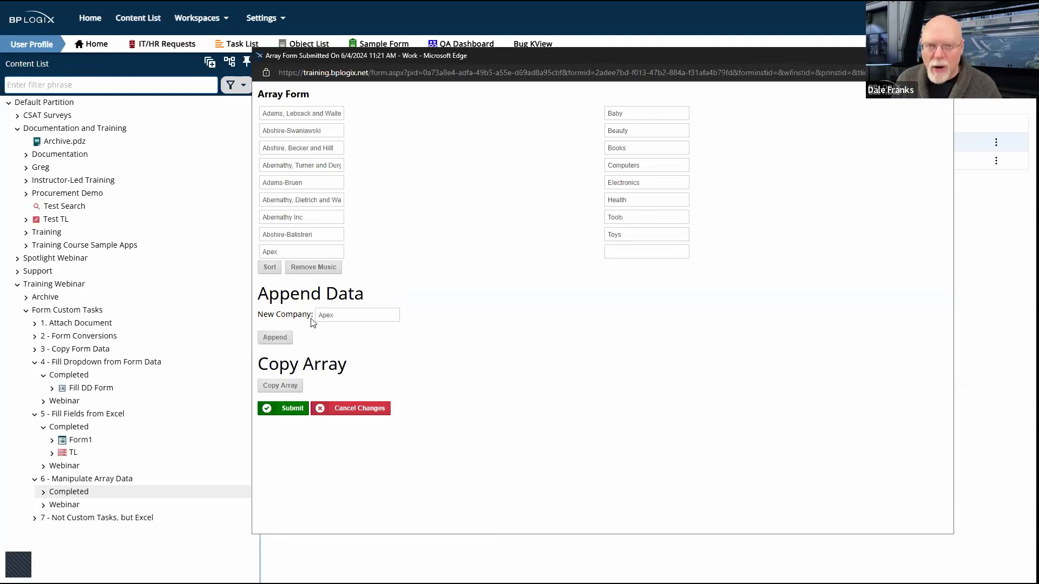
{"action": "left_click", "coordinate": [302, 250]}
{"action": "left_click", "coordinate": [643, 252]}
{"action": "type", "text": "Music"}
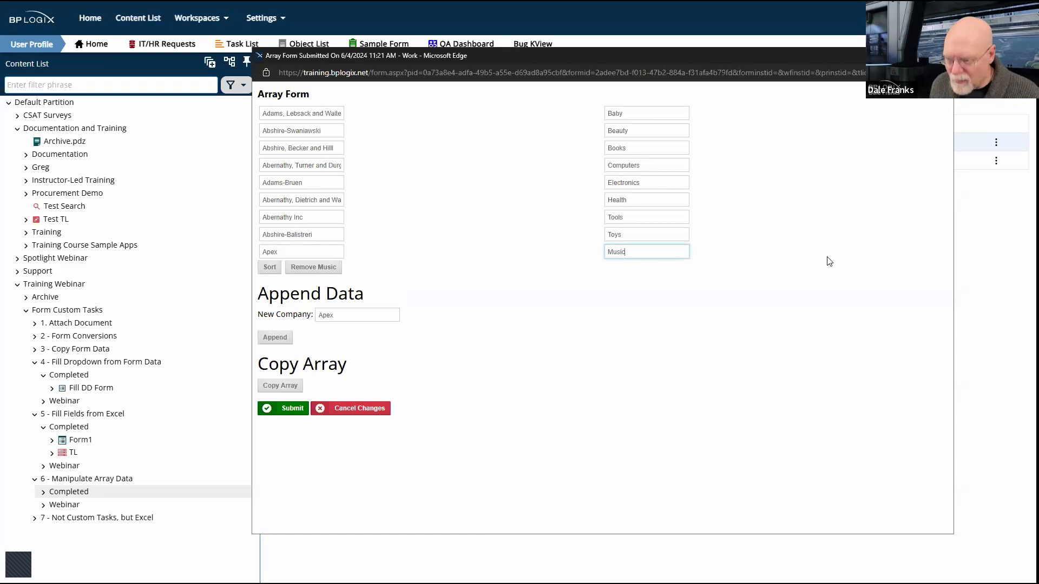
- Copy the company array into the second array, repeating the copy for four runs in total
{"action": "left_click", "coordinate": [804, 275]}
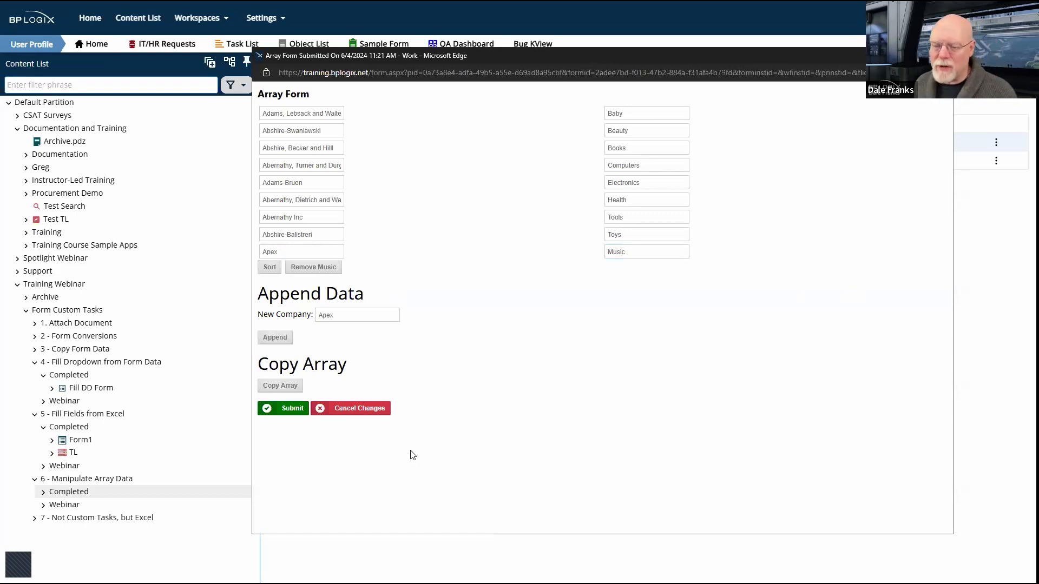
{"action": "left_click", "coordinate": [278, 387]}
{"action": "scroll", "coordinate": [771, 366], "scroll_direction": "down", "scroll_amount": 1}
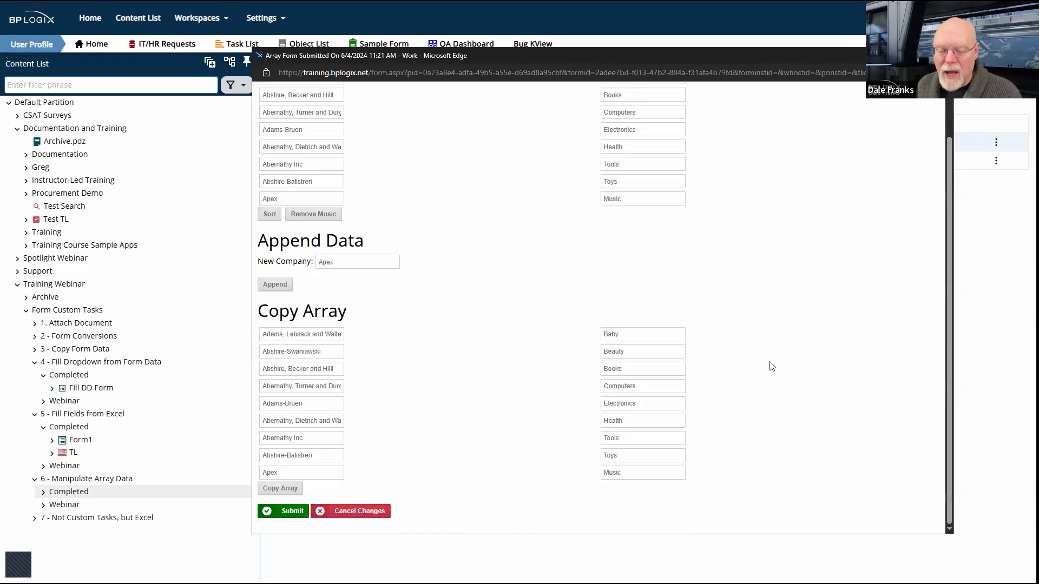
{"action": "left_click", "coordinate": [282, 490]}
{"action": "scroll", "coordinate": [429, 362], "scroll_direction": "down", "scroll_amount": 3}
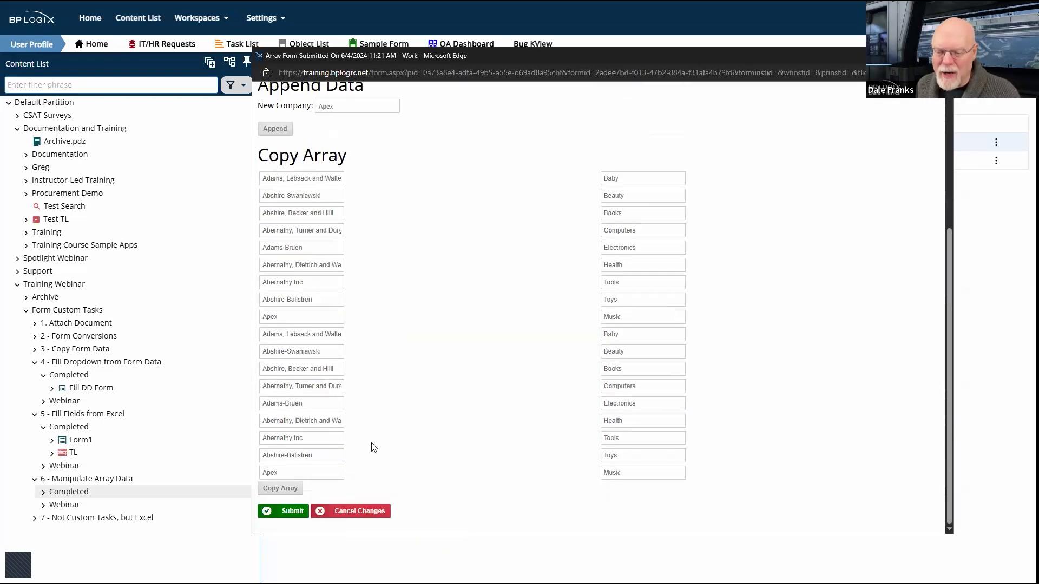
{"action": "left_click", "coordinate": [281, 487]}
{"action": "scroll", "coordinate": [528, 302], "scroll_direction": "down", "scroll_amount": 3}
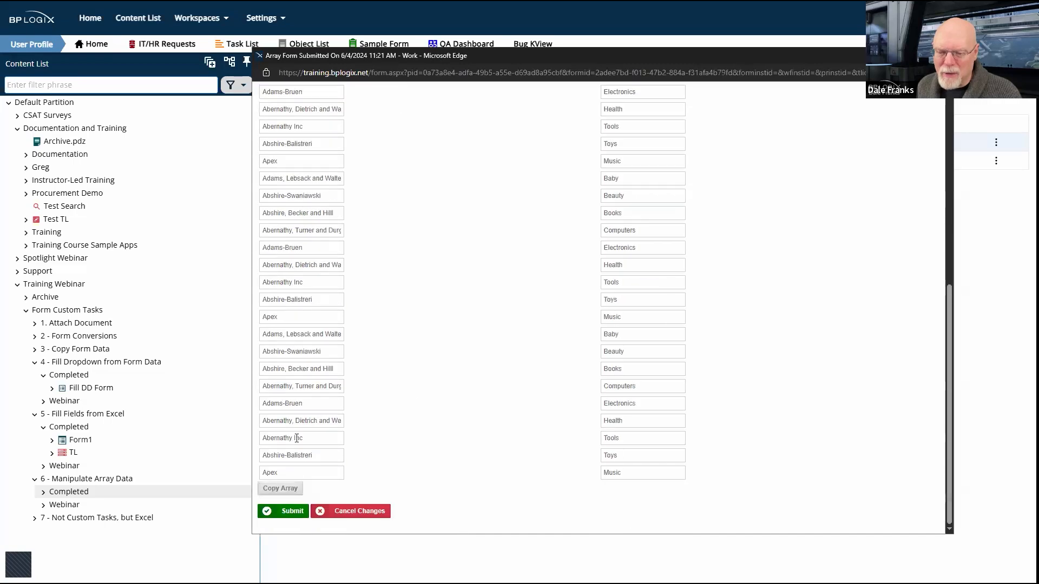
{"action": "left_click", "coordinate": [291, 487]}
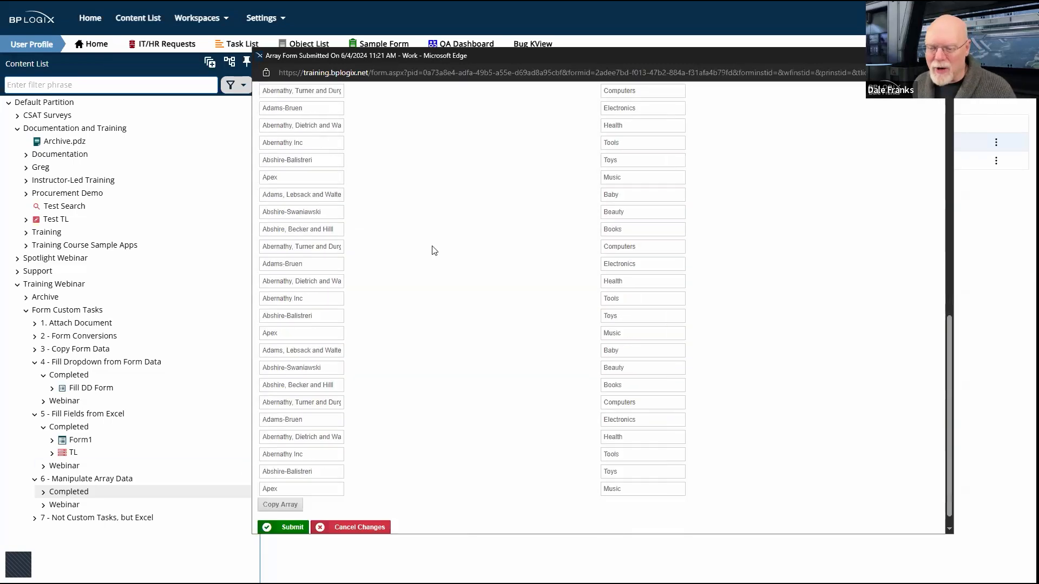
- Compare the original company array with the repeated sets of rows in the Copy Array section
{"action": "scroll", "coordinate": [432, 247], "scroll_direction": "down", "scroll_amount": 4}
{"action": "scroll", "coordinate": [432, 246], "scroll_direction": "up", "scroll_amount": 4}
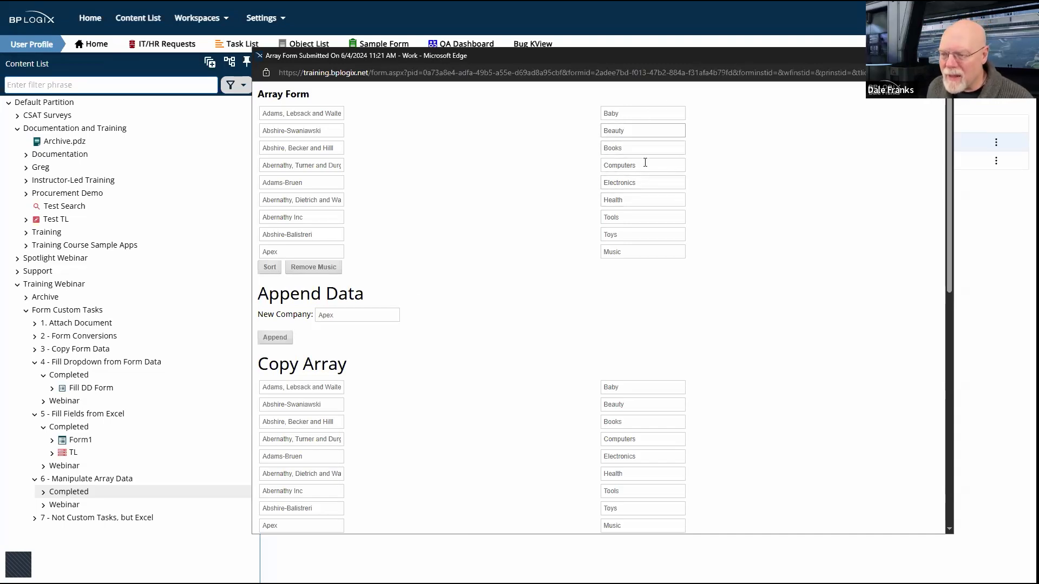
{"action": "scroll", "coordinate": [408, 424], "scroll_direction": "down", "scroll_amount": 5}
{"action": "scroll", "coordinate": [409, 424], "scroll_direction": "up", "scroll_amount": 5}
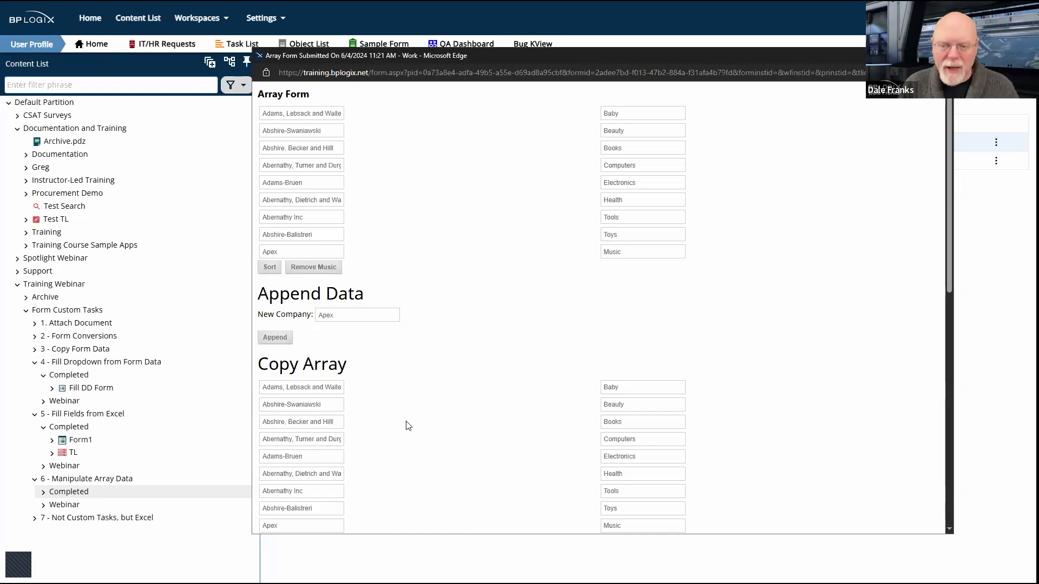
{"action": "scroll", "coordinate": [412, 425], "scroll_direction": "down", "scroll_amount": 7}
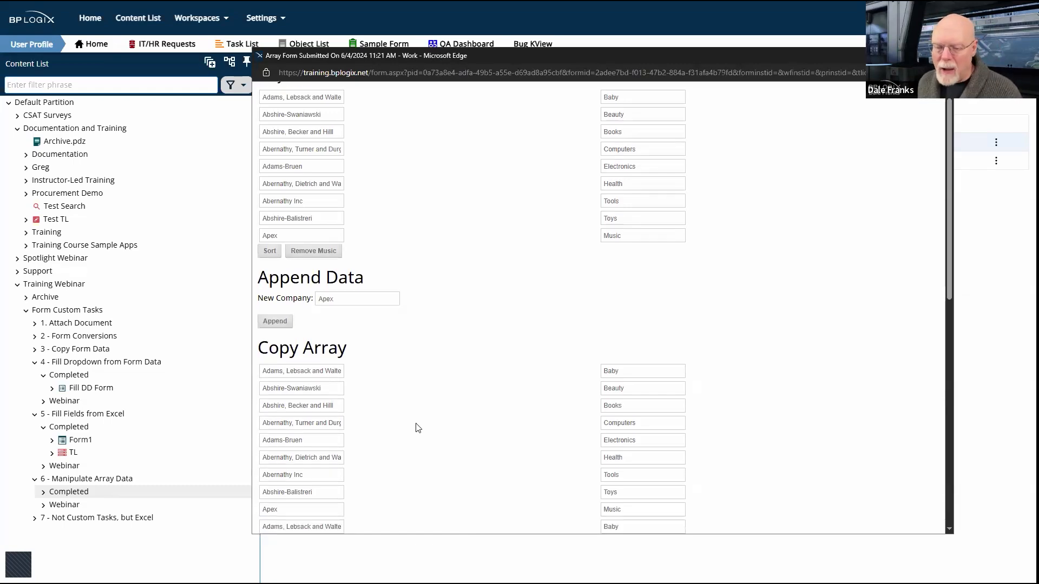
{"action": "scroll", "coordinate": [432, 372], "scroll_direction": "up", "scroll_amount": 7}
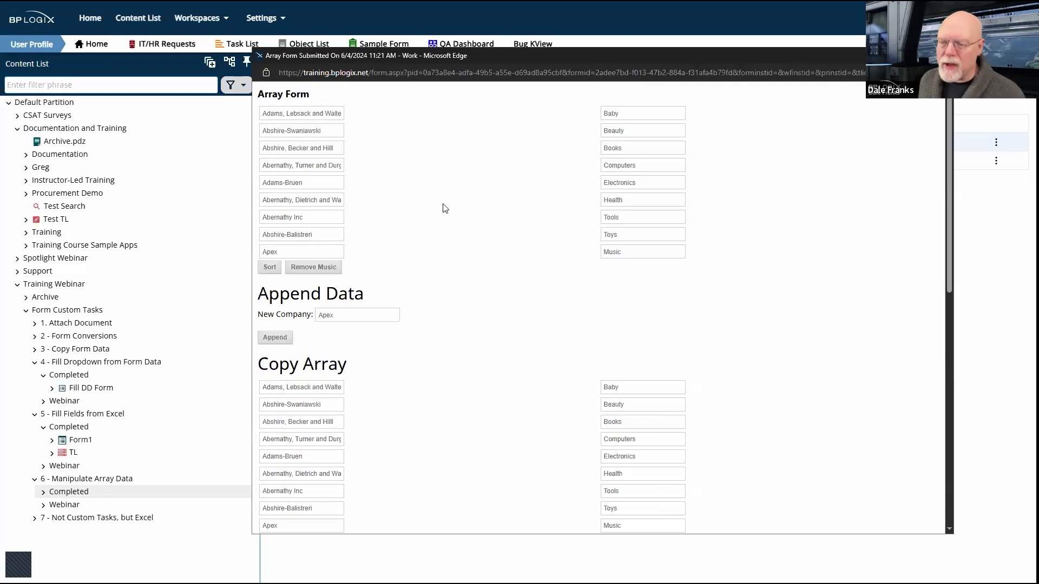
{"action": "scroll", "coordinate": [413, 483], "scroll_direction": "down", "scroll_amount": 3}
{"action": "scroll", "coordinate": [412, 483], "scroll_direction": "down", "scroll_amount": 1}
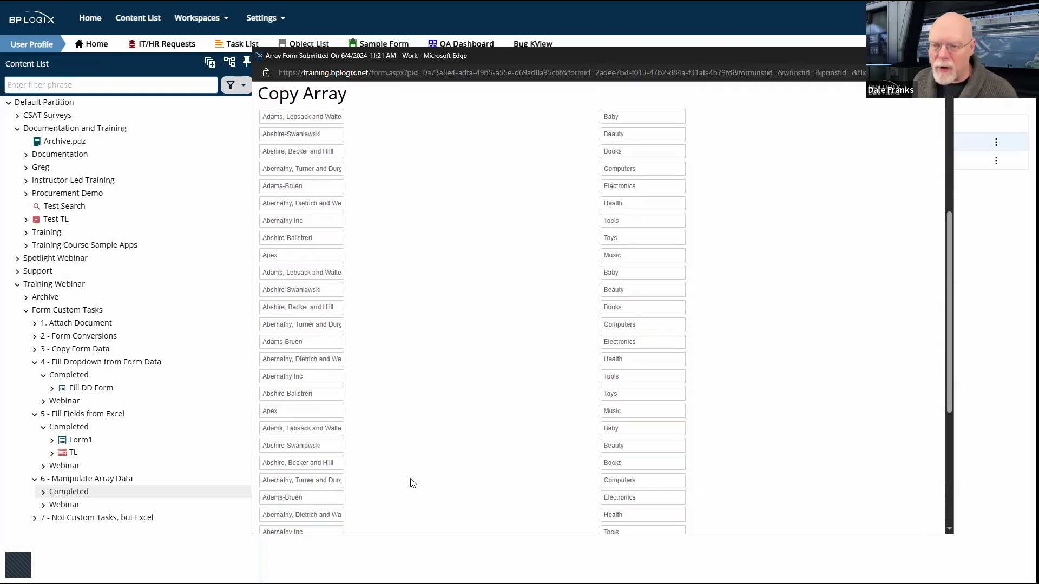
{"action": "scroll", "coordinate": [412, 483], "scroll_direction": "down", "scroll_amount": 5}
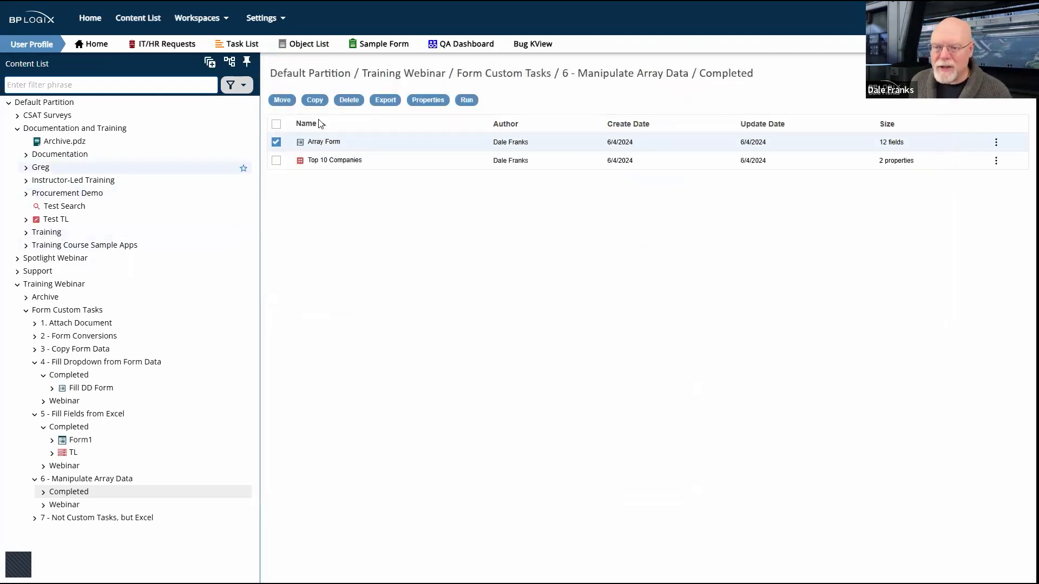
- Open the Array Form definition from the Completed folder and show its custom task event mapping
{"action": "left_click", "coordinate": [317, 144]}
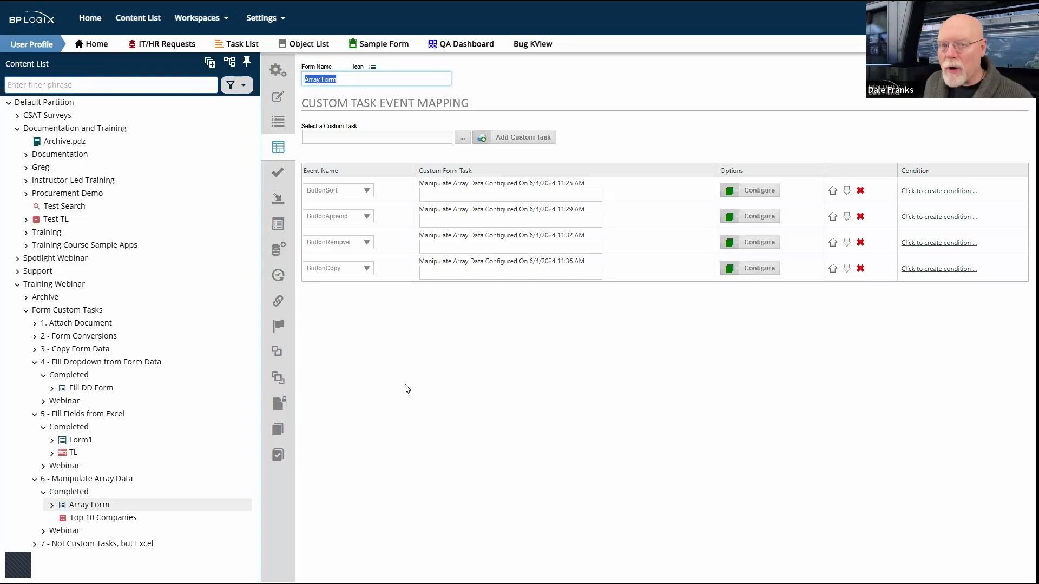
{"action": "left_click_drag", "start_coordinate": [344, 199], "coordinate": [340, 205]}
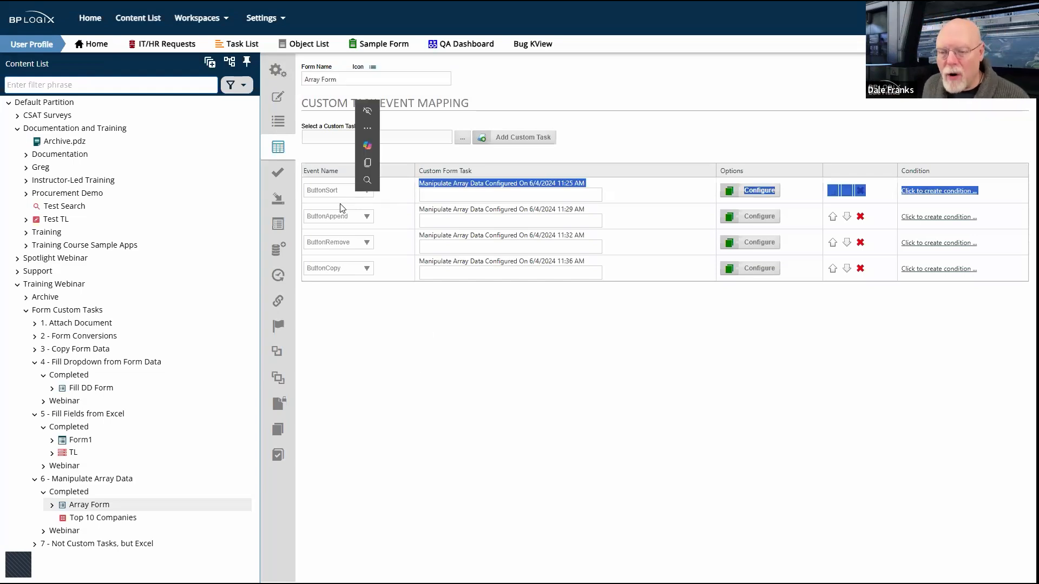
{"action": "left_click", "coordinate": [357, 332]}
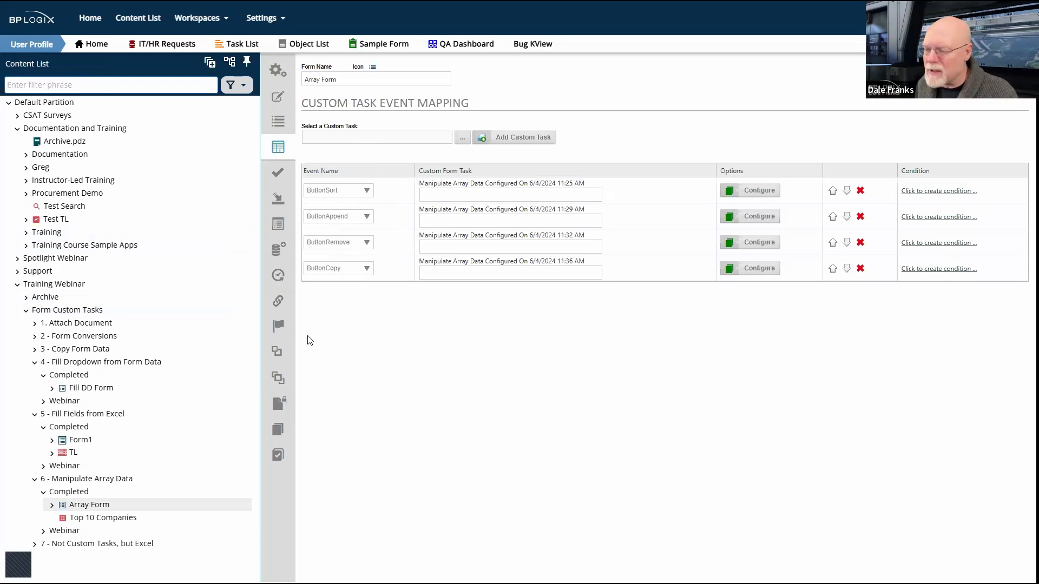
- Open the configuration of the ButtonSort custom task, shift its window and view which arrays can be selected
{"action": "left_click", "coordinate": [772, 196]}
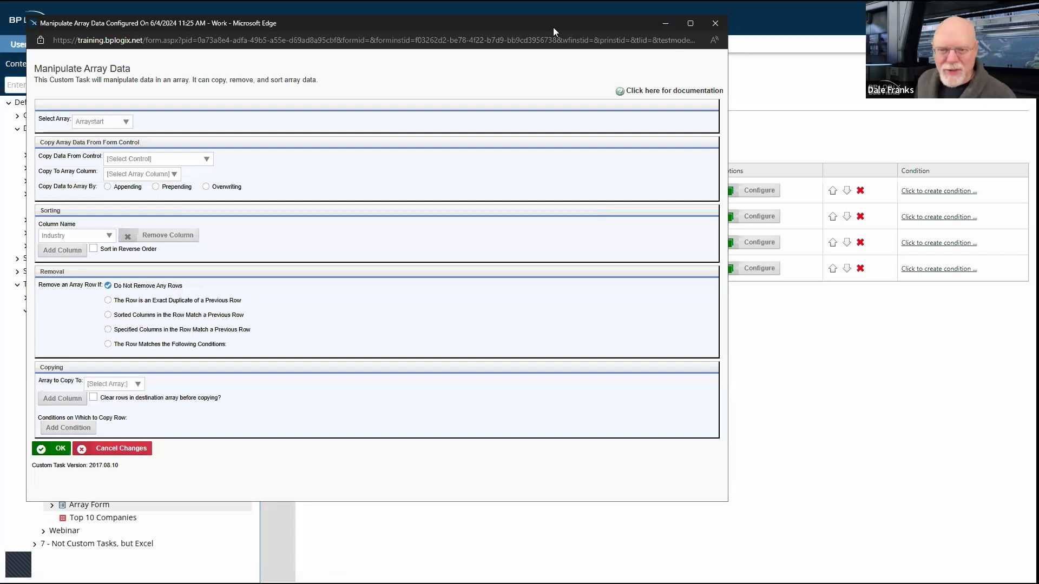
{"action": "left_click_drag", "start_coordinate": [553, 27], "coordinate": [598, 60]}
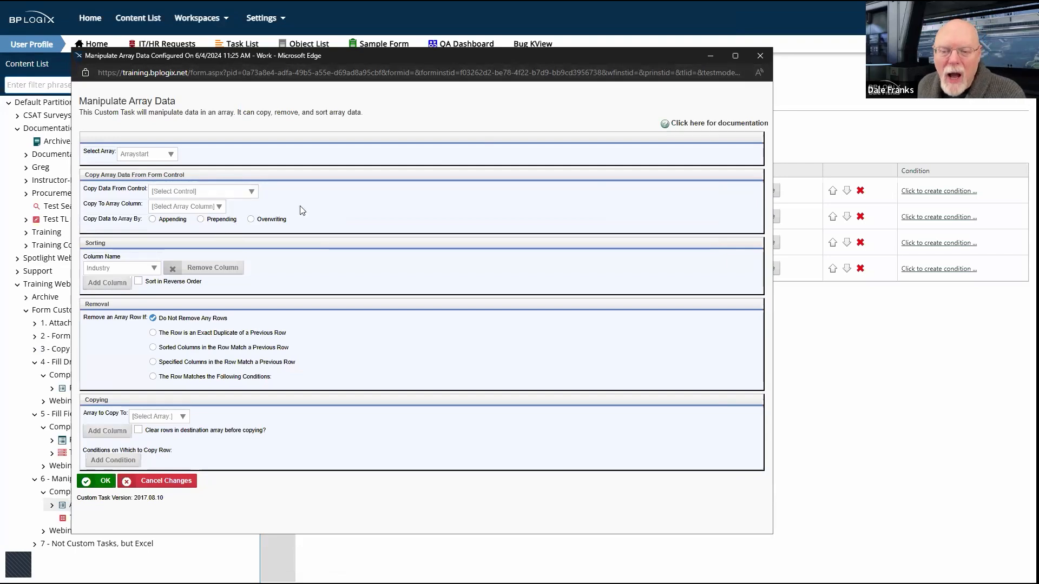
{"action": "left_click", "coordinate": [174, 156]}
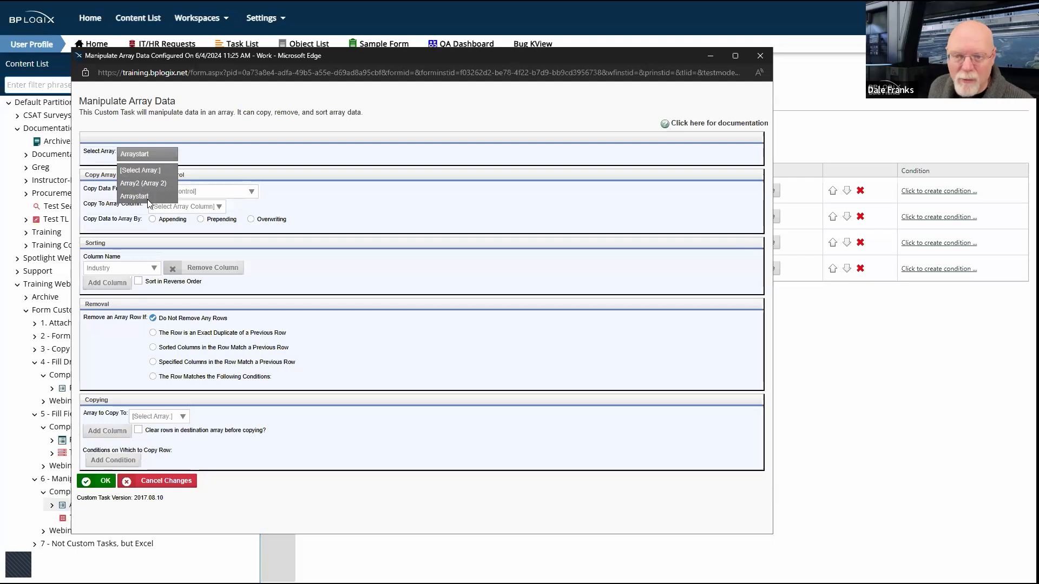
{"action": "left_click", "coordinate": [246, 131]}
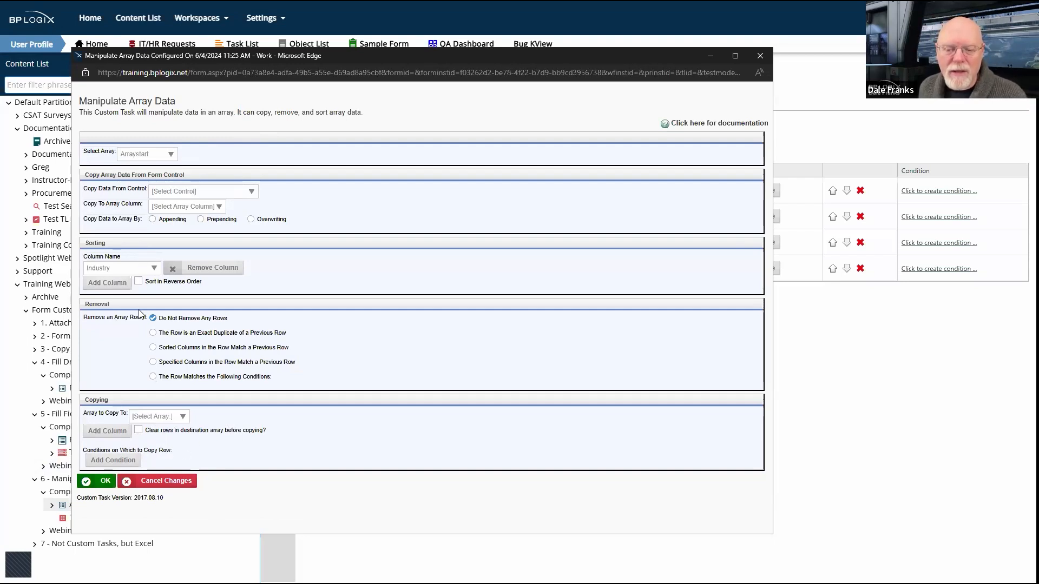
- Examine the sort column choices, toggle the reverse order option on and off, and close the ButtonSort configuration without saving
{"action": "left_click", "coordinate": [139, 272]}
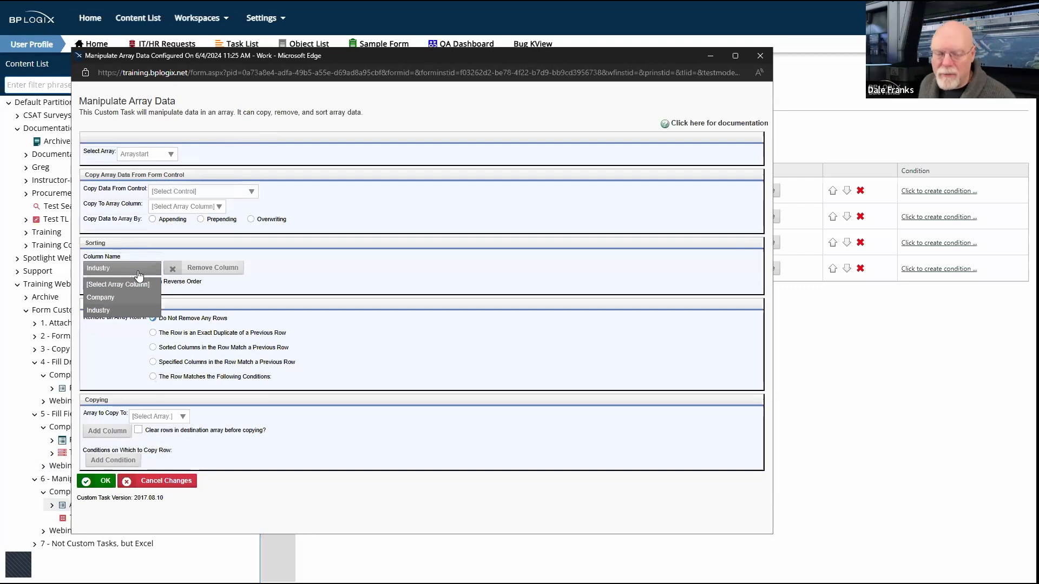
{"action": "left_click", "coordinate": [296, 277]}
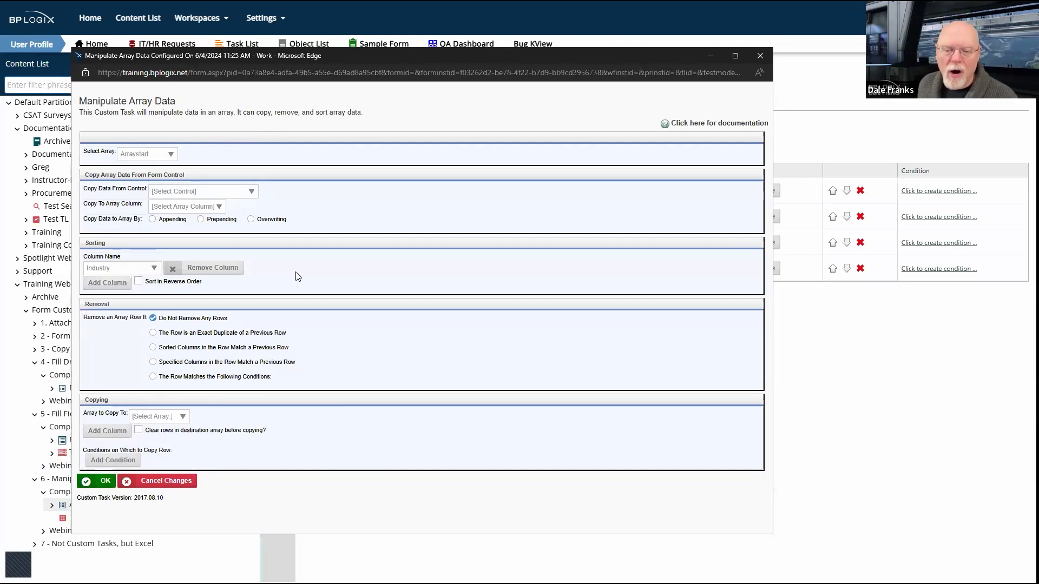
{"action": "left_click", "coordinate": [138, 282]}
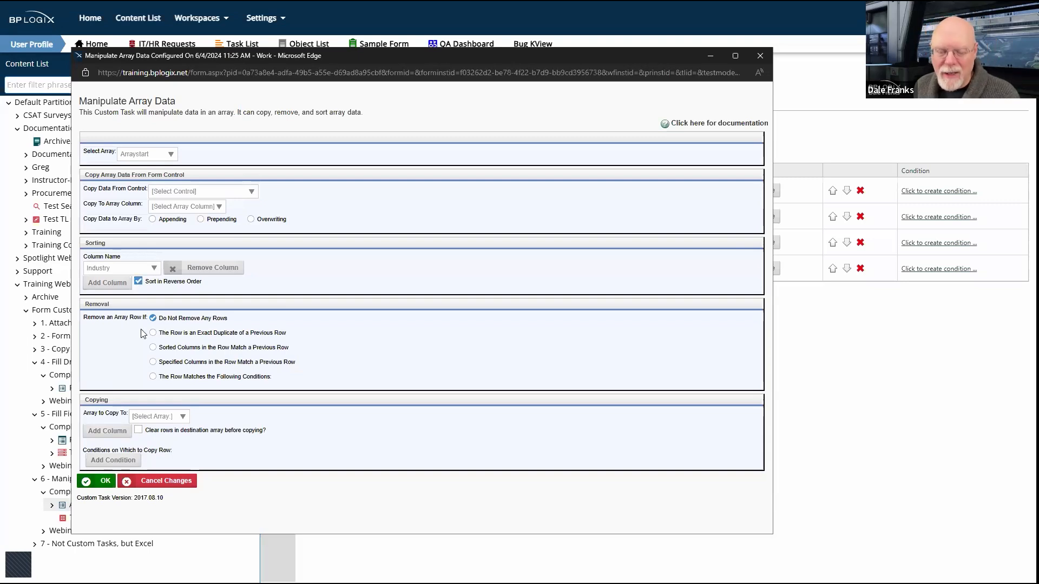
{"action": "left_click", "coordinate": [138, 282]}
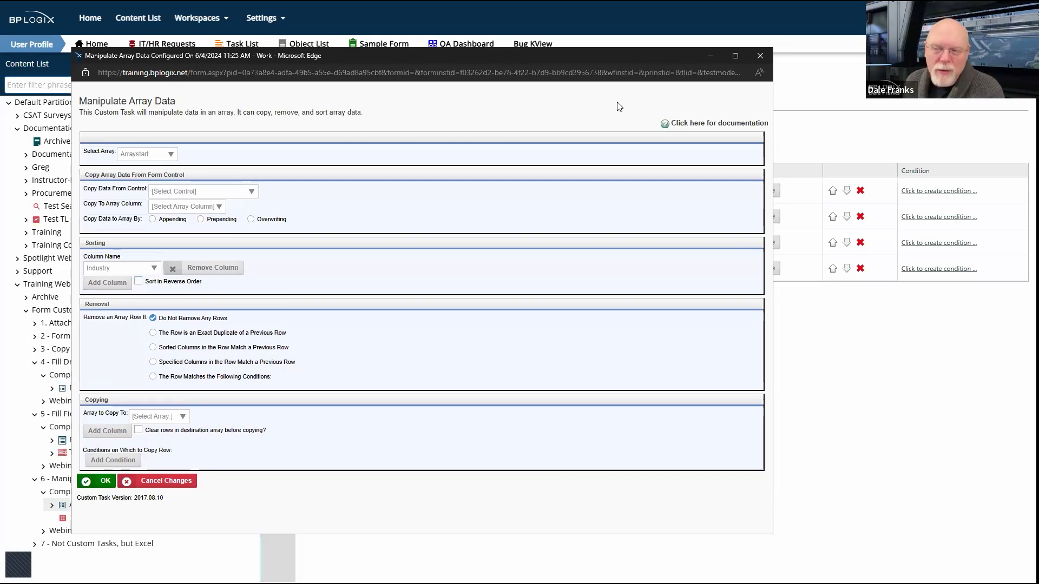
{"action": "left_click", "coordinate": [760, 55]}
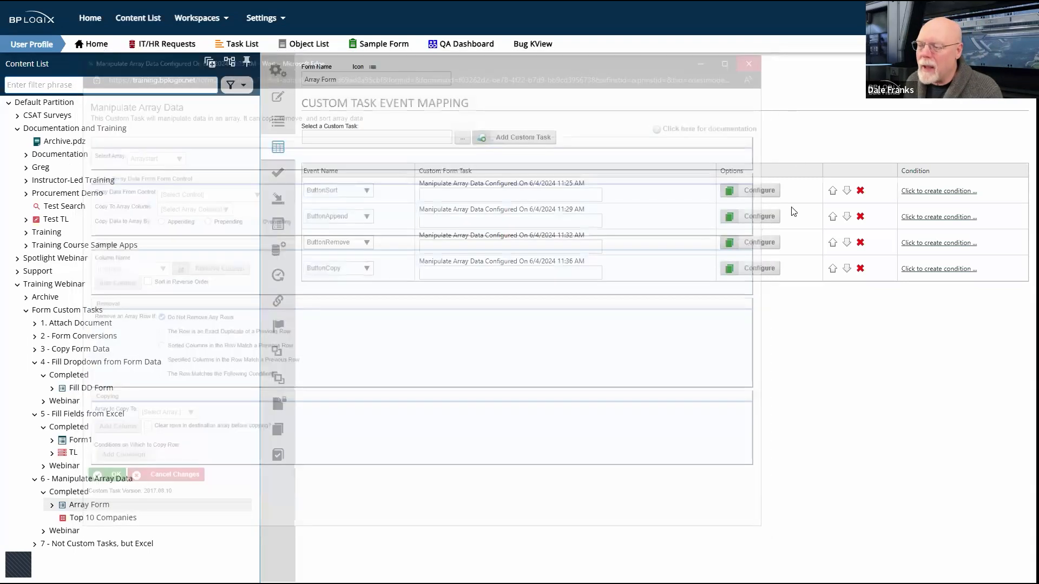
- Open the ButtonAppend task configuration and examine its Copy Array Data From Form Control settings and available source controls
{"action": "left_click", "coordinate": [760, 216]}
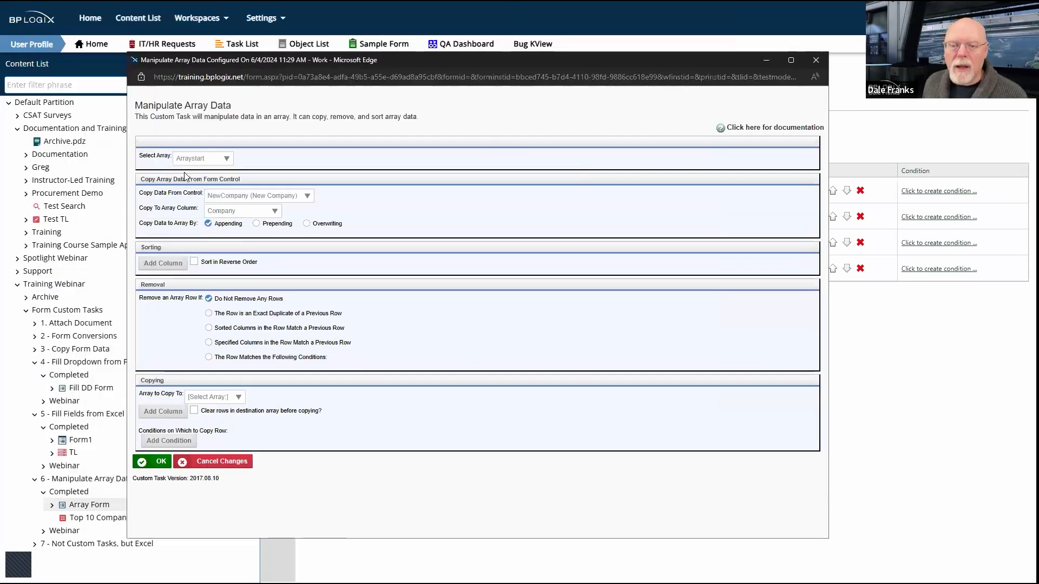
{"action": "left_click_drag", "start_coordinate": [149, 178], "coordinate": [260, 176]}
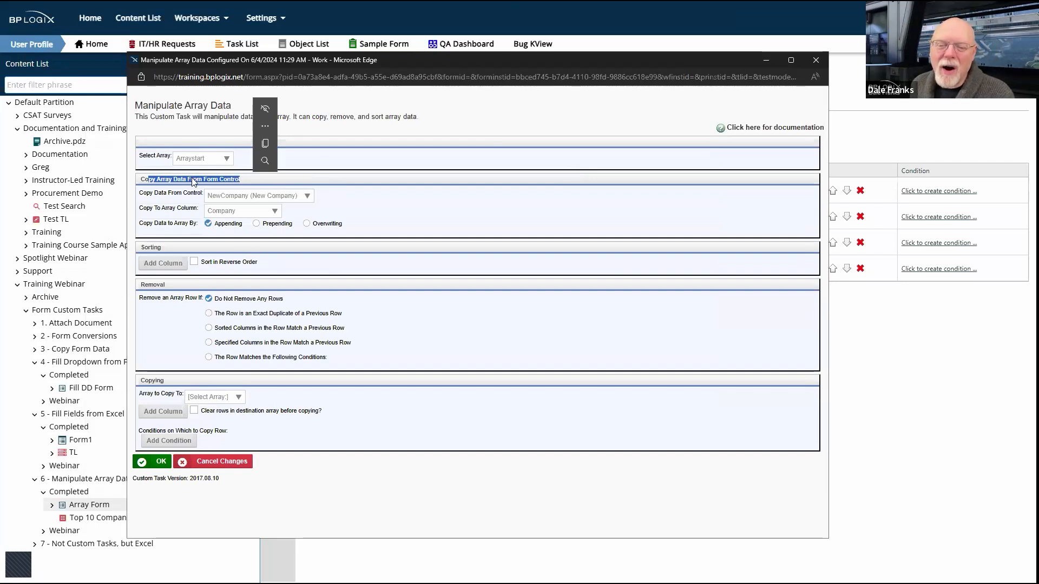
{"action": "left_click_drag", "start_coordinate": [238, 179], "coordinate": [139, 180]}
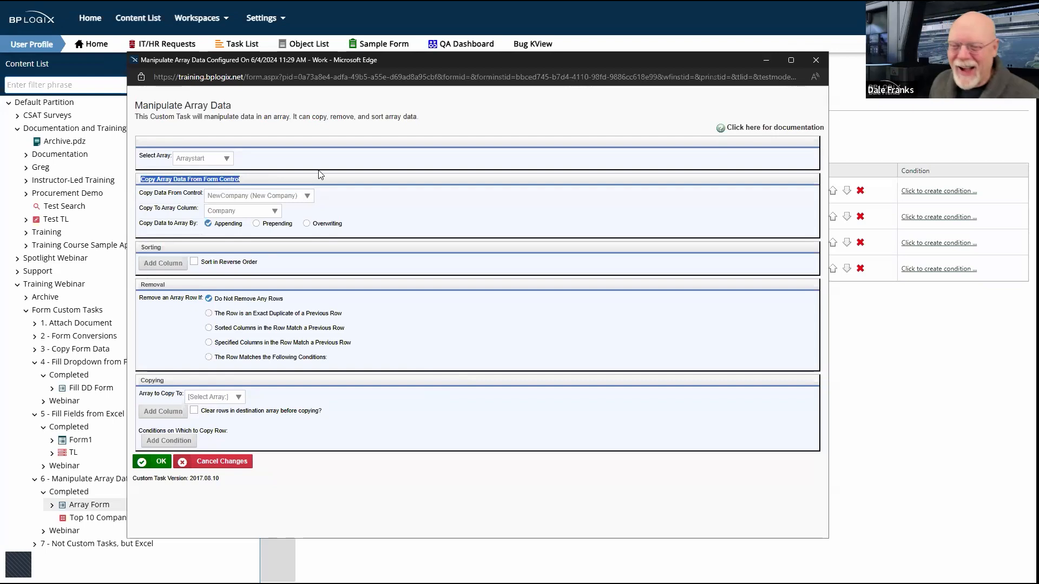
{"action": "left_click", "coordinate": [258, 174]}
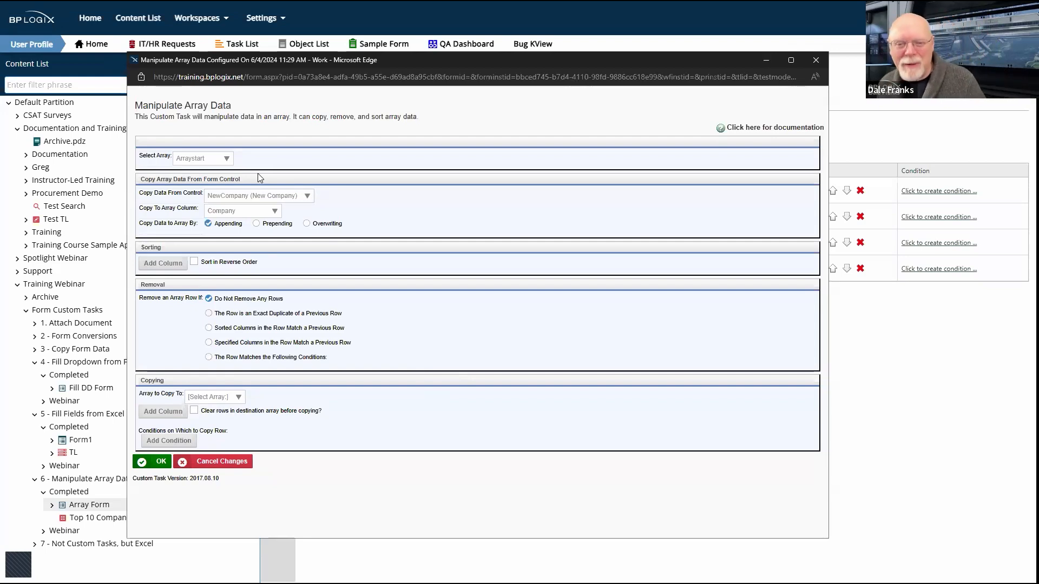
{"action": "left_click_drag", "start_coordinate": [250, 181], "coordinate": [142, 183]}
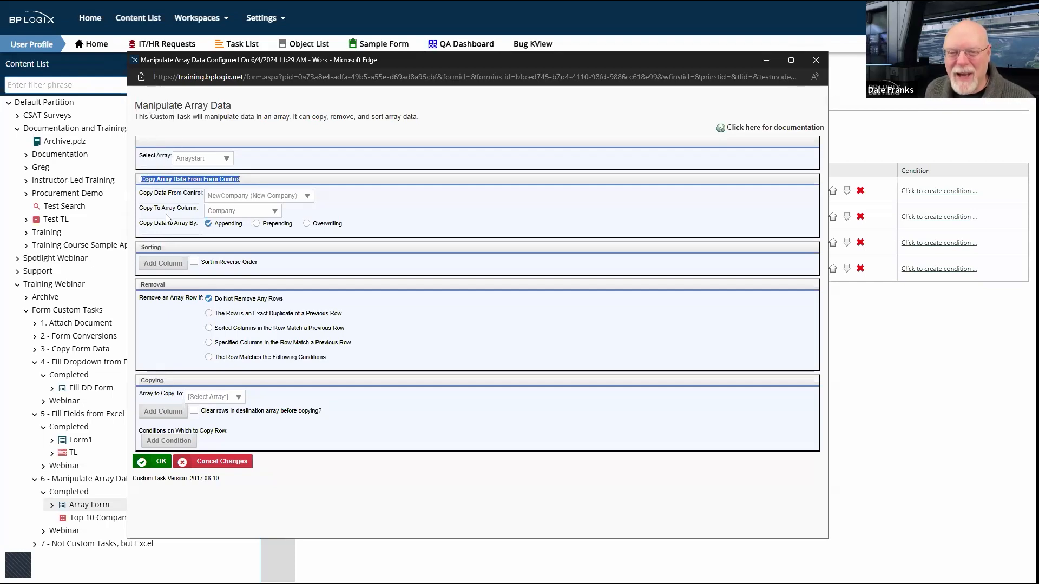
{"action": "left_click", "coordinate": [411, 210]}
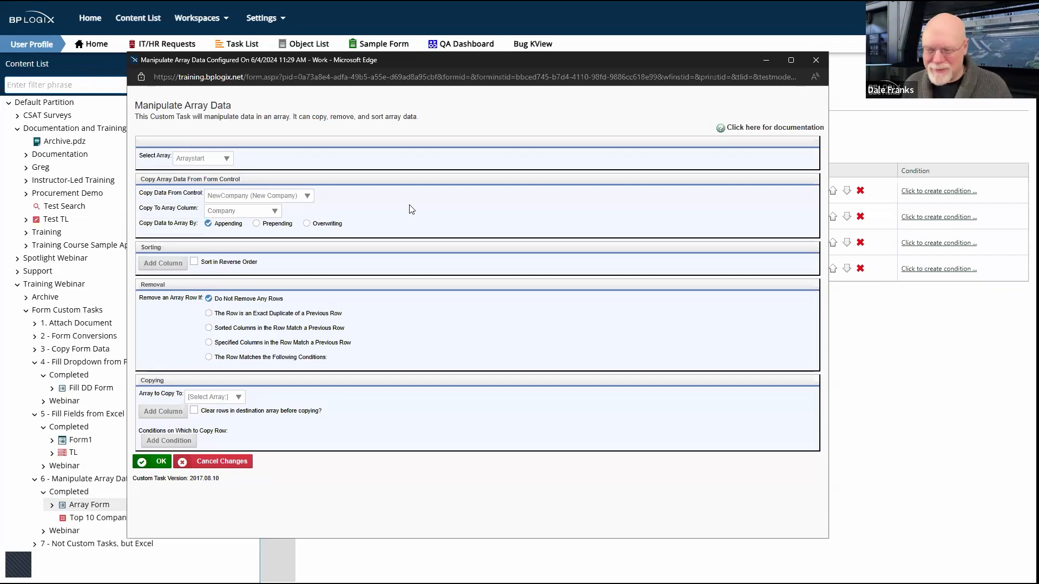
{"action": "left_click", "coordinate": [247, 201]}
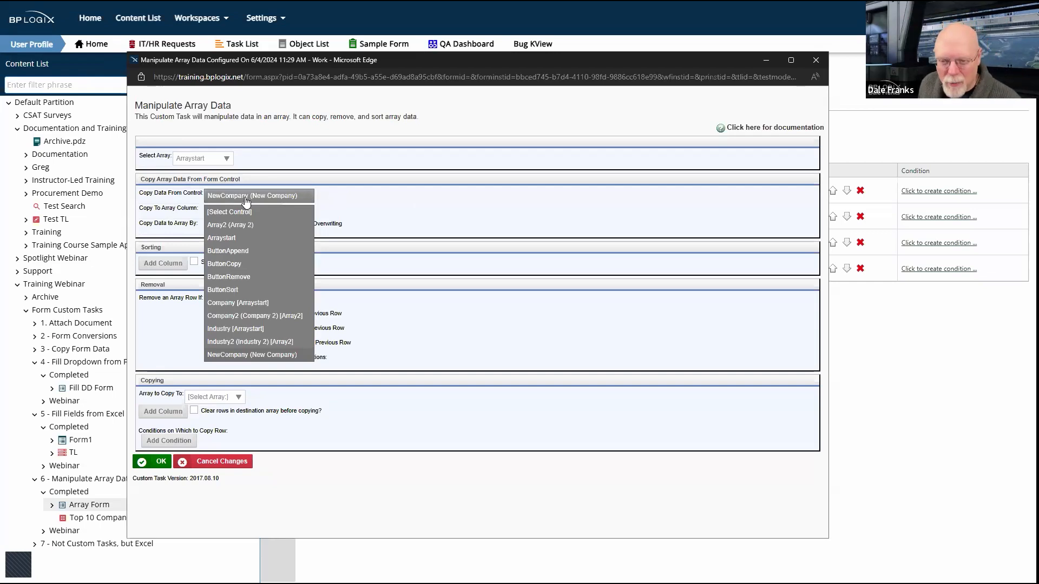
{"action": "left_click", "coordinate": [348, 207]}
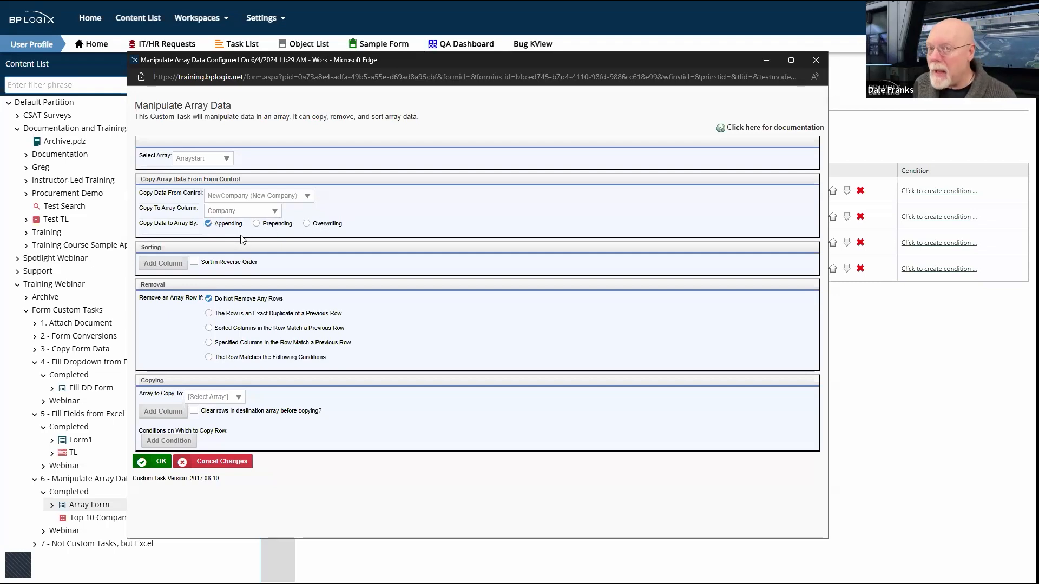
- Set the ButtonAppend task to copy data to the array by Prepending, accept the configuration and run the form
{"action": "left_click", "coordinate": [257, 224]}
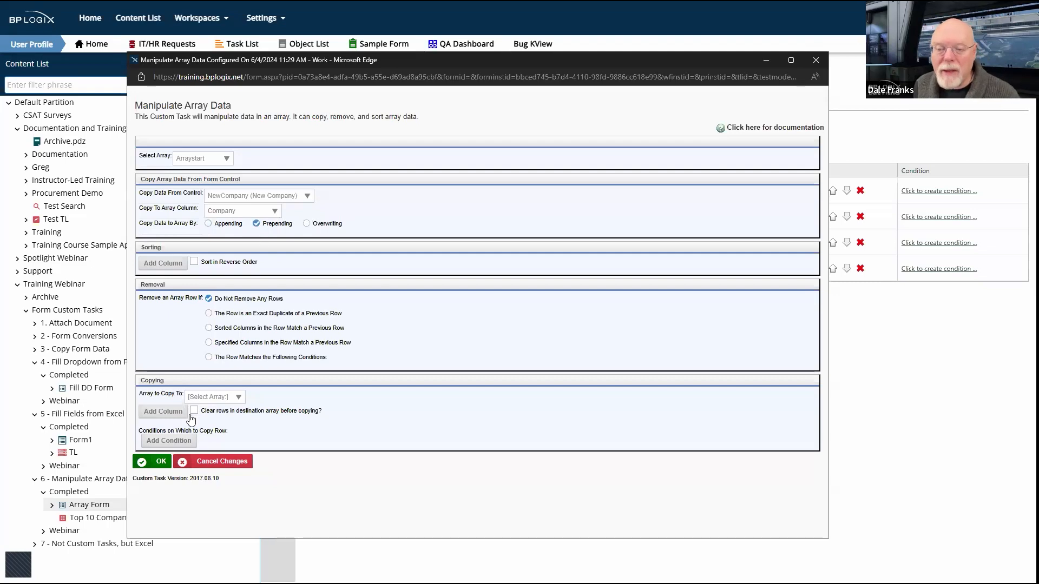
{"action": "left_click", "coordinate": [161, 461]}
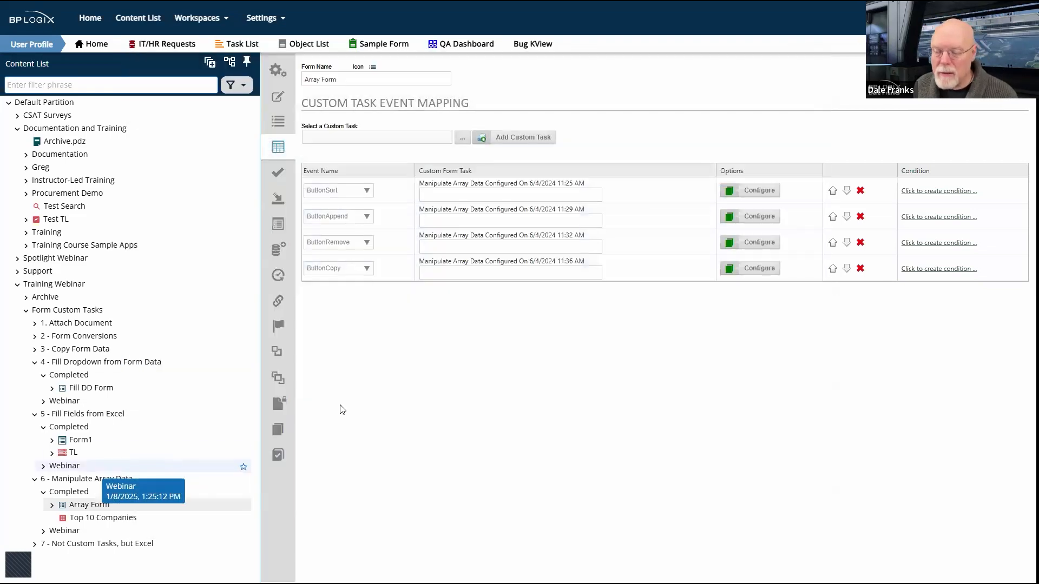
{"action": "mouse_move", "coordinate": [1001, 66]}
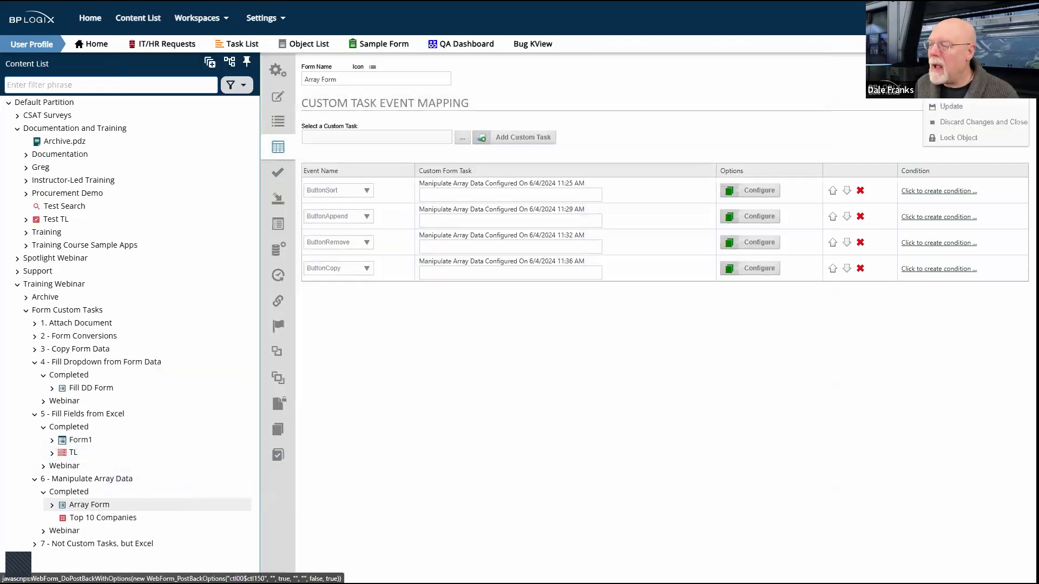
{"action": "left_click", "coordinate": [963, 89]}
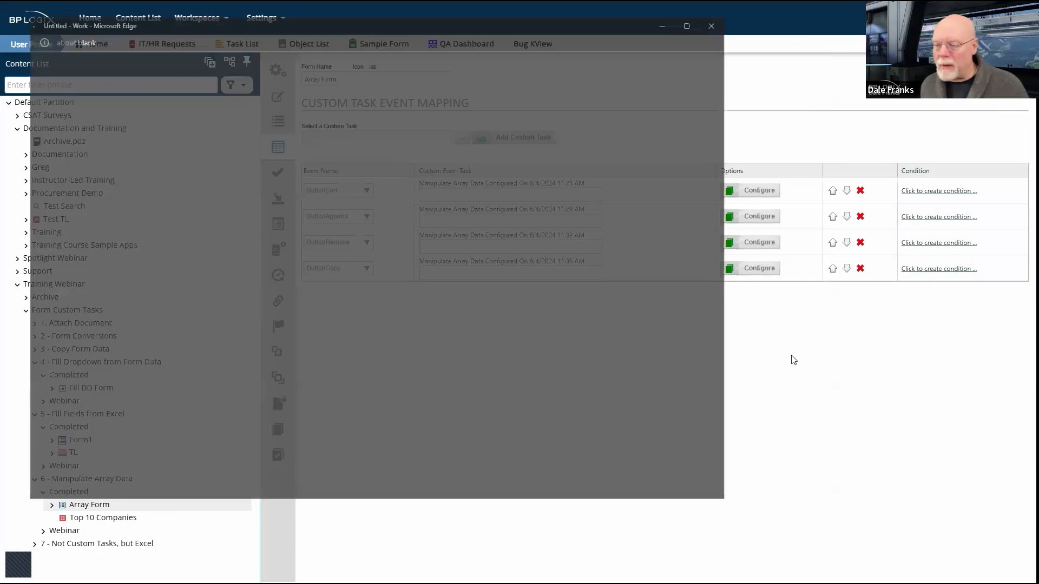
- Test prepending by adding the new company "aaaaaaa" to the array, highlight its row, and close the form without submitting
{"action": "left_click", "coordinate": [132, 301]}
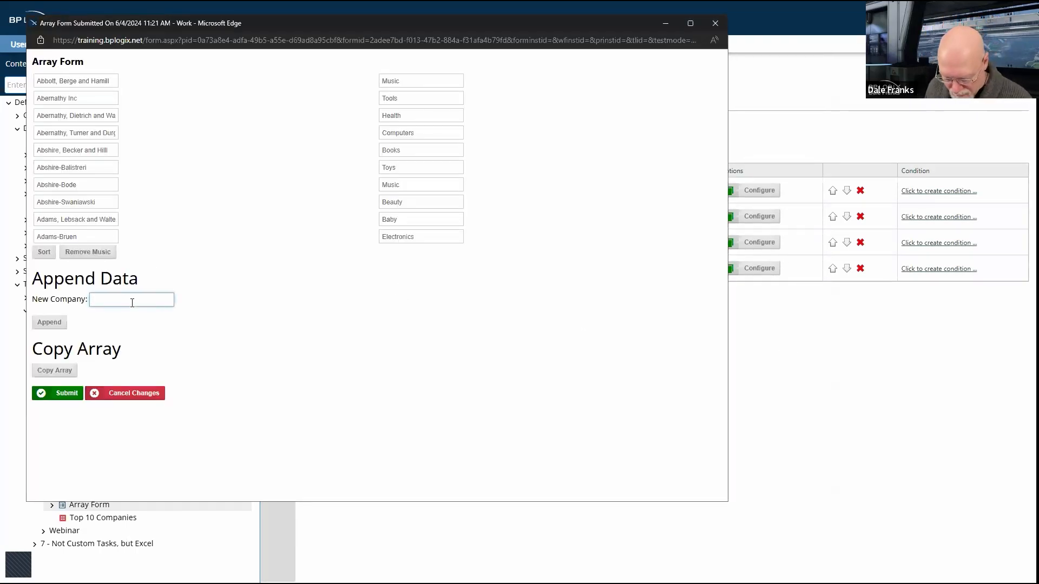
{"action": "type", "text": "aaaaaaa"}
{"action": "left_click", "coordinate": [56, 324]}
{"action": "left_click", "coordinate": [49, 323]}
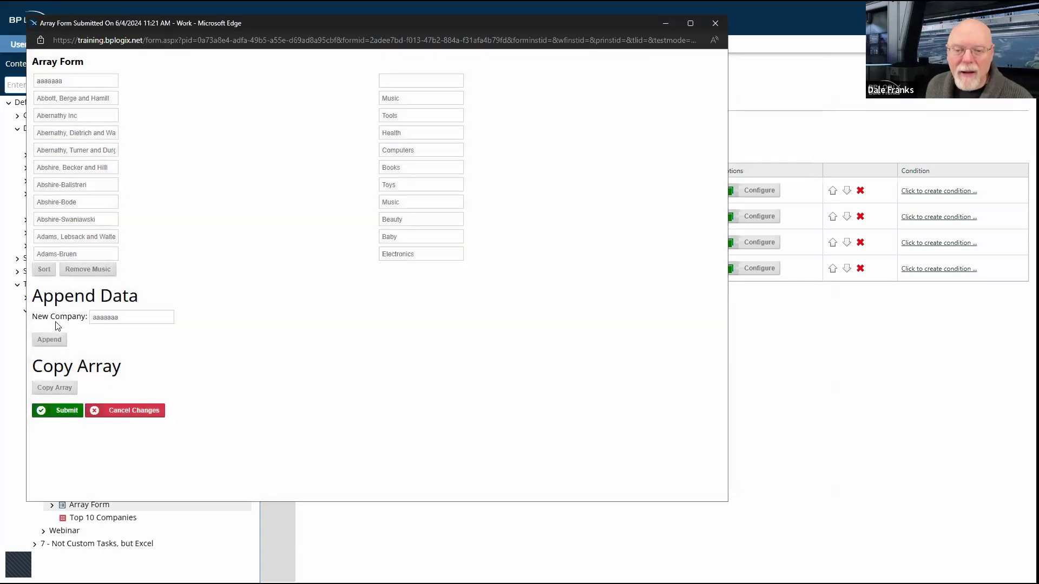
{"action": "left_click_drag", "start_coordinate": [78, 80], "coordinate": [24, 81]}
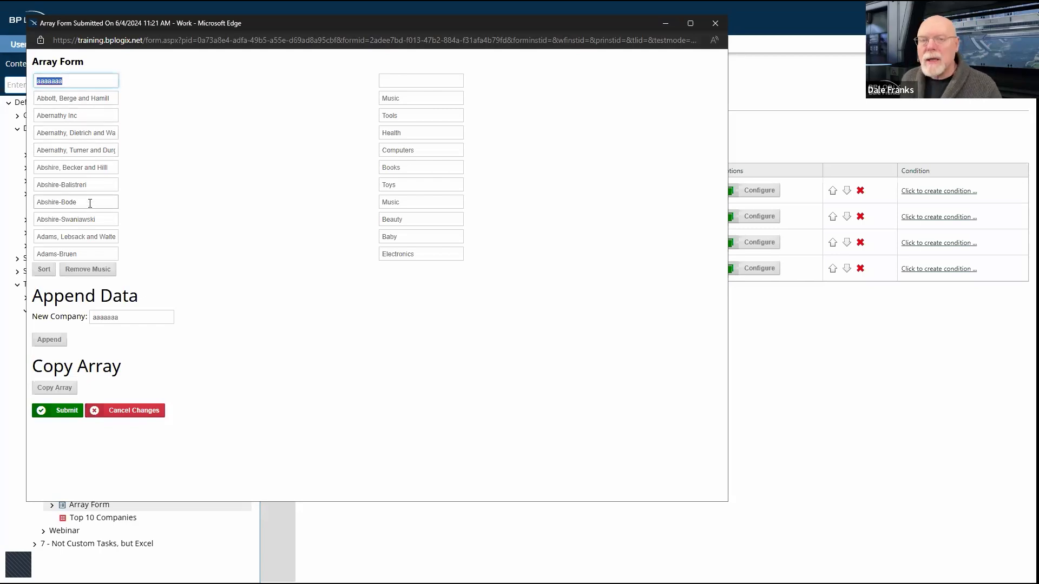
{"action": "left_click", "coordinate": [714, 23]}
- Set the ButtonAppend task to copy data to the array by Overwriting, accept the configuration and run the form
{"action": "left_click", "coordinate": [763, 219]}
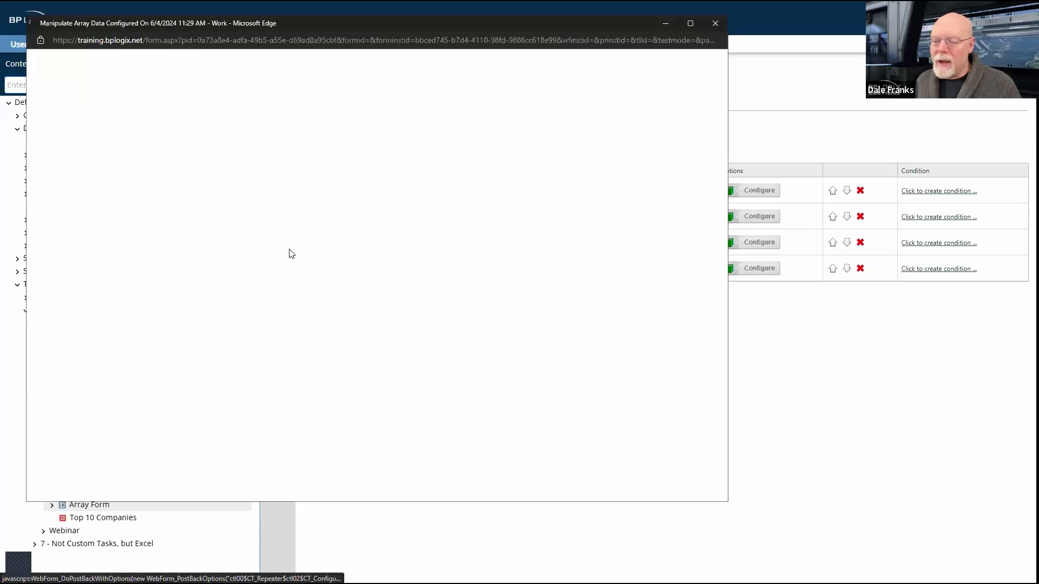
{"action": "left_click", "coordinate": [205, 188]}
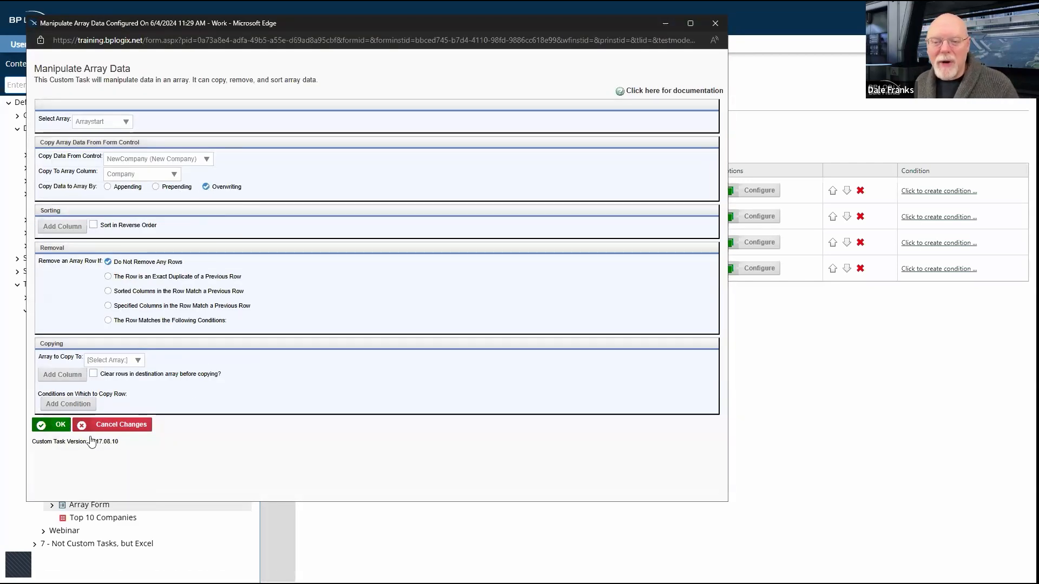
{"action": "left_click", "coordinate": [50, 423]}
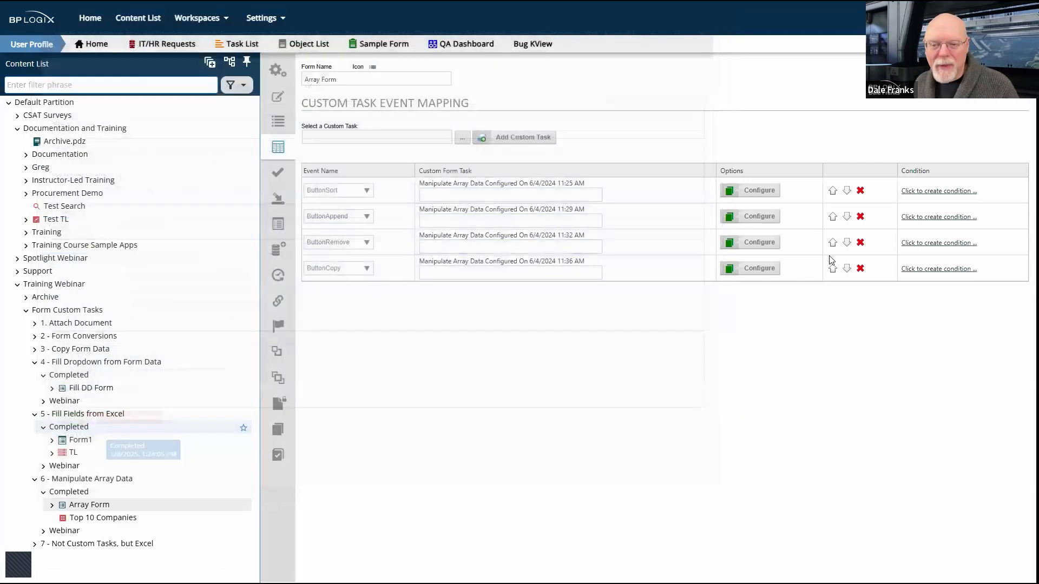
{"action": "mouse_move", "coordinate": [968, 79]}
{"action": "left_click", "coordinate": [968, 106]}
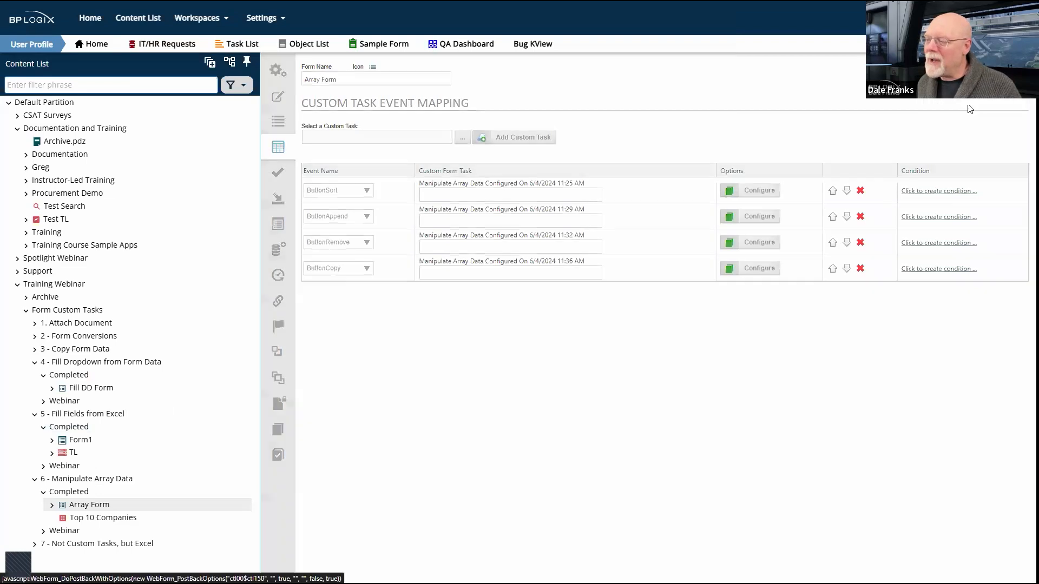
{"action": "key", "text": "alt+Tab"}
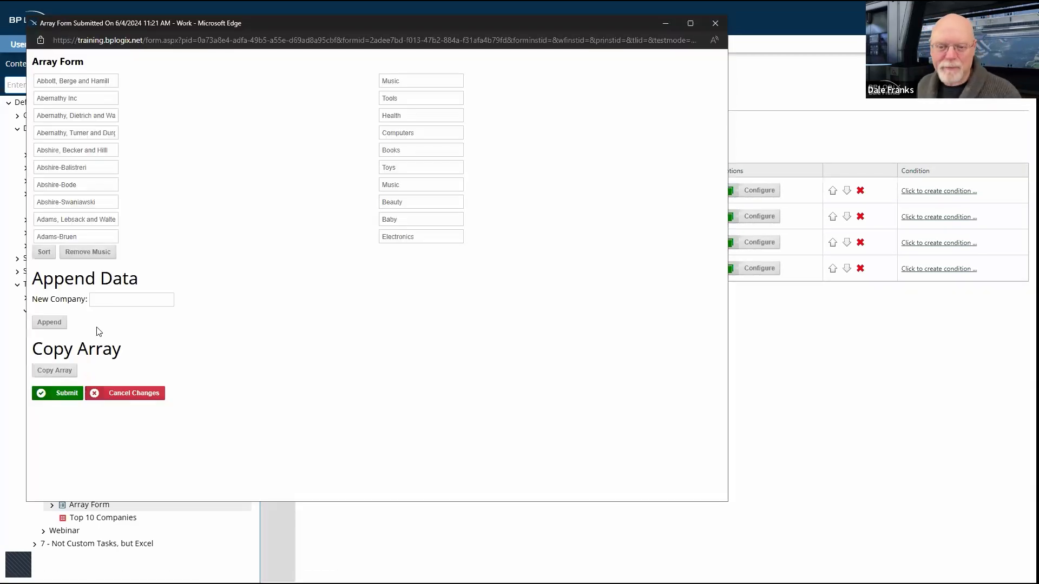
- Test overwriting with the new company "aaaaaaaaaaaaaaaa", highlight the first company entry, and close the form without submitting
{"action": "left_click", "coordinate": [139, 299]}
{"action": "type", "text": "aaaaaaaaaaaaaaaa"}
{"action": "left_click", "coordinate": [47, 322]}
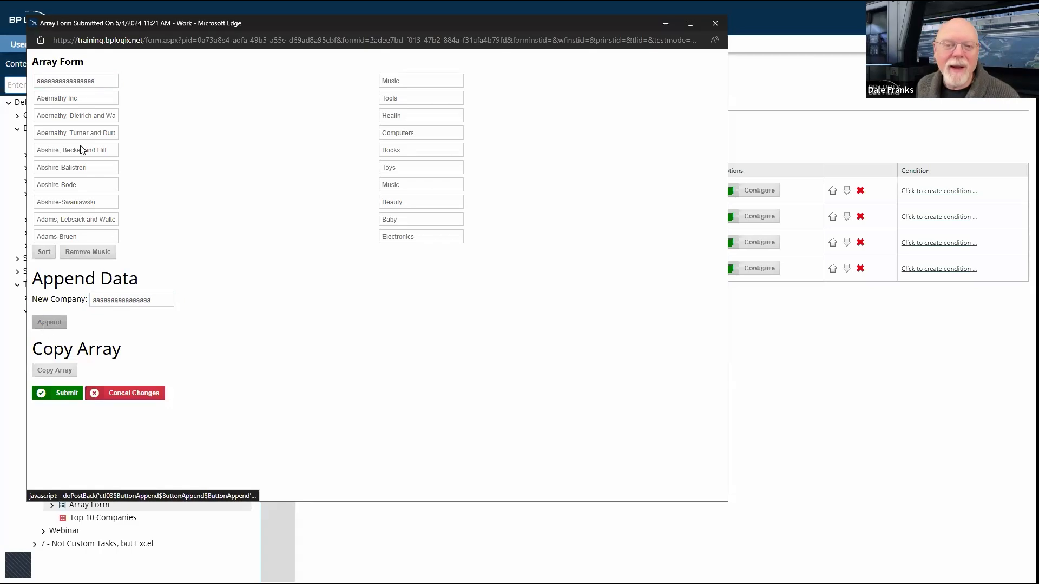
{"action": "left_click", "coordinate": [91, 80]}
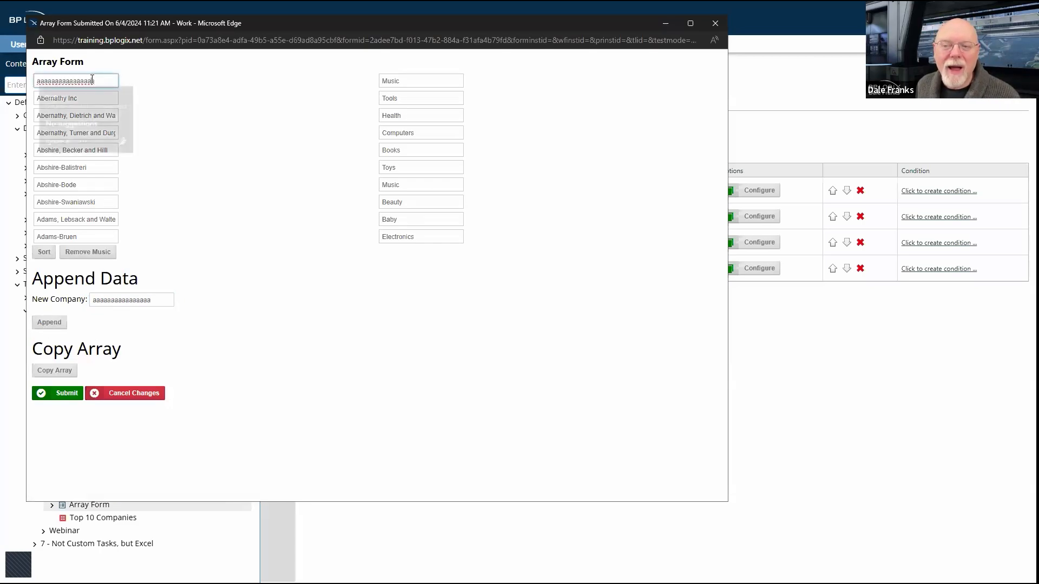
{"action": "double_click", "coordinate": [92, 80]}
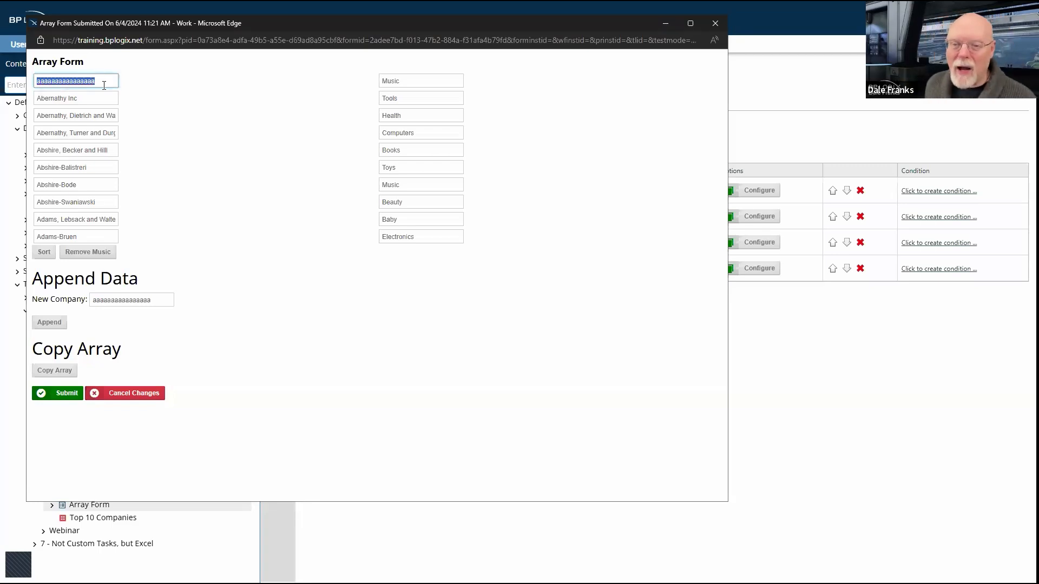
{"action": "left_click", "coordinate": [107, 79]}
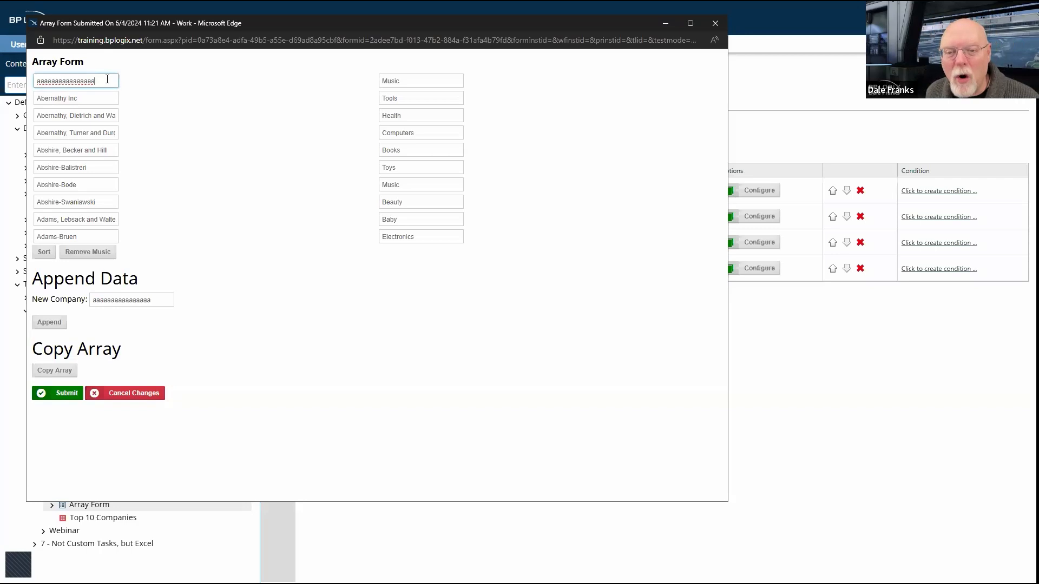
{"action": "double_click", "coordinate": [107, 80]}
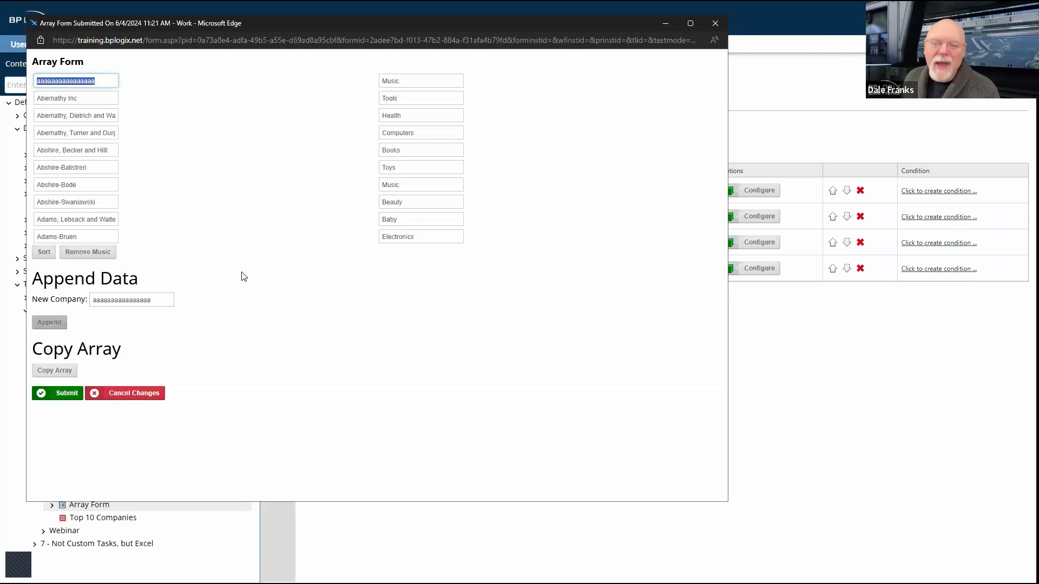
{"action": "left_click", "coordinate": [716, 24]}
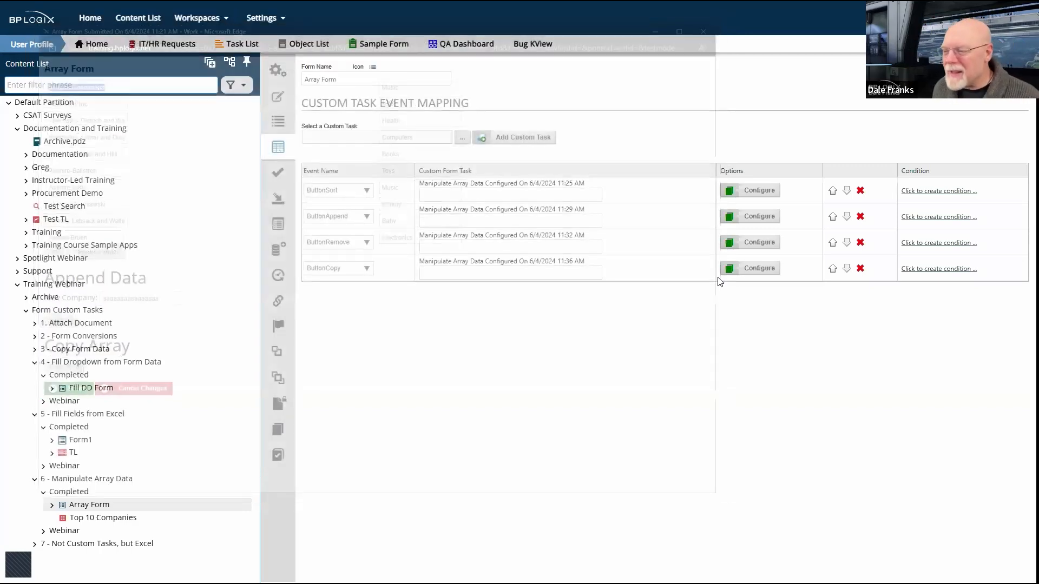
- Try the Appending option in the ButtonAppend configuration, highlight the Copy Array Data From Form Control heading, and close without saving
{"action": "left_click", "coordinate": [760, 216]}
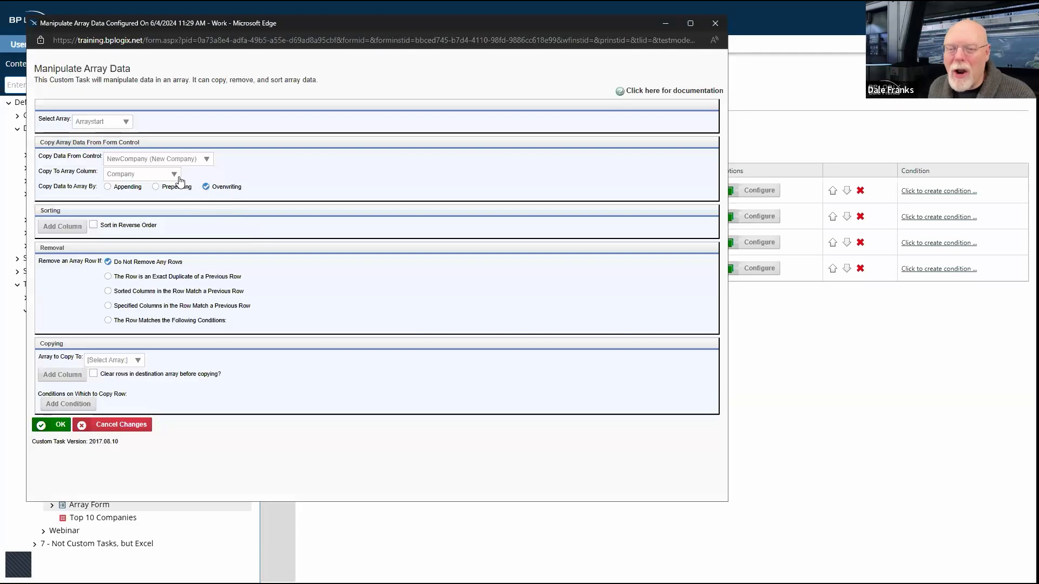
{"action": "left_click", "coordinate": [107, 187]}
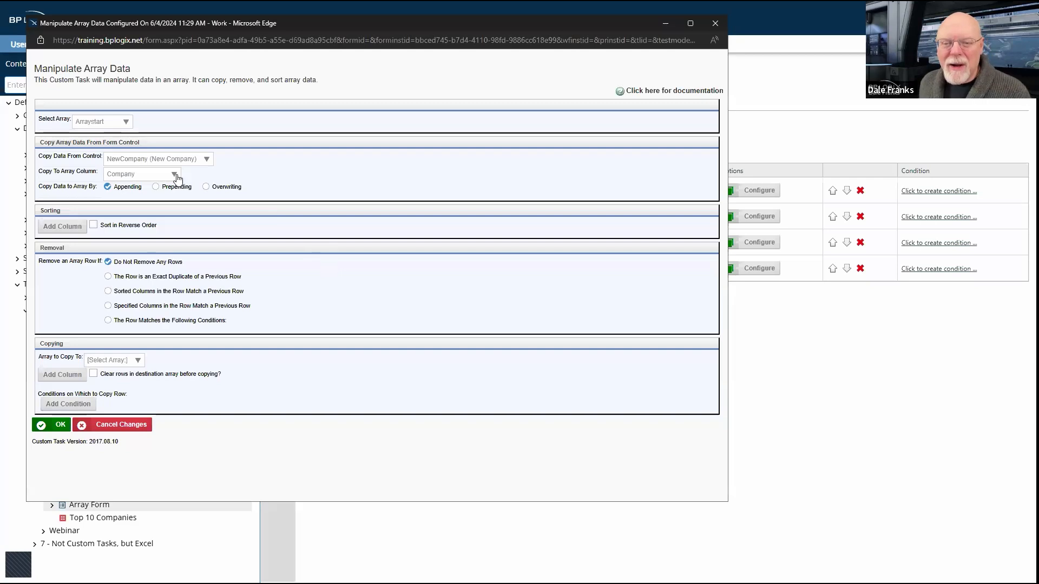
{"action": "left_click_drag", "start_coordinate": [142, 143], "coordinate": [39, 144]}
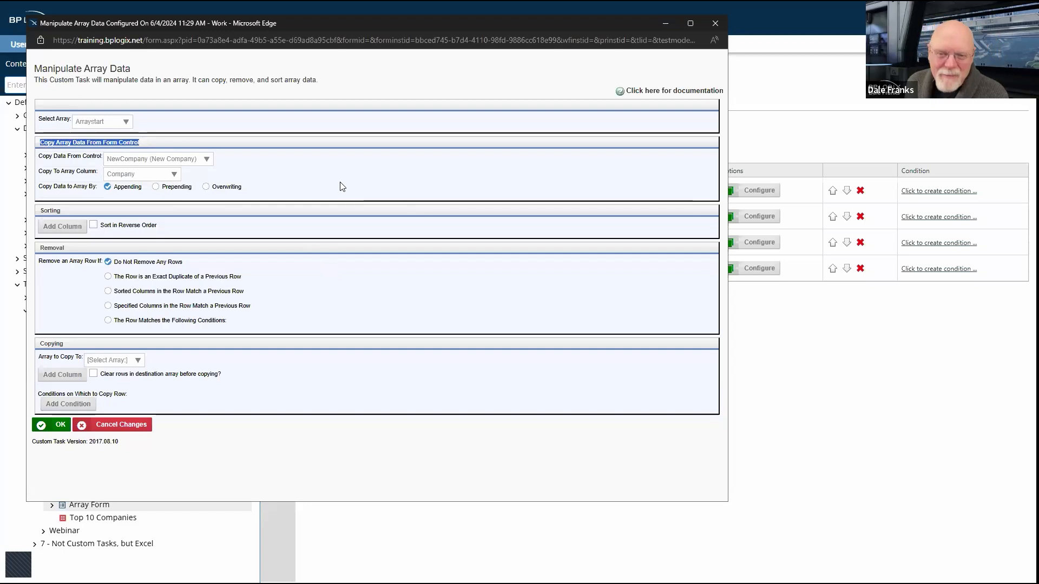
{"action": "left_click", "coordinate": [716, 24]}
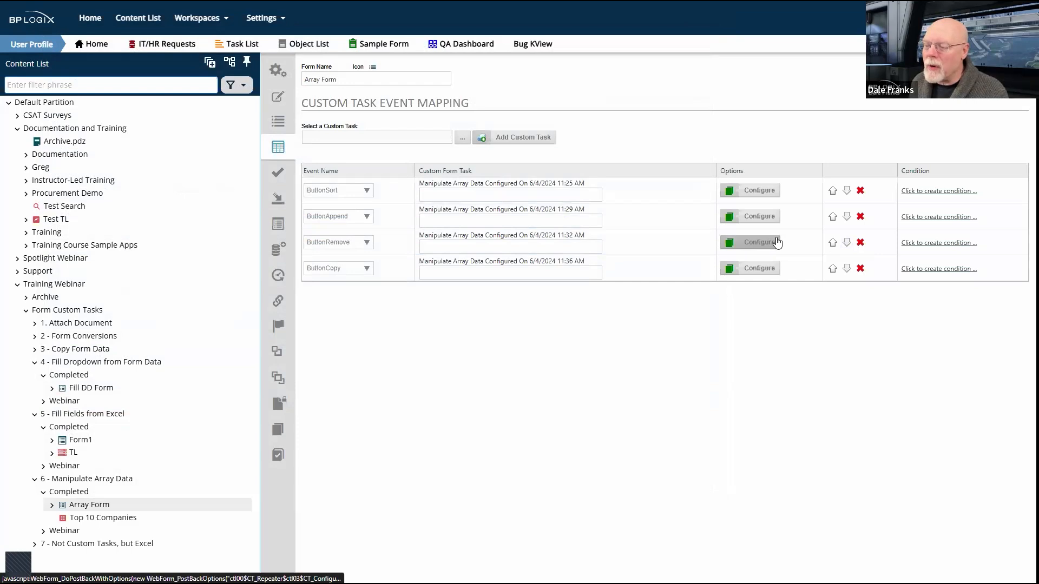
- Examine the row removal options in the ButtonRemove configuration, including matching specified columns and matching conditions, and close it without saving
{"action": "left_click", "coordinate": [758, 243]}
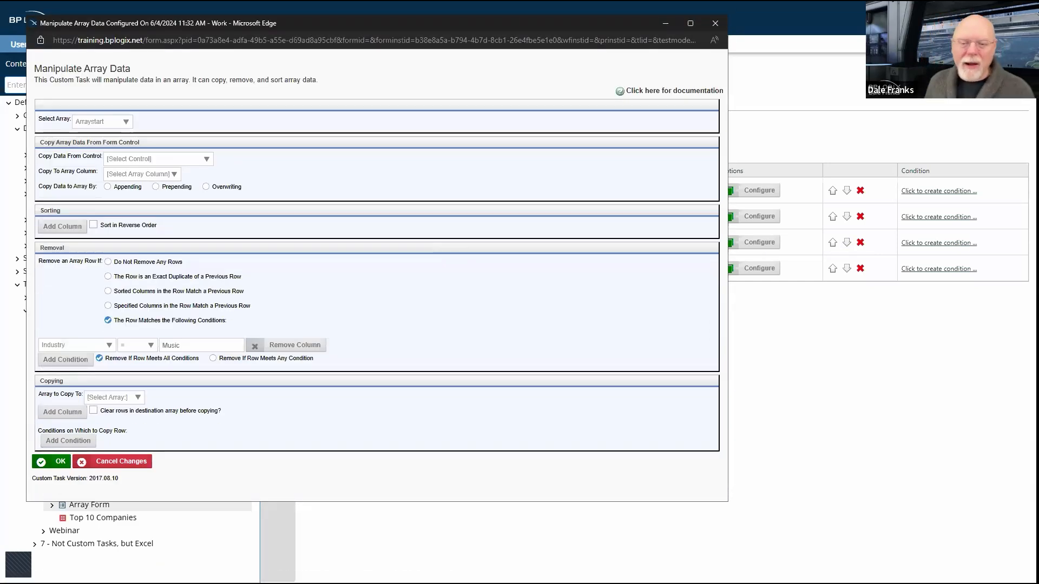
{"action": "double_click", "coordinate": [48, 248]}
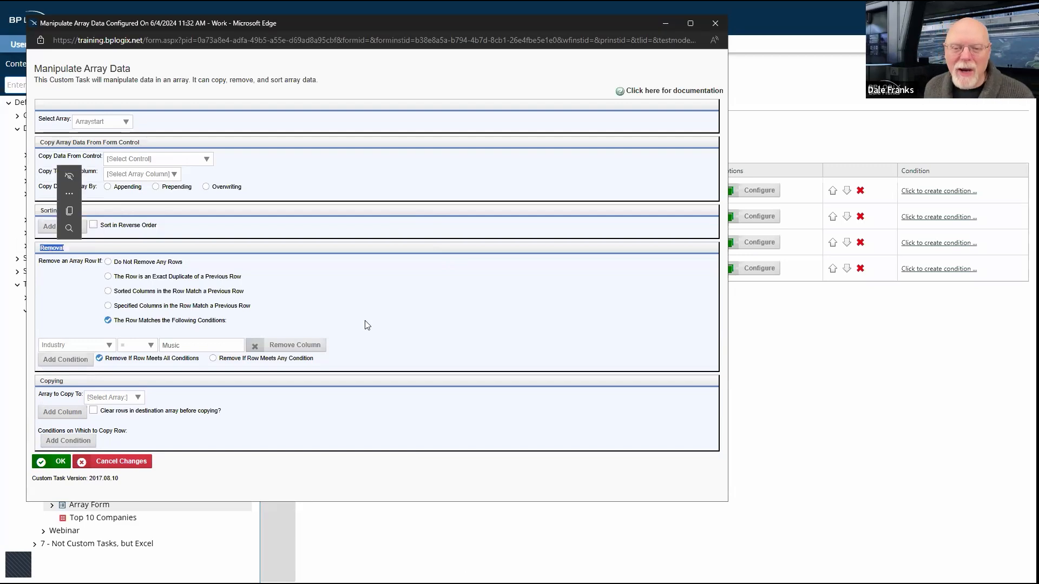
{"action": "left_click", "coordinate": [301, 247]}
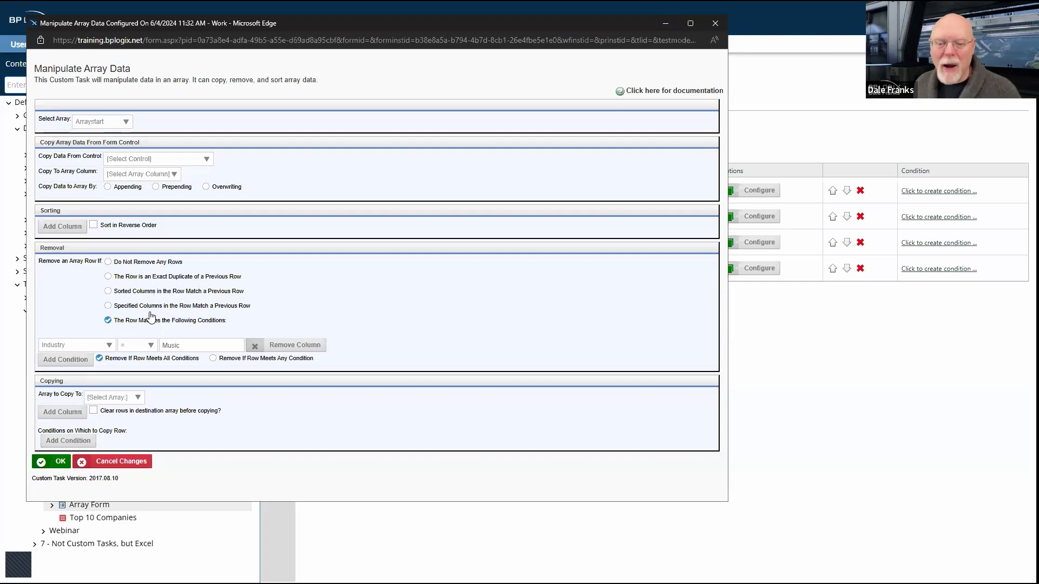
{"action": "left_click", "coordinate": [109, 307]}
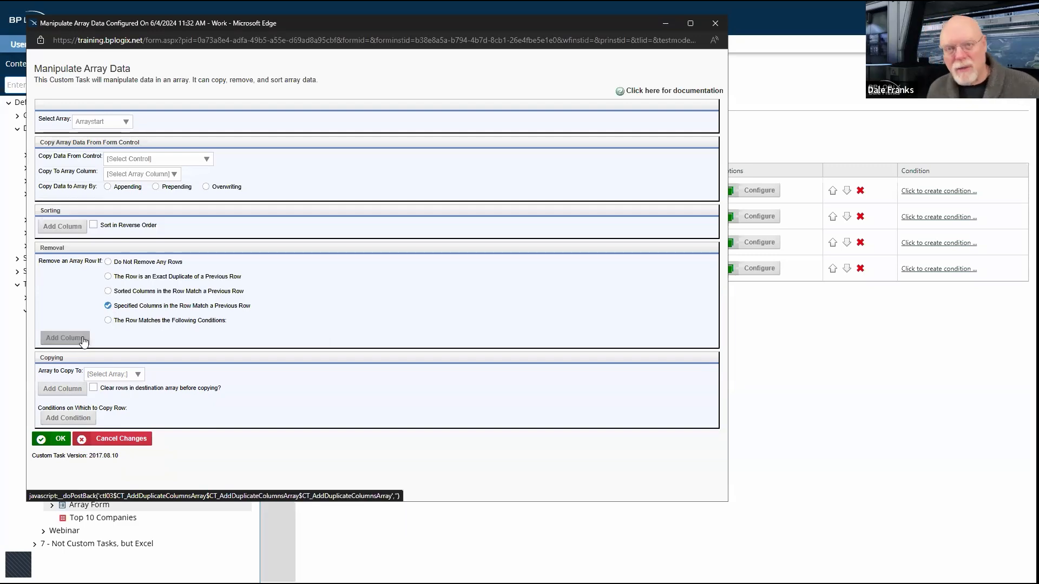
{"action": "left_click", "coordinate": [107, 307]}
{"action": "left_click", "coordinate": [109, 321]}
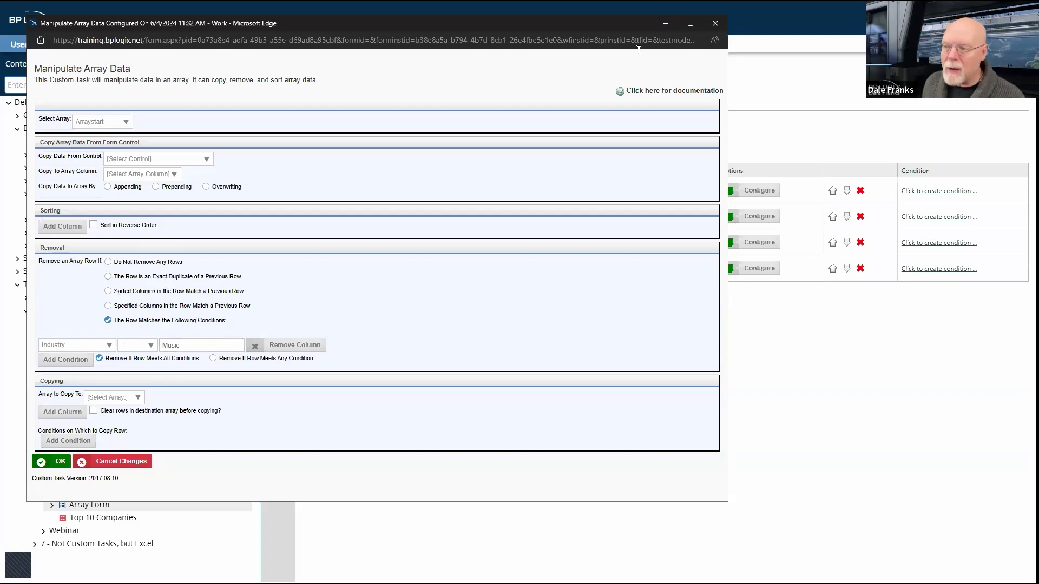
{"action": "left_click", "coordinate": [715, 24]}
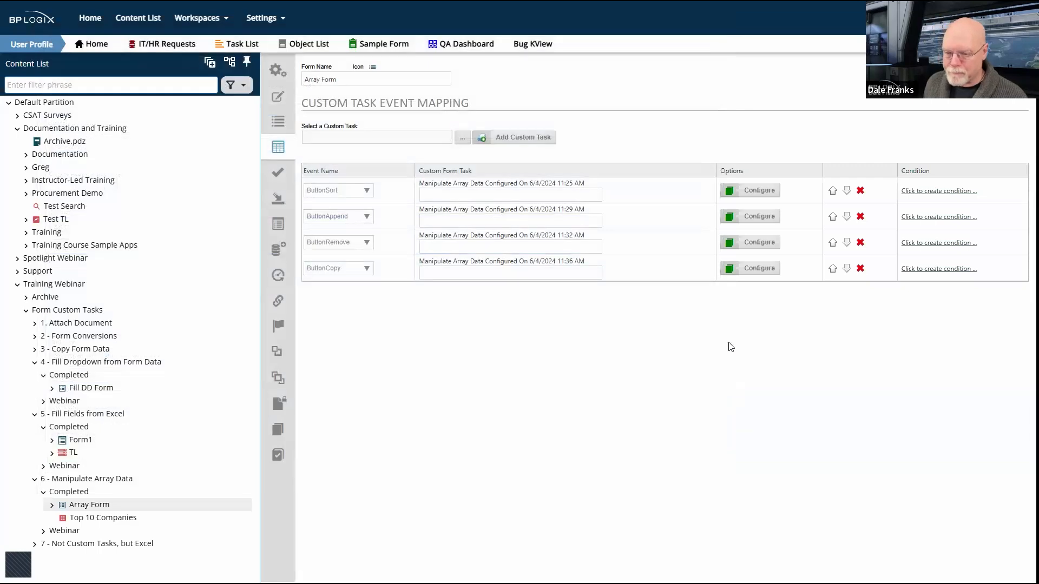
- Set the ButtonCopy task to clear rows in the destination array before copying, accept the configuration and run the form
{"action": "left_click", "coordinate": [758, 269]}
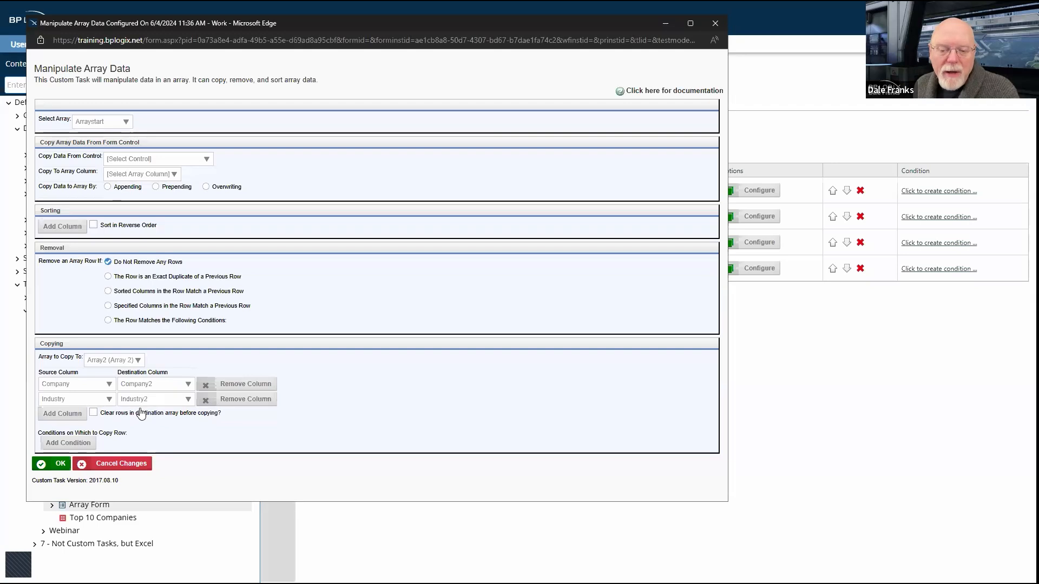
{"action": "left_click", "coordinate": [93, 414]}
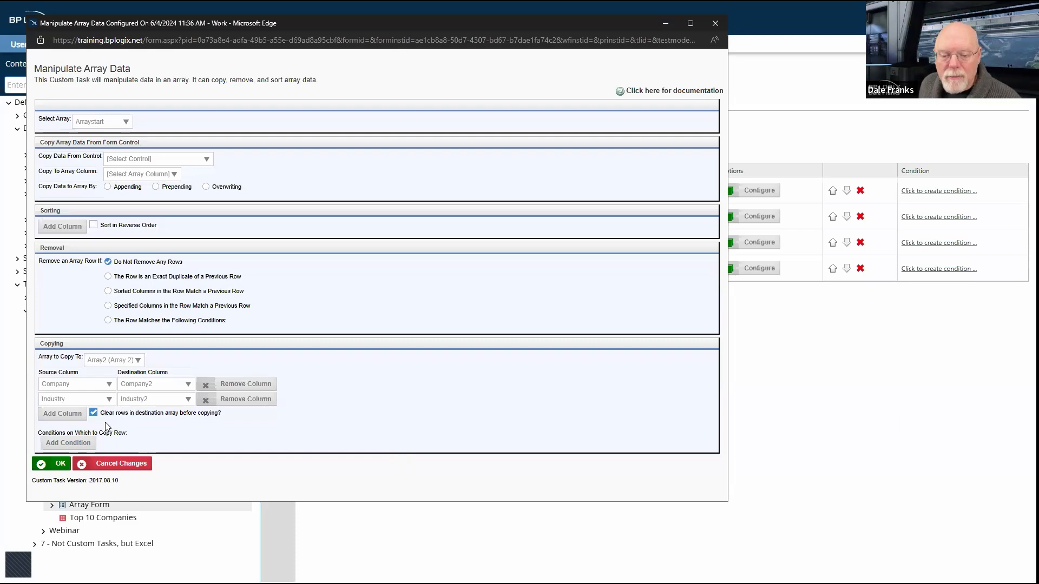
{"action": "left_click", "coordinate": [56, 464]}
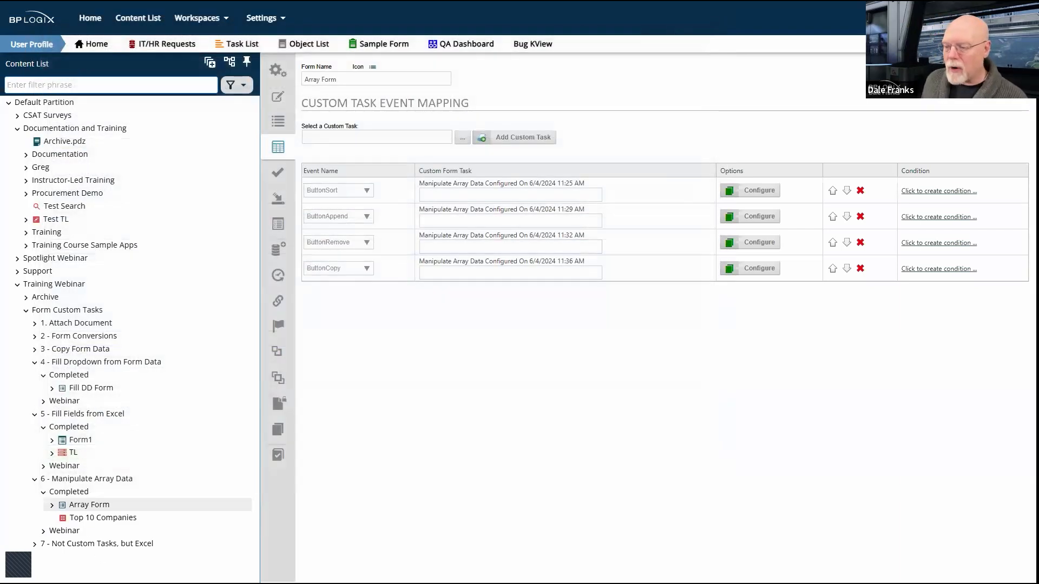
{"action": "mouse_move", "coordinate": [996, 70]}
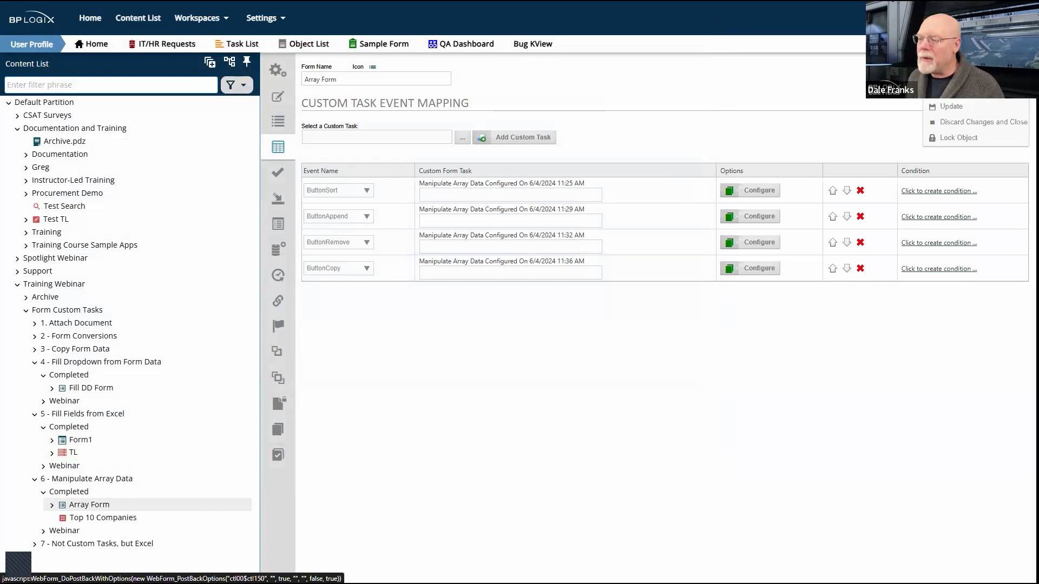
{"action": "left_click", "coordinate": [961, 91]}
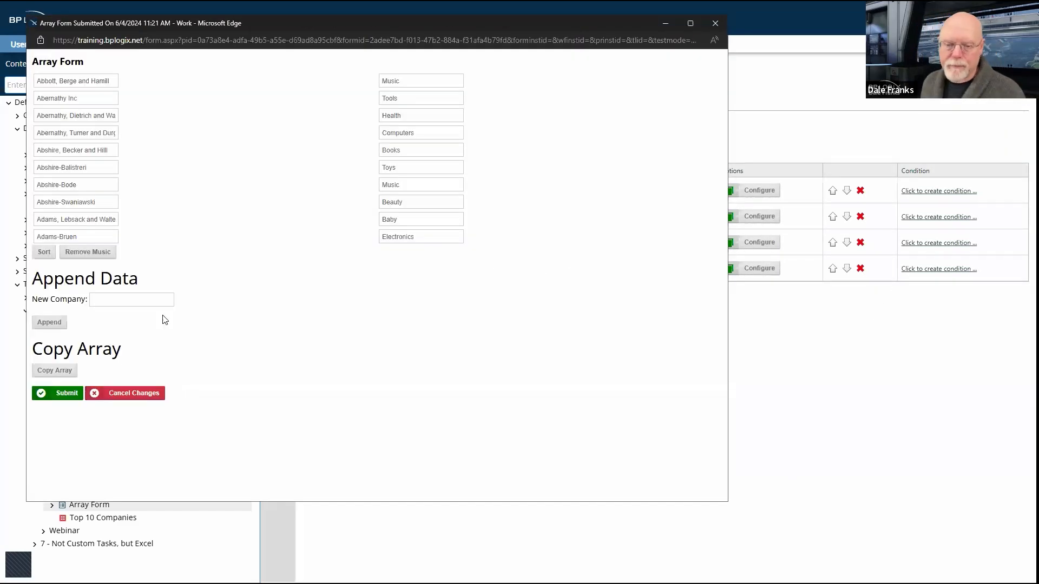
- Copy the company array into the Copy Array section, and repeat the copy to test clearing of the destination rows
{"action": "left_click", "coordinate": [53, 370]}
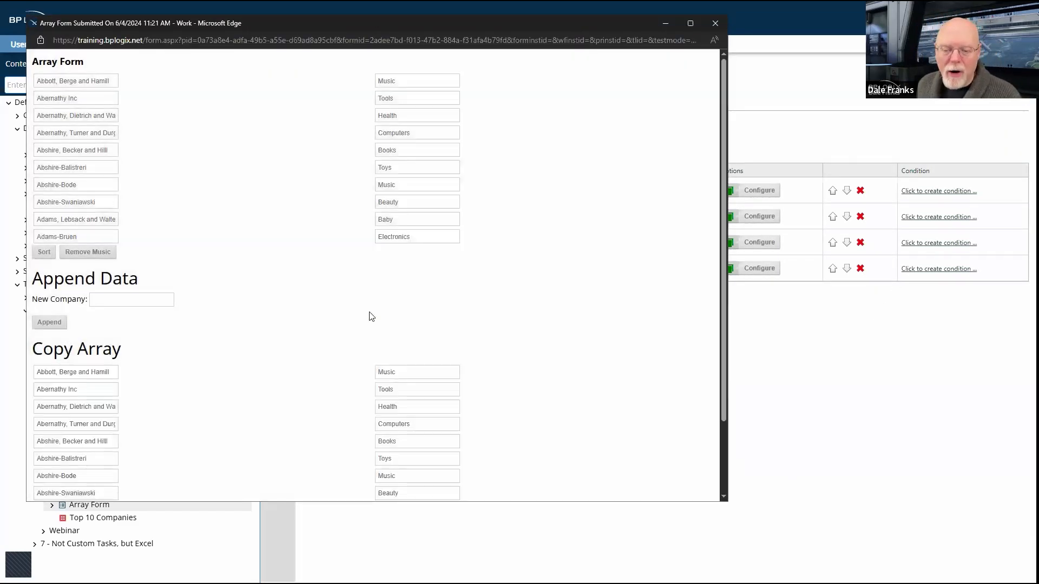
{"action": "scroll", "coordinate": [293, 299], "scroll_direction": "down", "scroll_amount": 2}
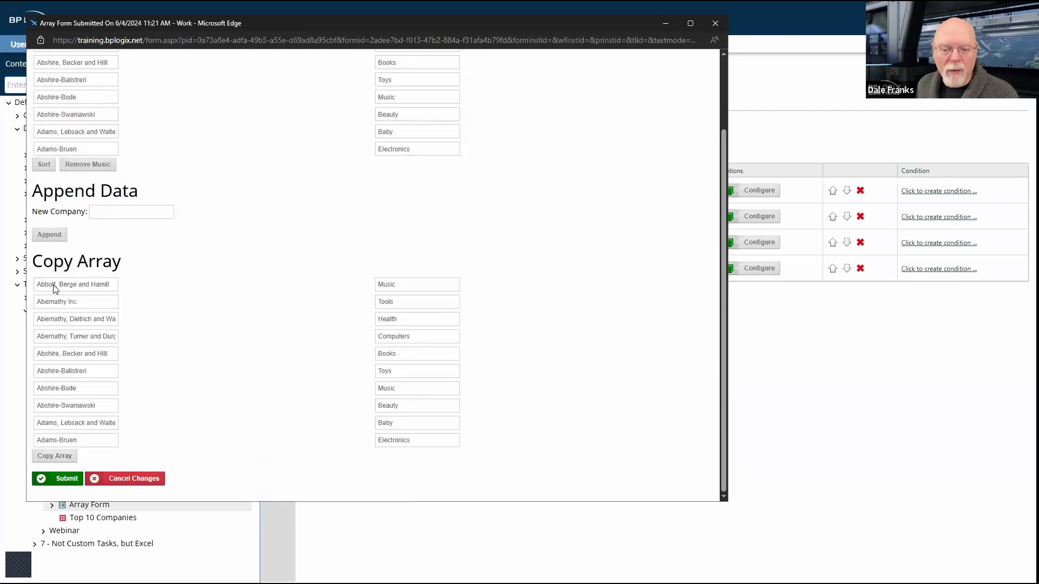
{"action": "left_click", "coordinate": [52, 457]}
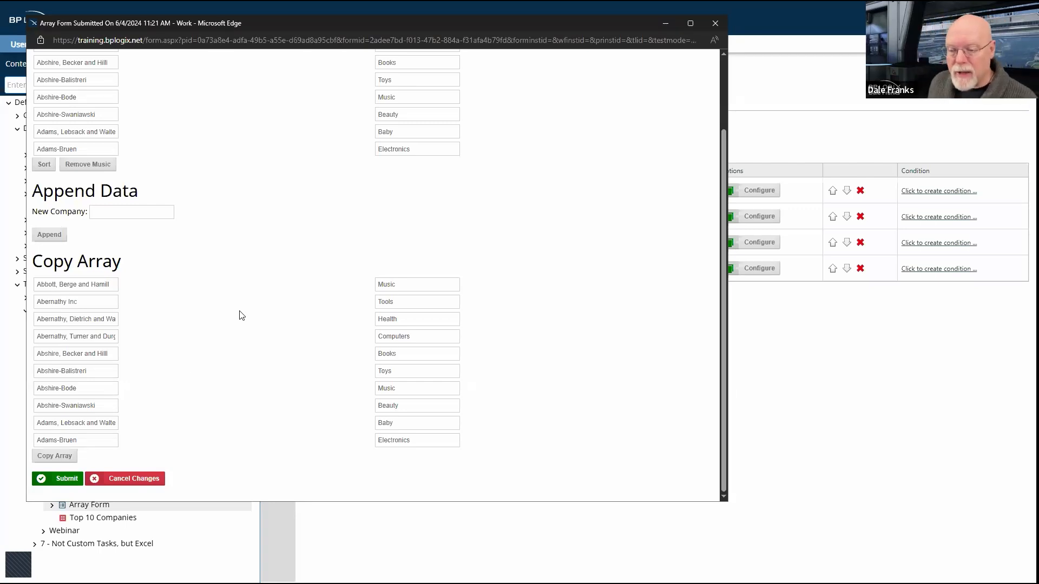
- Remove the Music rows from the source array and compare it with the copied array
{"action": "scroll", "coordinate": [299, 174], "scroll_direction": "up", "scroll_amount": 3}
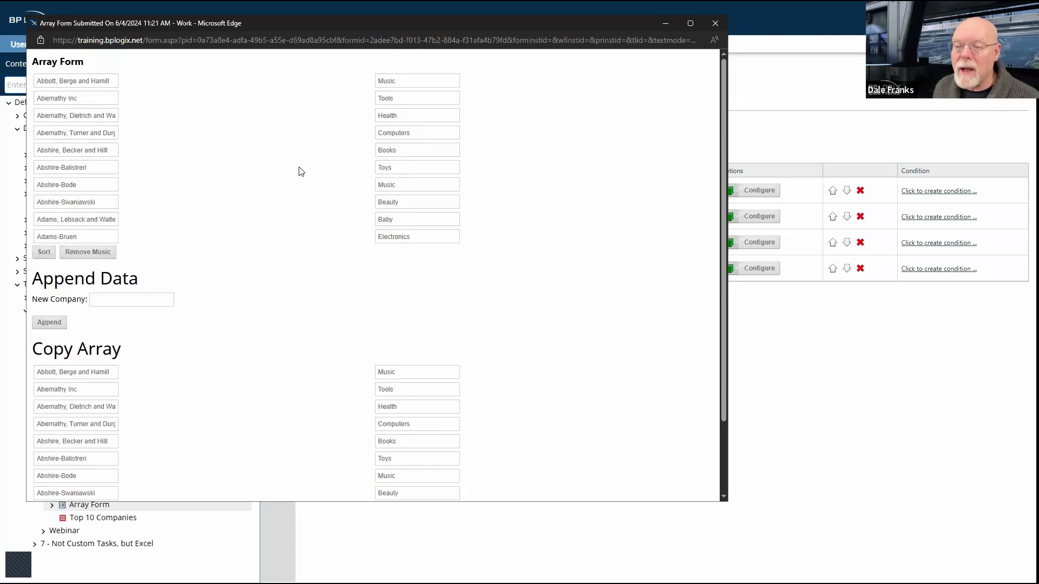
{"action": "left_click", "coordinate": [87, 254]}
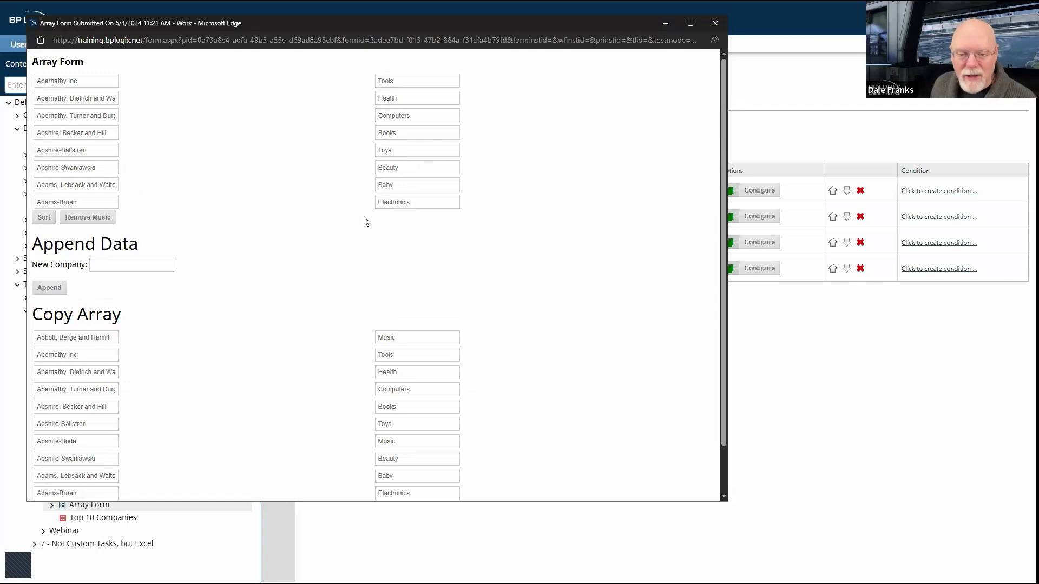
{"action": "scroll", "coordinate": [366, 221], "scroll_direction": "down", "scroll_amount": 1}
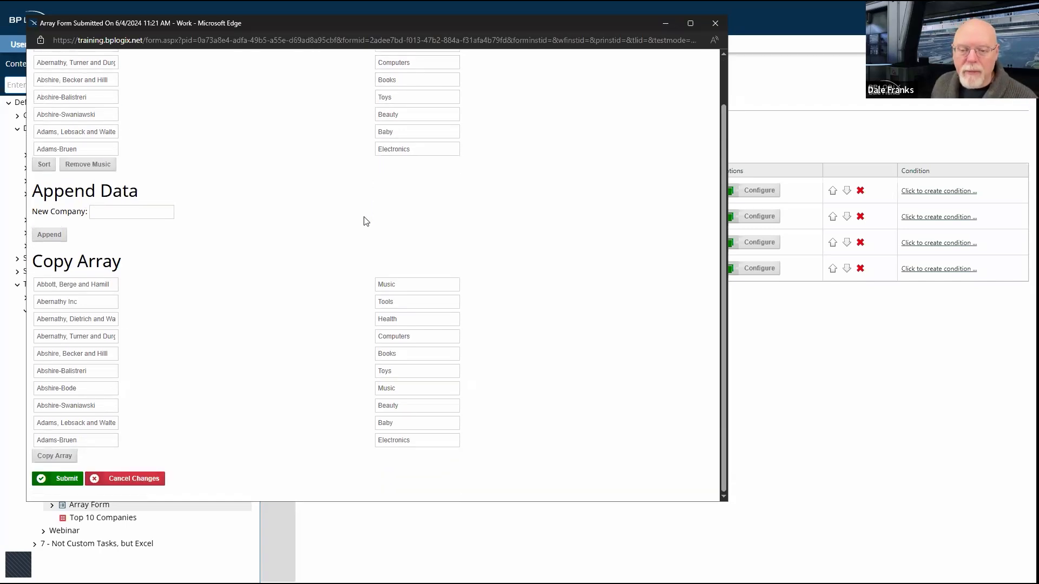
- Copy the source array without the Music rows into the Copy Array section and append the new company aaaaa to the source array
{"action": "left_click", "coordinate": [62, 462]}
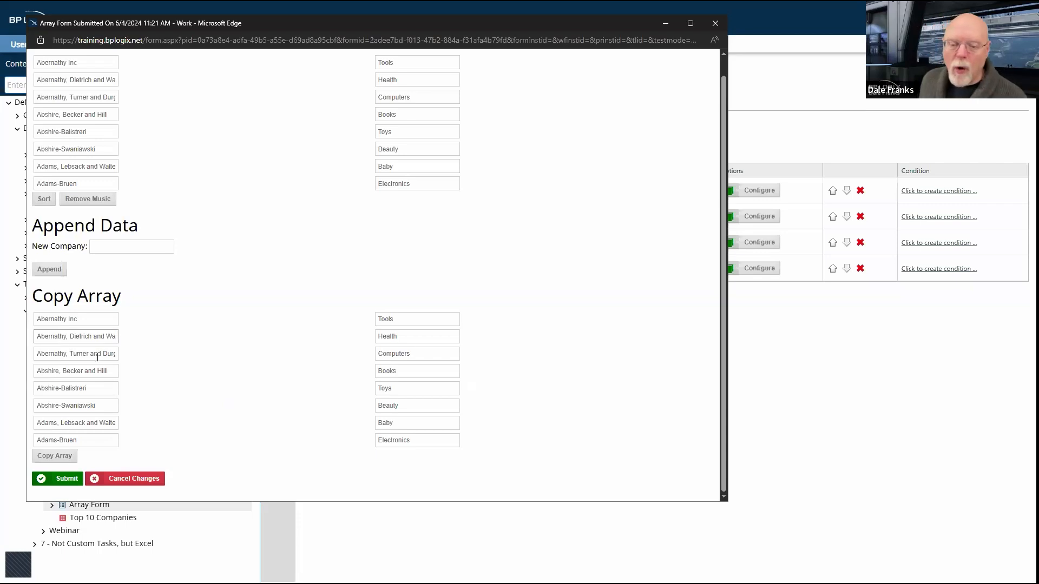
{"action": "left_click", "coordinate": [141, 241]}
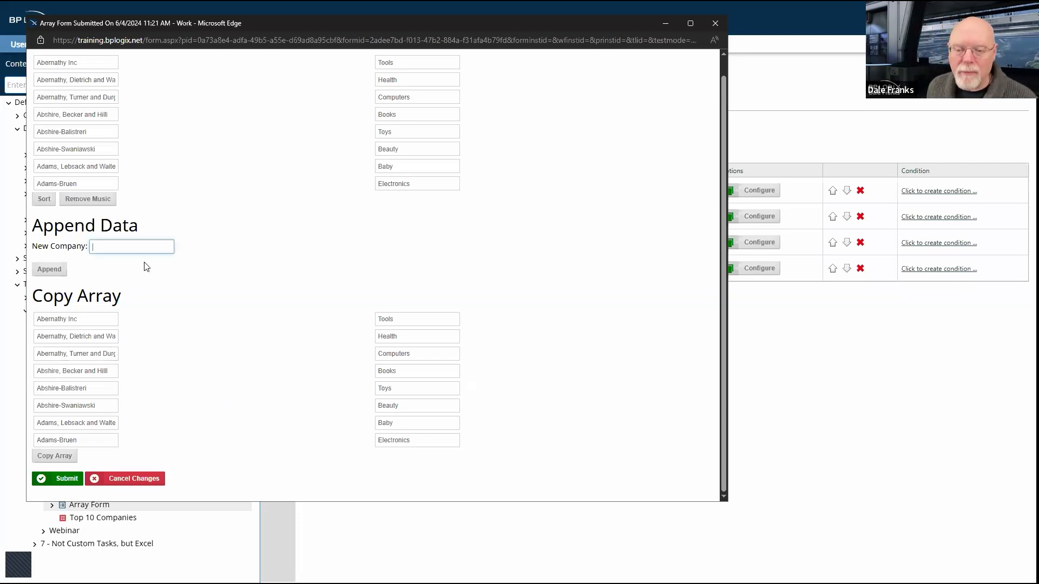
{"action": "type", "text": "aaaaa"}
{"action": "left_click", "coordinate": [49, 270]}
- Change the new company to bbbbb and run the append on the source array again
{"action": "double_click", "coordinate": [133, 246]}
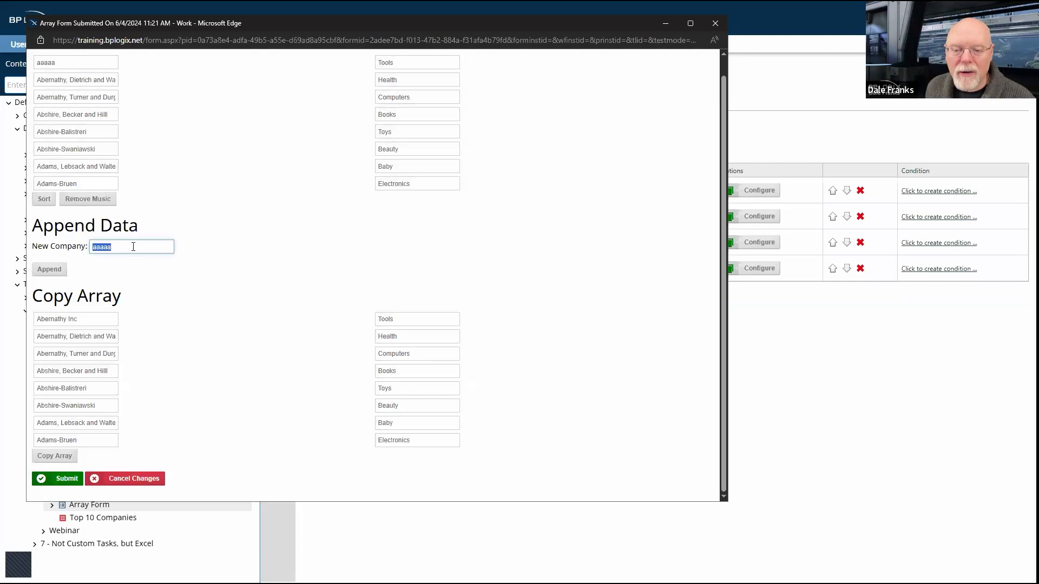
{"action": "type", "text": "bbbbb"}
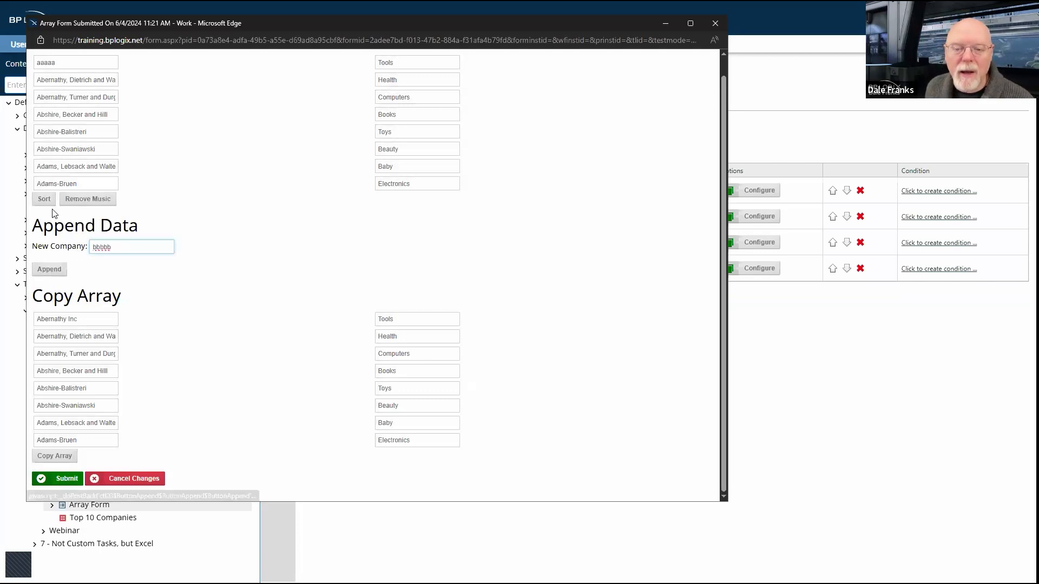
{"action": "left_click", "coordinate": [55, 271]}
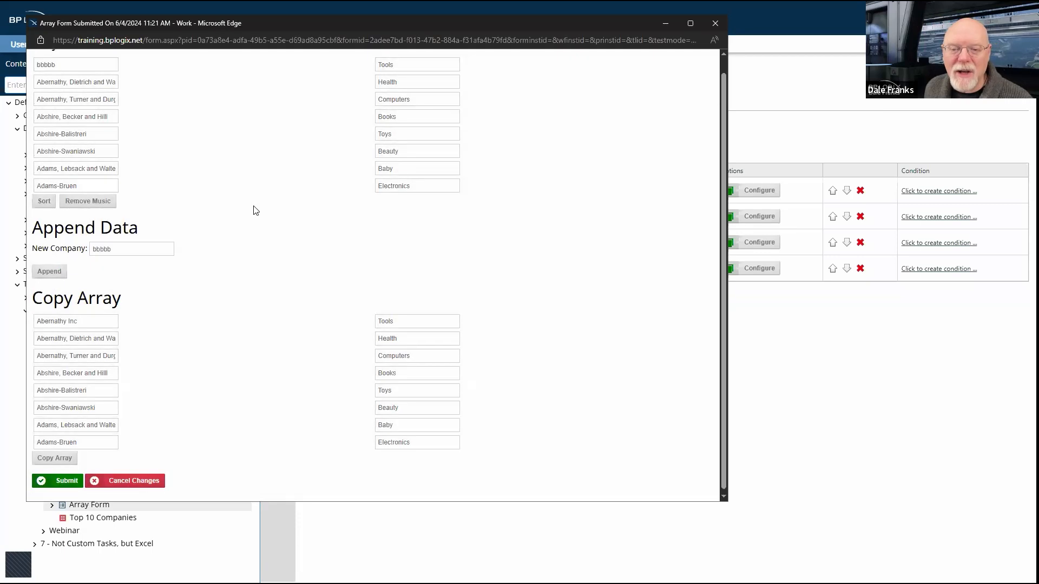
- Copy the source array with its bbbbb row into the Copy Array section and check the first company in both arrays
{"action": "double_click", "coordinate": [67, 80]}
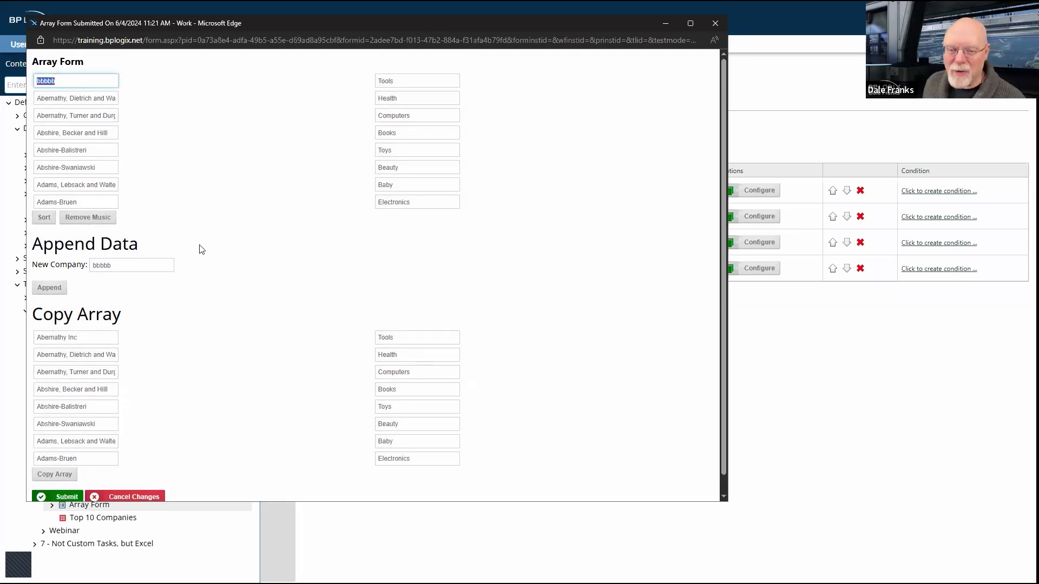
{"action": "scroll", "coordinate": [171, 388], "scroll_direction": "down", "scroll_amount": 1}
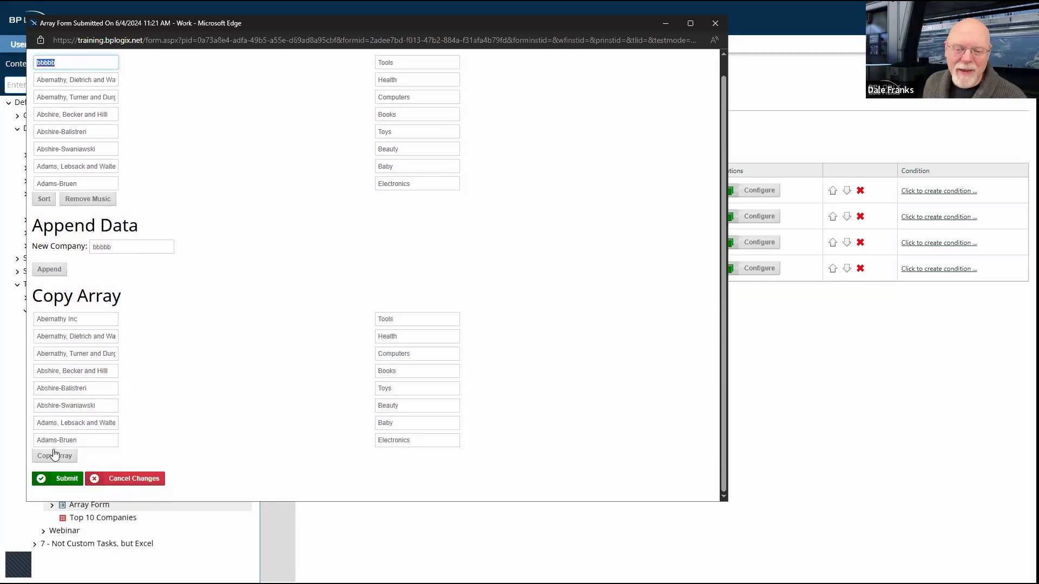
{"action": "left_click", "coordinate": [55, 456]}
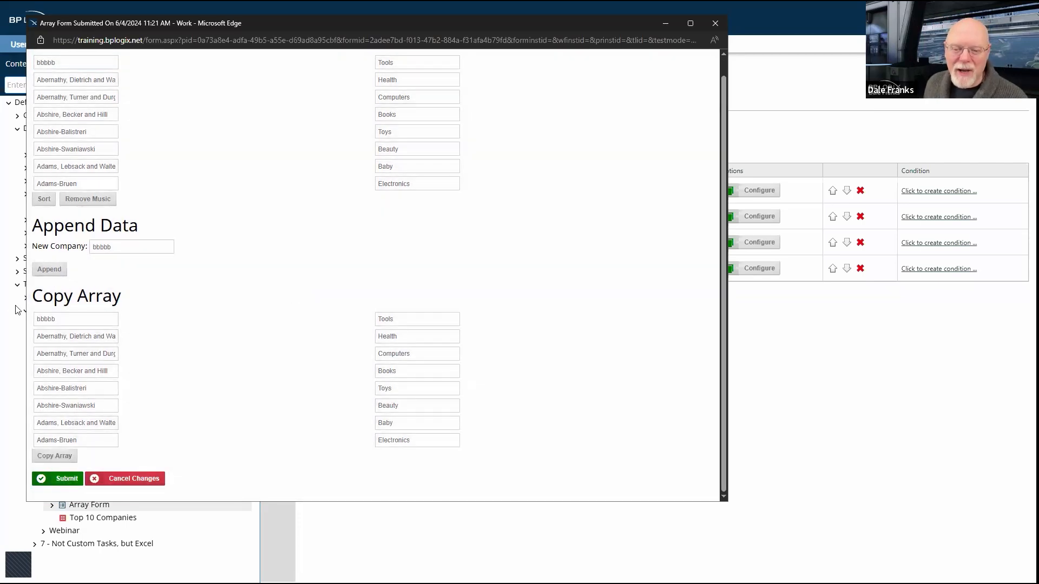
{"action": "double_click", "coordinate": [91, 320]}
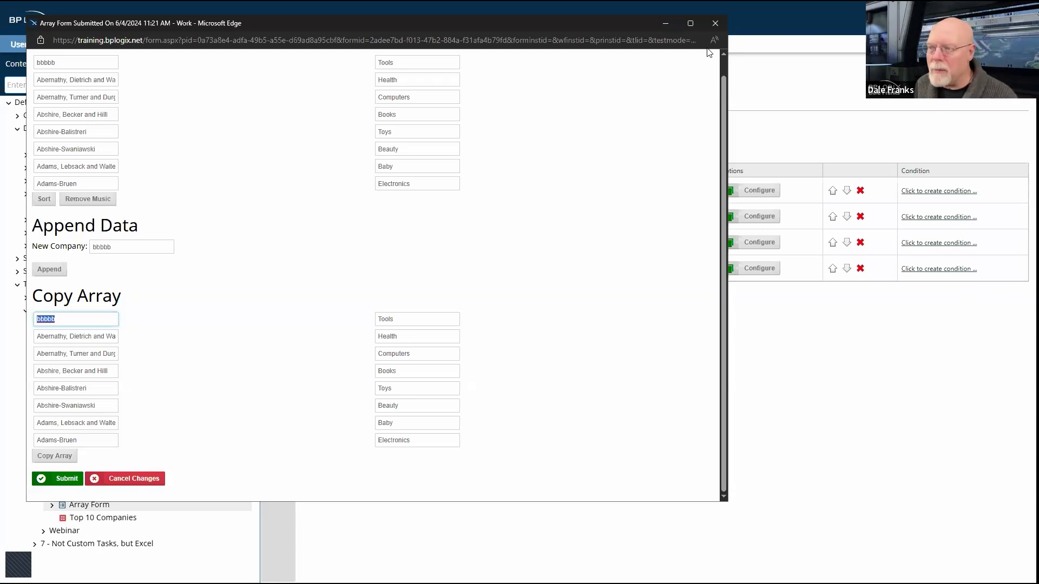
- Close the test form without submitting and open the Form Custom Tasks folder under Training Webinar
{"action": "left_click", "coordinate": [716, 24]}
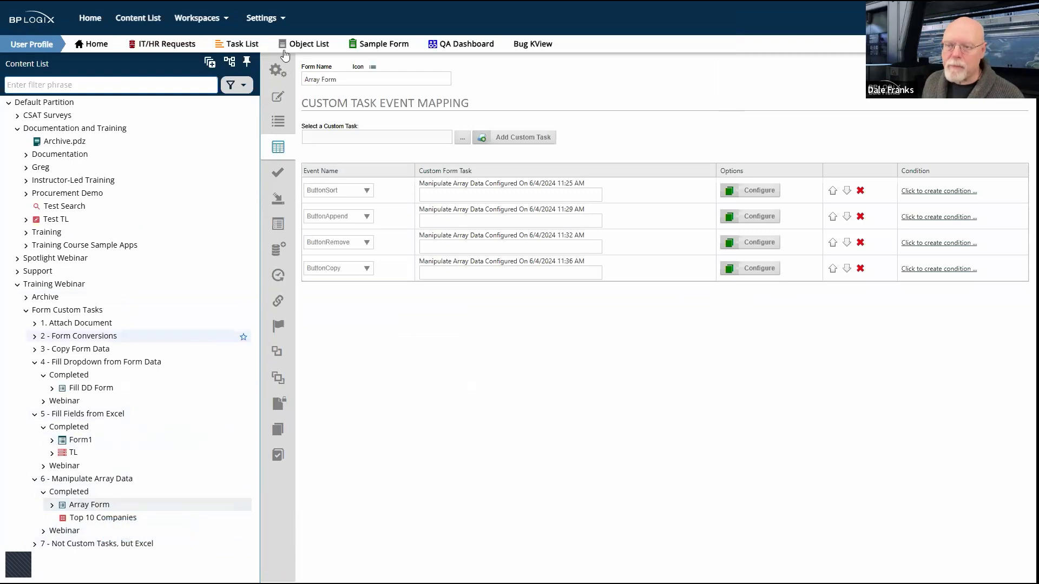
{"action": "left_click", "coordinate": [57, 286]}
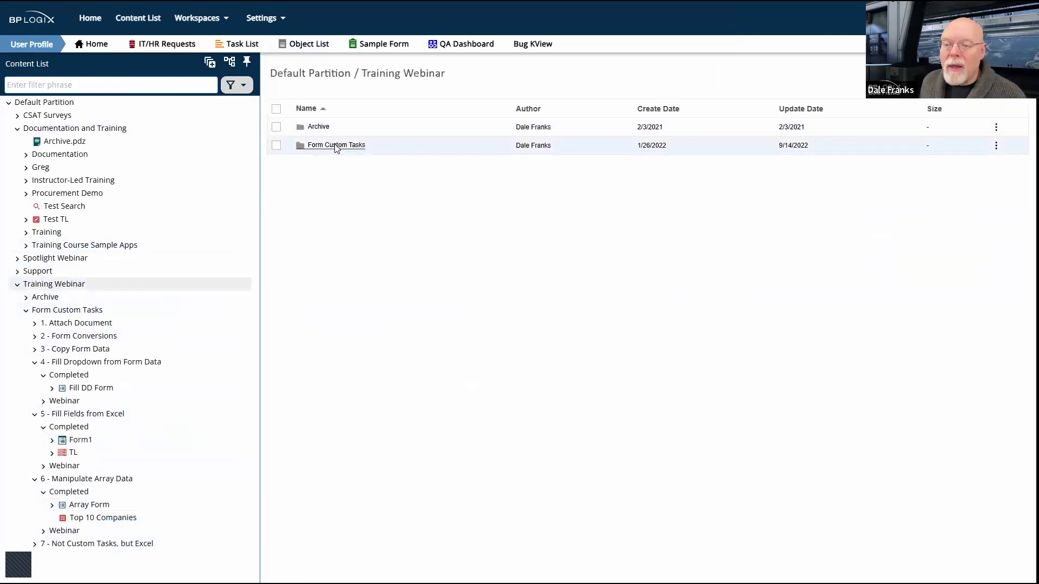
{"action": "left_click", "coordinate": [336, 146]}
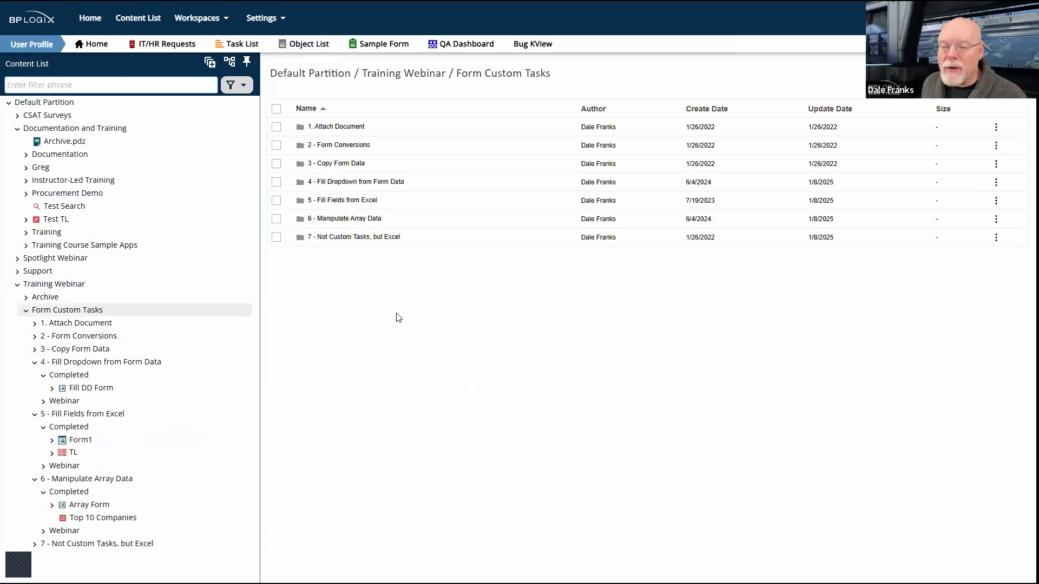